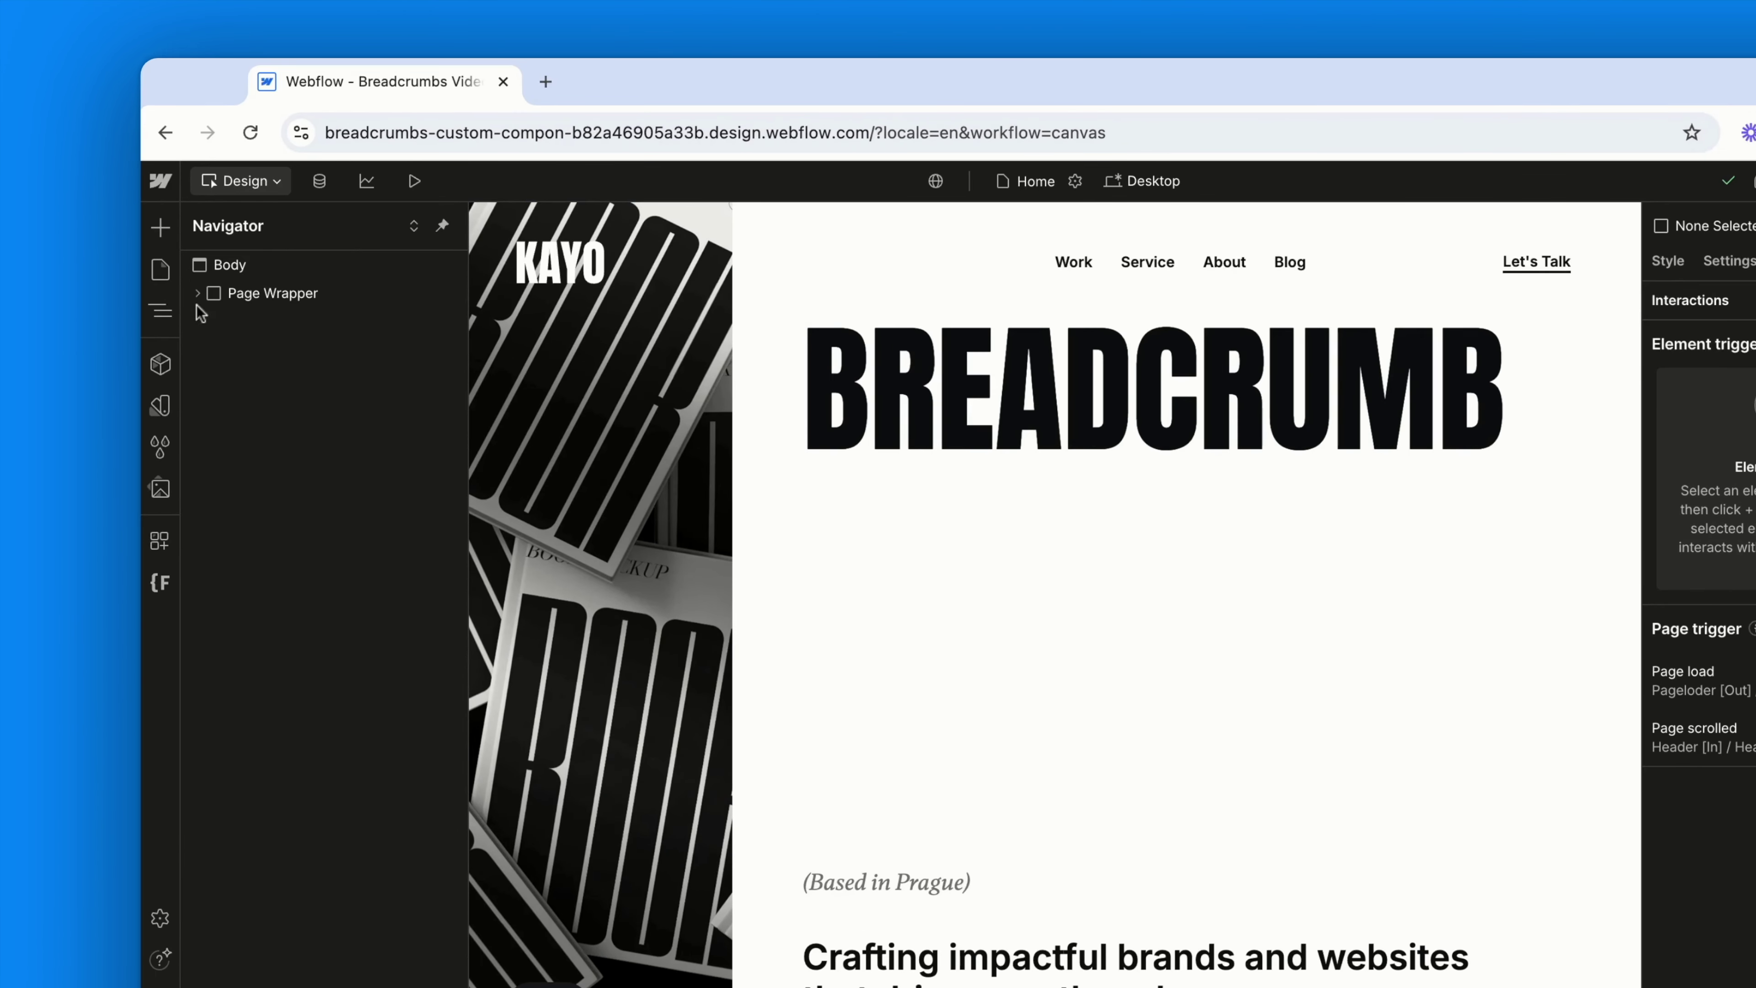
- Review the site's page list and its CMS collections, including Projects and Blog Posts
{"action": "left_click", "coordinate": [161, 271]}
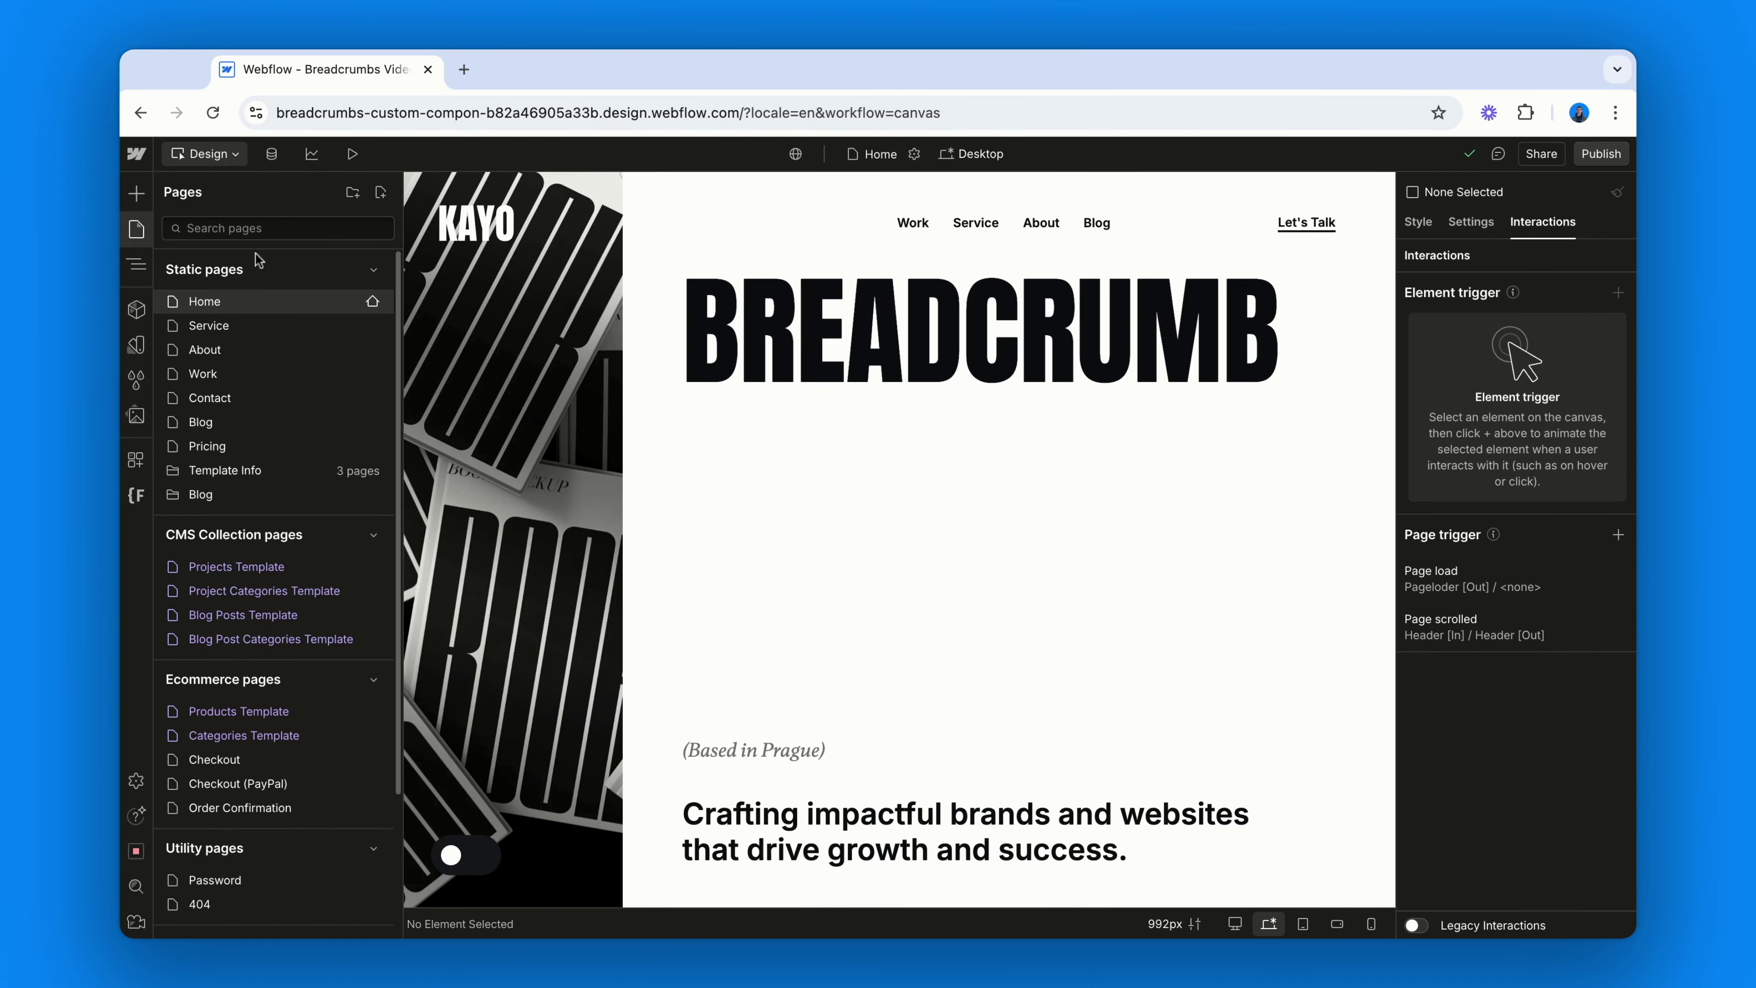
{"action": "left_click", "coordinate": [271, 155]}
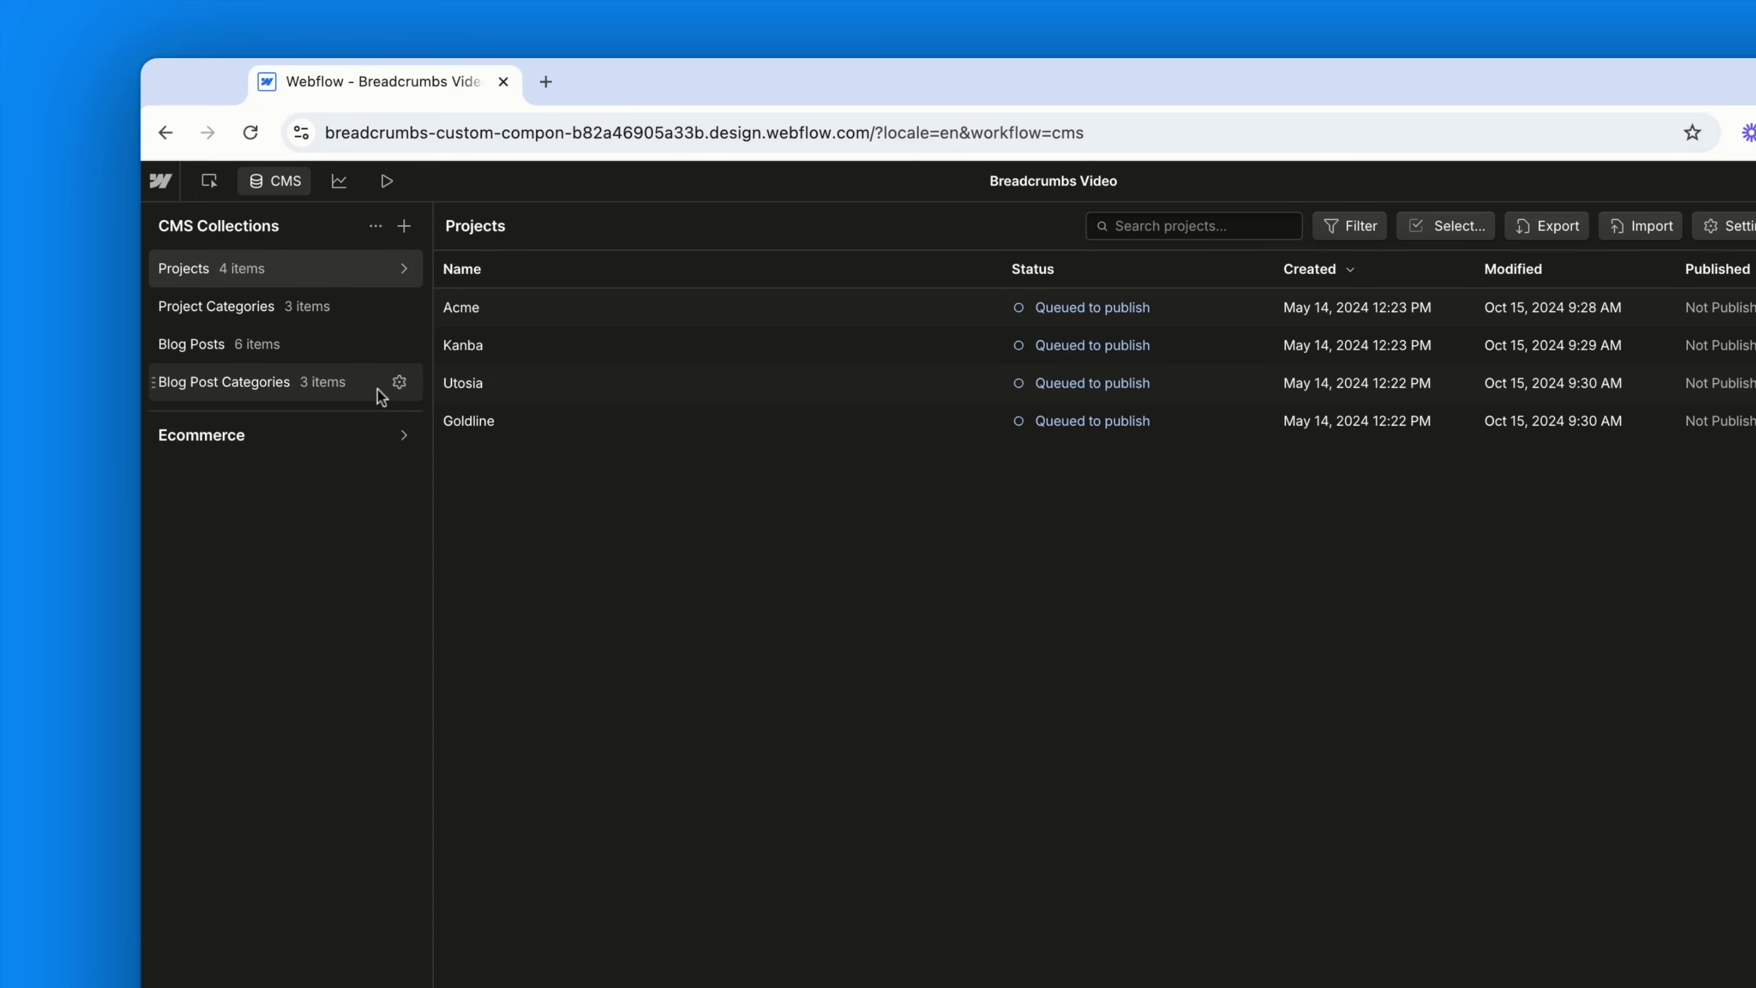
{"action": "left_click", "coordinate": [209, 180]}
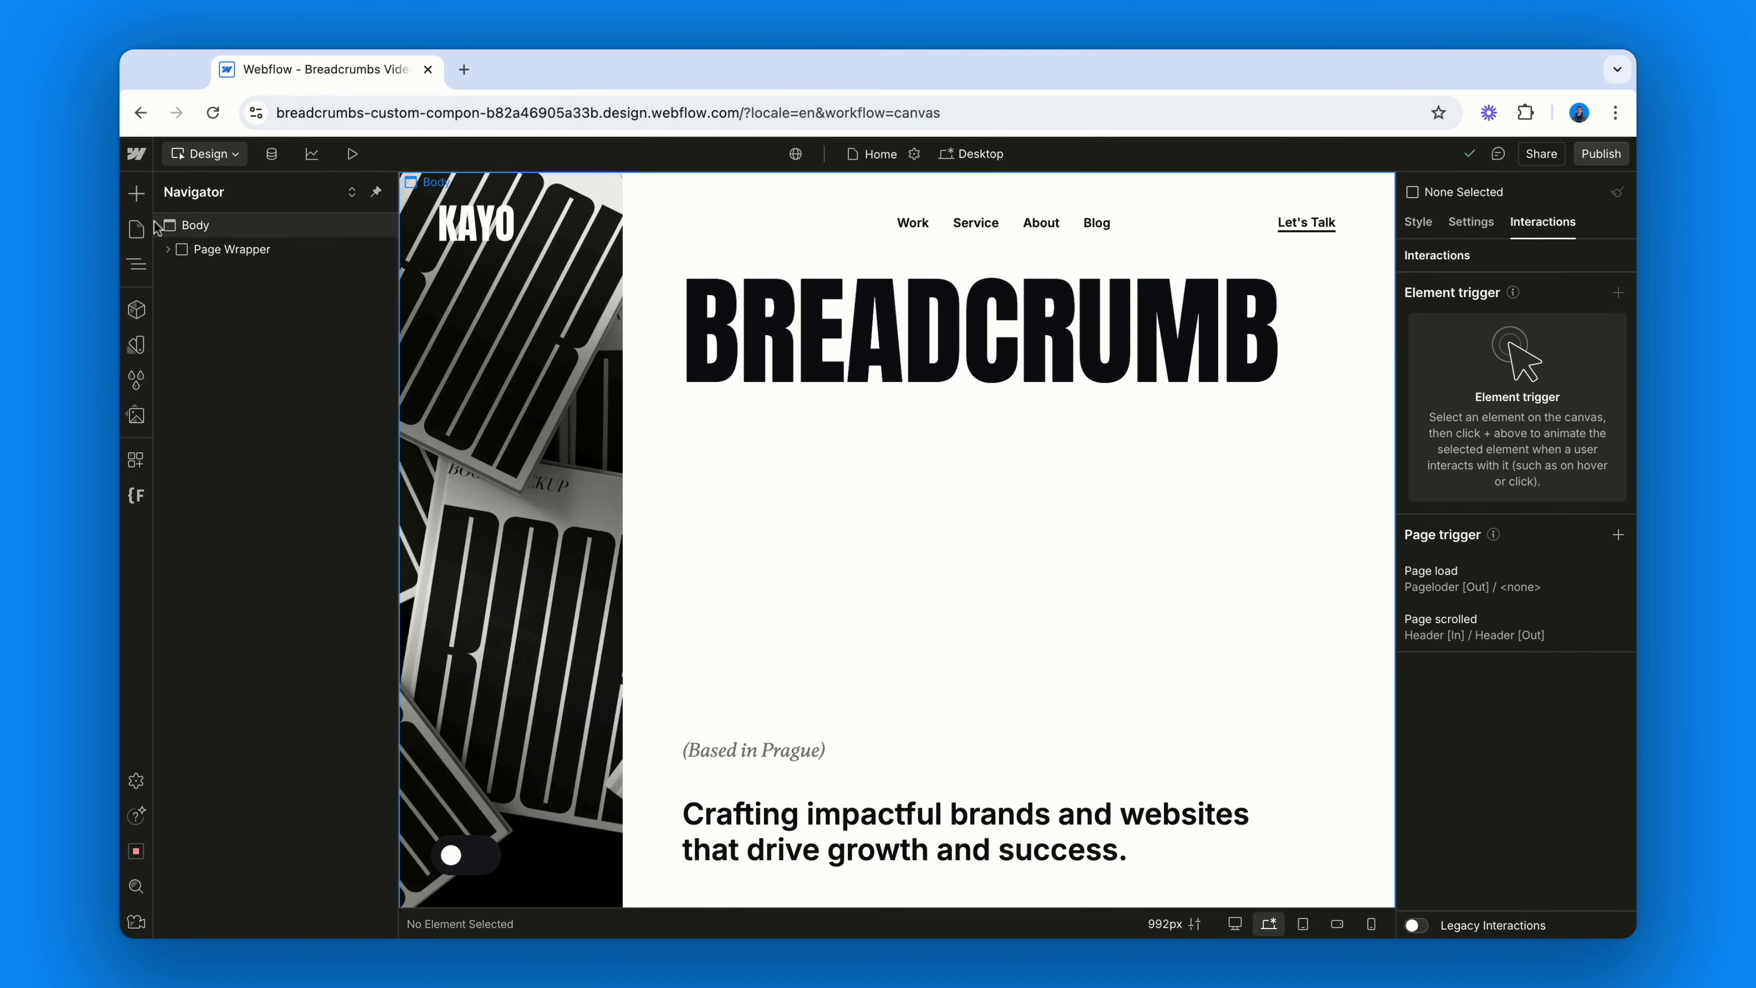
{"action": "left_click", "coordinate": [137, 230]}
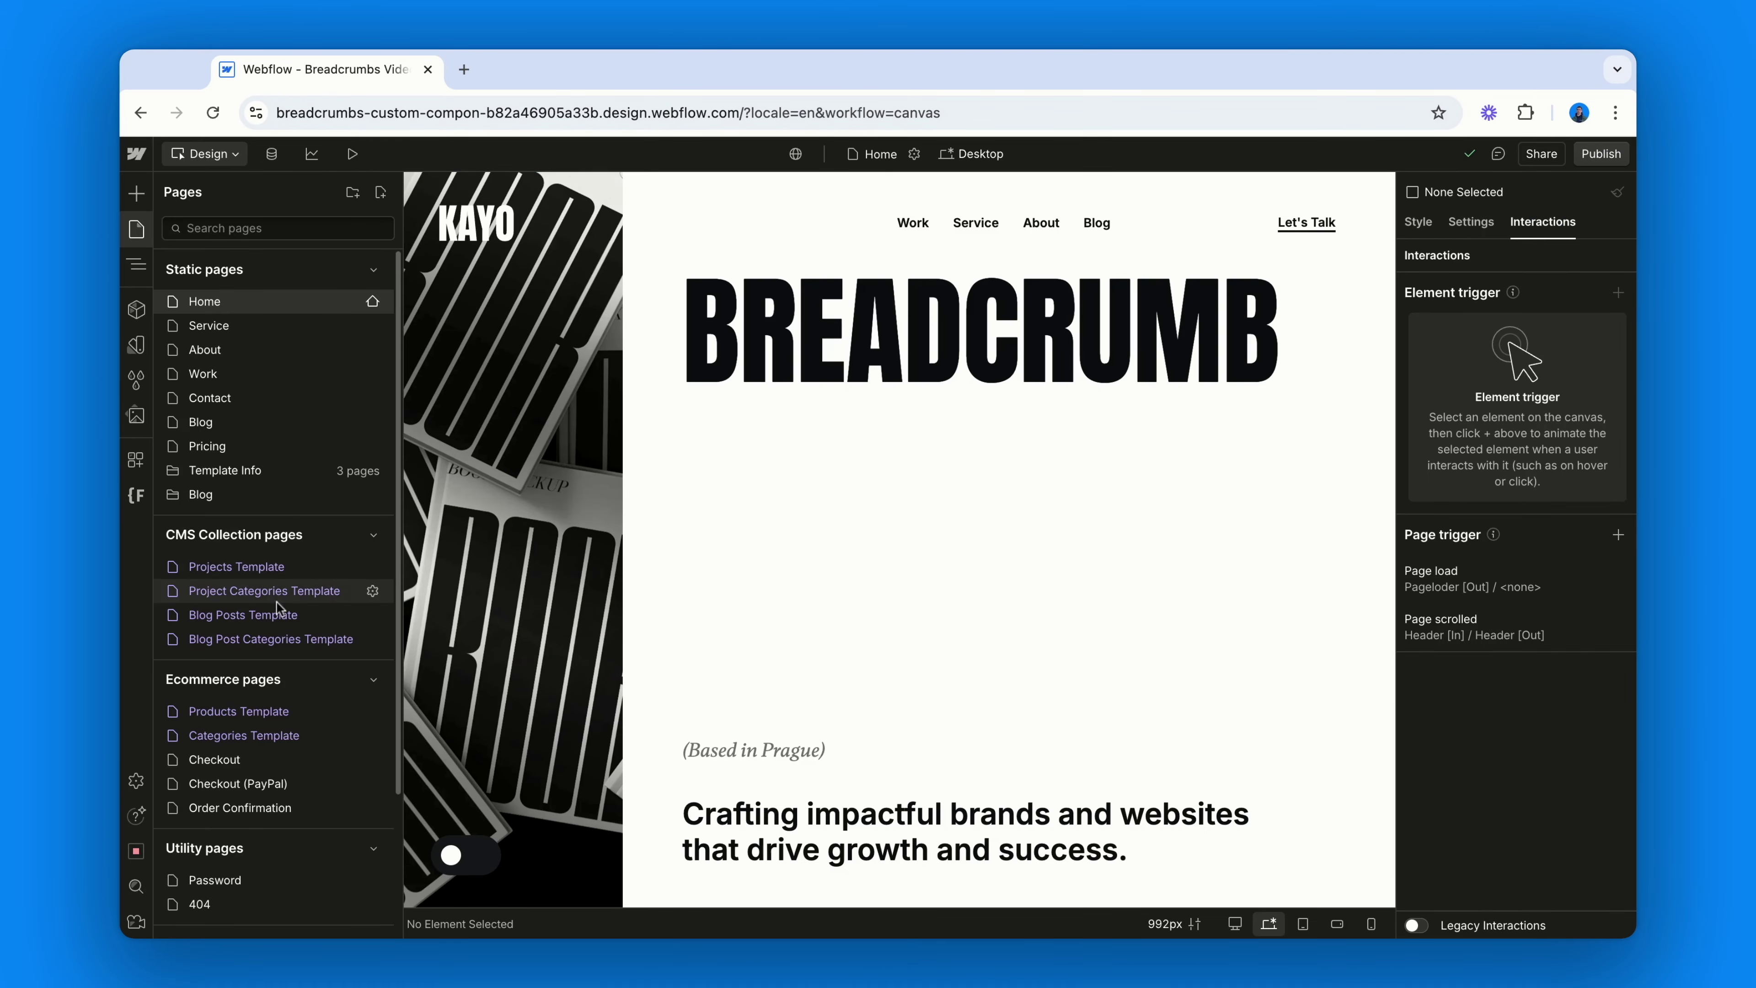
- Open the Projects Template collection page and look through its layout down to the project images
{"action": "left_click", "coordinate": [277, 568]}
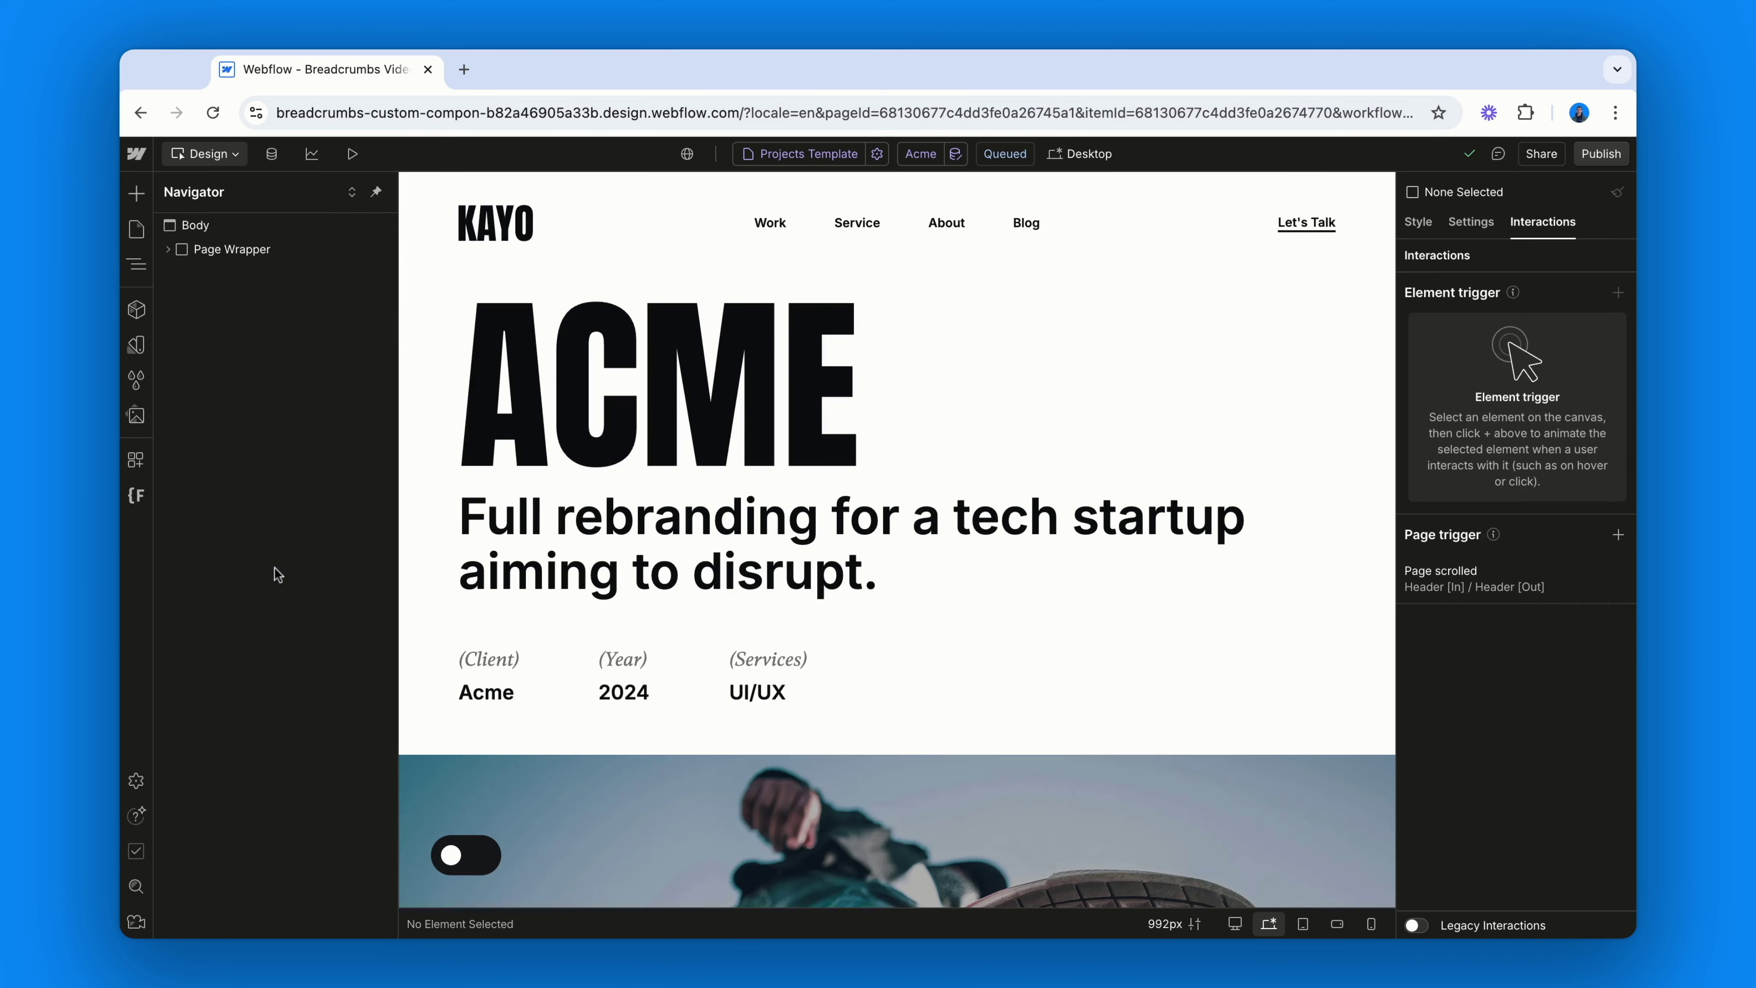
{"action": "scroll", "coordinate": [440, 571], "scroll_direction": "down", "scroll_amount": 5}
{"action": "scroll", "coordinate": [440, 571], "scroll_direction": "down", "scroll_amount": 10}
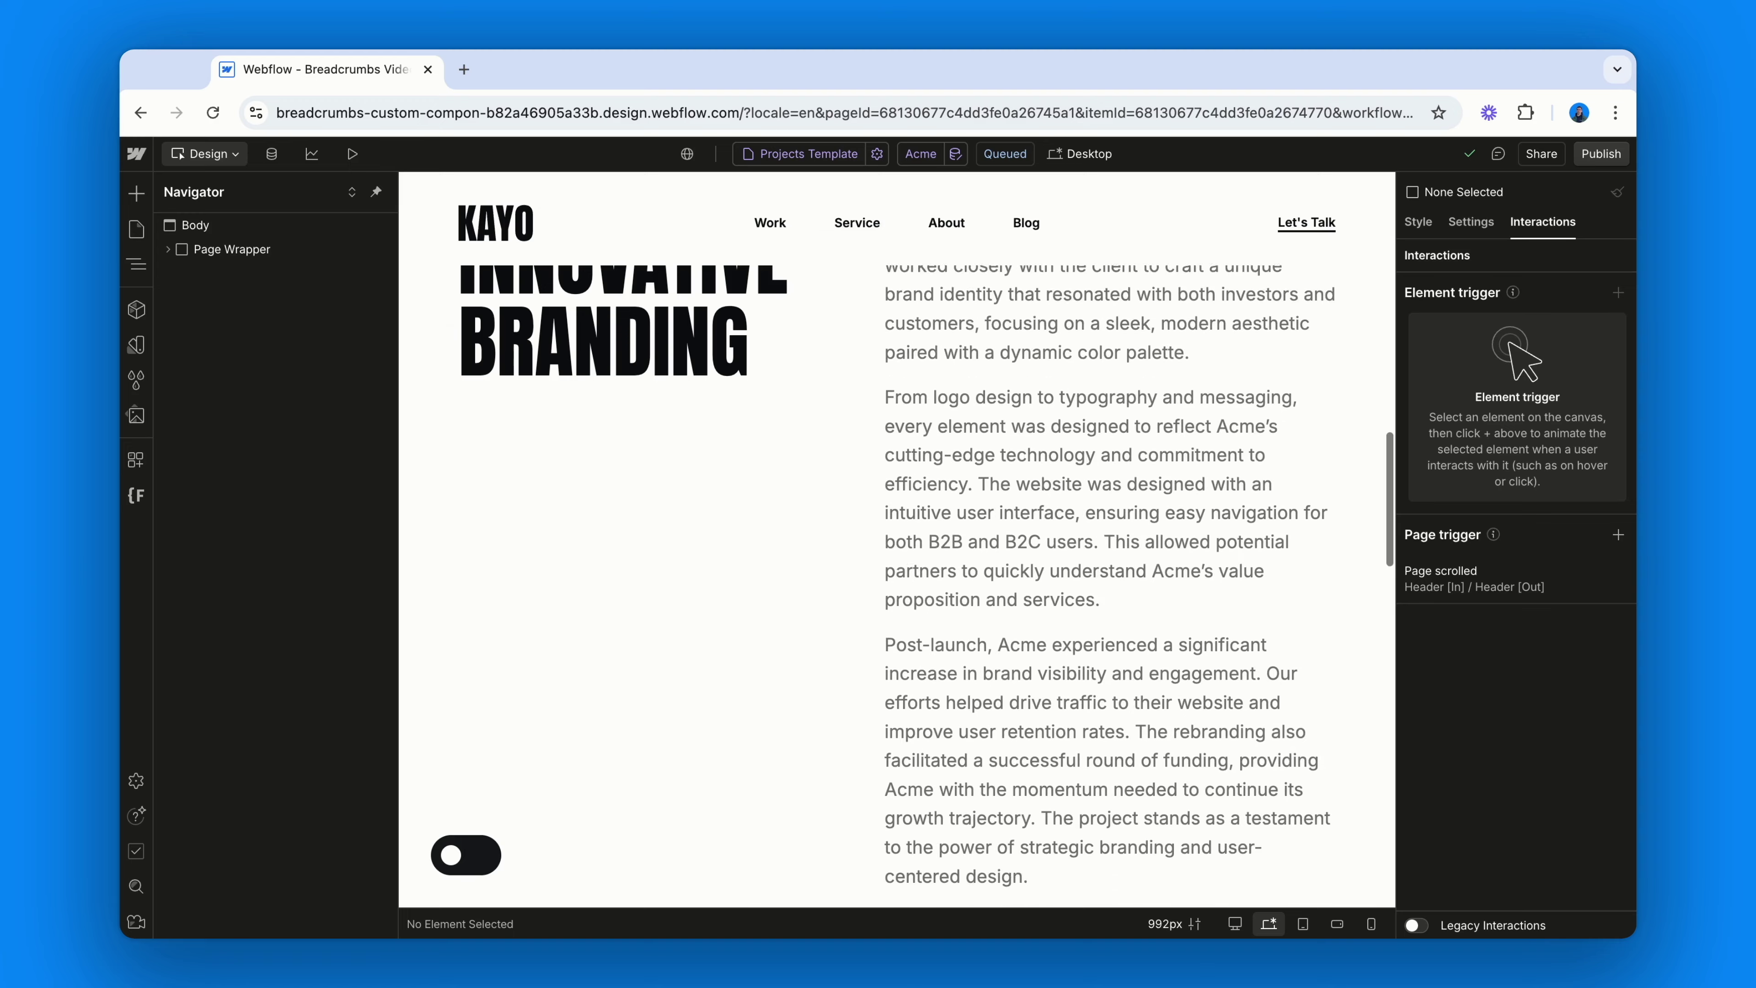
{"action": "scroll", "coordinate": [440, 571], "scroll_direction": "down", "scroll_amount": 5}
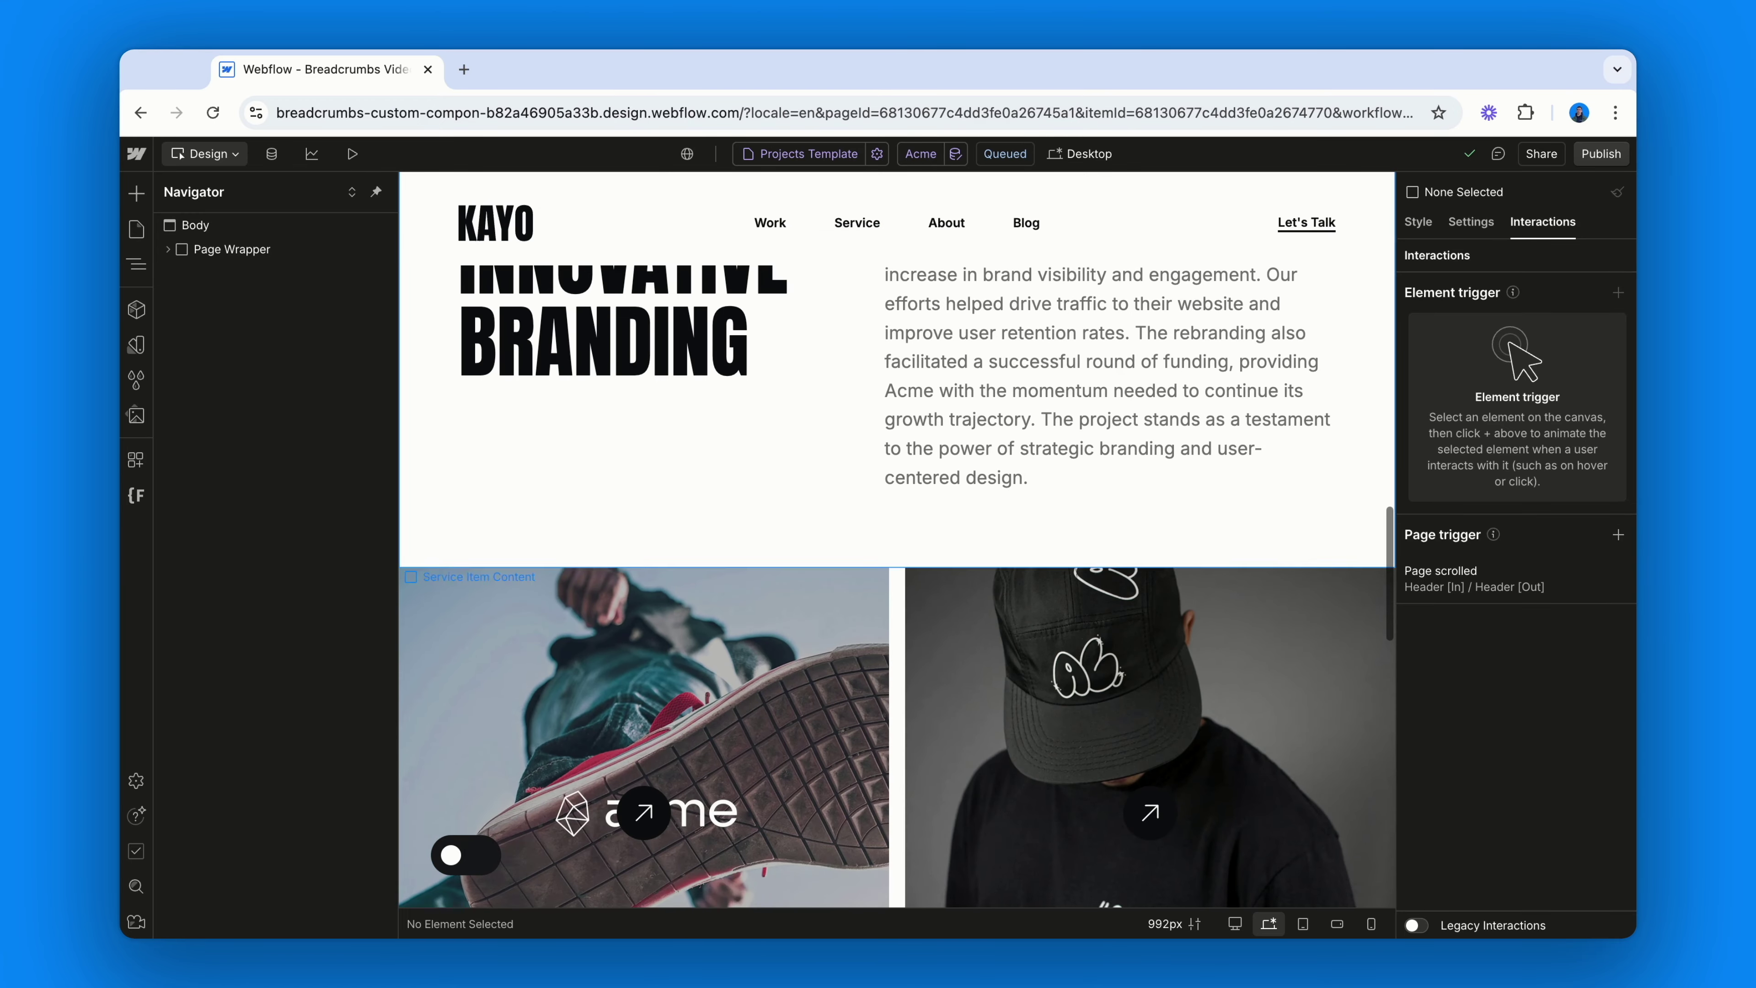
- Inspect the page settings of the Blog Posts and Blog Post Categories templates and the settings for a new folder
{"action": "left_click", "coordinate": [136, 228]}
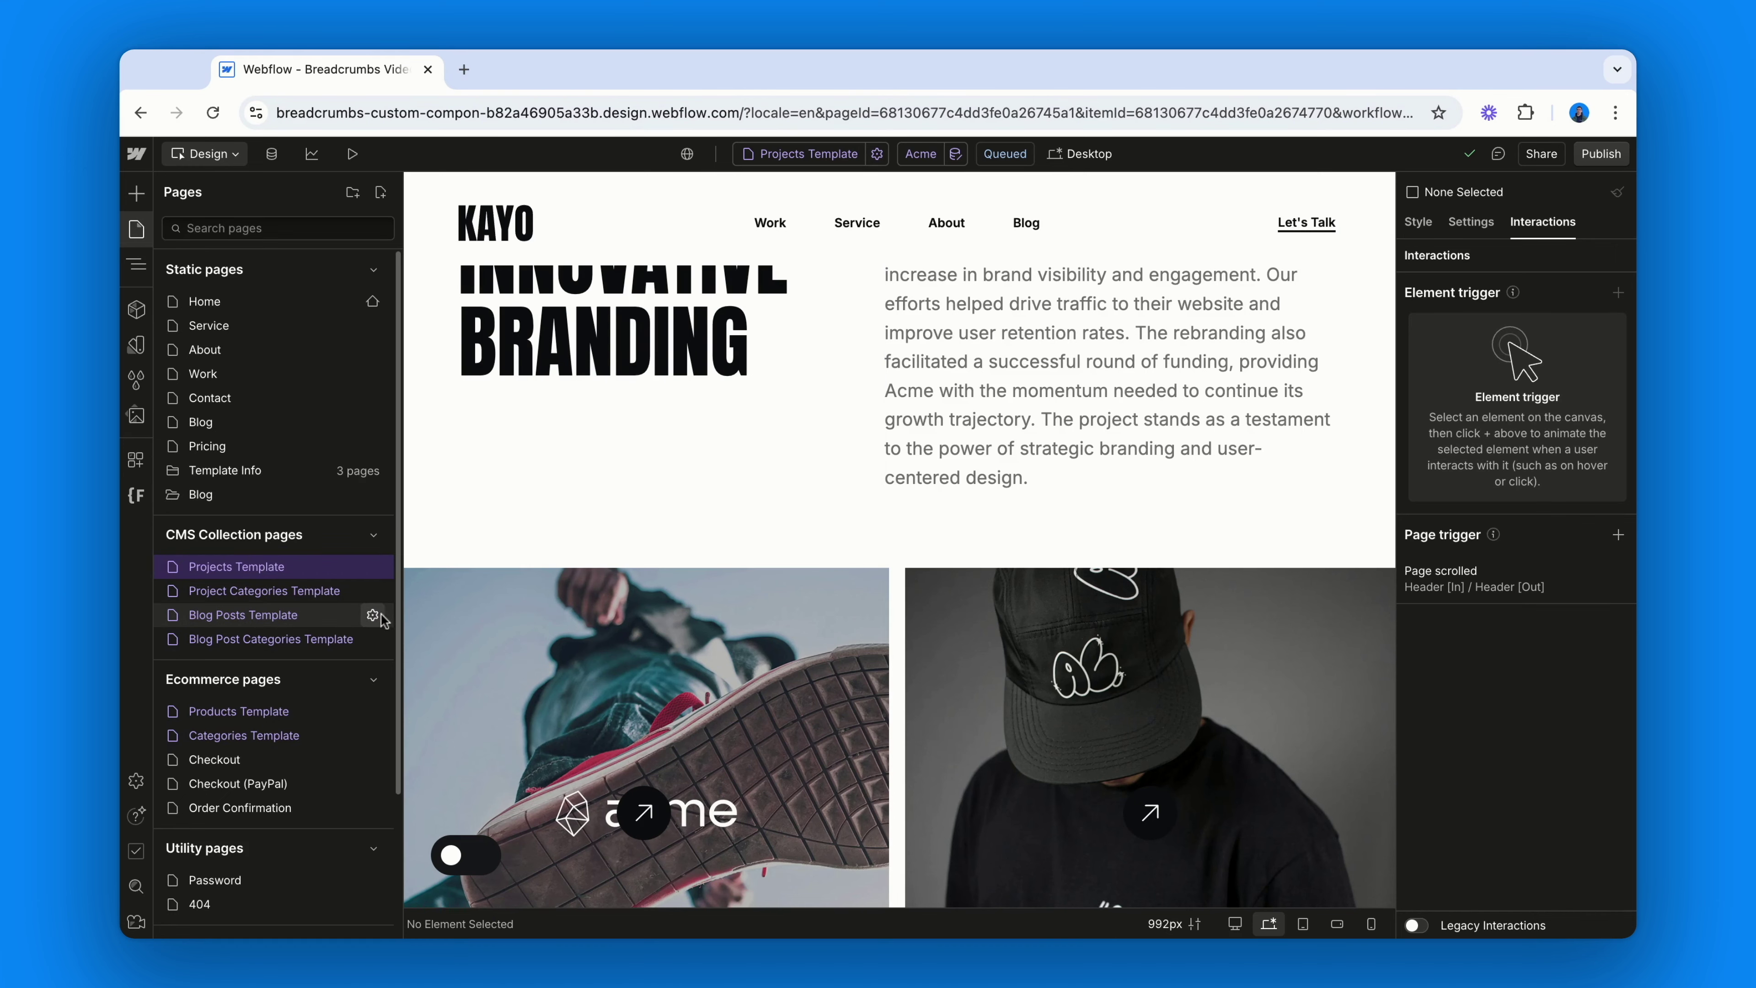
{"action": "left_click", "coordinate": [372, 615]}
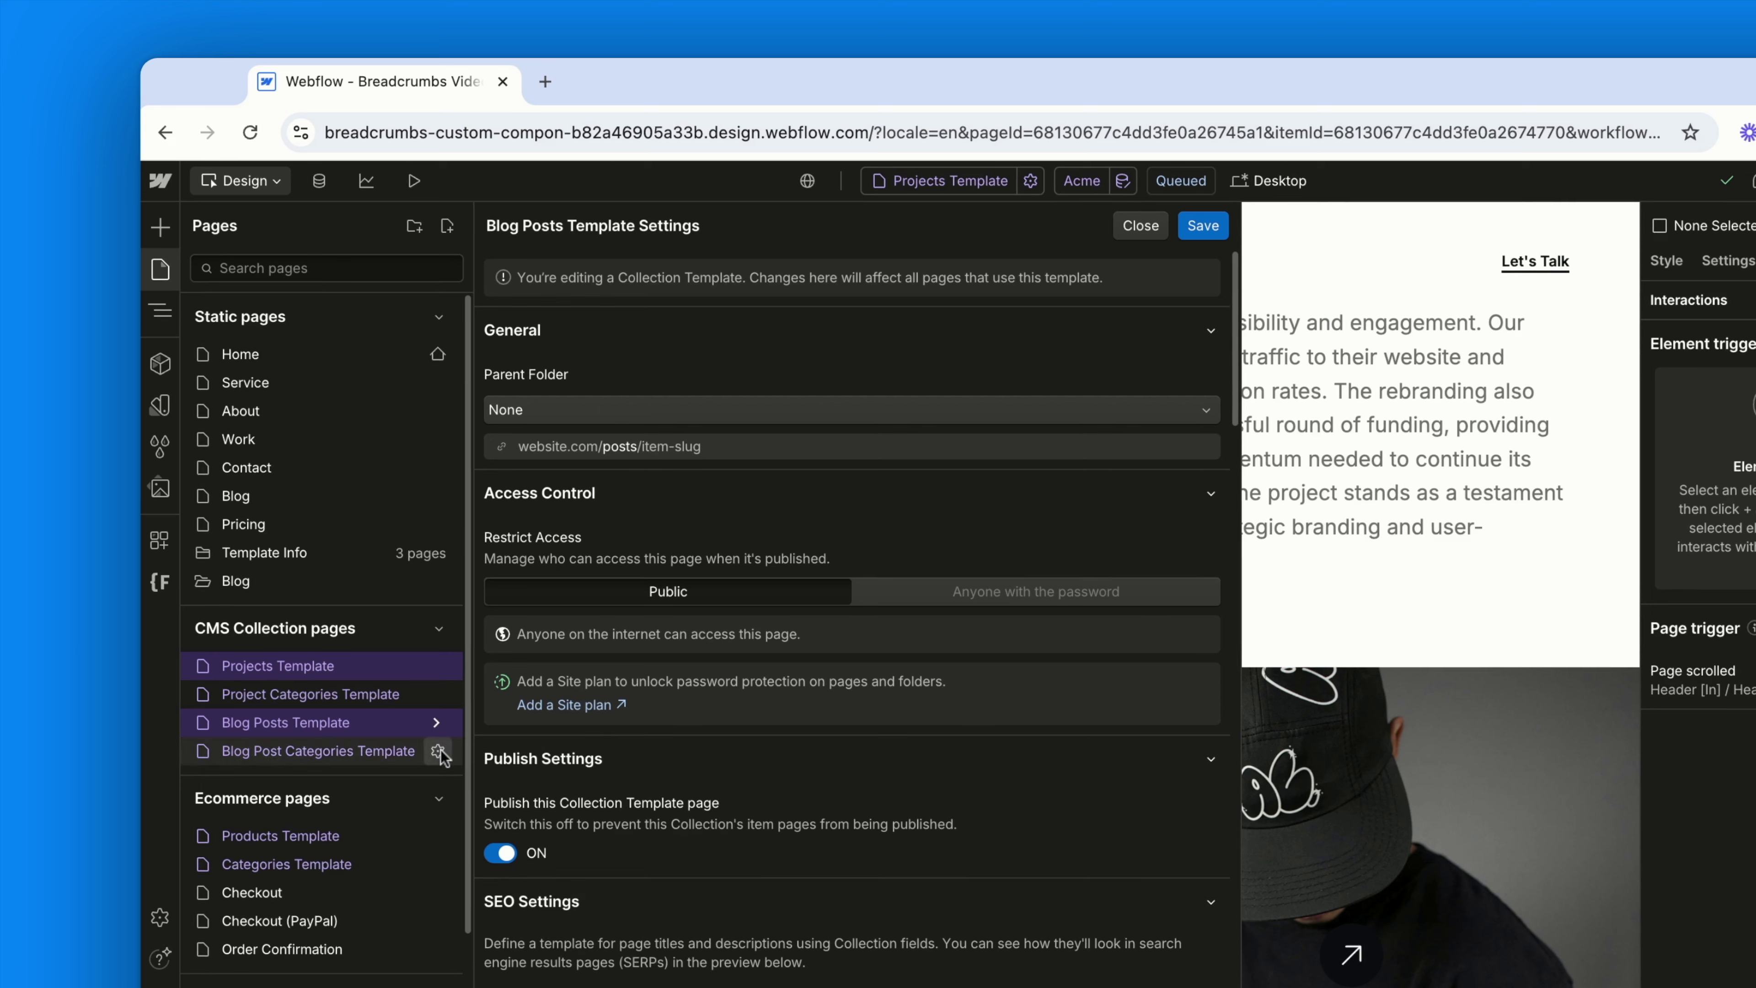
{"action": "left_click", "coordinate": [436, 750]}
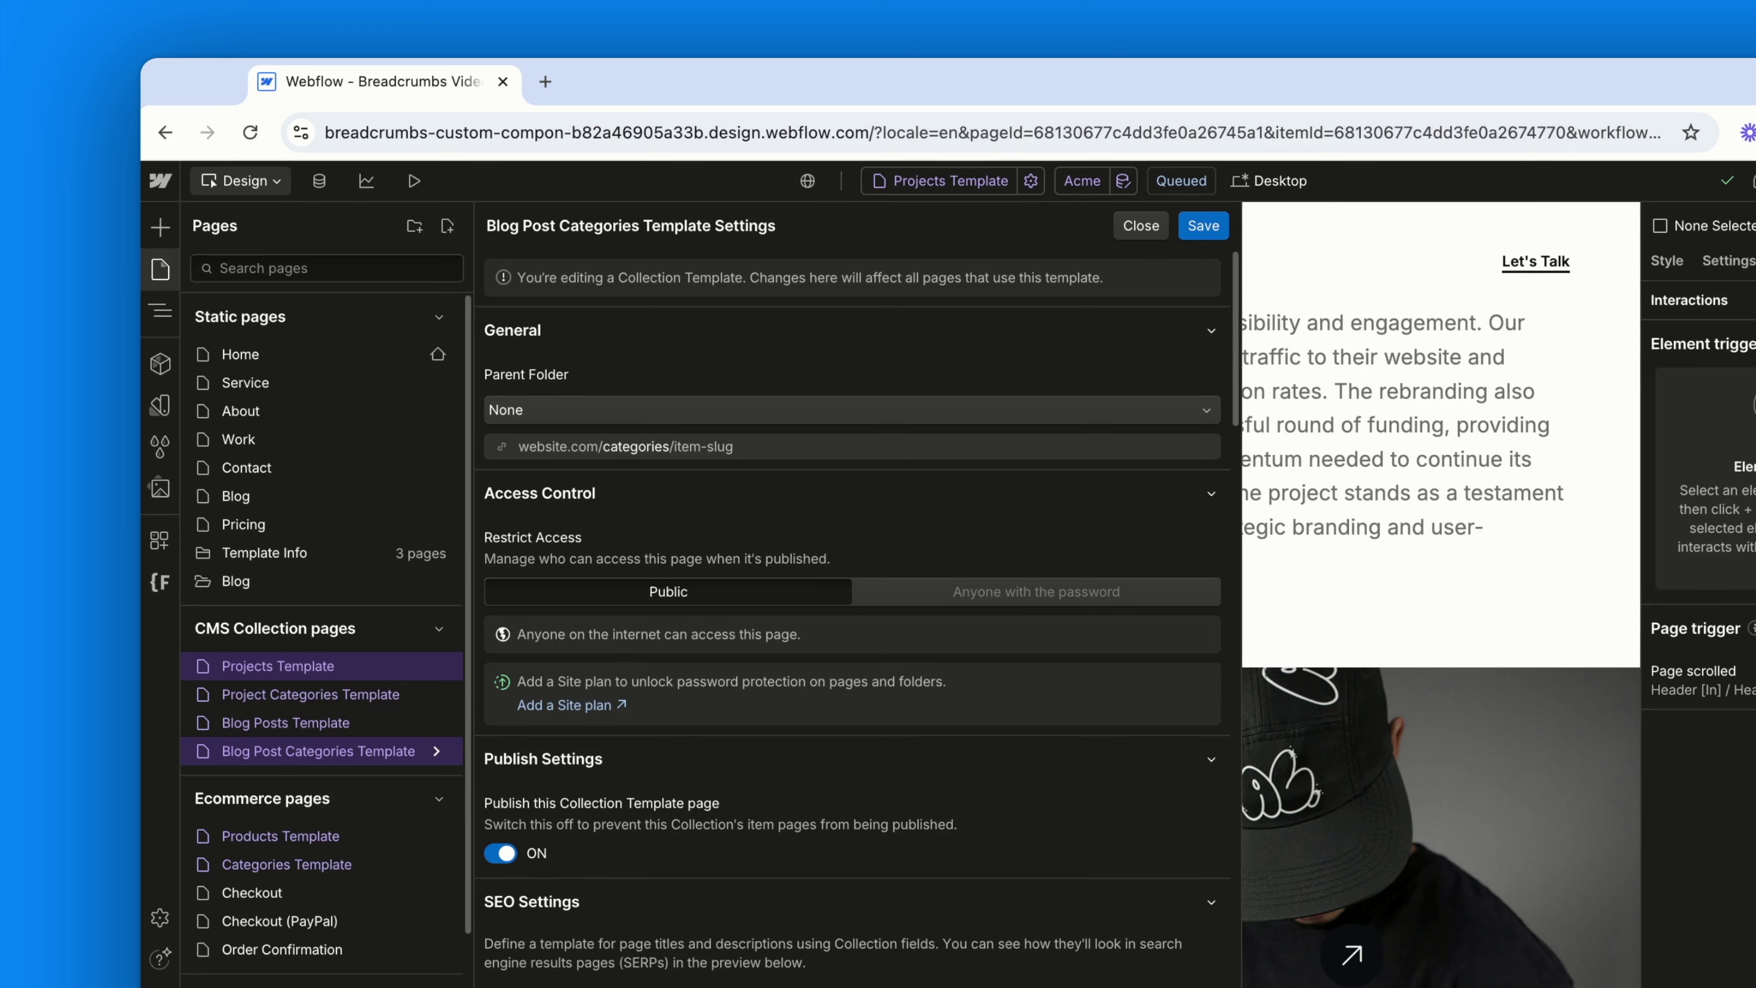
{"action": "left_click", "coordinate": [414, 227]}
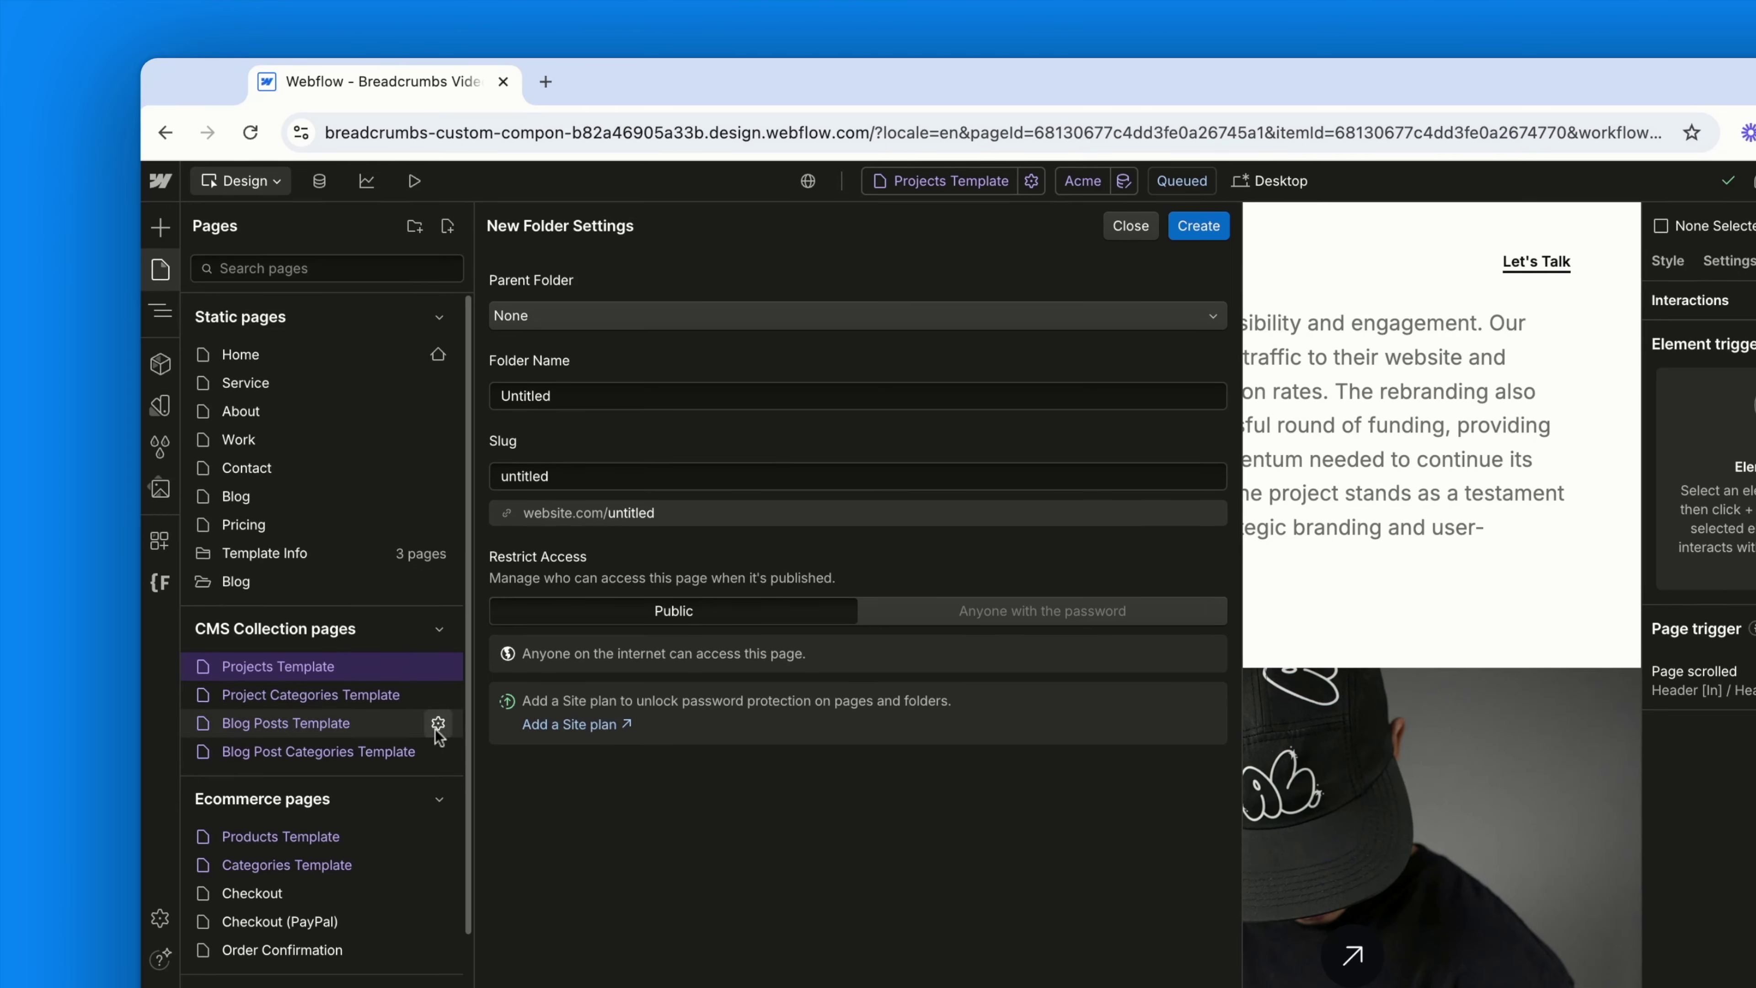
- Set the Blog Posts Template's parent folder to Blog and save its settings
{"action": "left_click", "coordinate": [438, 725]}
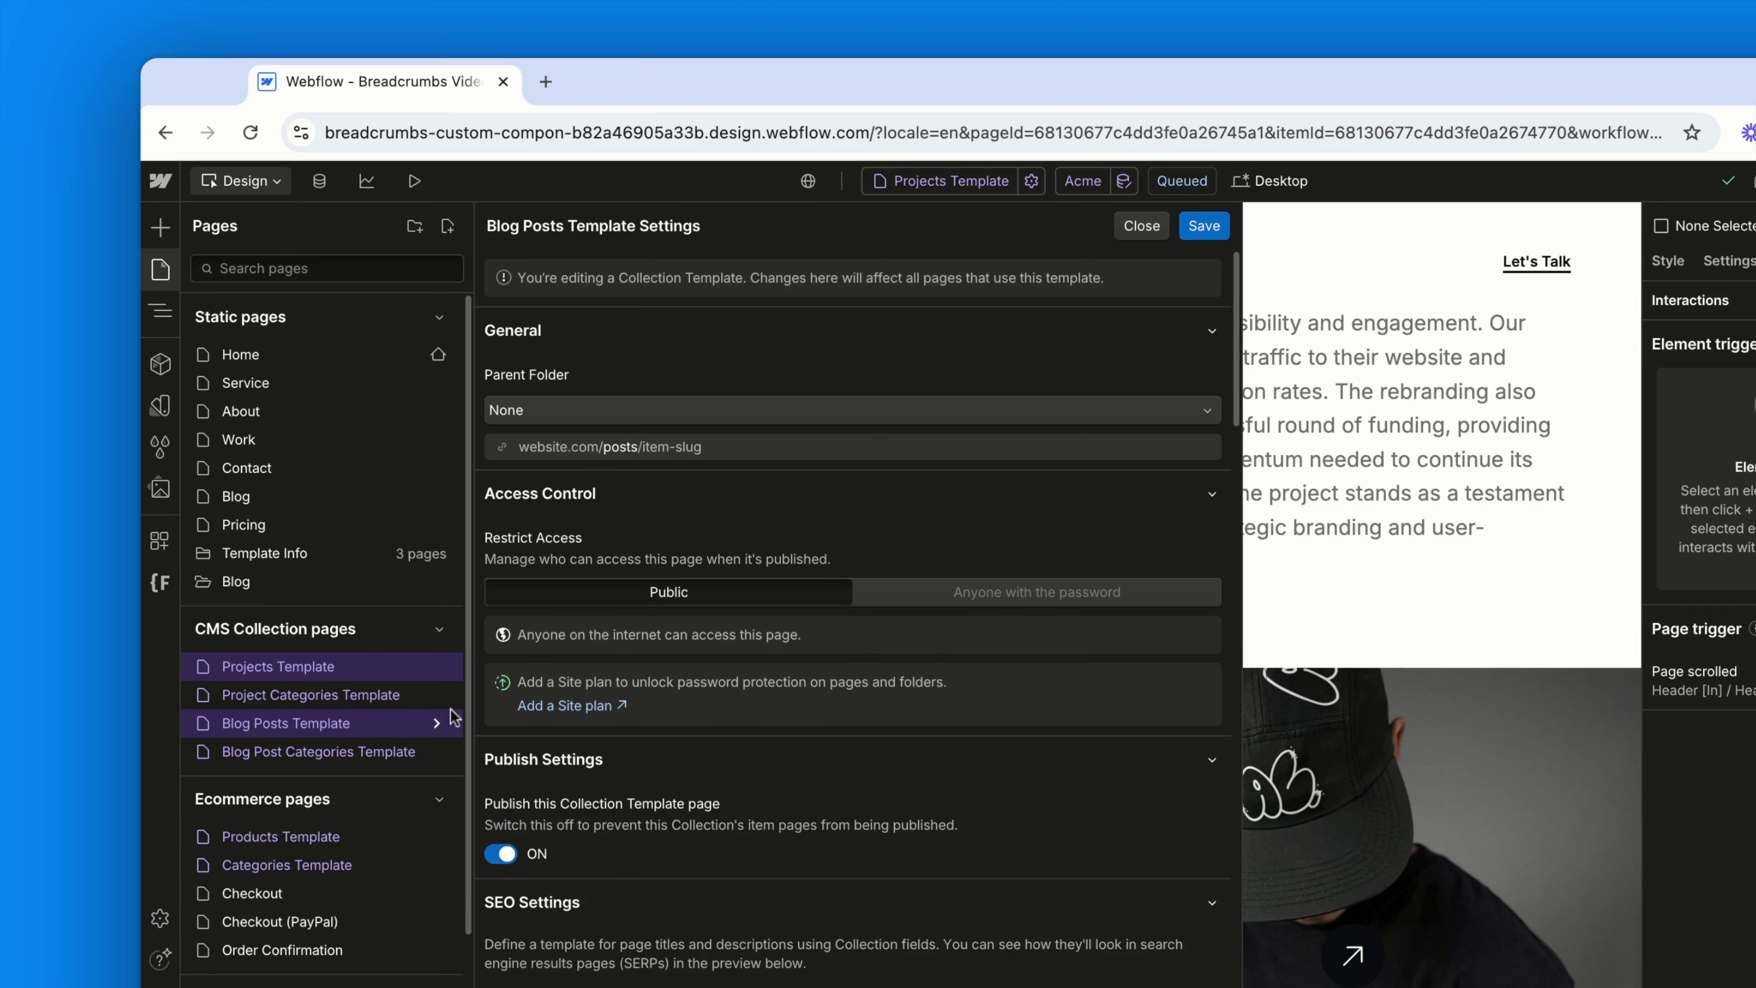
{"action": "left_click", "coordinate": [669, 419]}
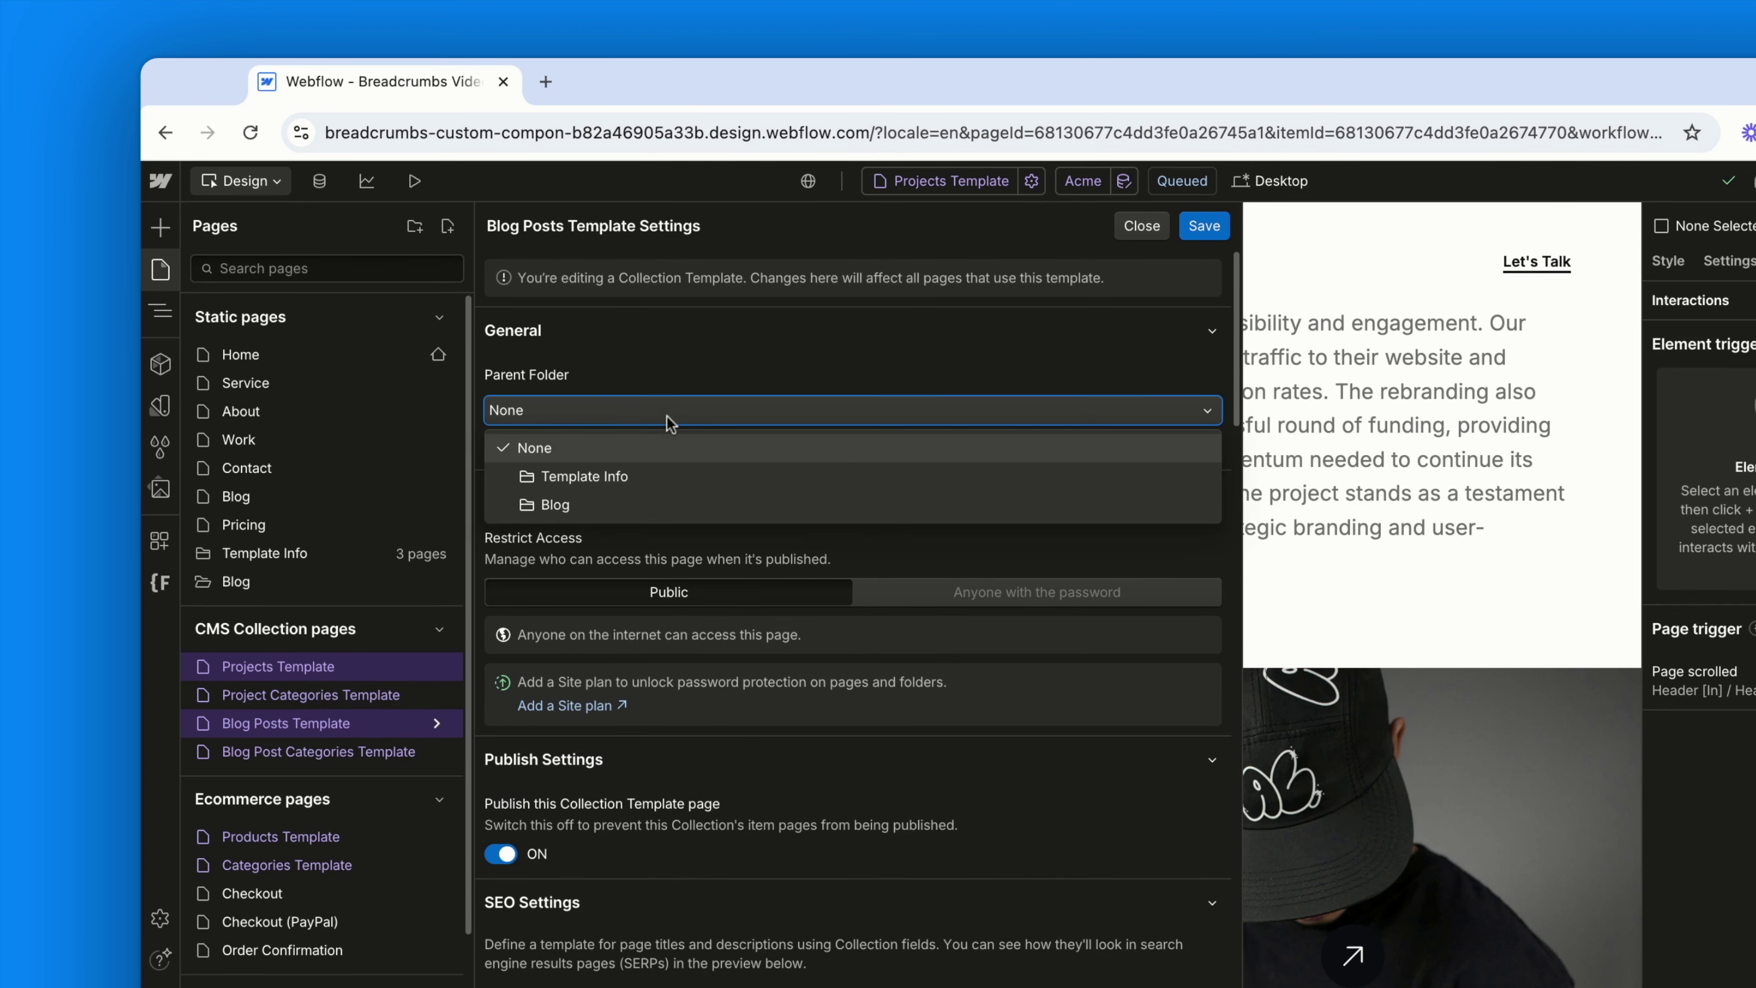
{"action": "left_click", "coordinate": [650, 503]}
{"action": "left_click", "coordinate": [1224, 223]}
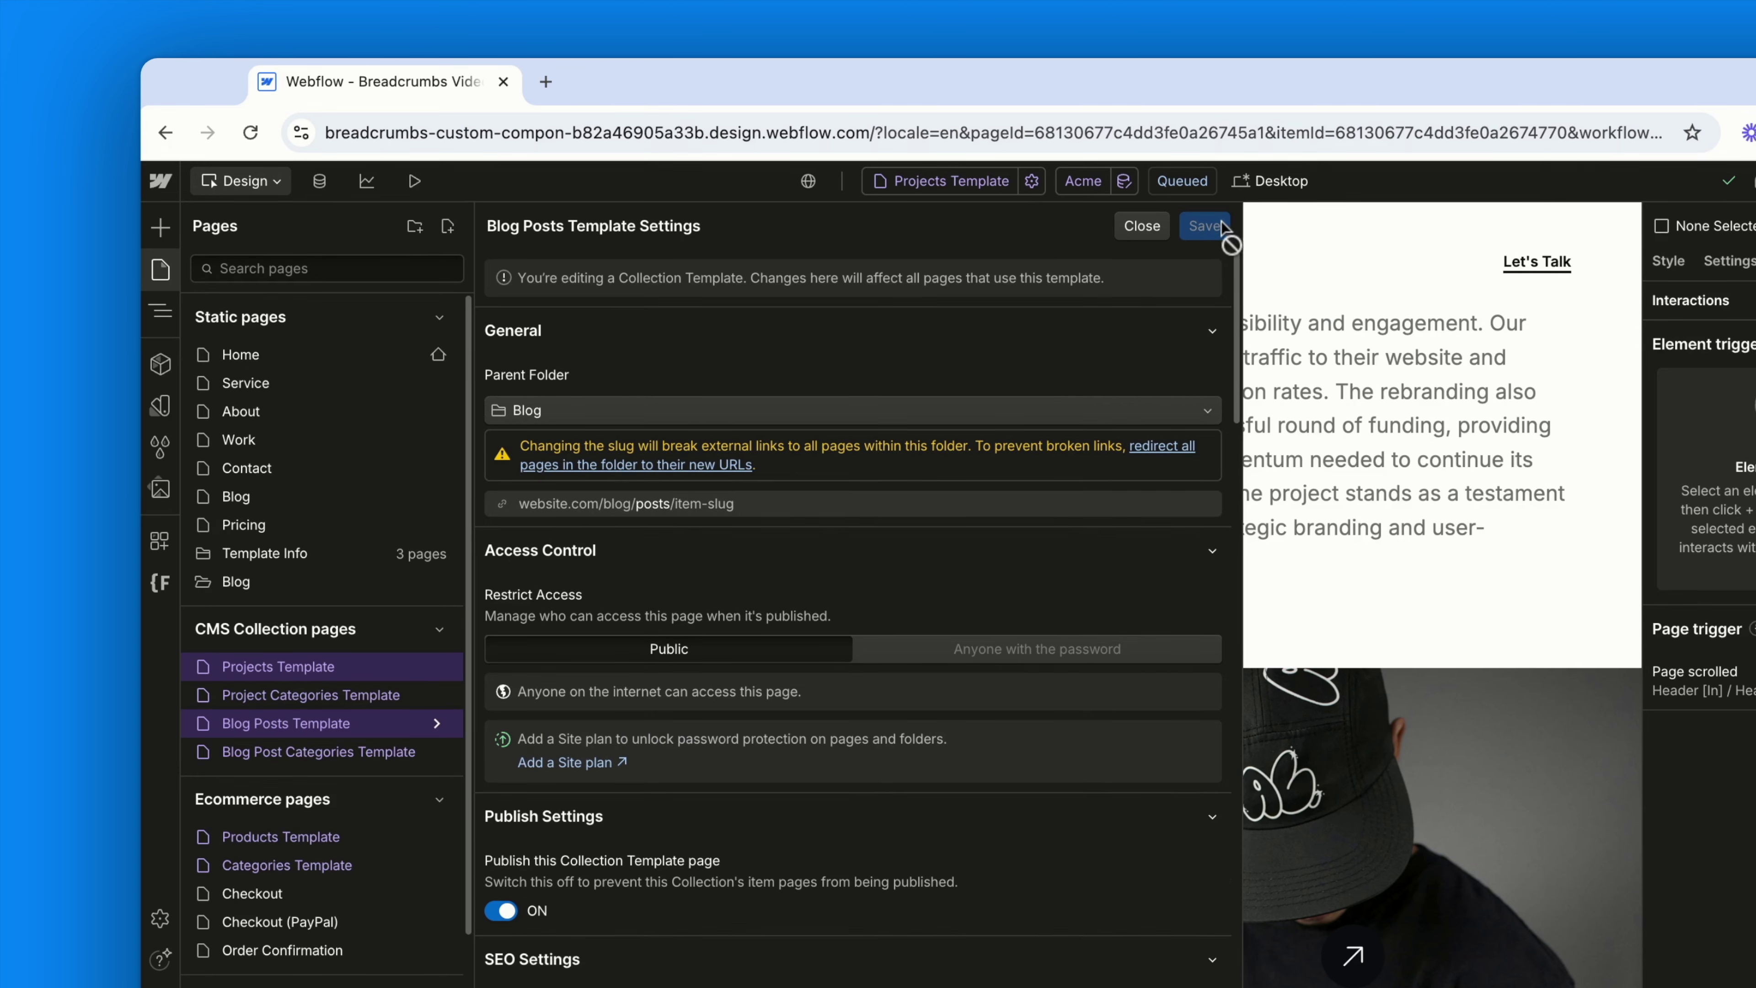
- Set the Blog Post Categories Template's parent folder to Blog and save its settings
{"action": "left_click", "coordinate": [438, 751]}
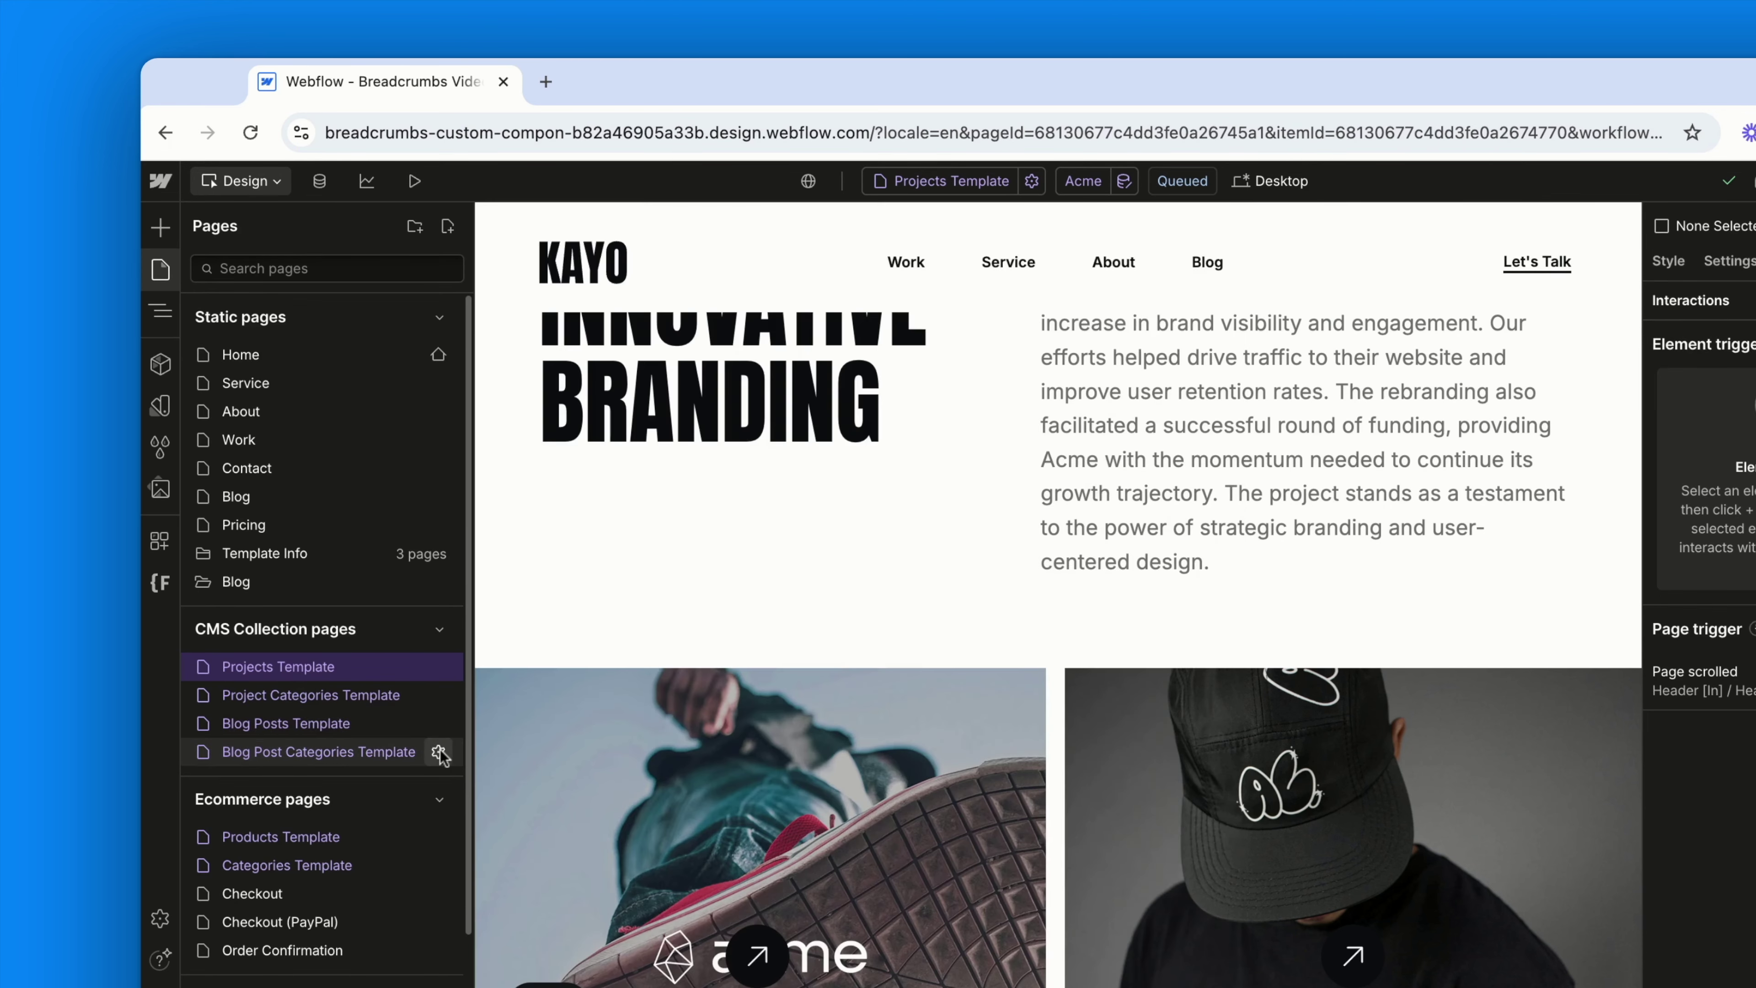
{"action": "left_click", "coordinate": [730, 414]}
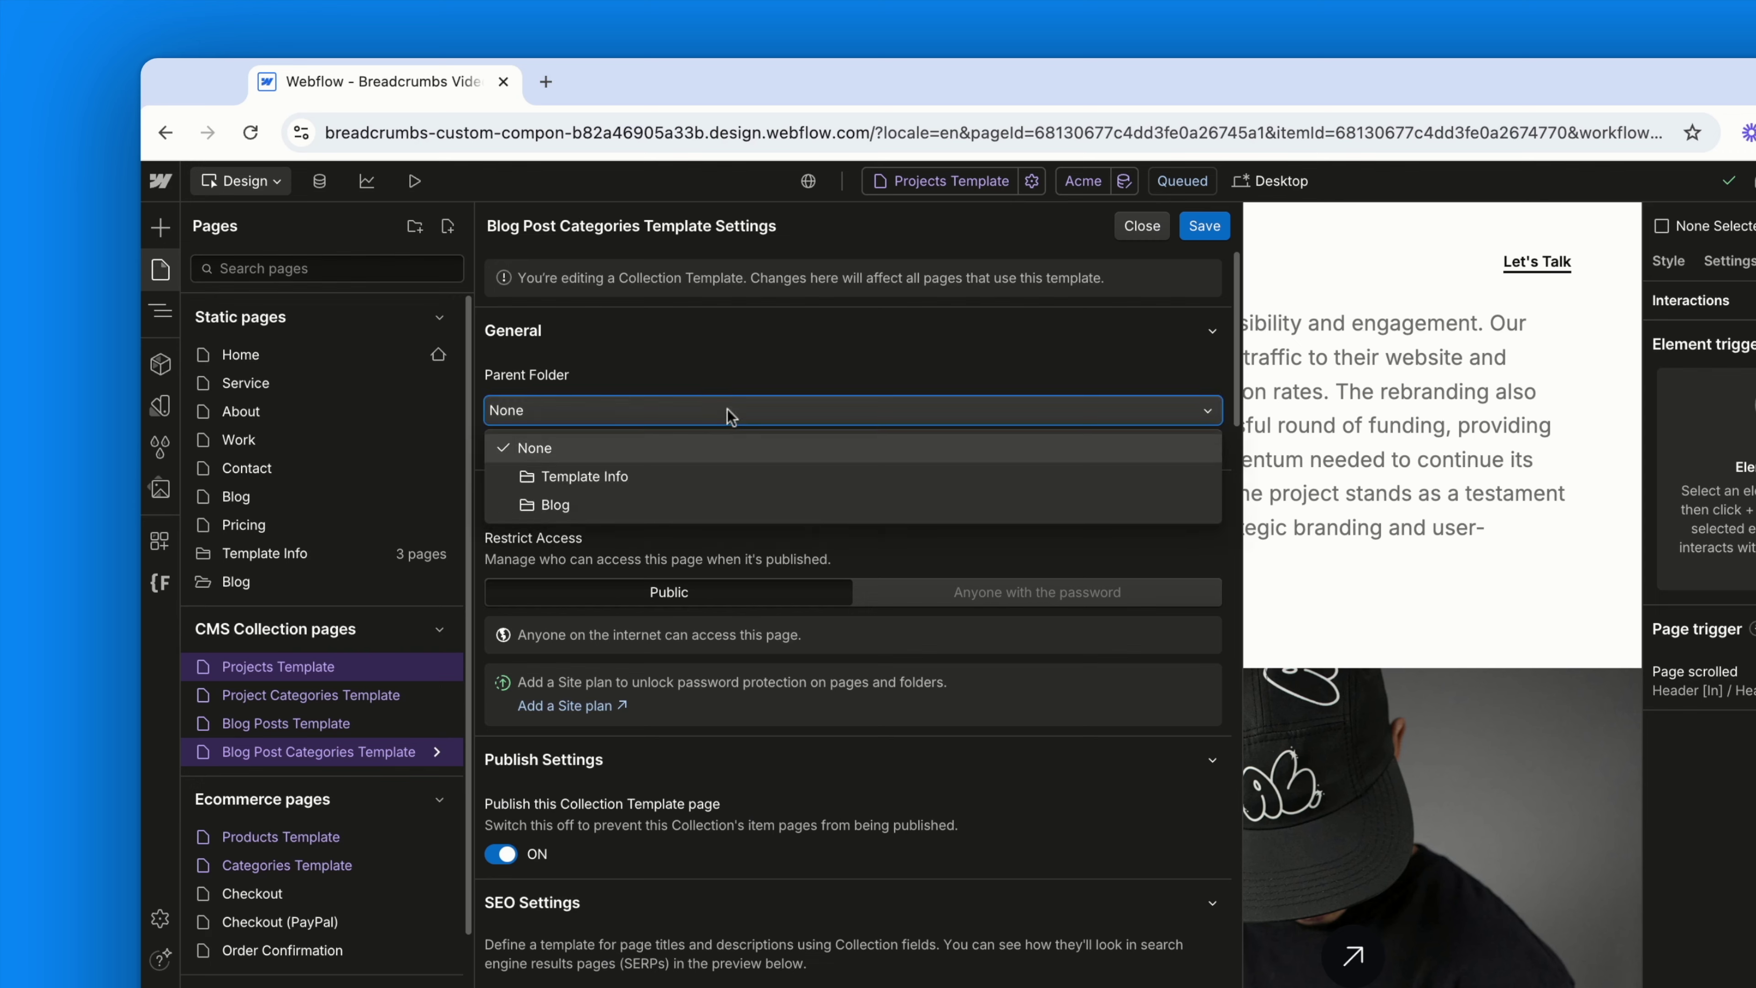
{"action": "left_click", "coordinate": [700, 503]}
{"action": "left_click", "coordinate": [1204, 225]}
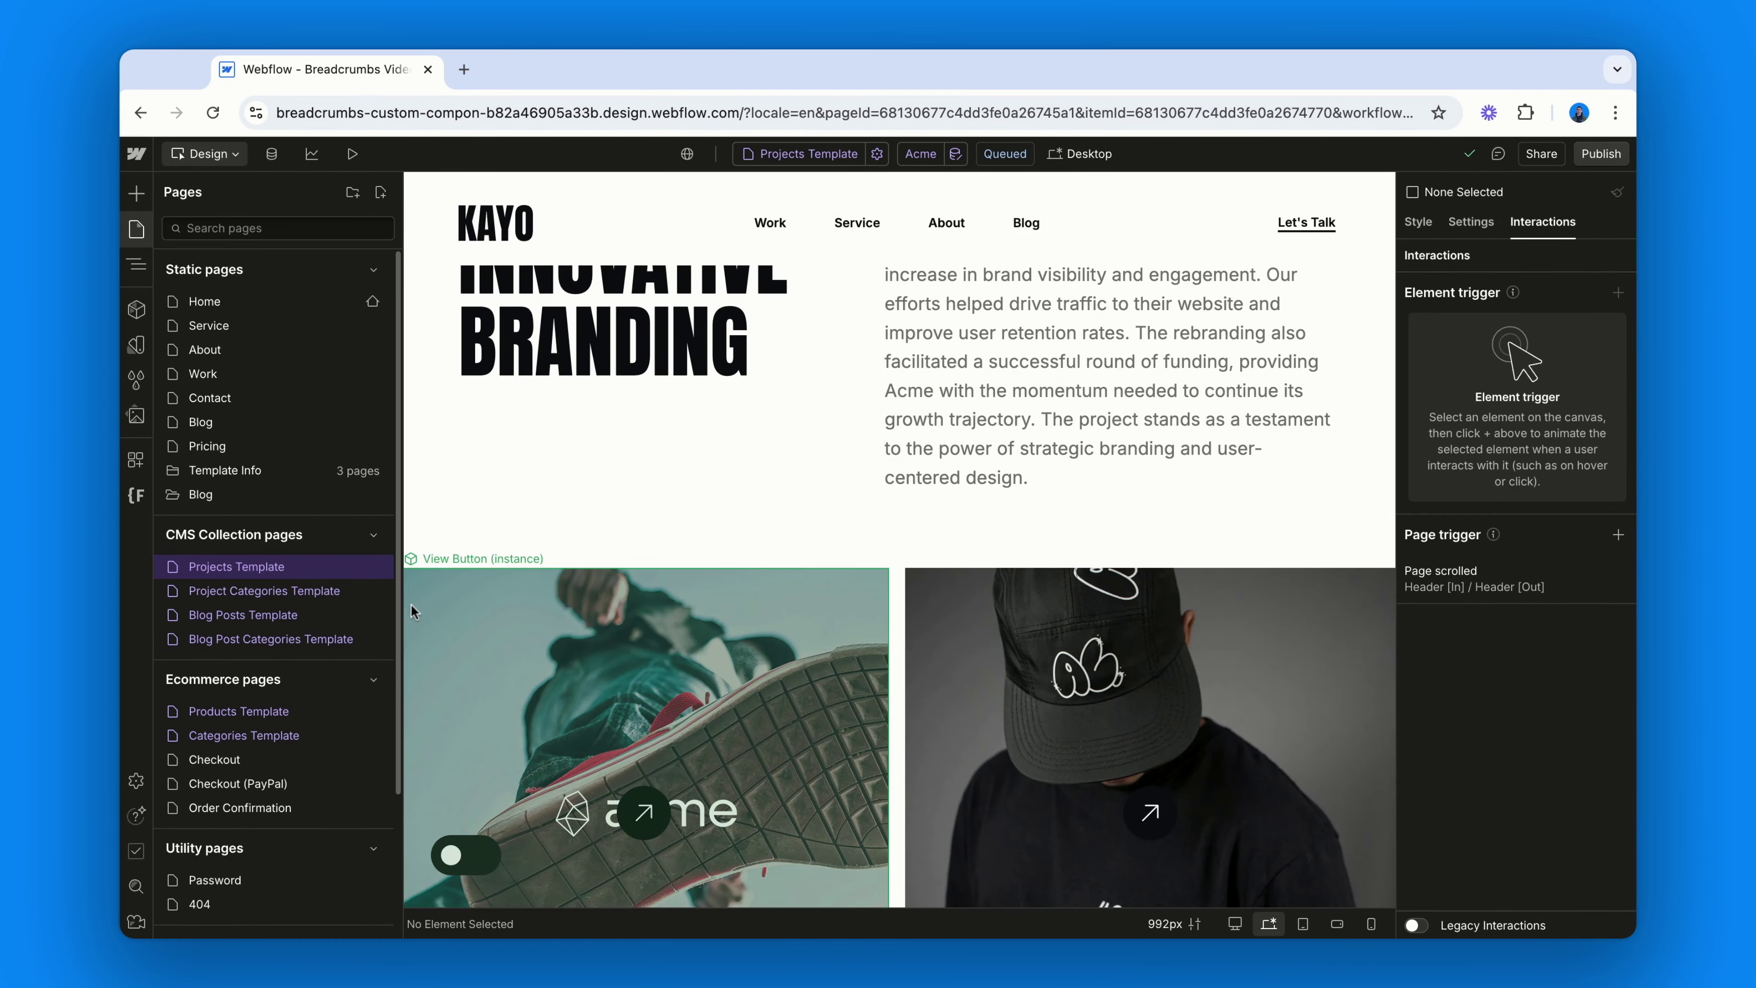
- Check the Blog Posts Template's folder and URL settings, close them, and return to the start of the project page
{"action": "left_click", "coordinate": [374, 615]}
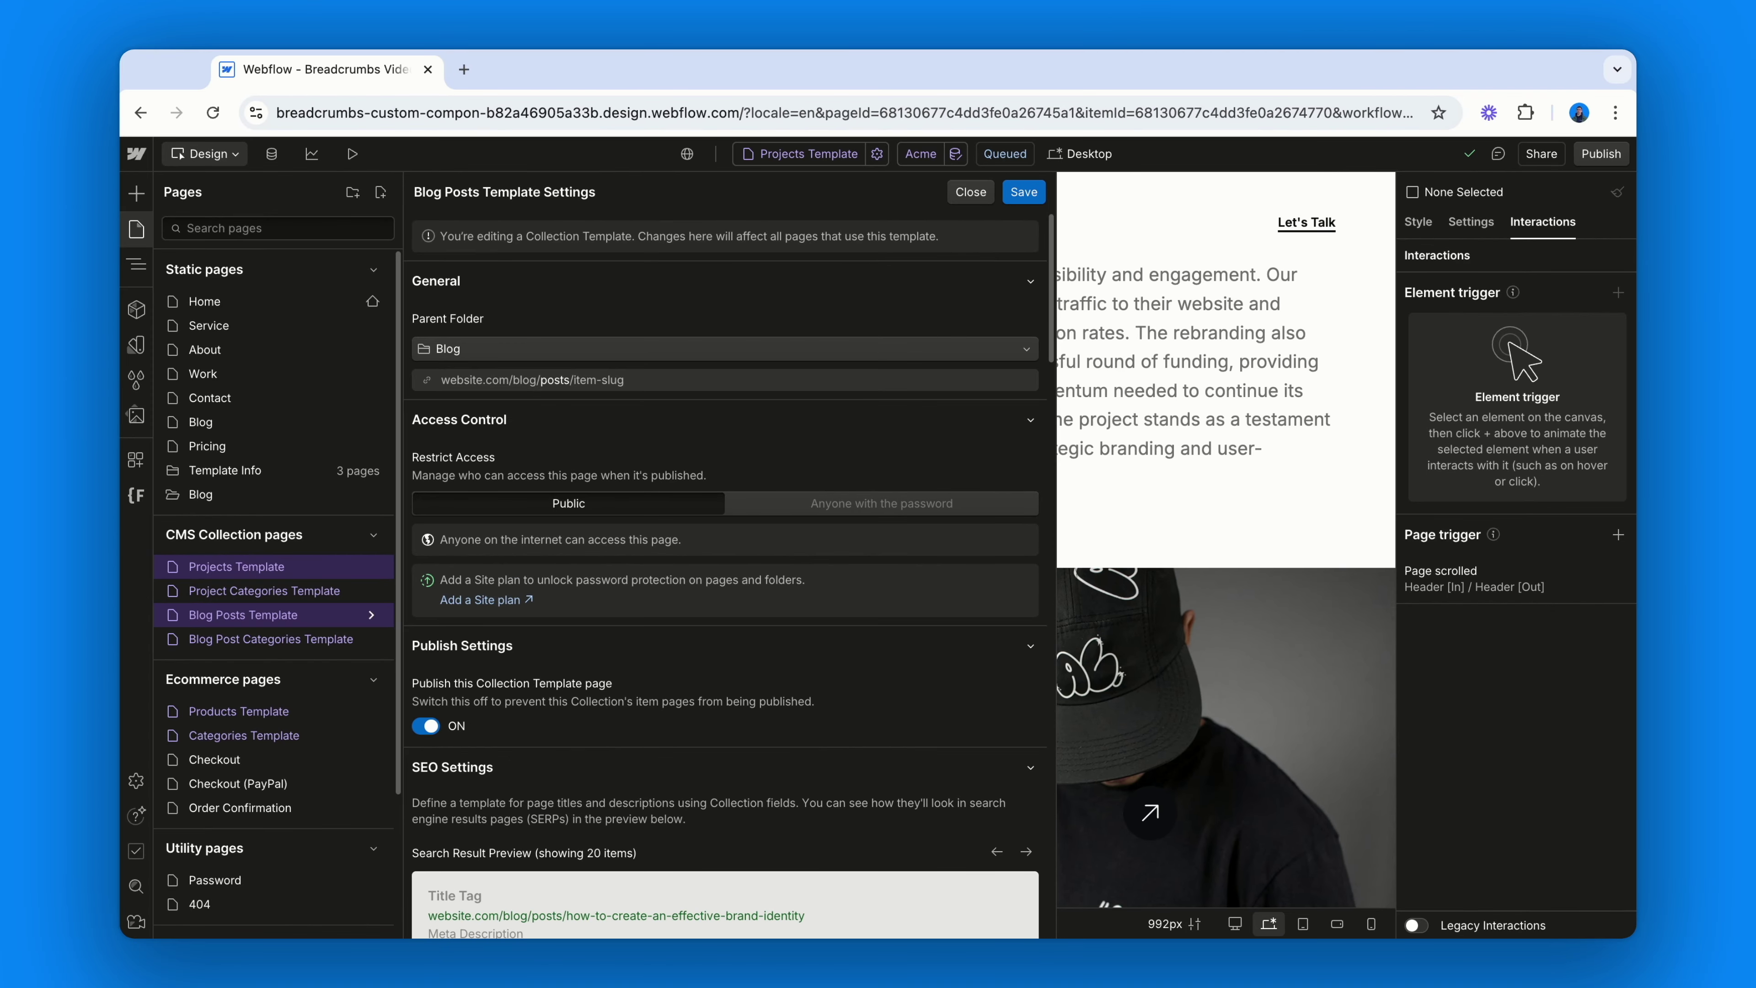
{"action": "left_click", "coordinate": [373, 616]}
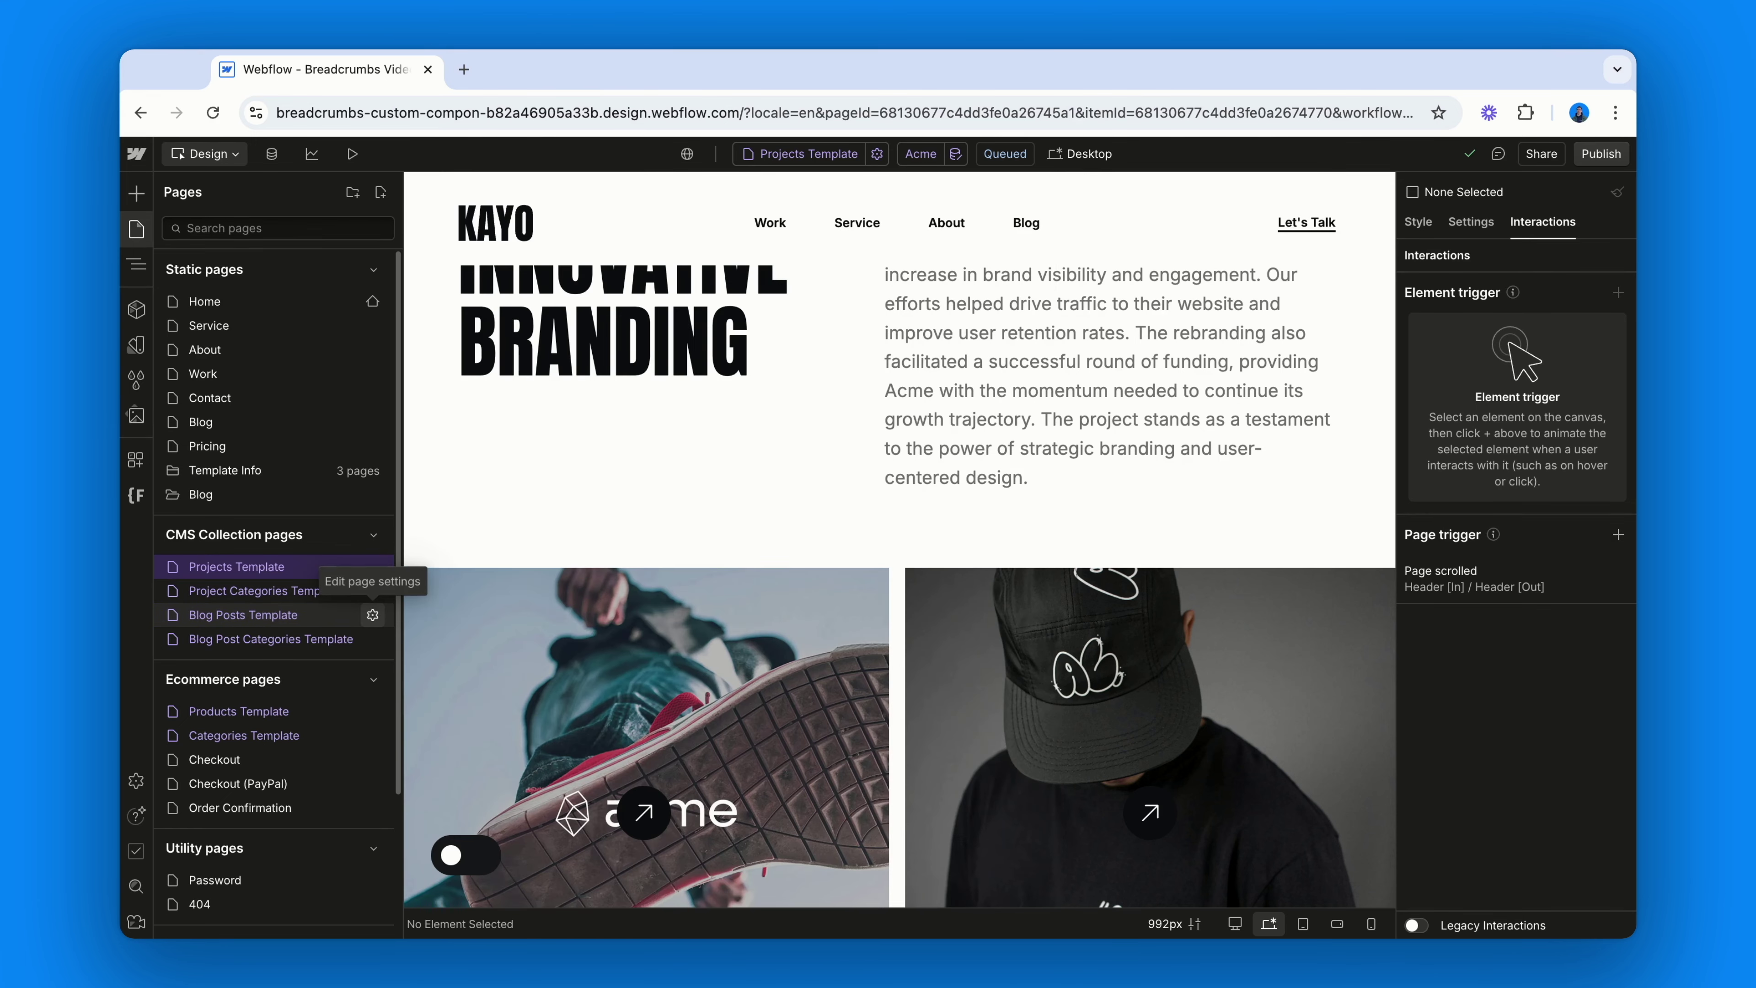
{"action": "scroll", "coordinate": [446, 557], "scroll_direction": "up", "scroll_amount": 2}
{"action": "scroll", "coordinate": [445, 557], "scroll_direction": "up", "scroll_amount": 10}
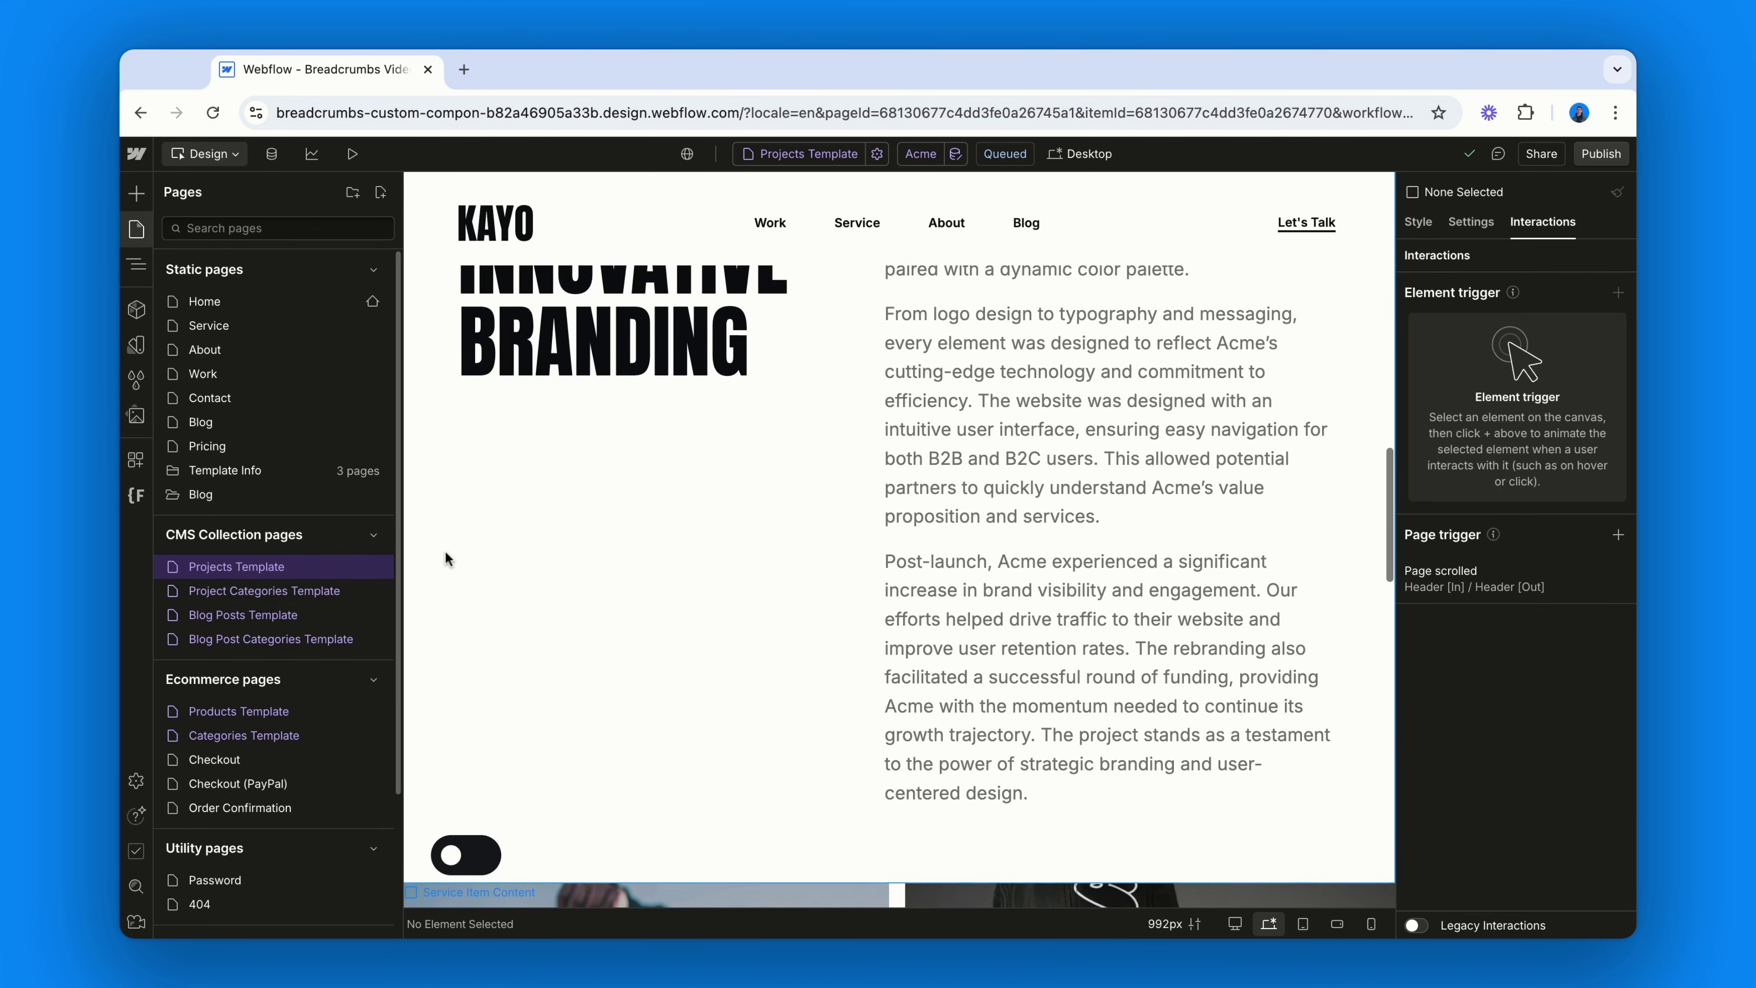
{"action": "scroll", "coordinate": [450, 856], "scroll_direction": "up", "scroll_amount": 5}
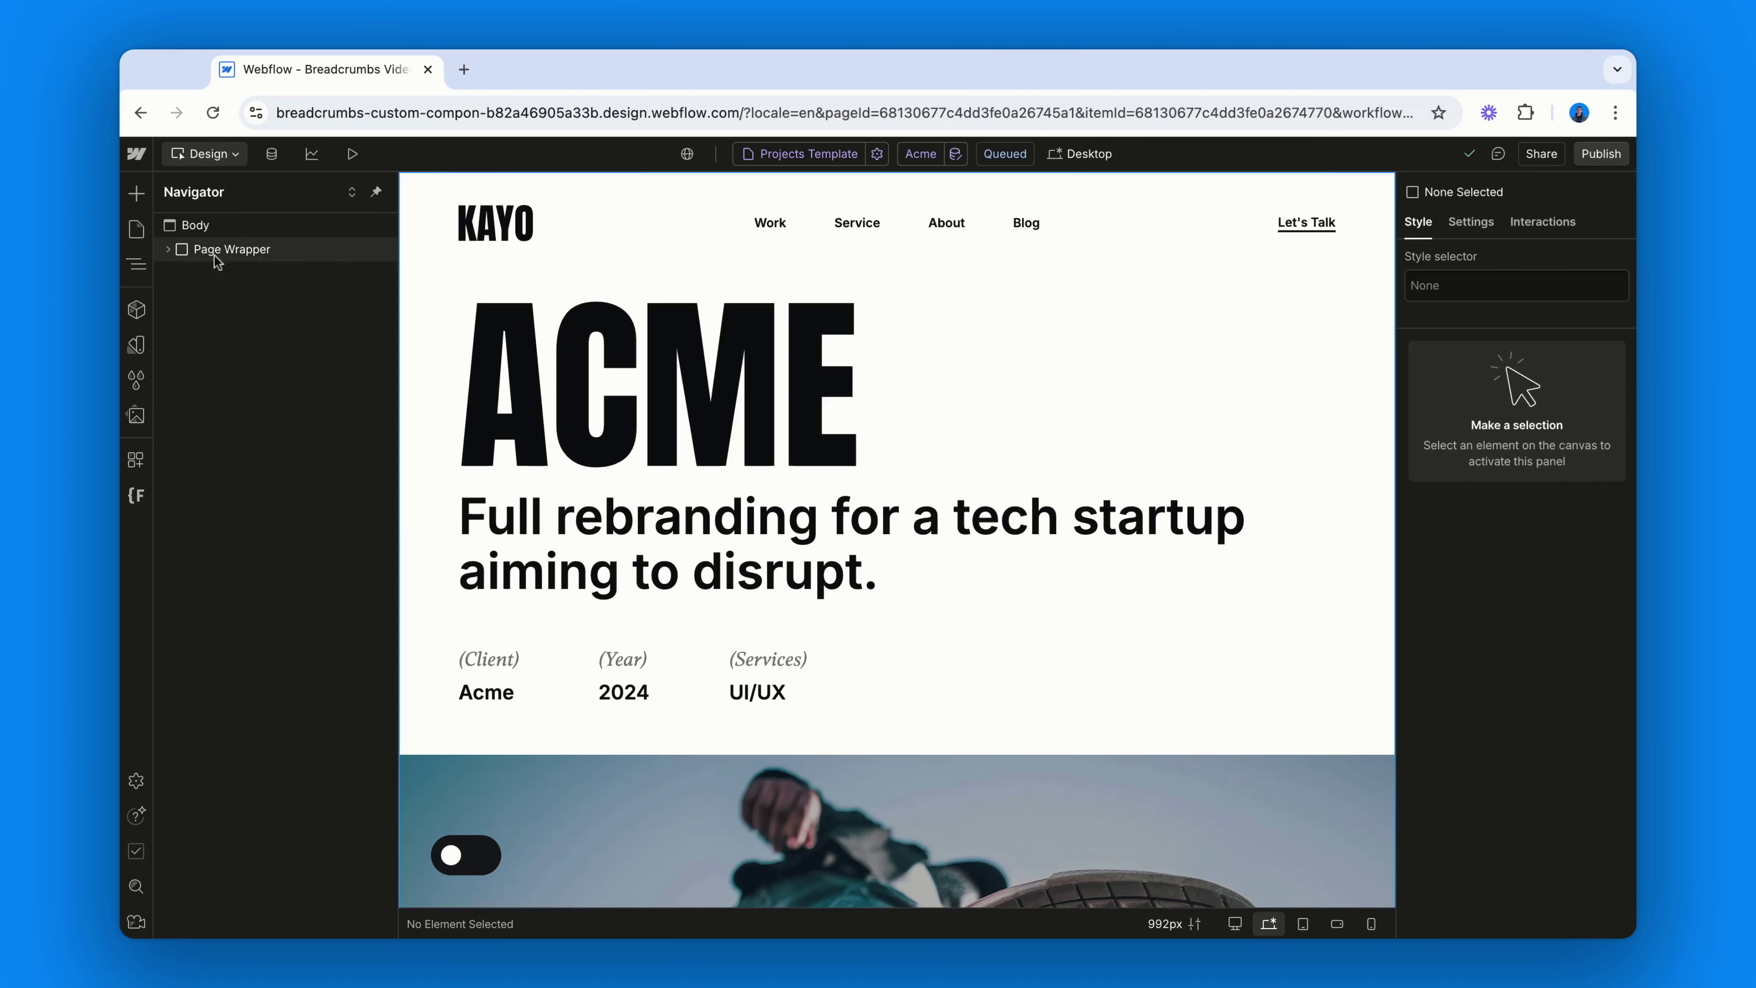
- Open the Styleguide page from Template Info and duplicate the last Styleguide Elements section inside Page Wrapper
{"action": "left_click", "coordinate": [136, 230]}
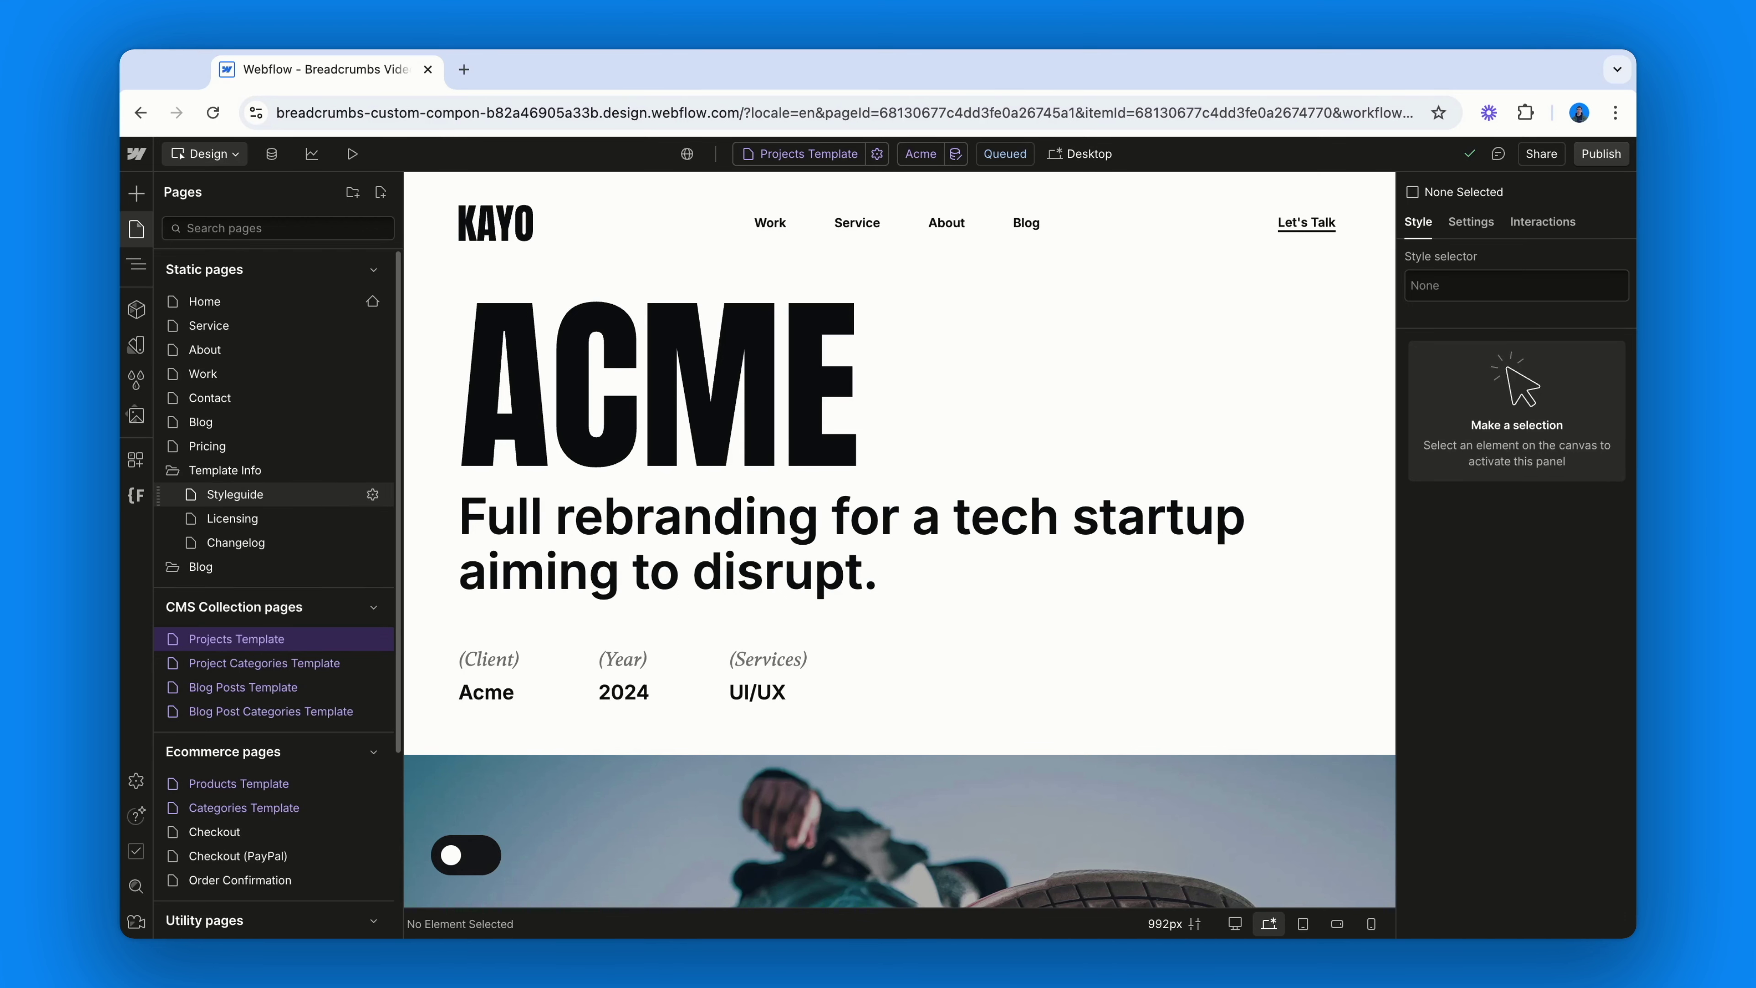
{"action": "left_click", "coordinate": [235, 494]}
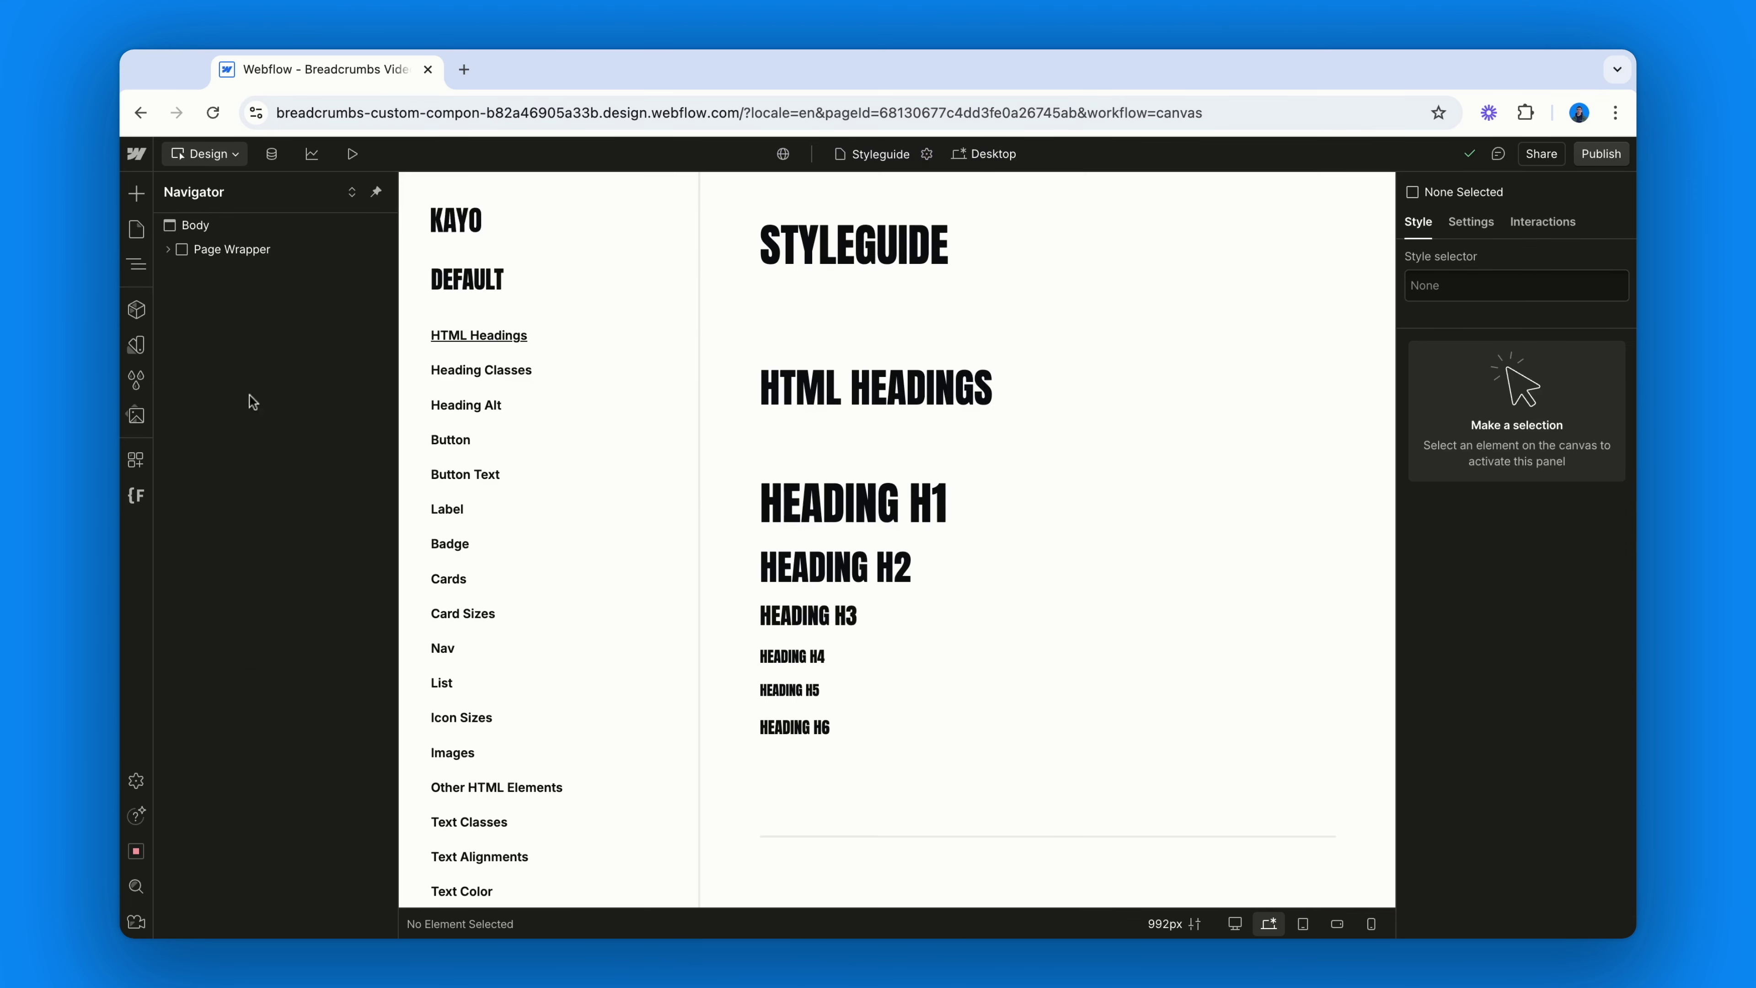
{"action": "left_click", "coordinate": [168, 250]}
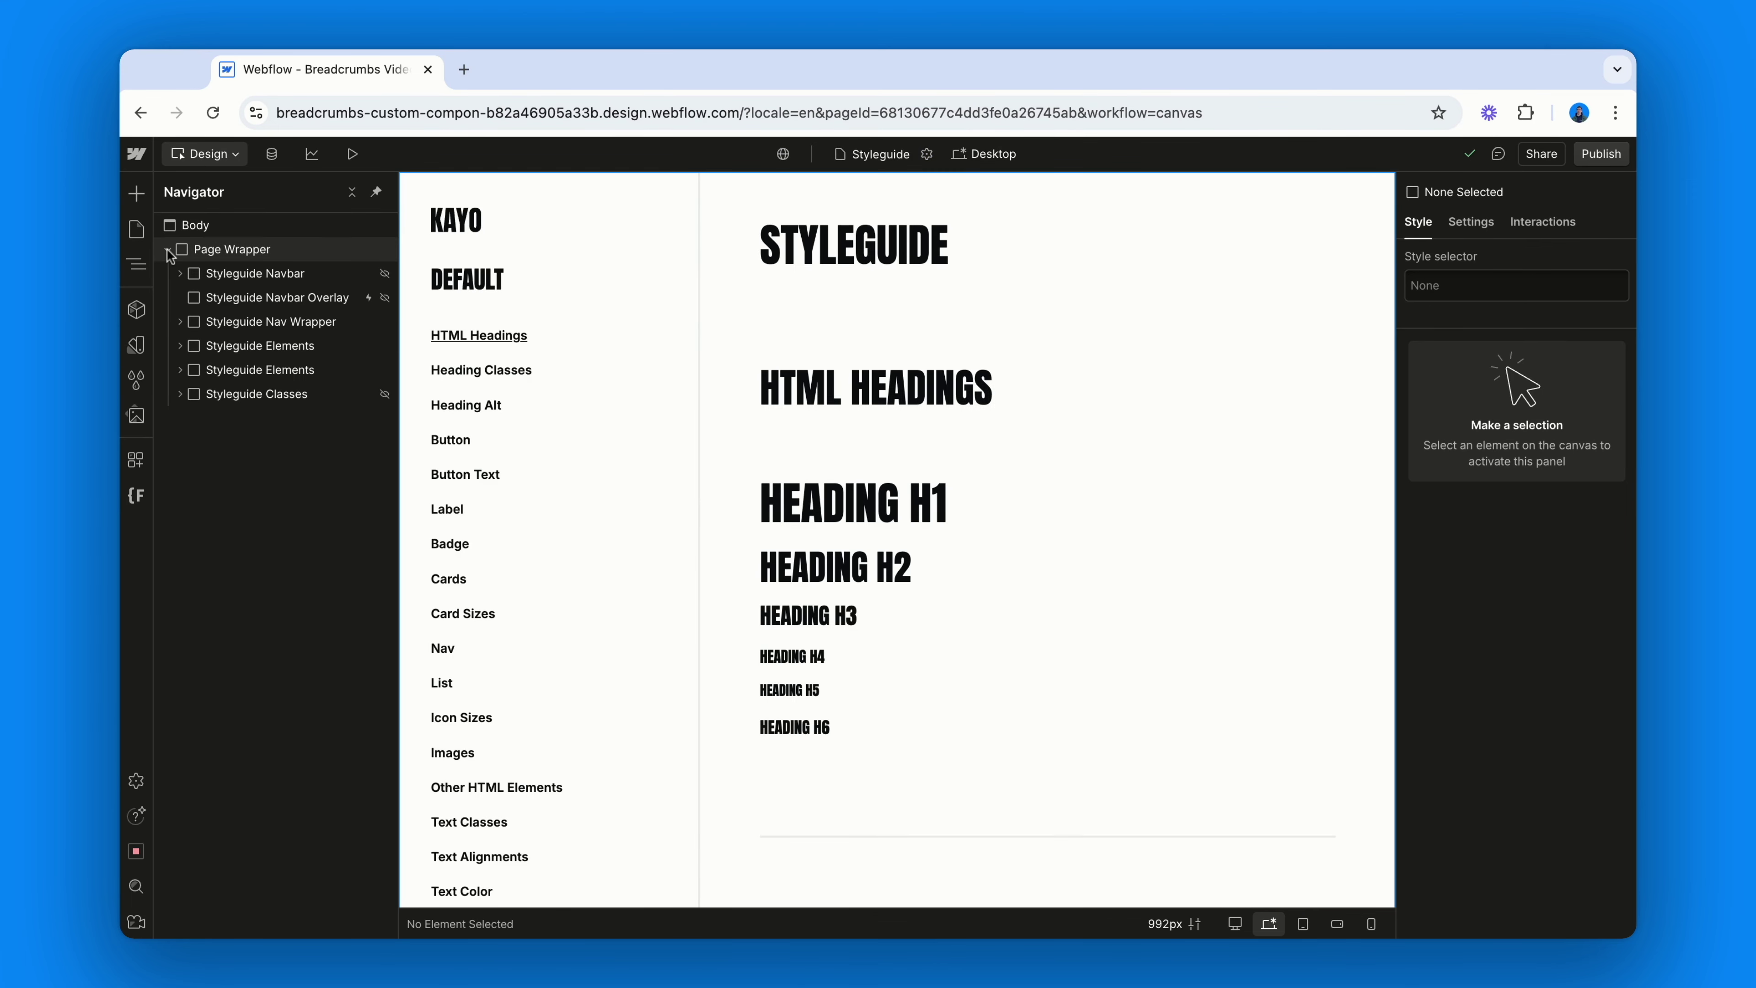
{"action": "left_click", "coordinate": [304, 371]}
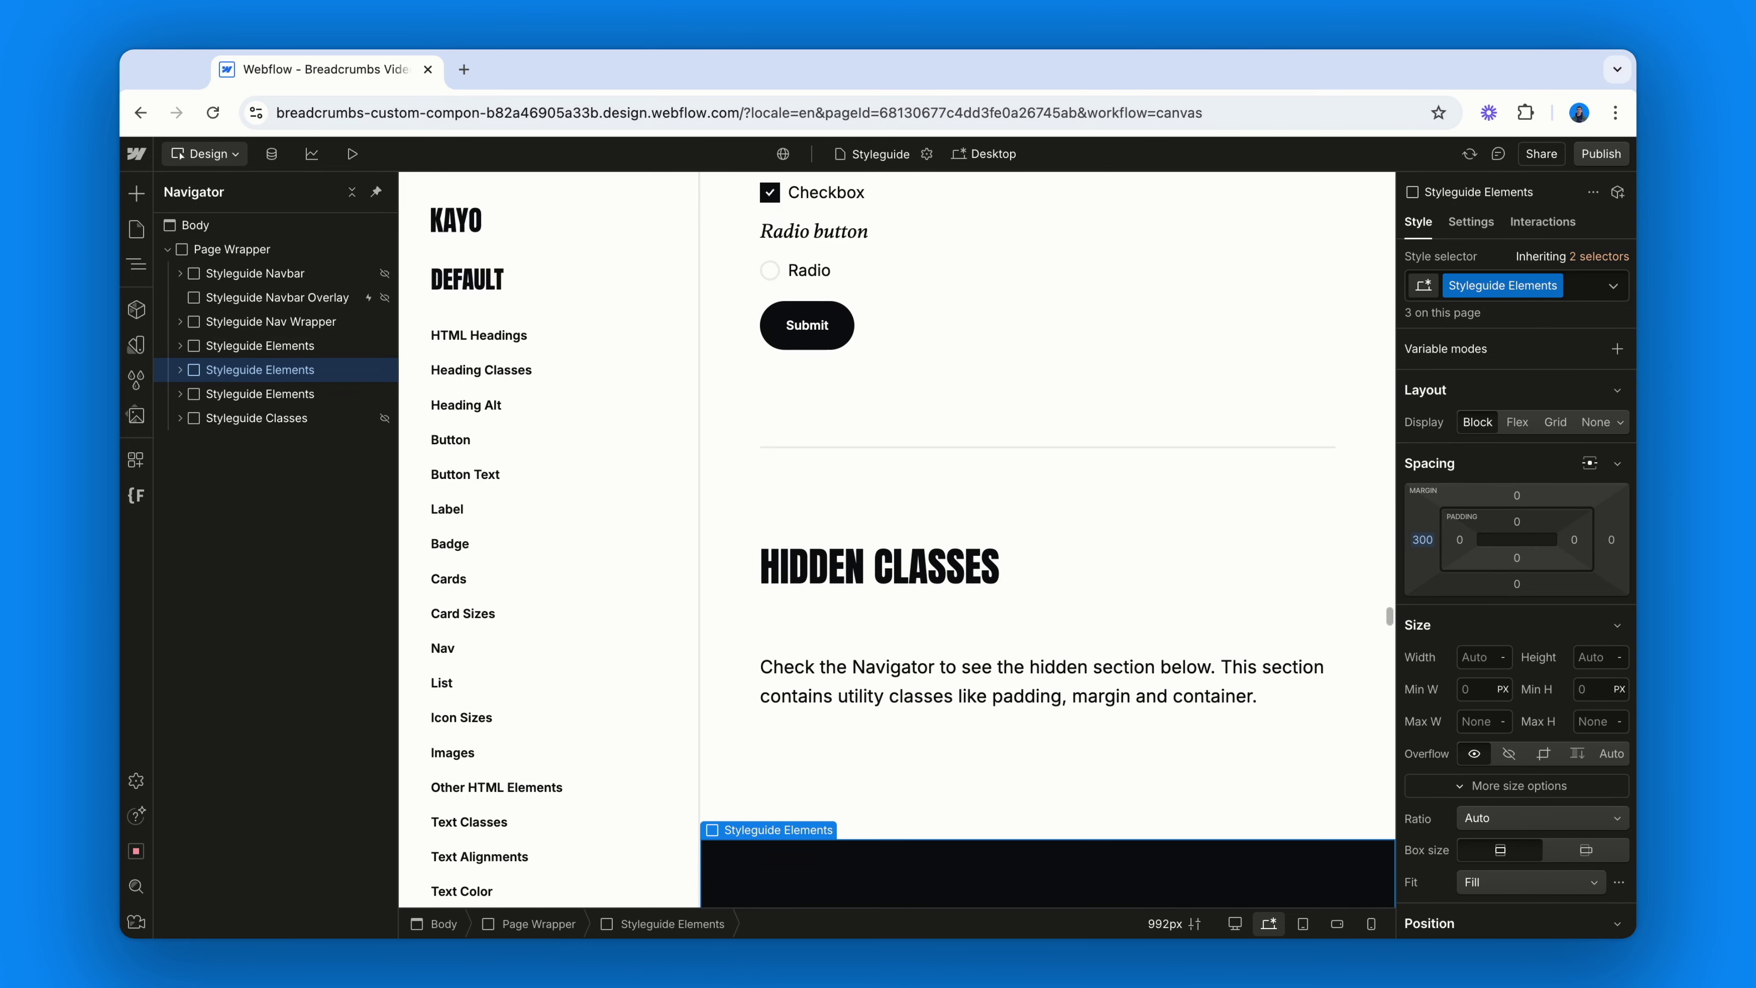
{"action": "left_click", "coordinate": [303, 394]}
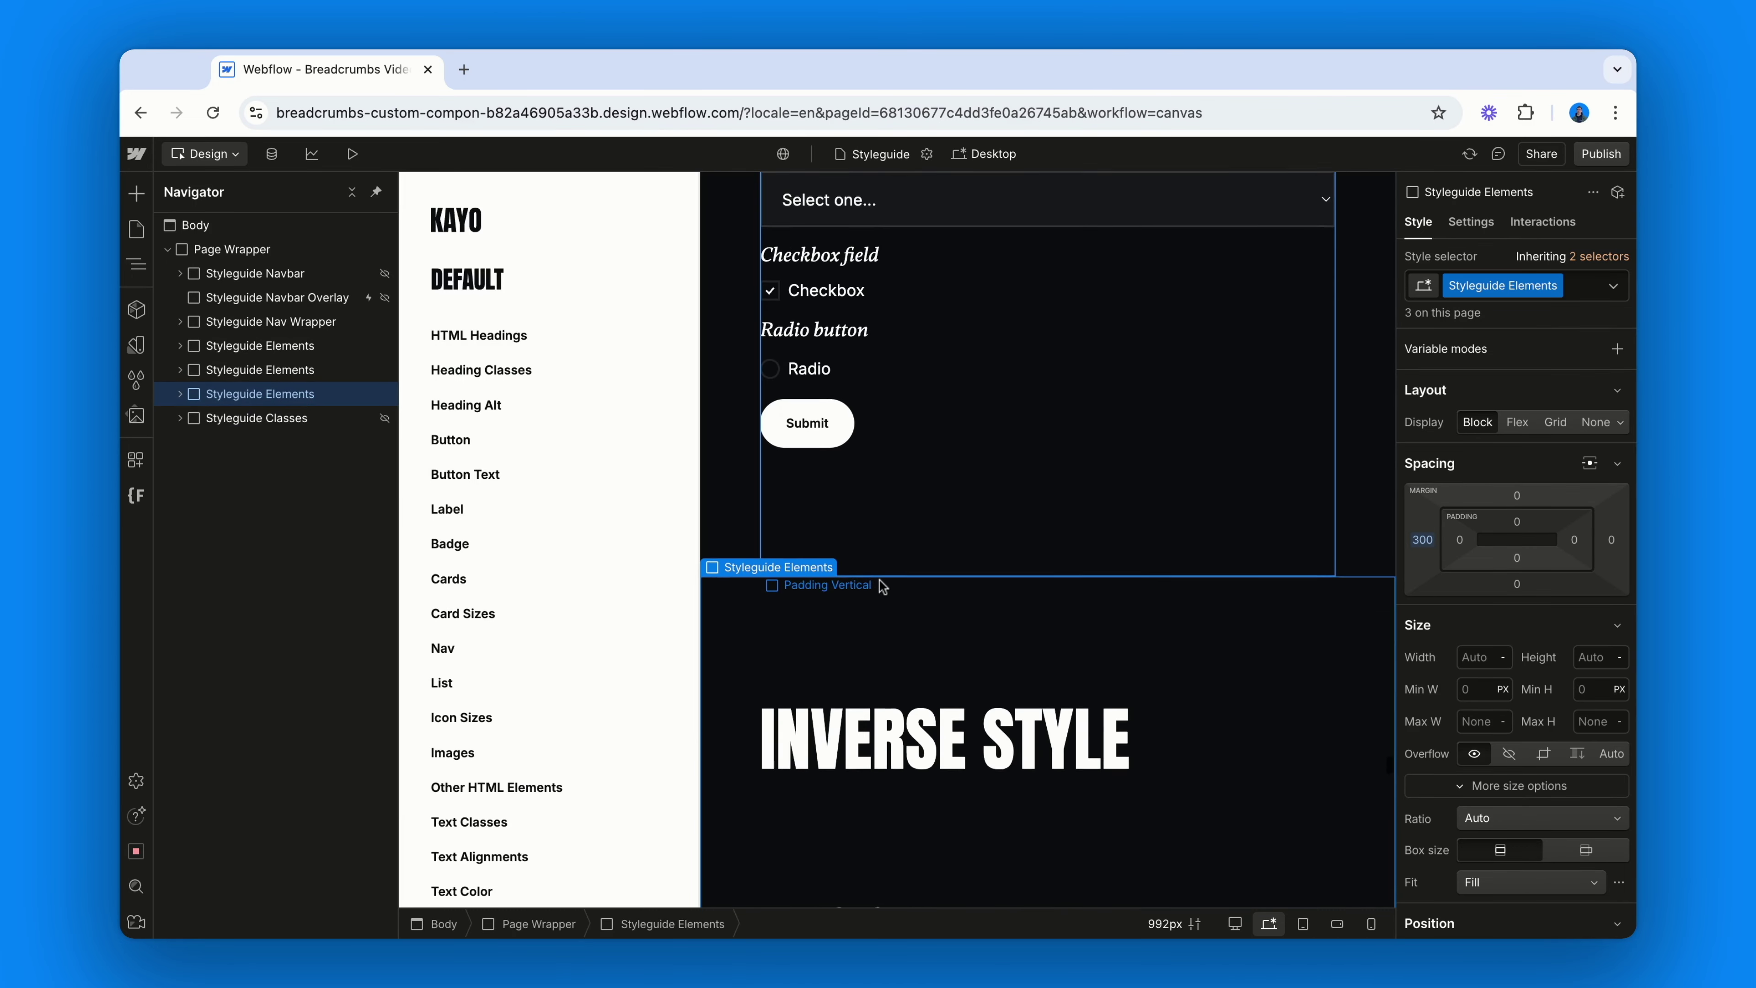
- Change the duplicated section's "Inverse Style" heading text to BREADCRUMB
{"action": "scroll", "coordinate": [882, 587], "scroll_direction": "down", "scroll_amount": 2}
{"action": "left_click", "coordinate": [894, 557]}
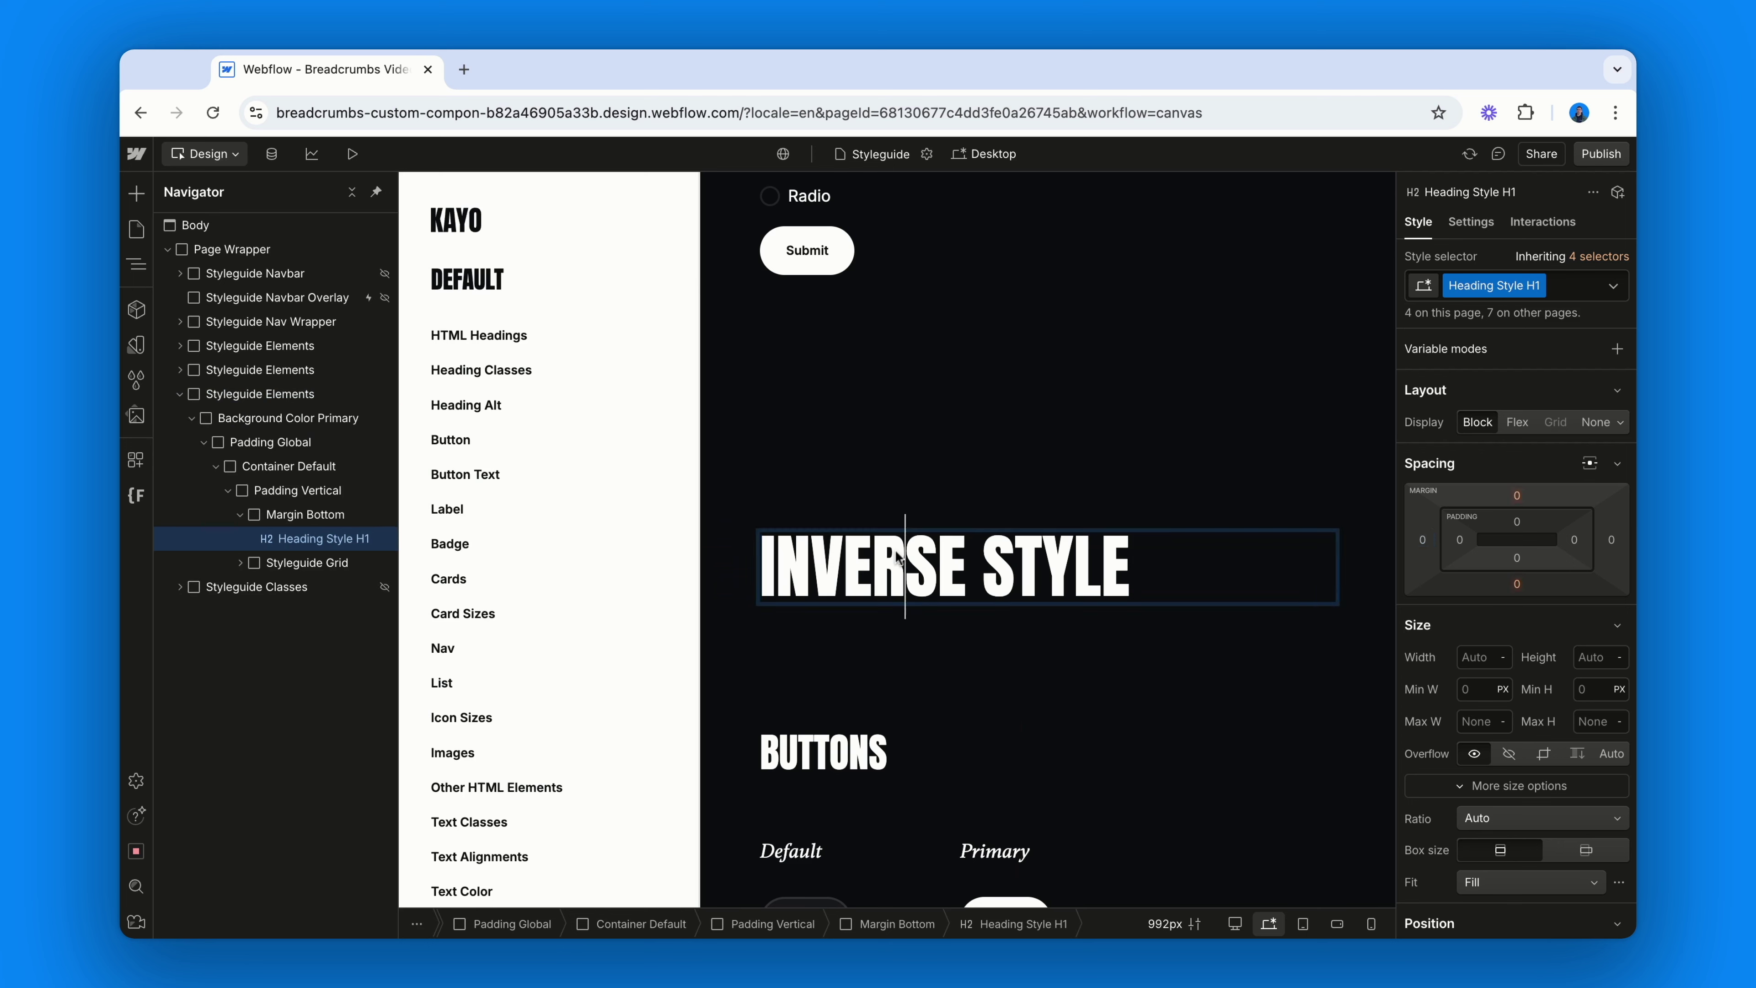
{"action": "double_click", "coordinate": [896, 556]}
{"action": "type", "text": "BREADC"}
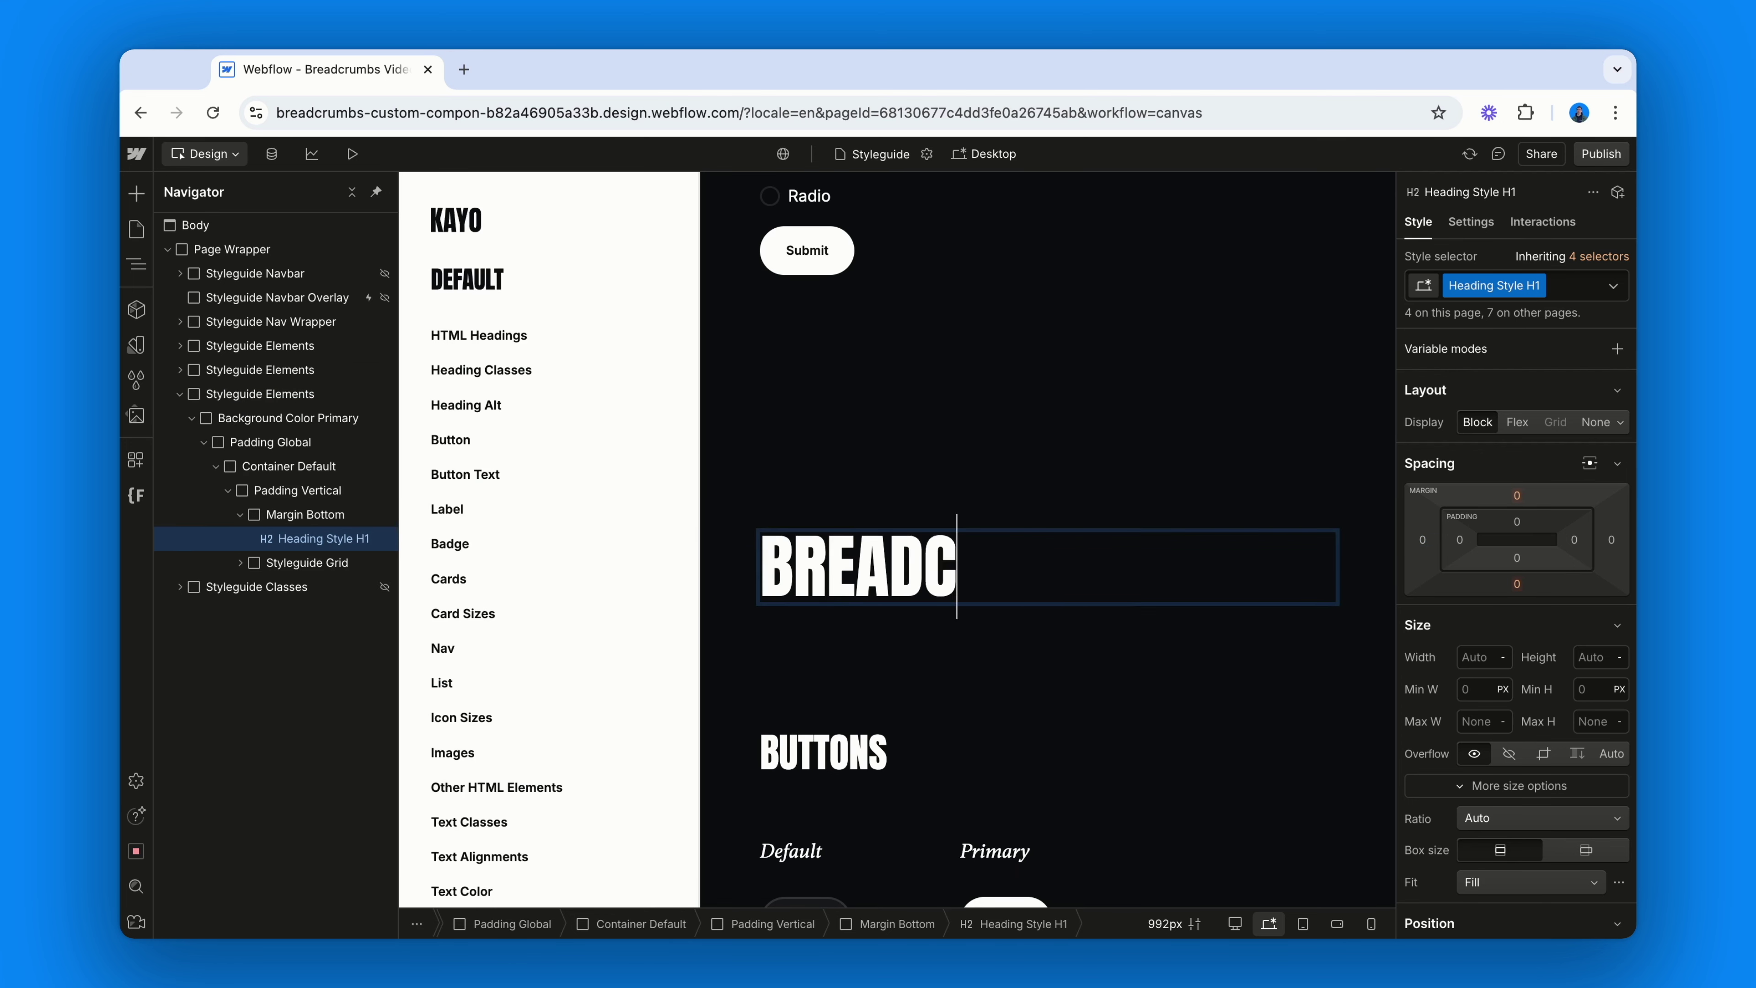
{"action": "type", "text": "RUMB"}
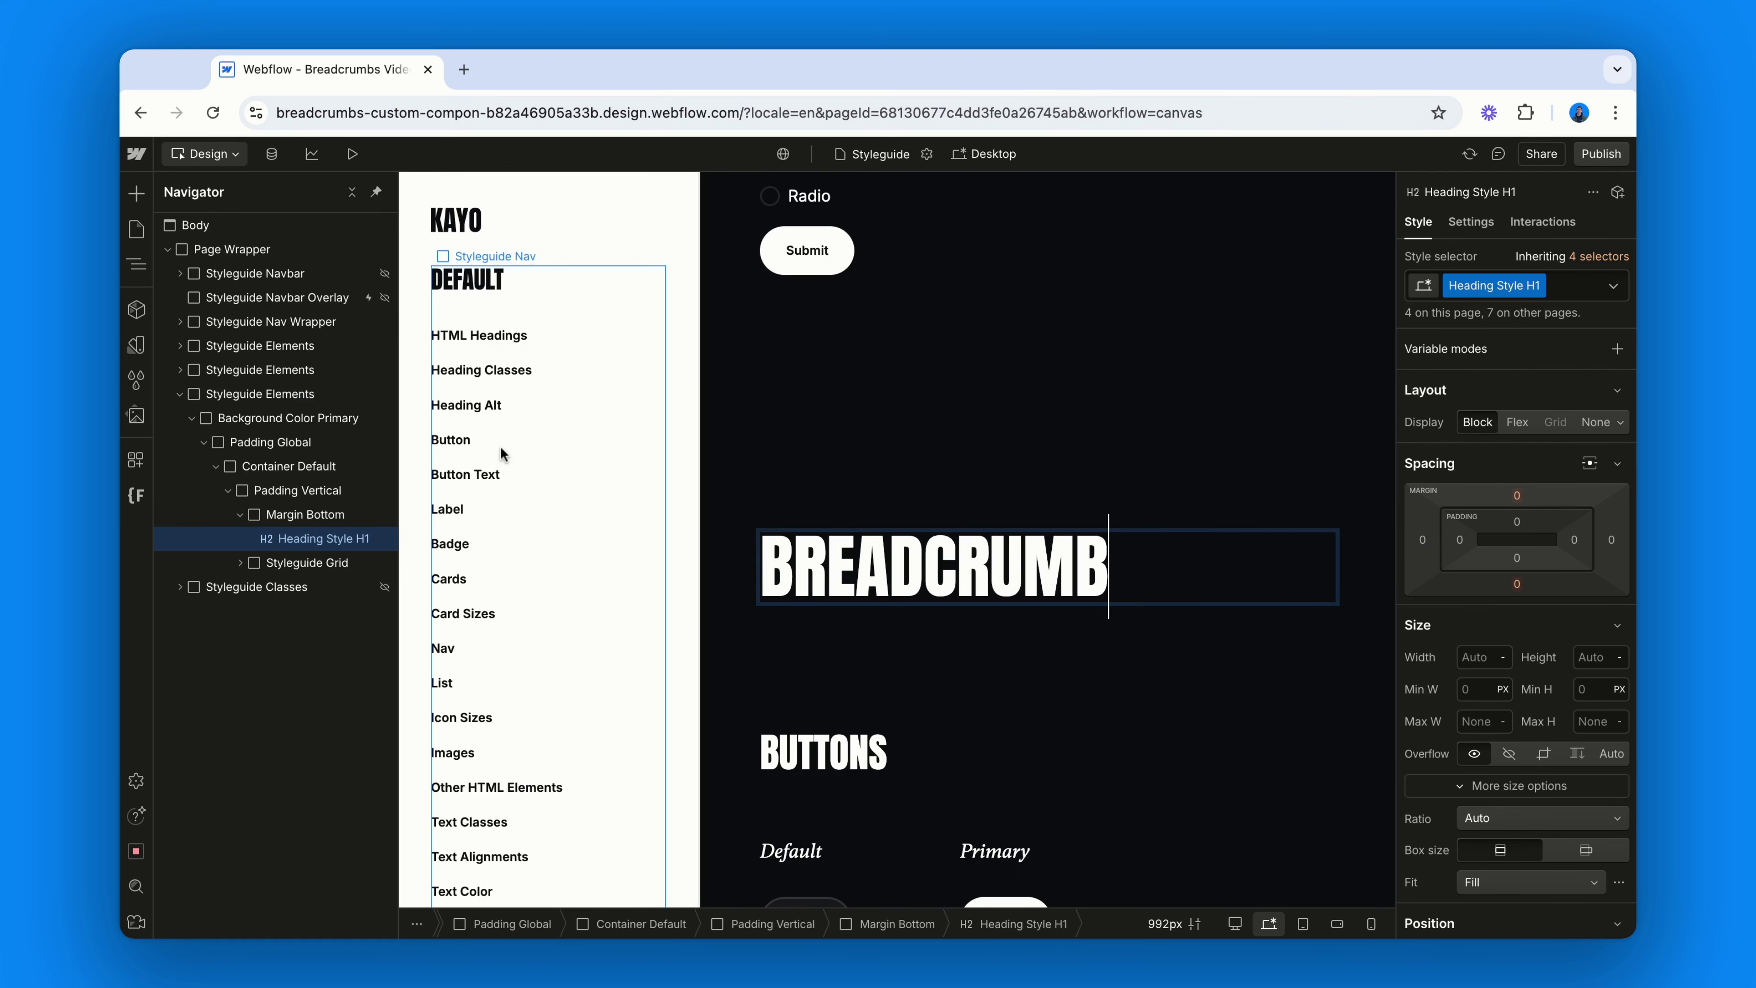
- Remove the Background Color Primary class from the wrapper div of the duplicated section
{"action": "left_click", "coordinate": [366, 418]}
{"action": "key", "text": "super+Return"}
{"action": "key", "text": "BackSpace"}
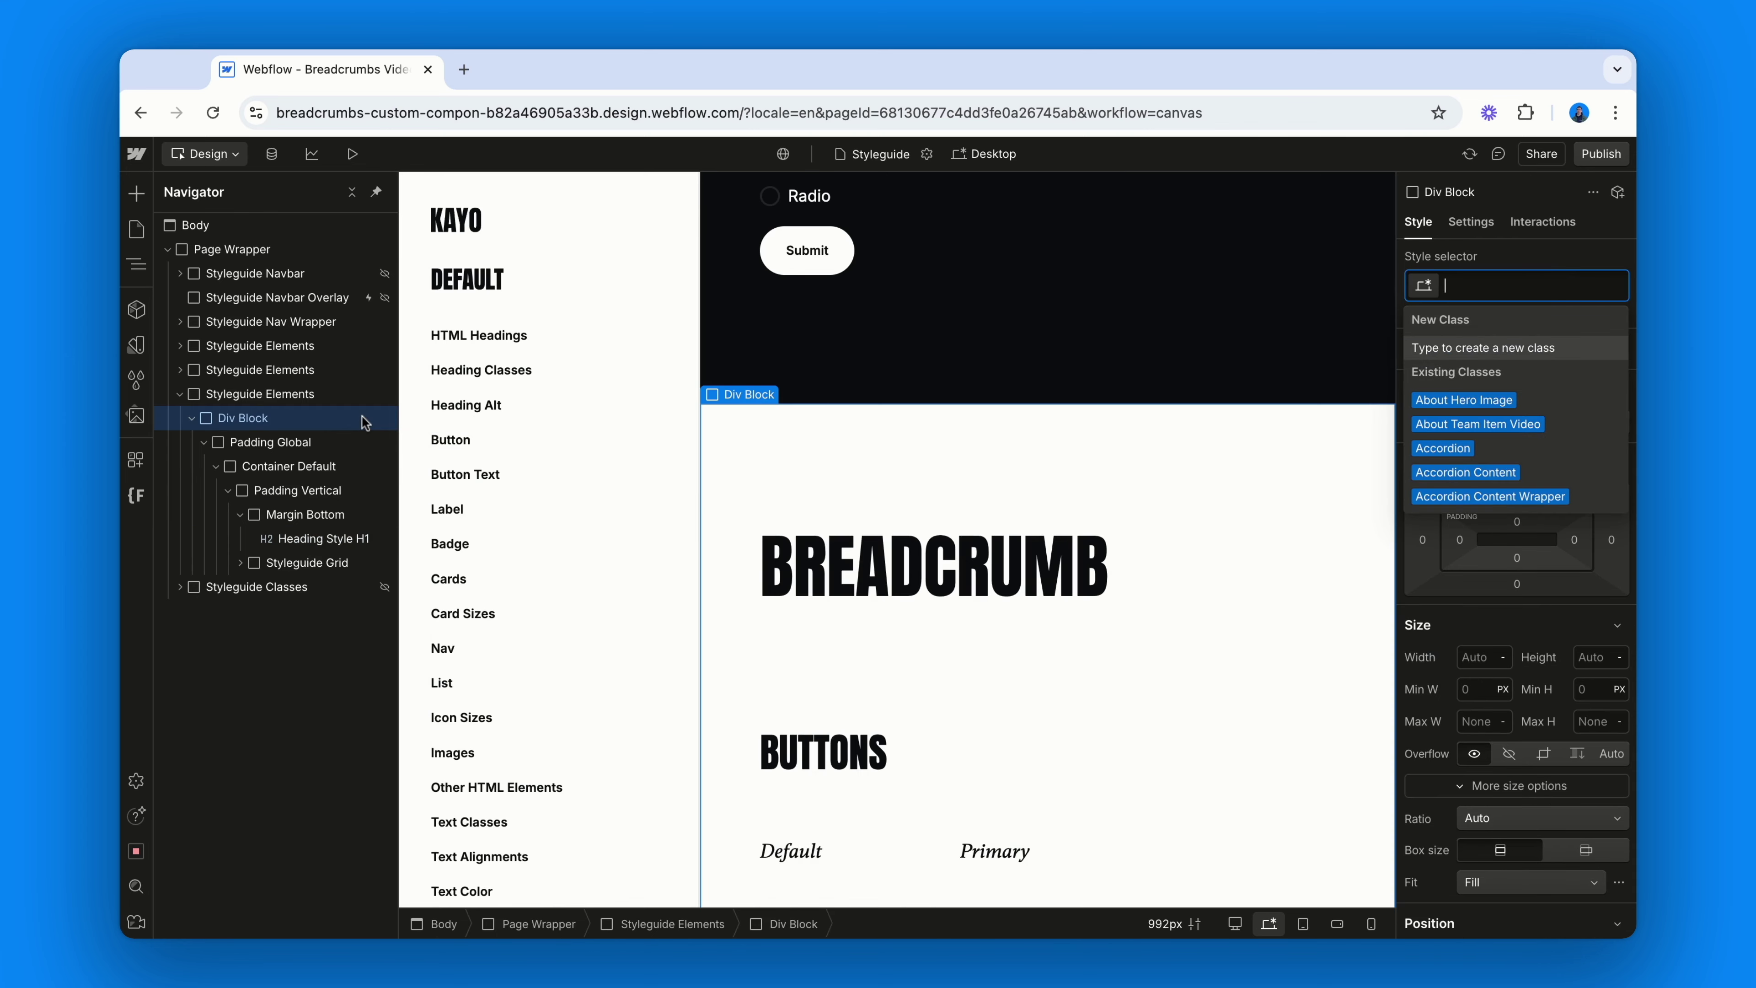
- Delete every Section Styleguide and Line element from the Styleguide Grid in the Breadcrumb section
{"action": "left_click", "coordinate": [241, 562]}
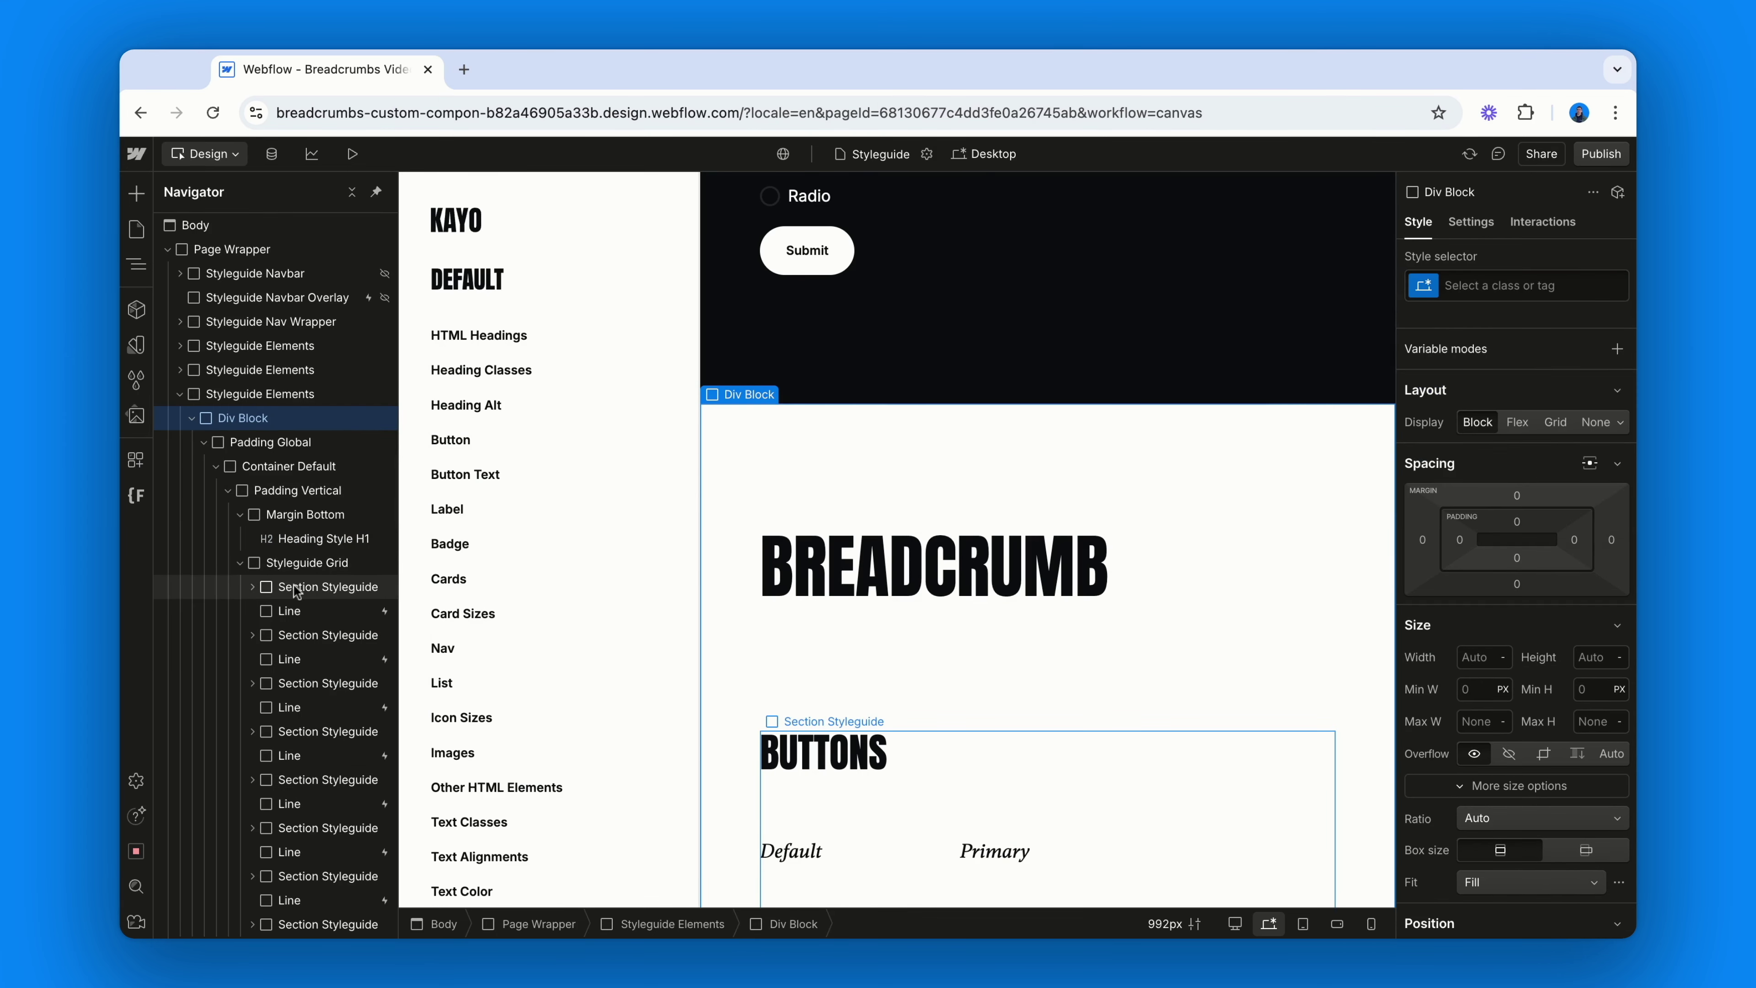
{"action": "left_click", "coordinate": [296, 587]}
{"action": "key", "text": "Delete"}
{"action": "key", "text": "Delete"}
{"action": "key", "text": "Delete"}
{"action": "key", "text": "Delete"}
{"action": "key", "text": "Delete"}
{"action": "key", "text": "Delete"}
{"action": "key", "text": "Delete"}
{"action": "key", "text": "Delete"}
{"action": "key", "text": "Delete"}
{"action": "key", "text": "Delete"}
{"action": "key", "text": "Delete"}
{"action": "key", "text": "Delete"}
{"action": "key", "text": "Delete"}
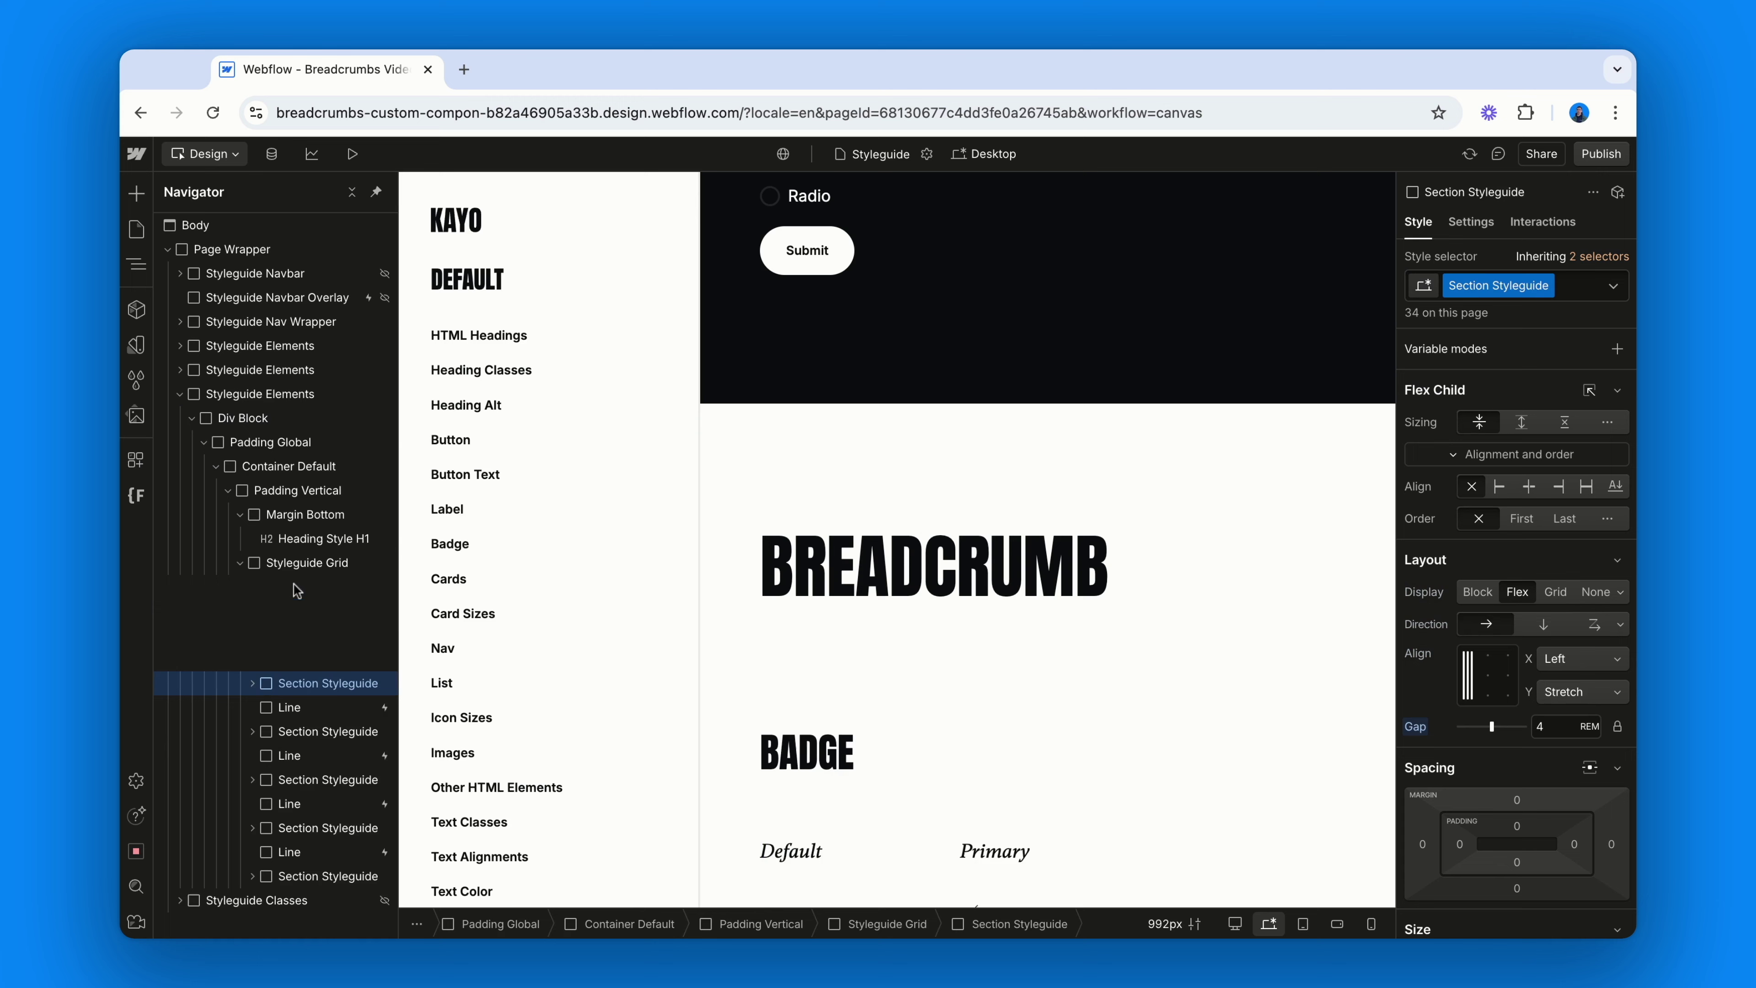
{"action": "key", "text": "Delete"}
{"action": "key", "text": "Delete"}
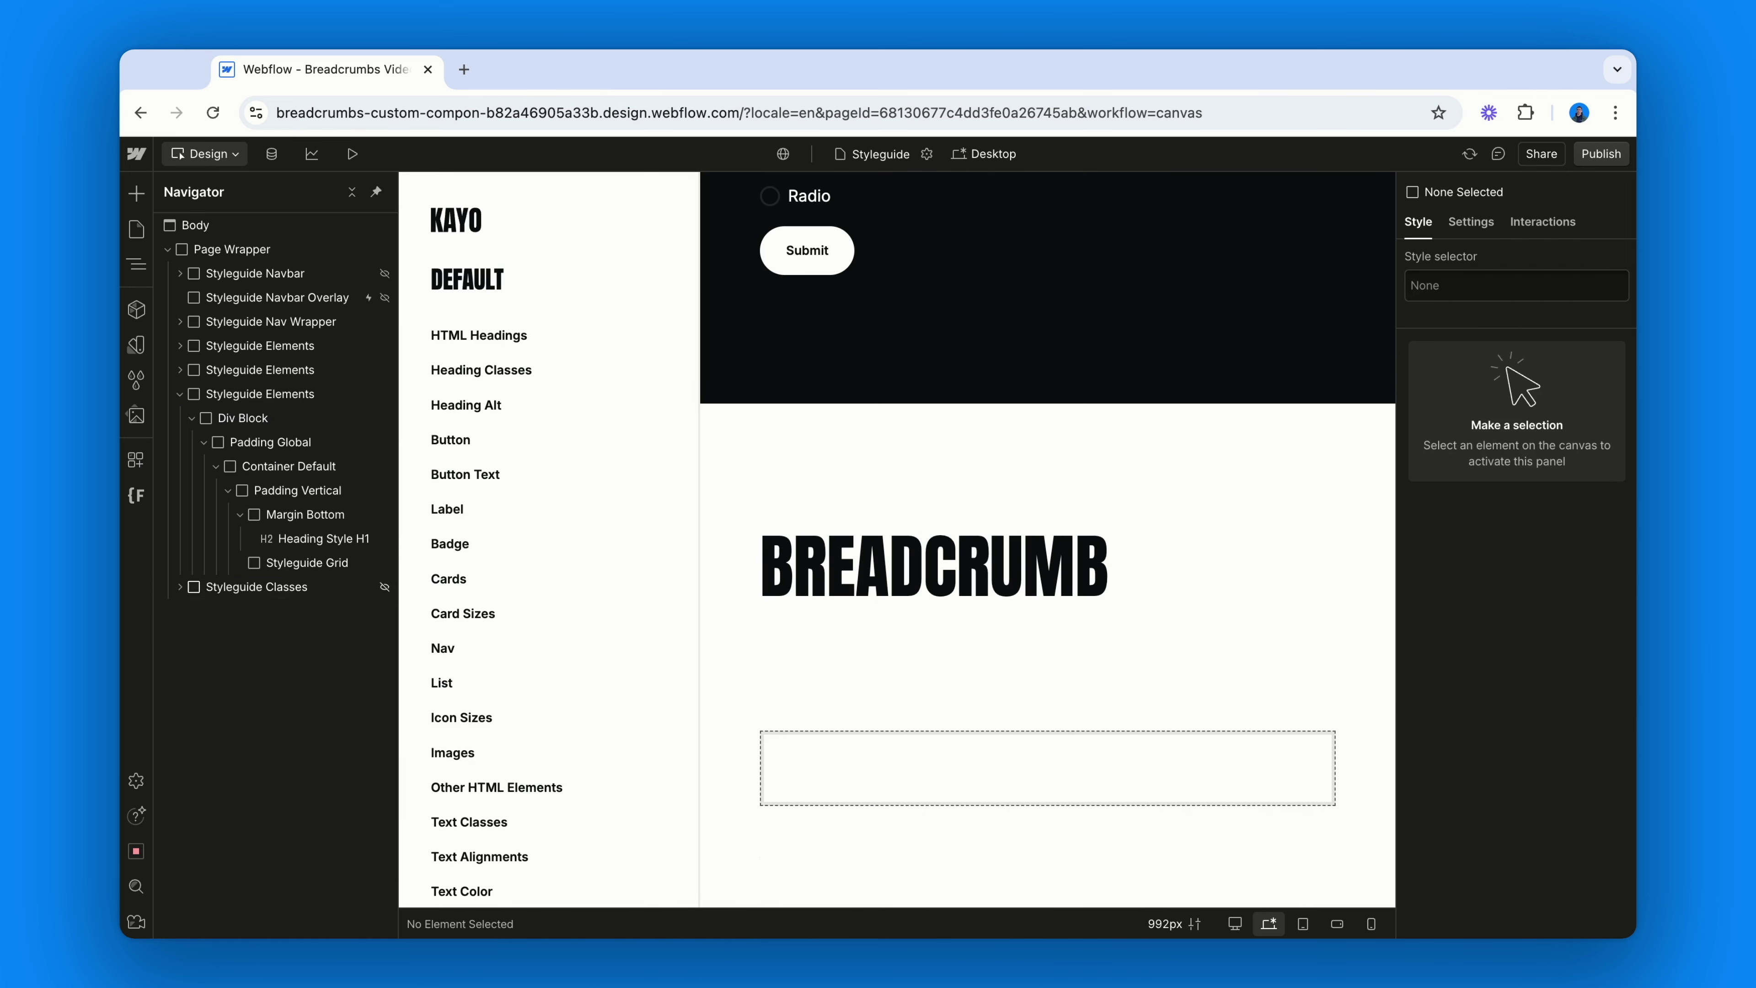
- Add a div block inside the Breadcrumb section's Styleguide Grid and give it a new class named Breadcrumb
{"action": "left_click", "coordinate": [321, 564]}
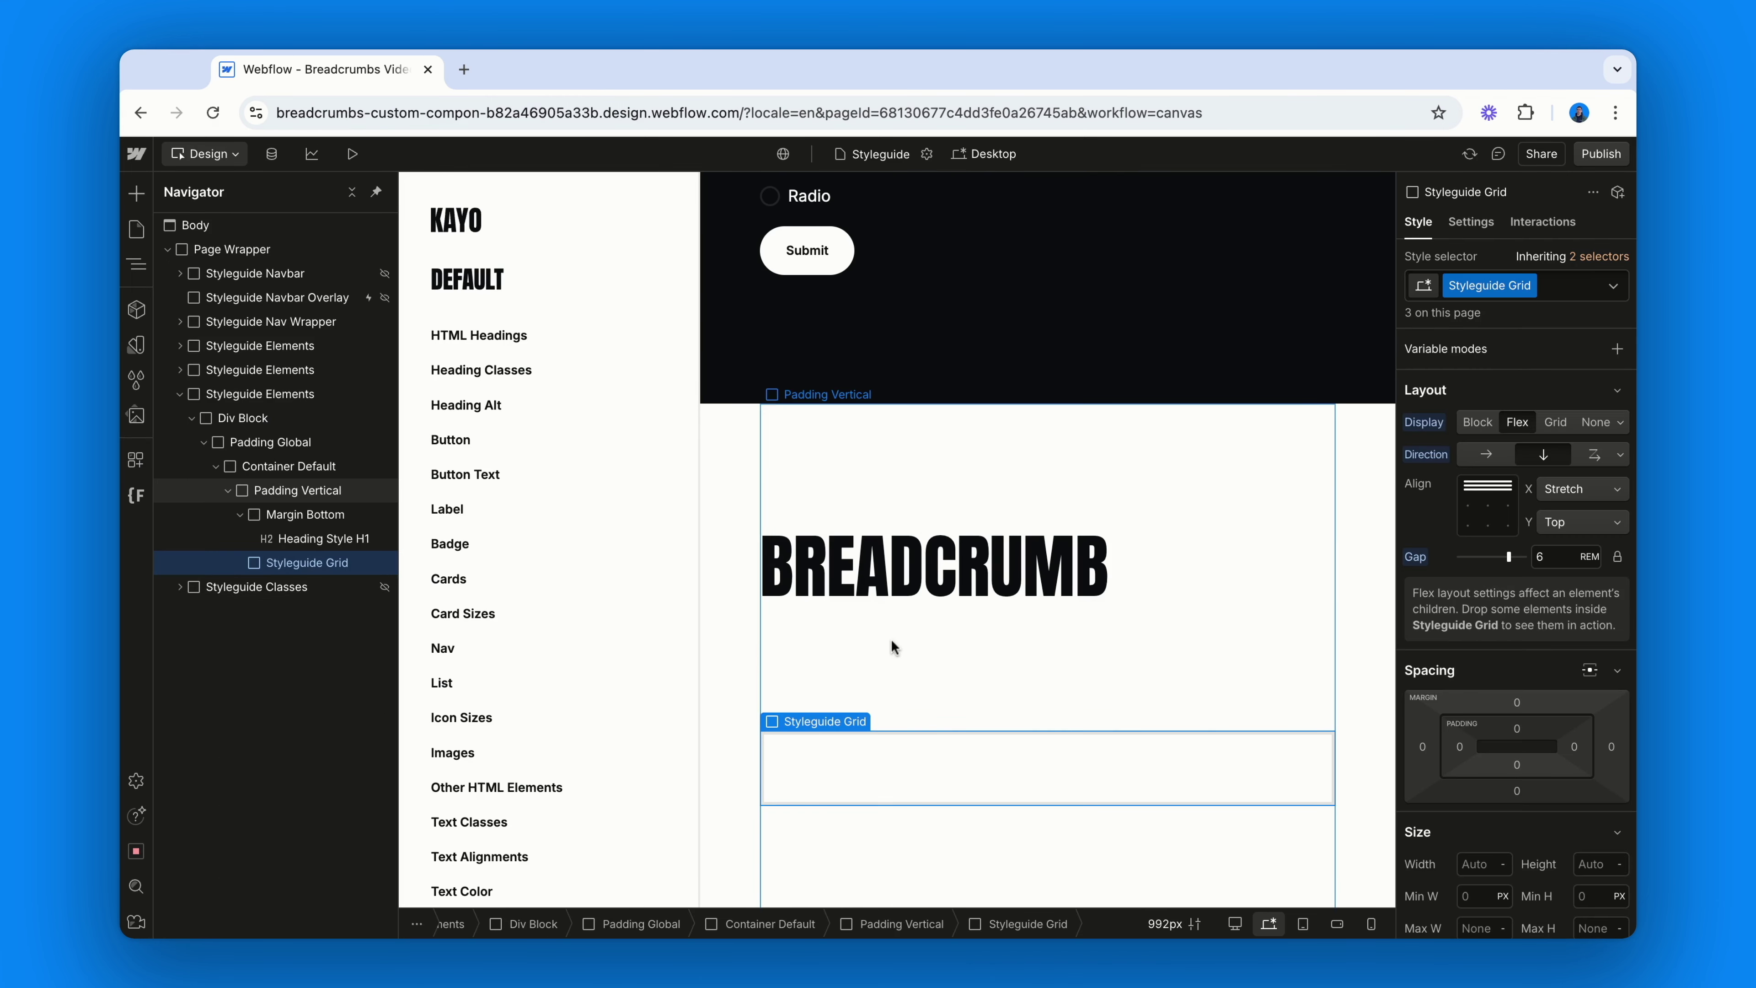
{"action": "scroll", "coordinate": [894, 646], "scroll_direction": "down", "scroll_amount": 1}
{"action": "key", "text": "super+k"}
{"action": "type", "text": "div"}
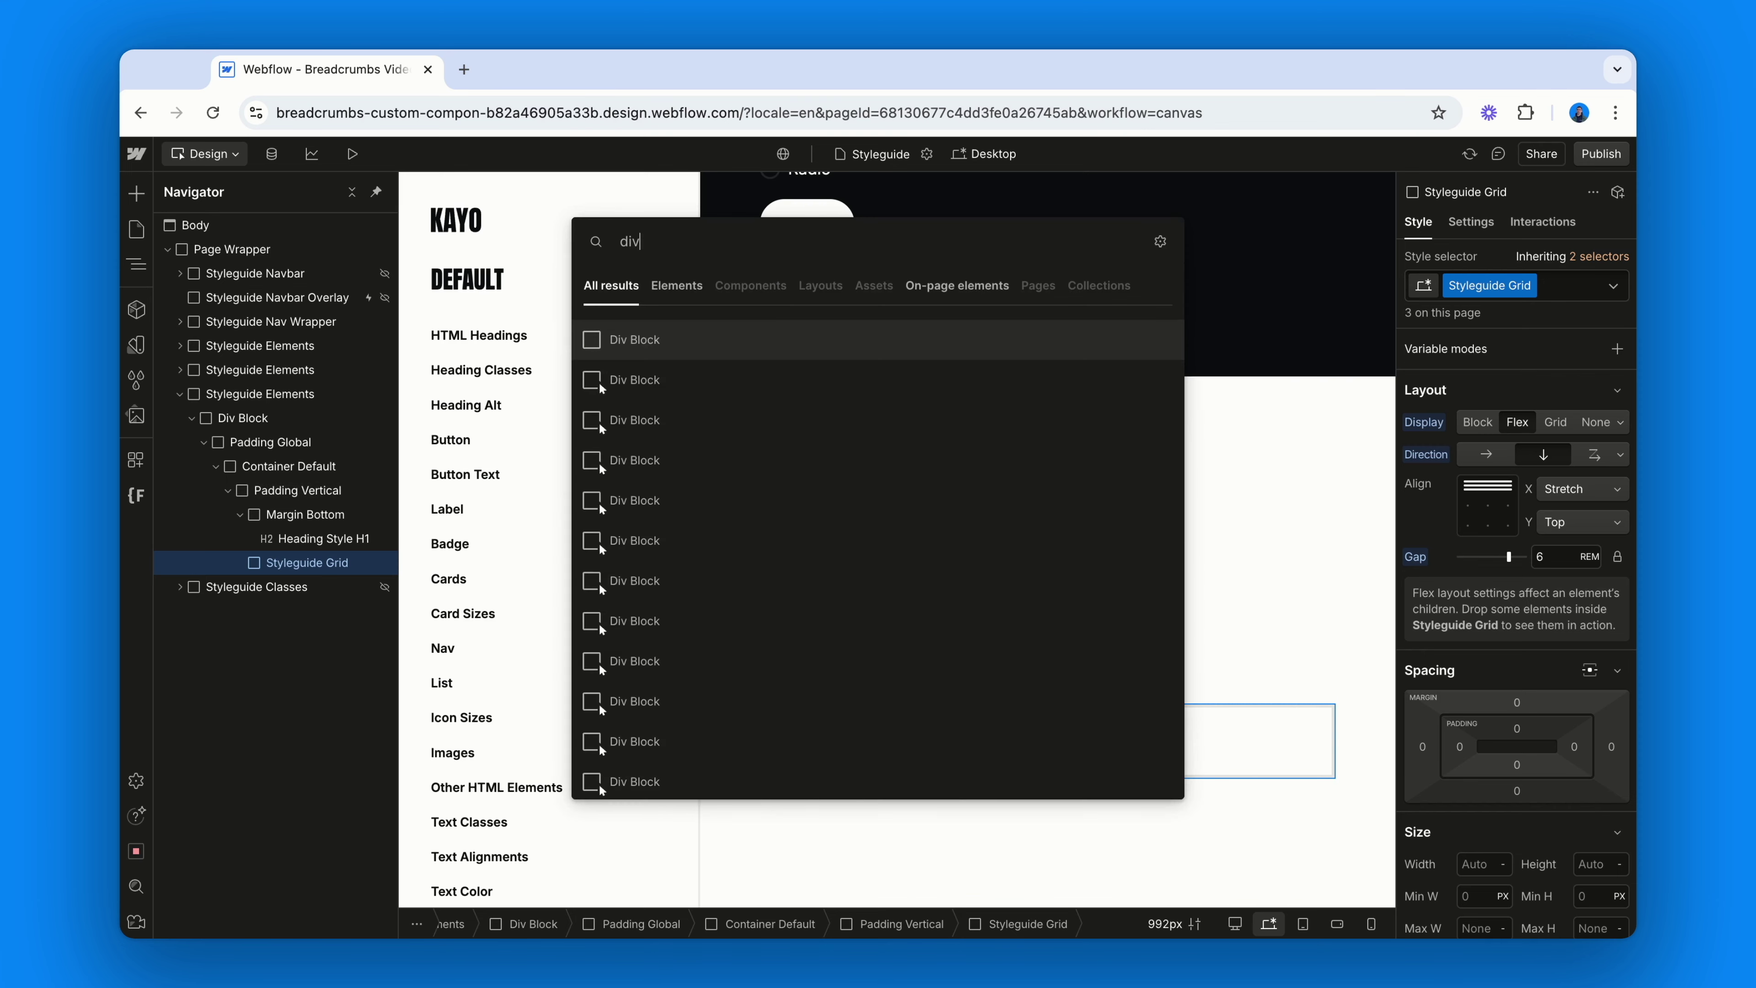
{"action": "key", "text": "Return"}
{"action": "key", "text": "super+Return"}
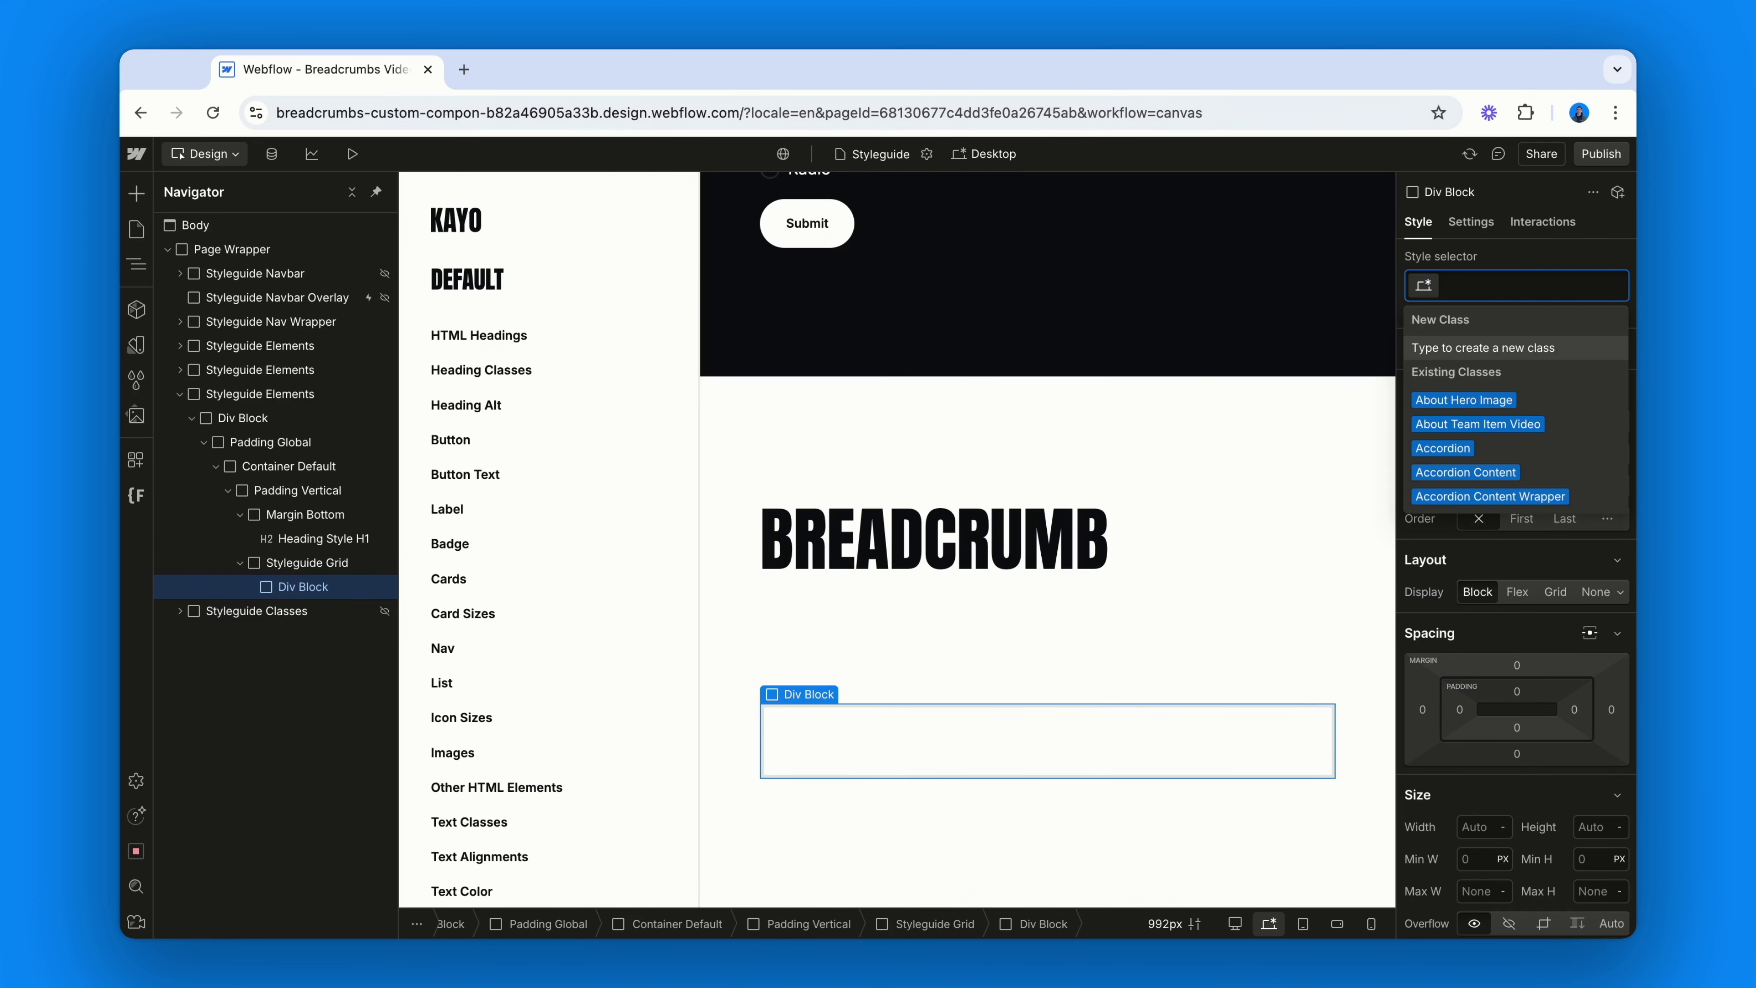
{"action": "type", "text": "Breadcrumb"}
{"action": "key", "text": "Return"}
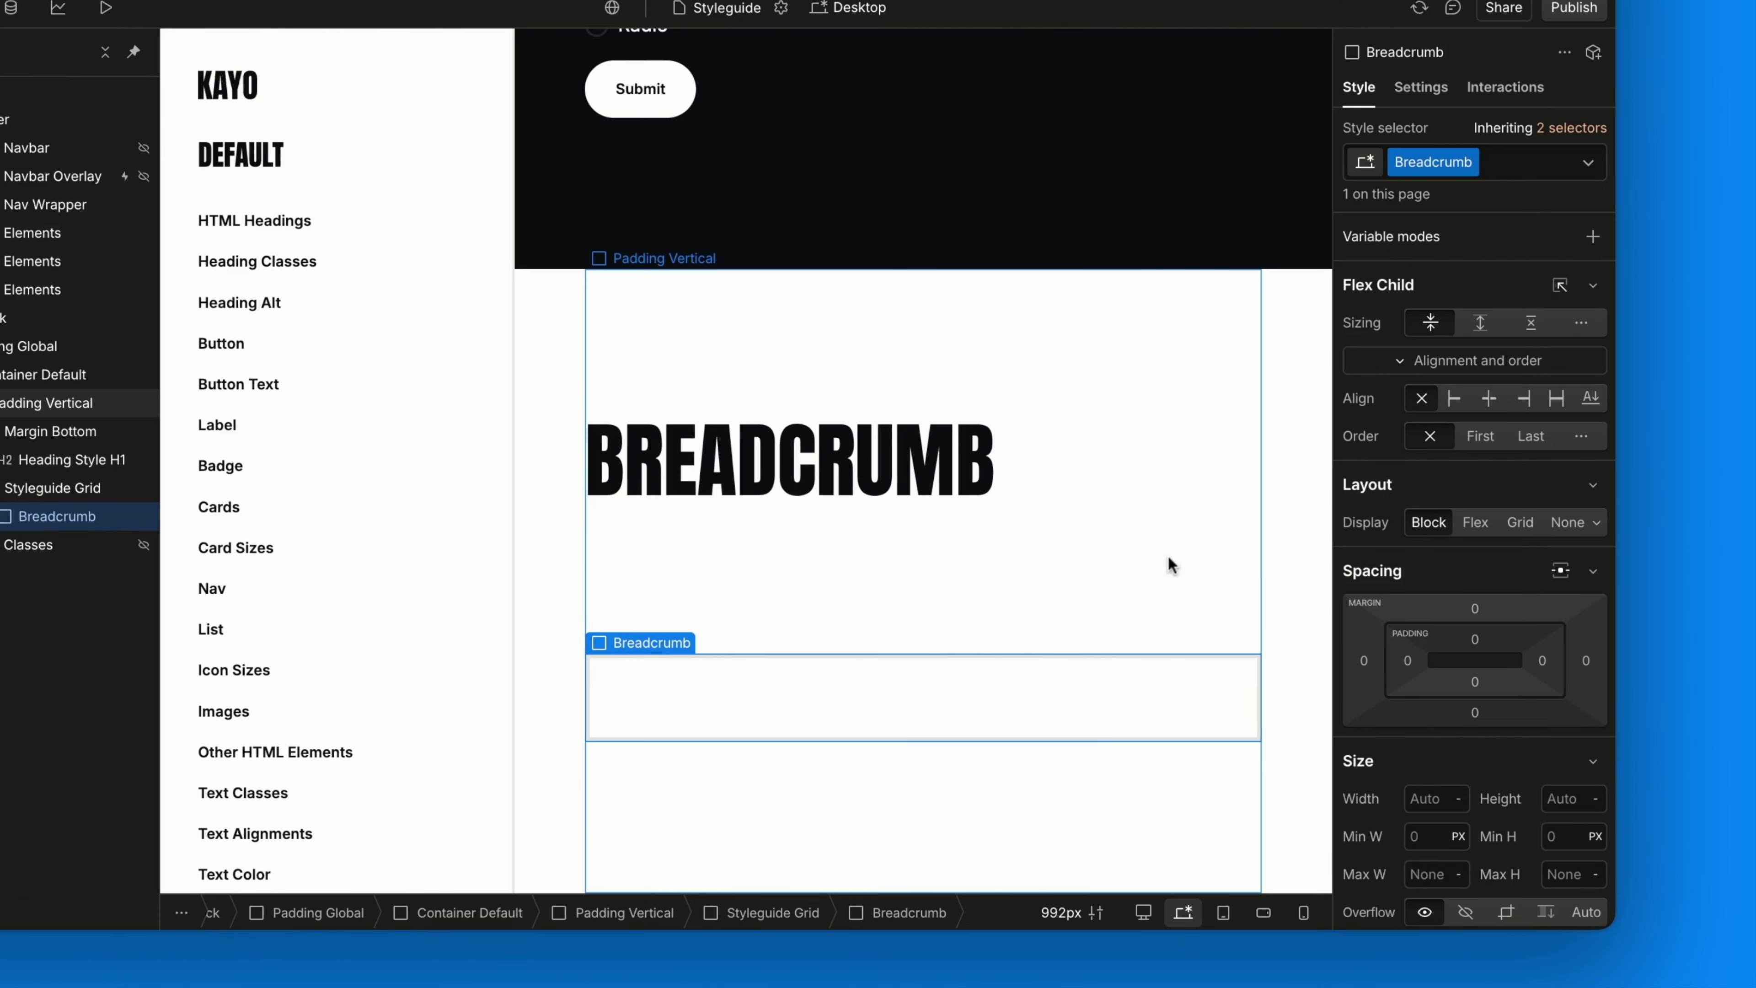
- Set the Breadcrumb block's top and bottom padding to 2vw
{"action": "scroll", "coordinate": [1379, 584], "scroll_direction": "down", "scroll_amount": 5}
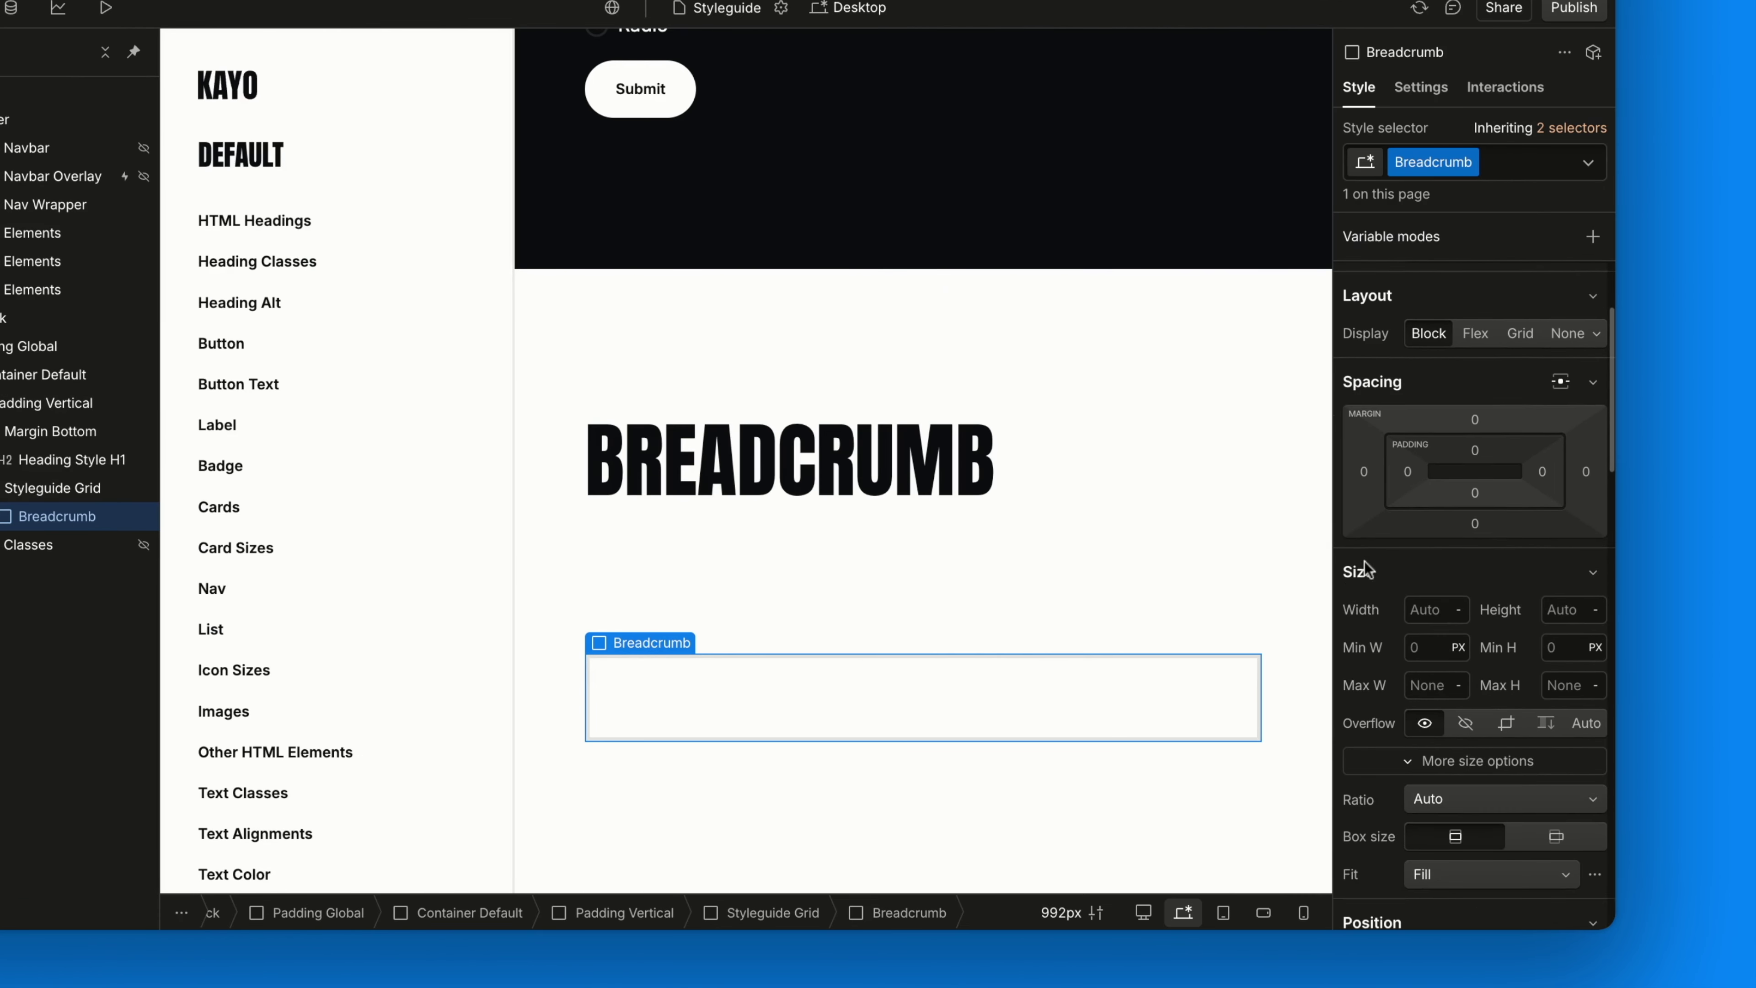
{"action": "left_click", "coordinate": [1475, 450]}
{"action": "type", "text": "2vw"}
{"action": "key", "text": "Return"}
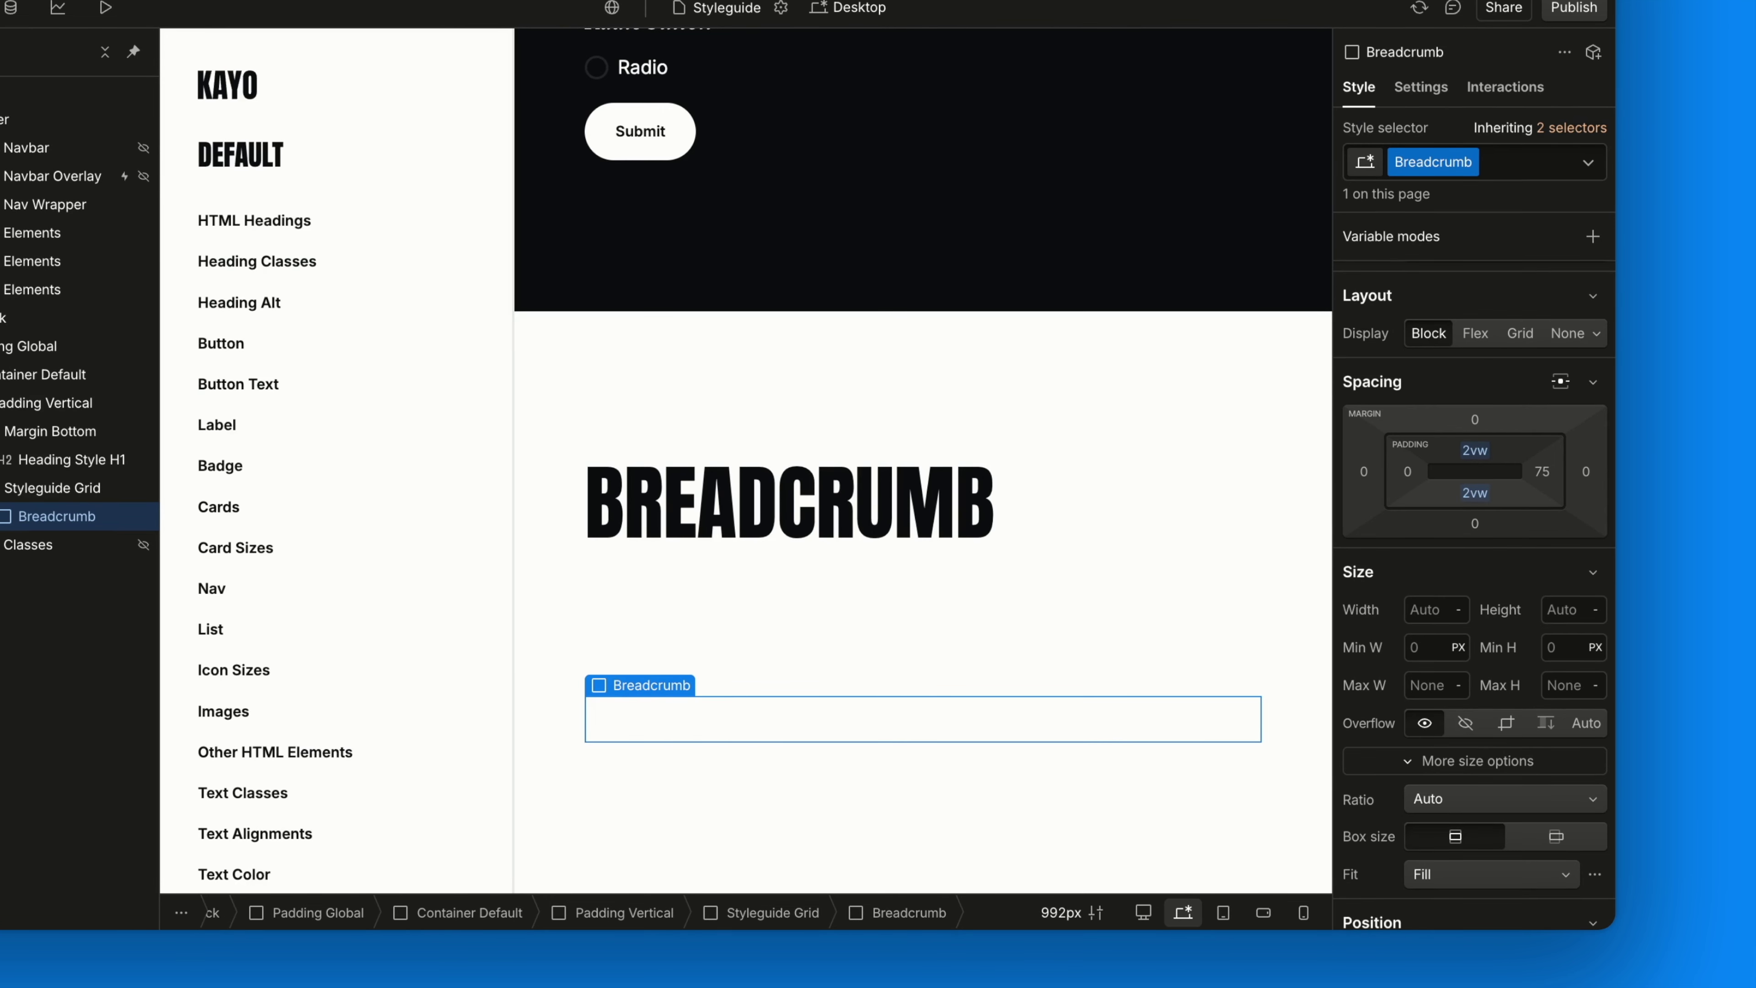
- Change the Breadcrumb block's HTML tag to Nav
{"action": "left_click", "coordinate": [1421, 88]}
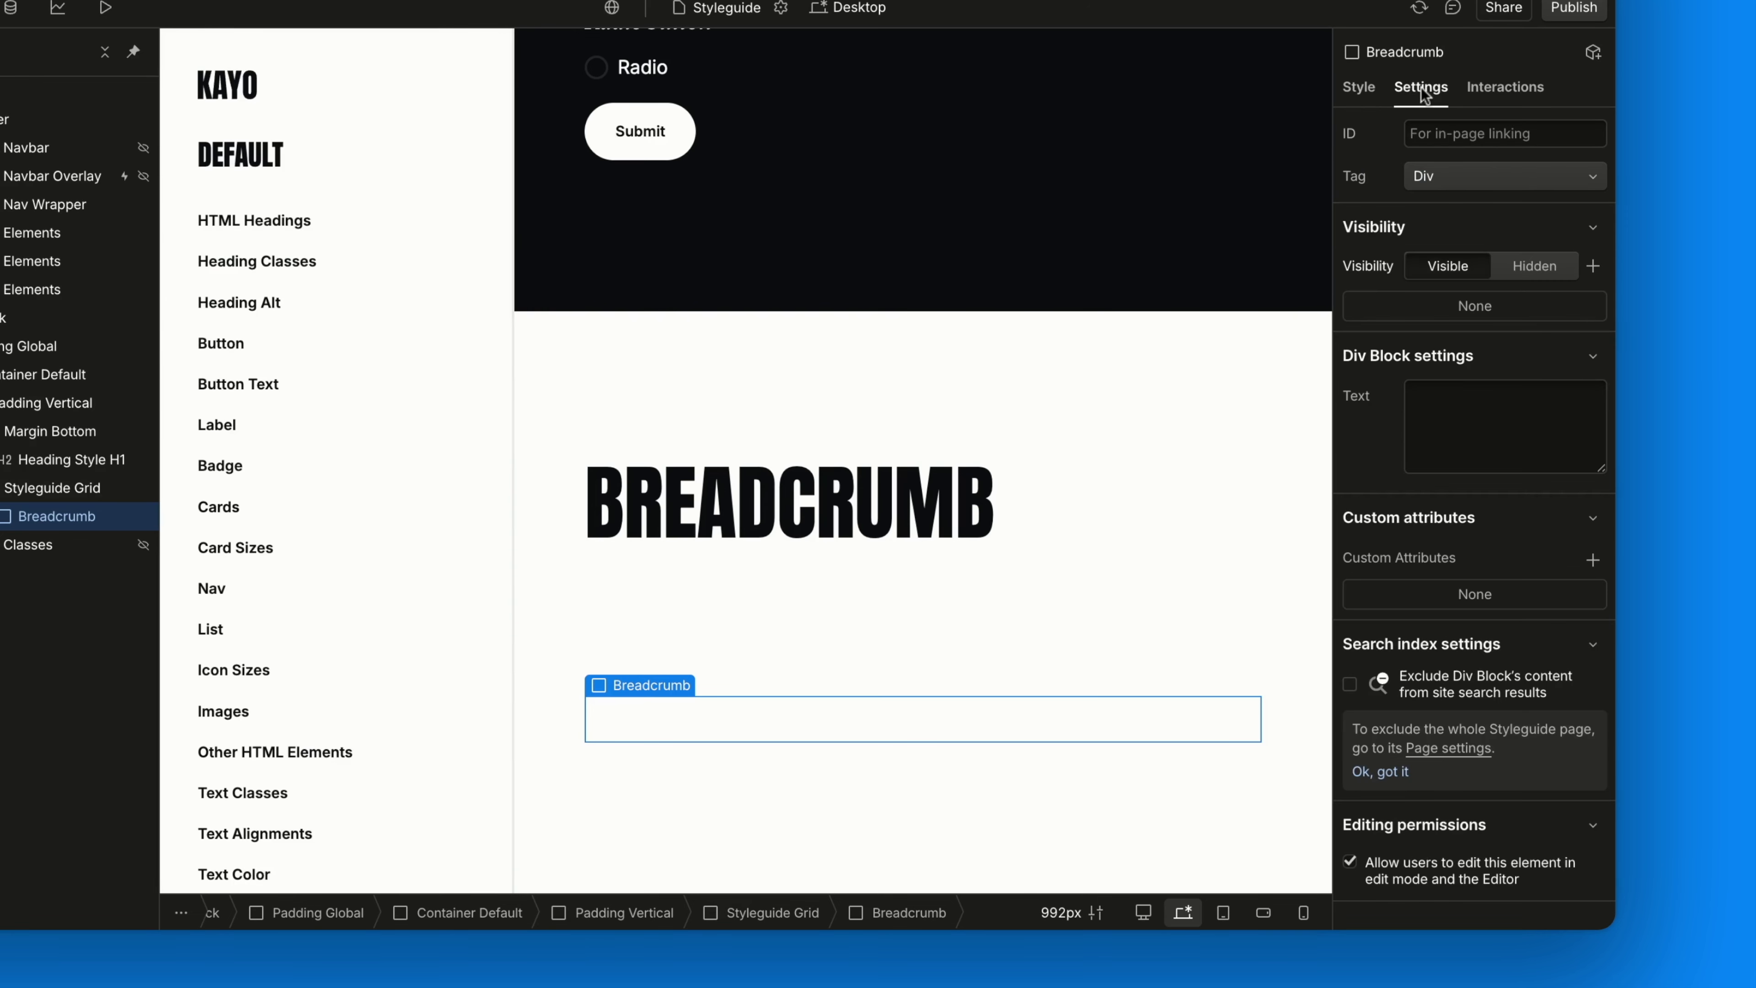
{"action": "left_click", "coordinate": [1460, 176]}
{"action": "left_click", "coordinate": [1452, 90]}
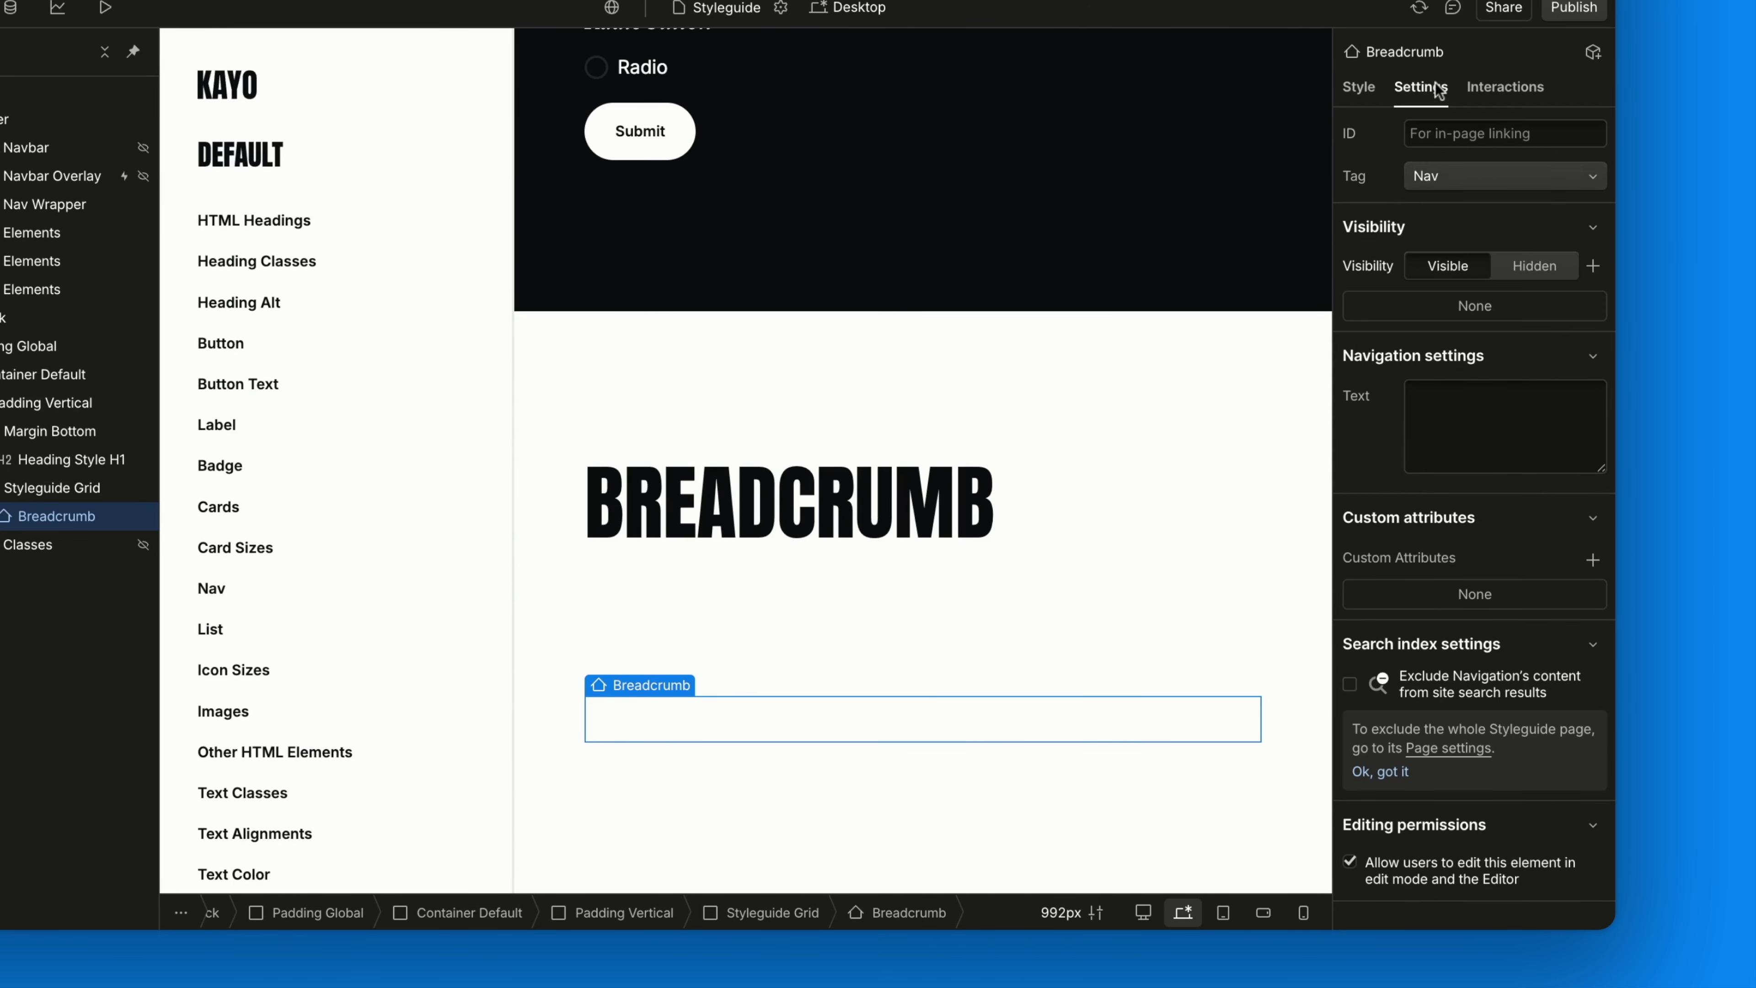
- Add a custom attribute to the Breadcrumb element with the name aria-label and the value Breadcrumb
{"action": "left_click", "coordinate": [1592, 562]}
{"action": "type", "text": "ar"}
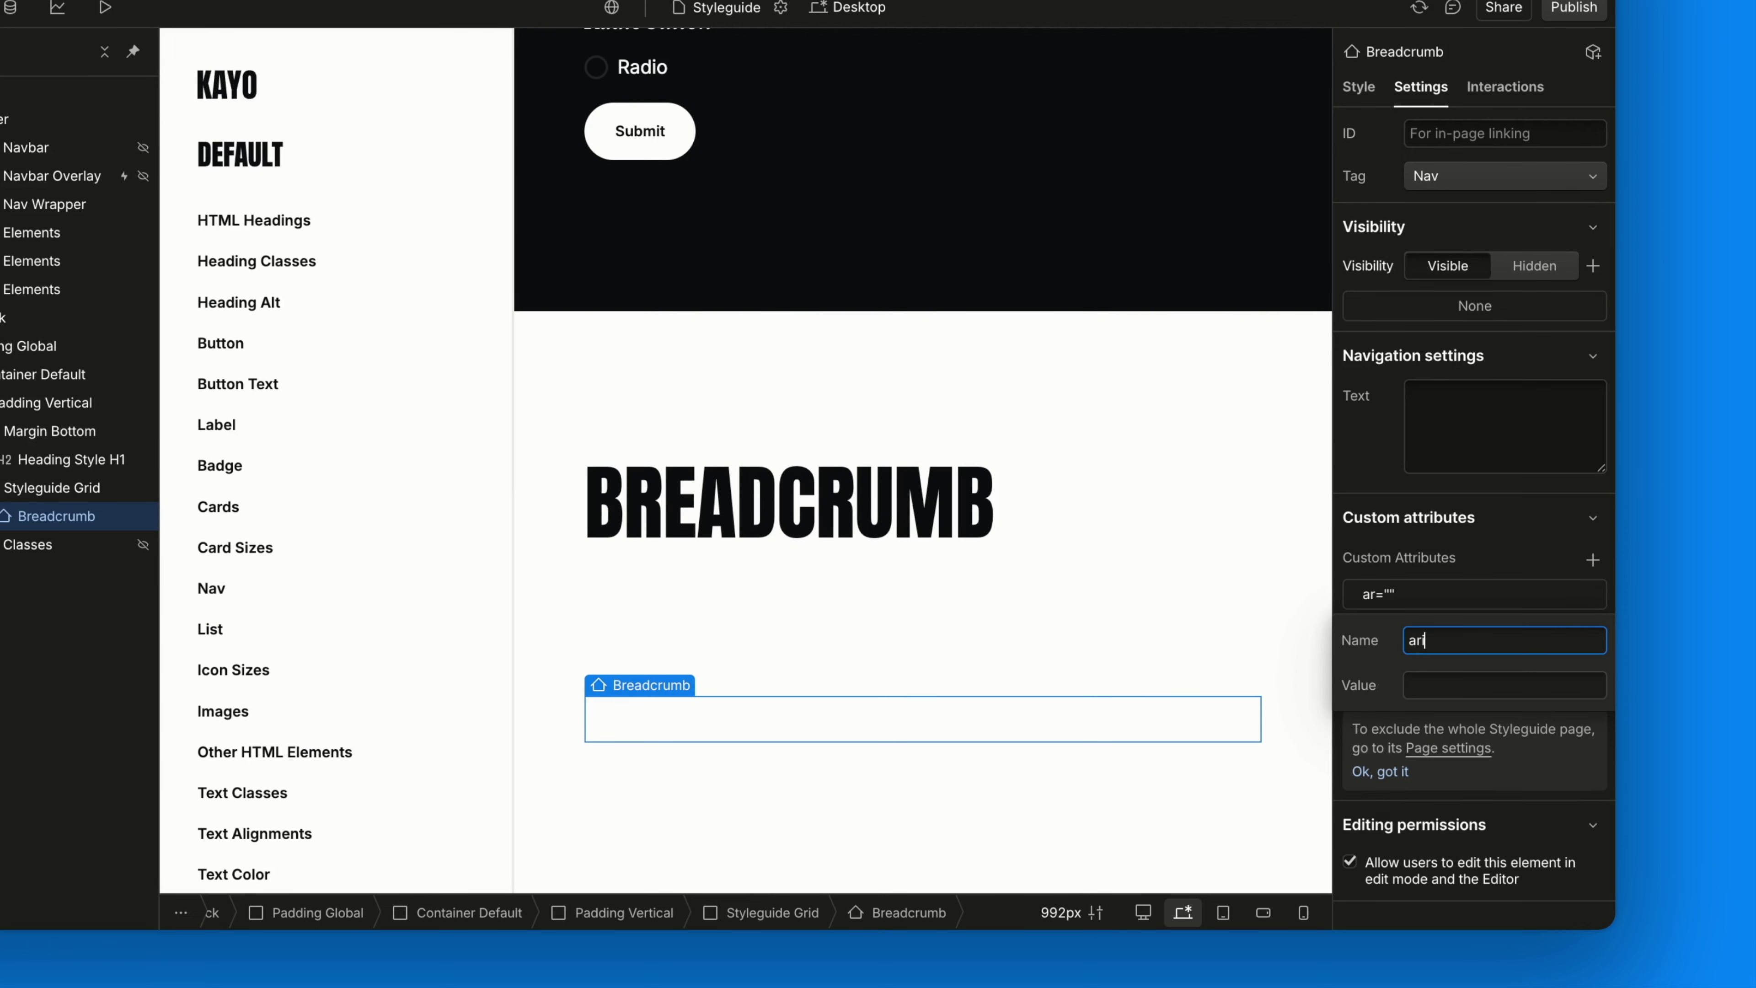
{"action": "type", "text": "ia-label"}
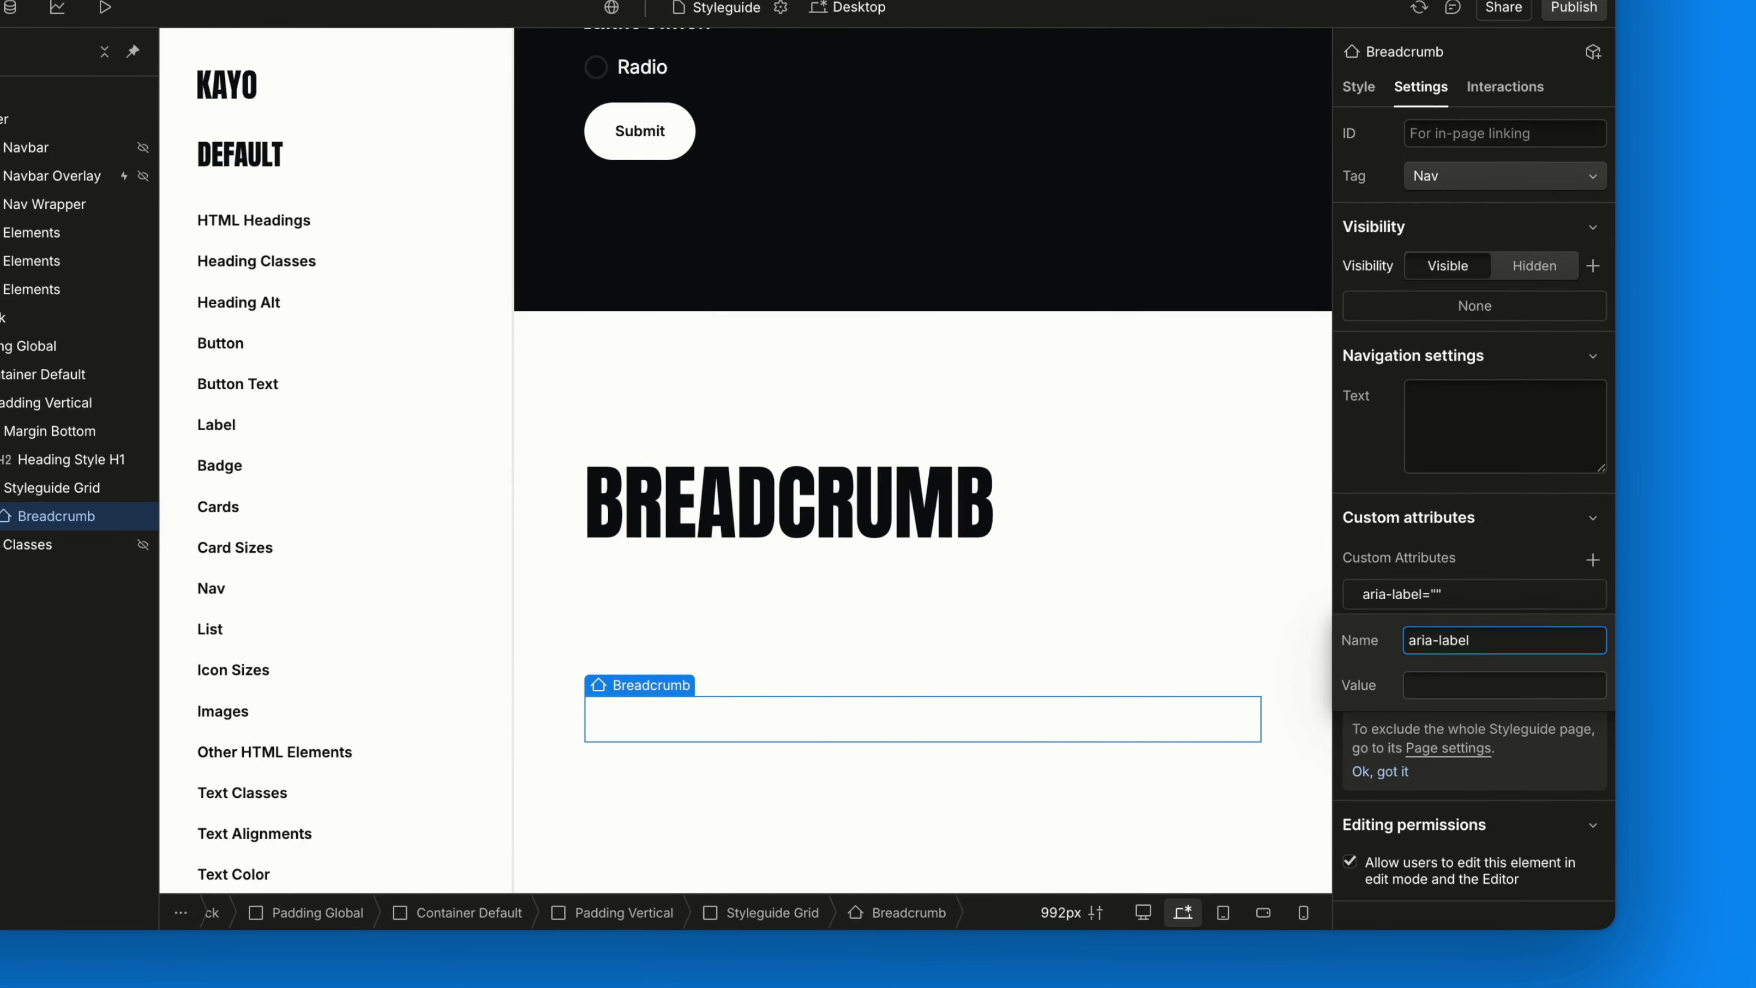
{"action": "key", "text": "Tab"}
{"action": "type", "text": "Breadcrum"}
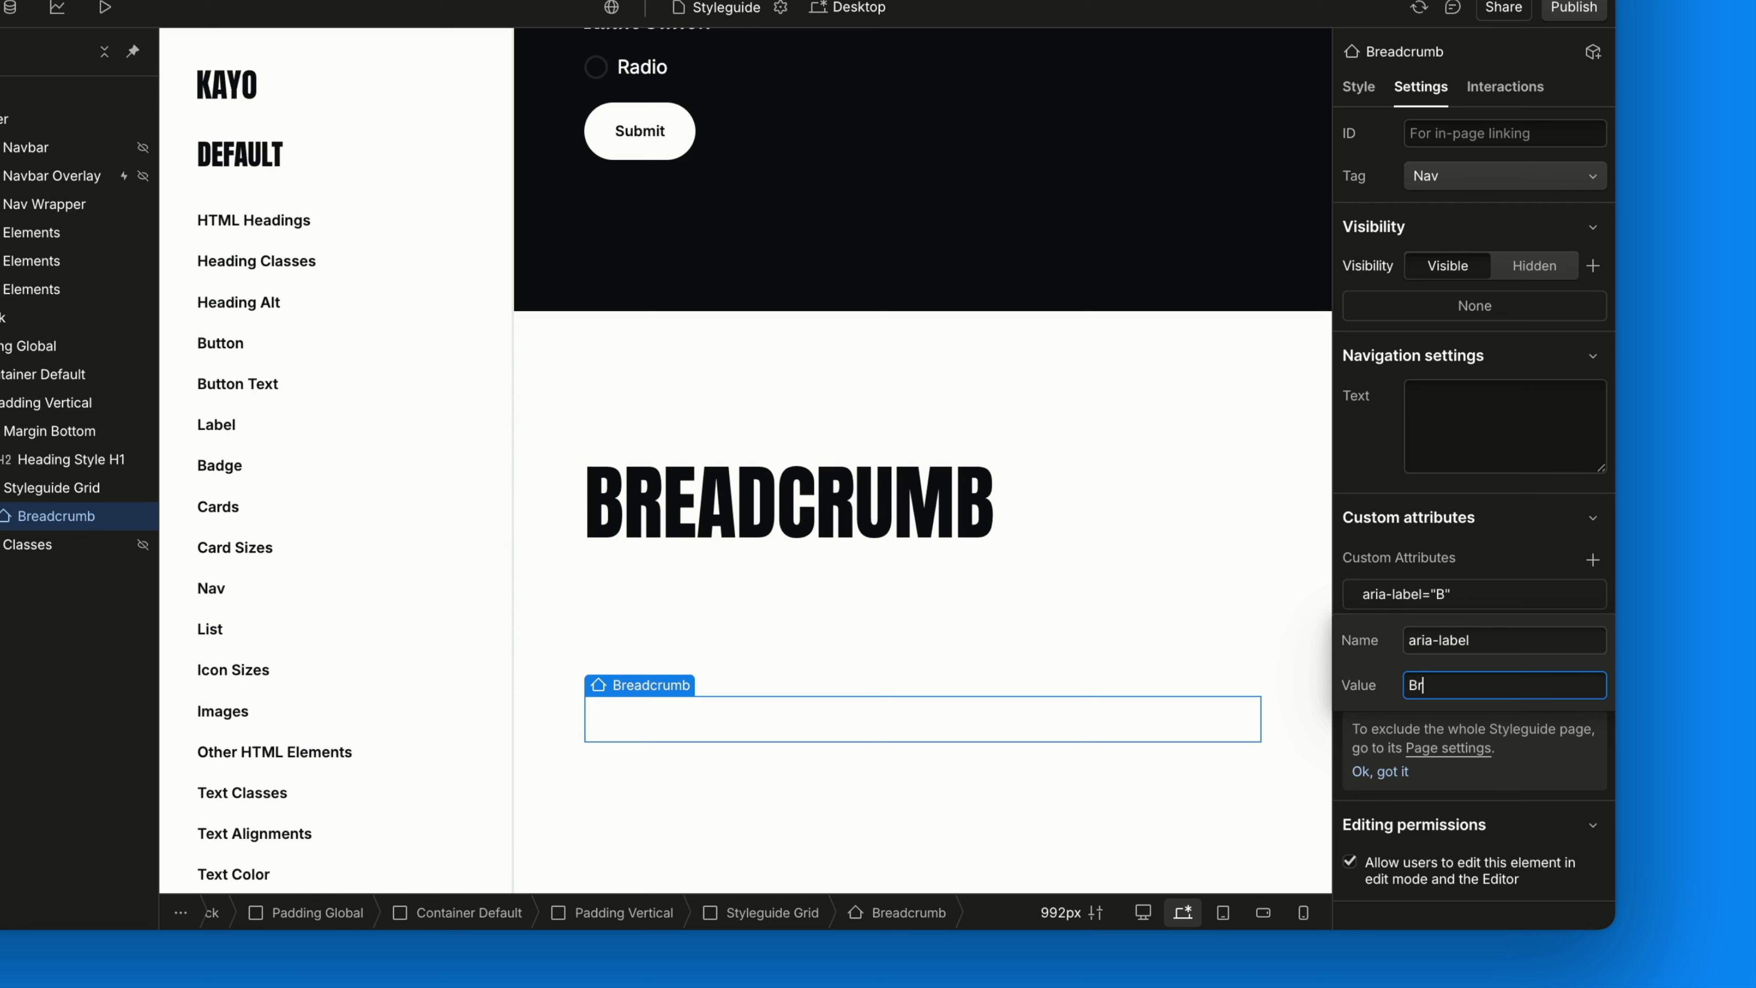
{"action": "type", "text": "b"}
{"action": "key", "text": "Return"}
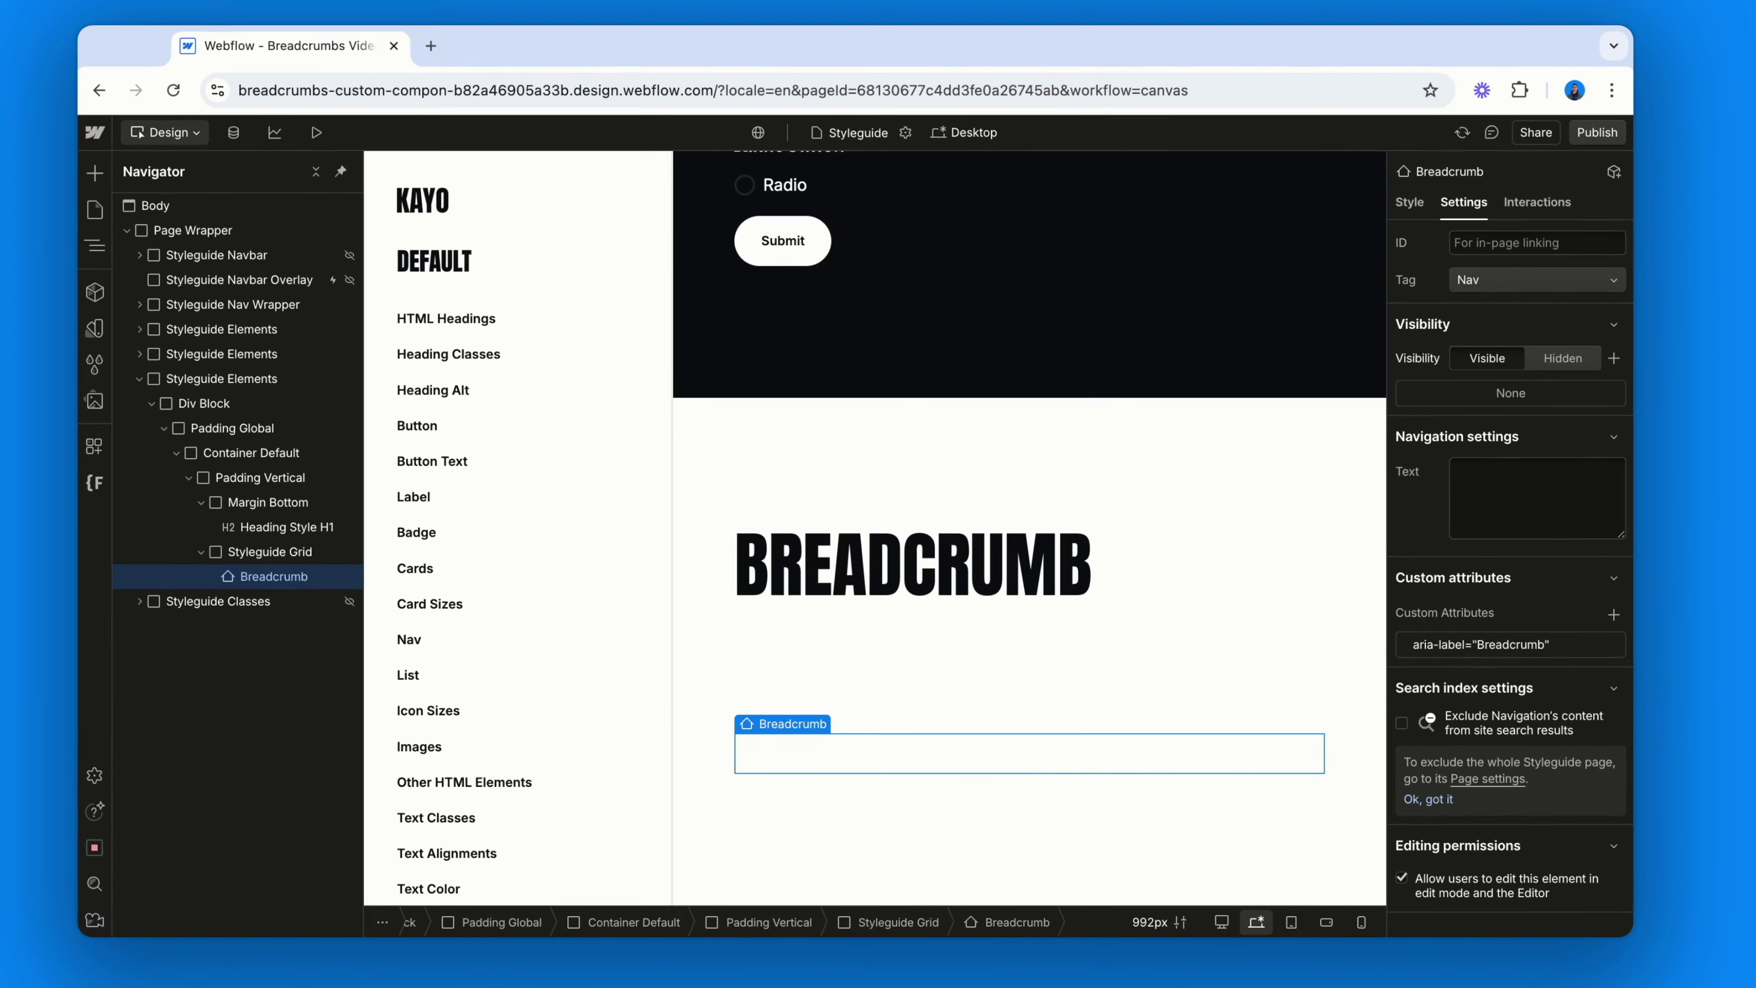
- Insert a List element inside the Breadcrumb nav and set its type to Ordered
{"action": "key", "text": "super+k"}
{"action": "type", "text": "list"}
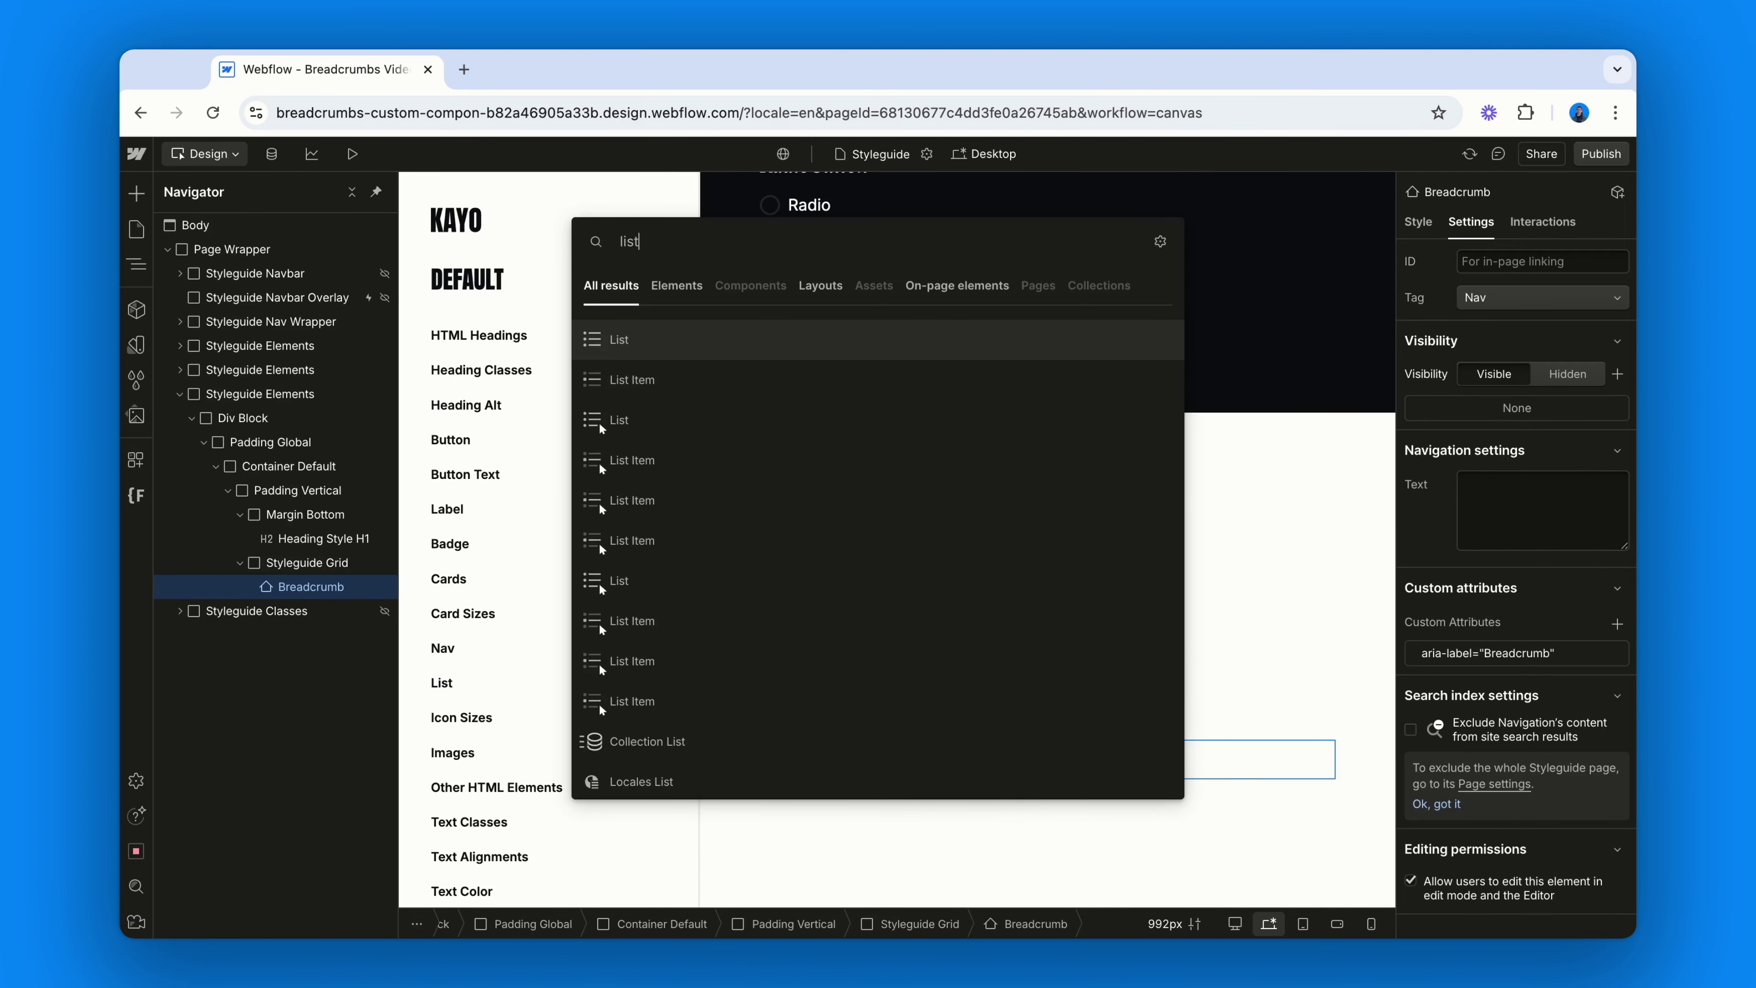
{"action": "key", "text": "Return"}
{"action": "left_click", "coordinate": [1584, 448]}
- Give the ordered list a new class named Breadcrumb List
{"action": "left_click", "coordinate": [1418, 221]}
{"action": "key", "text": "super+Return"}
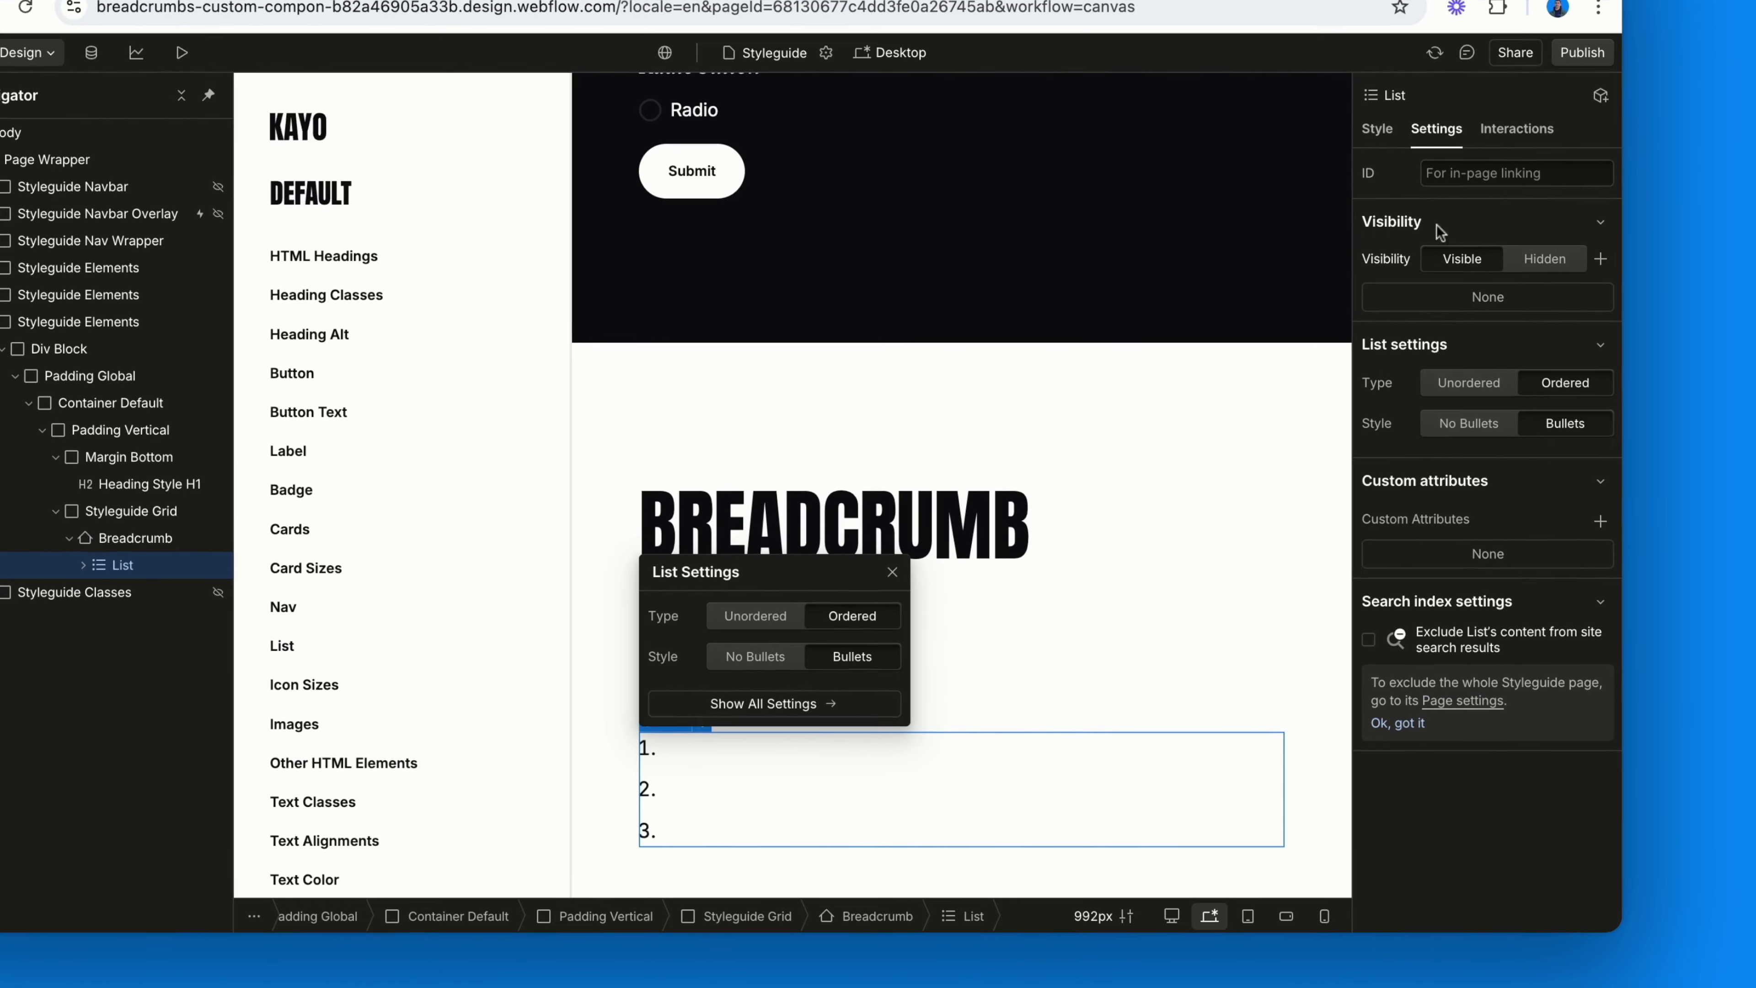
{"action": "type", "text": "Bre"}
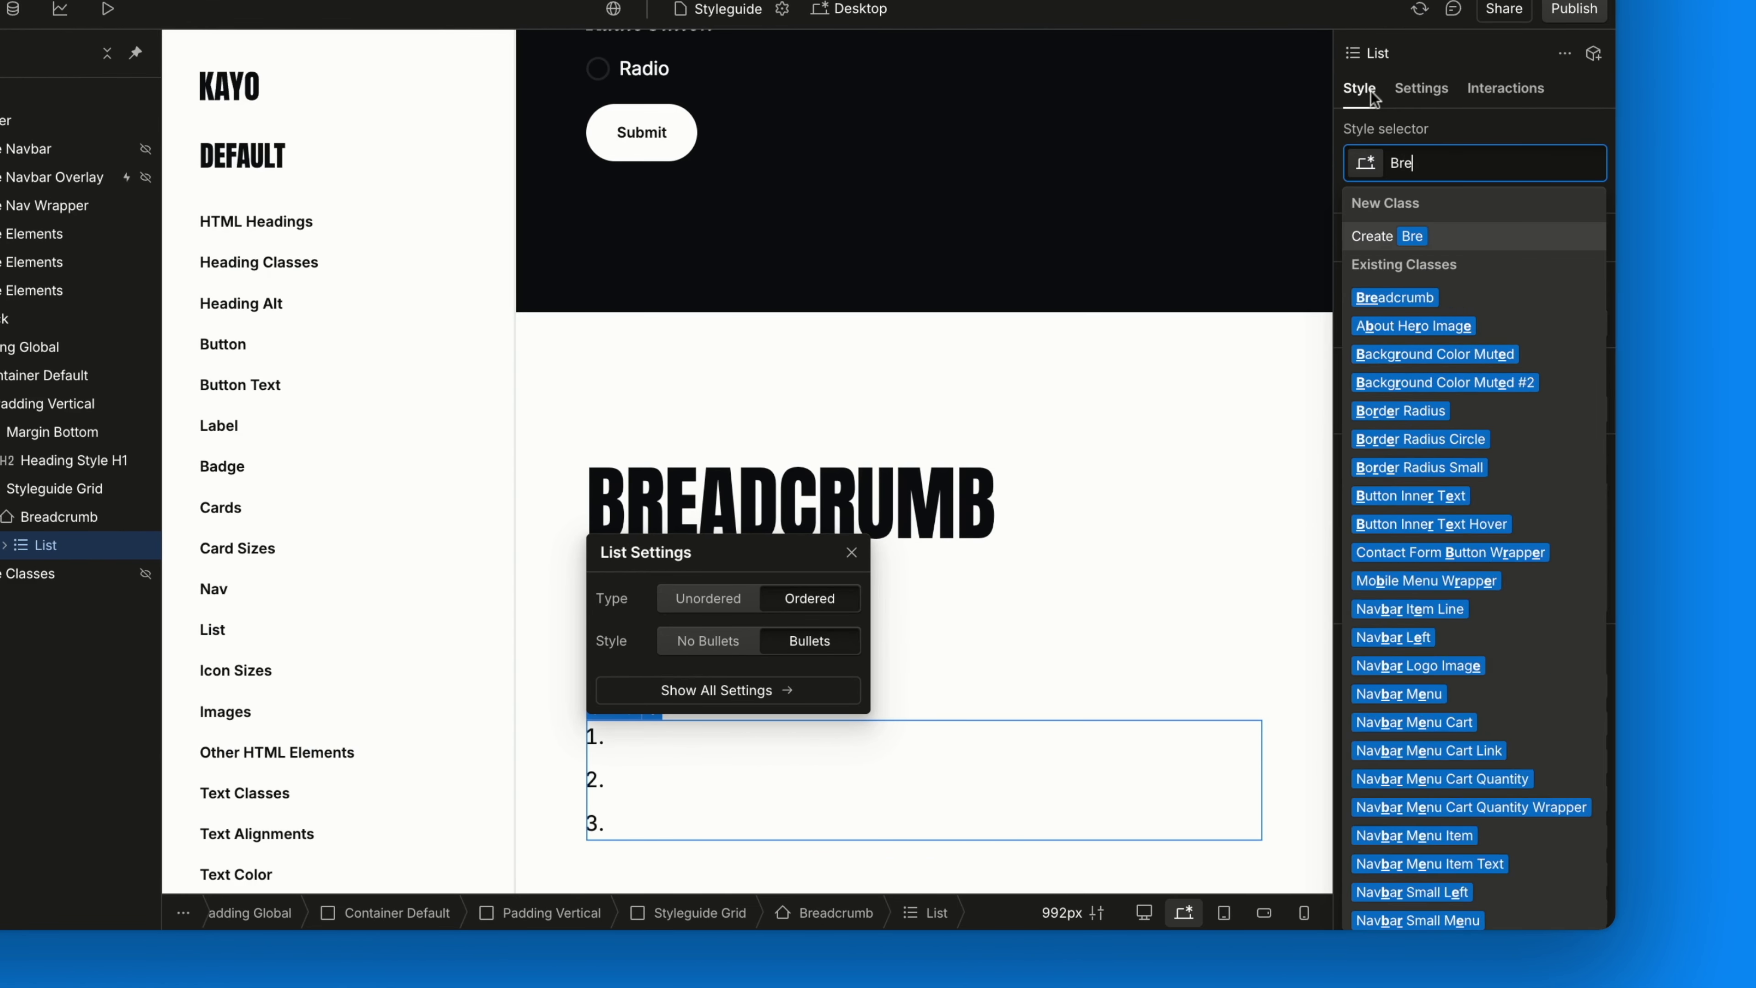
{"action": "type", "text": "adcrumb List"}
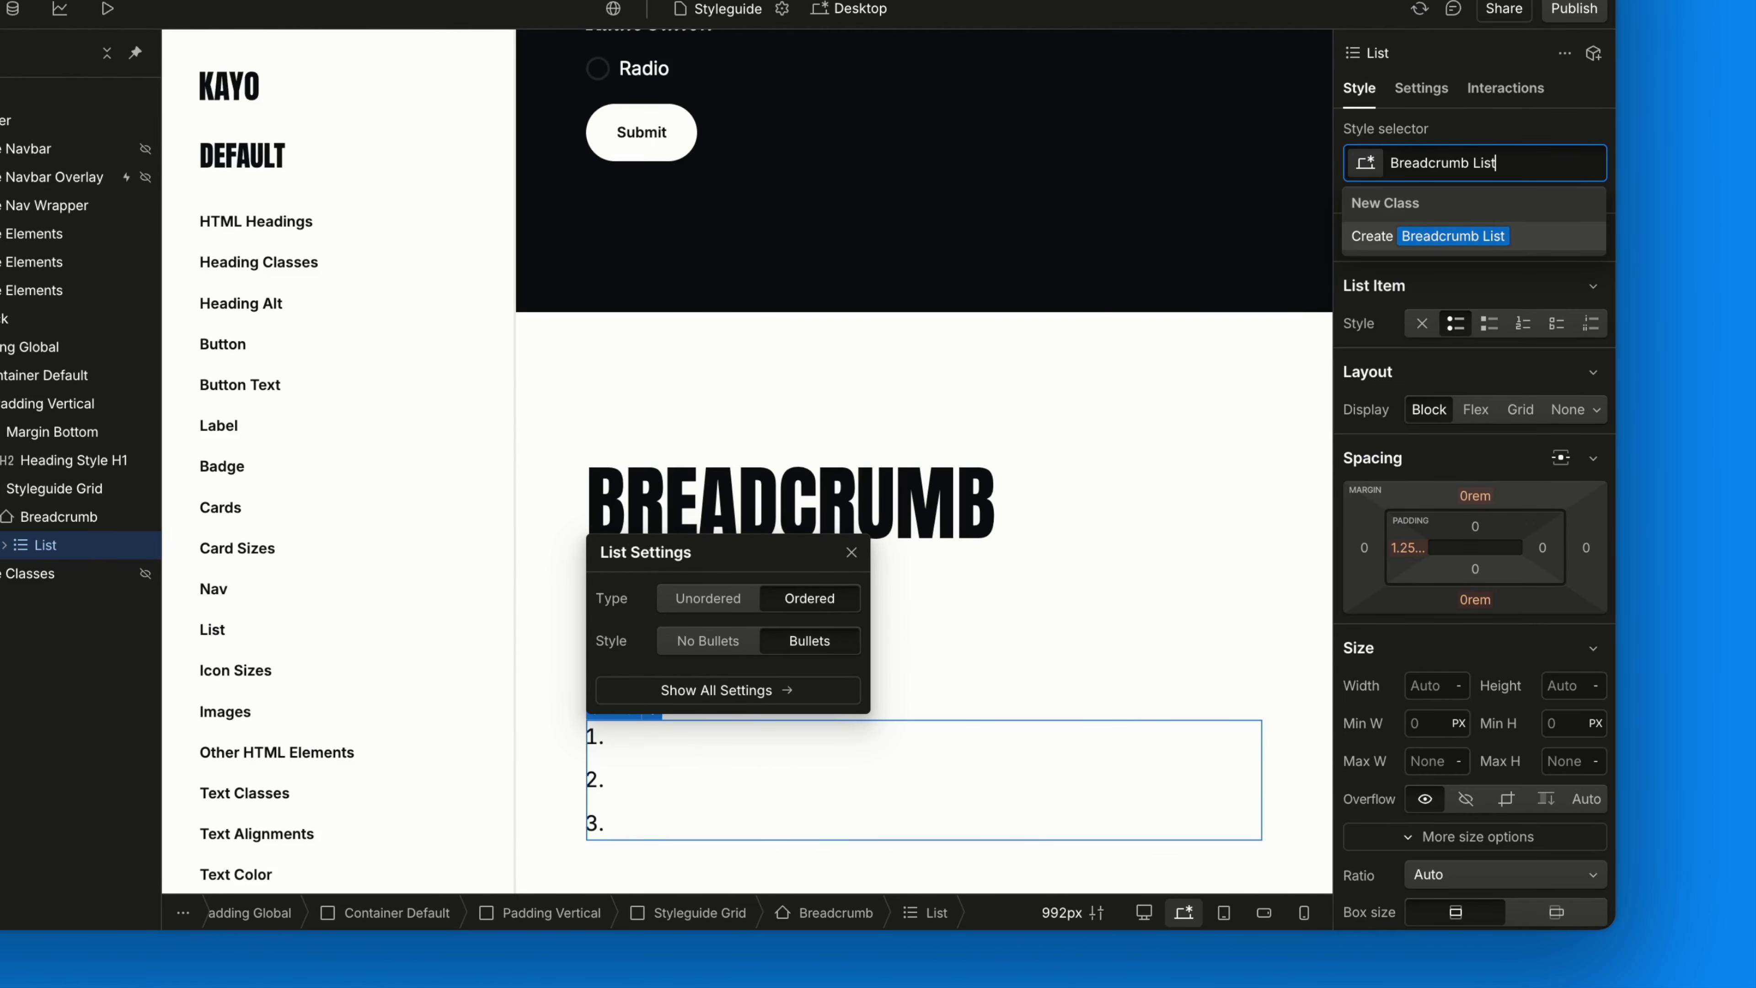
{"action": "key", "text": "Return"}
- Remove the Breadcrumb List's item markers and lay it out as a wrapping horizontal flex with a 0.5rem gap
{"action": "left_click", "coordinate": [1423, 329]}
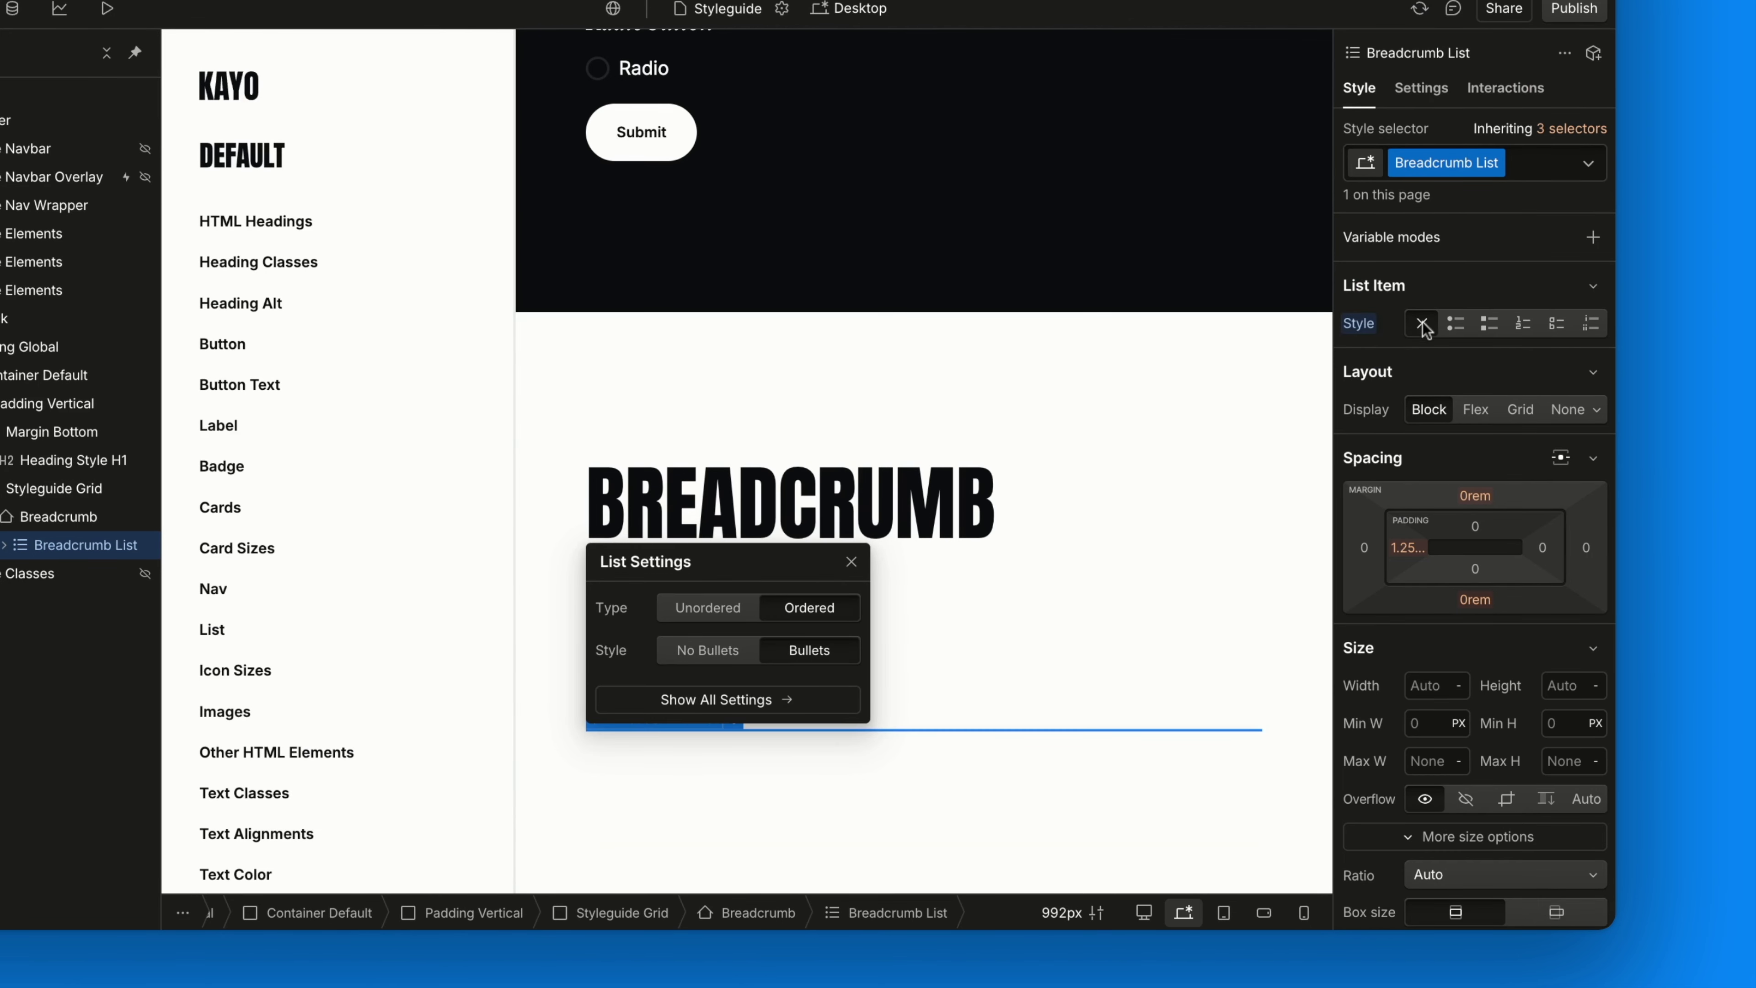
{"action": "scroll", "coordinate": [1448, 374], "scroll_direction": "down", "scroll_amount": 1}
{"action": "left_click", "coordinate": [1477, 343]}
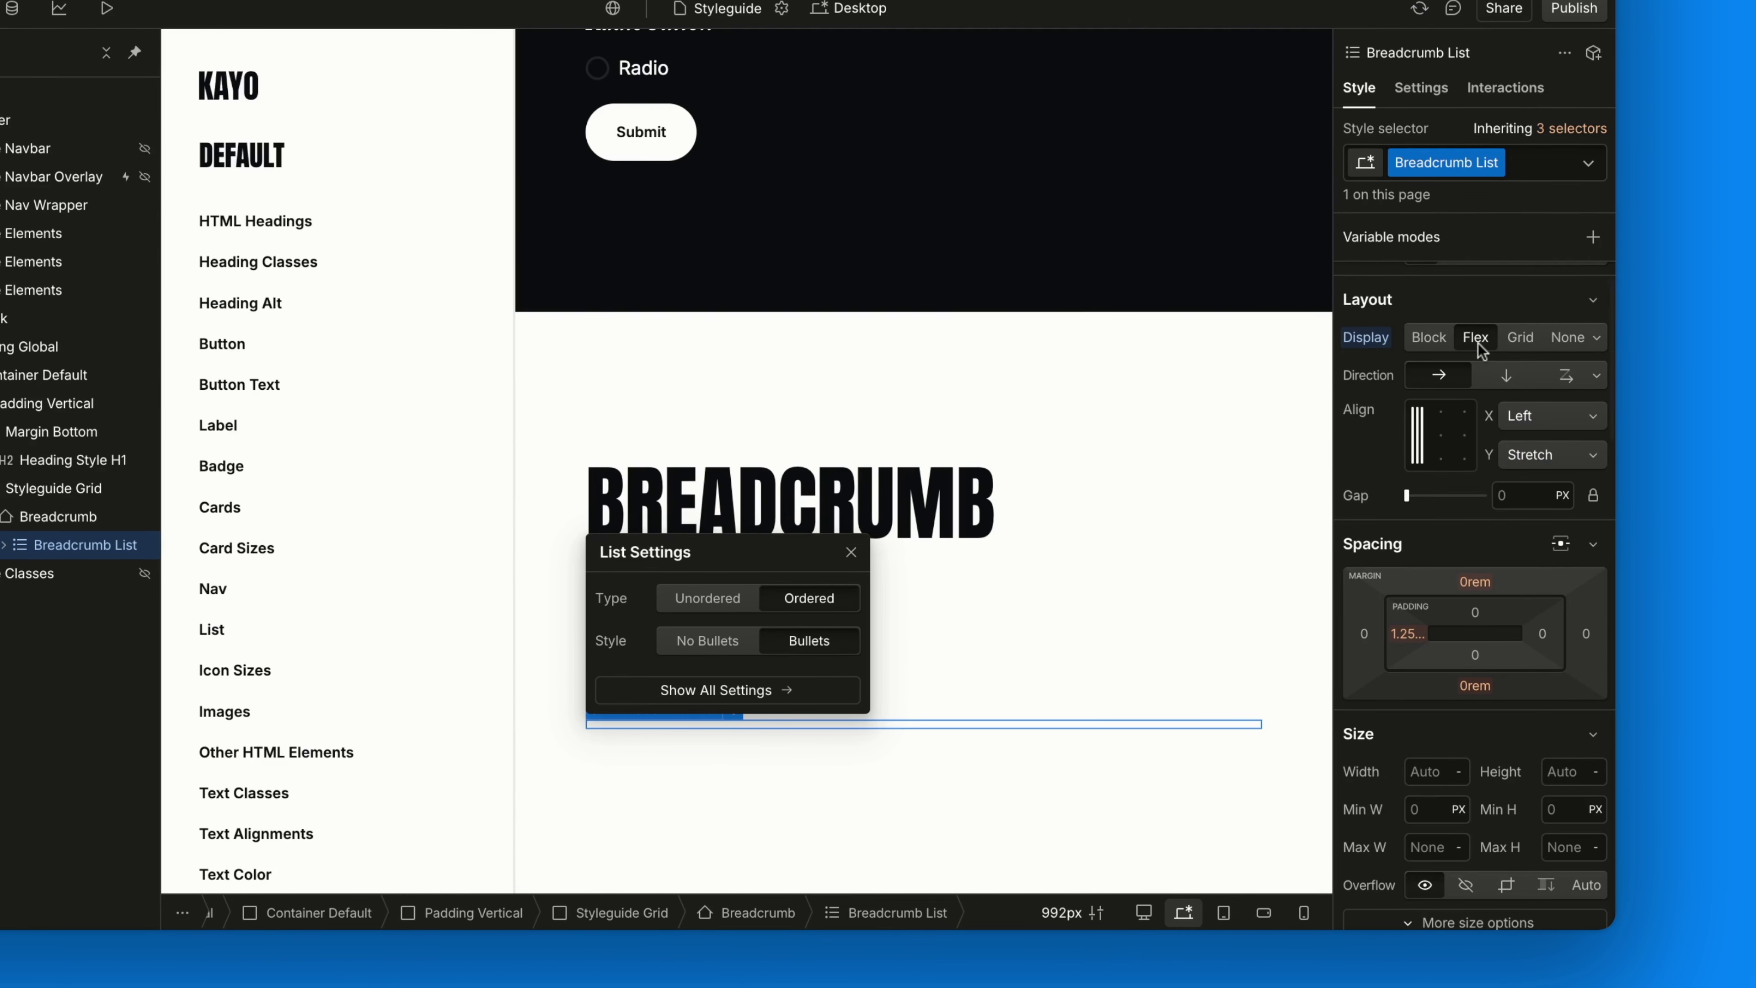
{"action": "left_click", "coordinate": [1565, 376]}
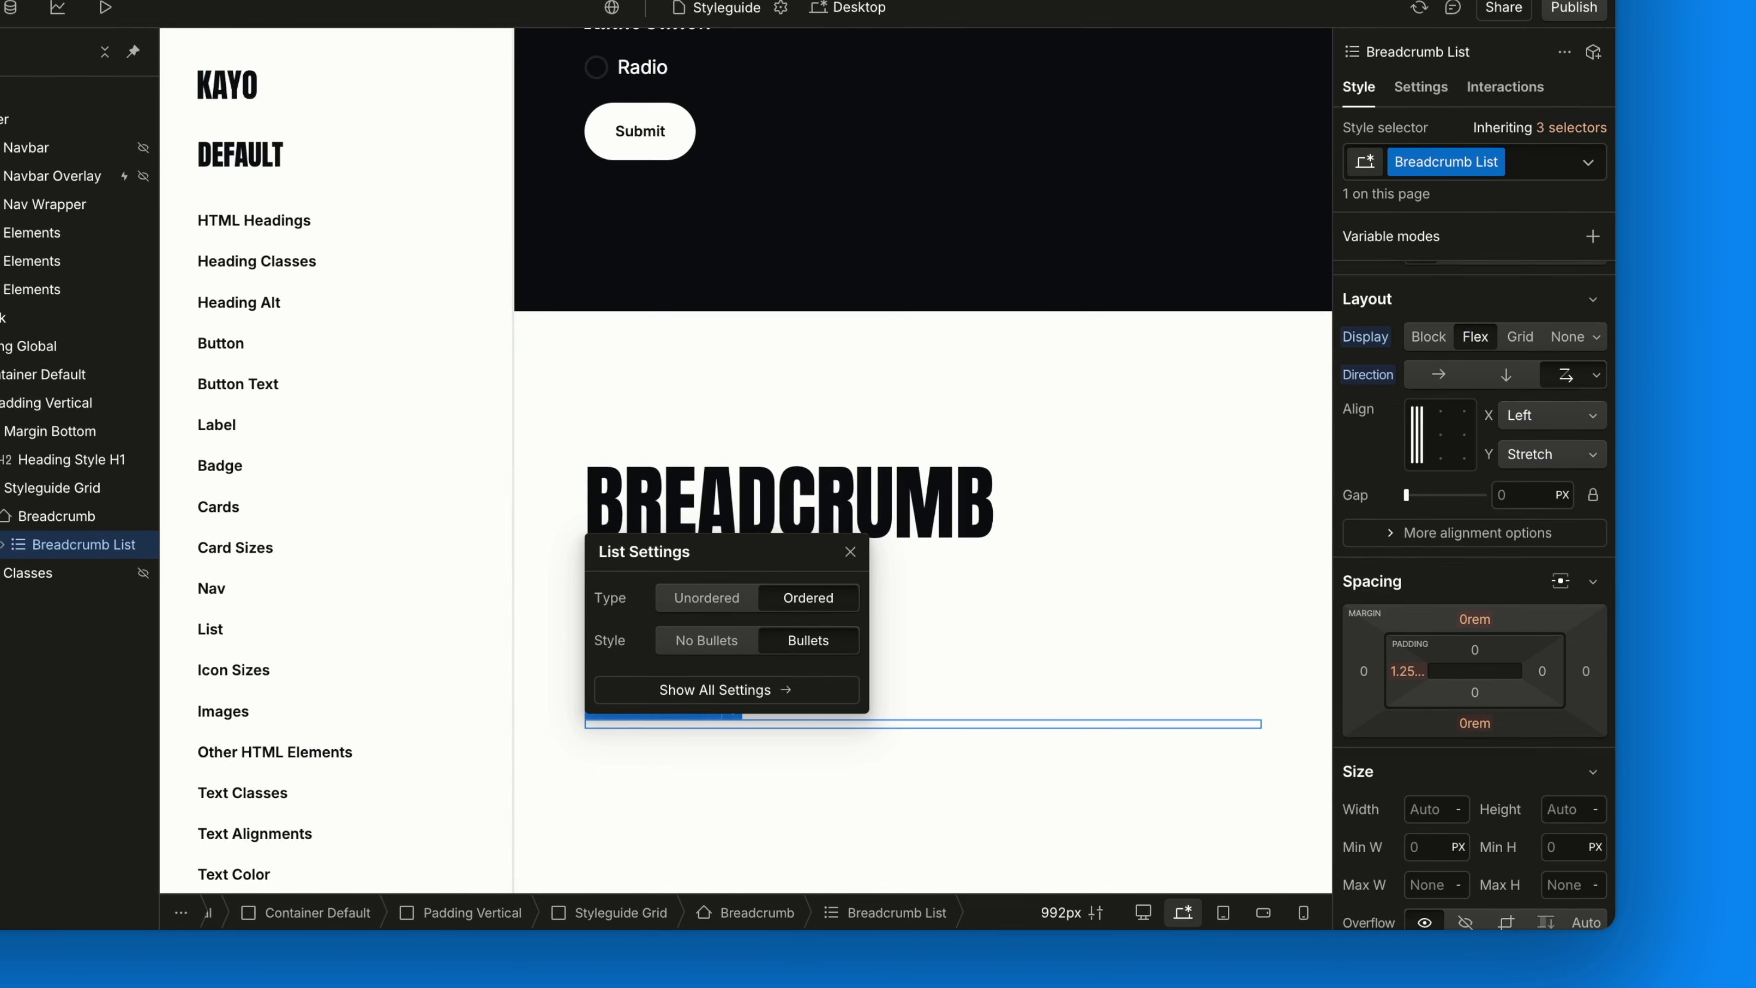
{"action": "left_click", "coordinate": [1518, 498]}
{"action": "type", "text": "0.5rem"}
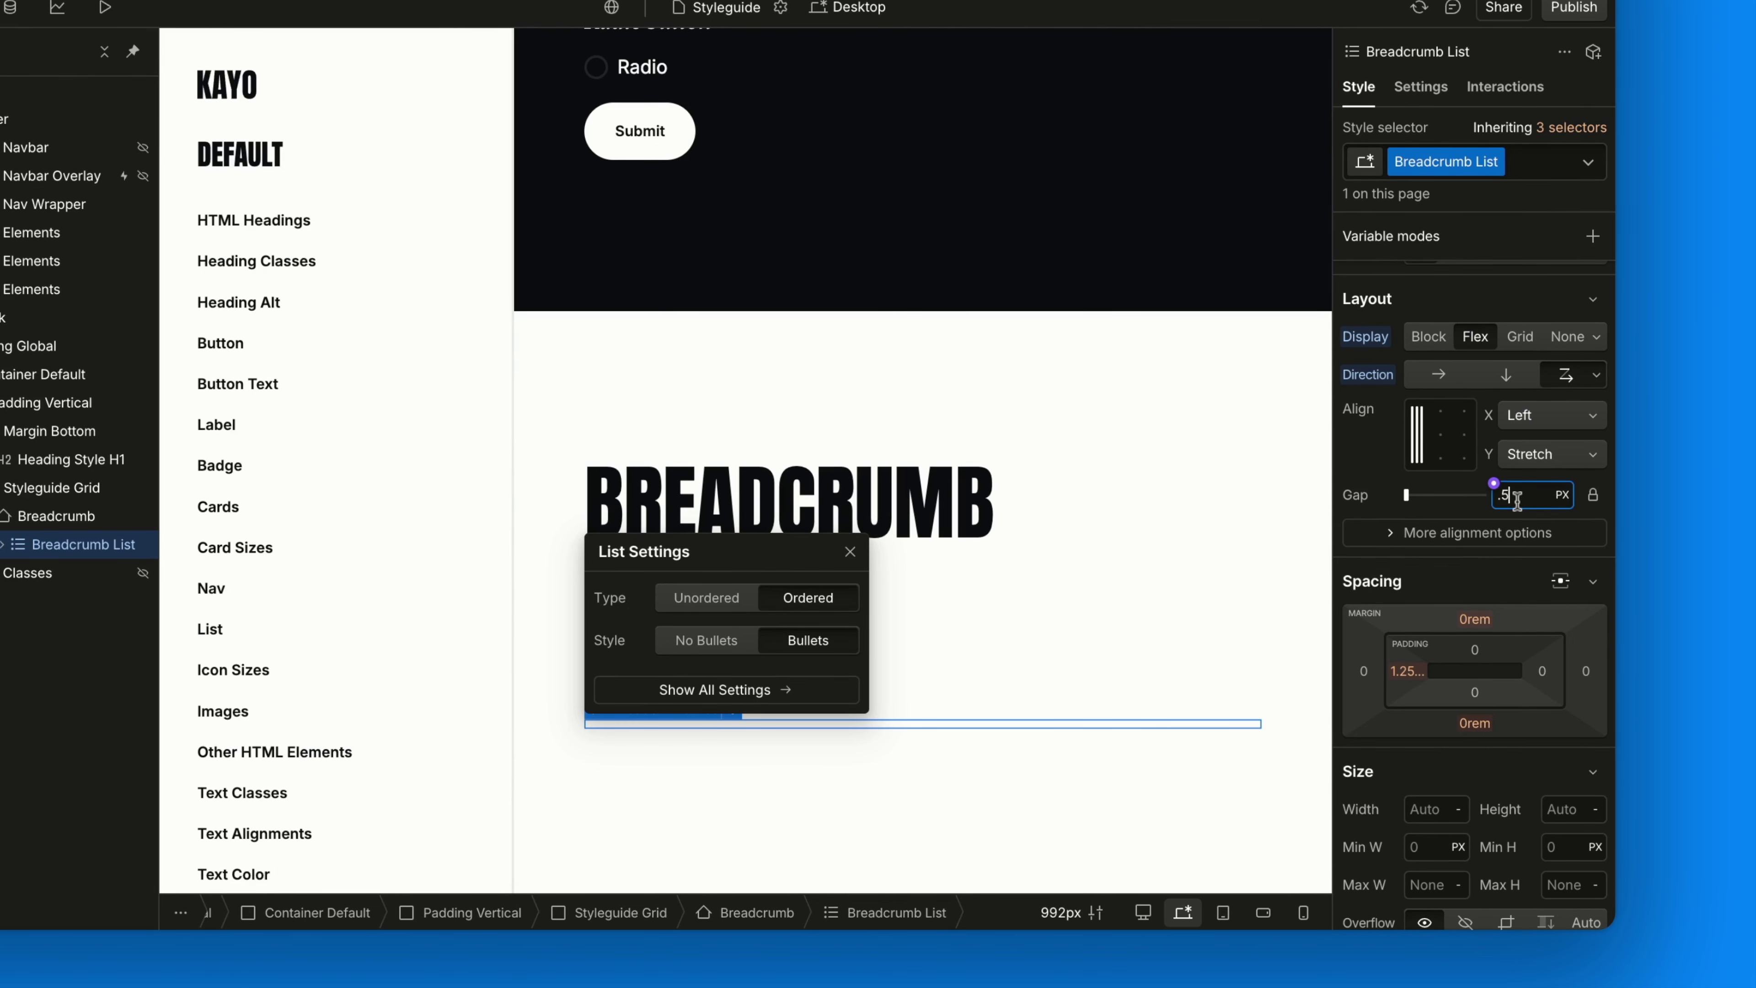
{"action": "key", "text": "Return"}
- Set the Breadcrumb List's left padding to 0
{"action": "left_click", "coordinate": [1408, 675]}
{"action": "type", "text": "0"}
{"action": "key", "text": "Return"}
{"action": "scroll", "coordinate": [1407, 672], "scroll_direction": "down", "scroll_amount": 3}
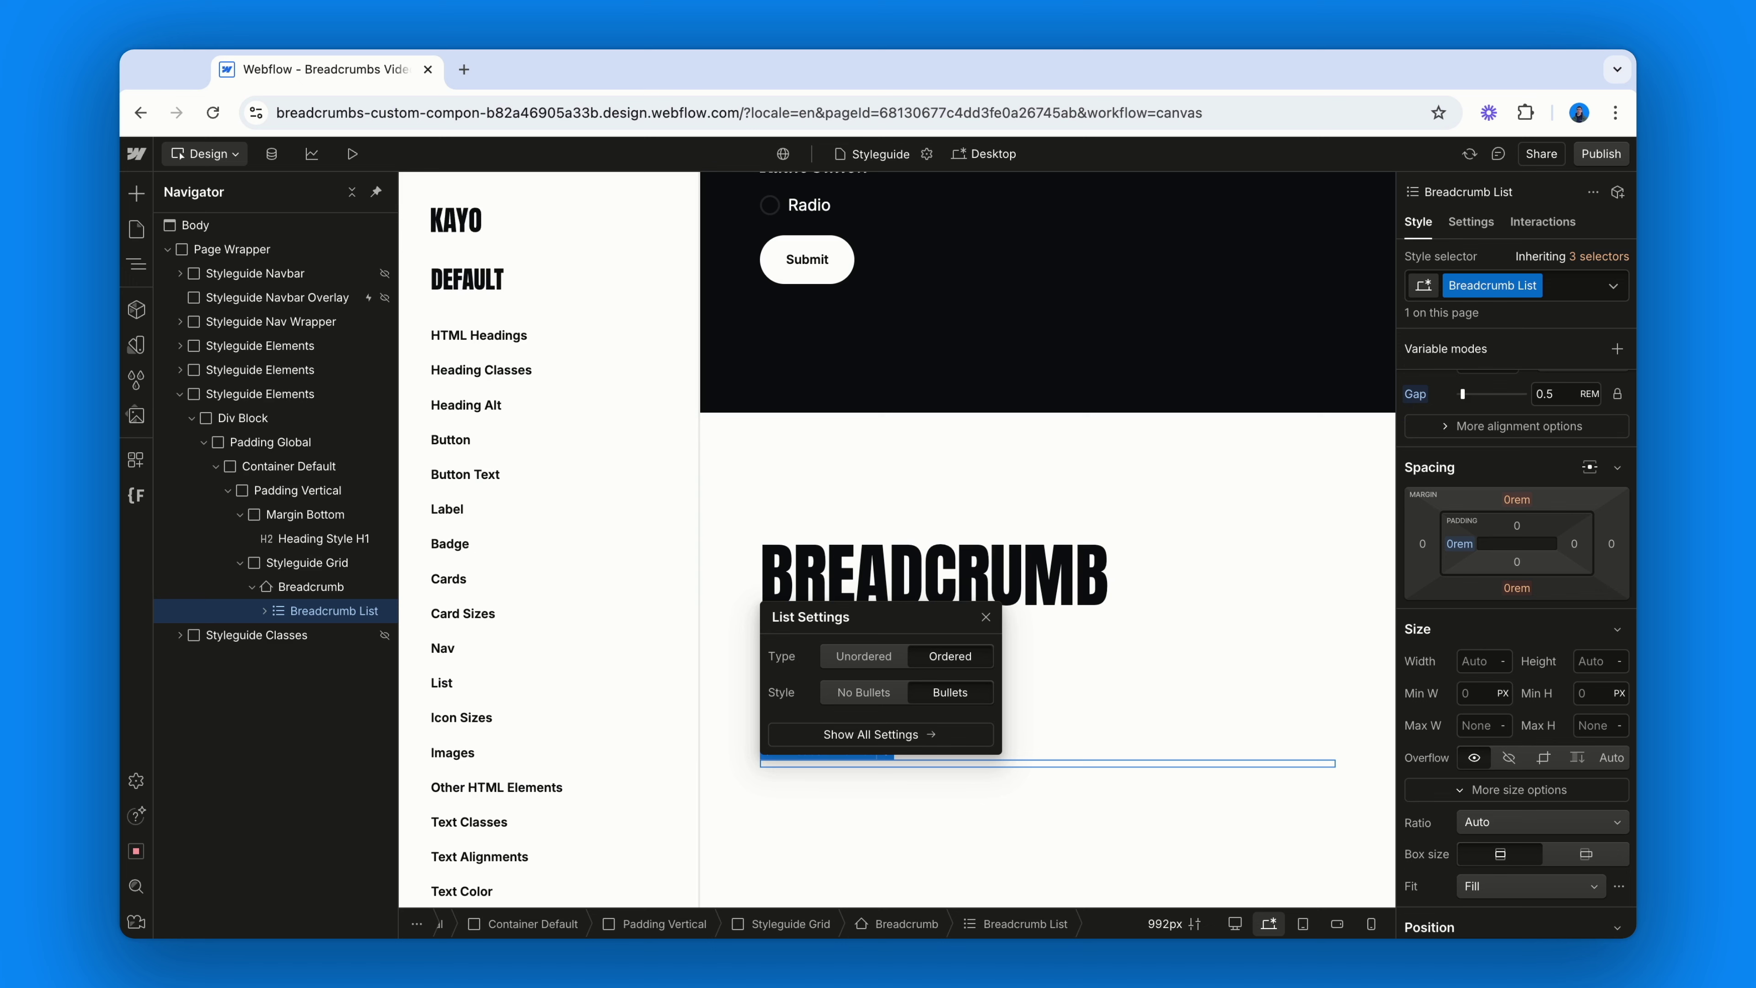
- Delete two of the three list items inside Breadcrumb List, keeping a single item
{"action": "left_click", "coordinate": [264, 610]}
{"action": "left_click", "coordinate": [325, 658]}
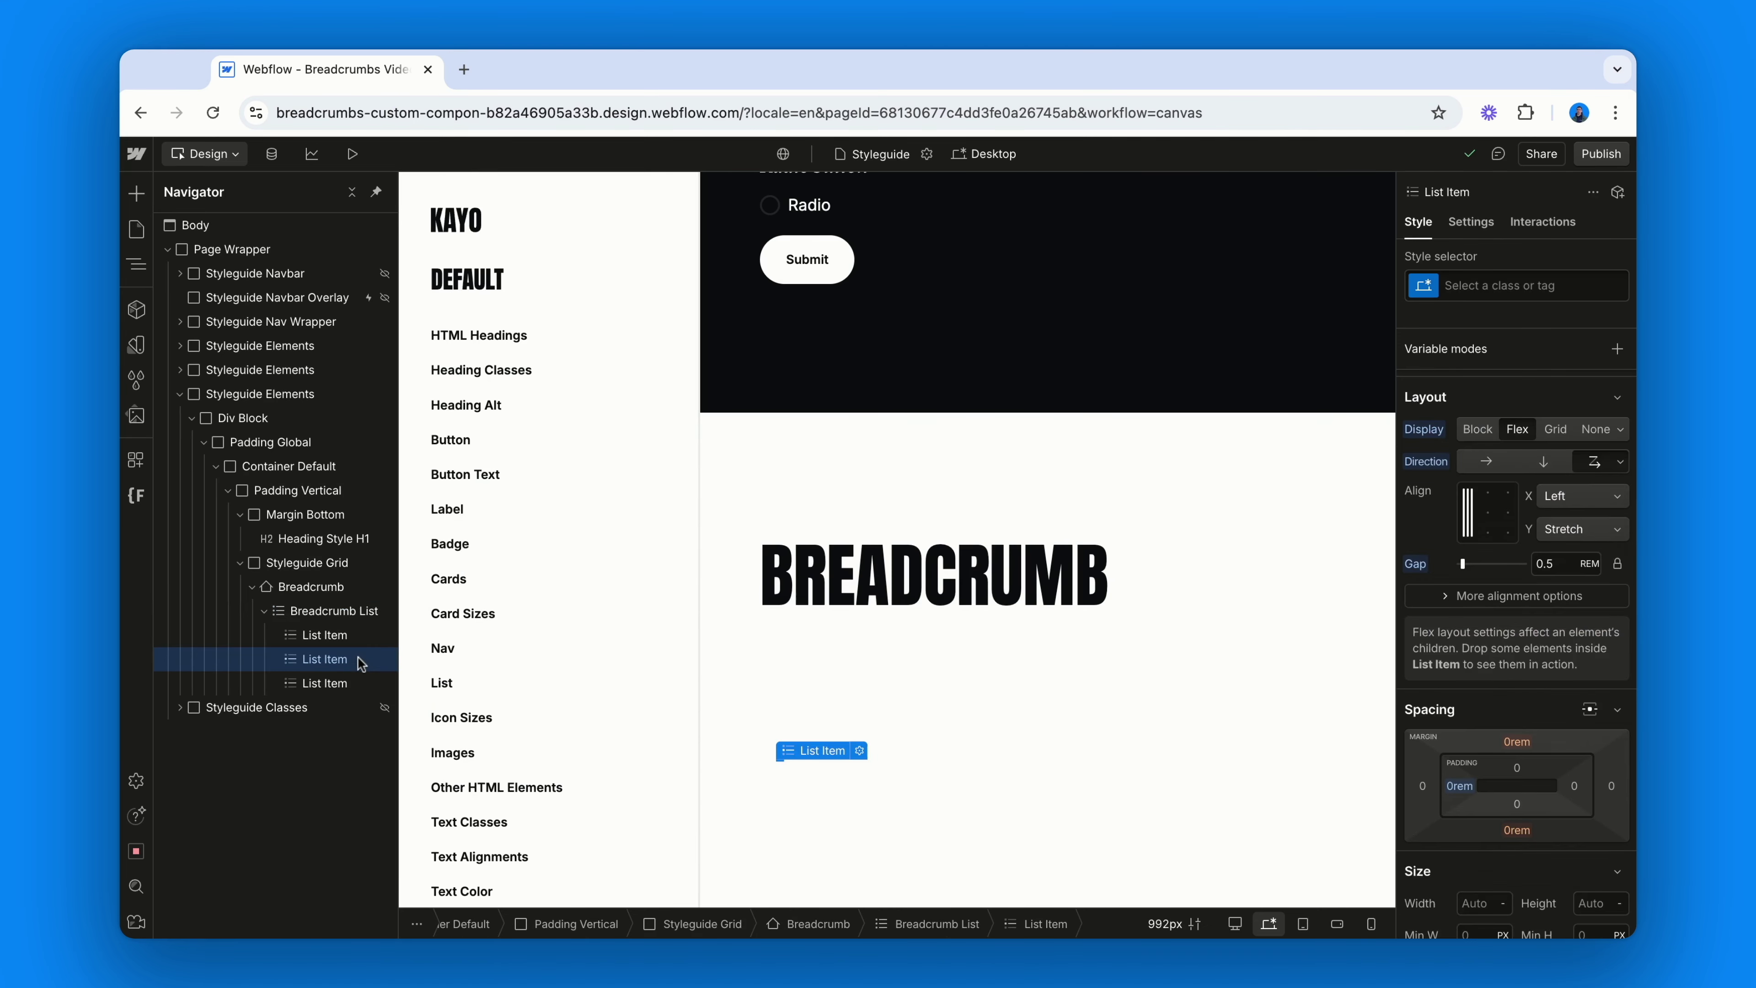
{"action": "key", "text": "Delete"}
{"action": "key", "text": "Delete"}
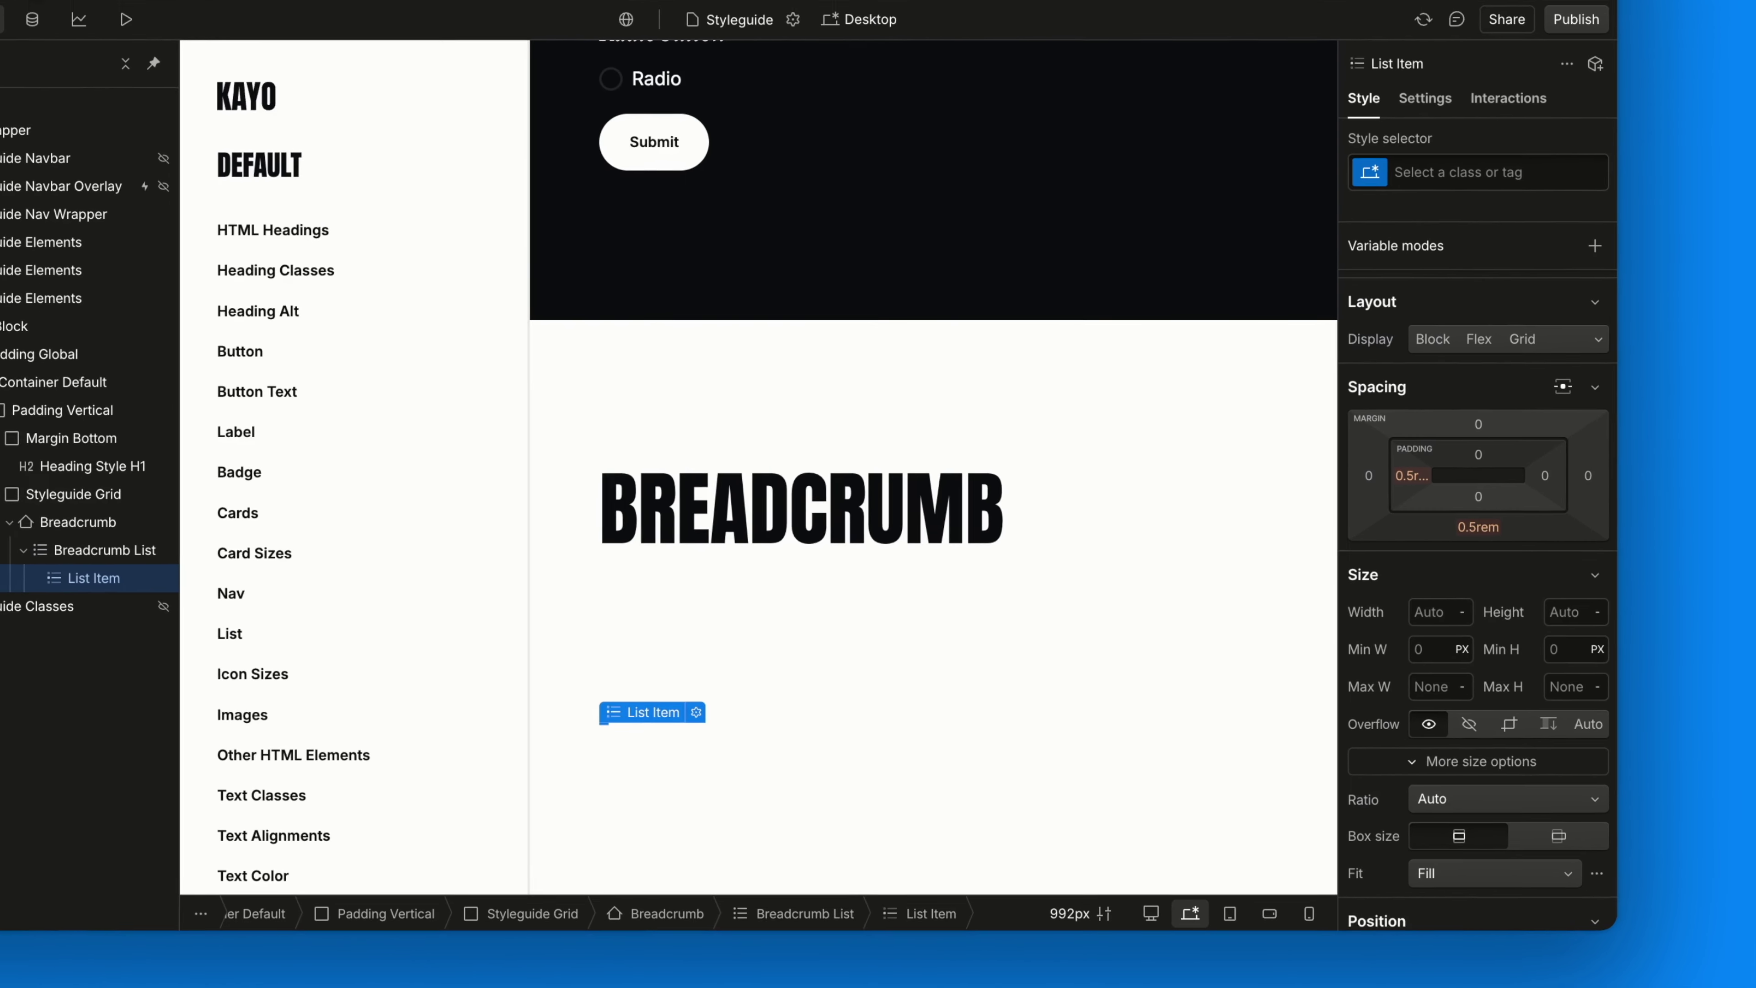
- Give the remaining list item a new class named Breadcrumb List Item
{"action": "left_click", "coordinate": [1521, 285]}
{"action": "type", "text": "Bread"}
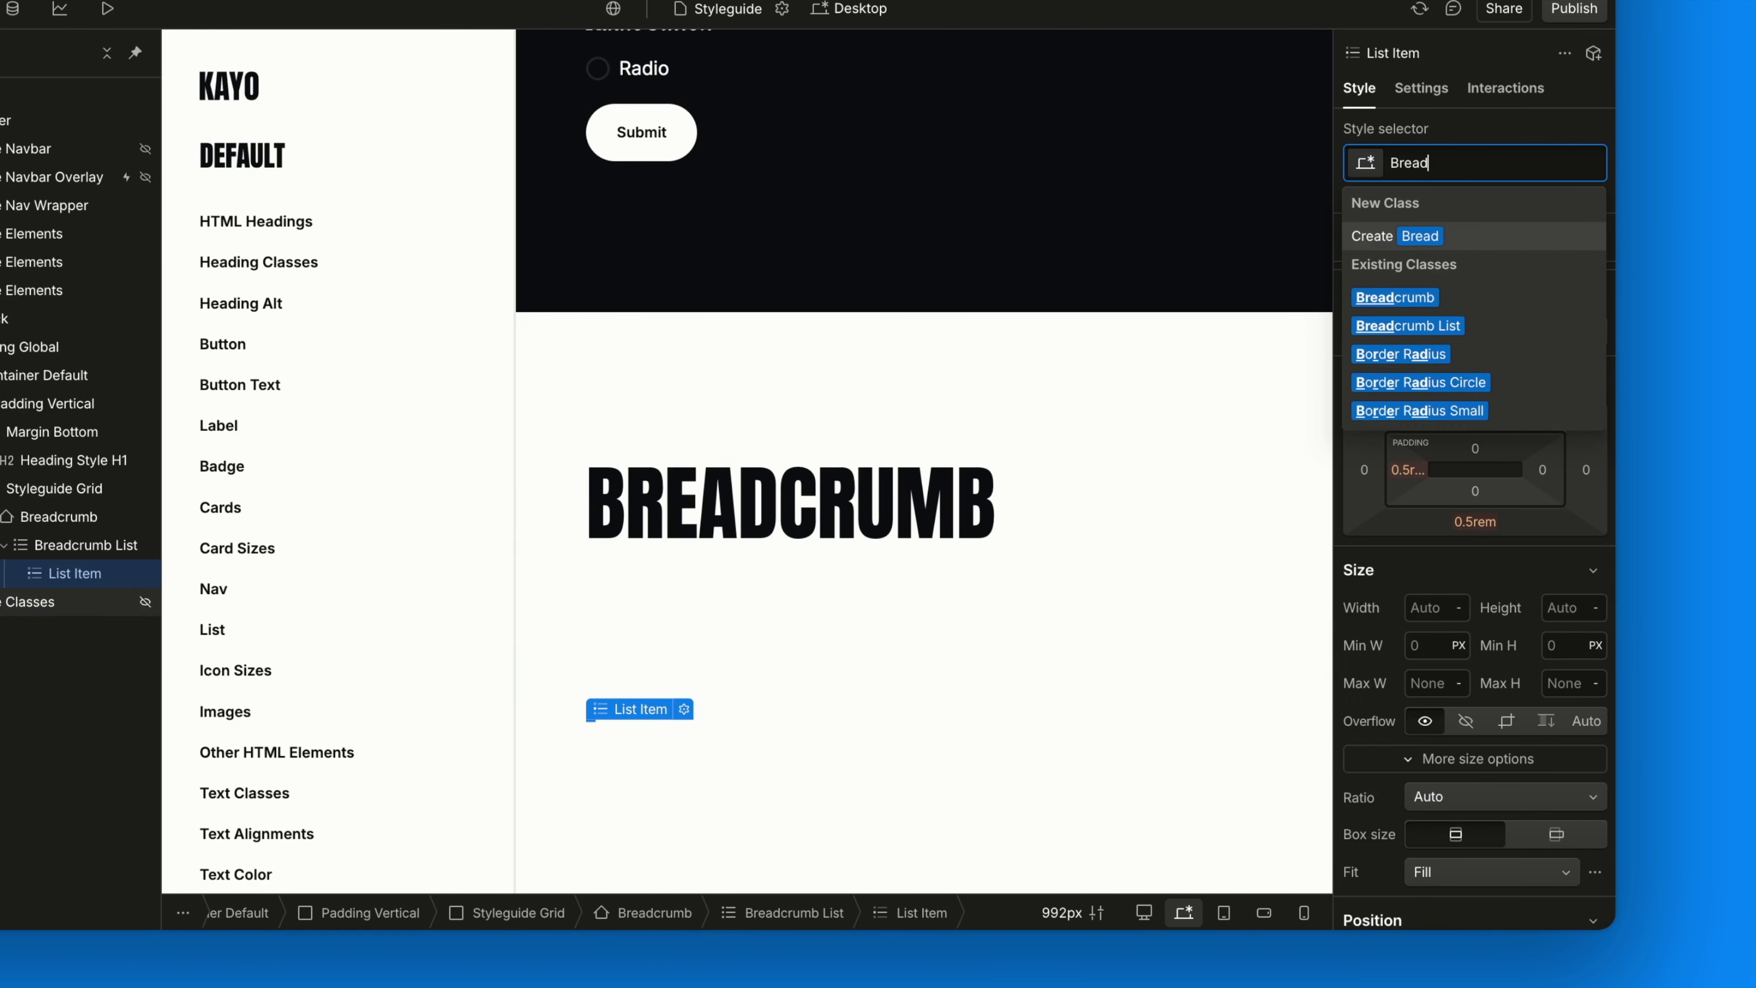
{"action": "type", "text": "crumb List "}
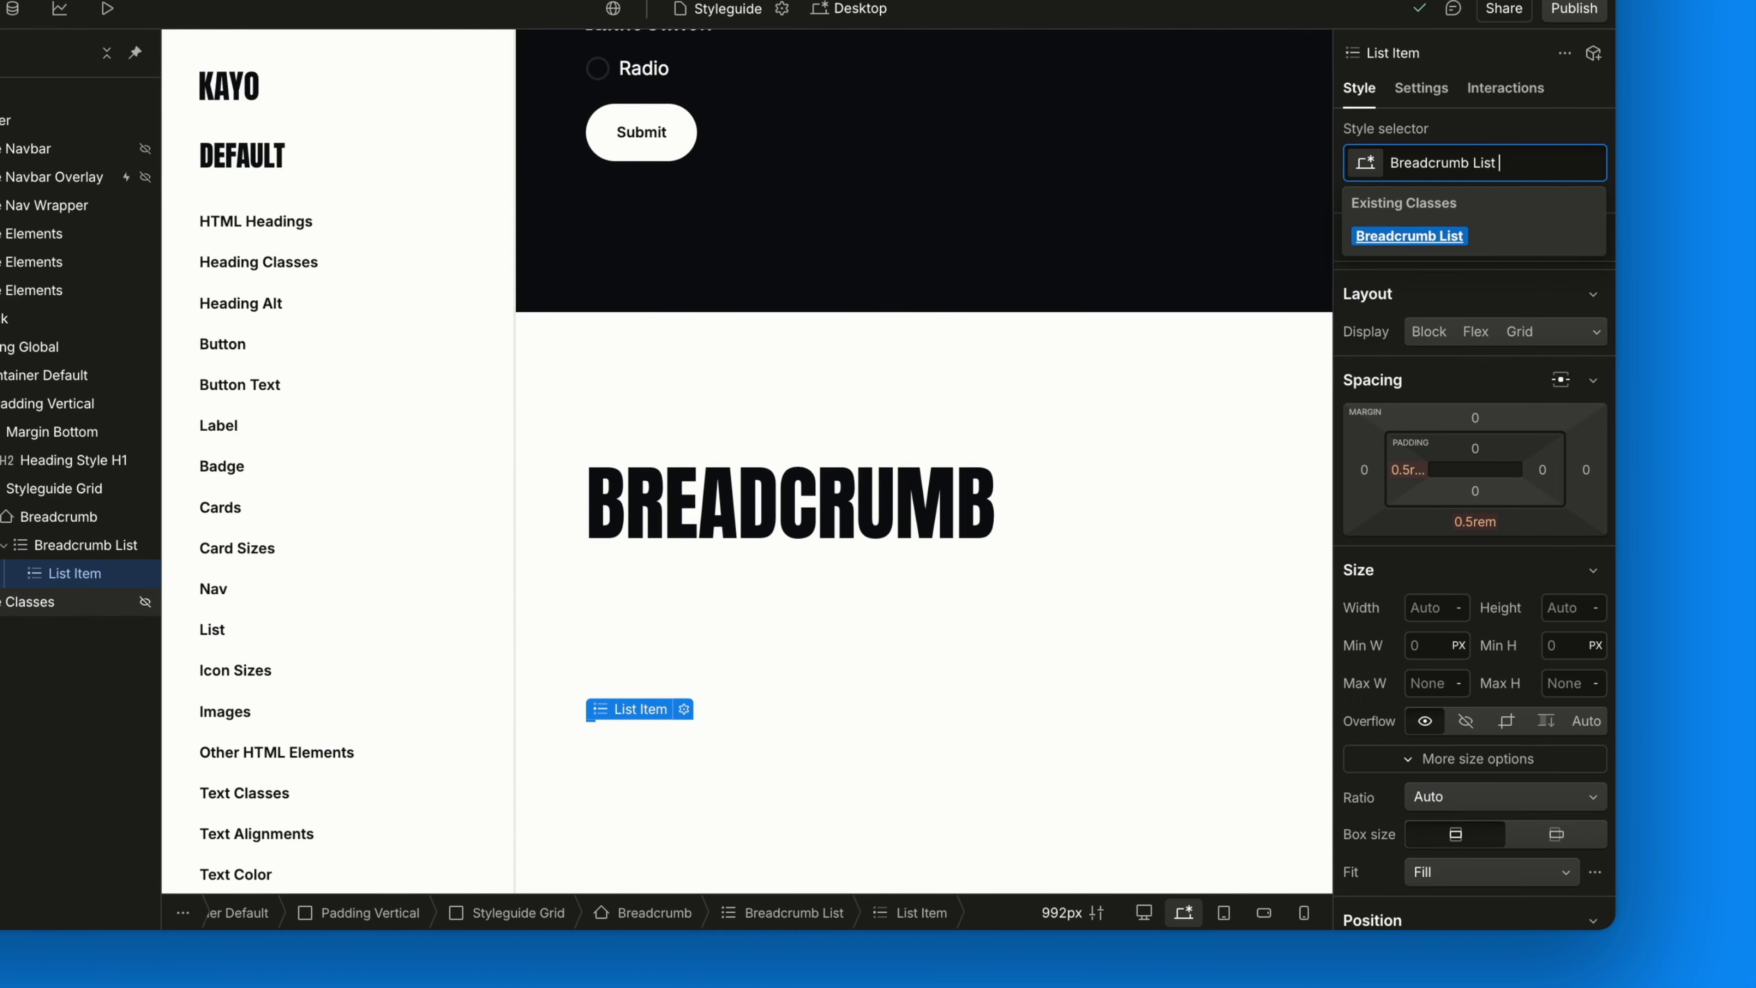
{"action": "type", "text": "Item"}
{"action": "key", "text": "Return"}
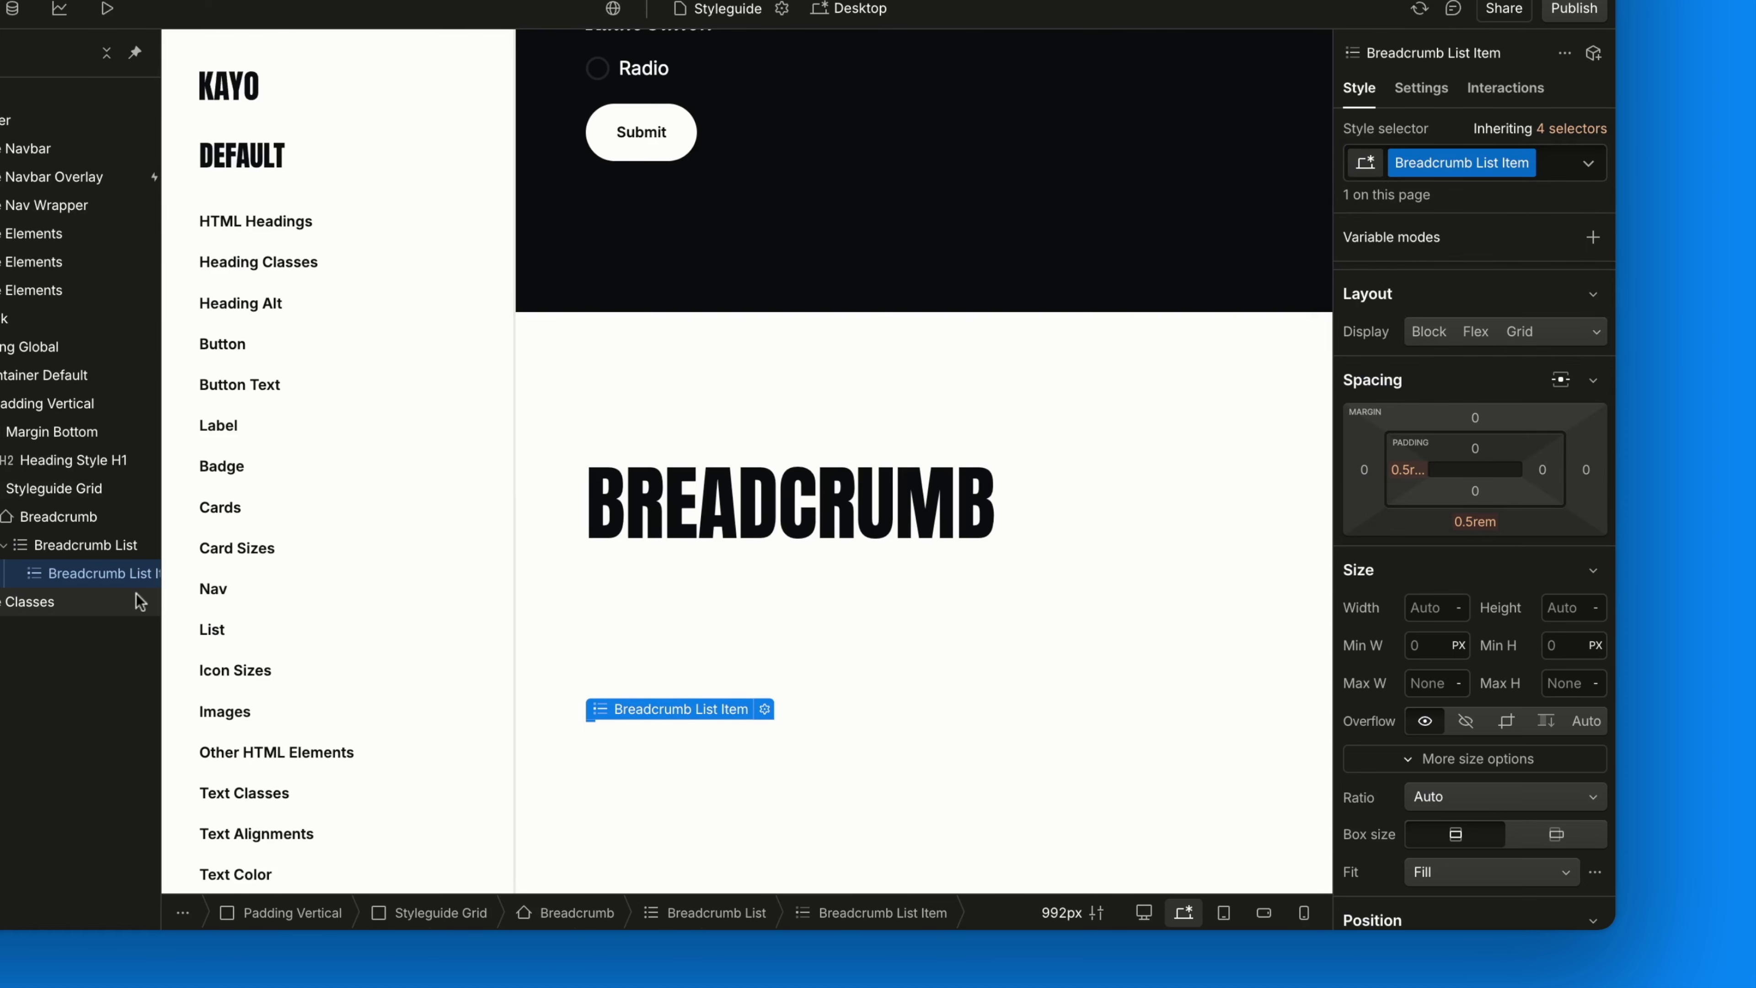
- Lay out Breadcrumb List Item as a horizontal flex, left-aligned and vertically centered, with a 0.5rem gap
{"action": "left_click", "coordinate": [1475, 331]}
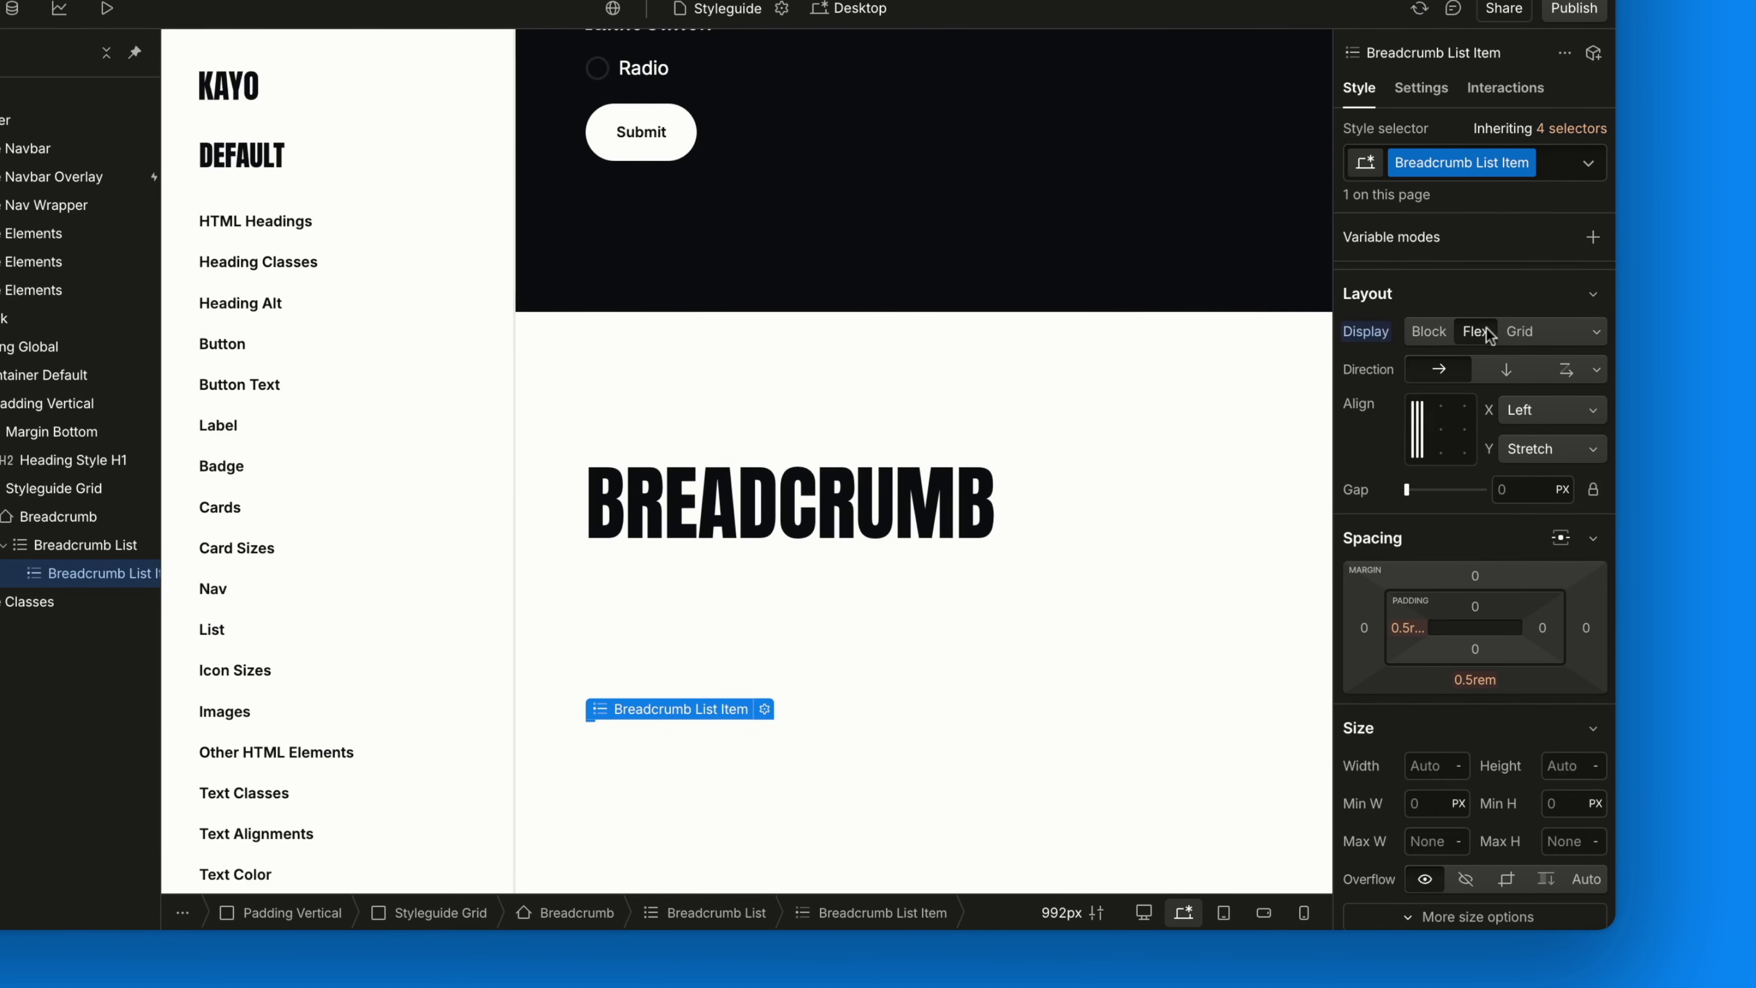
{"action": "left_click", "coordinate": [1422, 434]}
{"action": "left_click", "coordinate": [1541, 492]}
{"action": "type", "text": "0.5rem"}
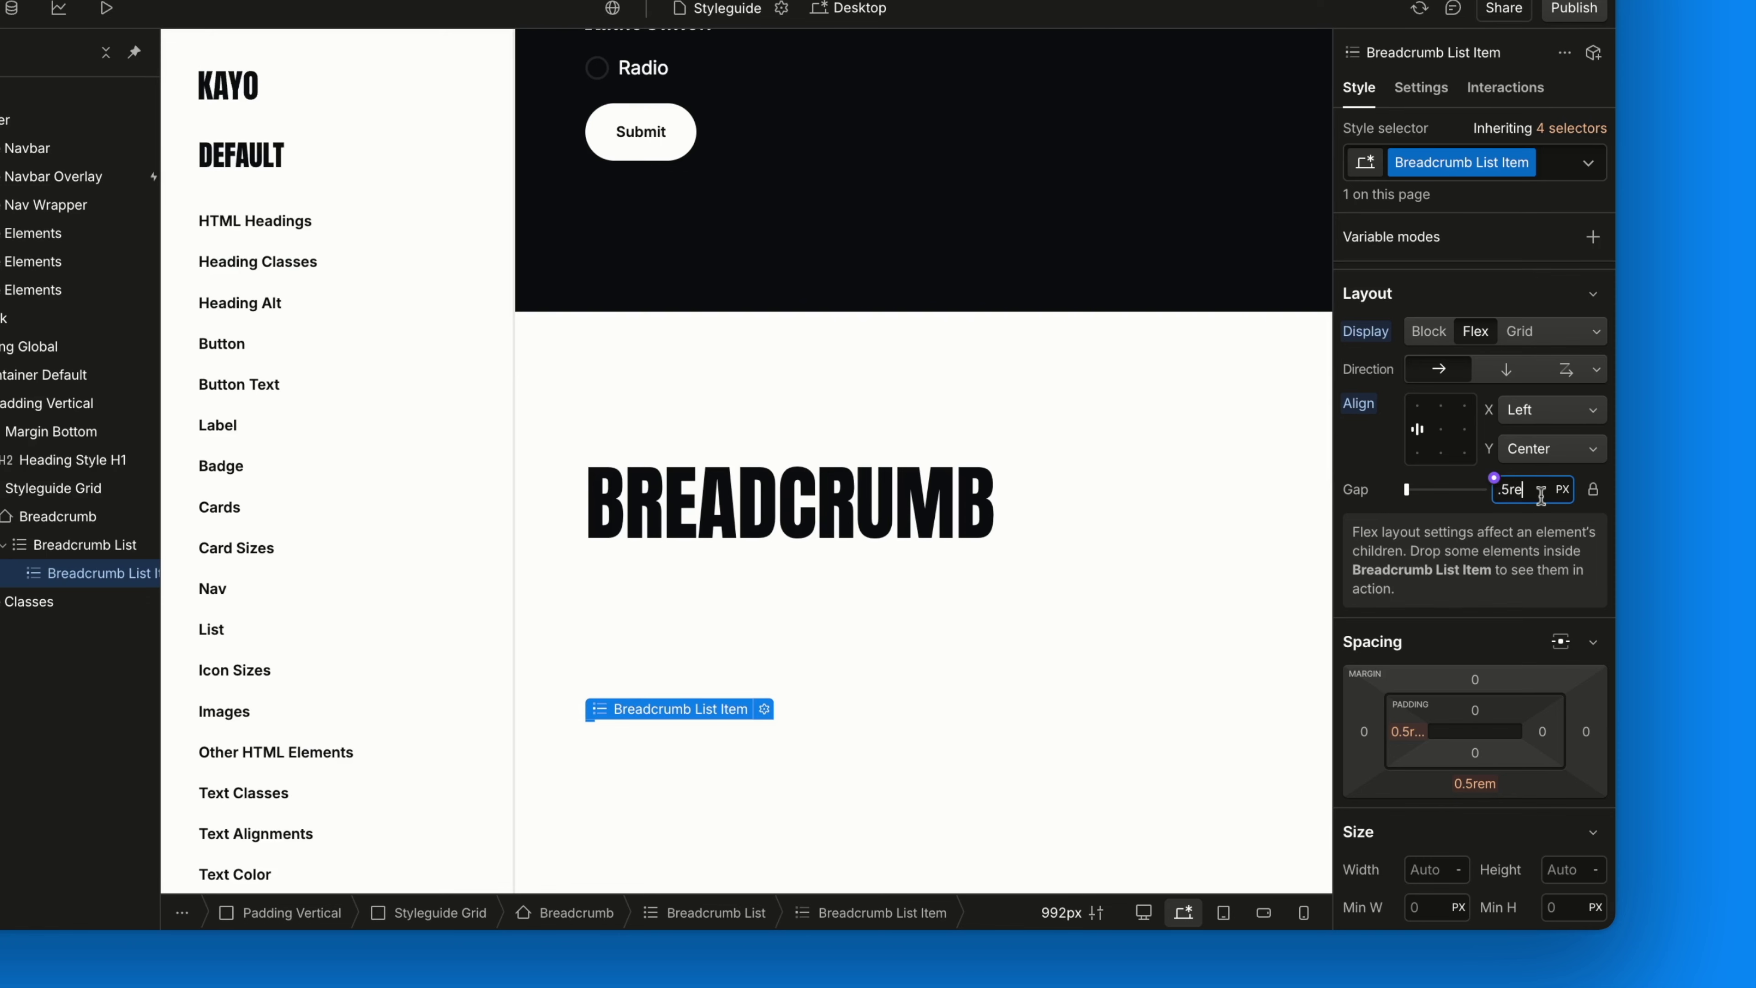
- Set Breadcrumb List Item's left padding and bottom margin to 0
{"action": "left_click", "coordinate": [1415, 730]}
{"action": "type", "text": "0"}
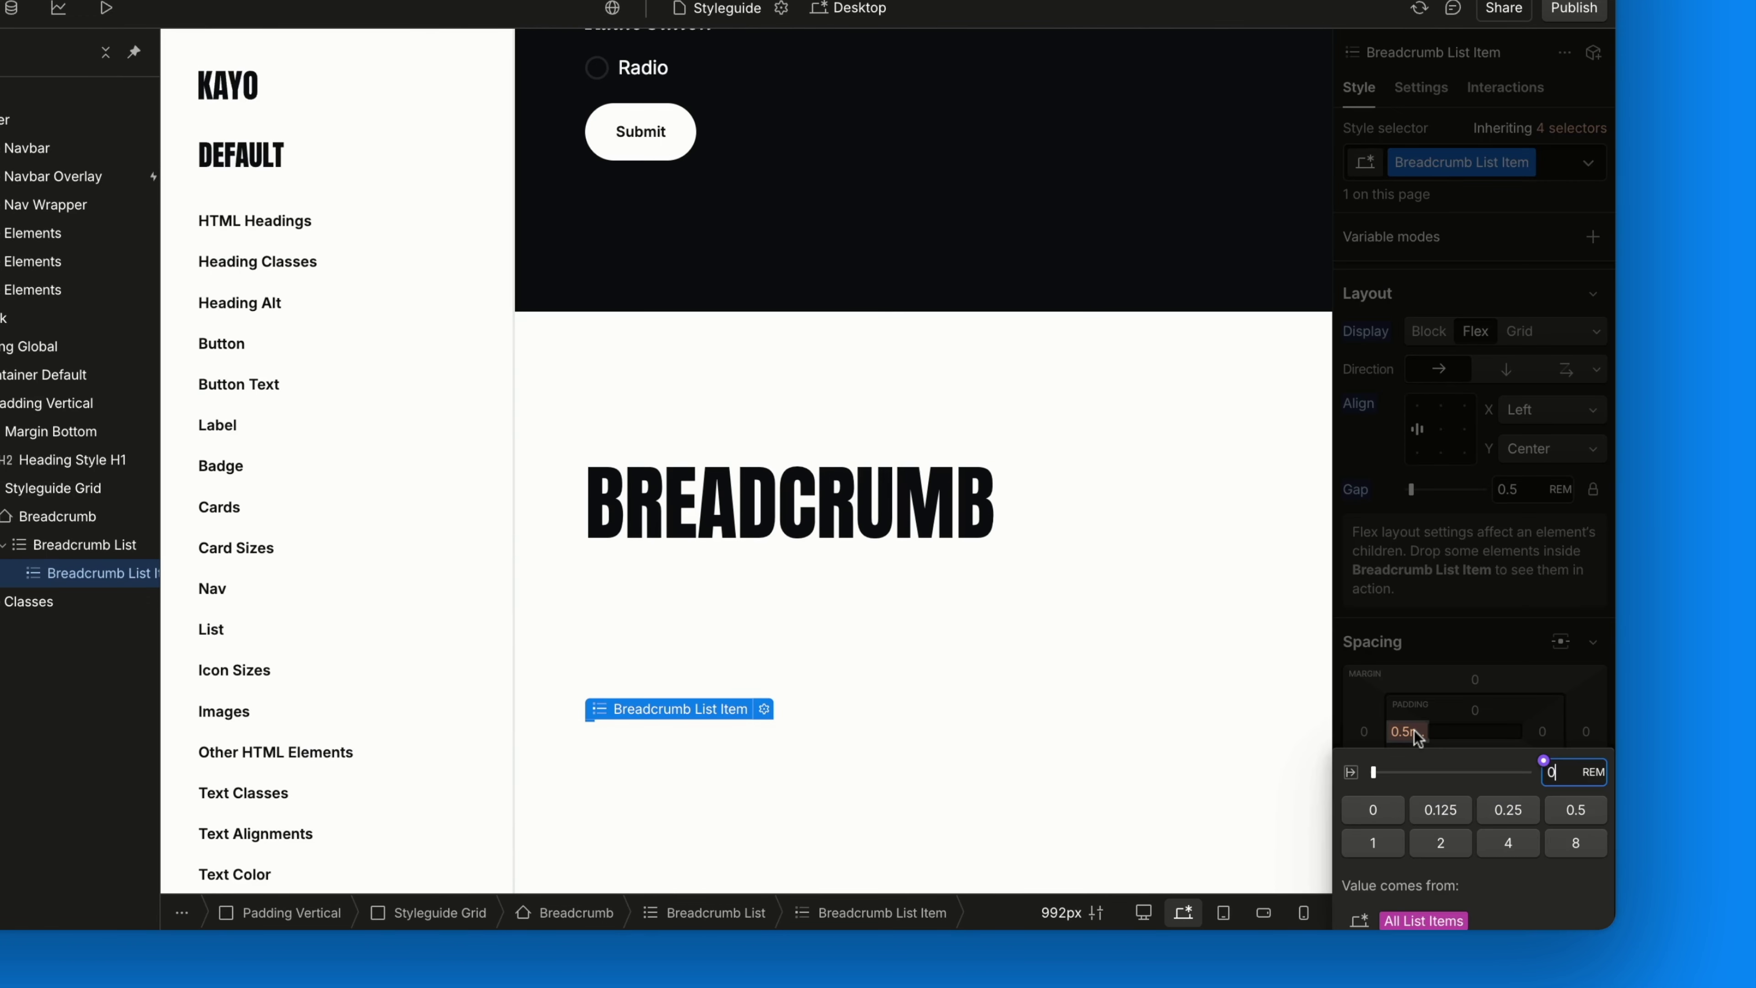
{"action": "key", "text": "Return"}
{"action": "scroll", "coordinate": [1423, 724], "scroll_direction": "down", "scroll_amount": 2}
{"action": "left_click", "coordinate": [1474, 613]}
{"action": "type", "text": "0"}
{"action": "key", "text": "Return"}
- Set Breadcrumb List Item's text color to the Text Muted variable and capitalize each word
{"action": "scroll", "coordinate": [1473, 615], "scroll_direction": "down", "scroll_amount": 3}
{"action": "scroll", "coordinate": [1473, 617], "scroll_direction": "down", "scroll_amount": 10}
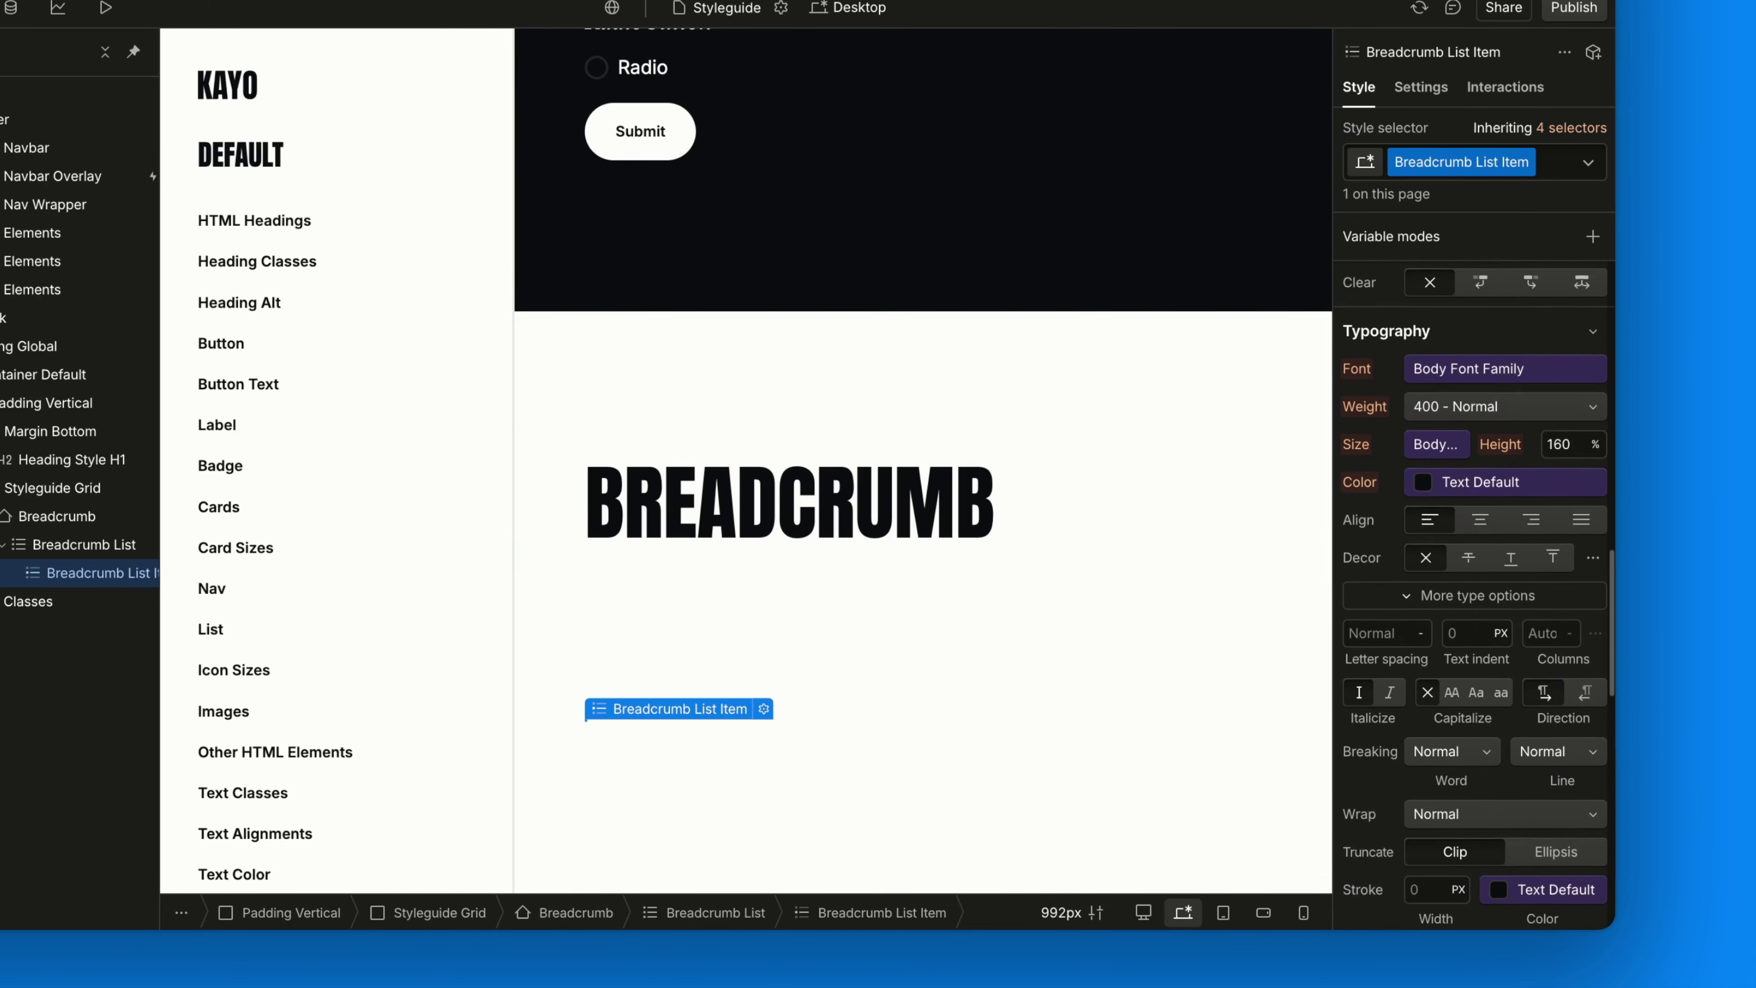
{"action": "left_click", "coordinate": [1481, 462]}
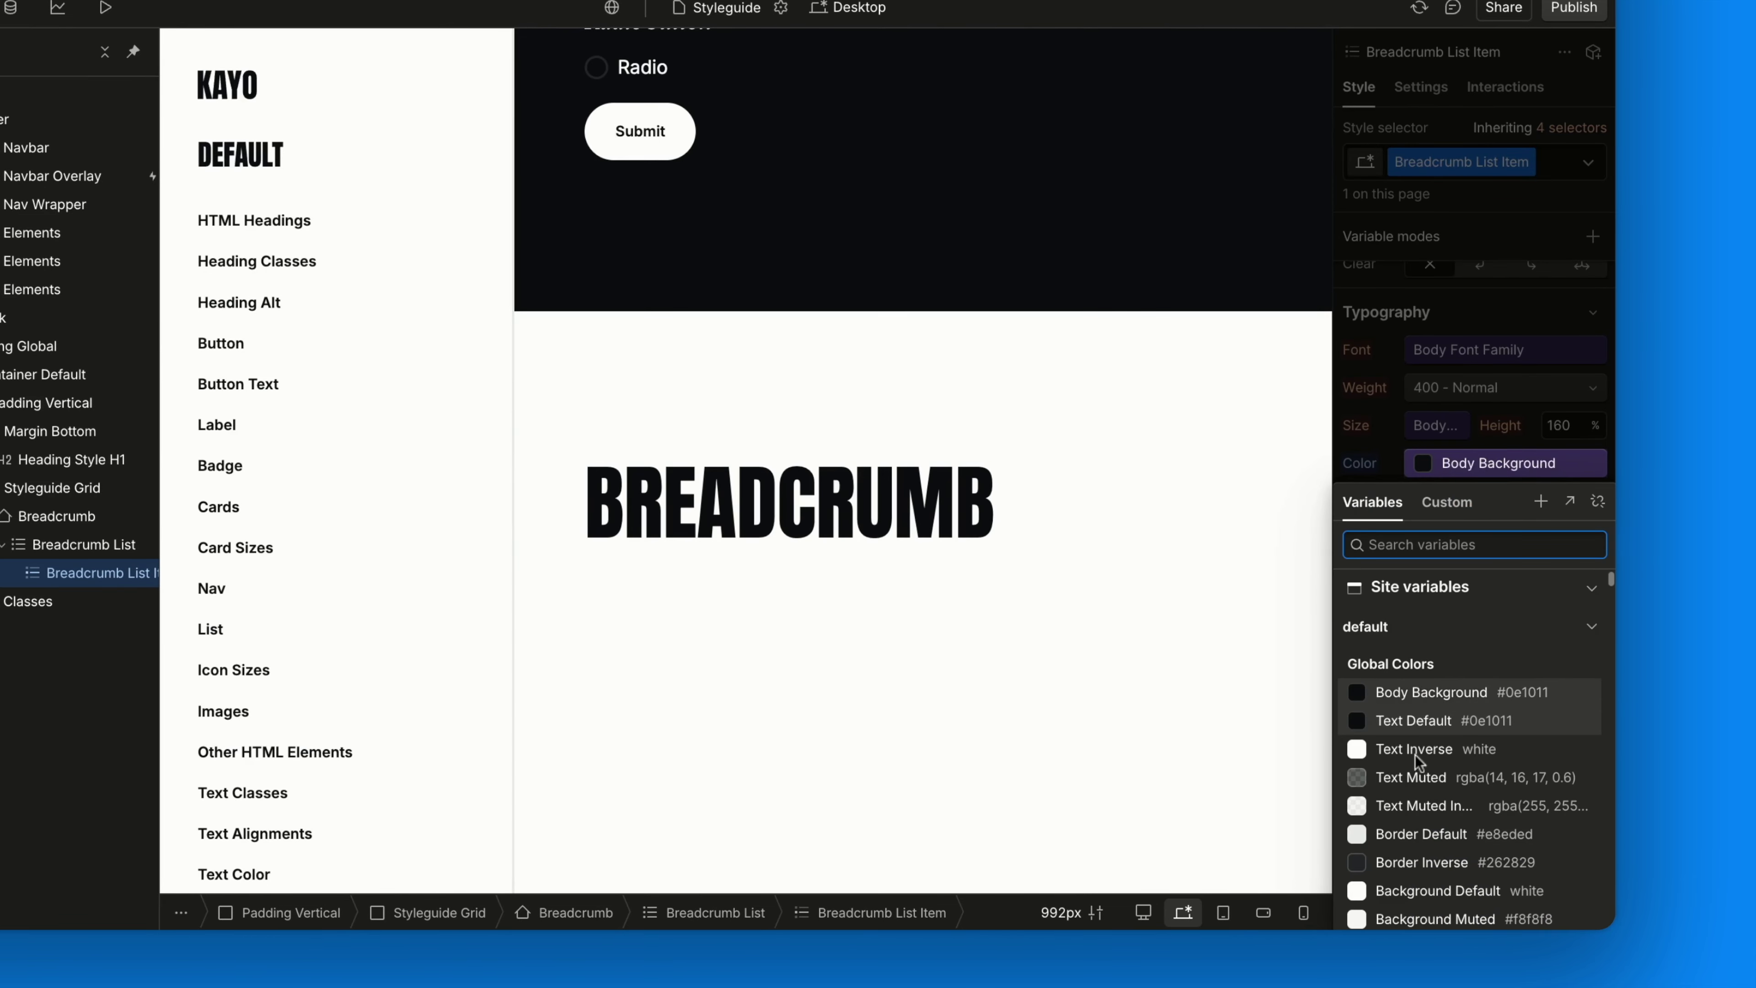
{"action": "left_click", "coordinate": [1414, 776]}
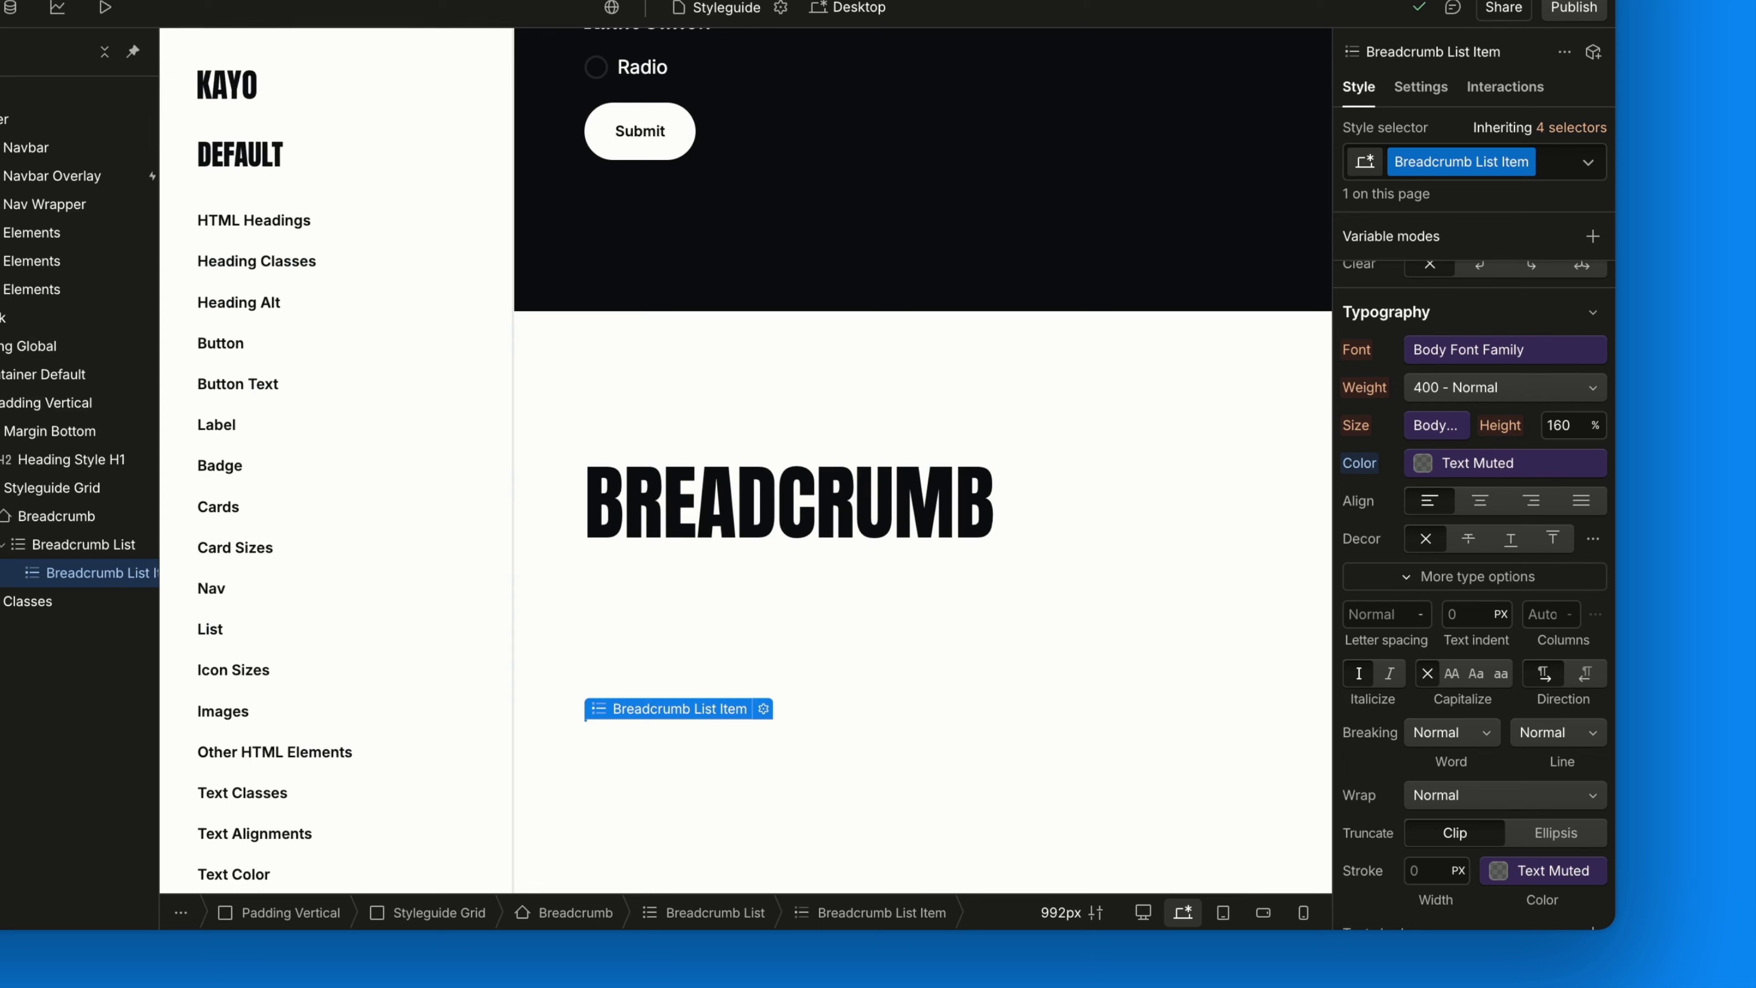
{"action": "scroll", "coordinate": [1344, 452], "scroll_direction": "down", "scroll_amount": 4}
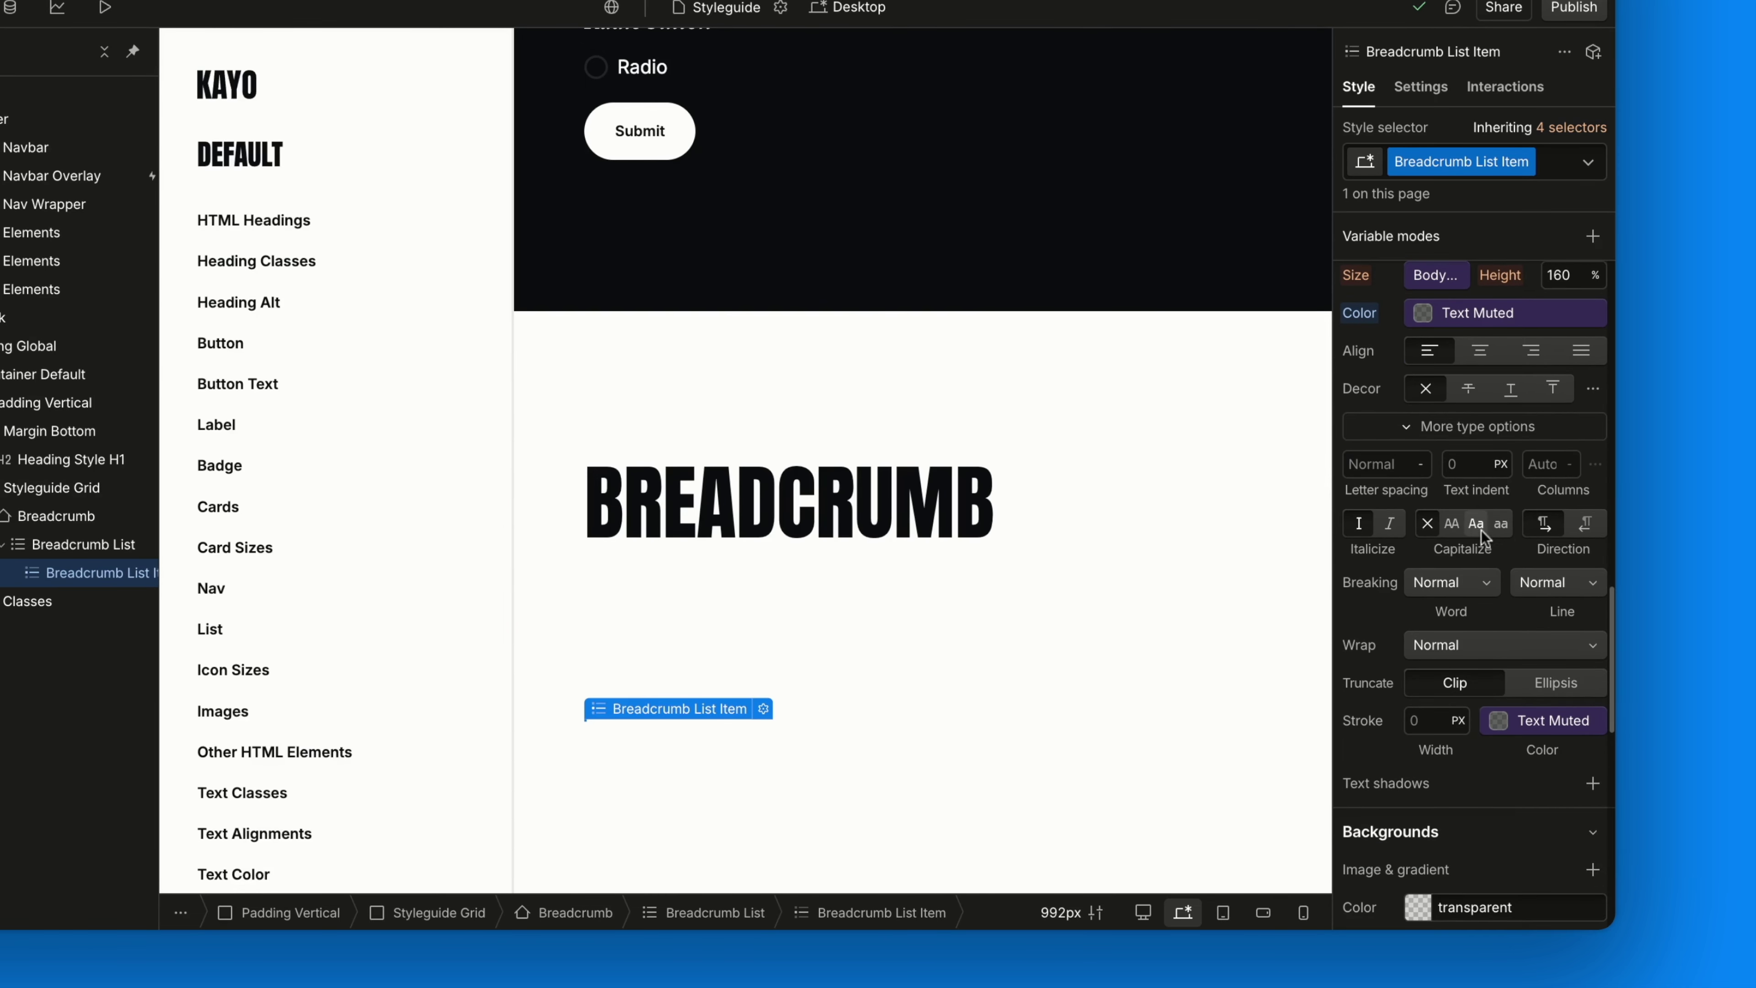
{"action": "left_click", "coordinate": [1477, 529]}
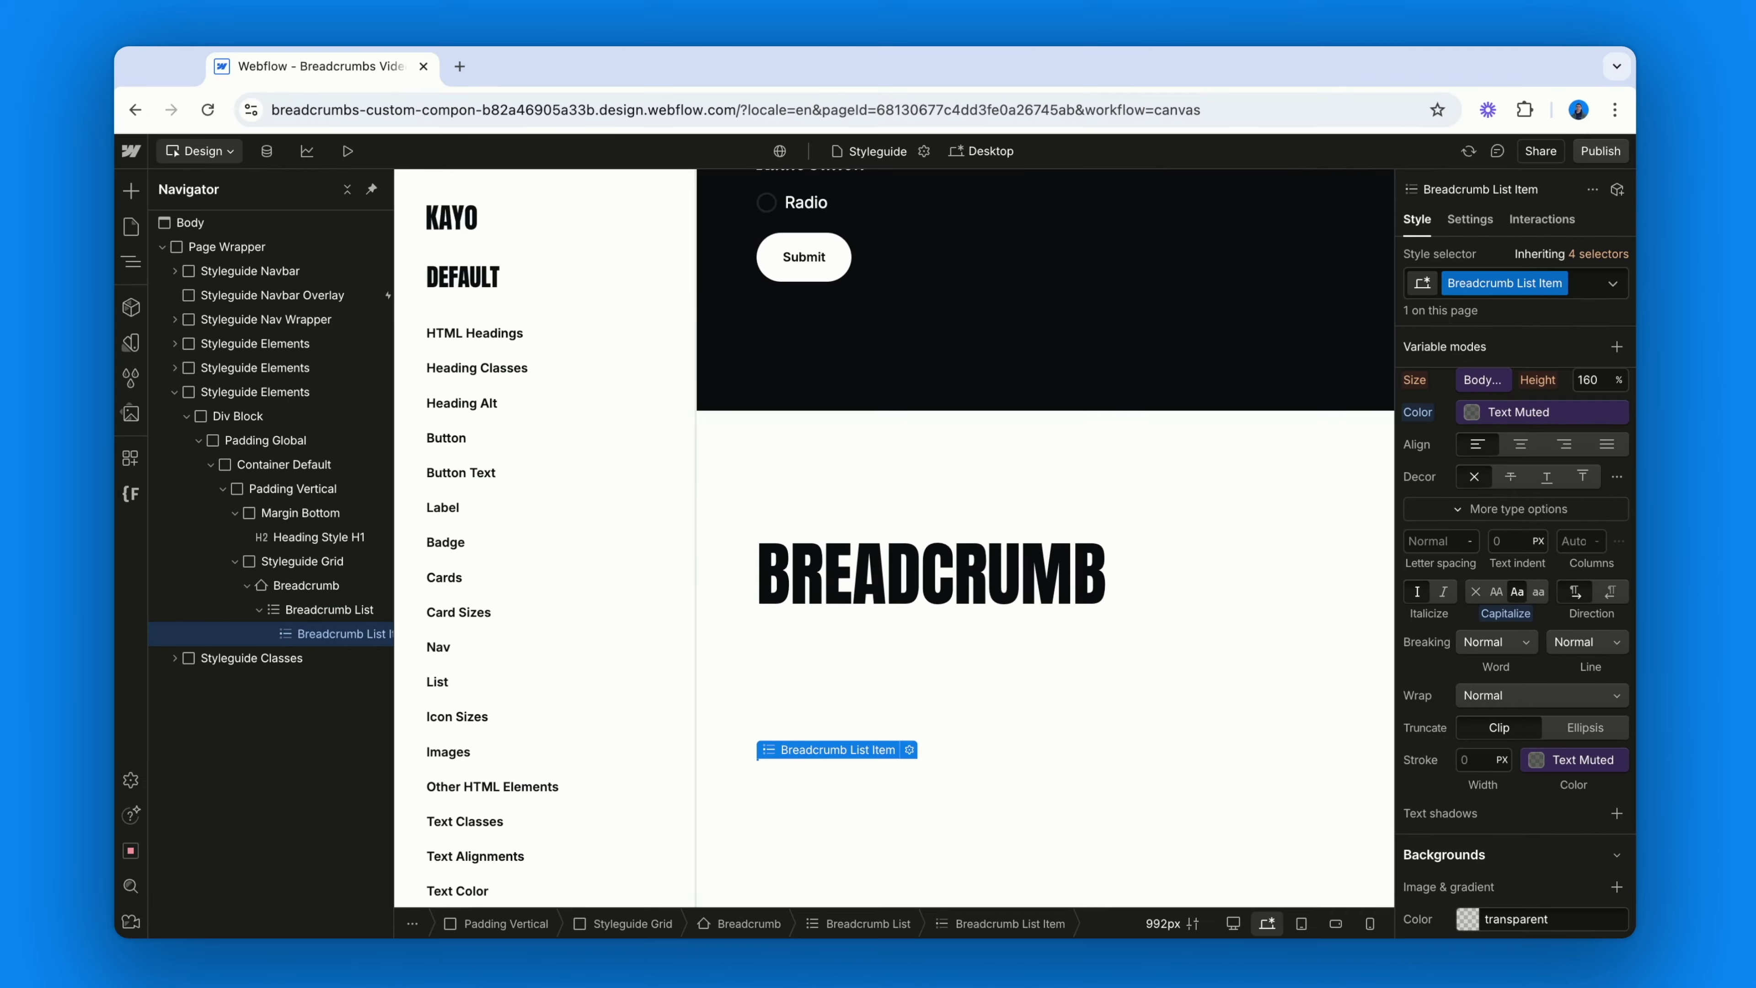
- Add a Text Link inside Breadcrumb List Item and give it a new class named Breadcrumb Link
{"action": "key", "text": "super+e"}
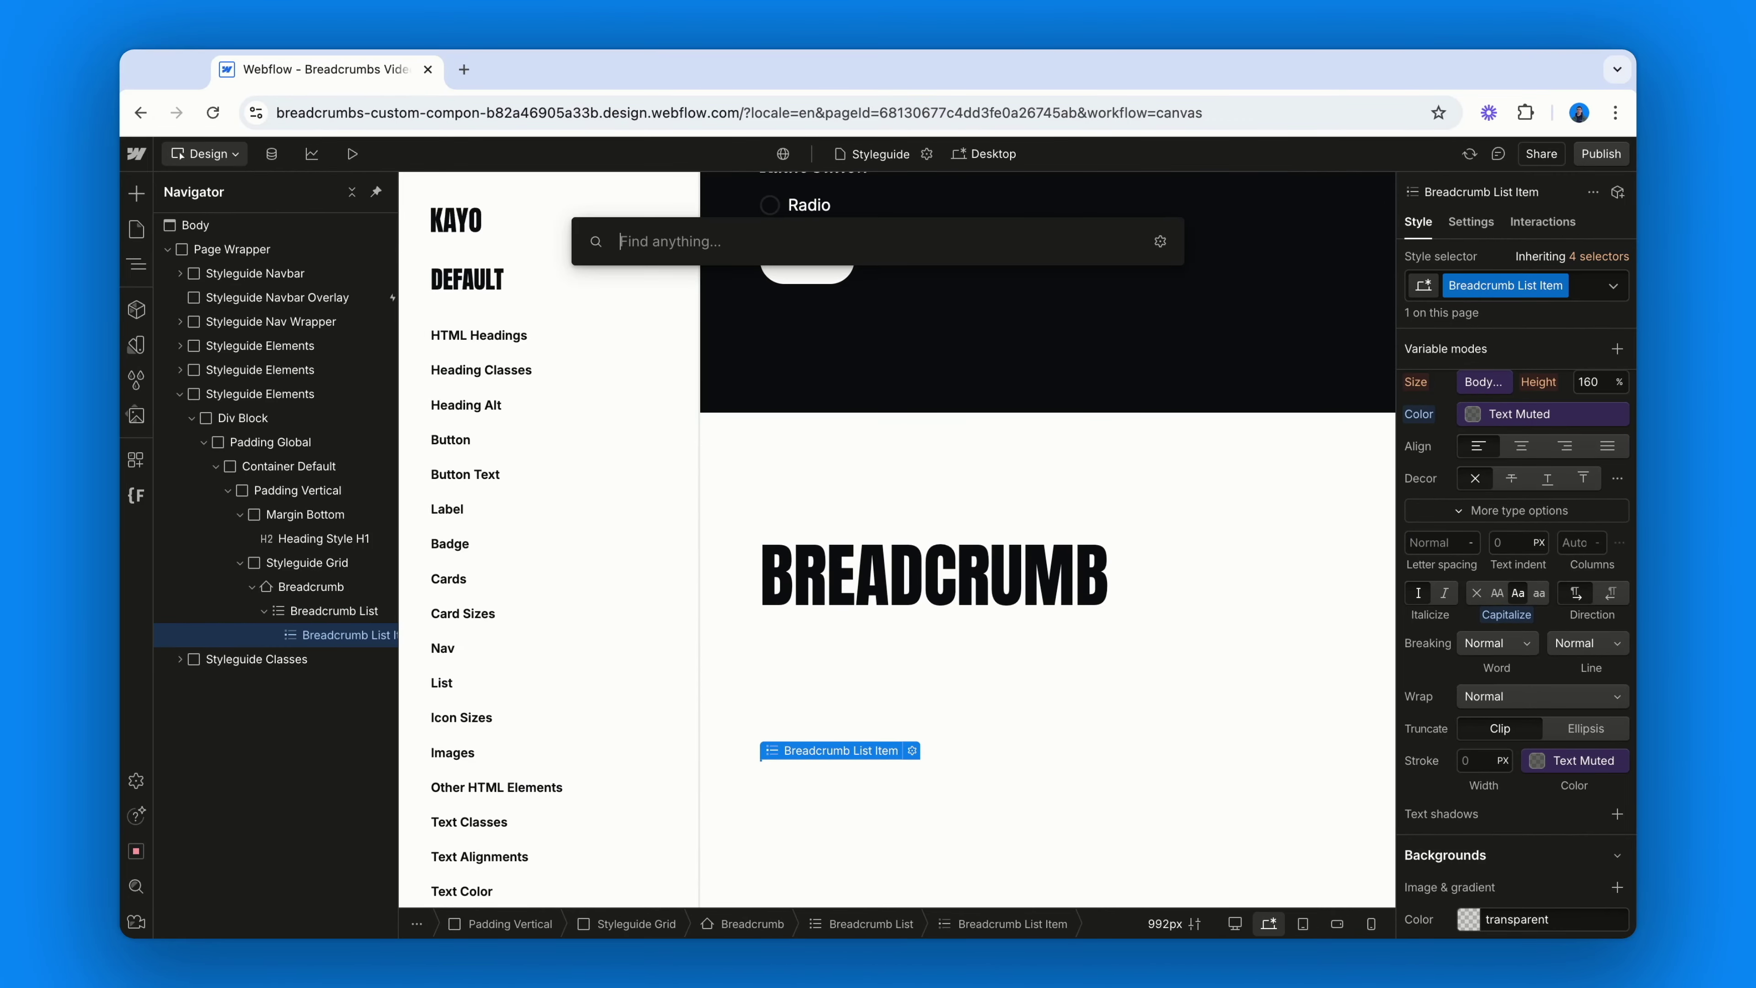
{"action": "type", "text": "link"}
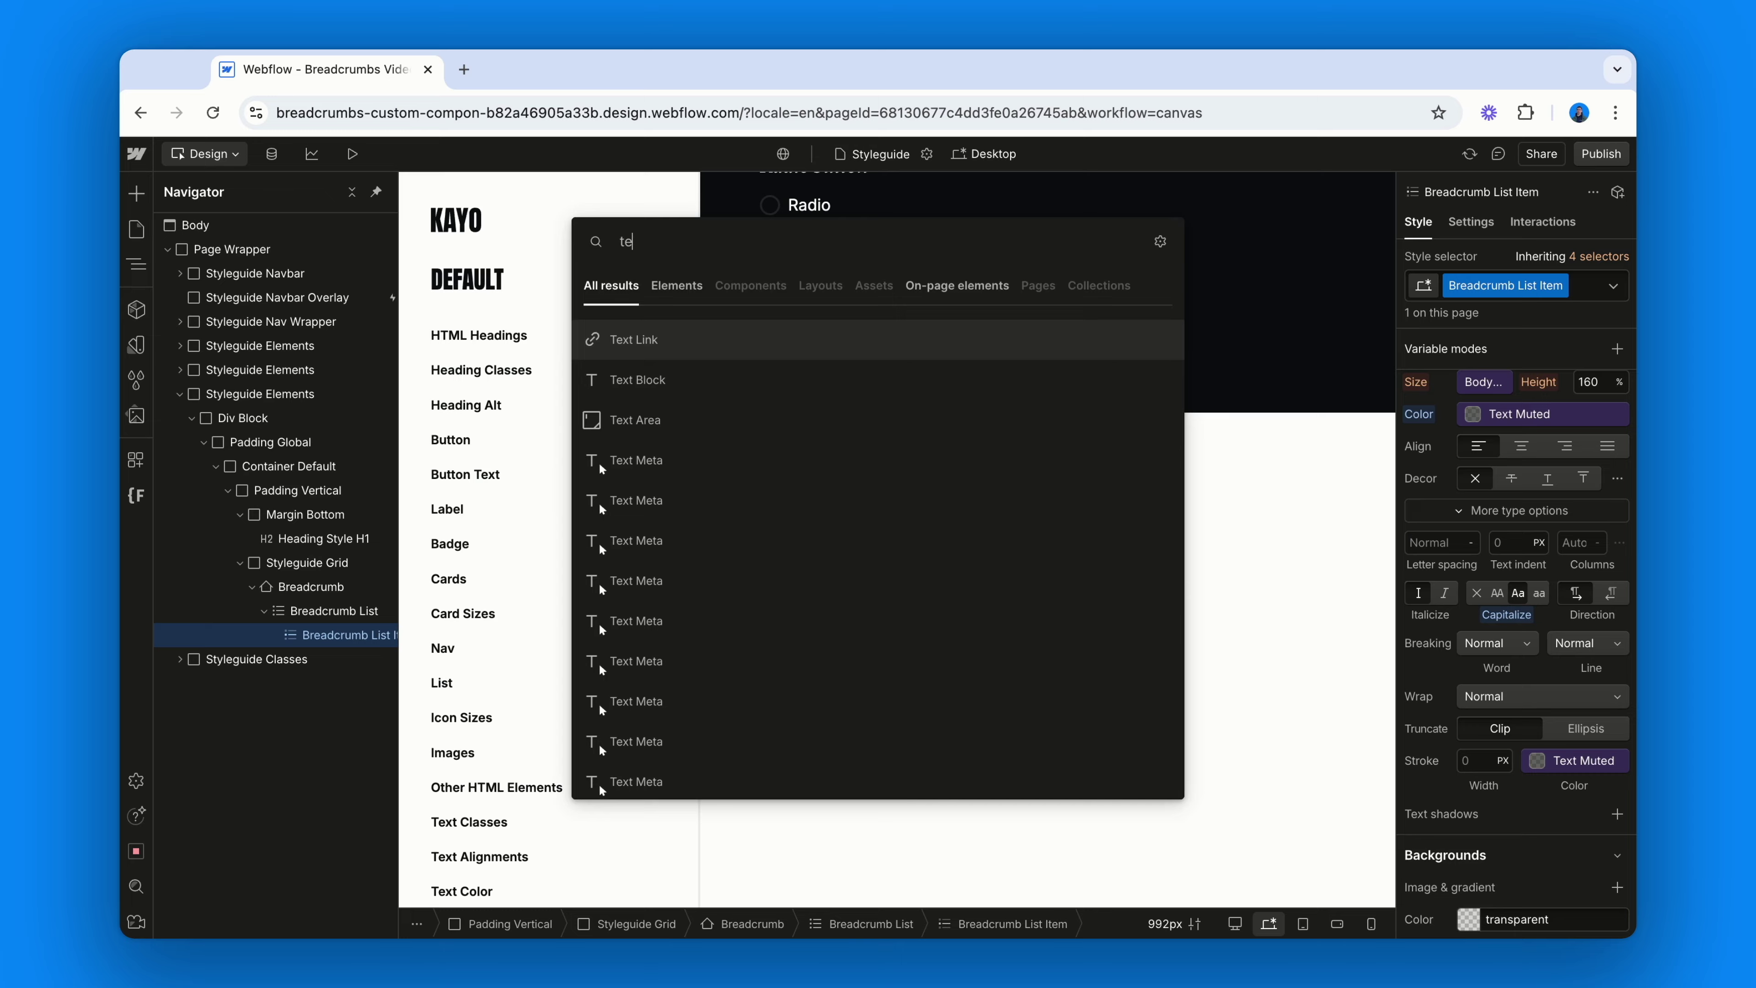
{"action": "key", "text": "Return"}
{"action": "key", "text": "super+Return"}
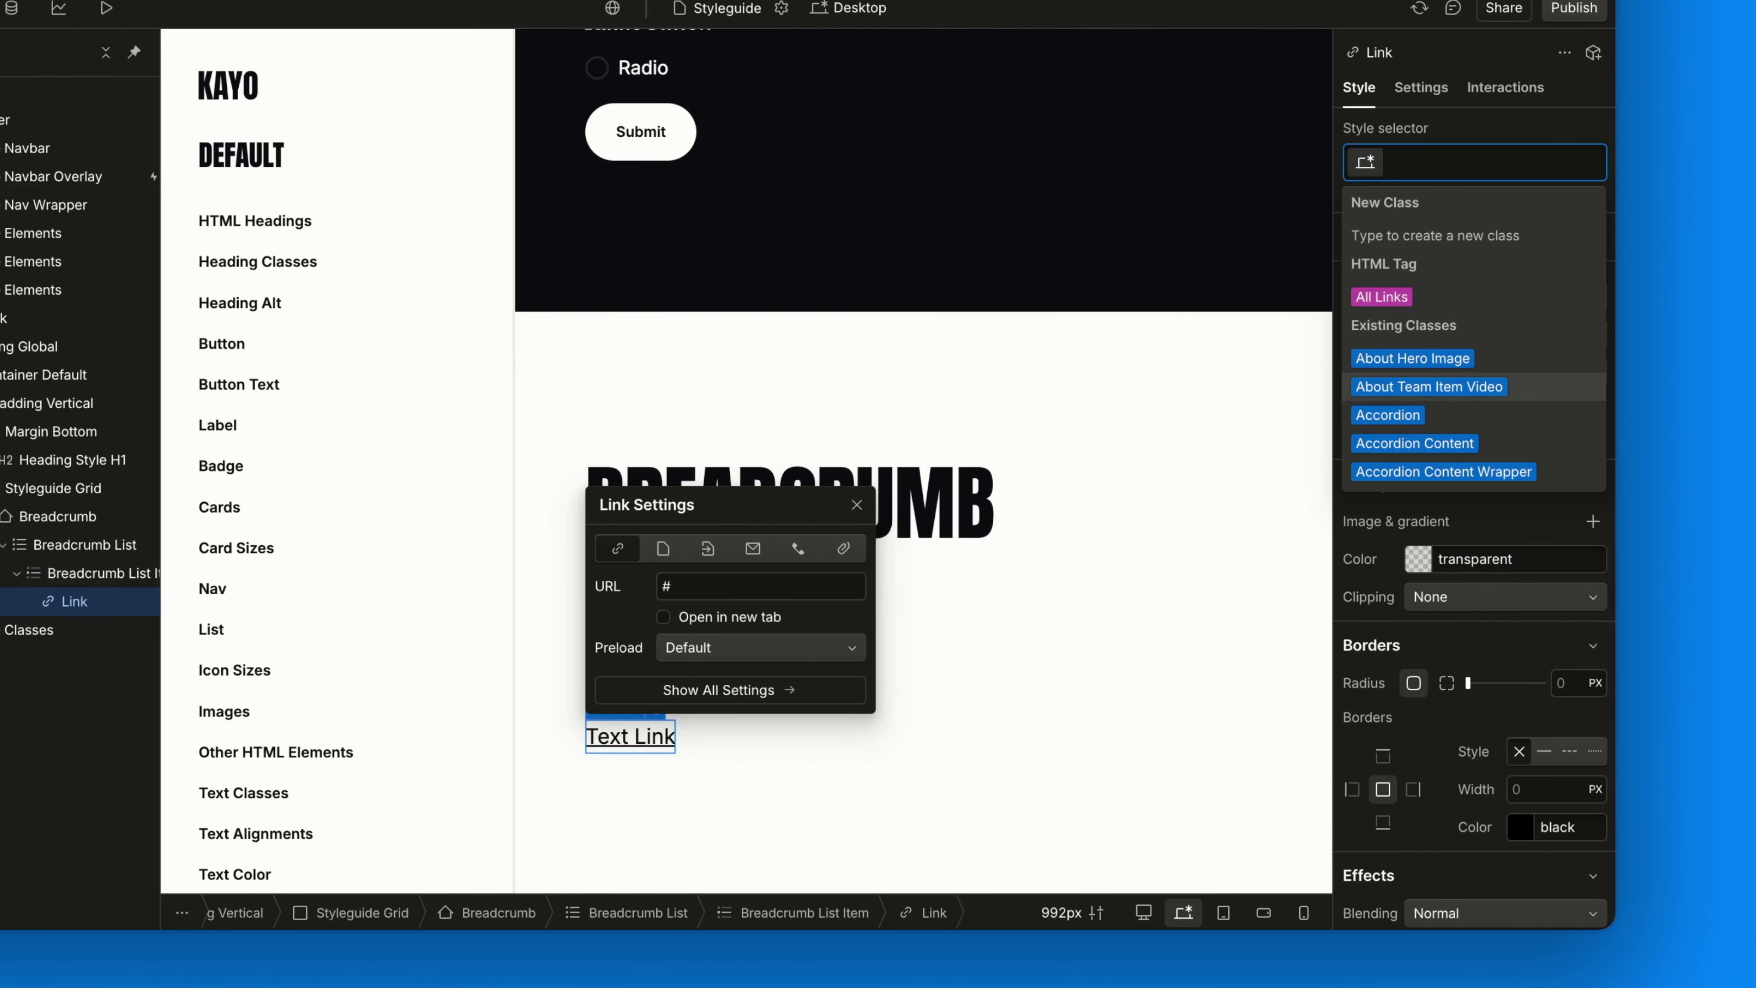
{"action": "type", "text": "Breadcrumb Link"}
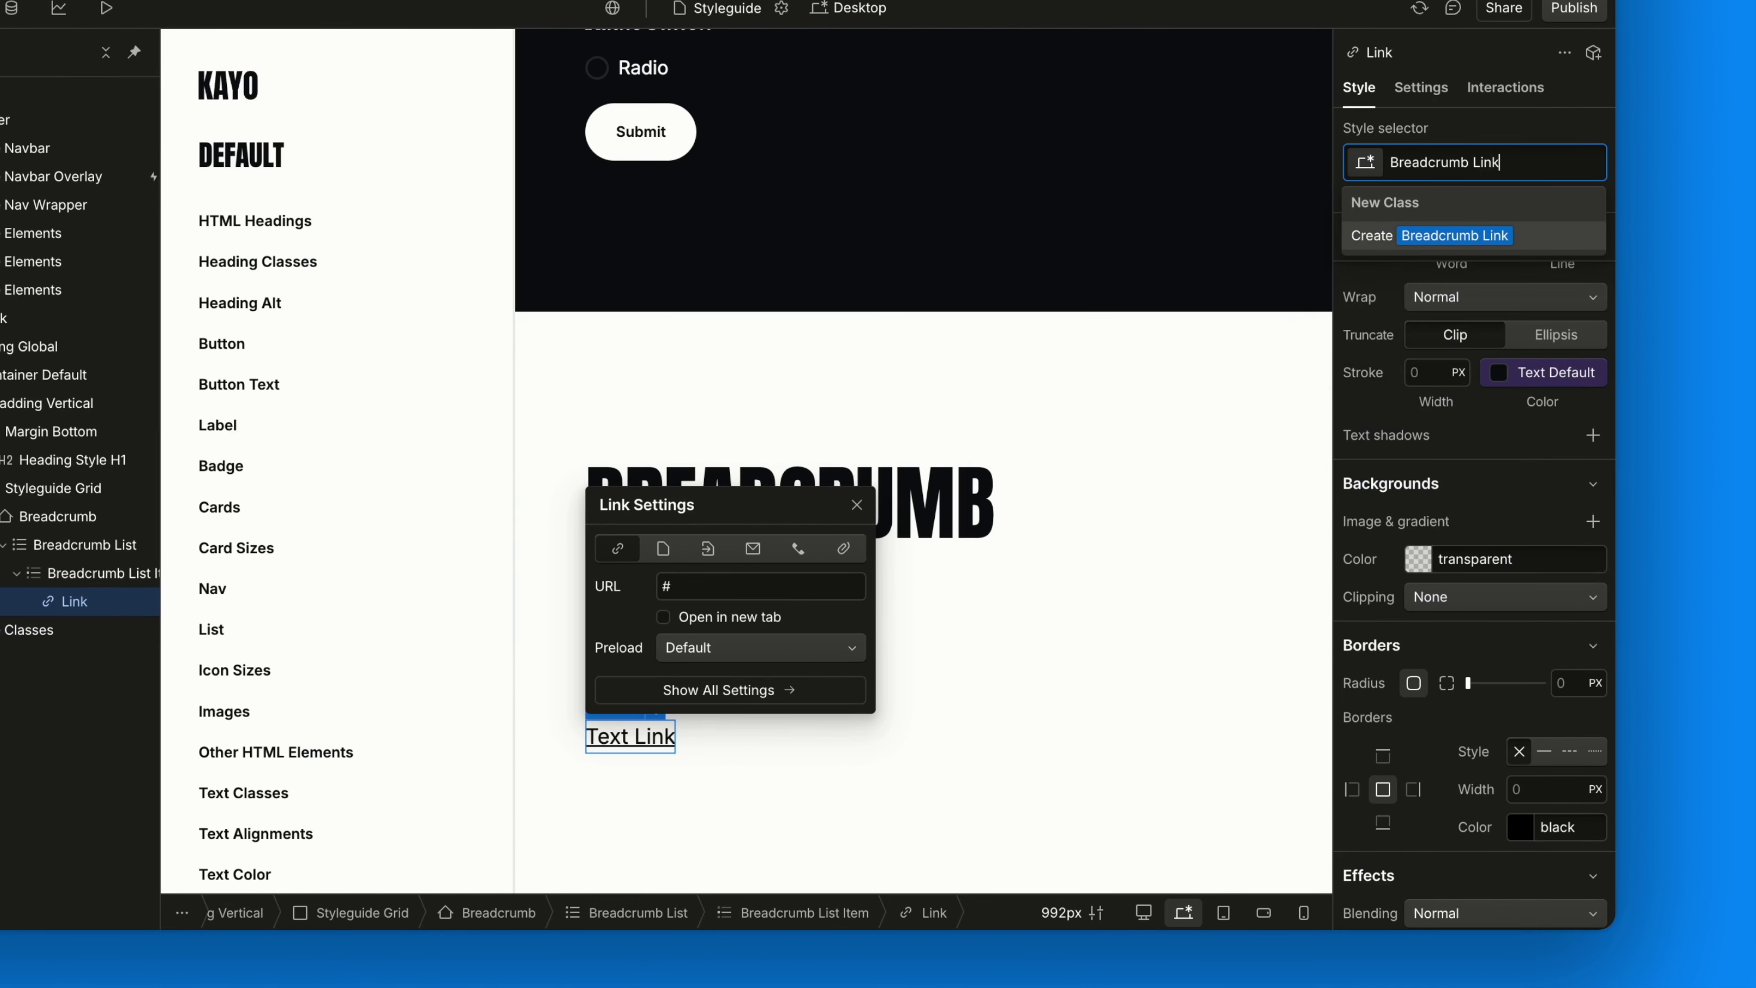
{"action": "key", "text": "Return"}
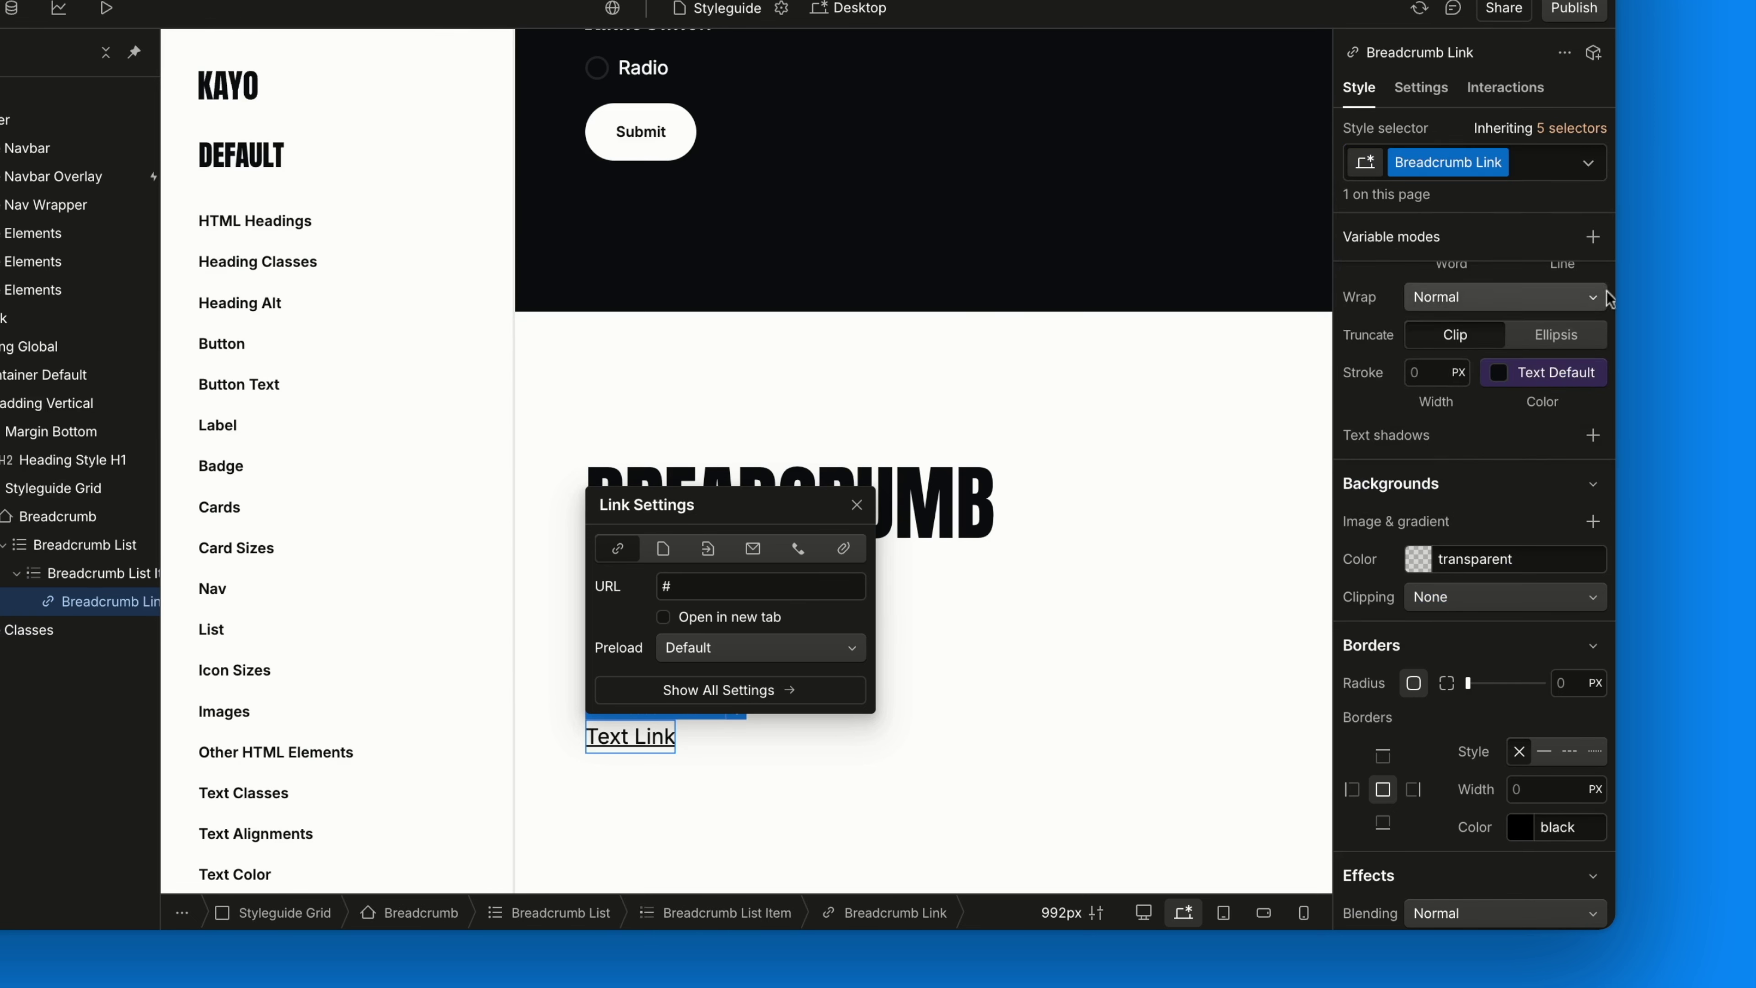
- Set Breadcrumb Link's text color to the Text Muted variable and remove its underline decoration
{"action": "scroll", "coordinate": [1434, 337], "scroll_direction": "up", "scroll_amount": 5}
{"action": "scroll", "coordinate": [1414, 351], "scroll_direction": "up", "scroll_amount": 3}
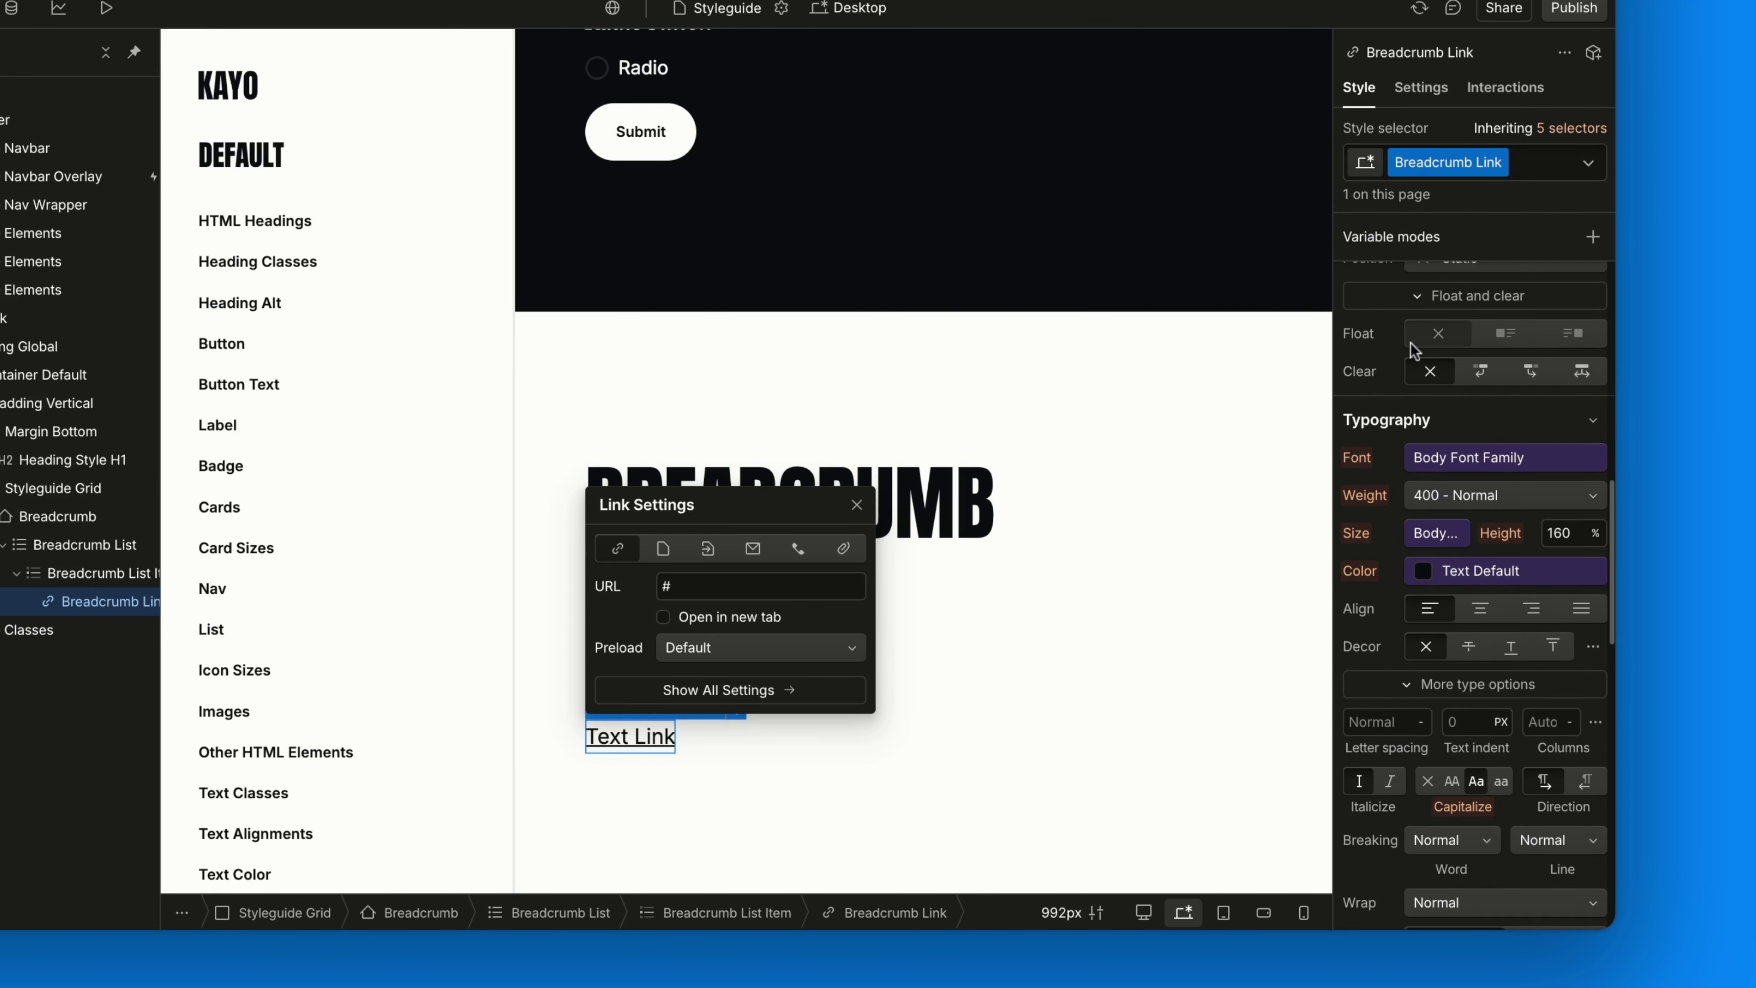
{"action": "left_click", "coordinate": [1431, 570]}
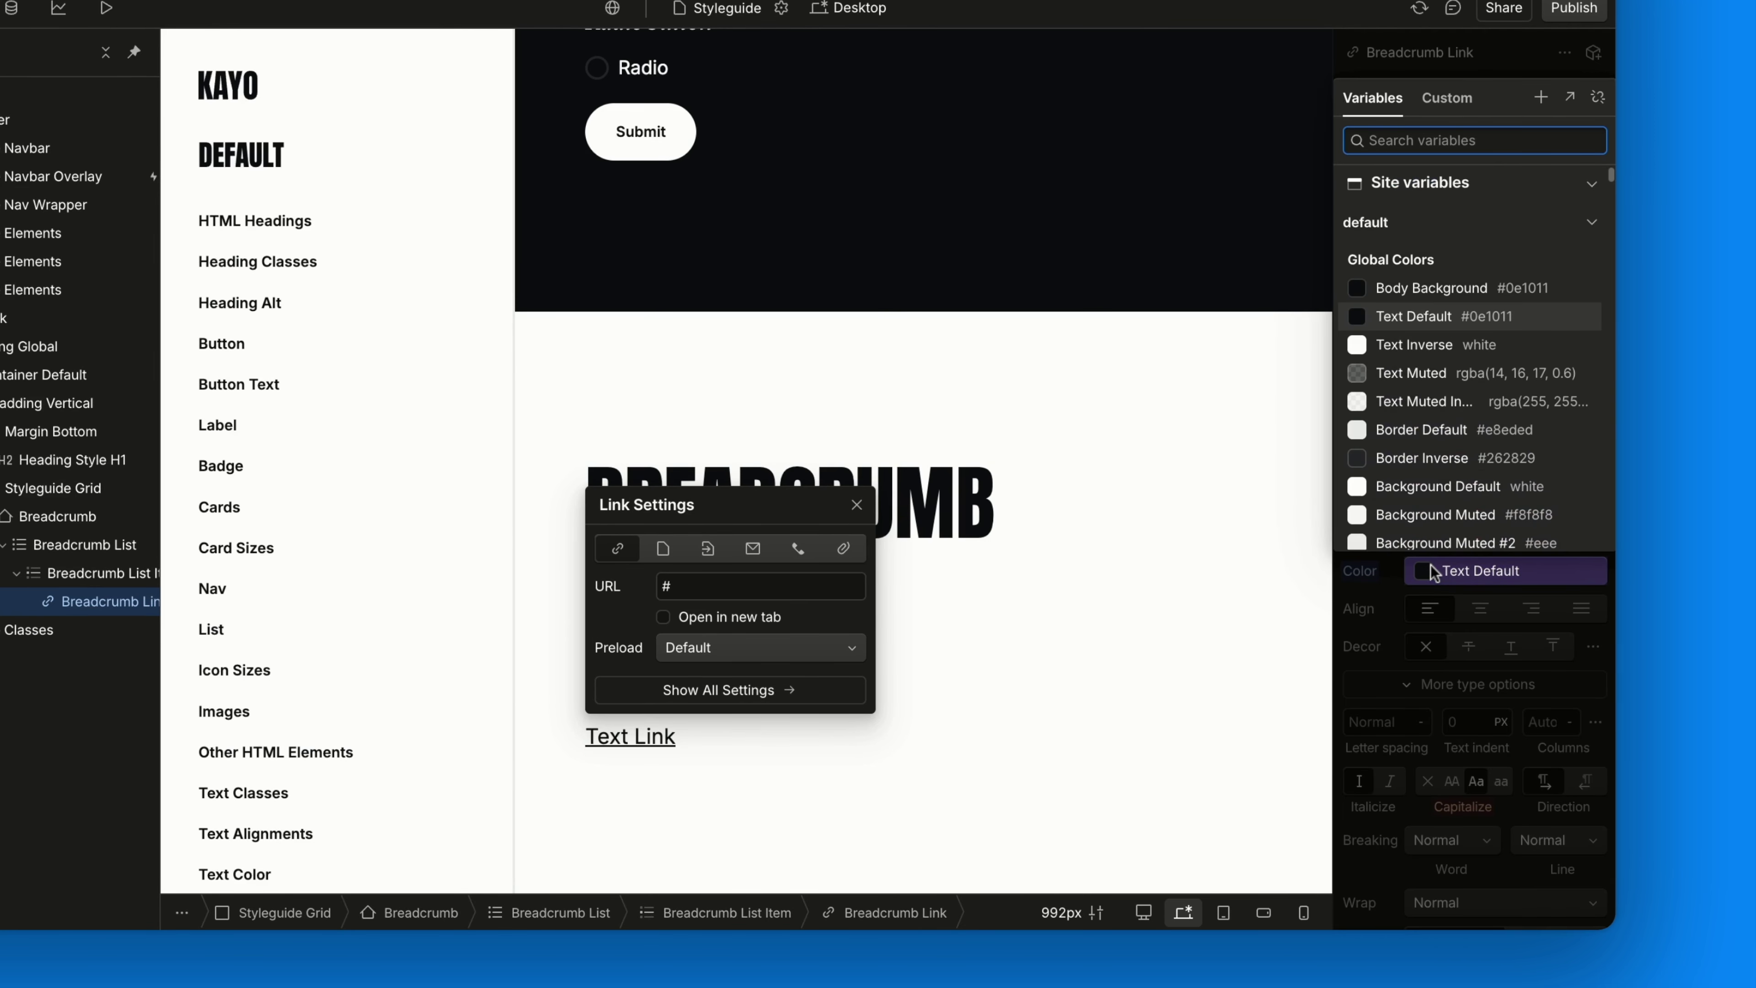
{"action": "left_click", "coordinate": [1416, 373]}
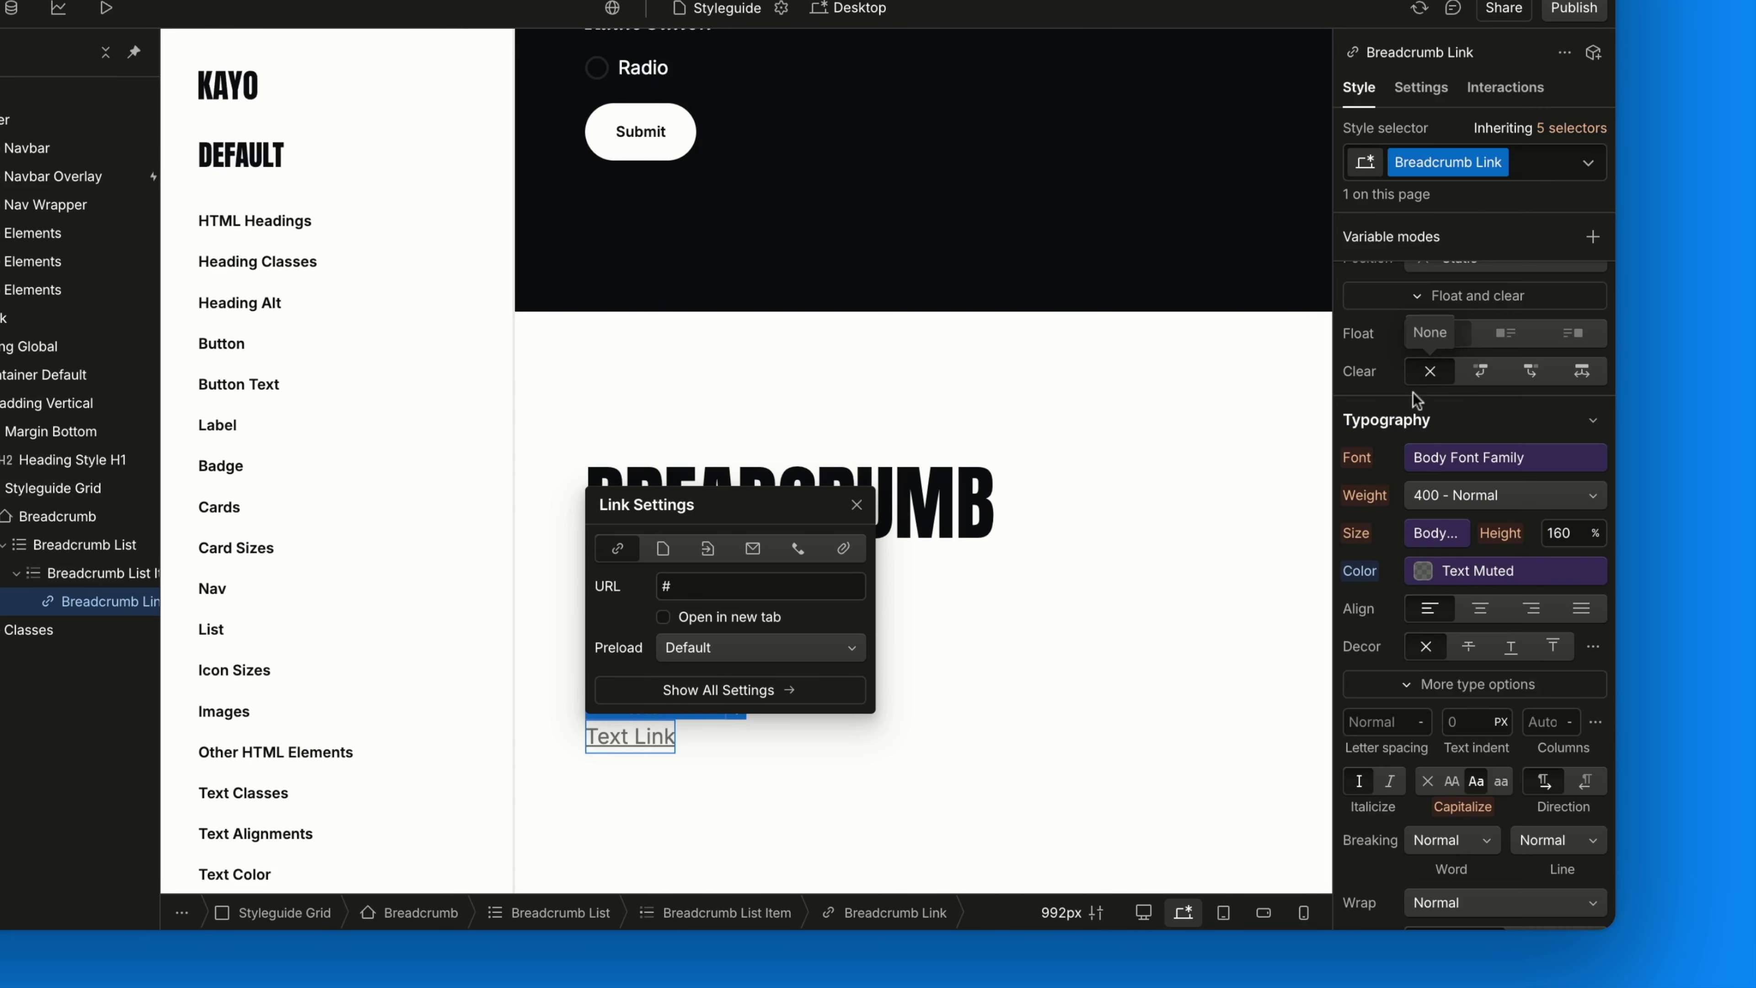
{"action": "scroll", "coordinate": [1419, 661], "scroll_direction": "down", "scroll_amount": 3}
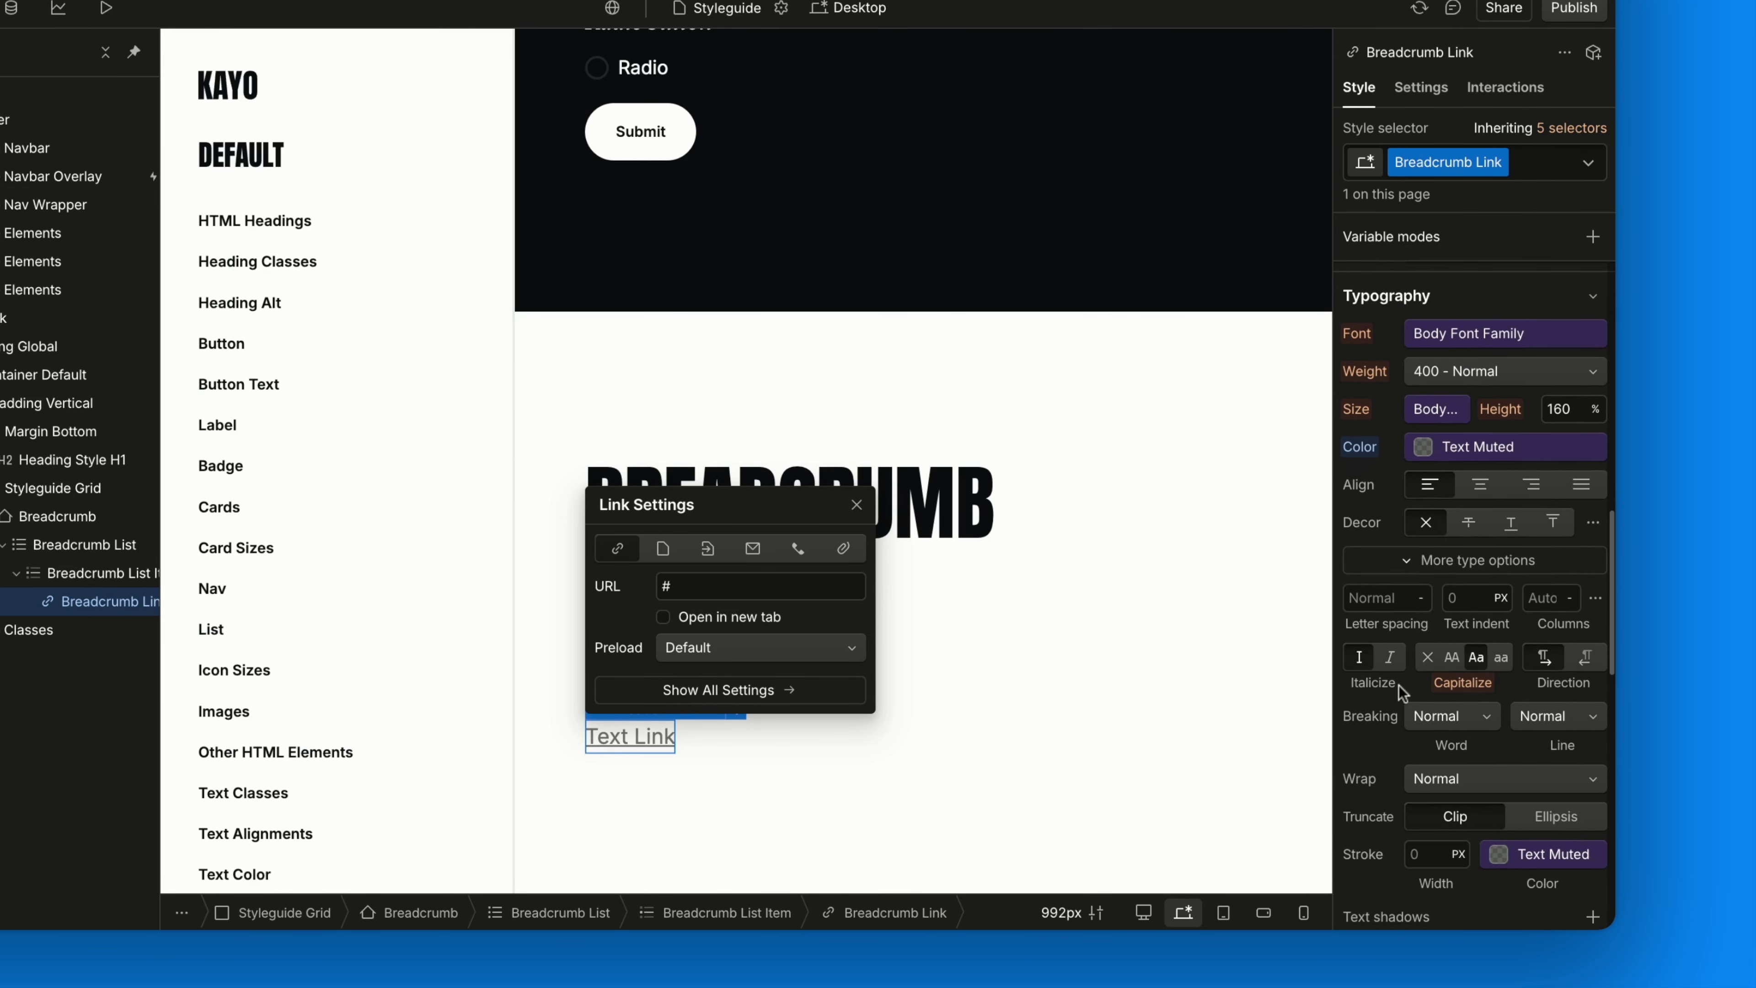
{"action": "left_click", "coordinate": [1425, 525]}
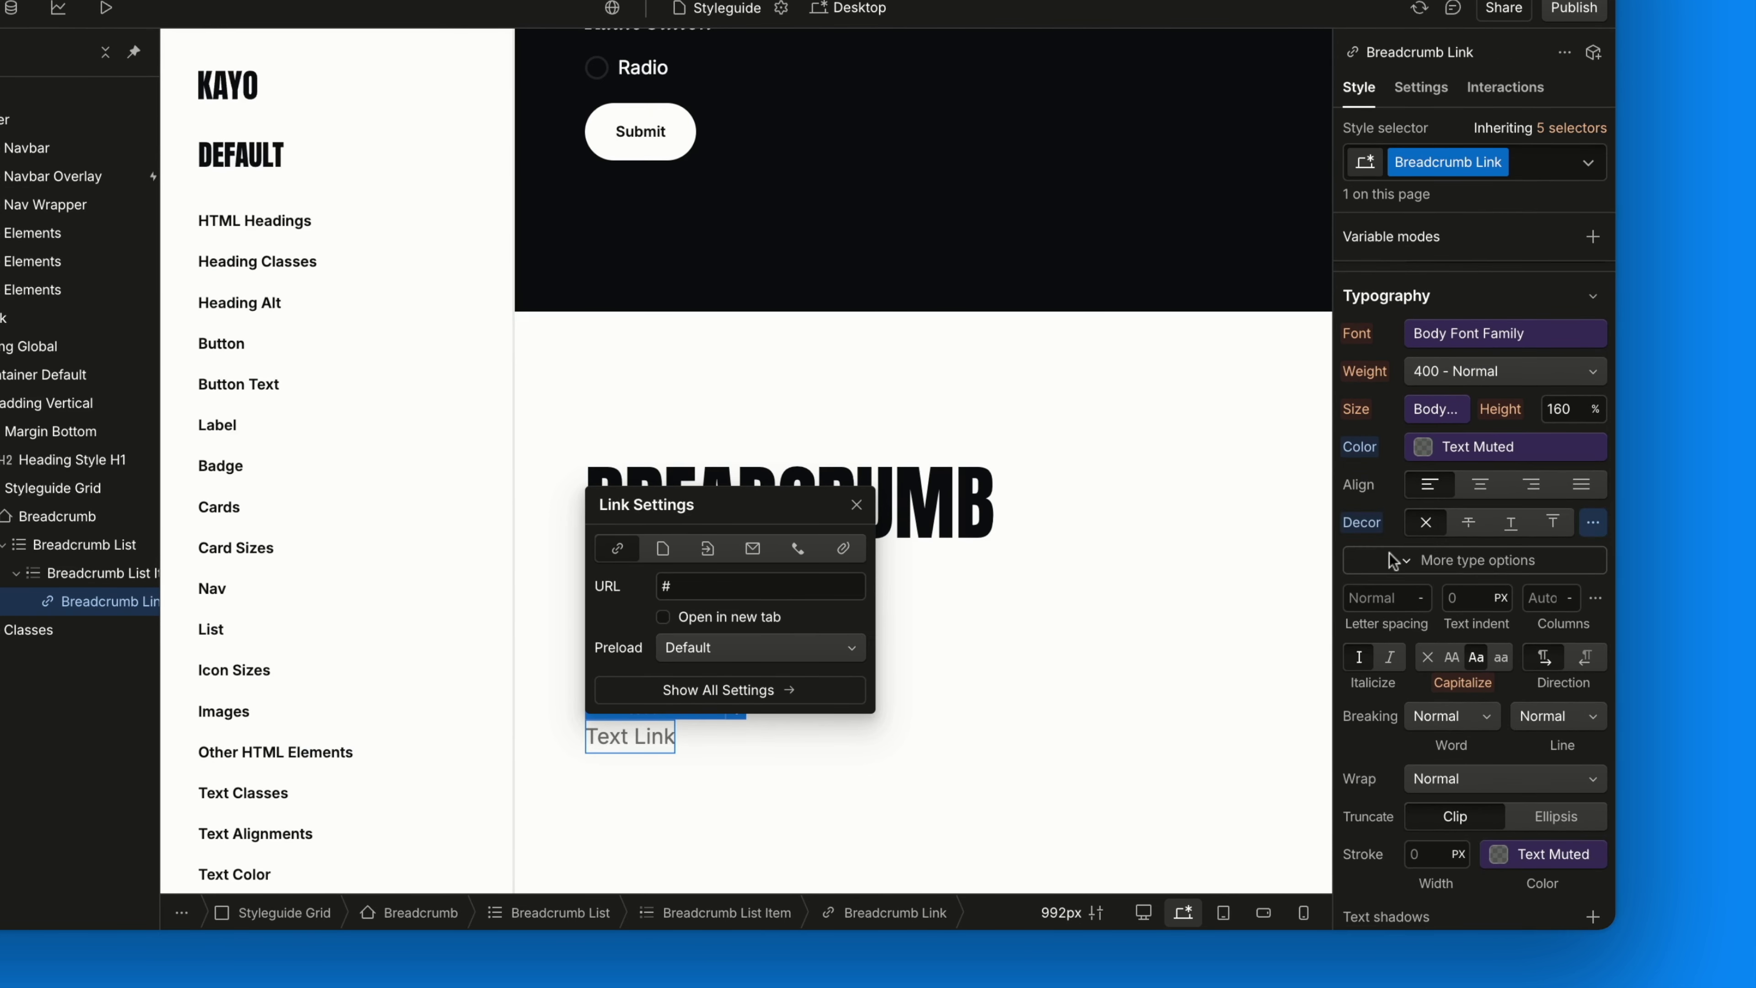
- Change the breadcrumb link's text to Home and link it to the Home page
{"action": "left_click", "coordinate": [637, 750]}
{"action": "double_click", "coordinate": [637, 750]}
{"action": "type", "text": "Home"}
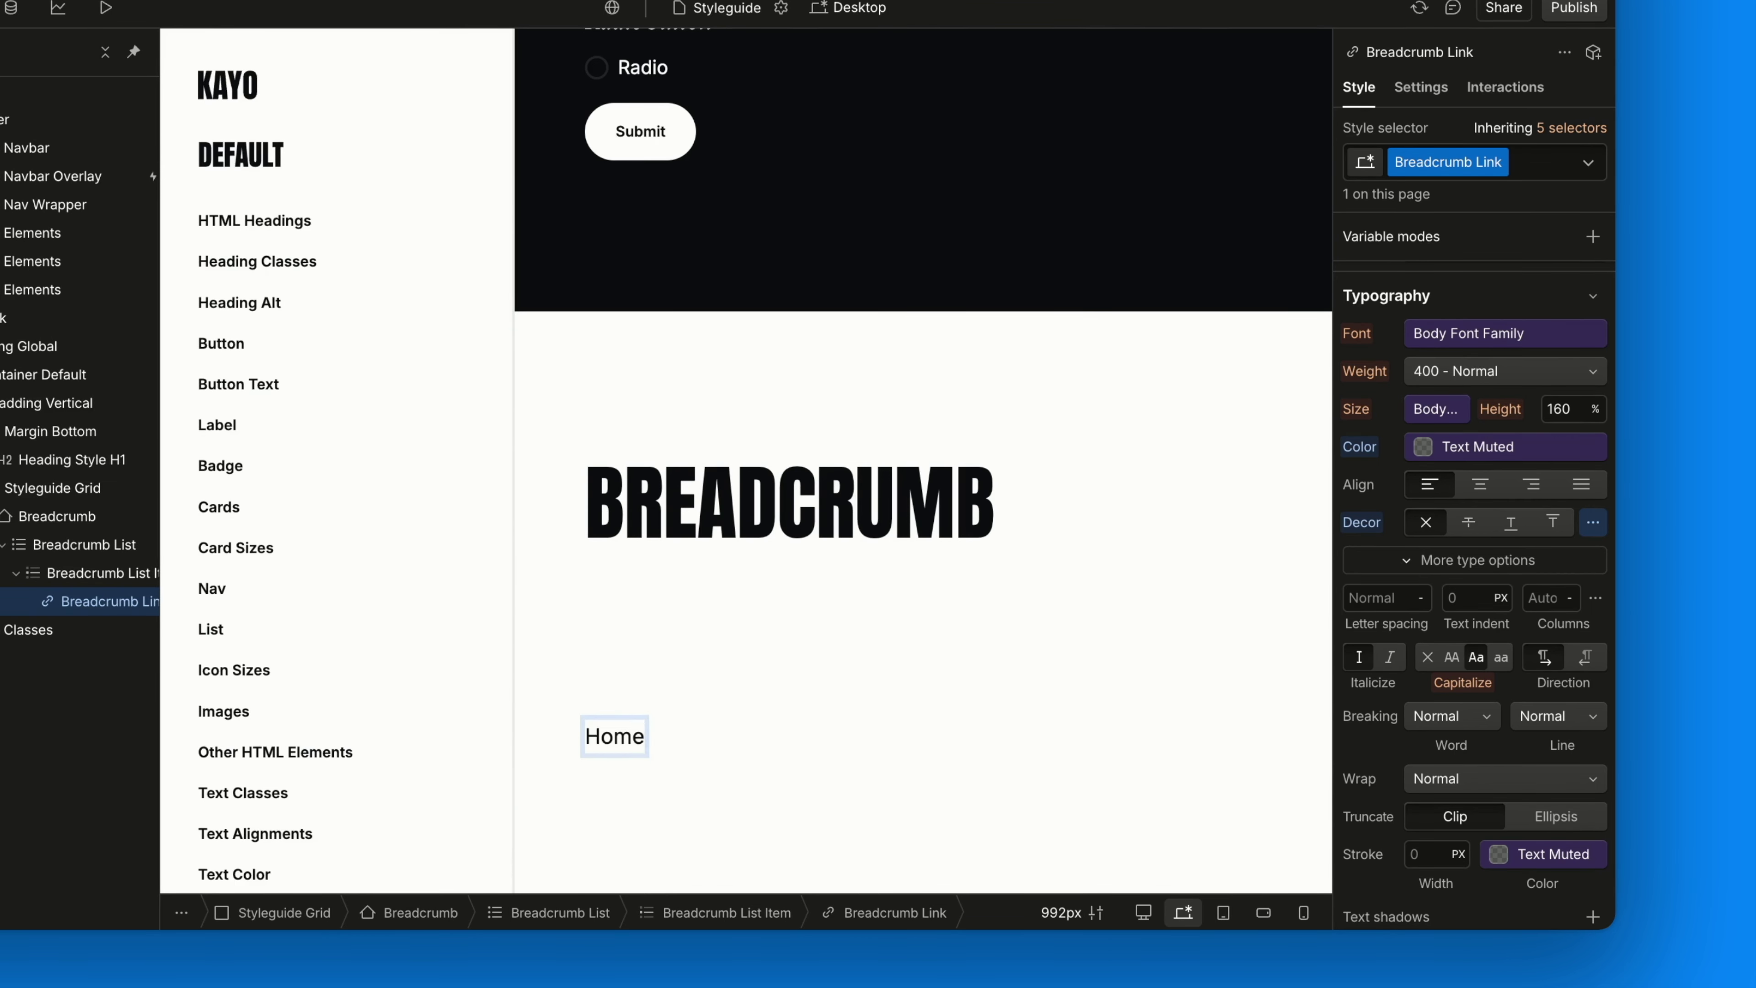
{"action": "left_click", "coordinate": [1423, 92]}
{"action": "left_click", "coordinate": [1408, 351]}
{"action": "left_click", "coordinate": [1439, 391]}
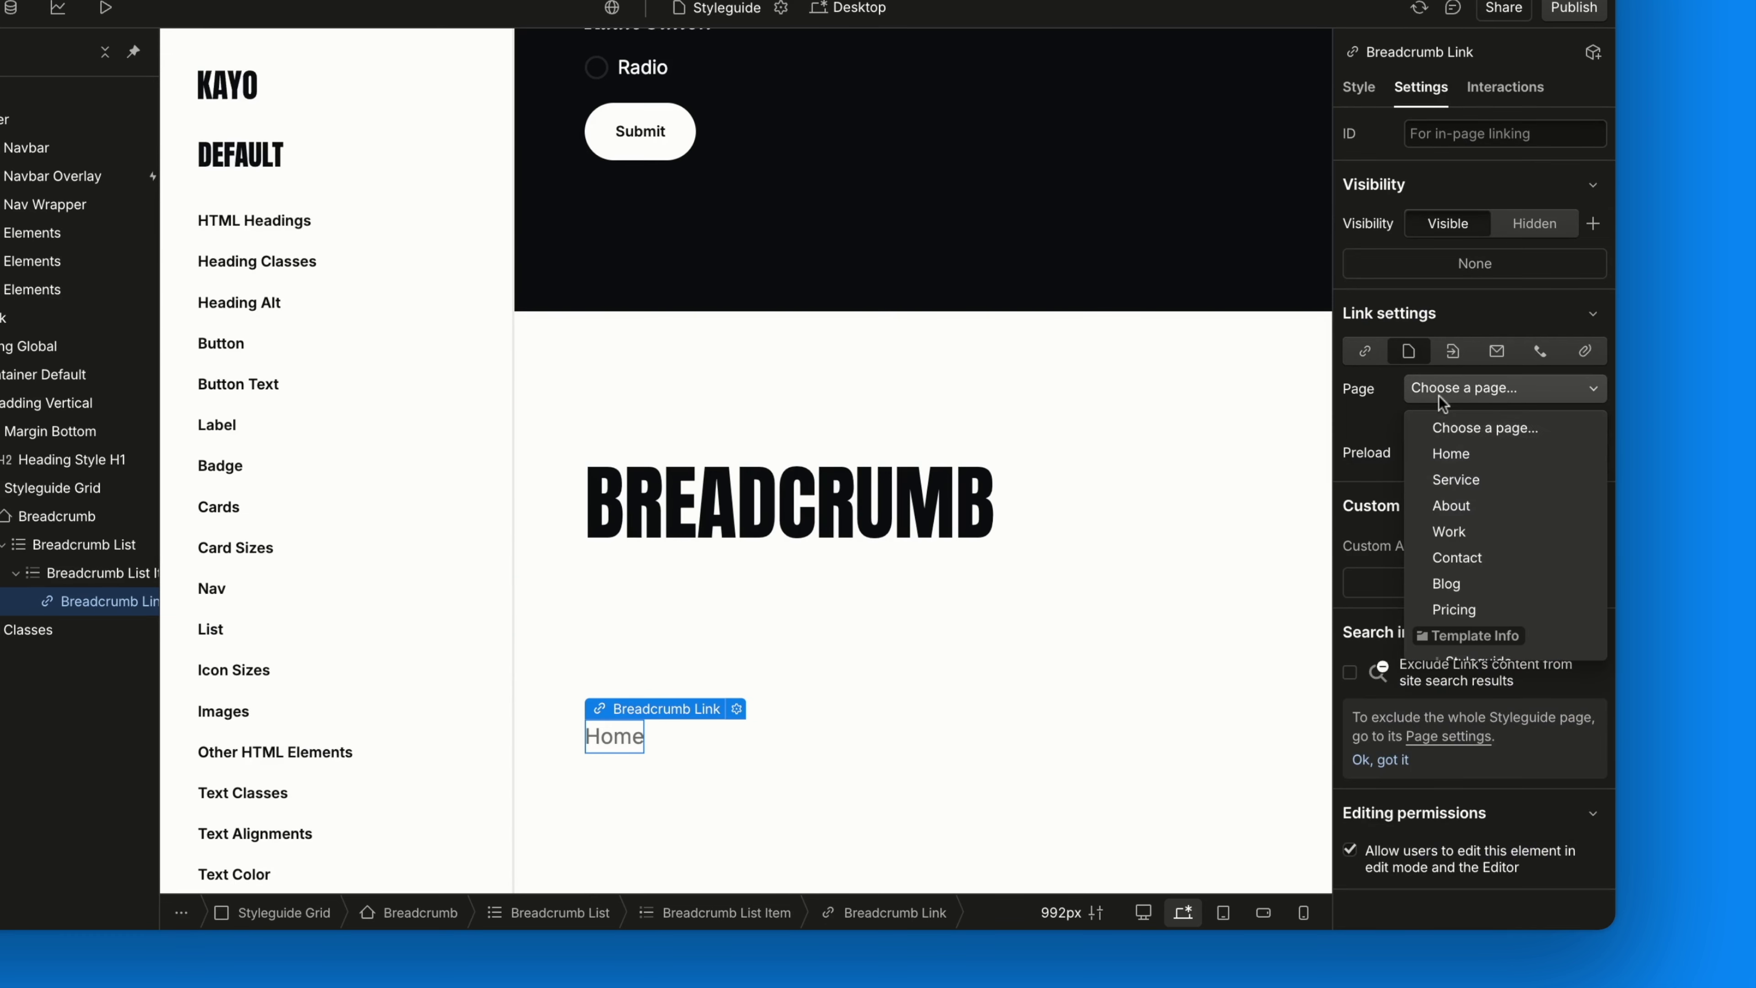
{"action": "left_click", "coordinate": [1443, 455]}
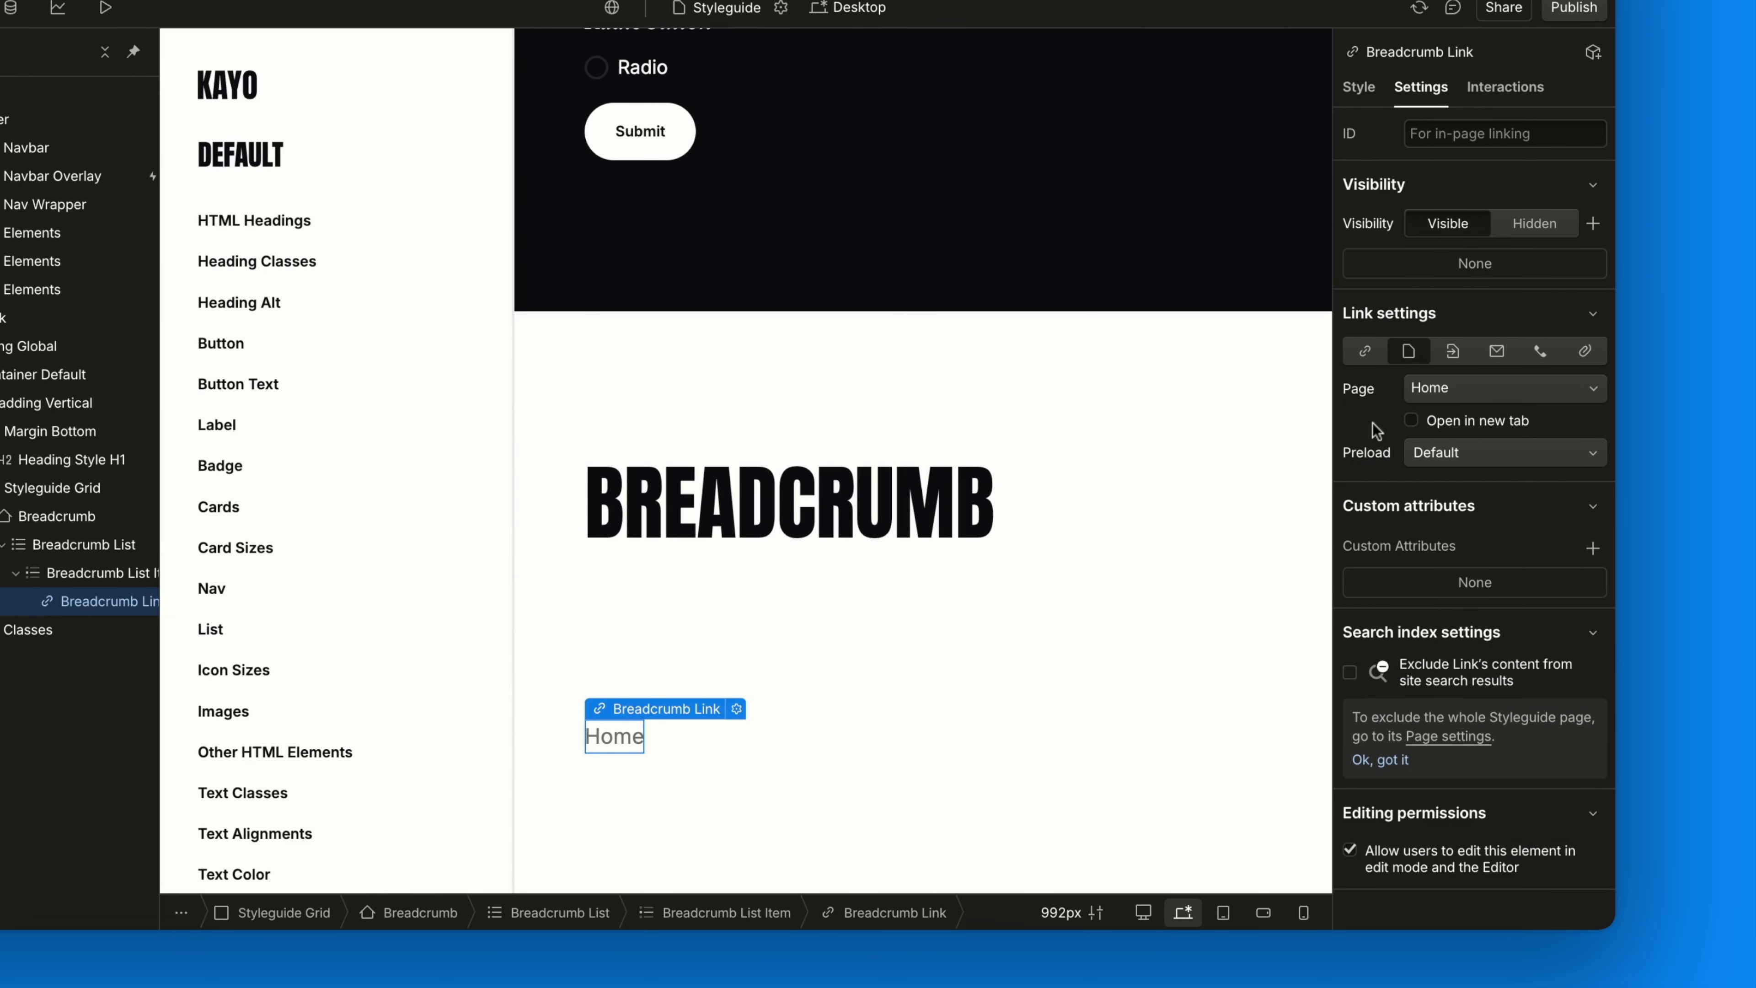
- Point Breadcrumb Link to the Styleguide page so its Current state can be styled
{"action": "left_click", "coordinate": [1449, 394]}
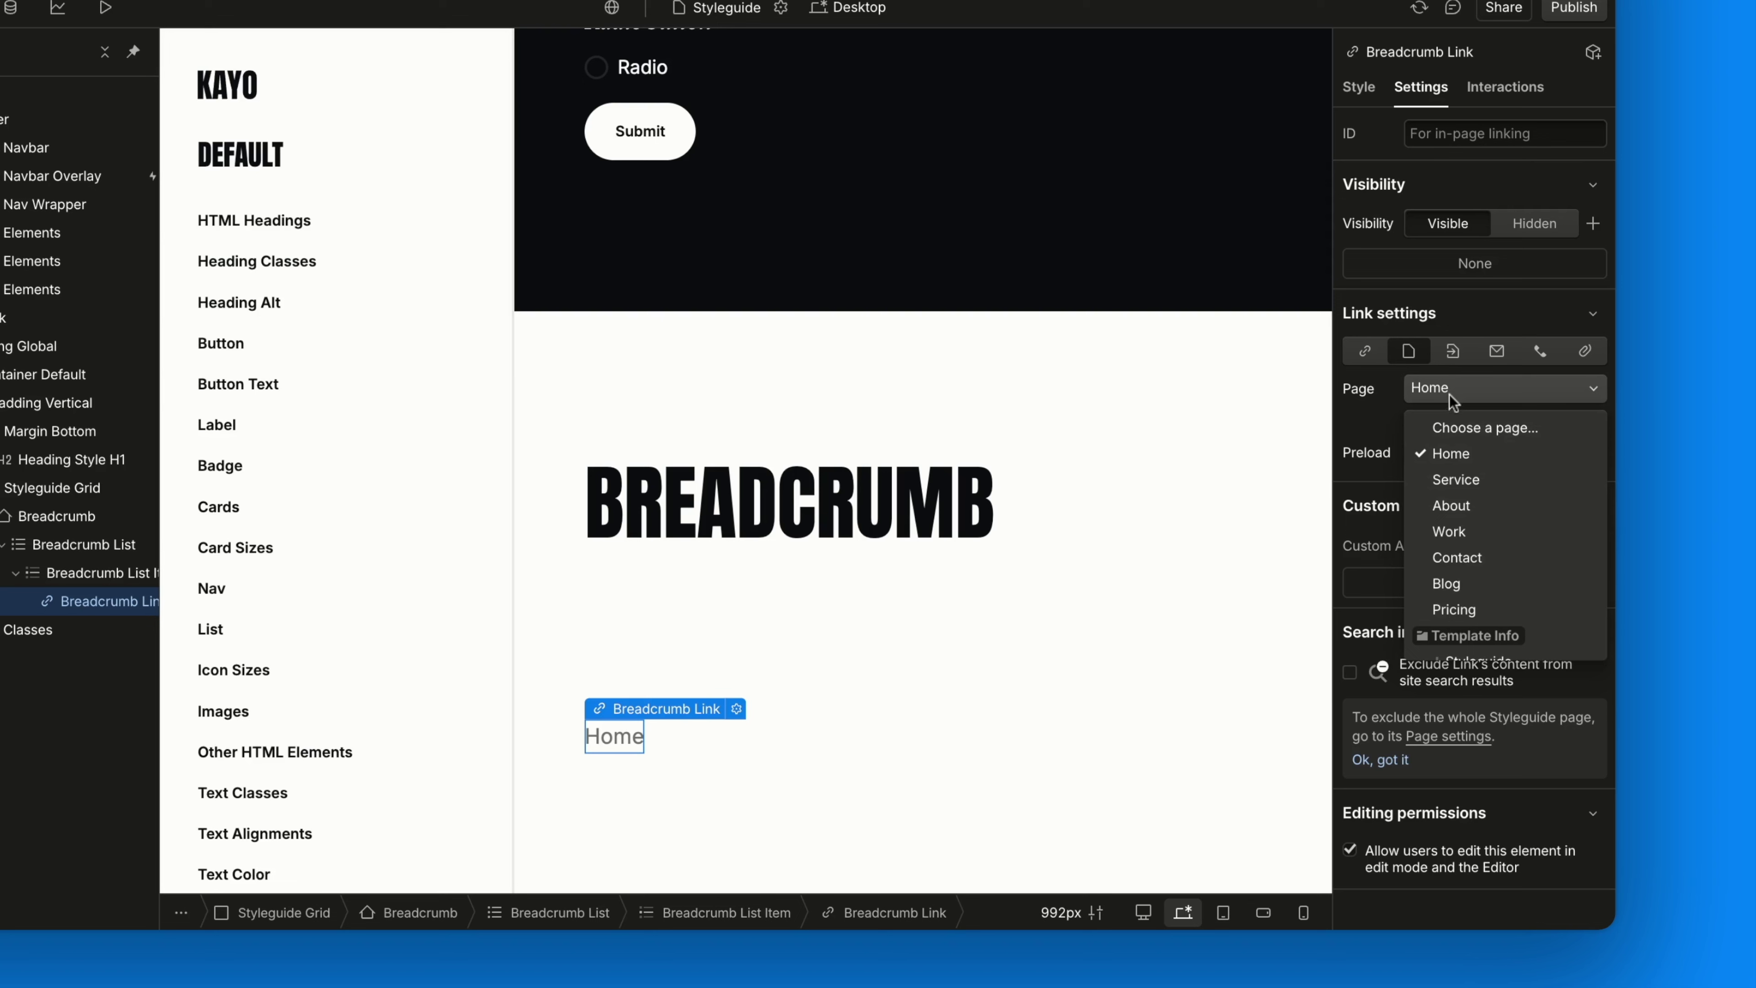
{"action": "scroll", "coordinate": [1455, 539], "scroll_direction": "down", "scroll_amount": 3}
{"action": "left_click", "coordinate": [1476, 564]}
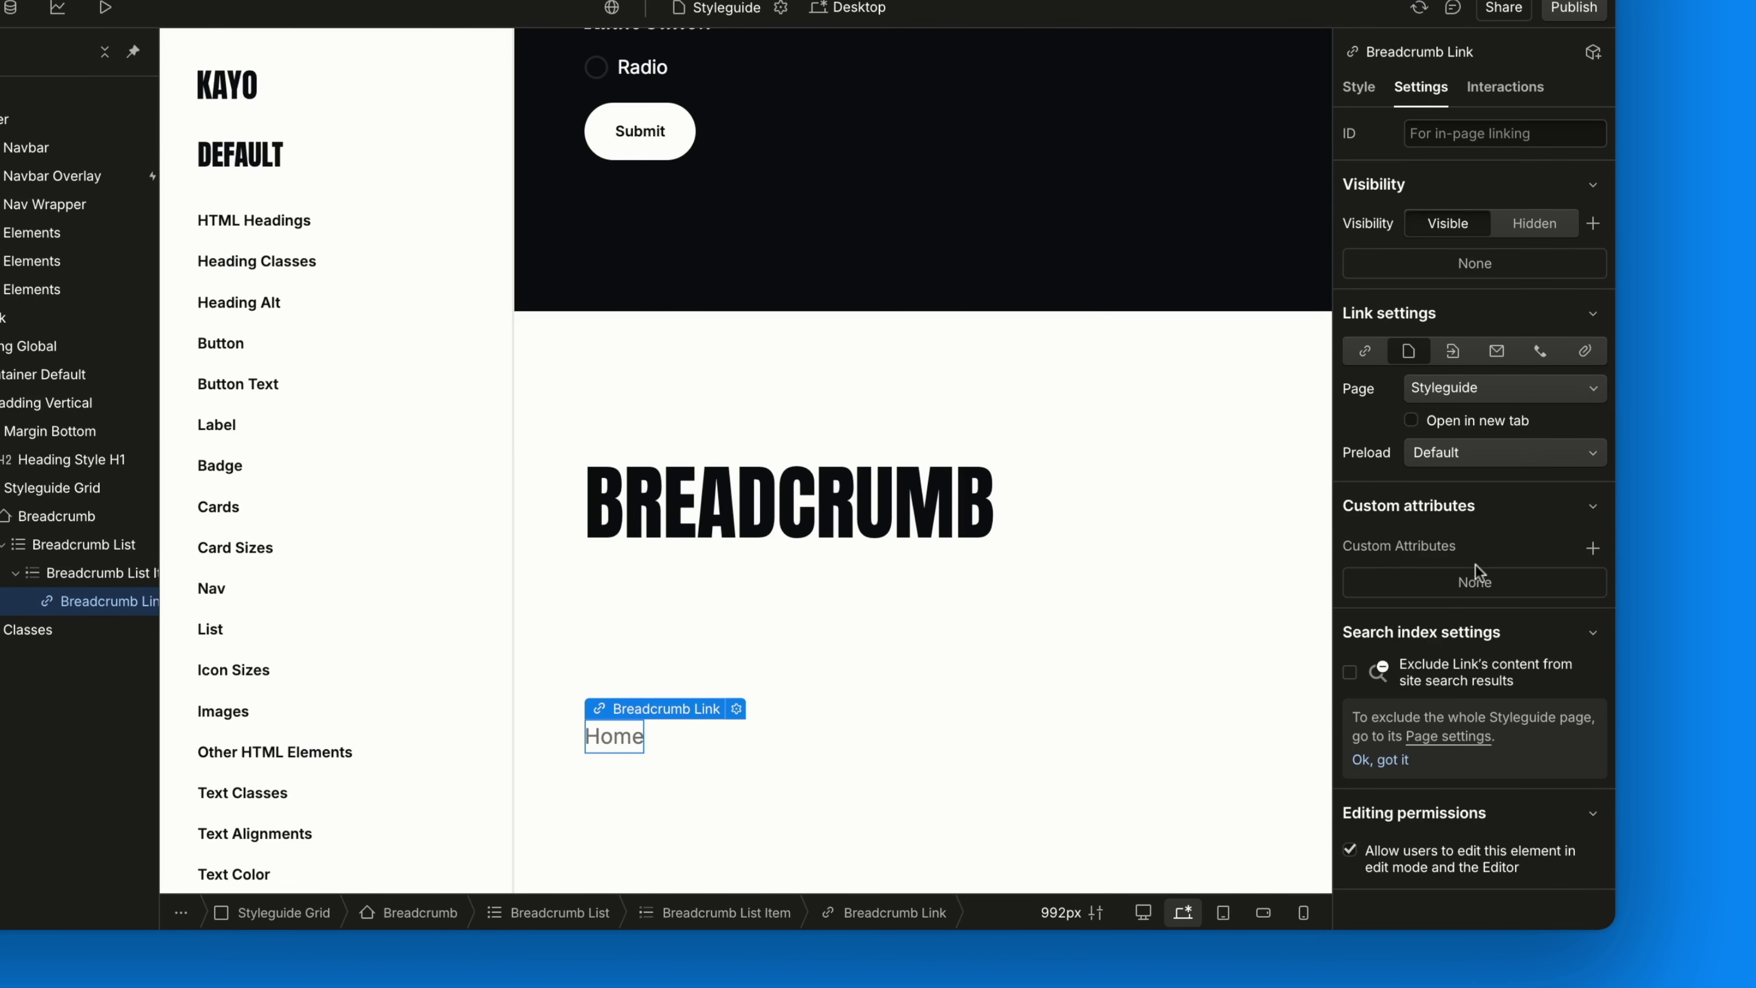
- Style Breadcrumb Link's Current state with 600 - Semi Bold weight and the Text Default color variable
{"action": "left_click", "coordinate": [1359, 91]}
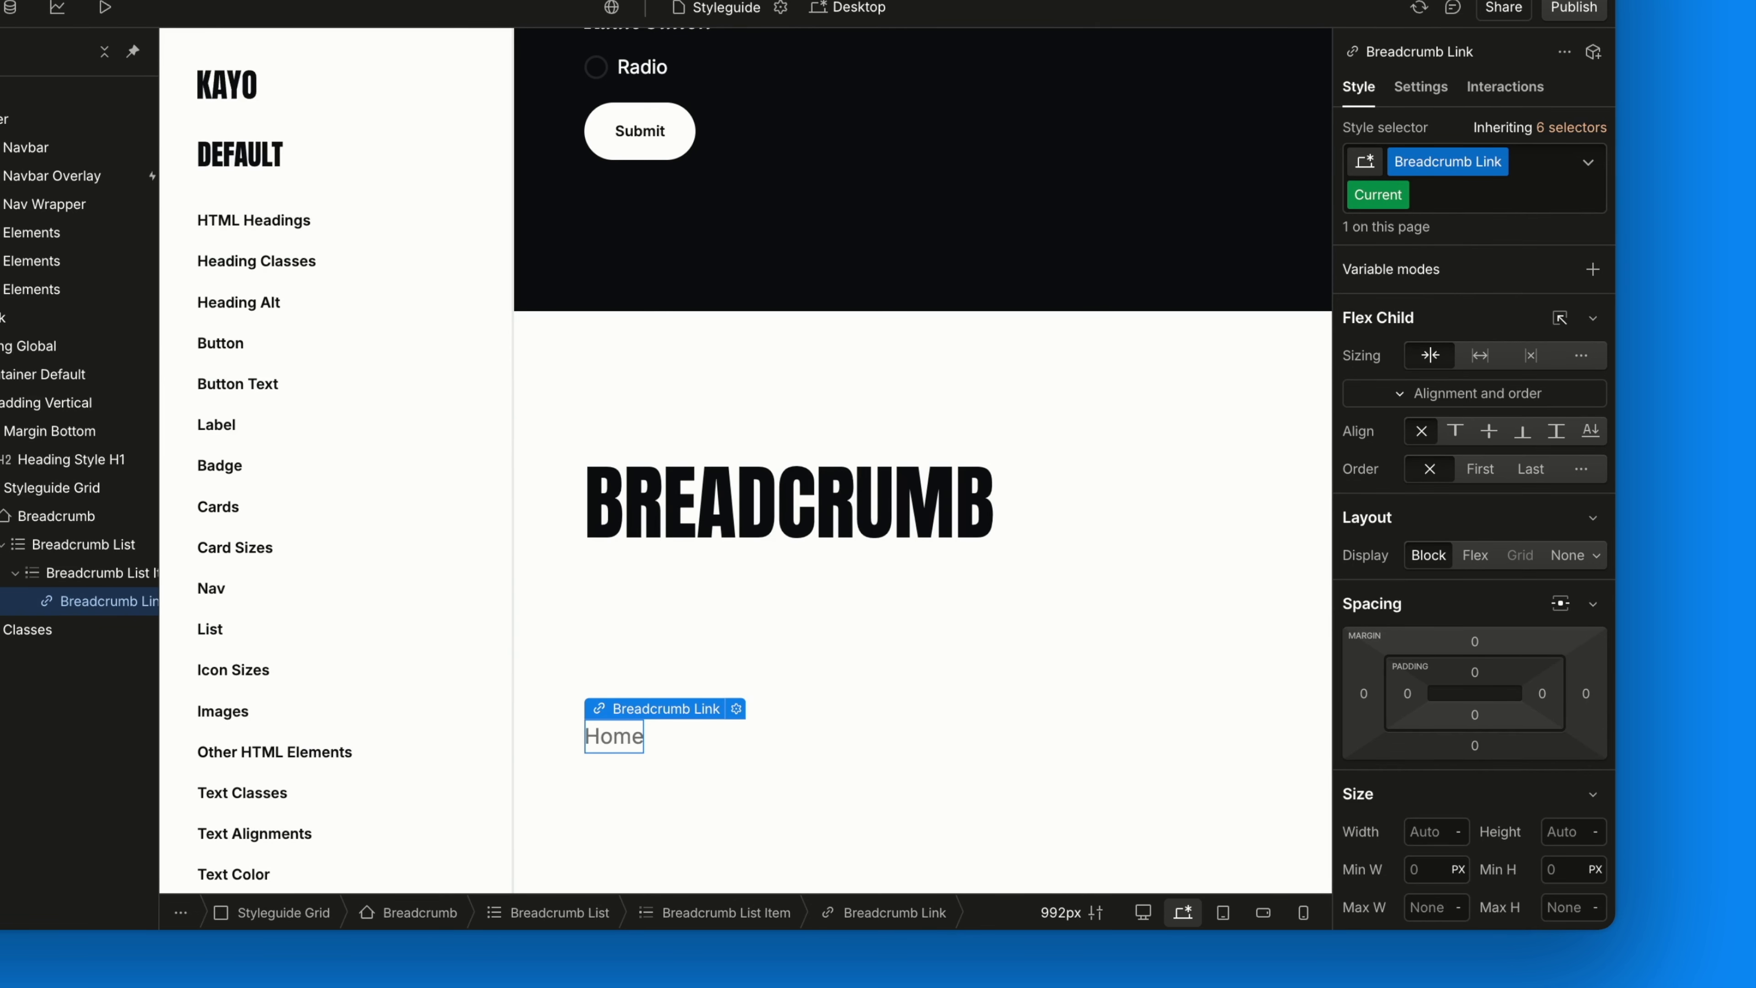
{"action": "scroll", "coordinate": [1458, 330], "scroll_direction": "down", "scroll_amount": 15}
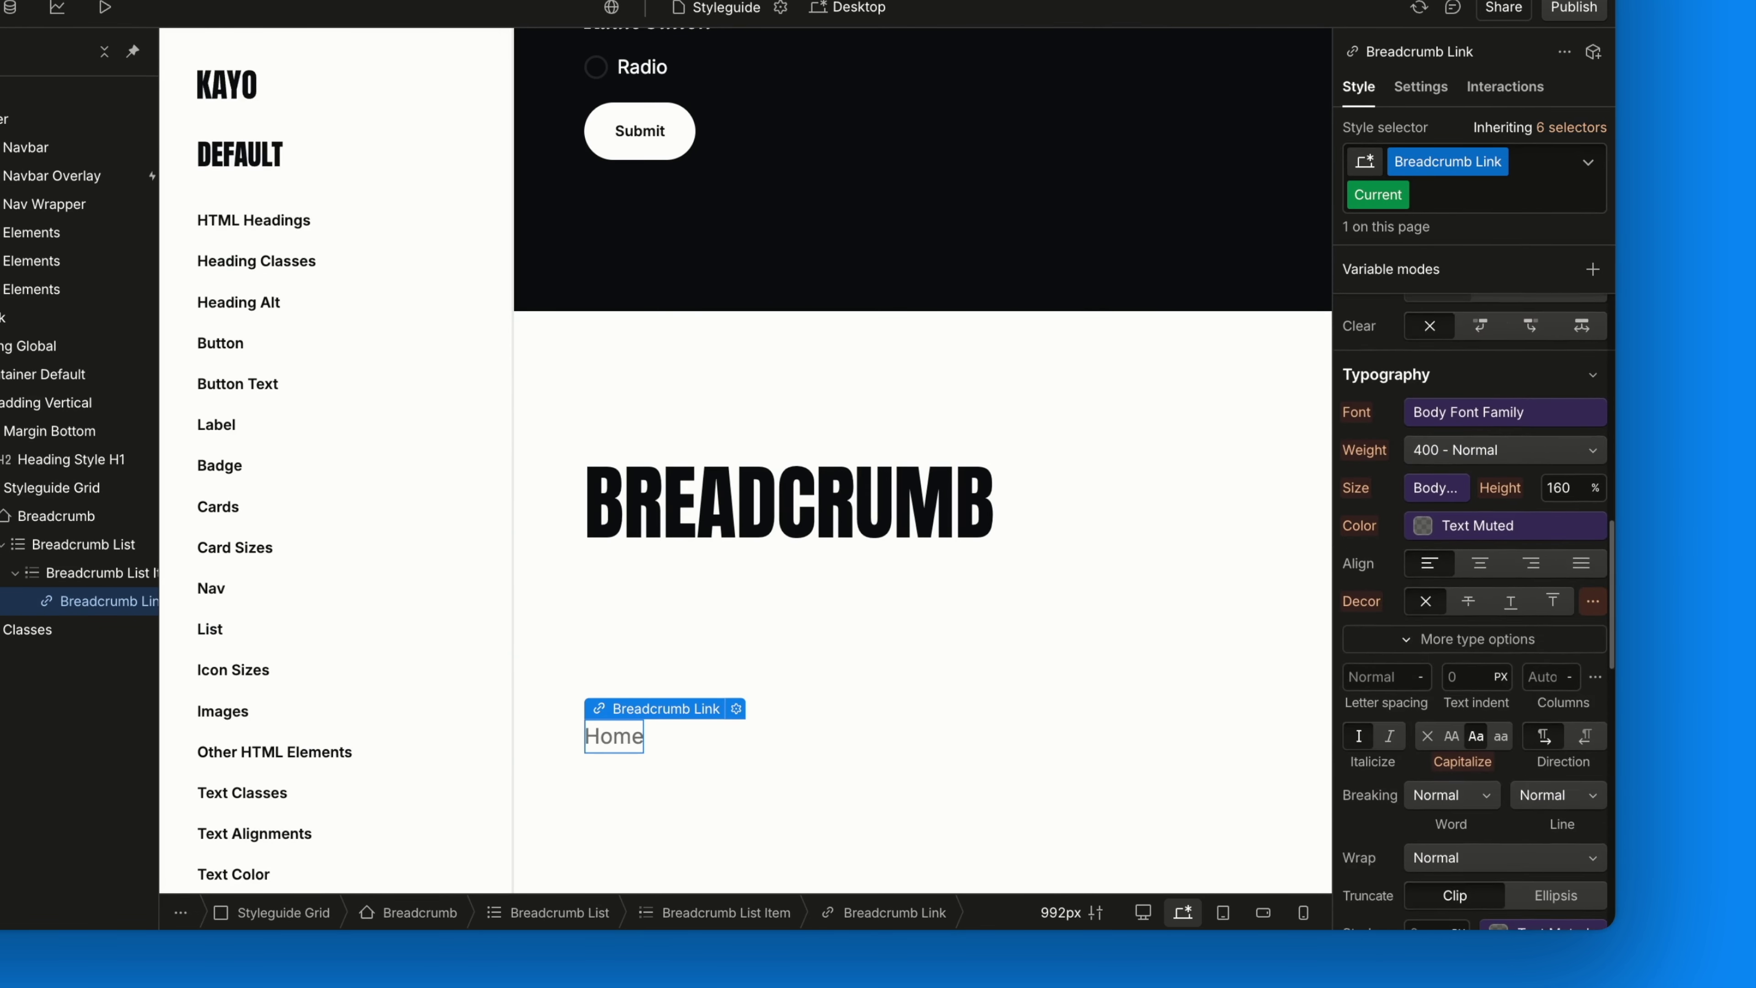
{"action": "left_click", "coordinate": [1448, 399]}
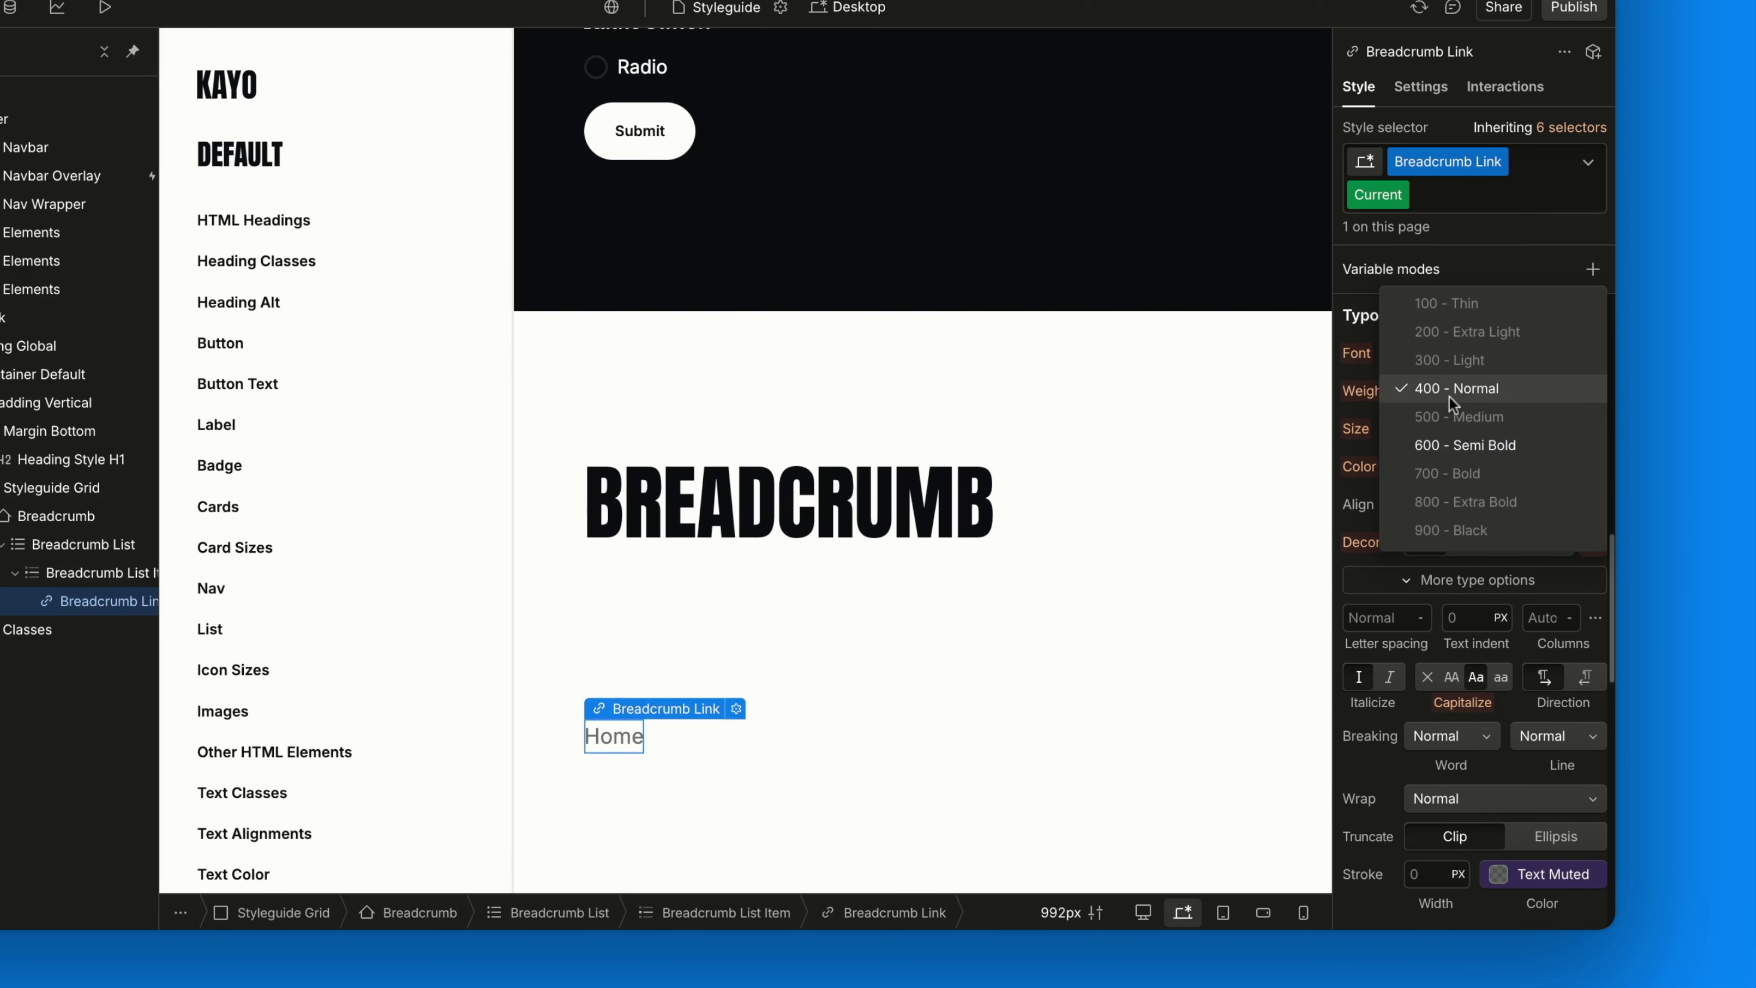
{"action": "left_click", "coordinate": [1442, 444]}
{"action": "left_click", "coordinate": [1439, 466]}
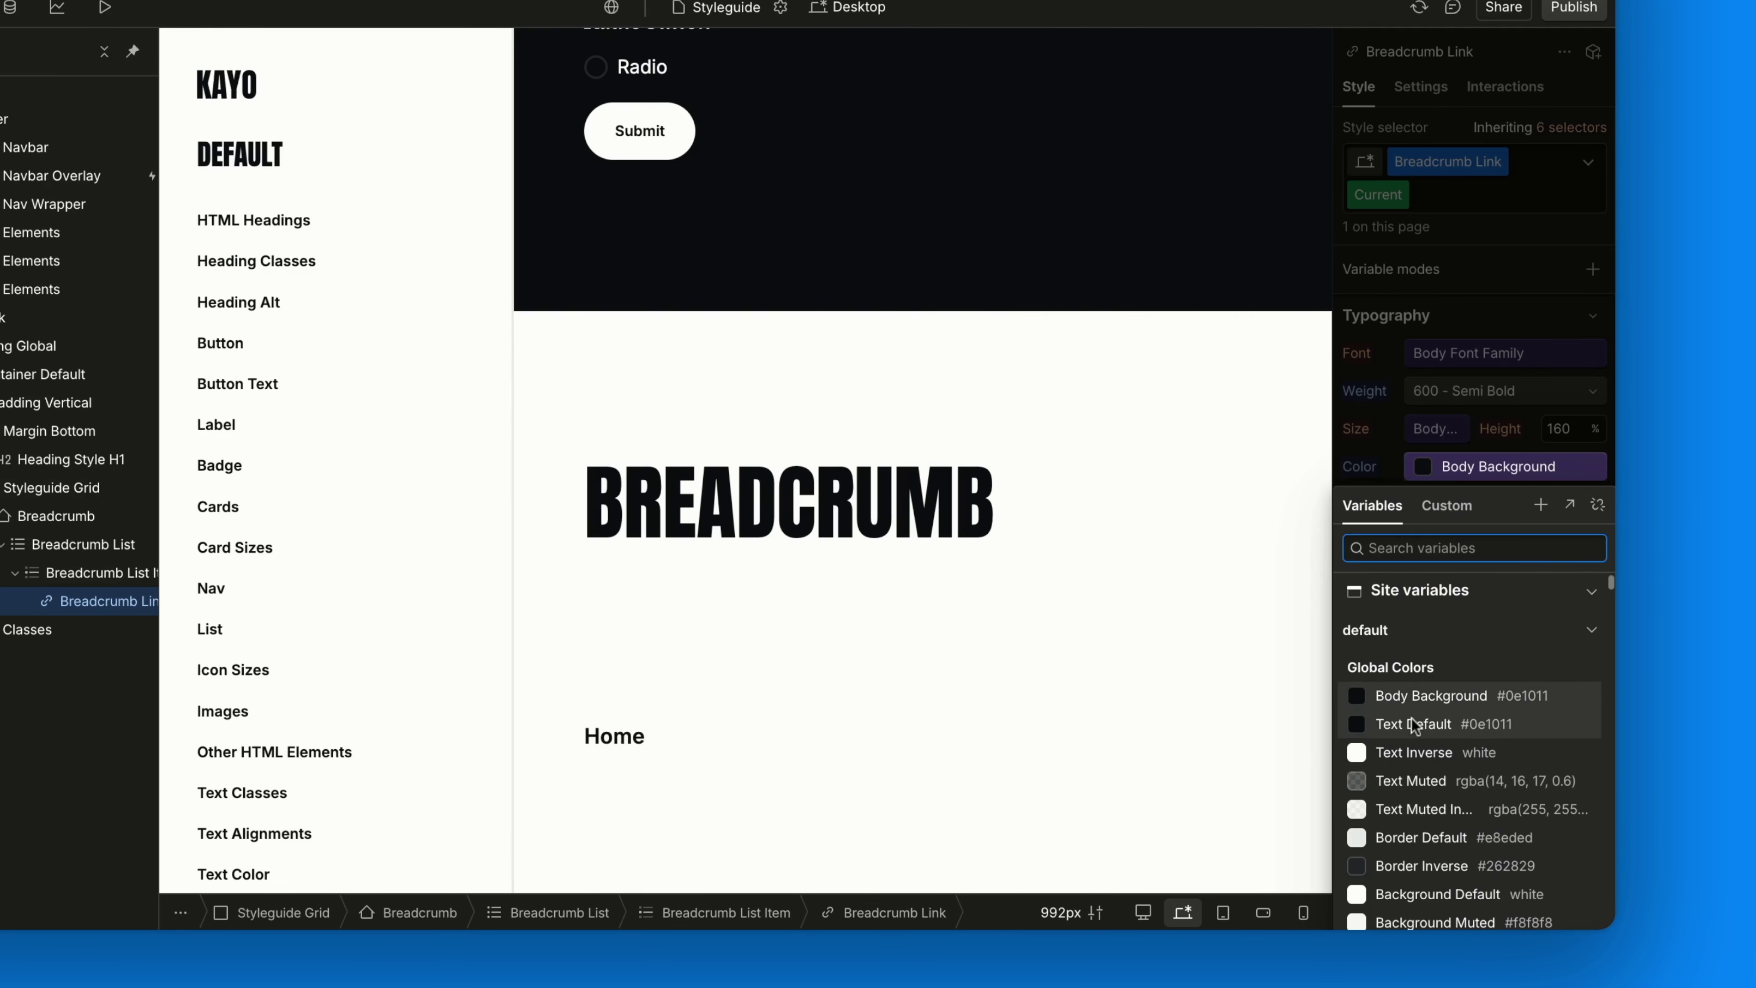
{"action": "left_click", "coordinate": [1412, 717]}
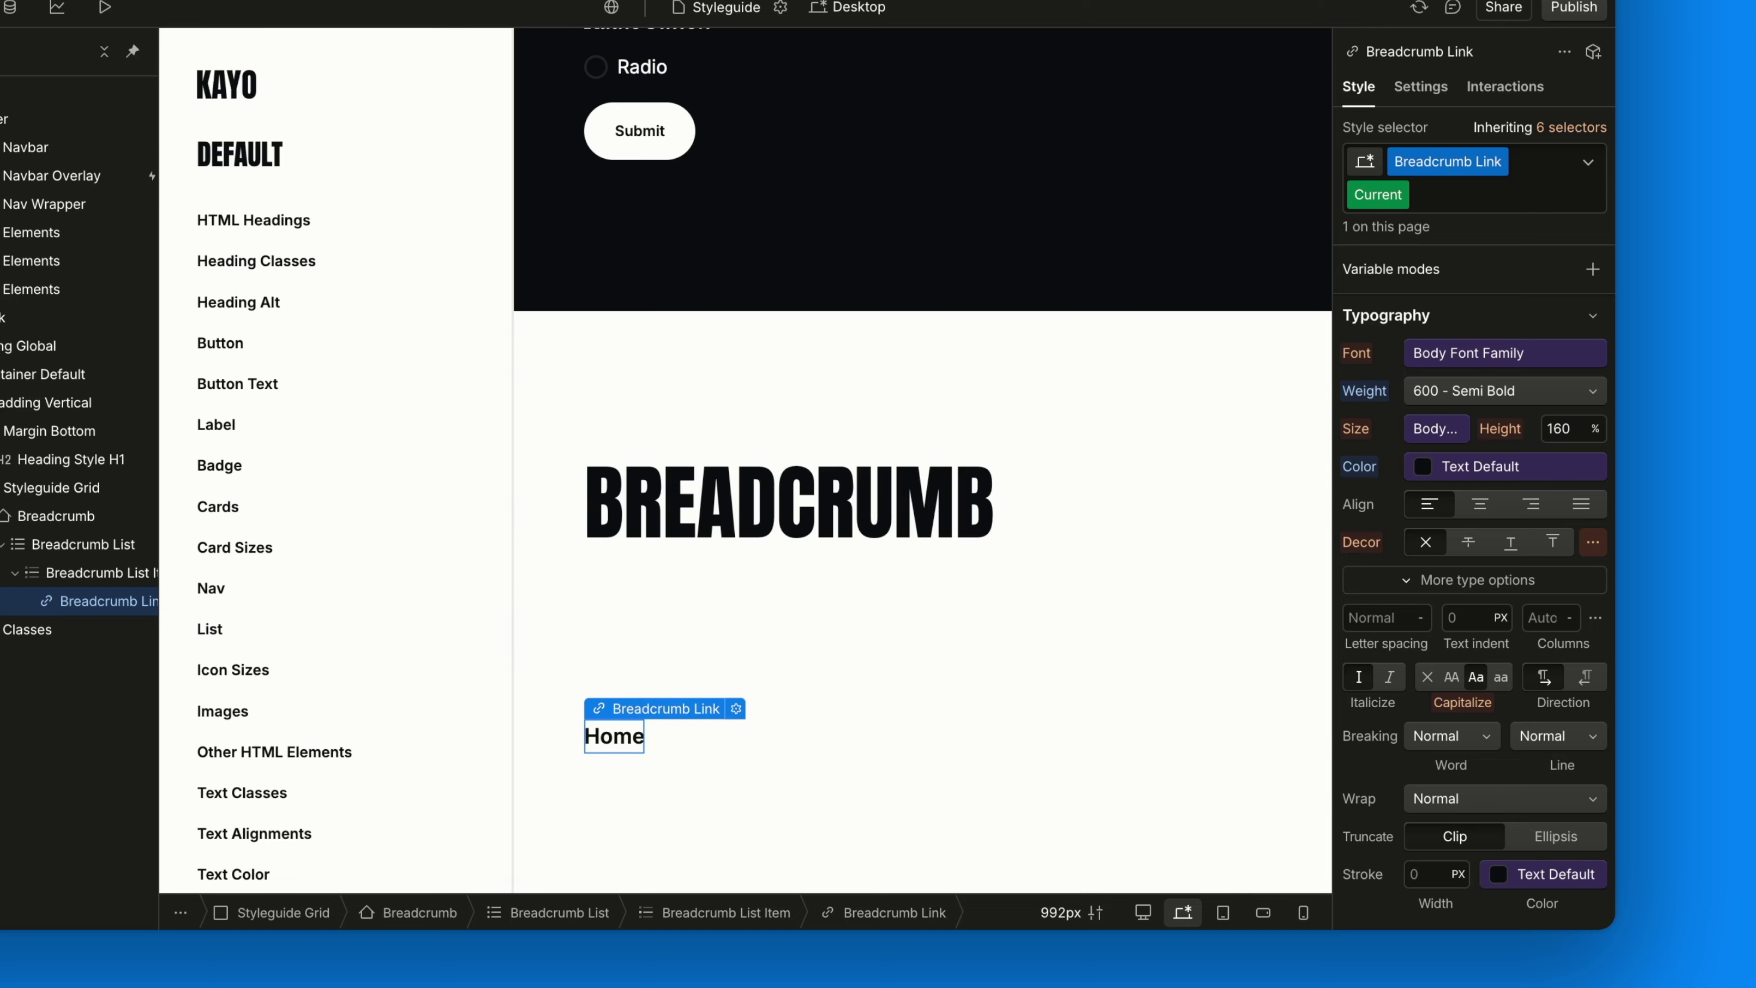
- Point Breadcrumb Link back to the Home page
{"action": "left_click", "coordinate": [1419, 87]}
{"action": "left_click", "coordinate": [1448, 391]}
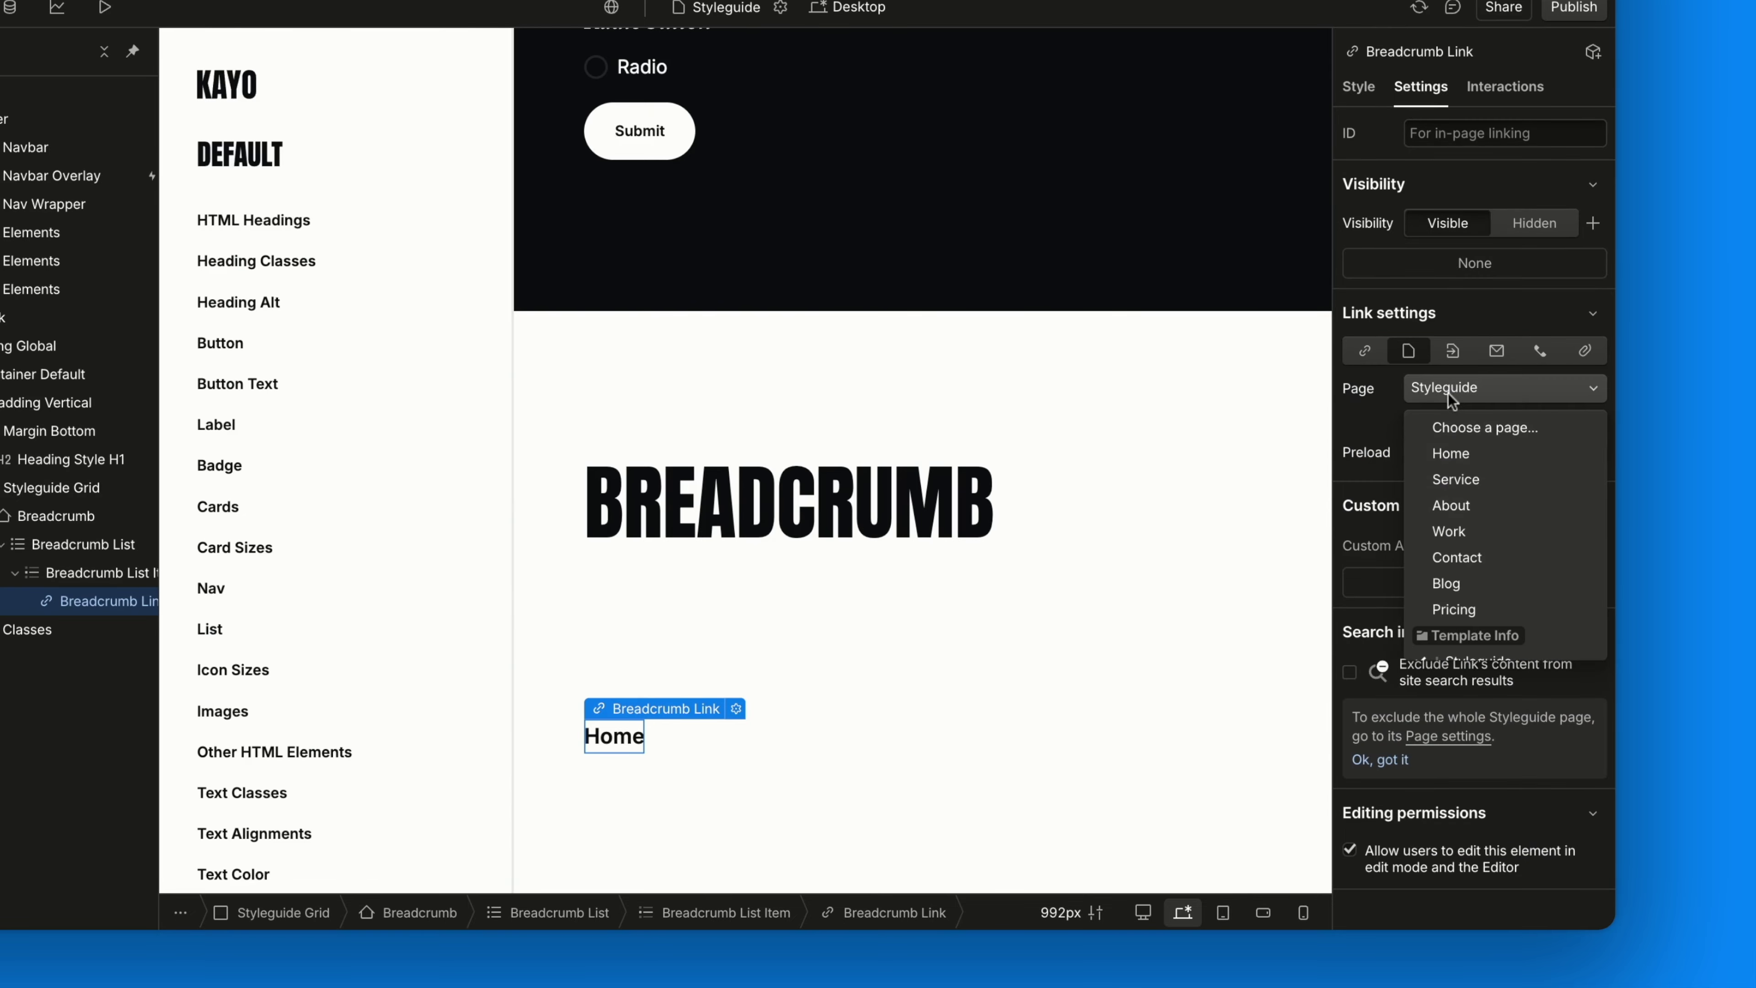
{"action": "left_click", "coordinate": [1450, 453]}
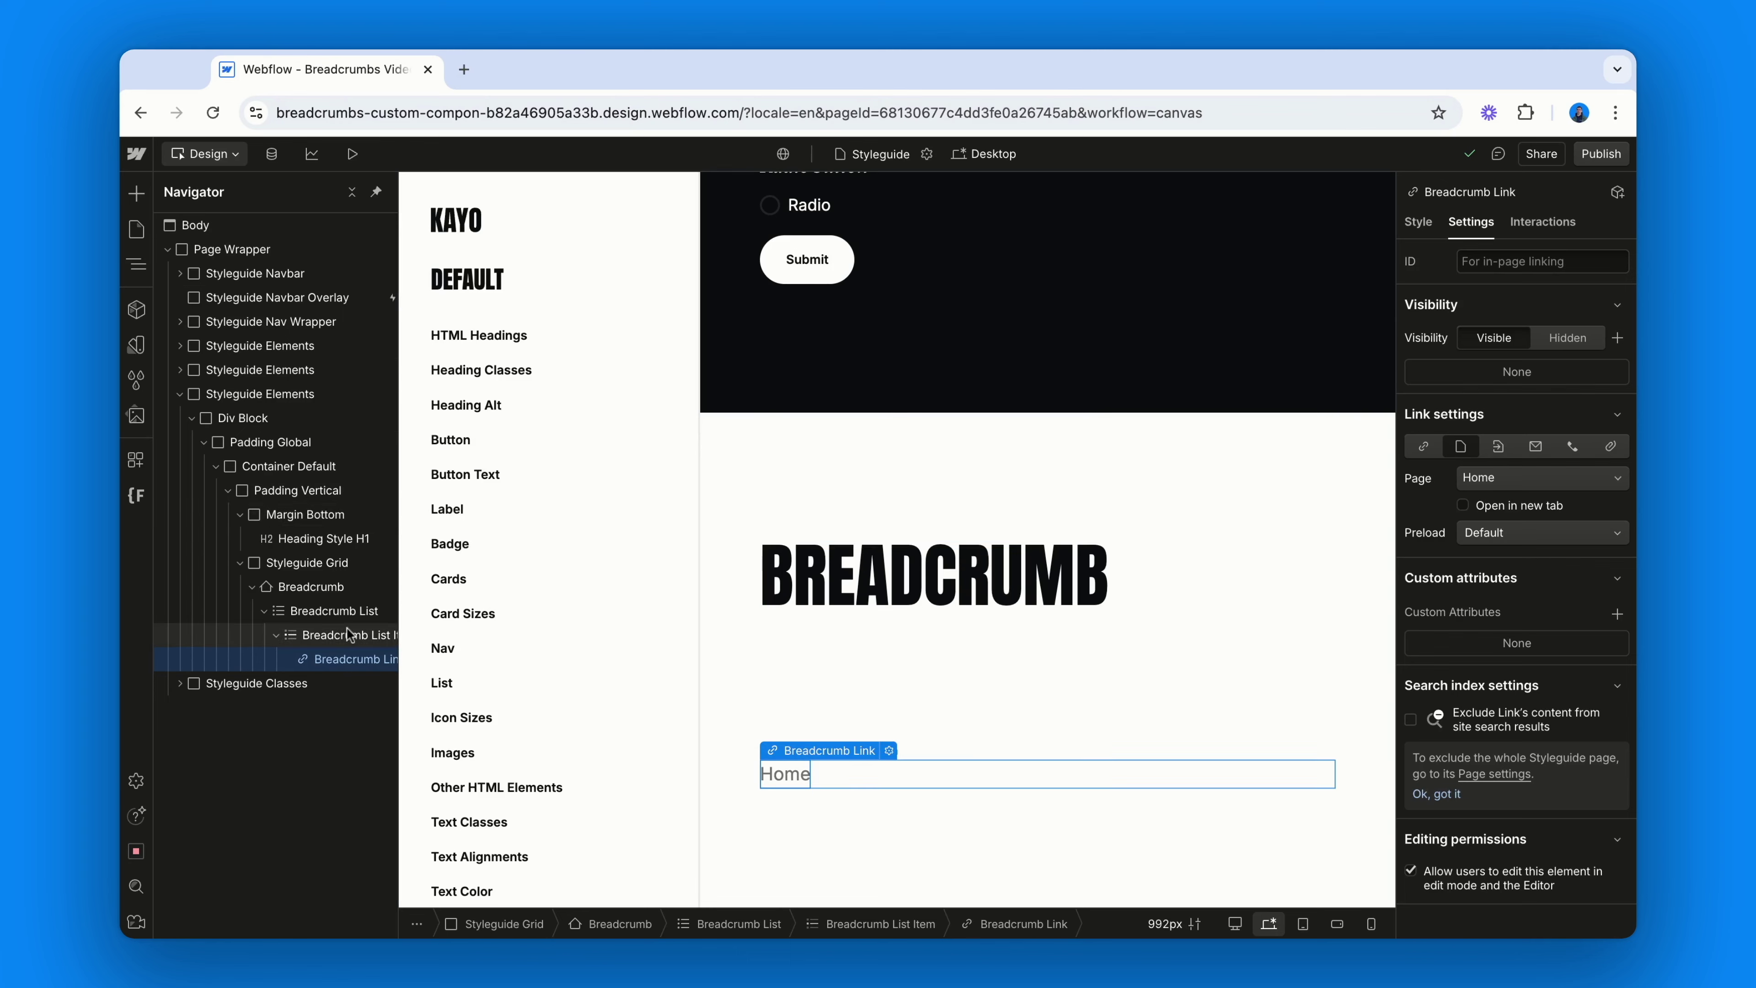
- Add an image after the link inside Breadcrumb List Item and give it a new class named Breadcrumb Separator Icon
{"action": "left_click", "coordinate": [343, 643]}
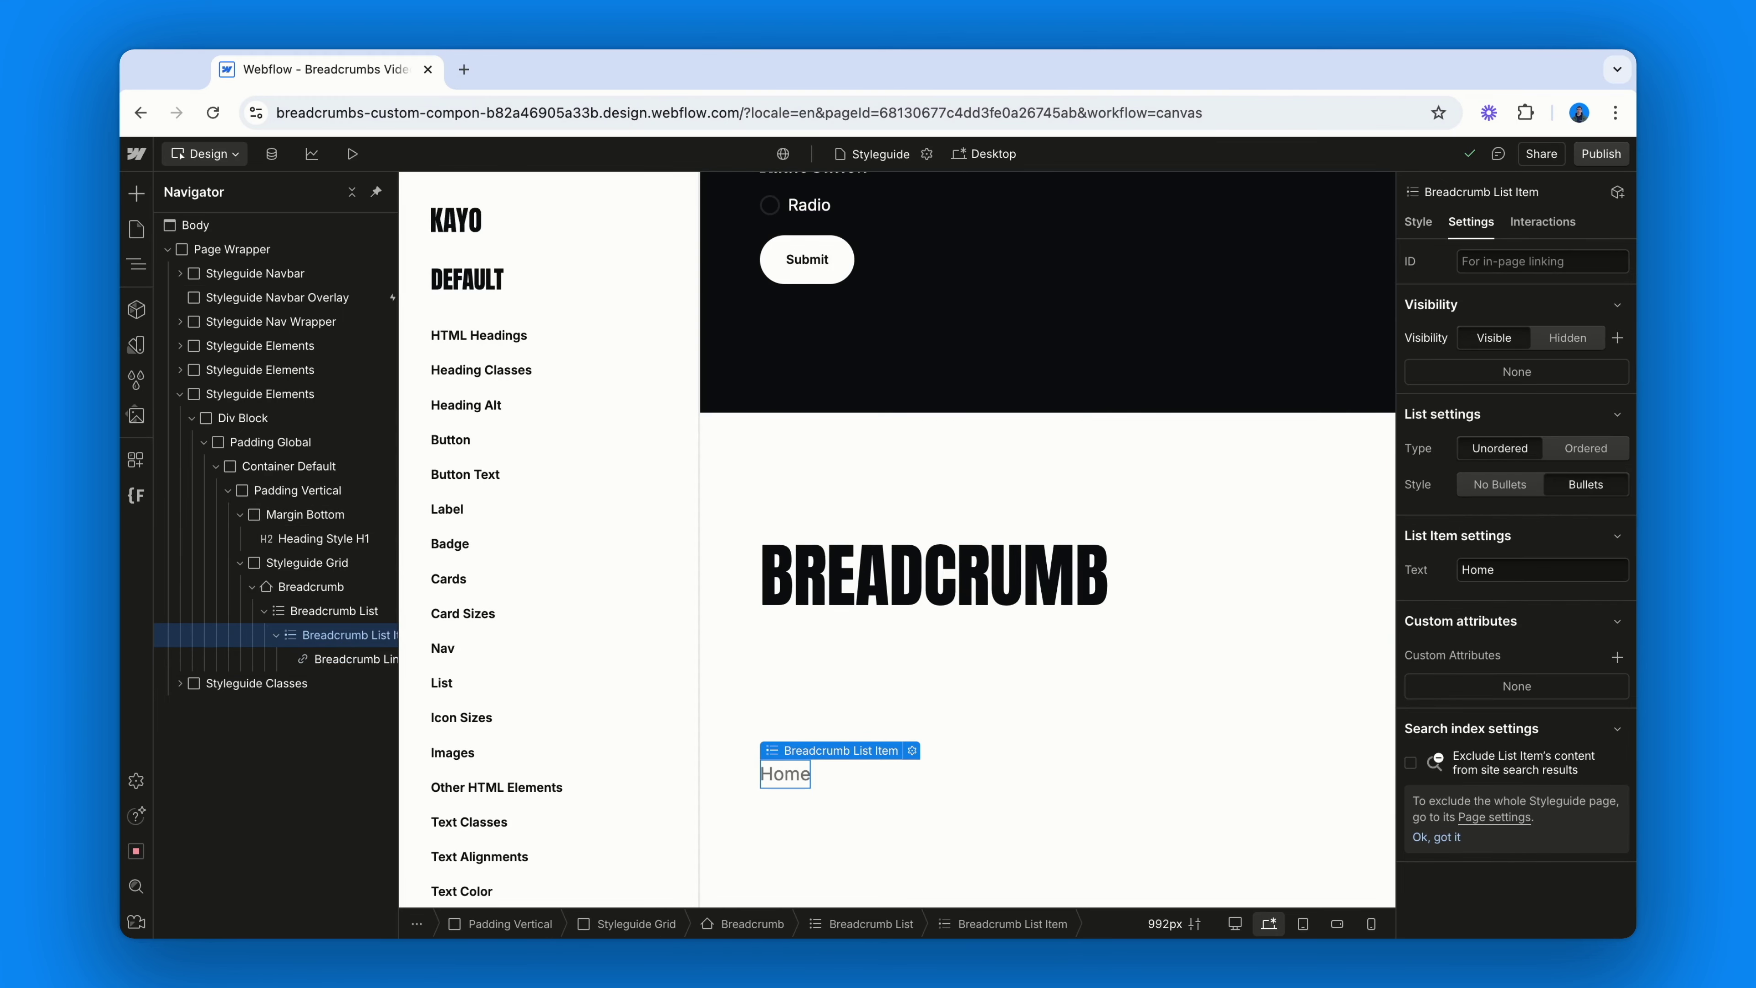
{"action": "key", "text": "super+k"}
{"action": "type", "text": "im"}
{"action": "key", "text": "Return"}
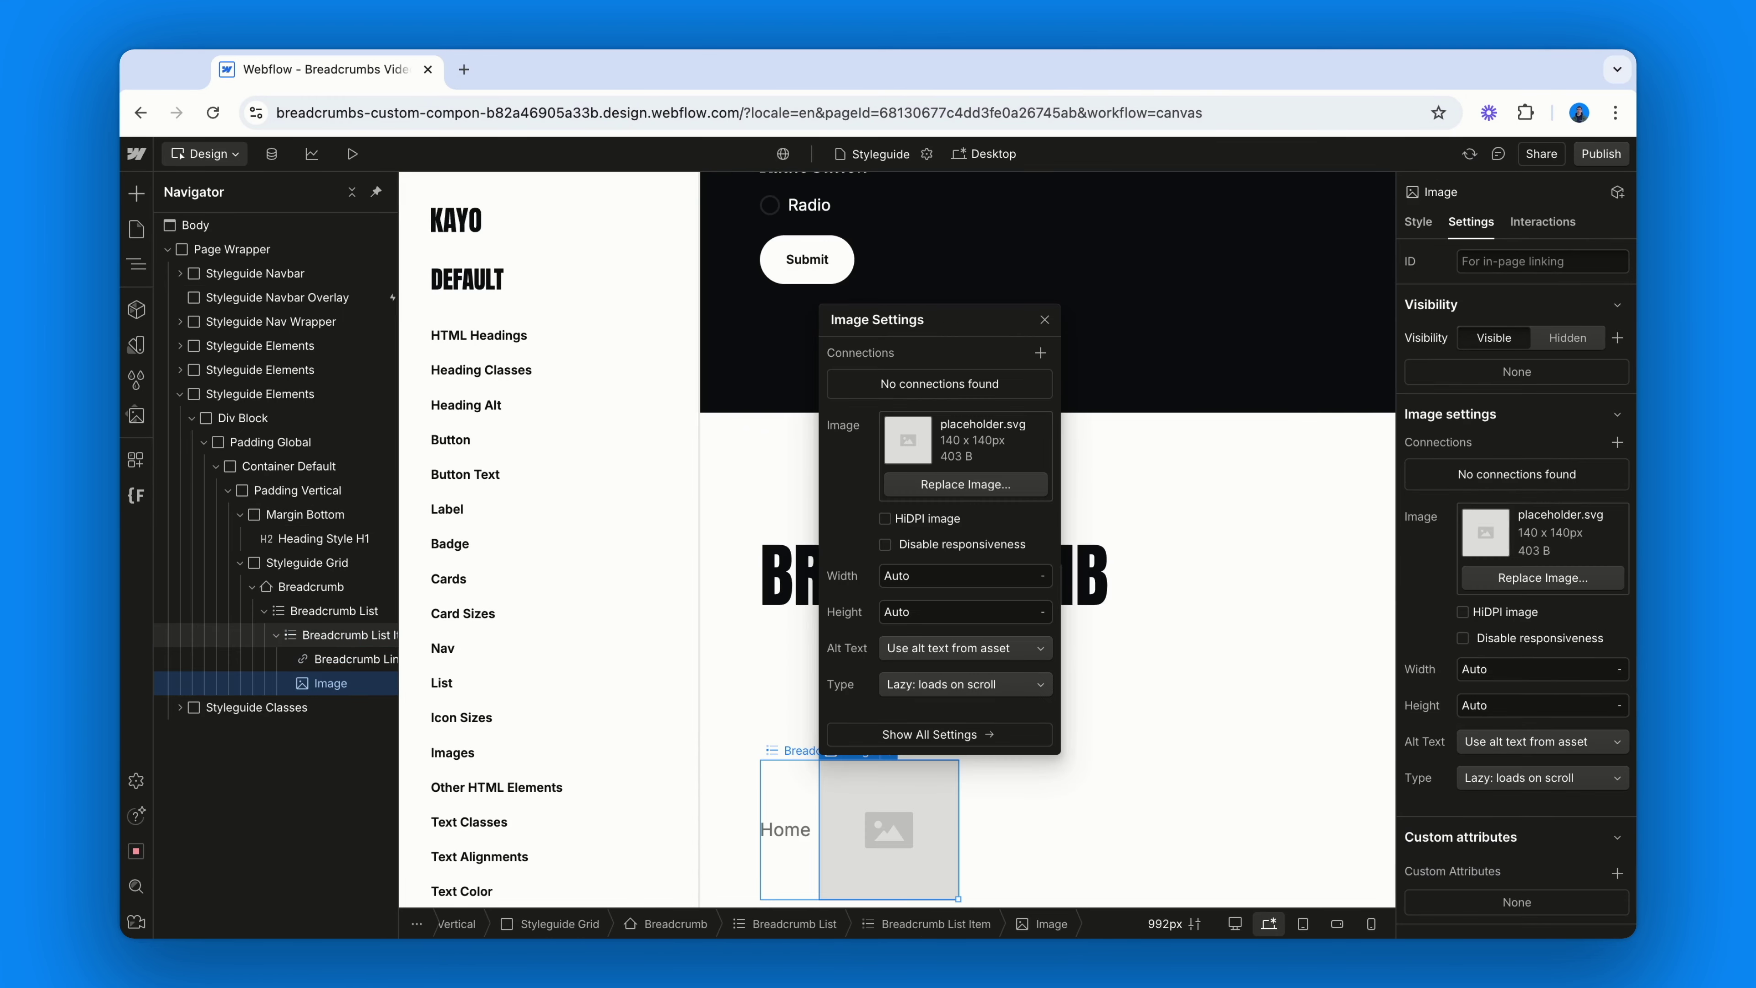
{"action": "key", "text": "super+Return"}
{"action": "type", "text": "Brea"}
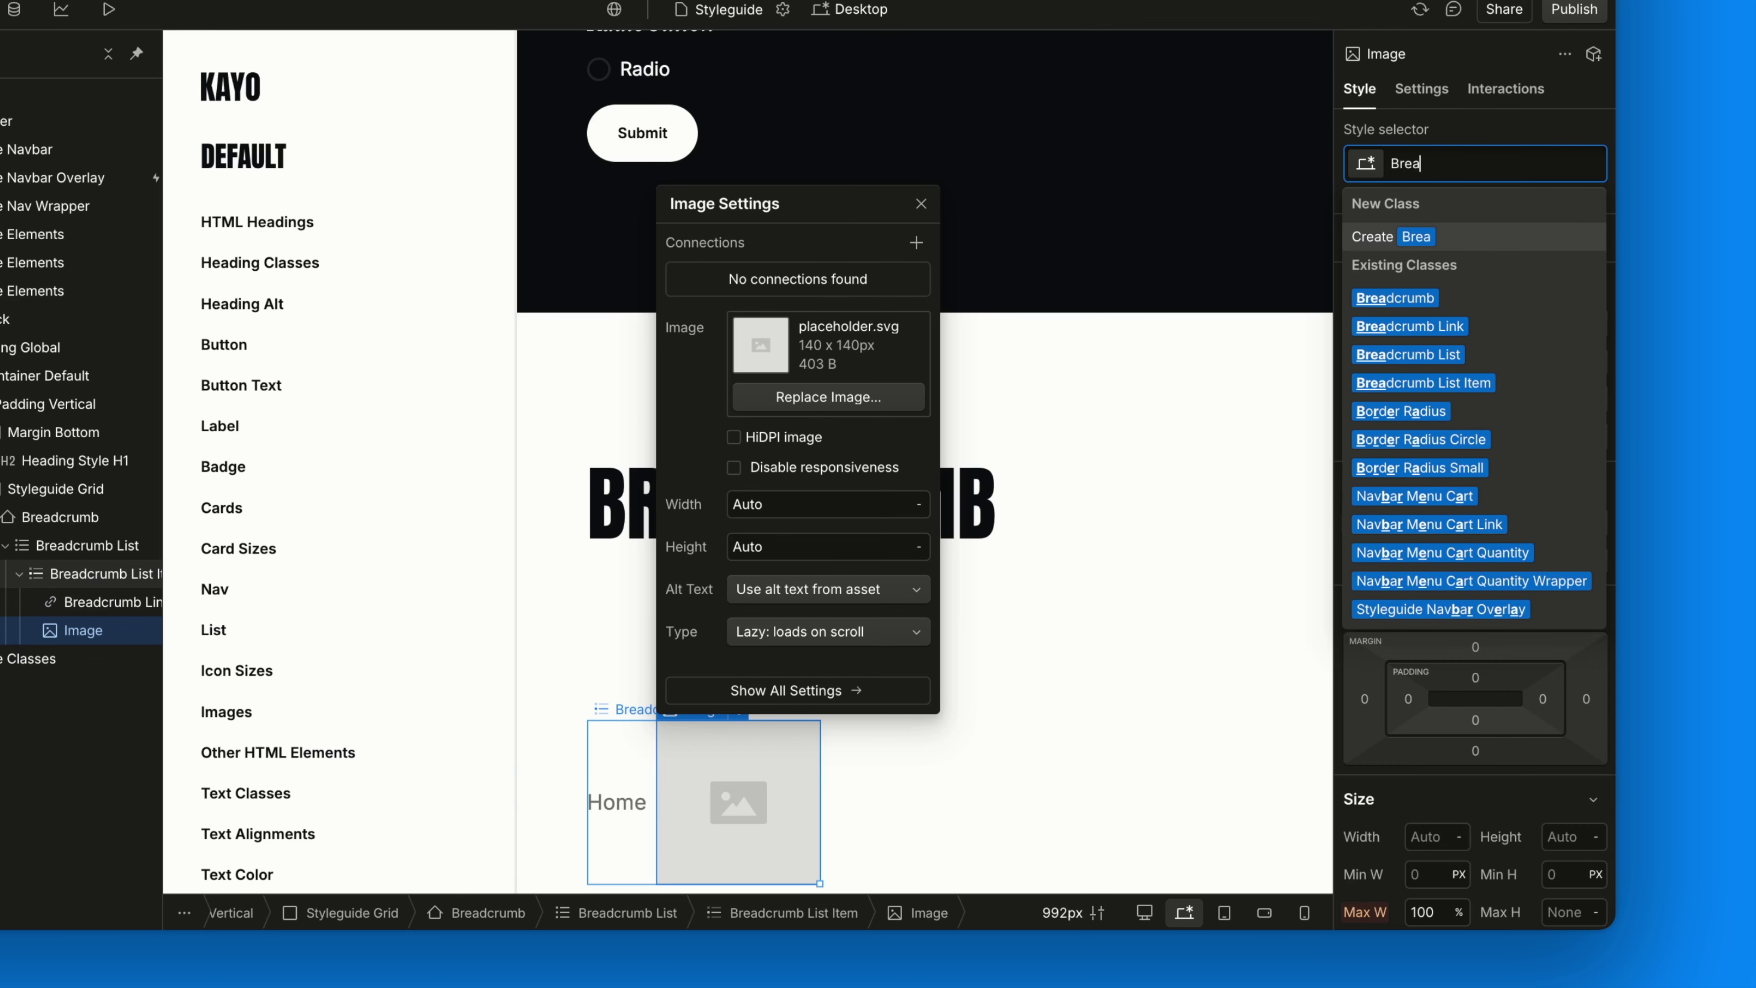
{"action": "type", "text": "dcrumb Sepa"}
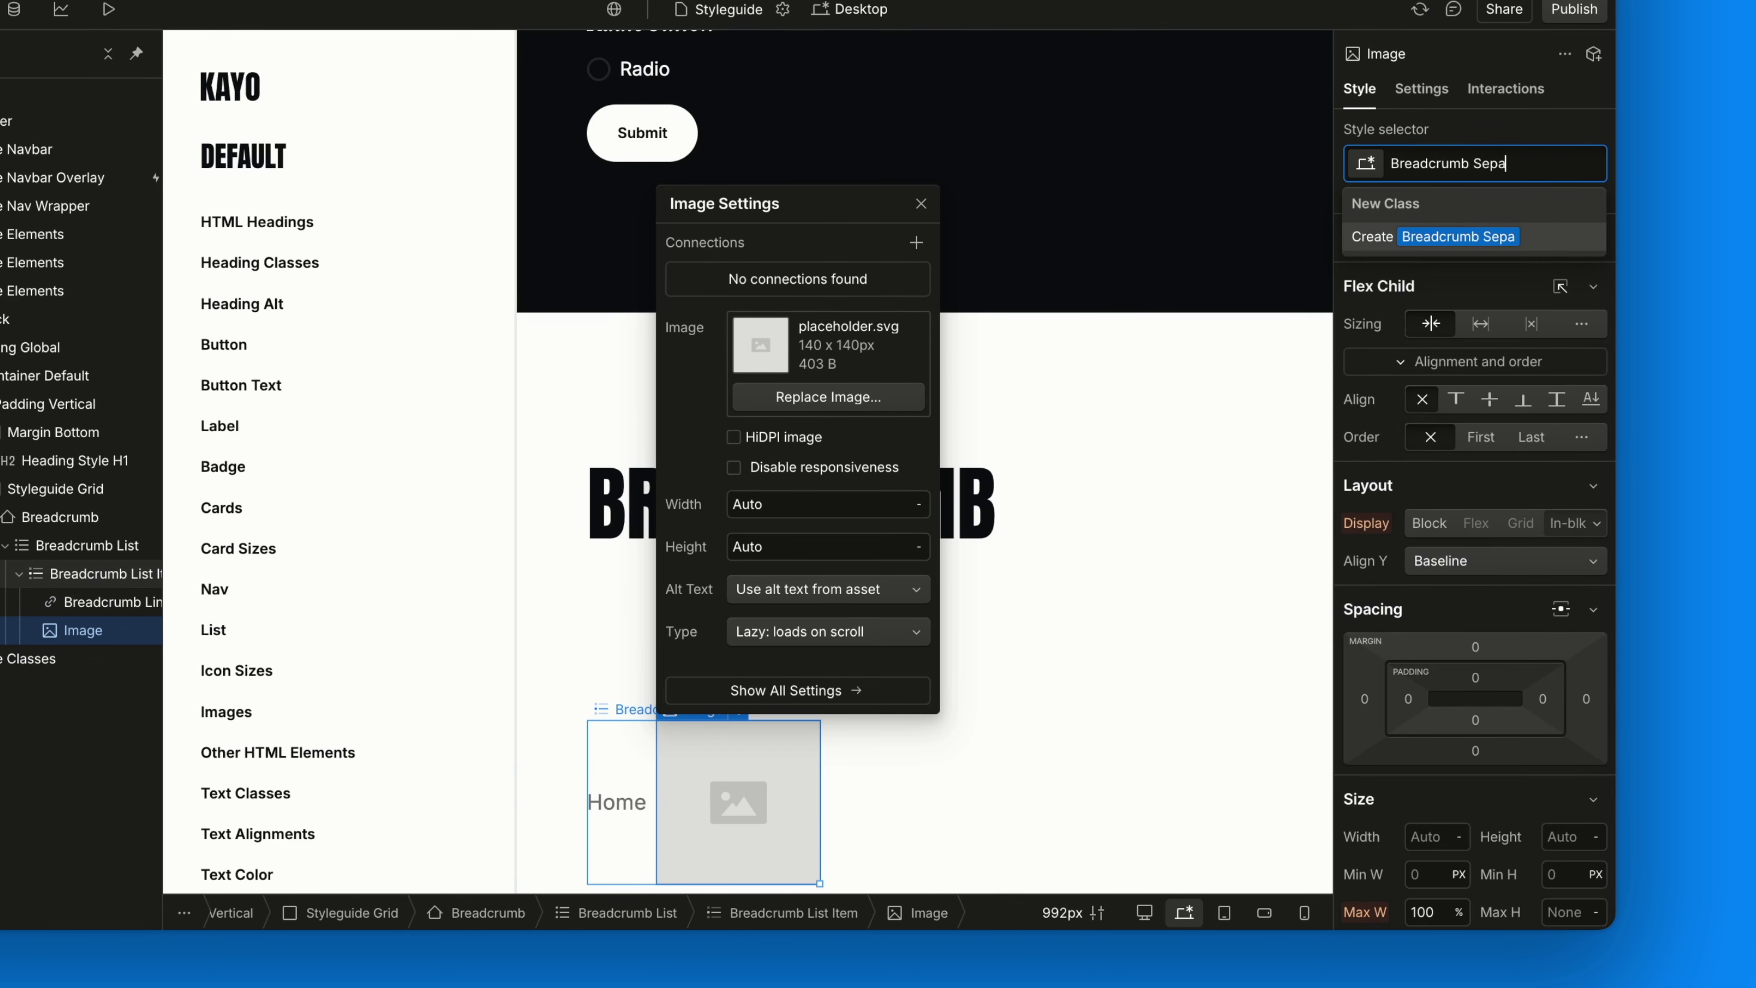
{"action": "type", "text": "rator Icon"}
{"action": "key", "text": "Return"}
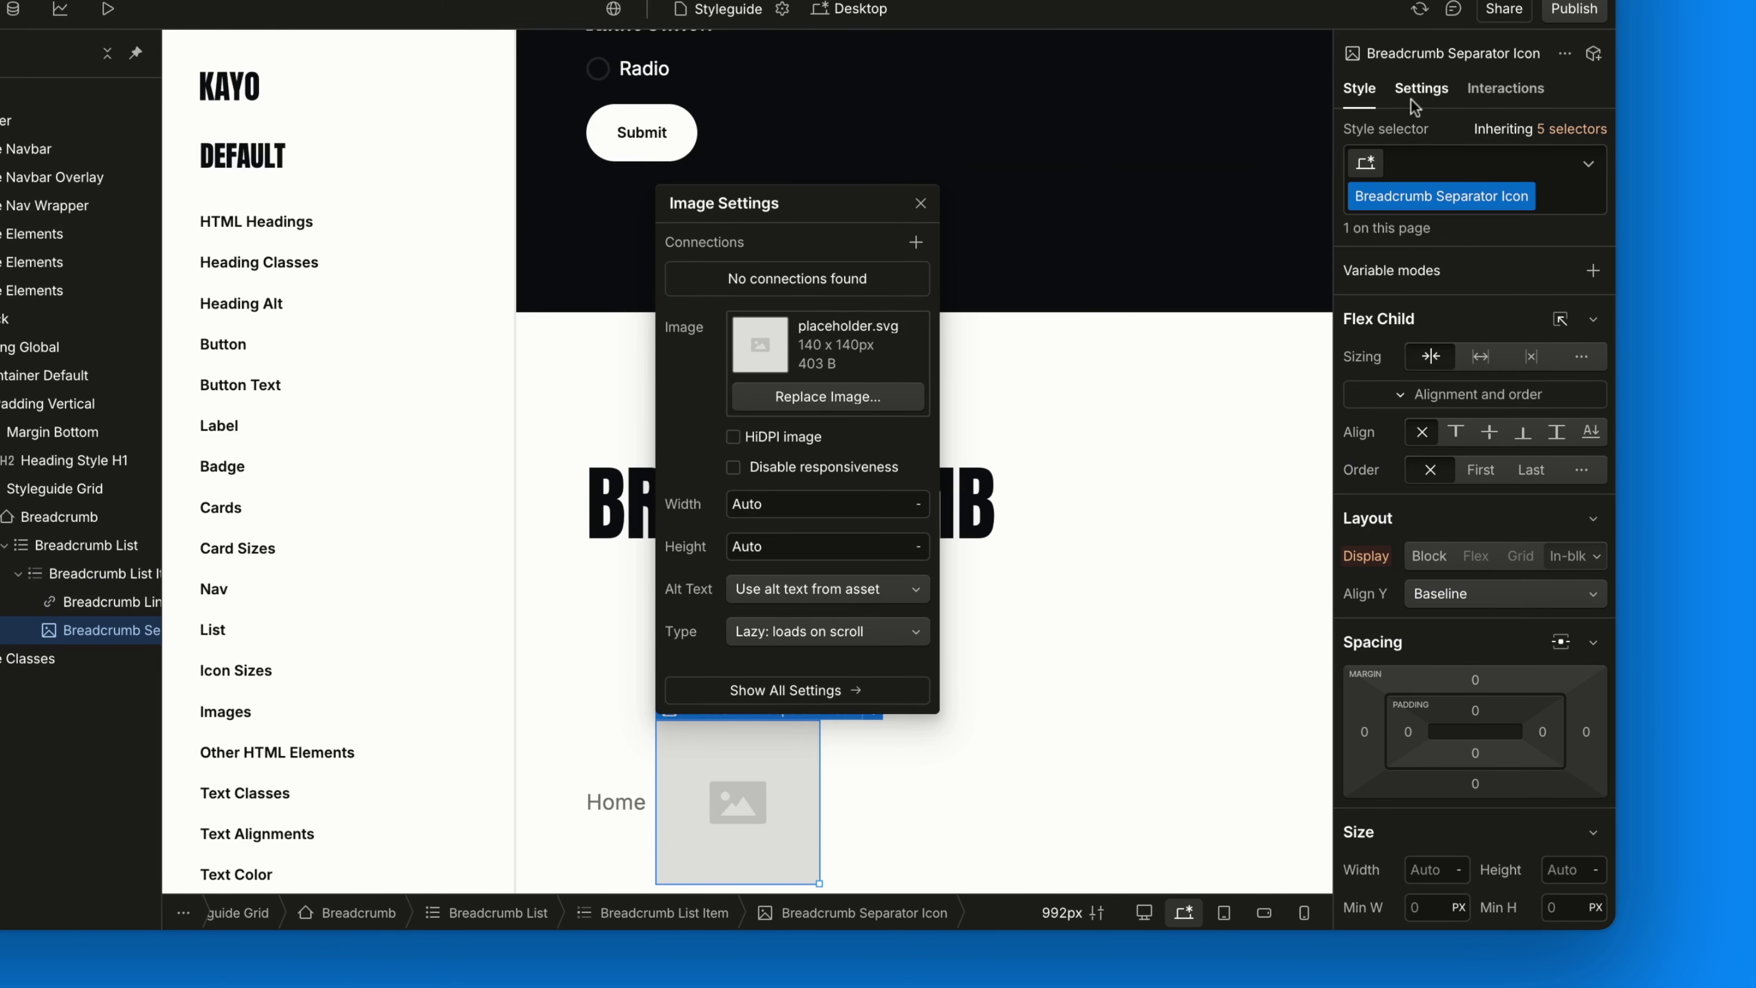
- Replace the separator's placeholder image with right-arrow.svg and set its height to 1.15rem
{"action": "left_click", "coordinate": [827, 396]}
{"action": "left_click", "coordinate": [93, 207]}
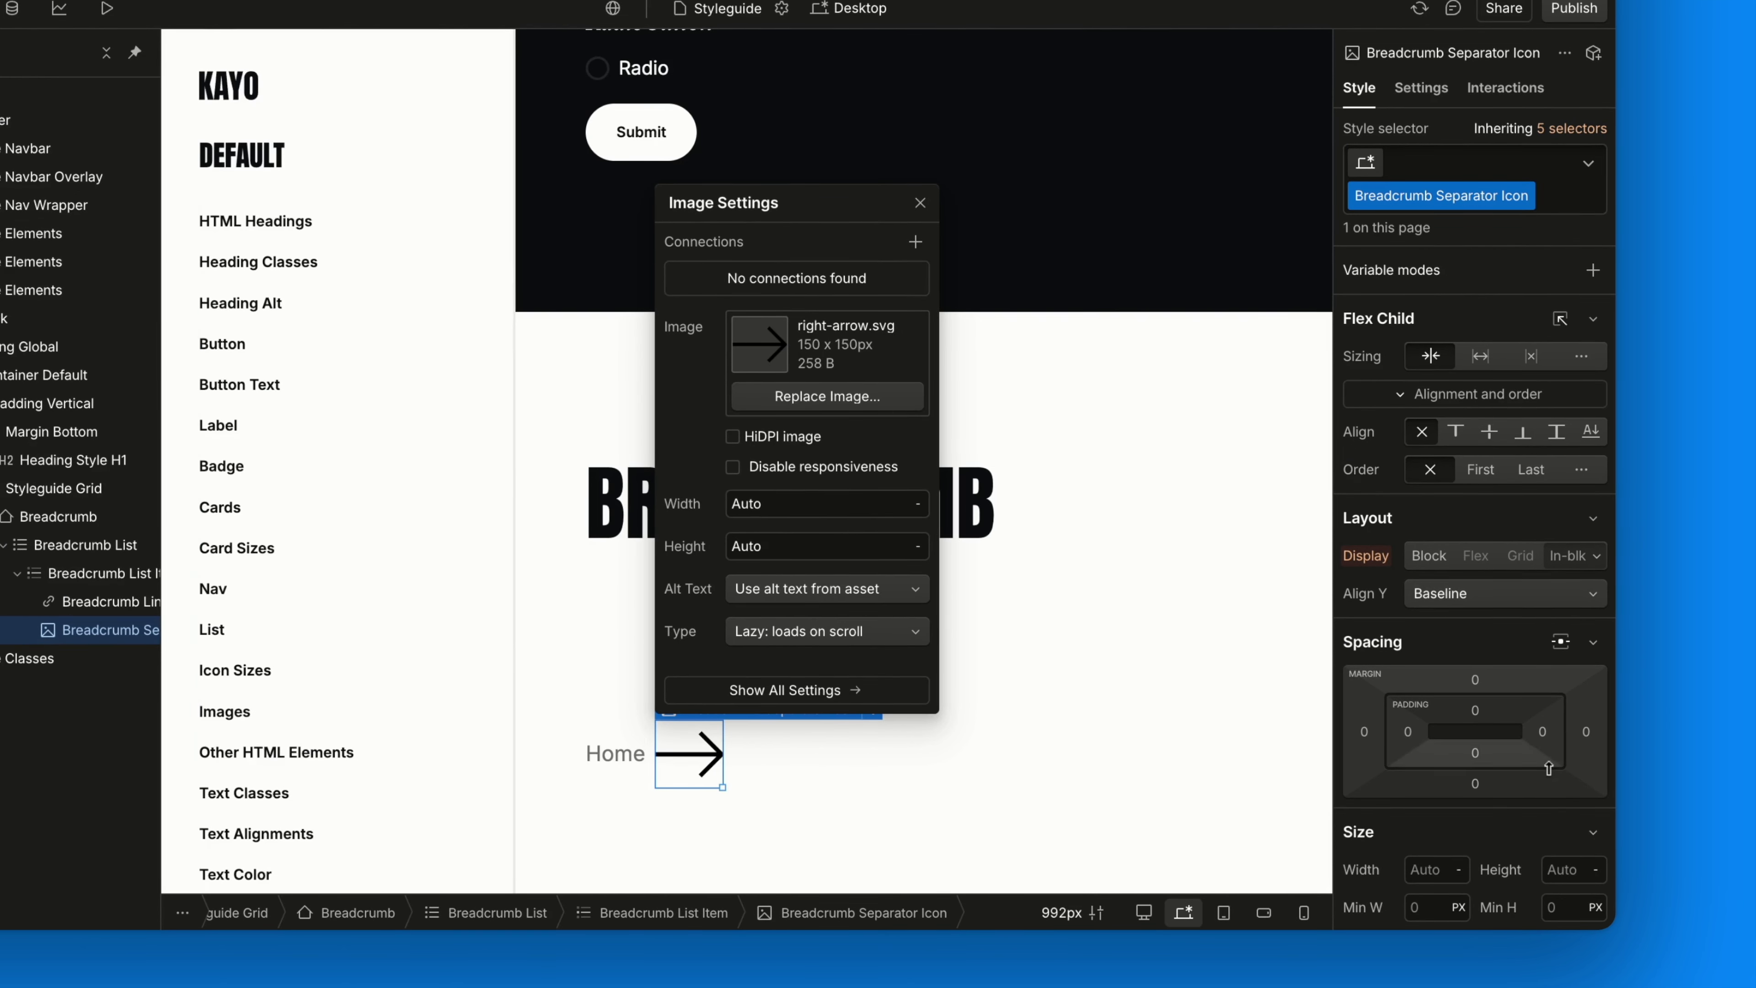
{"action": "scroll", "coordinate": [1548, 768], "scroll_direction": "down", "scroll_amount": 3}
{"action": "scroll", "coordinate": [1548, 768], "scroll_direction": "down", "scroll_amount": 1}
{"action": "left_click", "coordinate": [1564, 725]}
{"action": "type", "text": "1.15"}
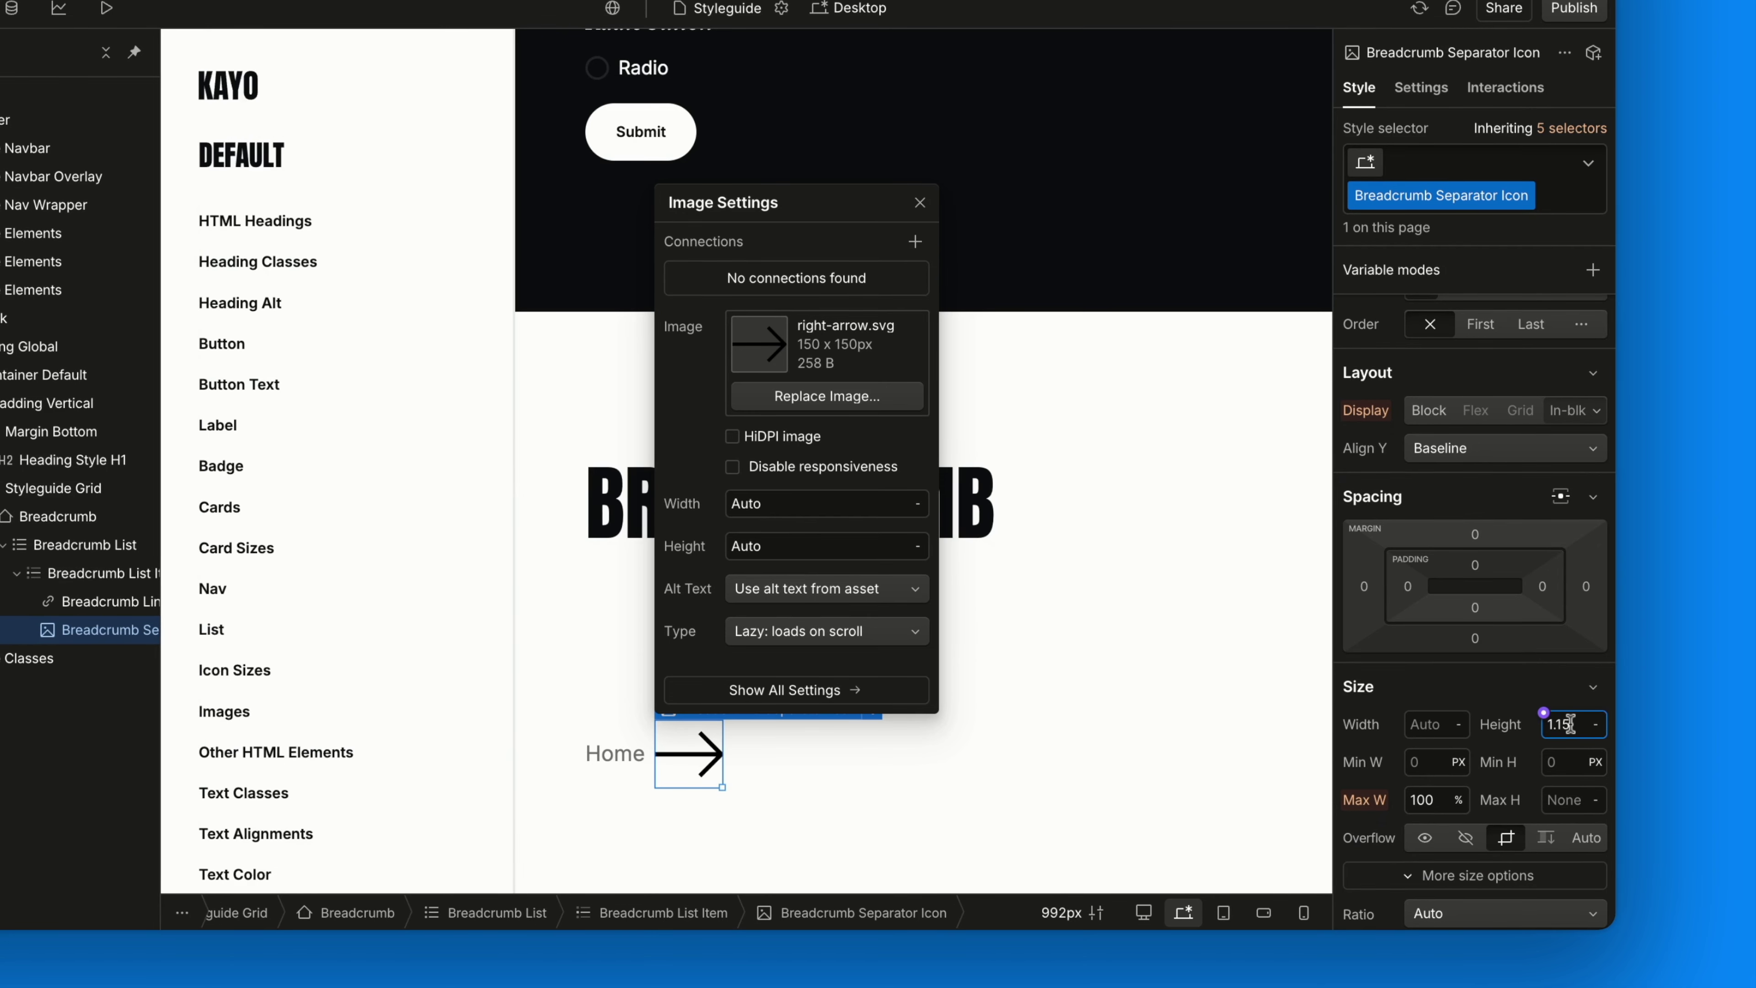
{"action": "type", "text": "rem"}
{"action": "key", "text": "Return"}
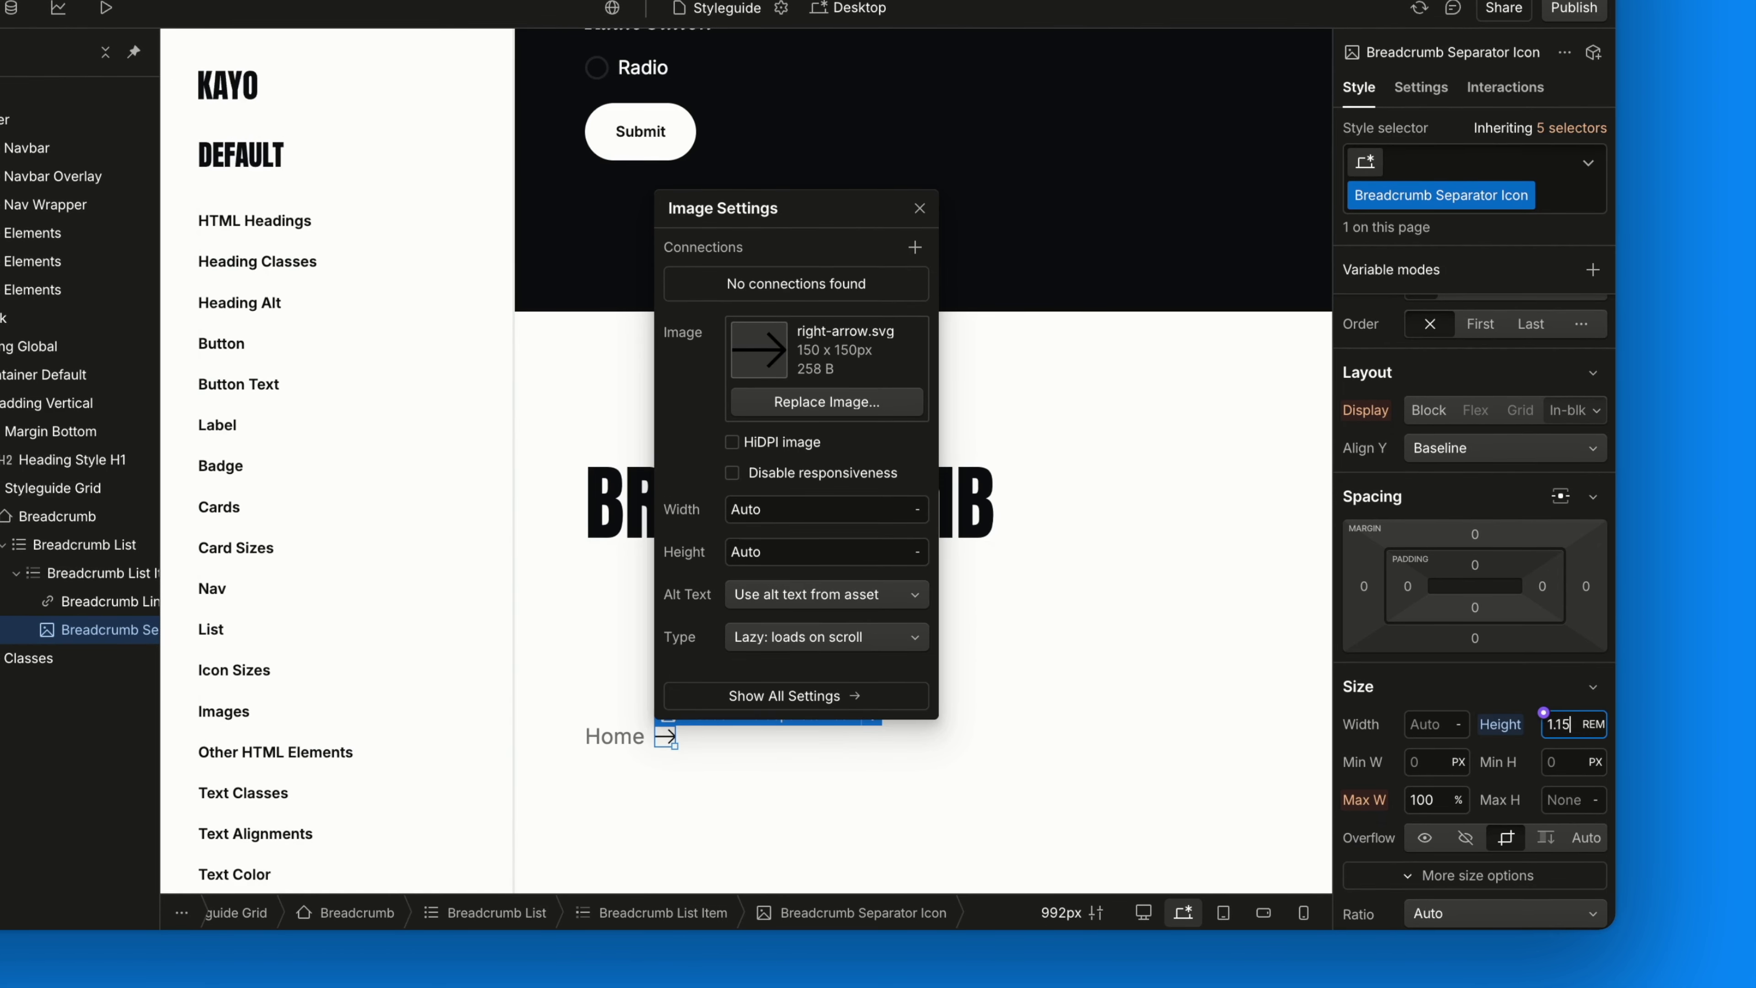
- Set the Breadcrumb Separator Icon's alt text option to Decorative
{"action": "left_click", "coordinate": [1420, 87]}
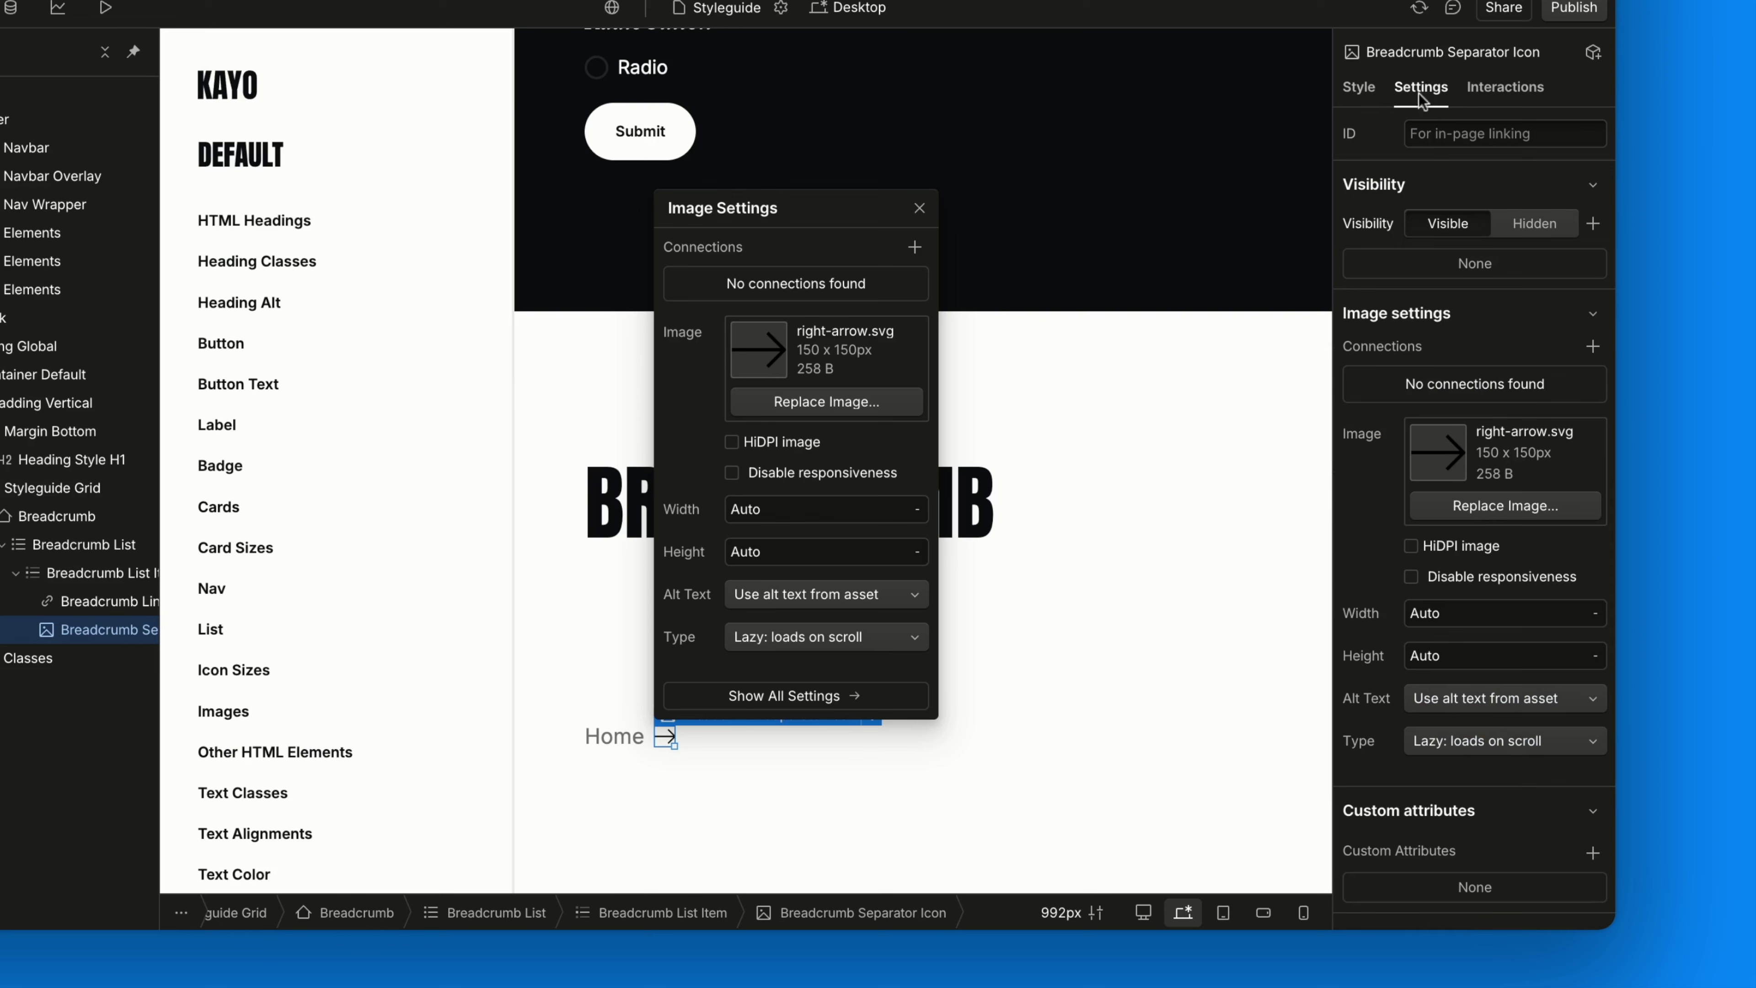
{"action": "left_click", "coordinate": [1436, 700]}
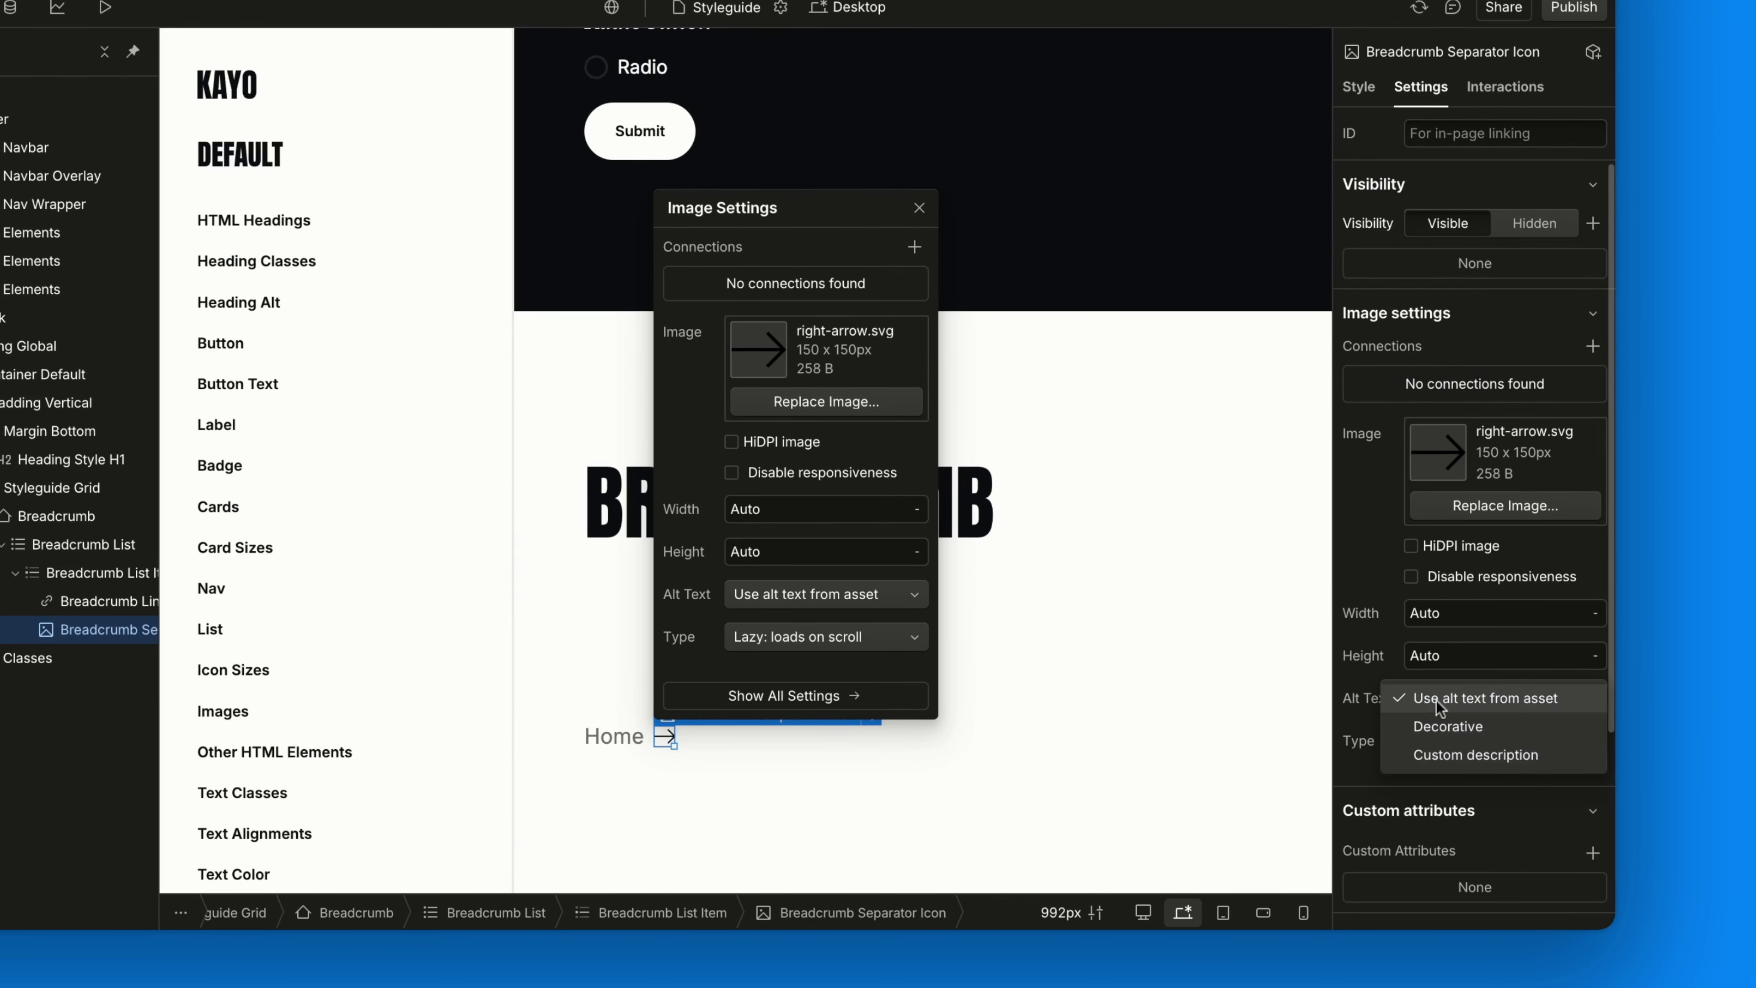
{"action": "left_click", "coordinate": [1433, 724]}
{"action": "scroll", "coordinate": [1360, 661], "scroll_direction": "down", "scroll_amount": 1}
{"action": "scroll", "coordinate": [1360, 658], "scroll_direction": "down", "scroll_amount": 5}
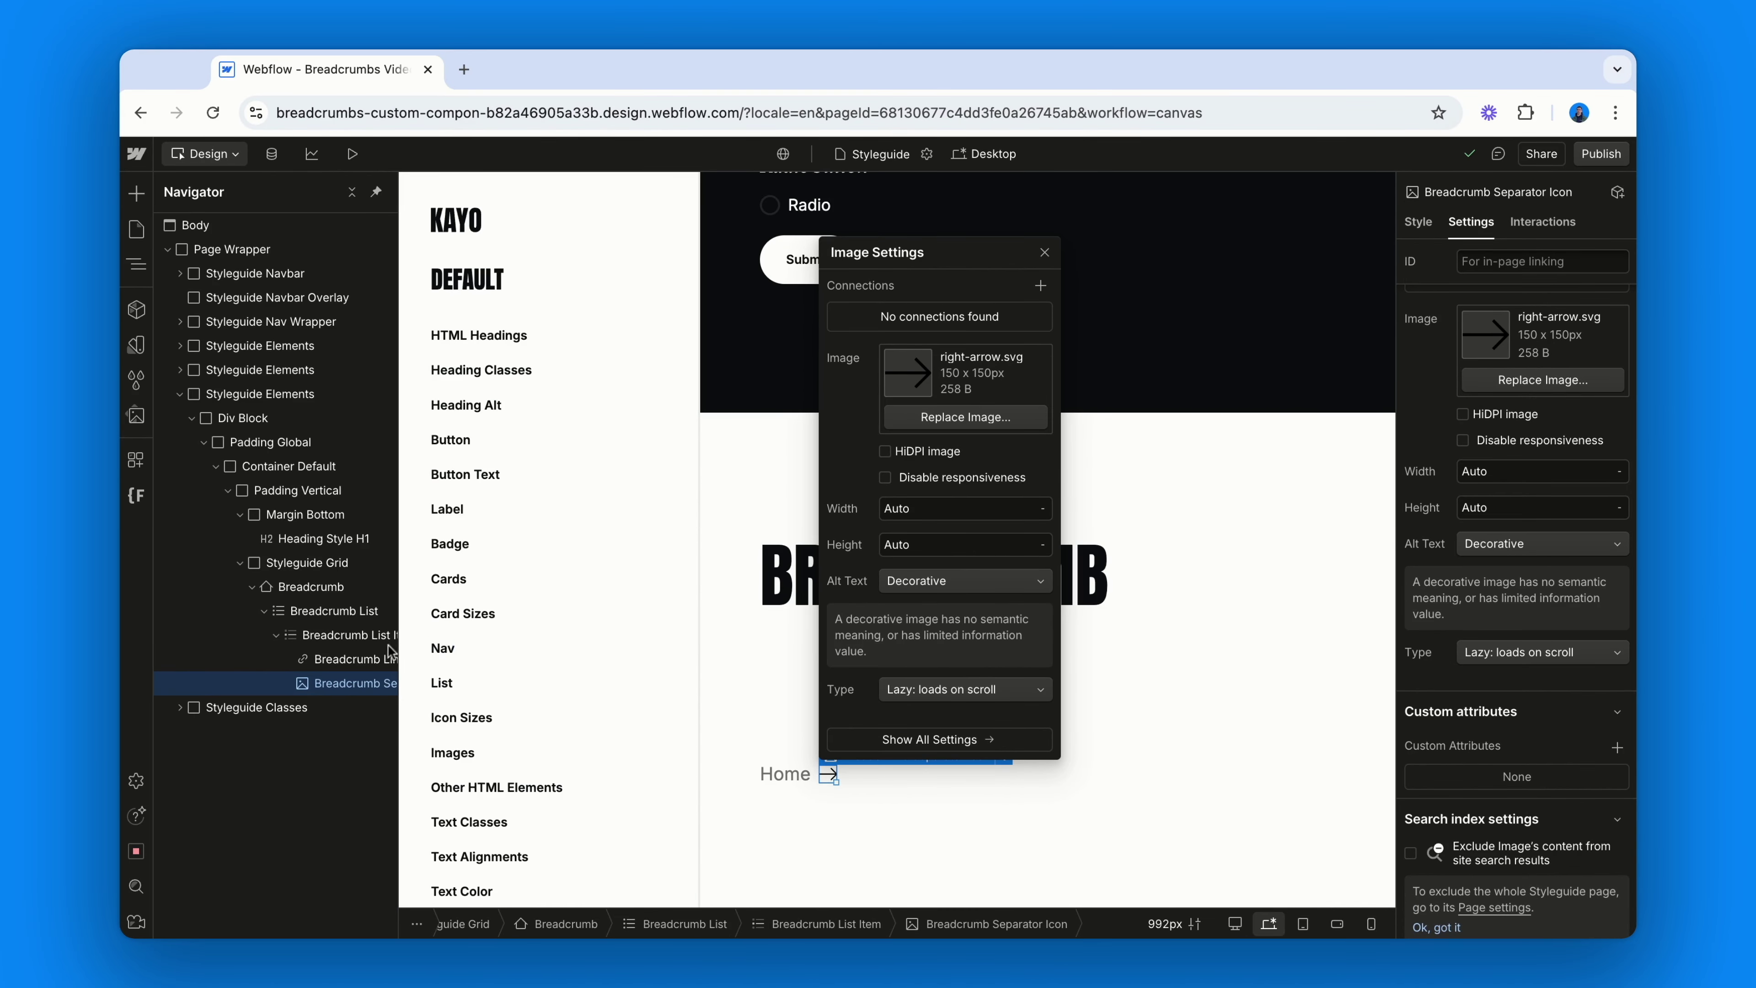
- Add a text block inside Breadcrumb List Item and give it a new class named Breadcrumb Separator
{"action": "left_click", "coordinate": [339, 631]}
{"action": "key", "text": "super+k"}
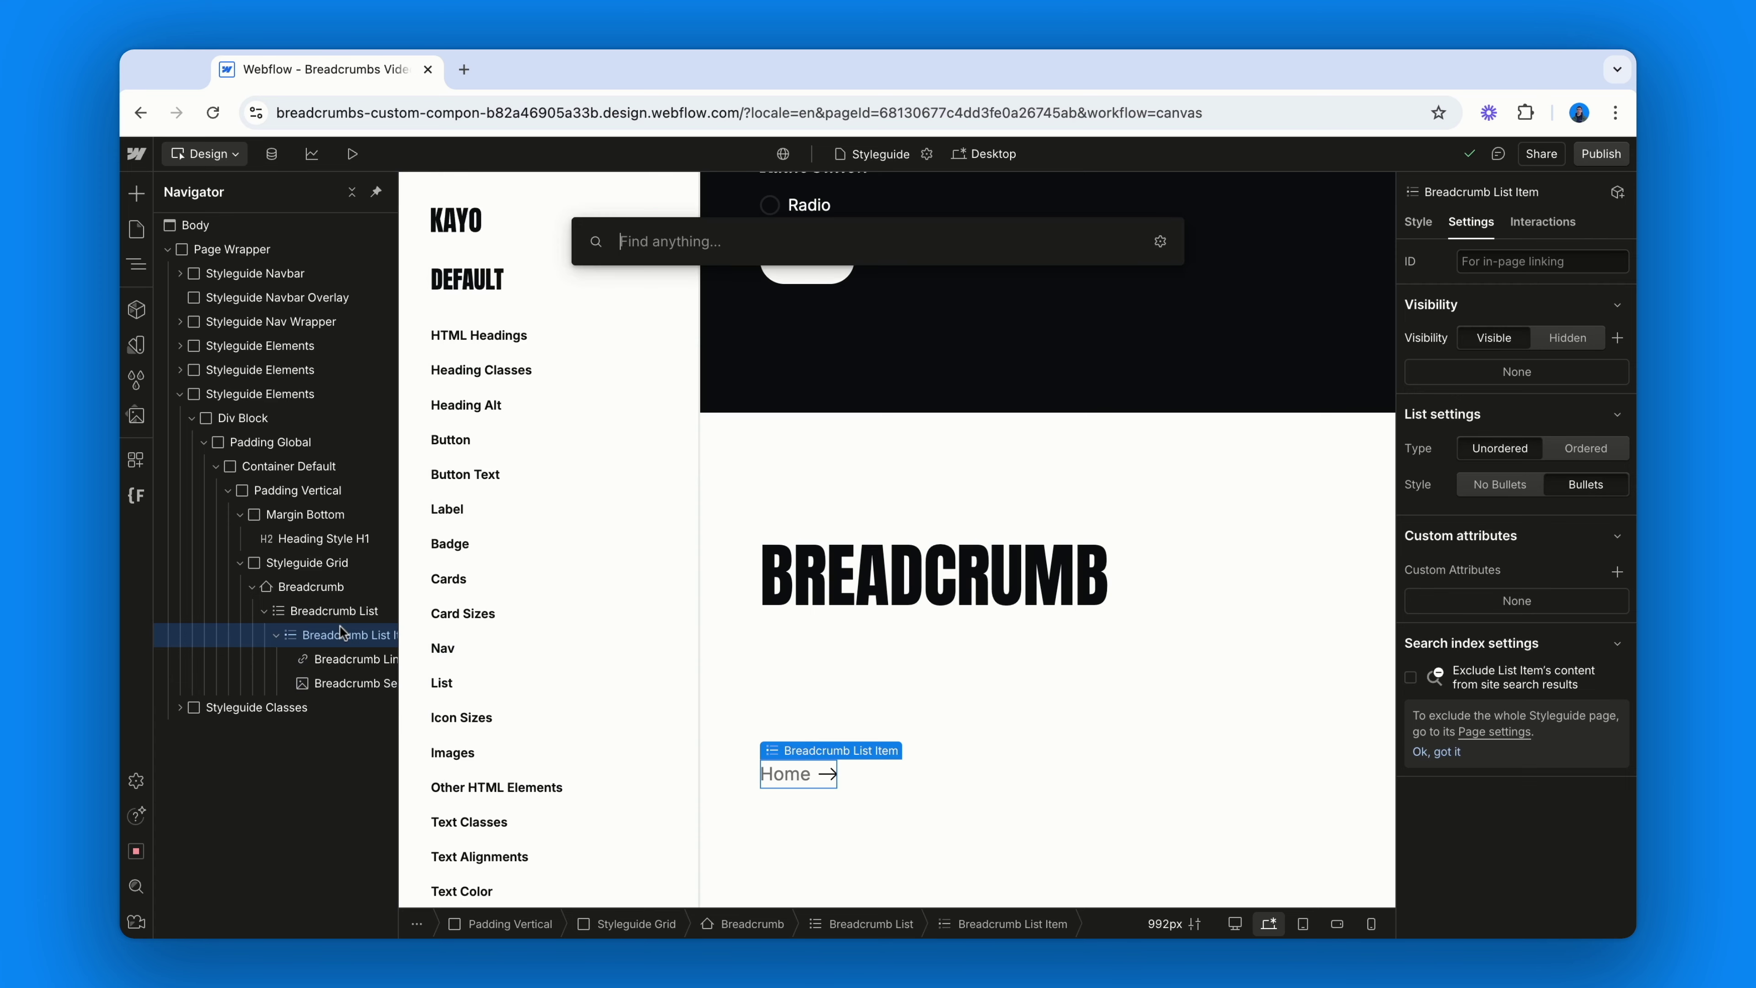
{"action": "type", "text": "text"}
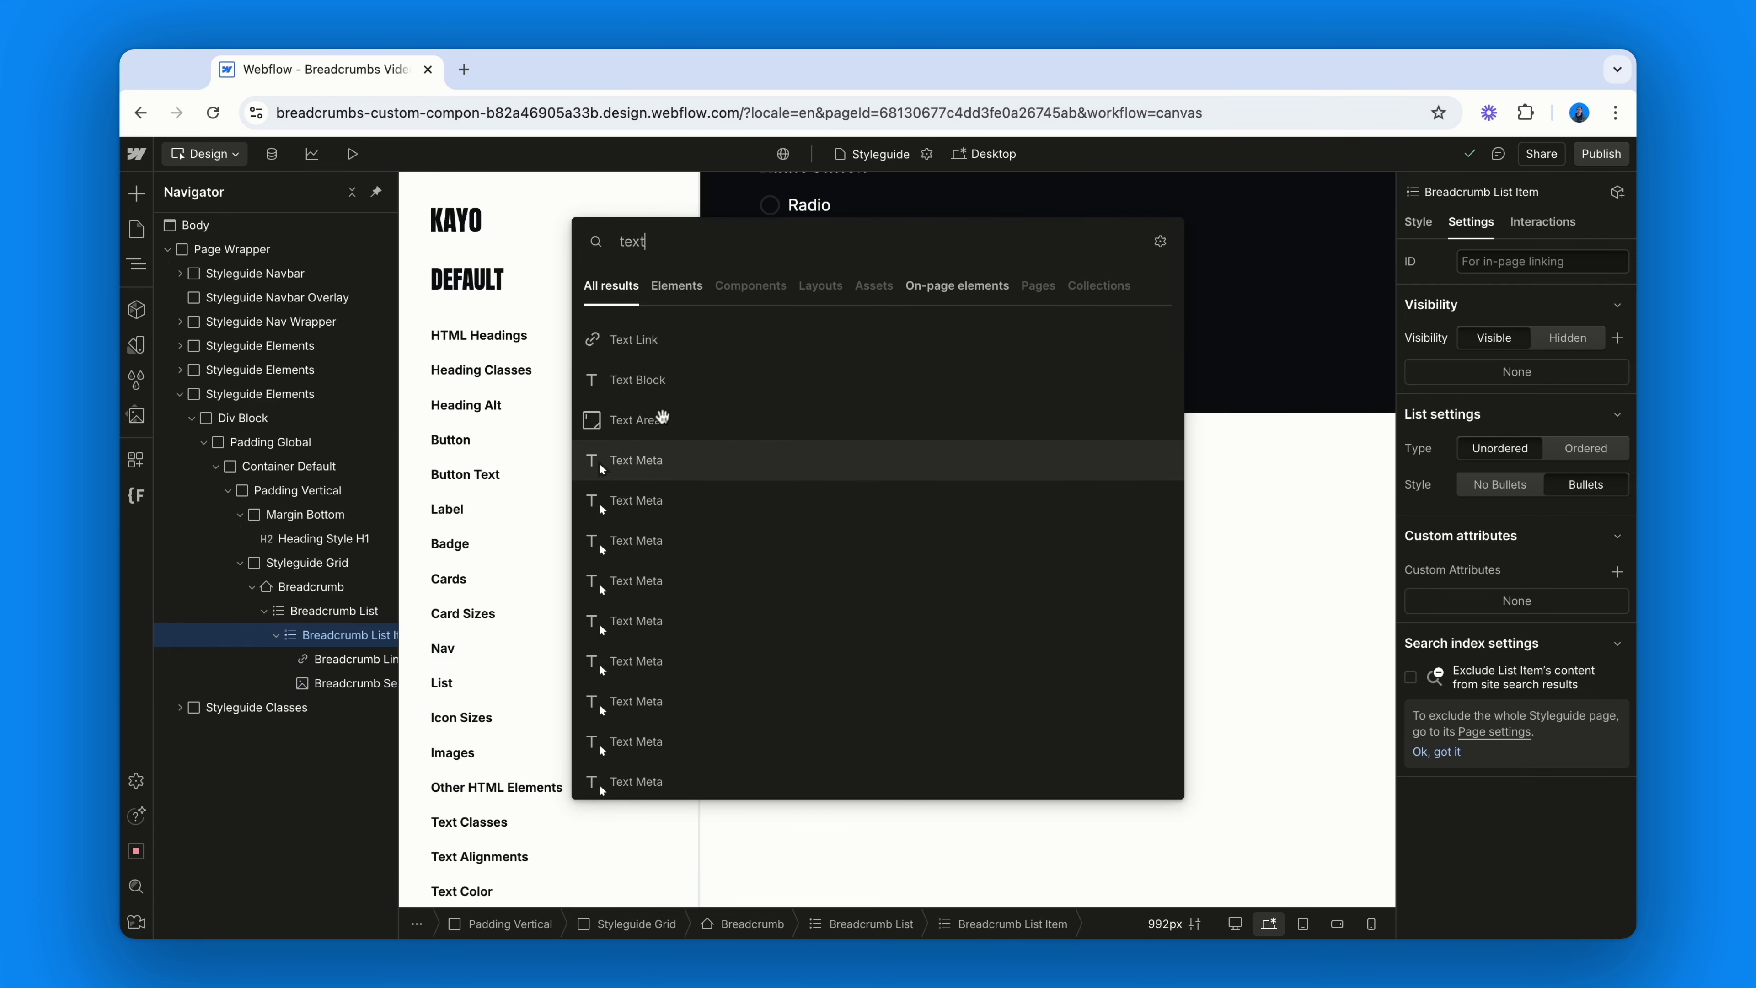
{"action": "left_click", "coordinate": [721, 380]}
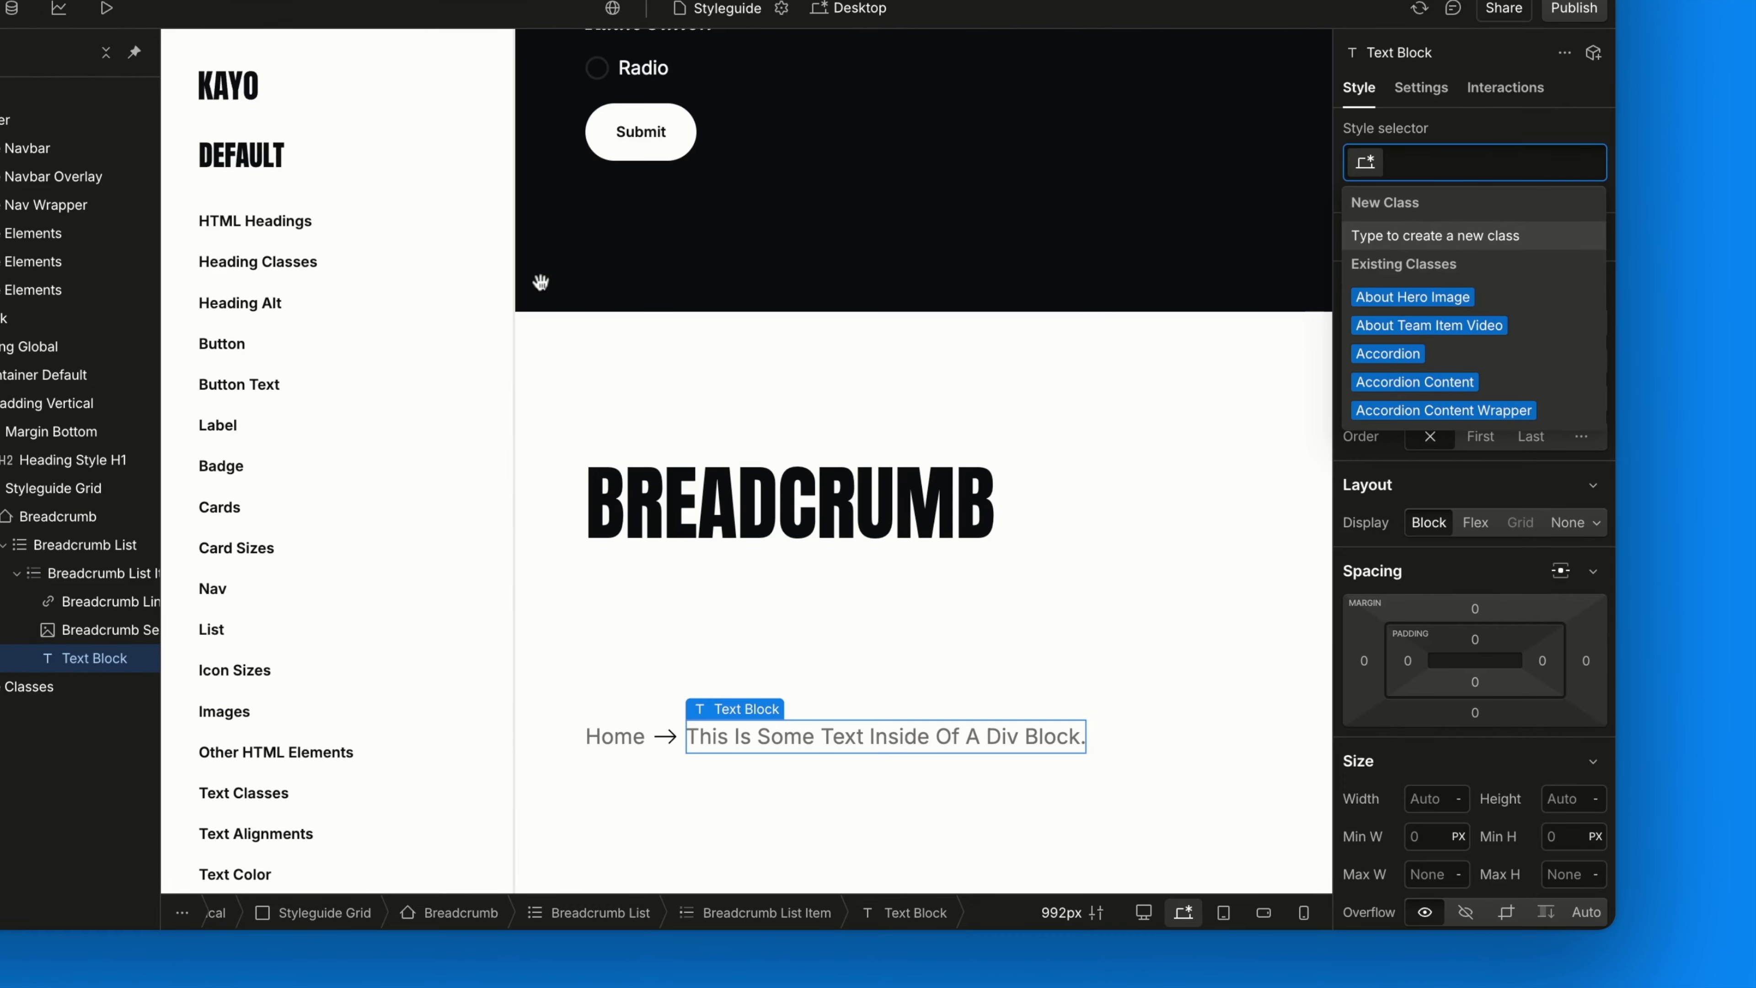
{"action": "type", "text": "B"}
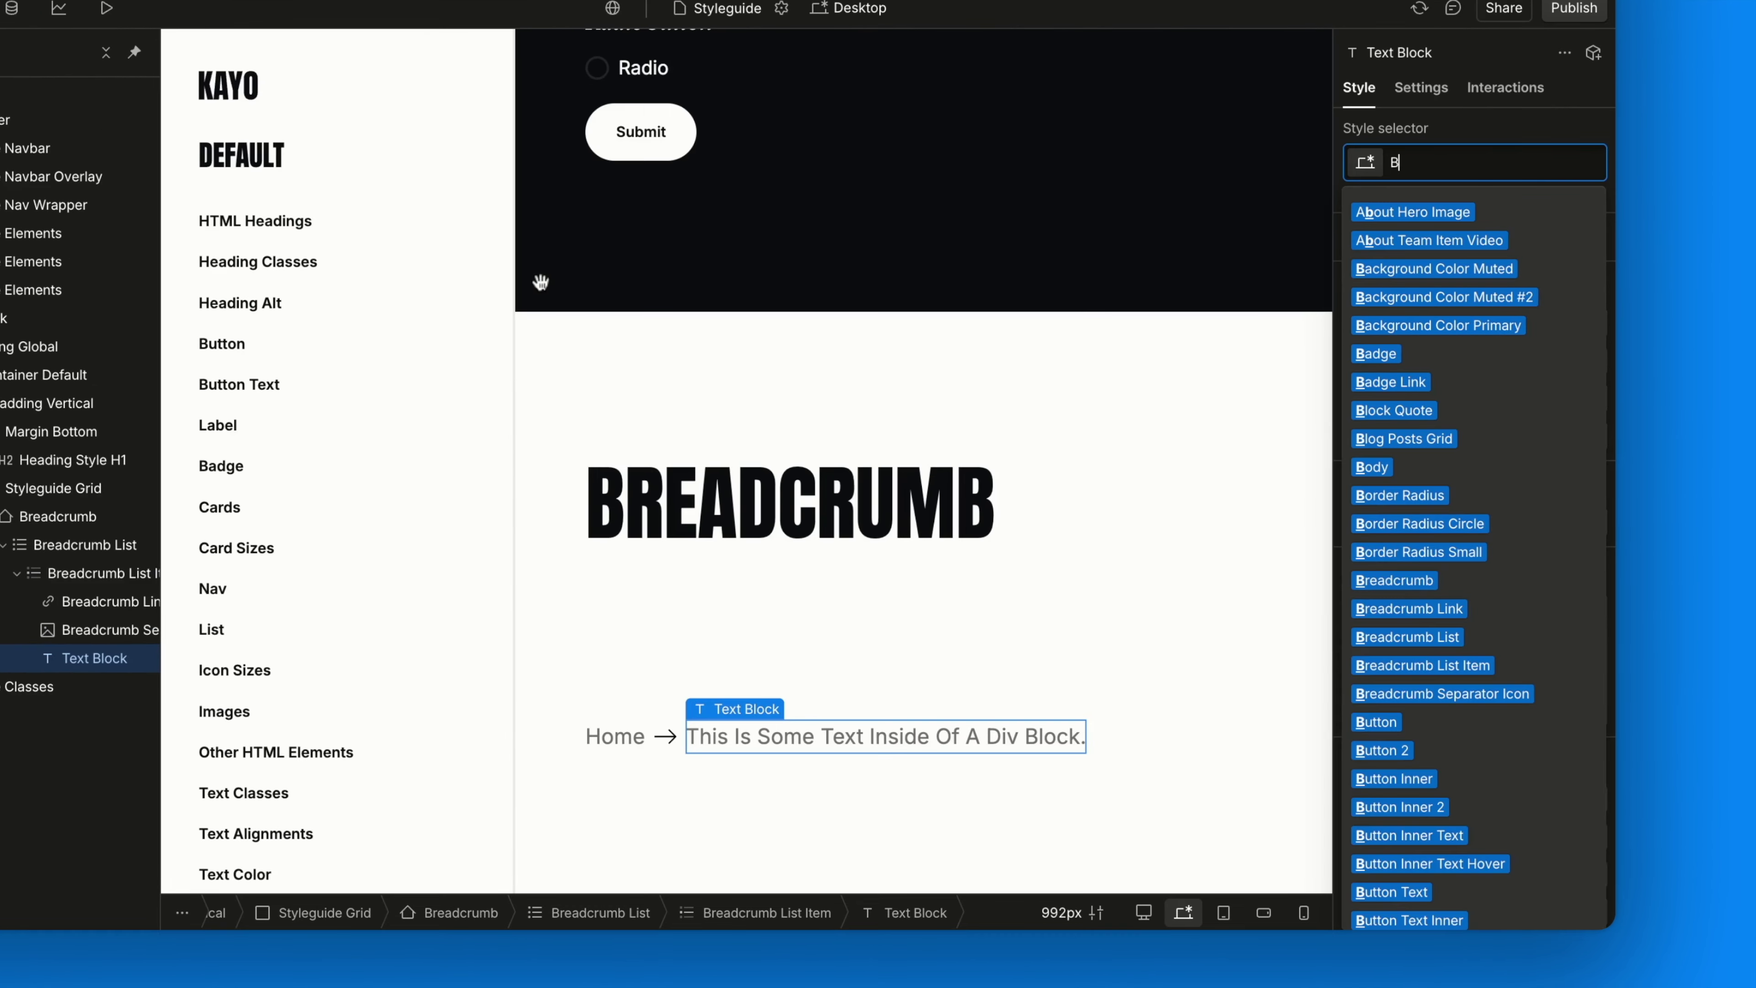
{"action": "type", "text": "readcrumb Separator"}
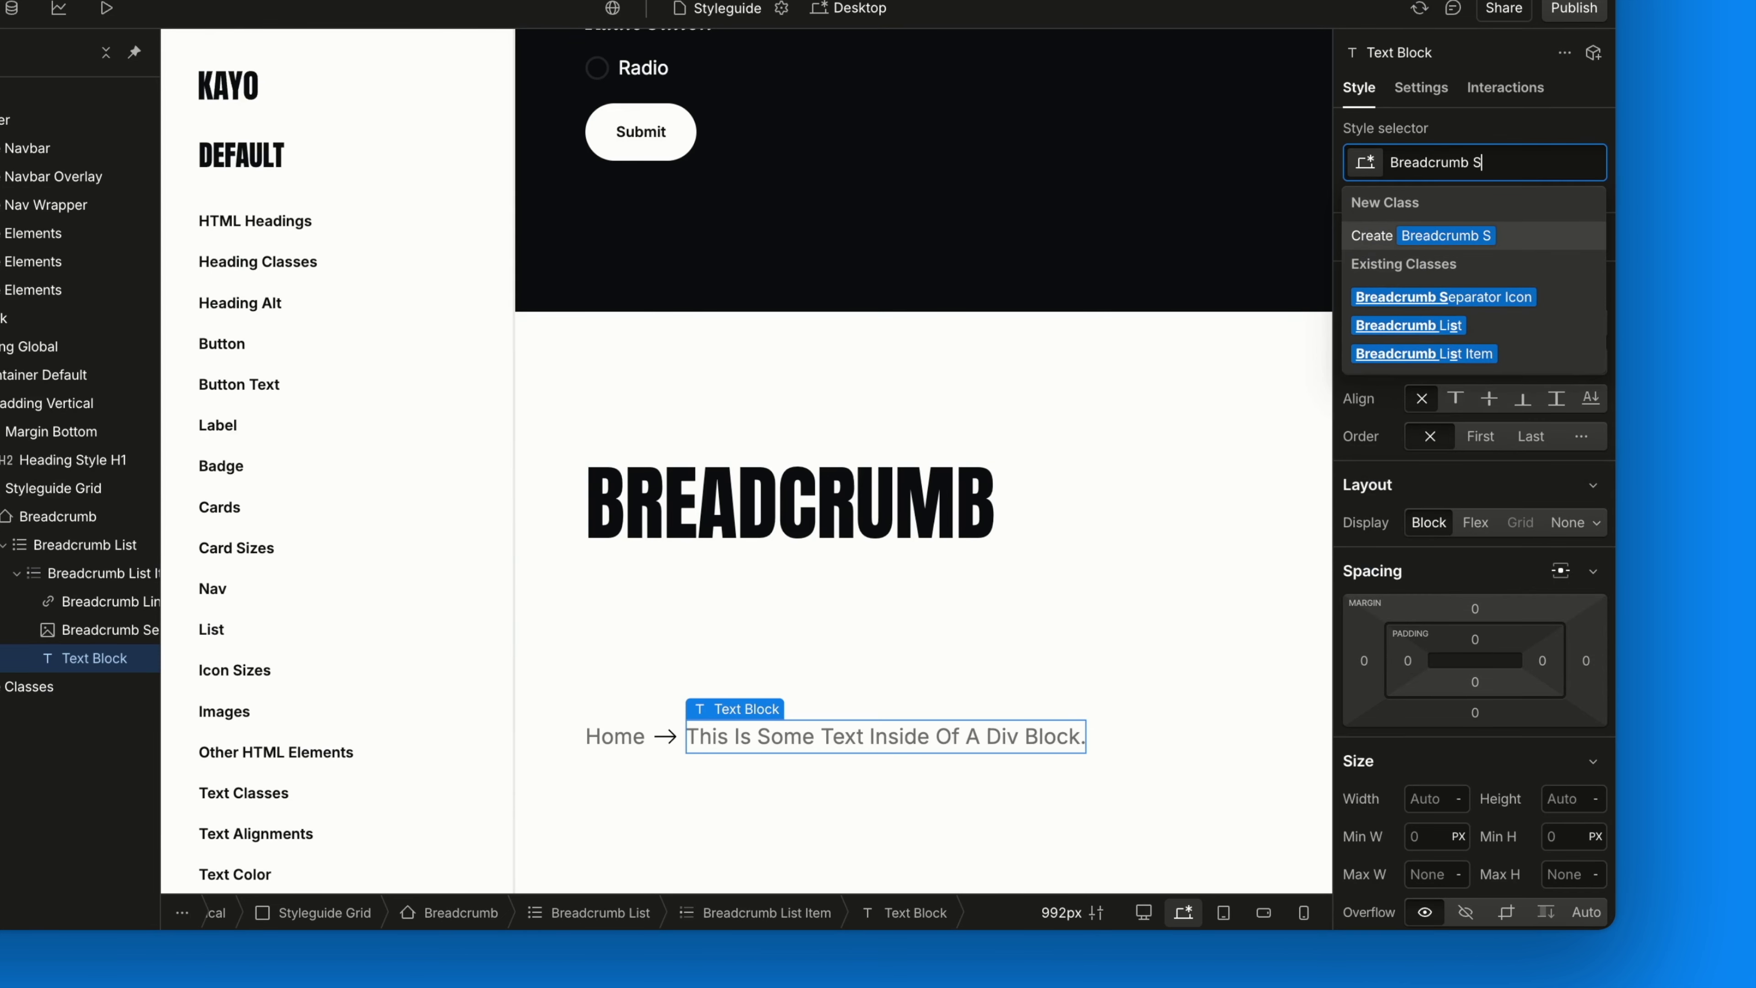
{"action": "key", "text": "Return"}
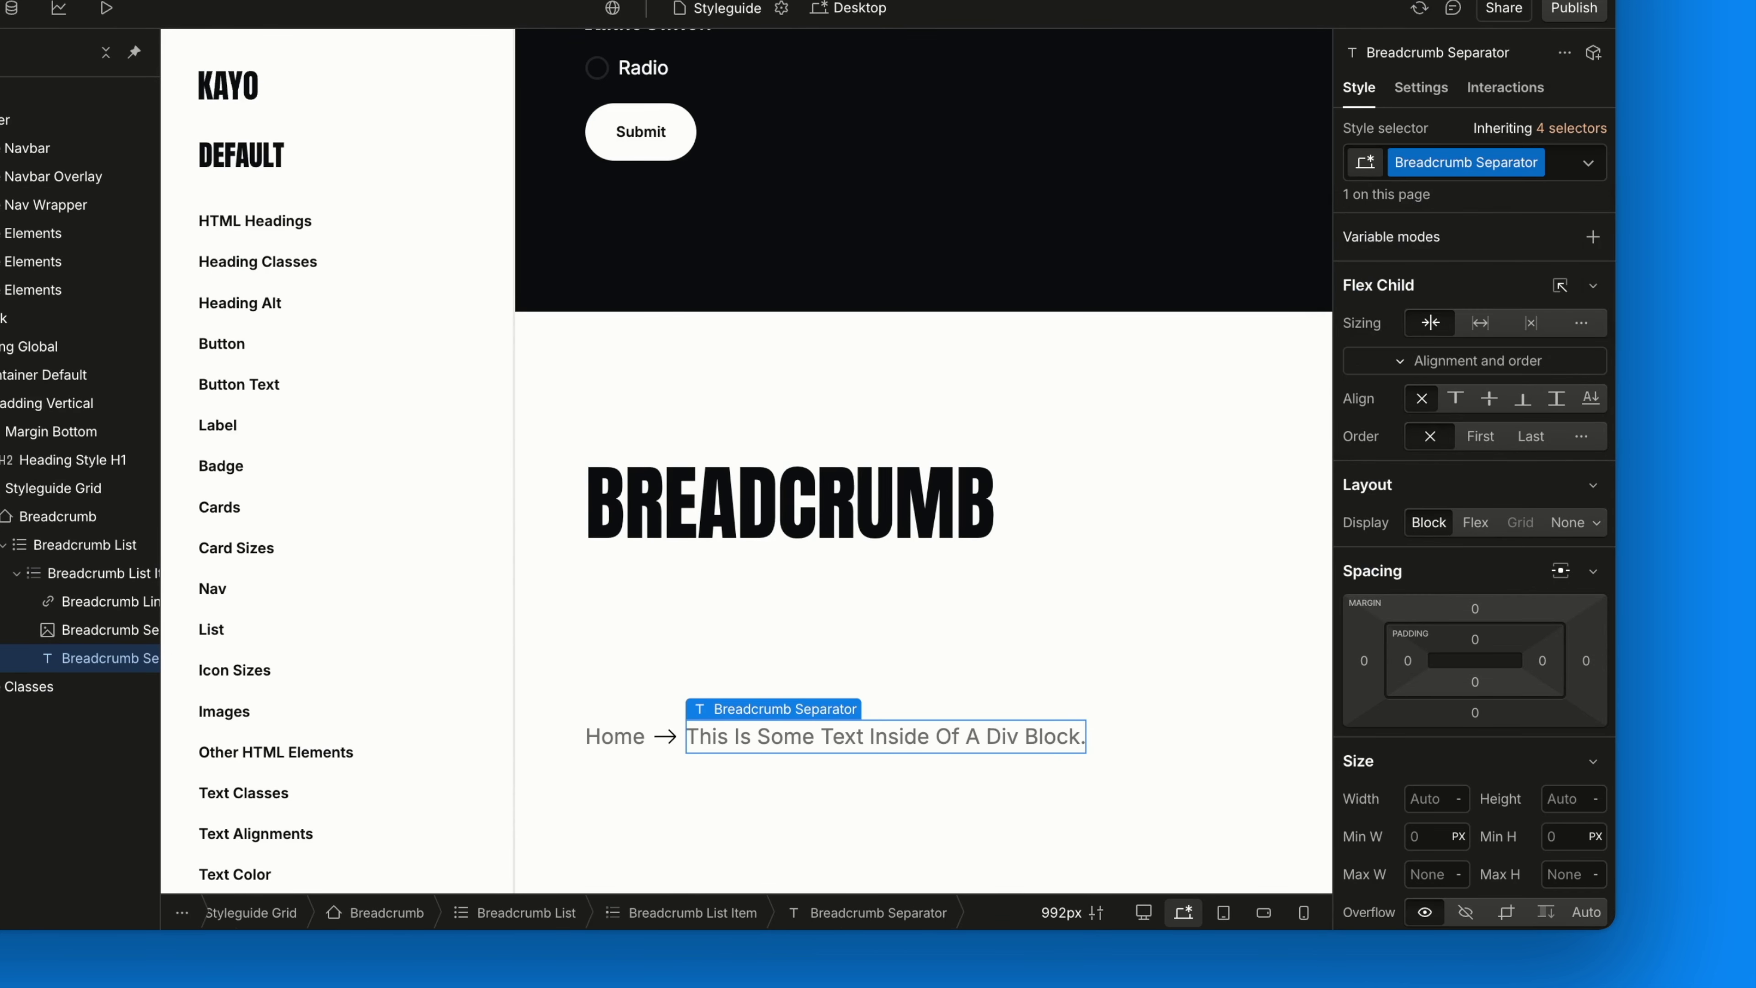
- Replace the Breadcrumb Separator's placeholder text with ">"
{"action": "double_click", "coordinate": [813, 746]}
{"action": "key", "text": "super+a"}
{"action": "type", "text": ">"}
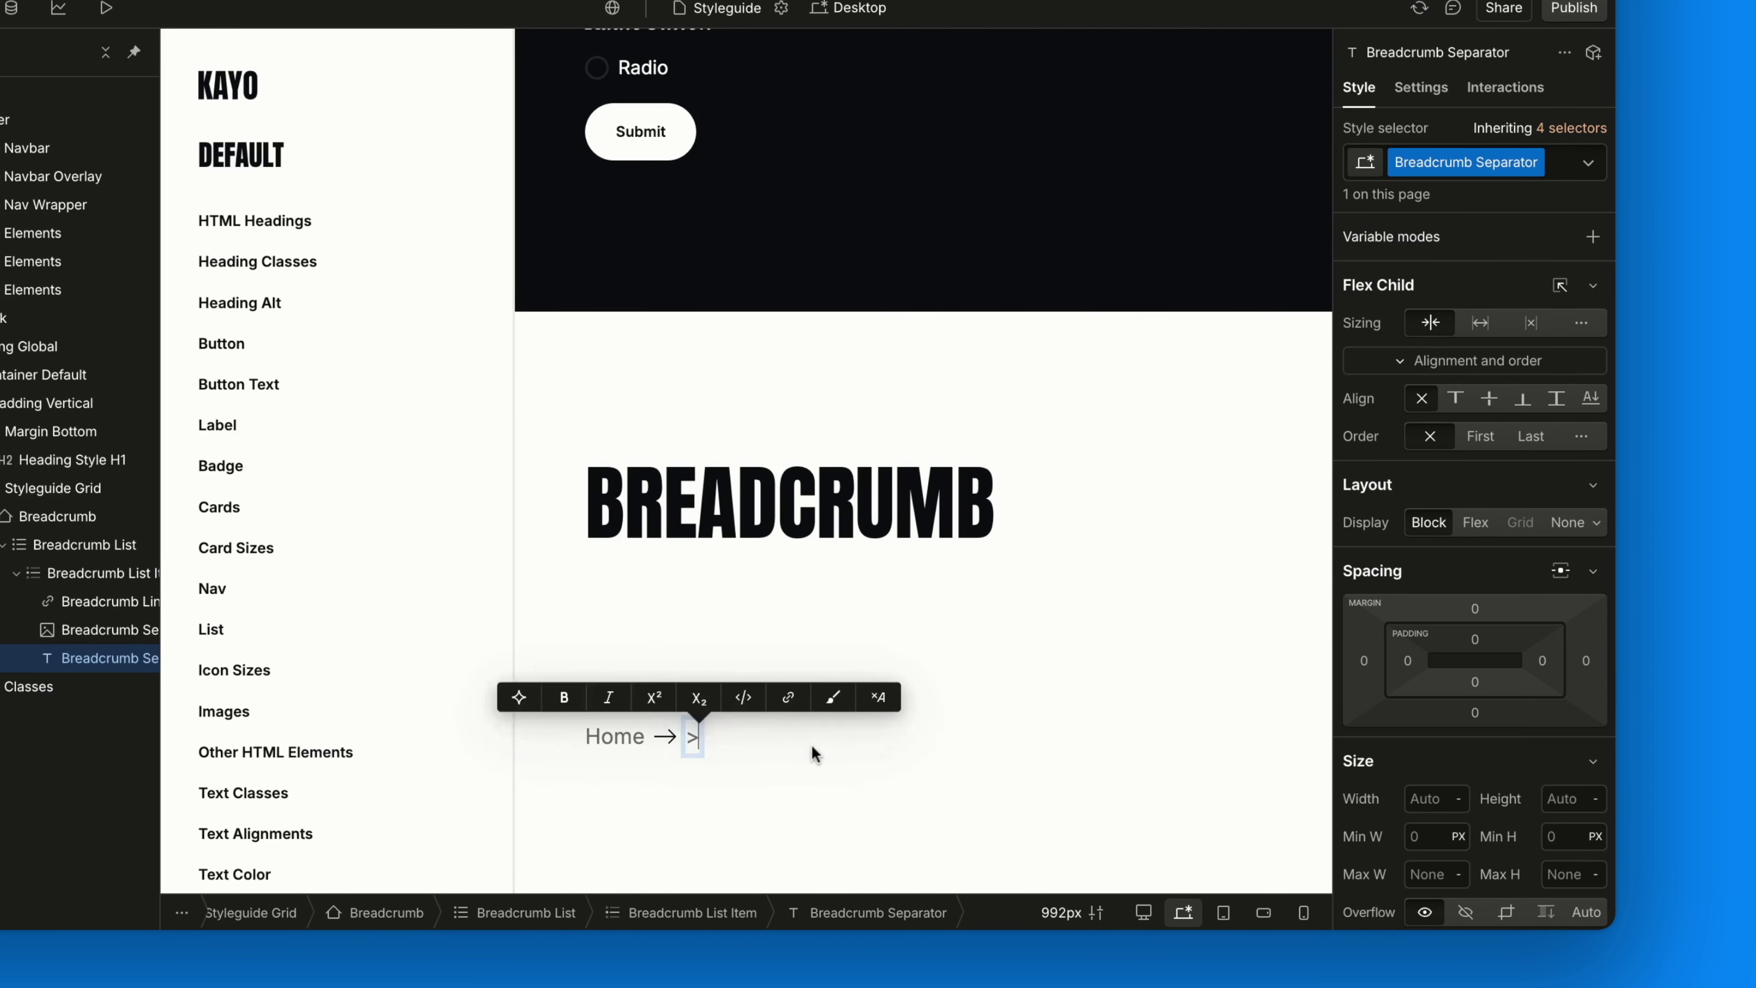
{"action": "key", "text": "Escape"}
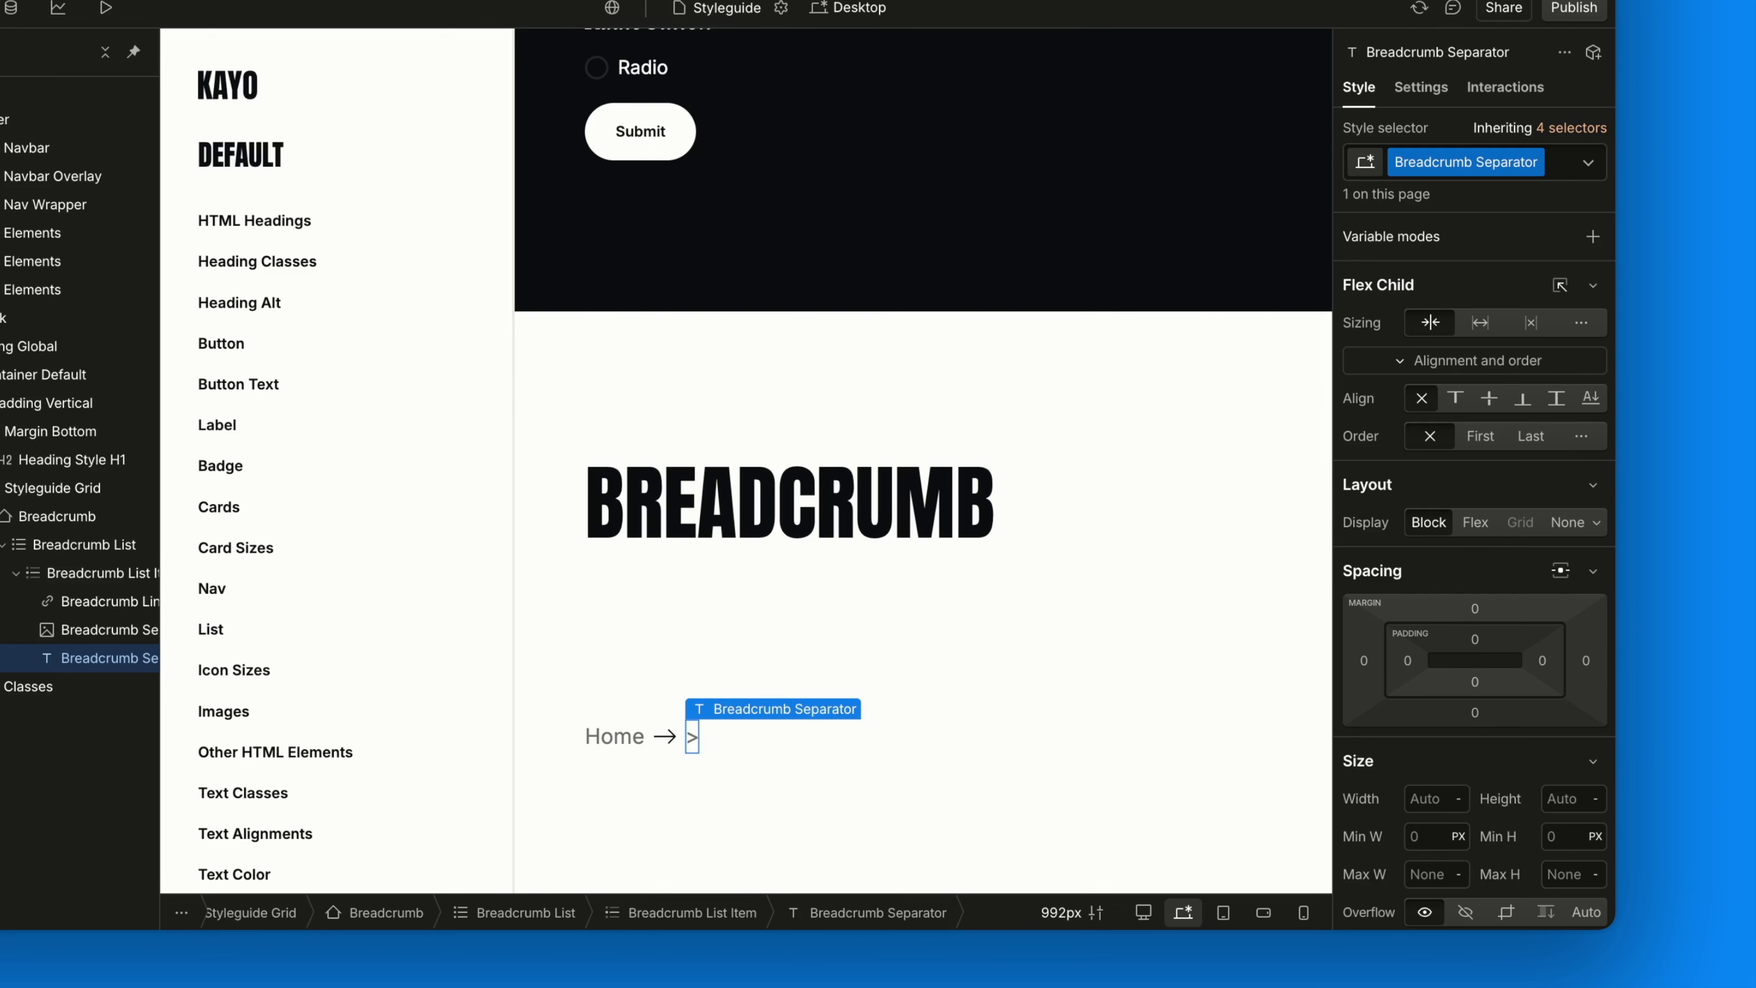
- Add the custom attribute aria-hidden with the value true to the Breadcrumb Separator text block
{"action": "left_click", "coordinate": [1422, 85]}
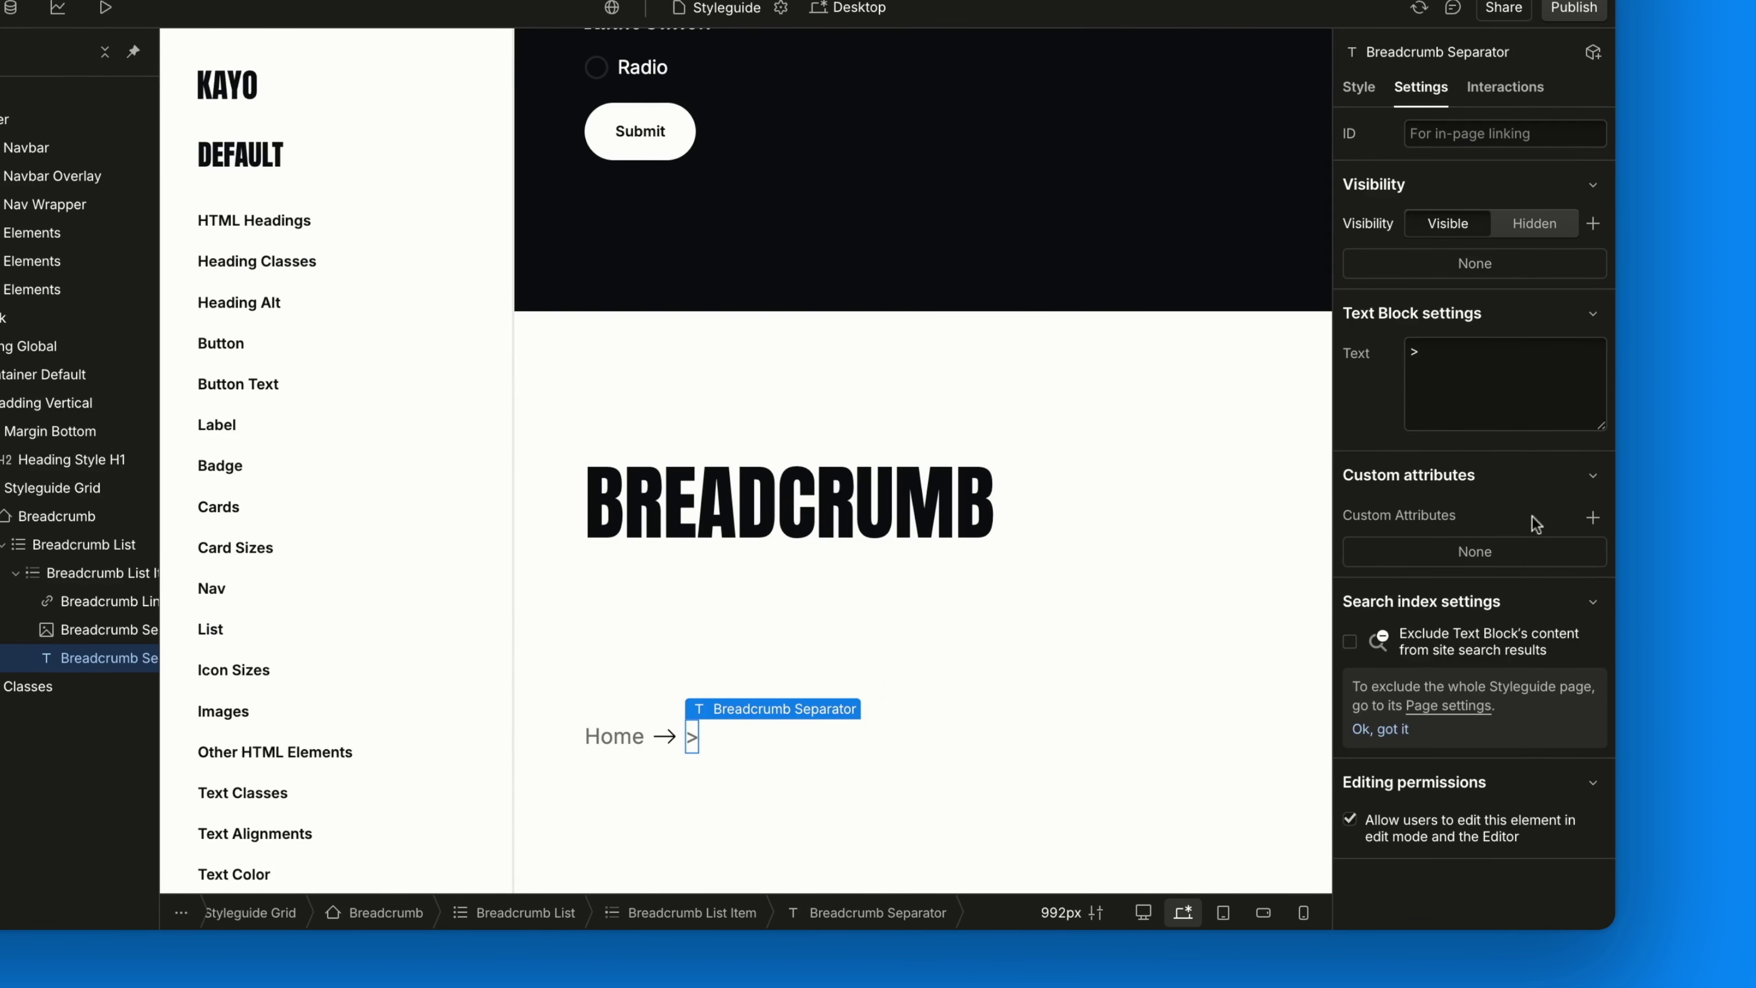
{"action": "left_click", "coordinate": [1592, 517]}
{"action": "type", "text": "aria-"}
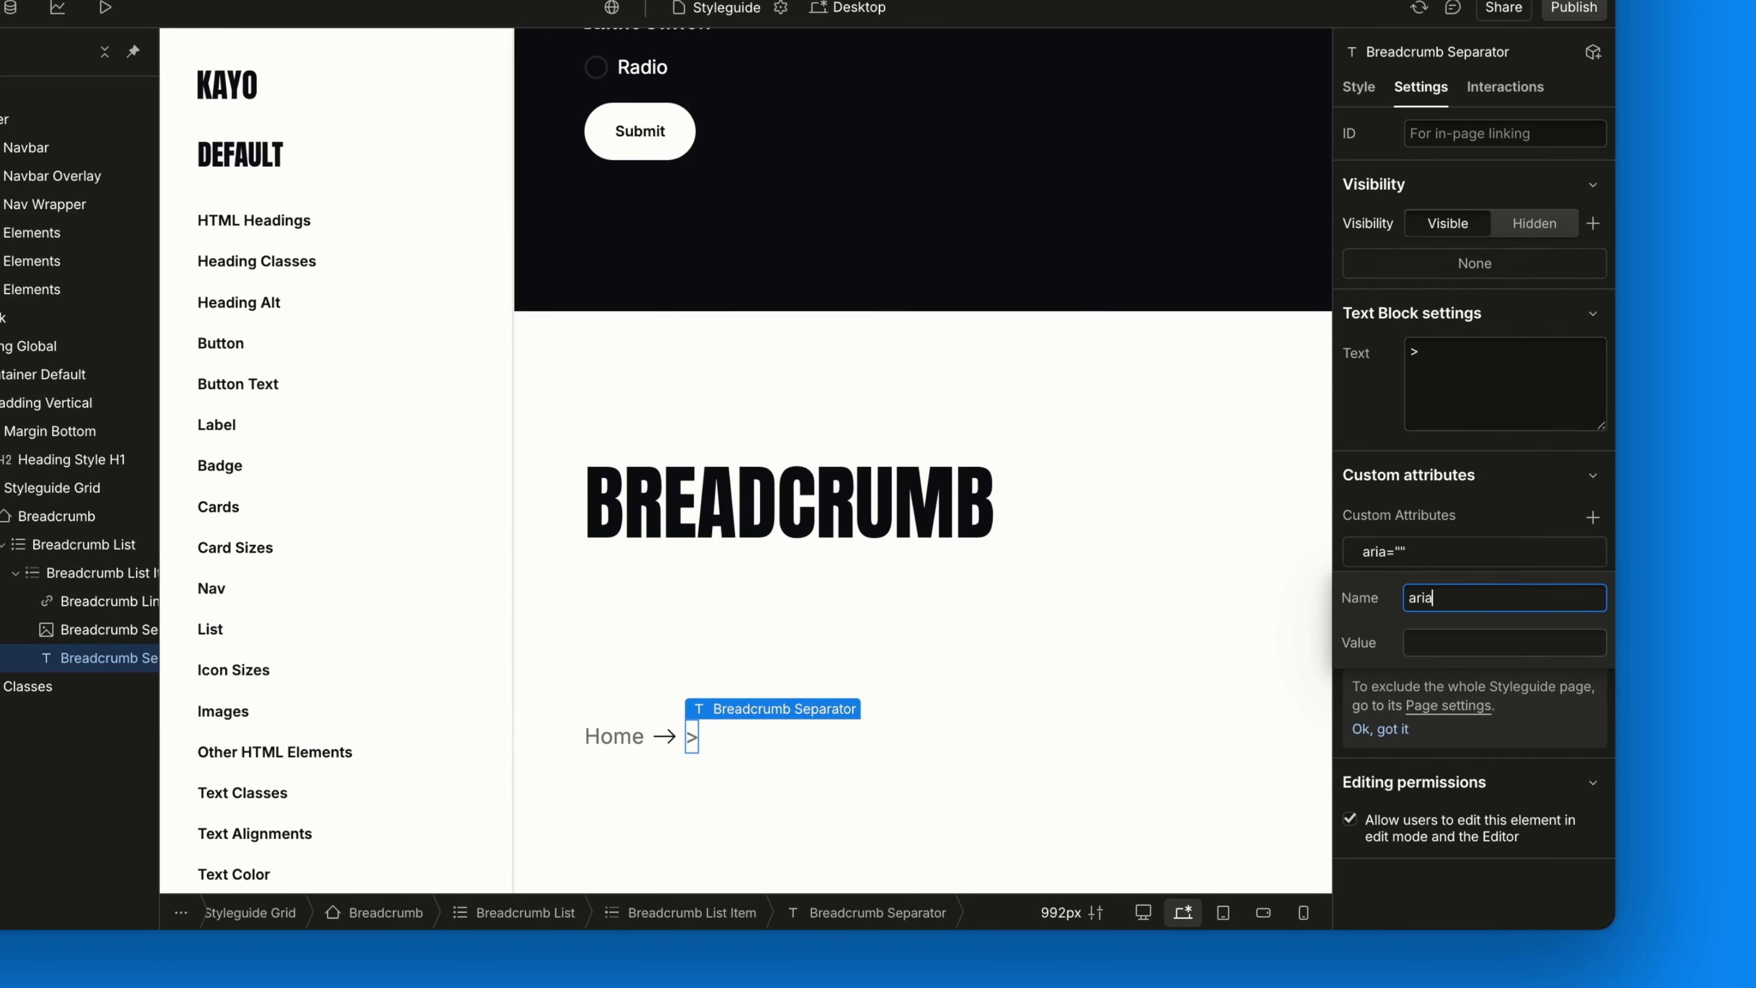
{"action": "type", "text": "hidden"}
{"action": "key", "text": "Tab"}
{"action": "type", "text": "true"}
{"action": "key", "text": "Return"}
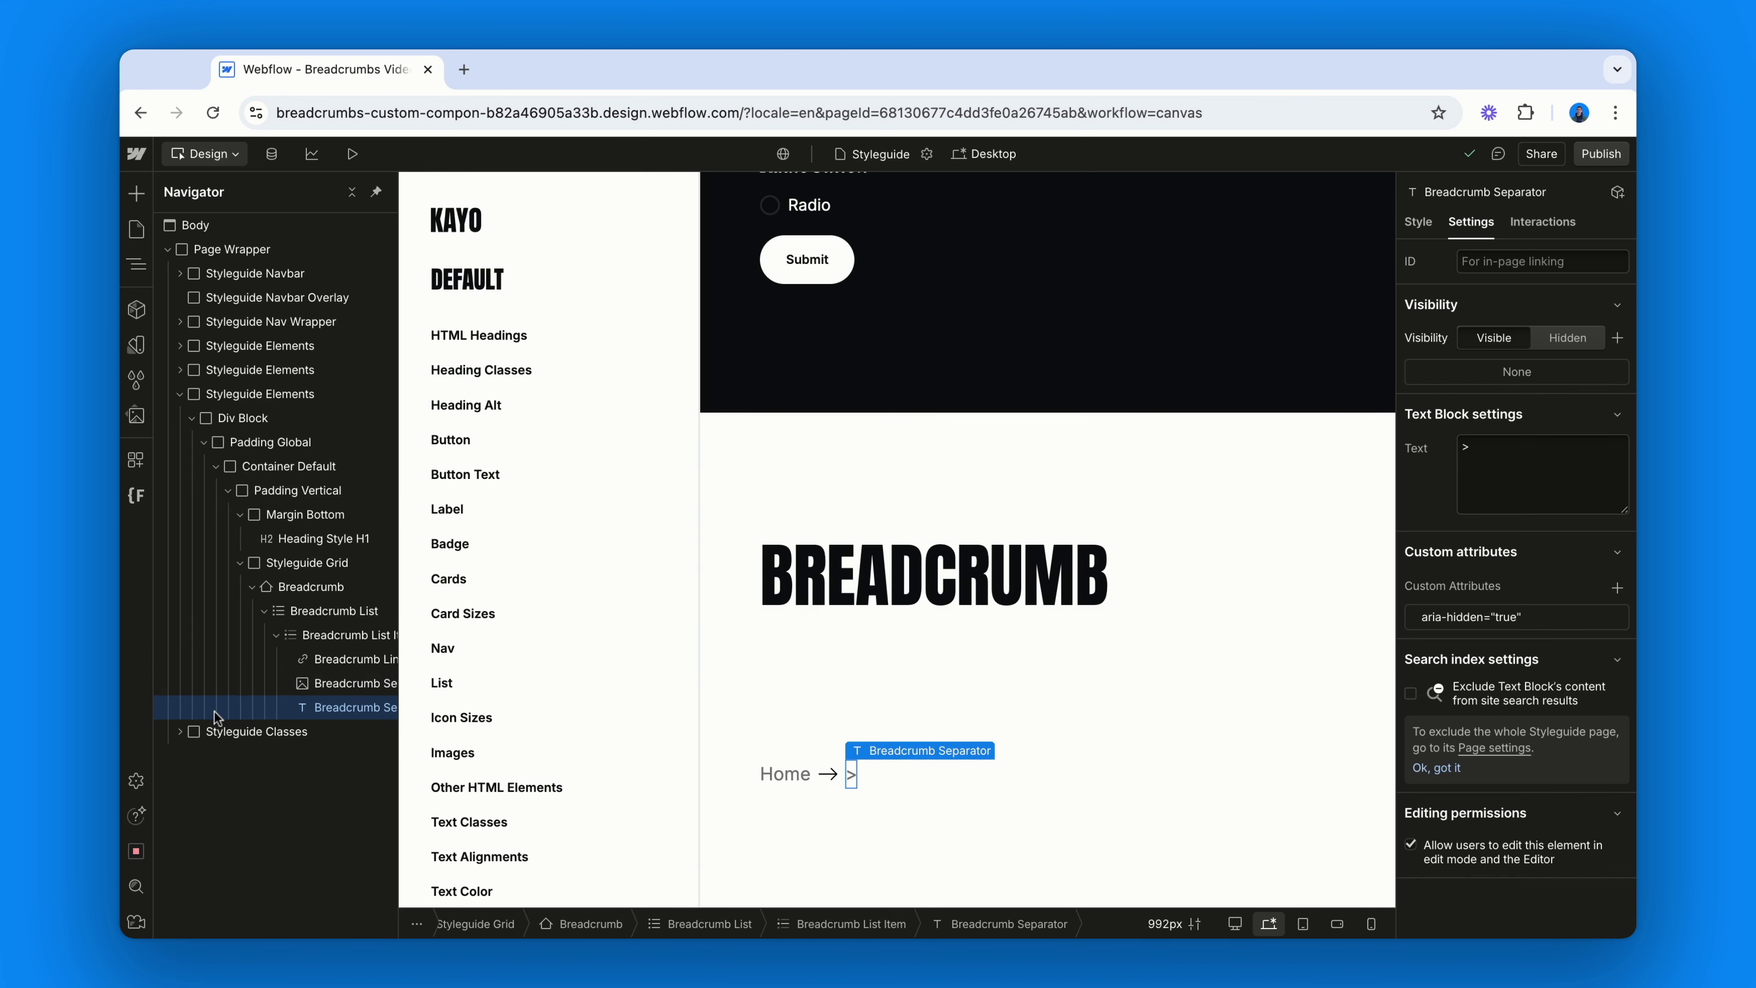
- Add a Code Embed inside Breadcrumb with the style rule nav[aria-label="Breadcrumb"] ol li:not(:last-child)::after { content: "/"; } and save it
{"action": "scroll", "coordinate": [214, 709], "scroll_direction": "right", "scroll_amount": 3}
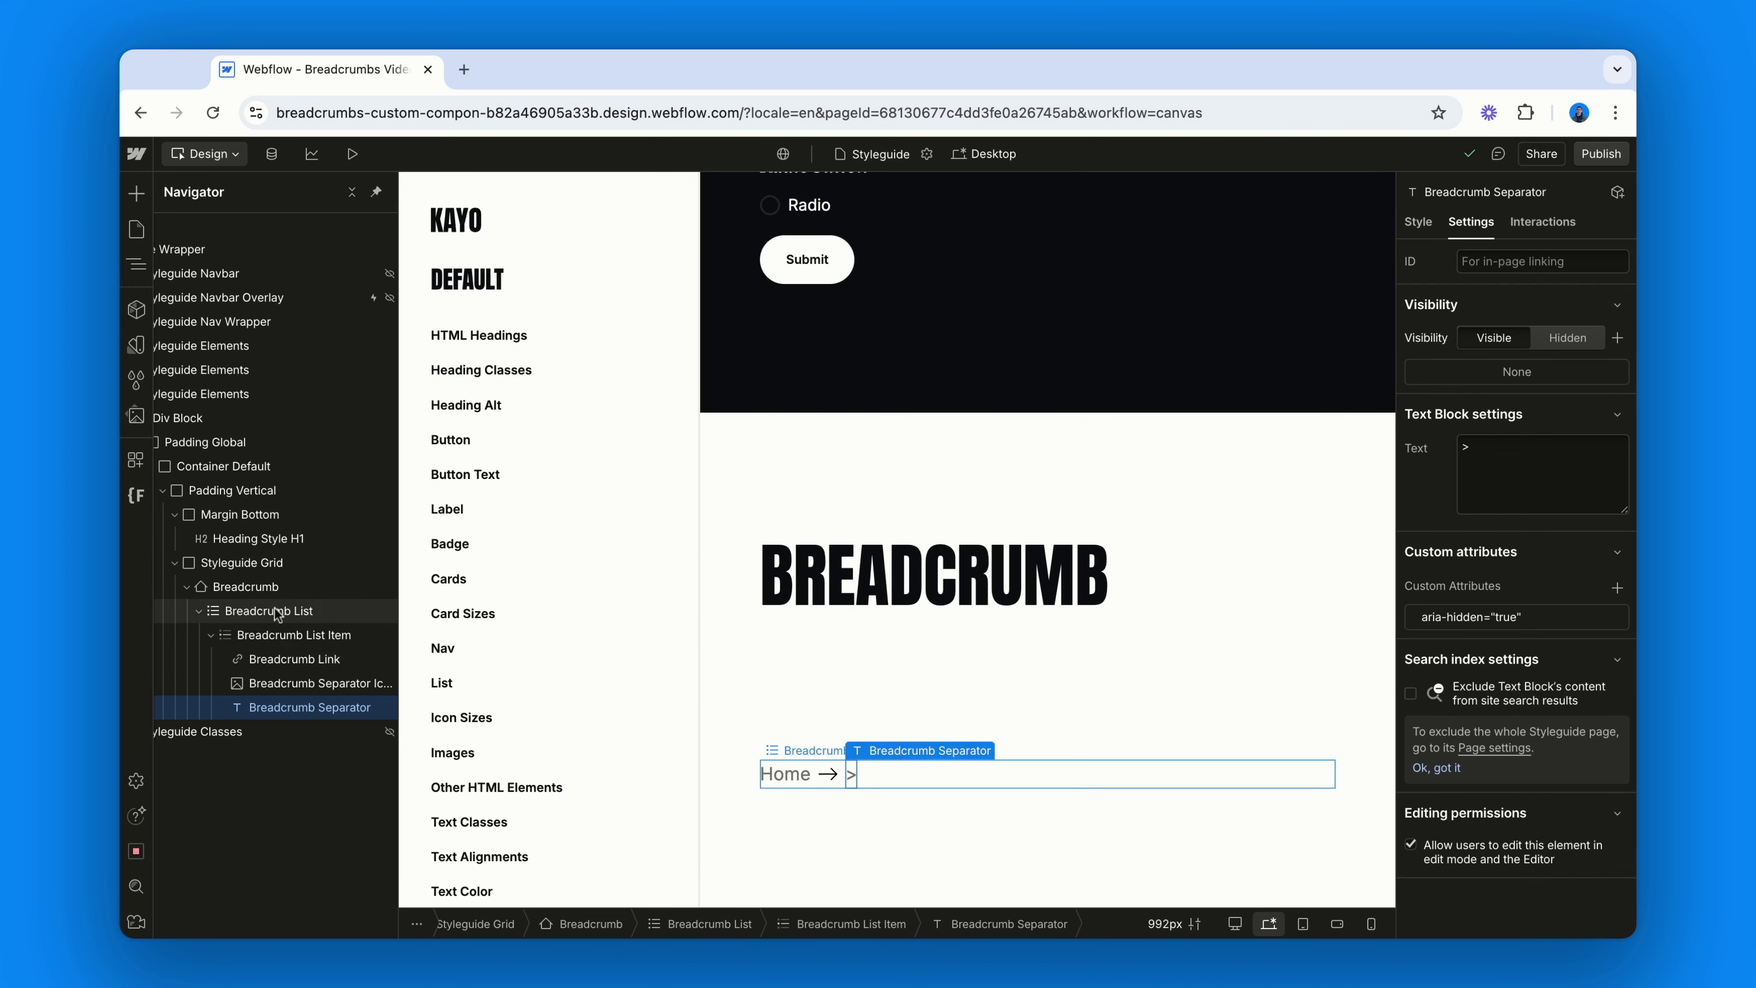
{"action": "left_click", "coordinate": [245, 586]}
{"action": "key", "text": "super+e"}
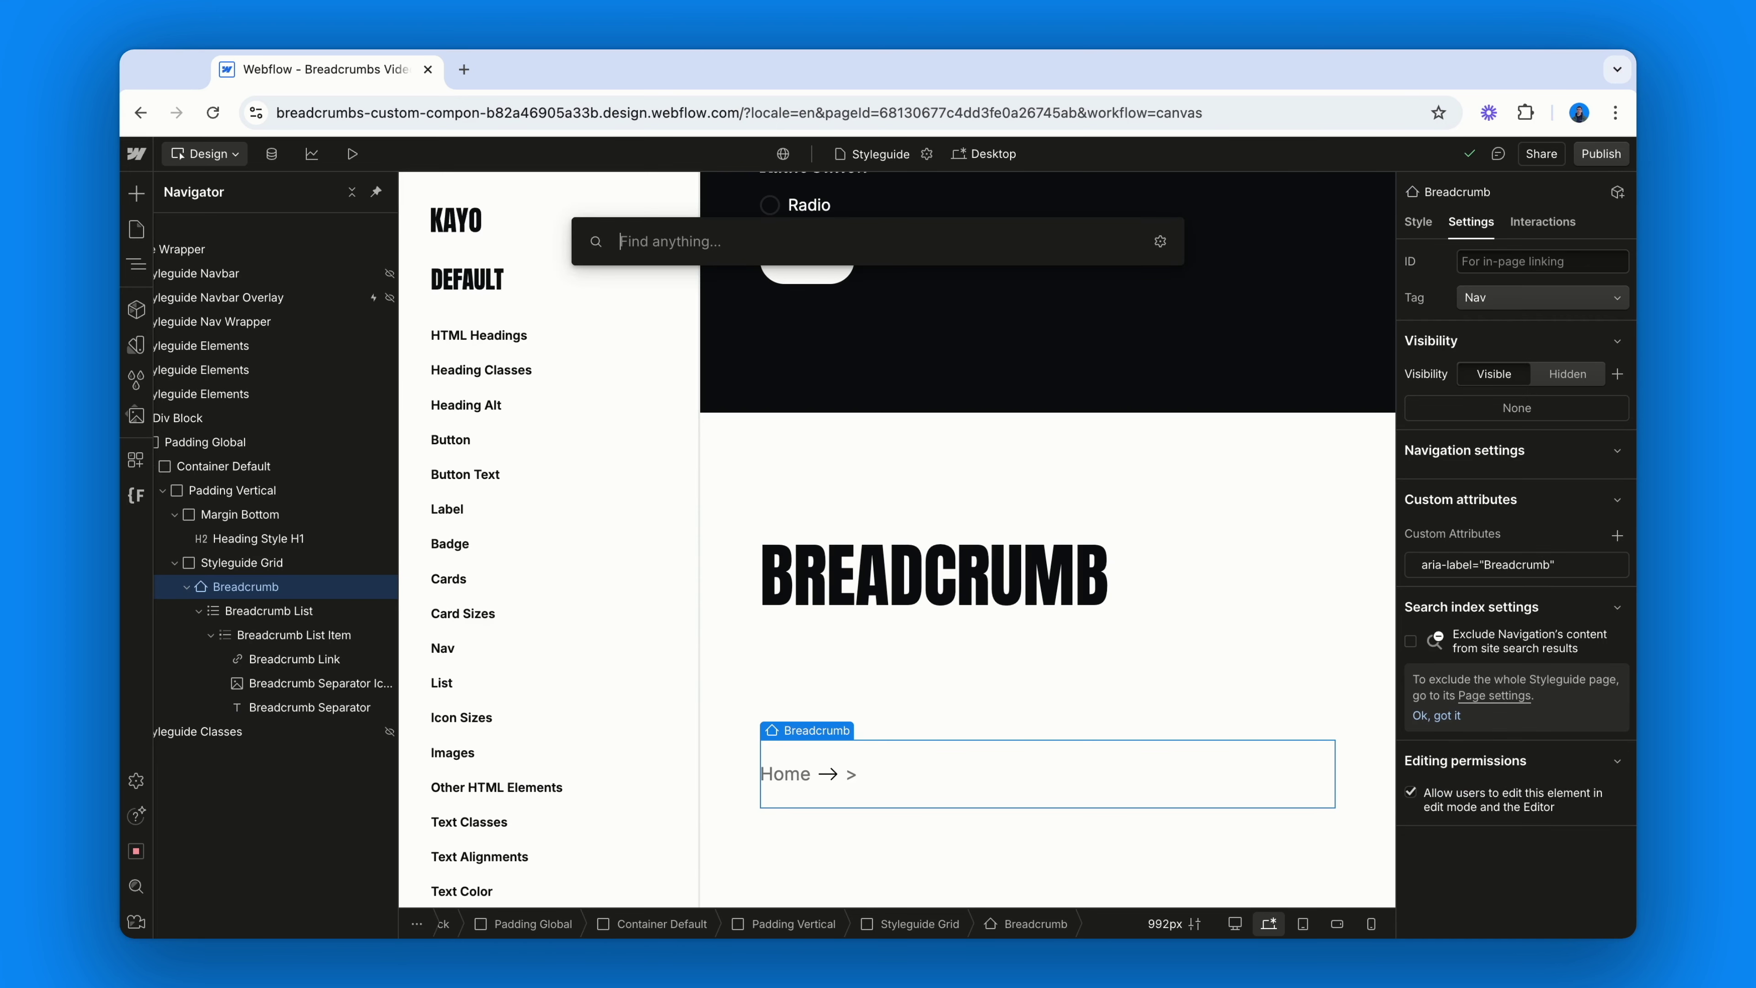
{"action": "type", "text": "code"}
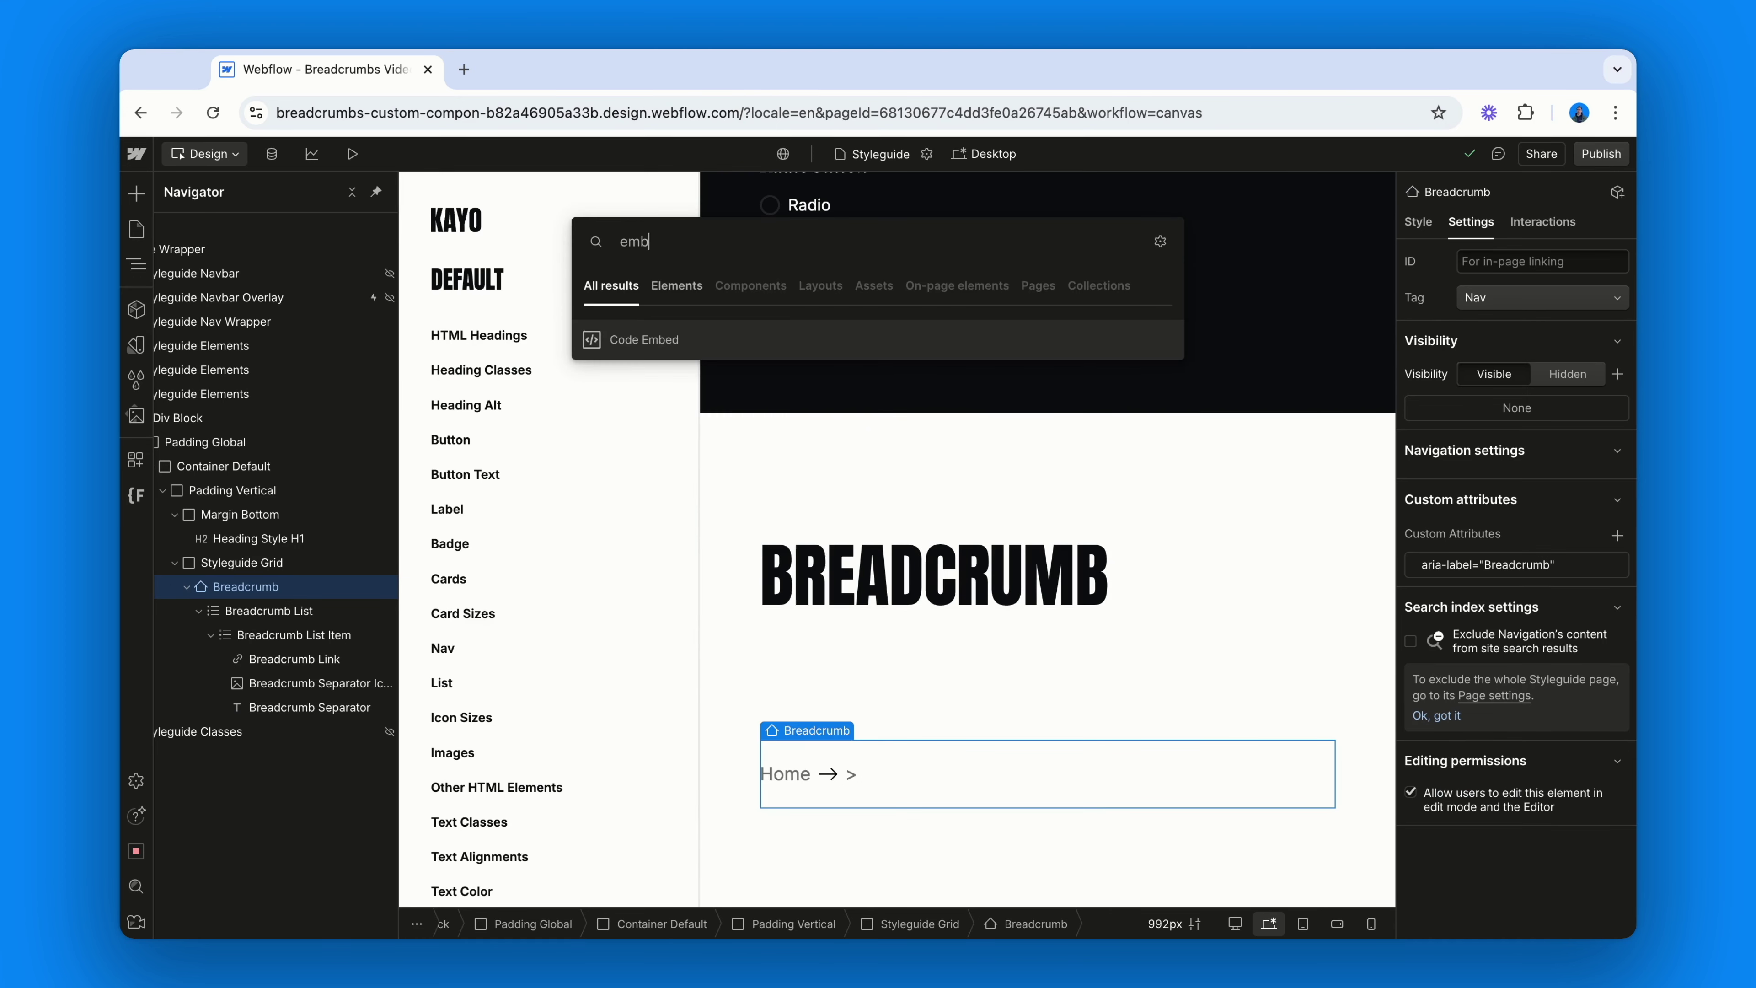
{"action": "key", "text": "Return"}
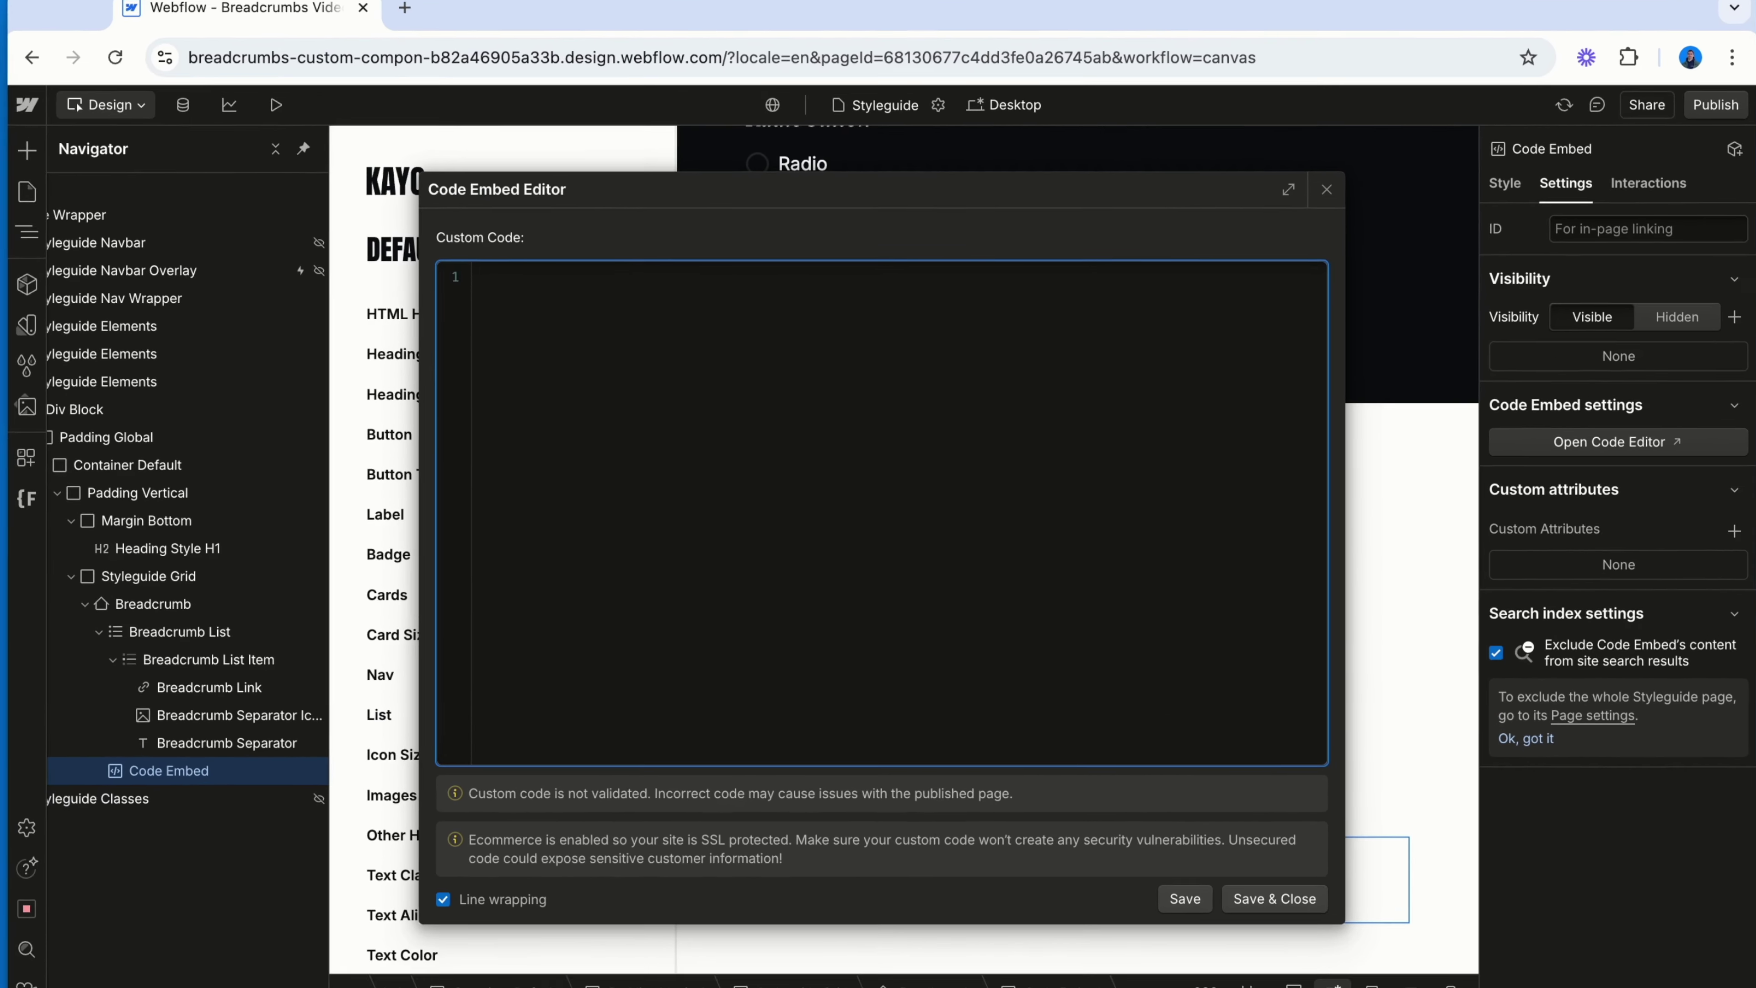
{"action": "type", "text": "<style>  nav[aria-label=\"Breadcrumb\"] ol li:not(:last-child)::after {   content: \"/\"; }  </style>"}
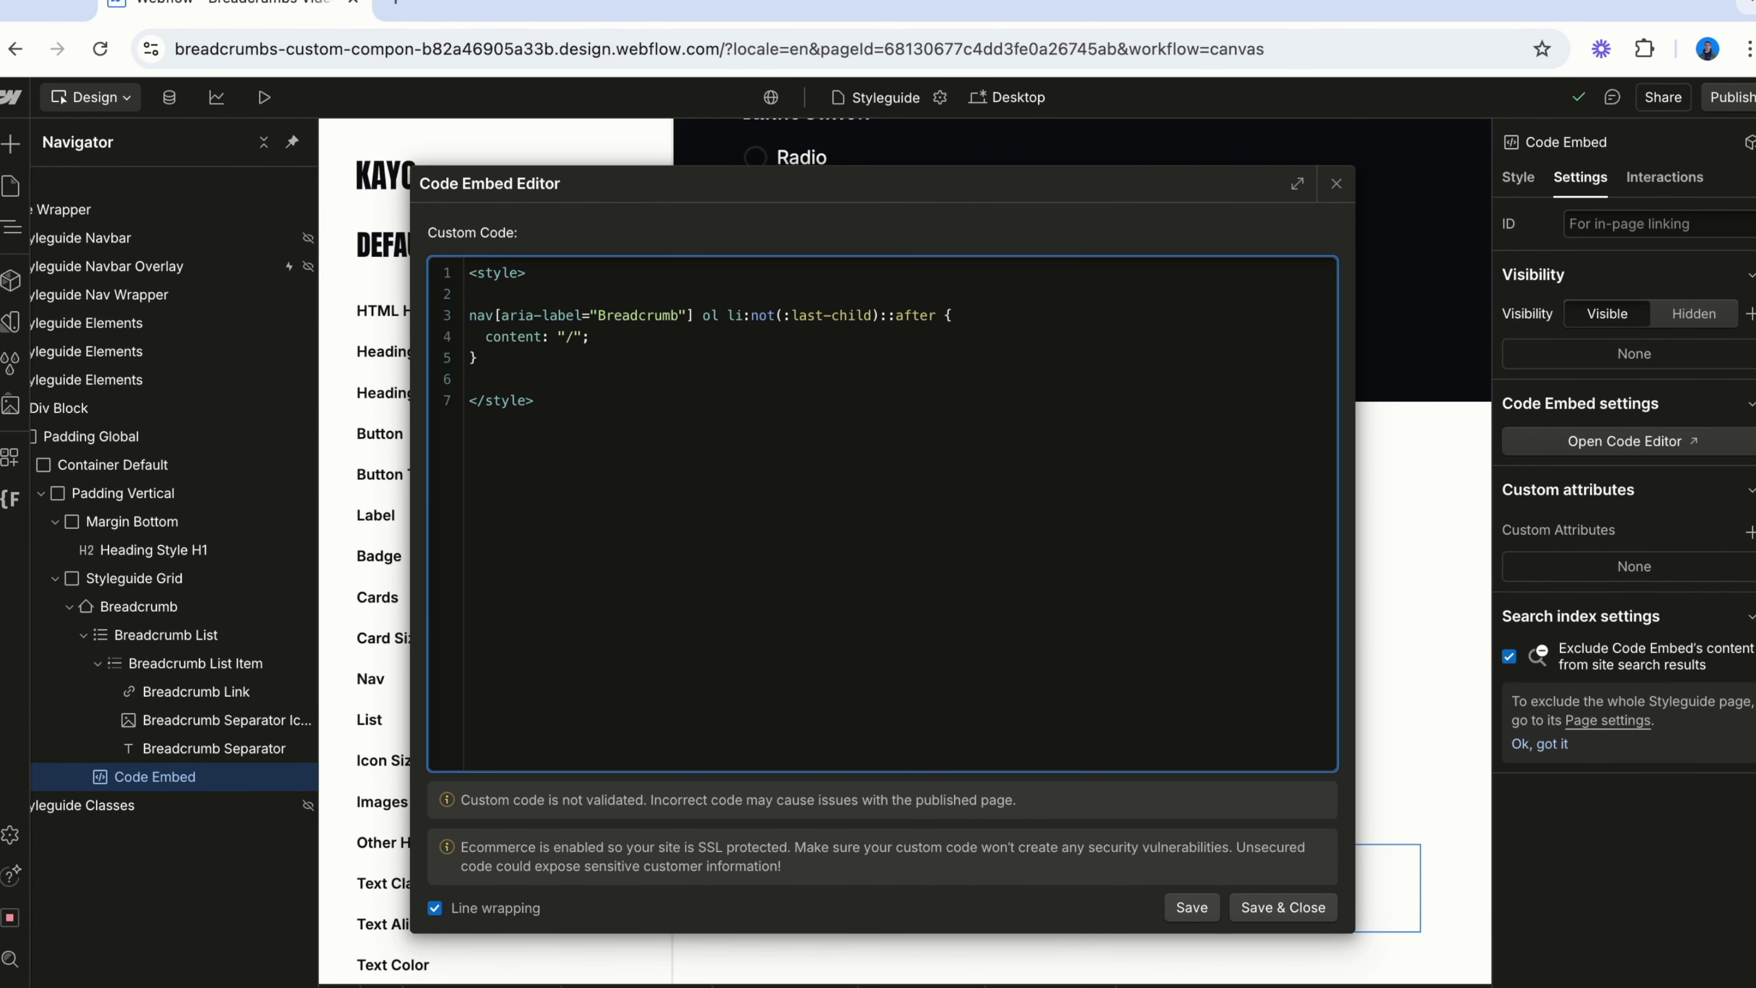
{"action": "left_click", "coordinate": [1265, 907]}
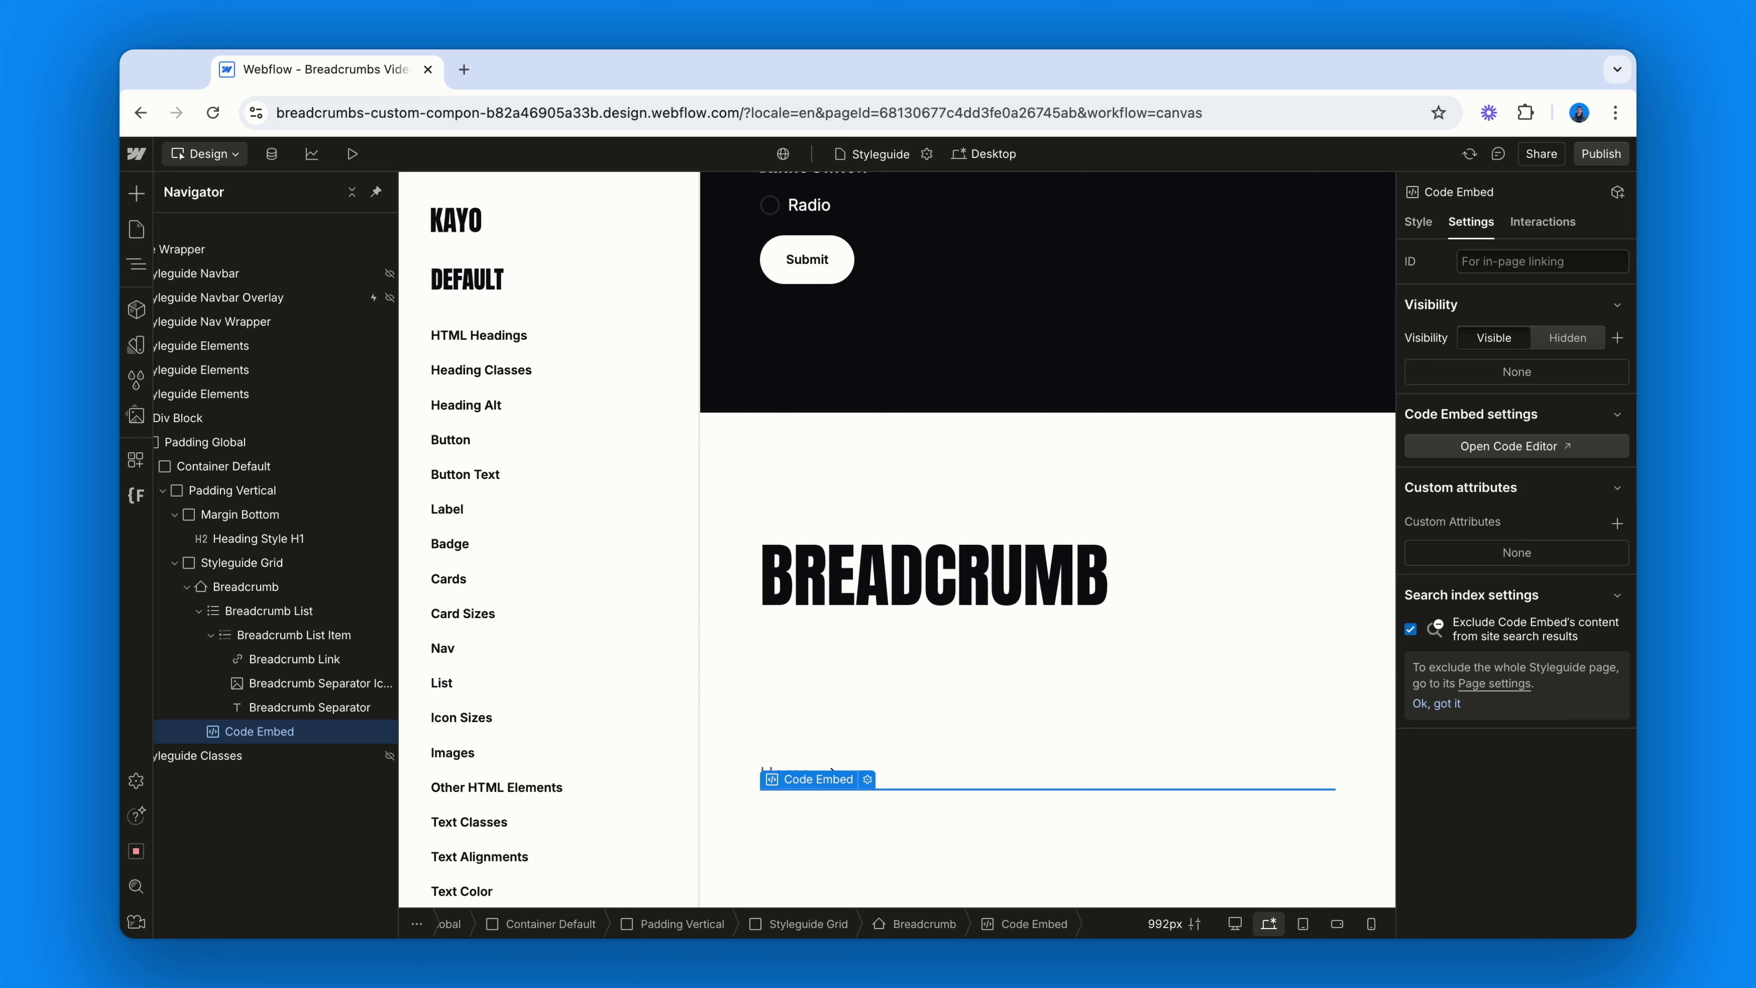
- Give the code embed a new class named Breadcrumb Style and move it above Breadcrumb List inside Breadcrumb
{"action": "key", "text": "super+Return"}
{"action": "type", "text": "ad"}
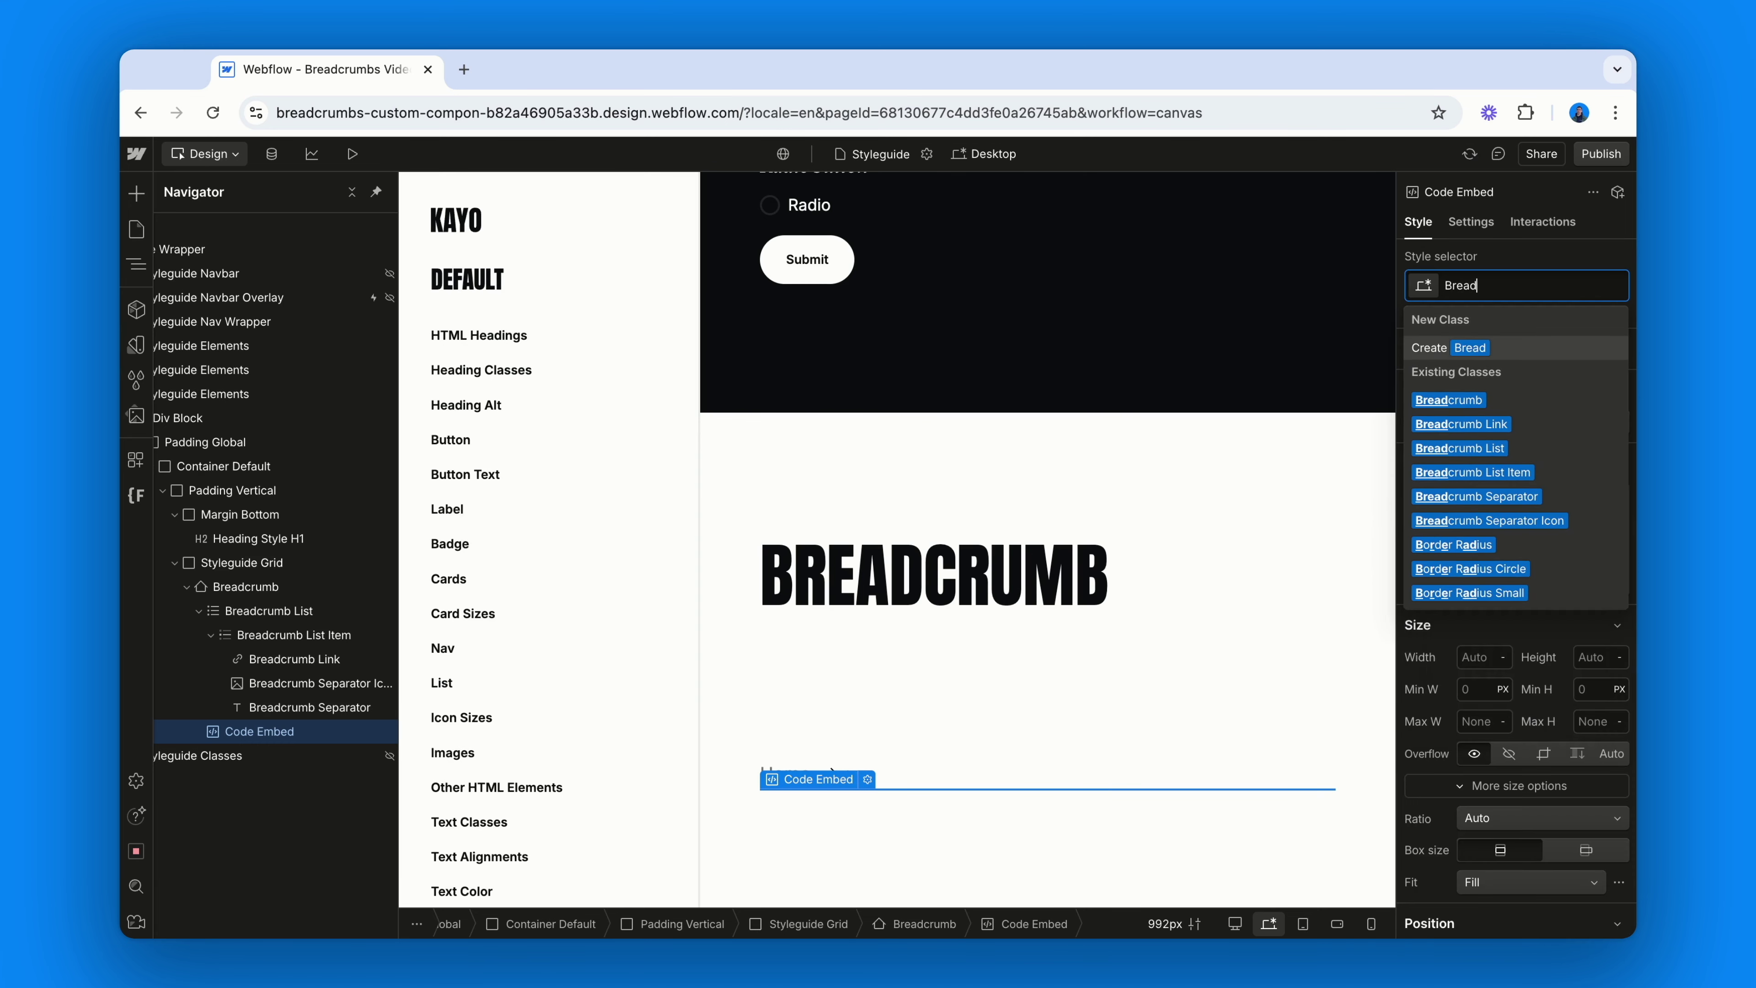
{"action": "type", "text": "crumb Style"}
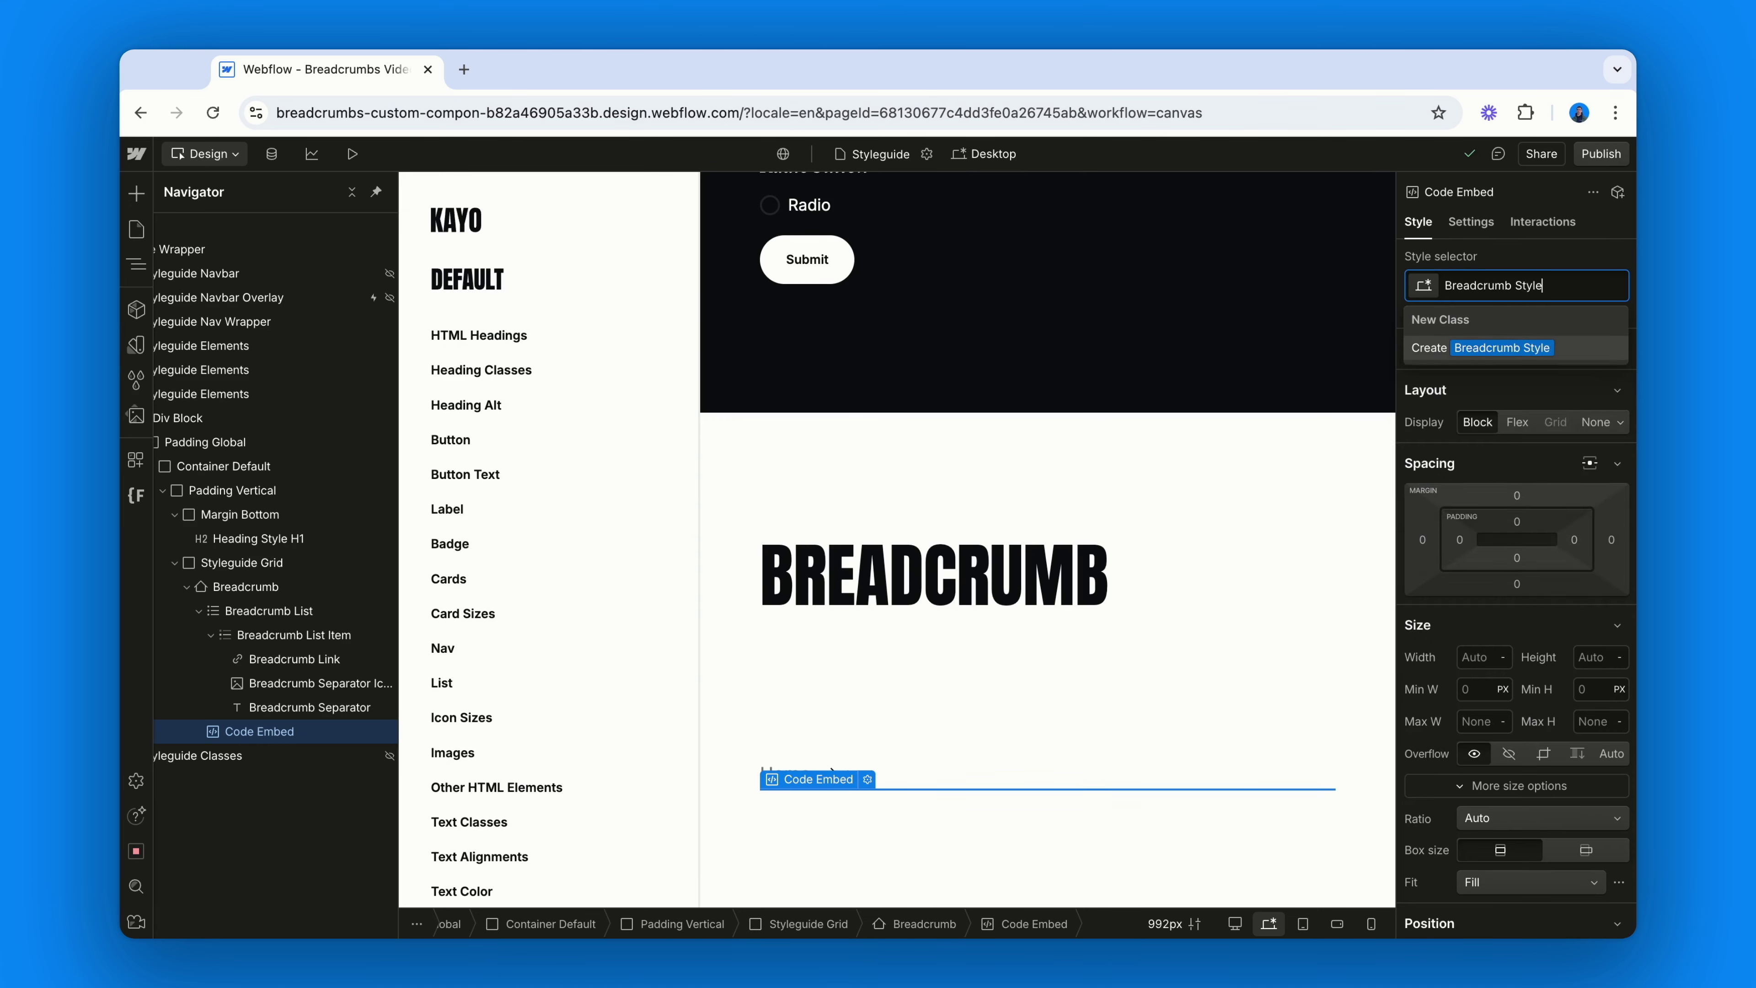
{"action": "key", "text": "Return"}
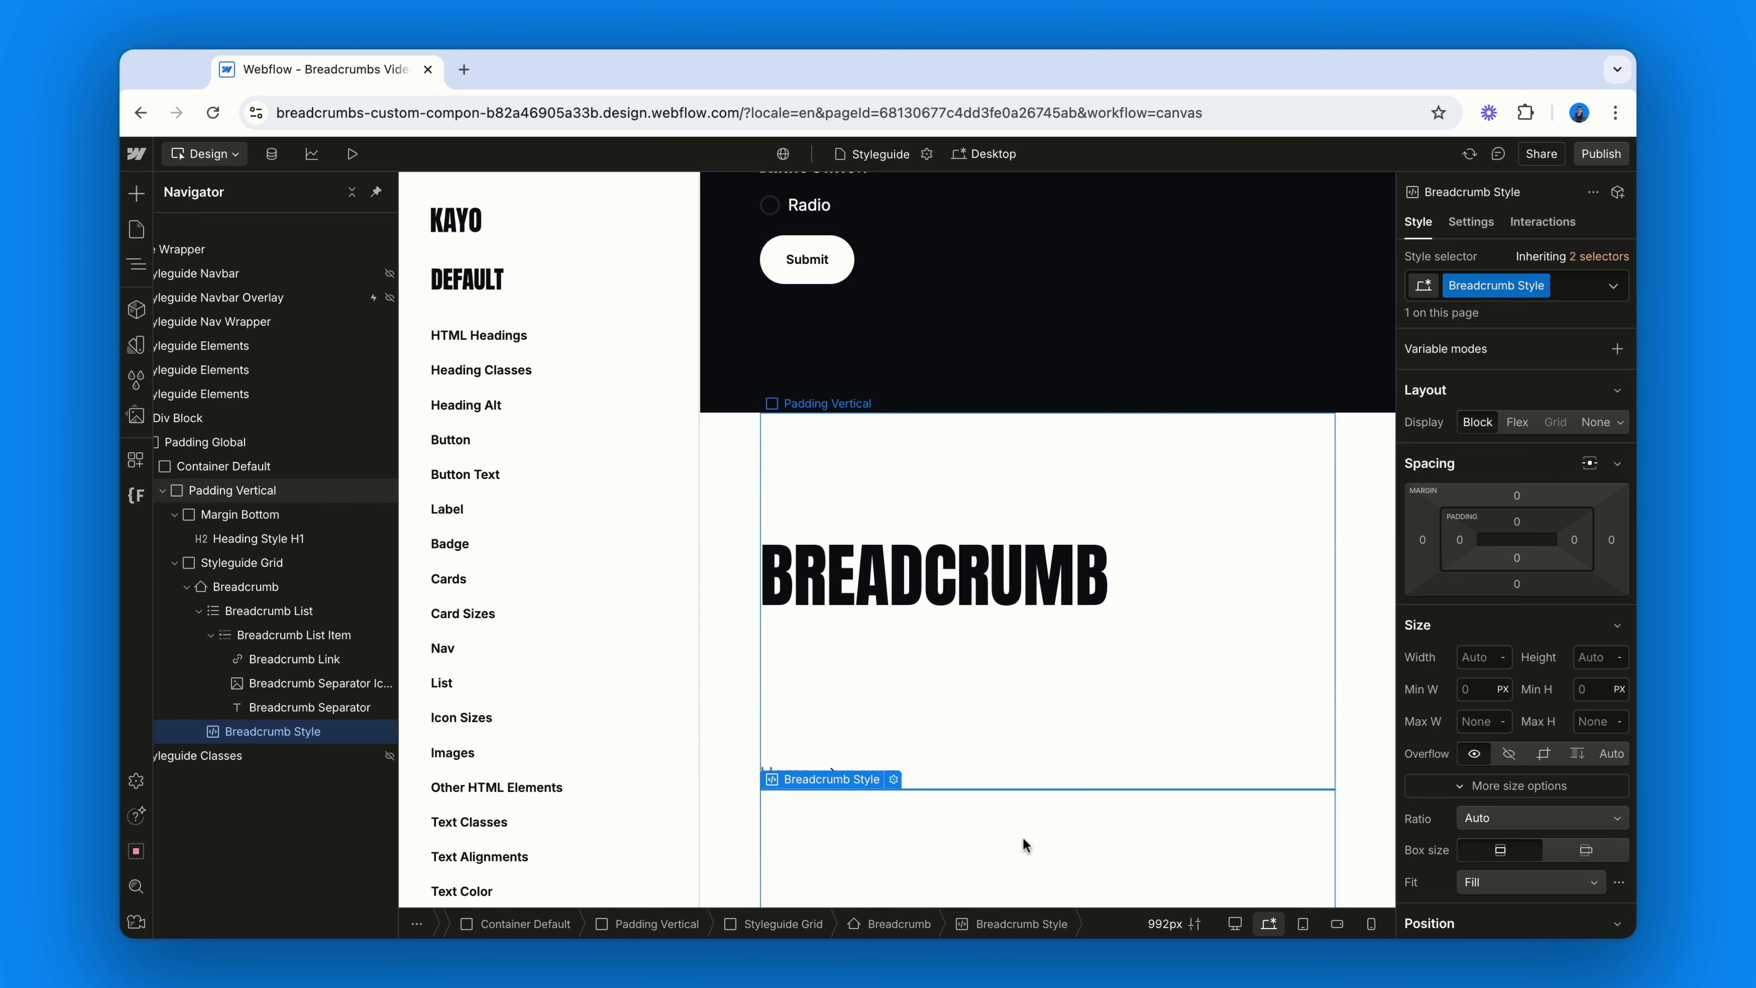
{"action": "left_click_drag", "start_coordinate": [304, 724], "coordinate": [304, 608]}
{"action": "left_click", "coordinate": [305, 727]}
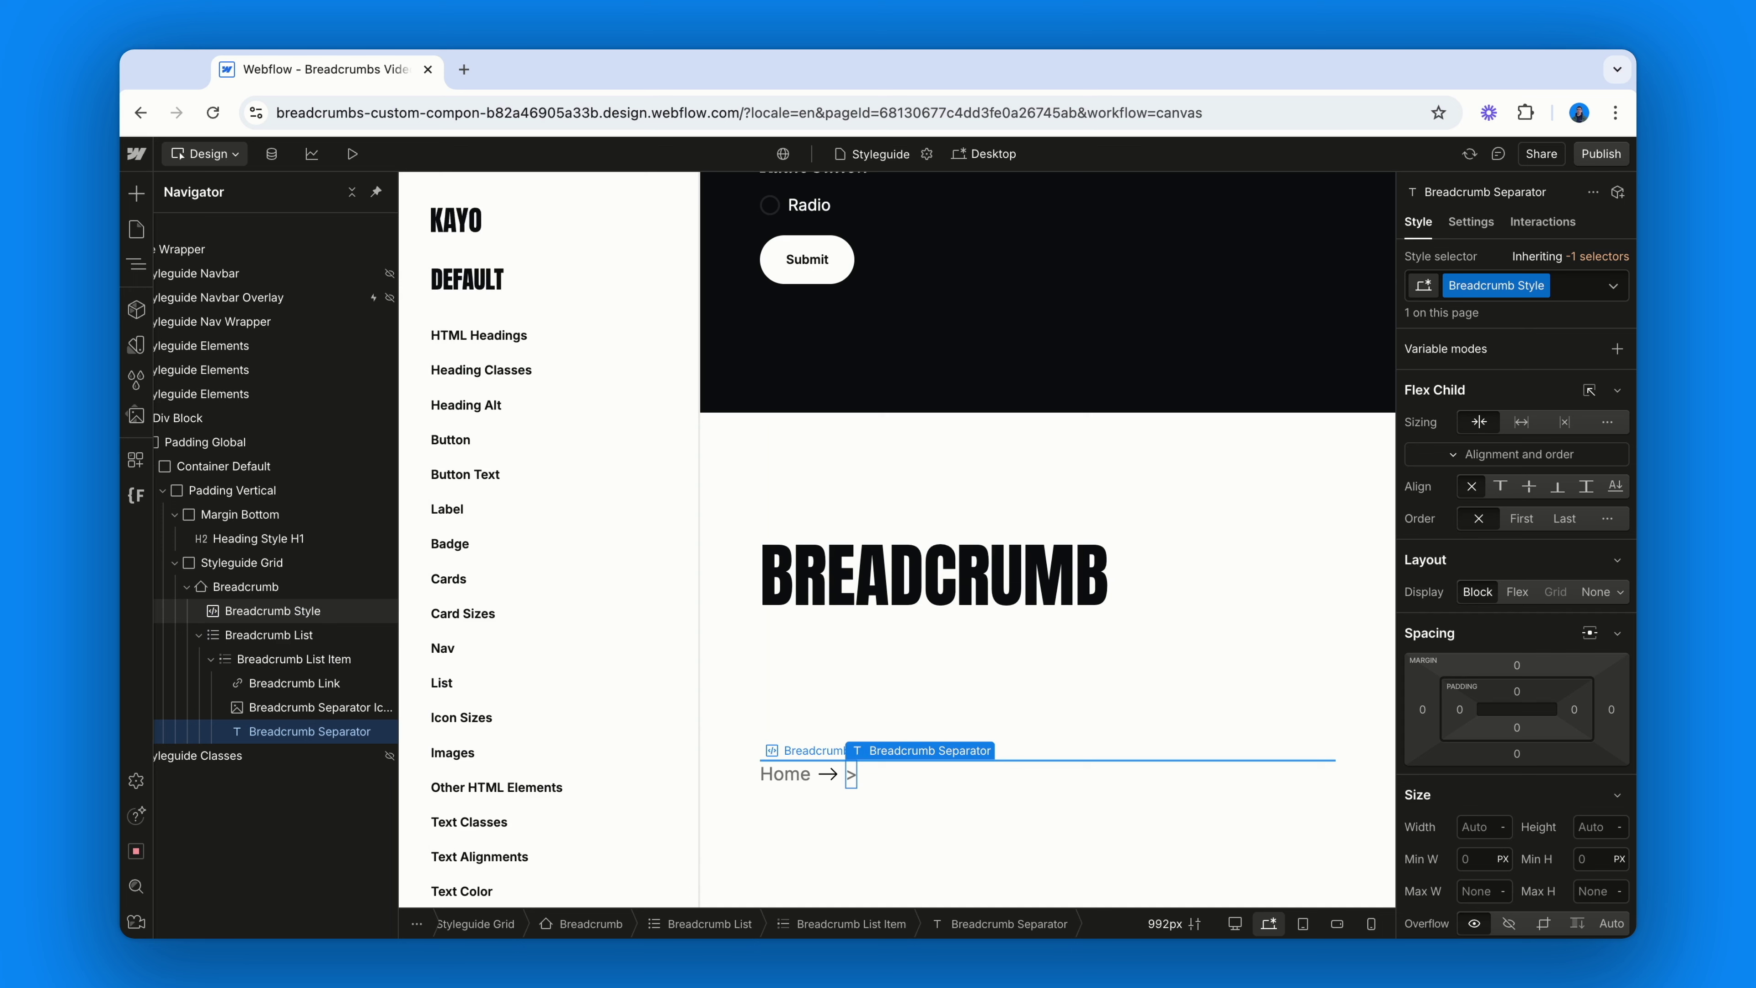
{"action": "left_click", "coordinate": [304, 610]}
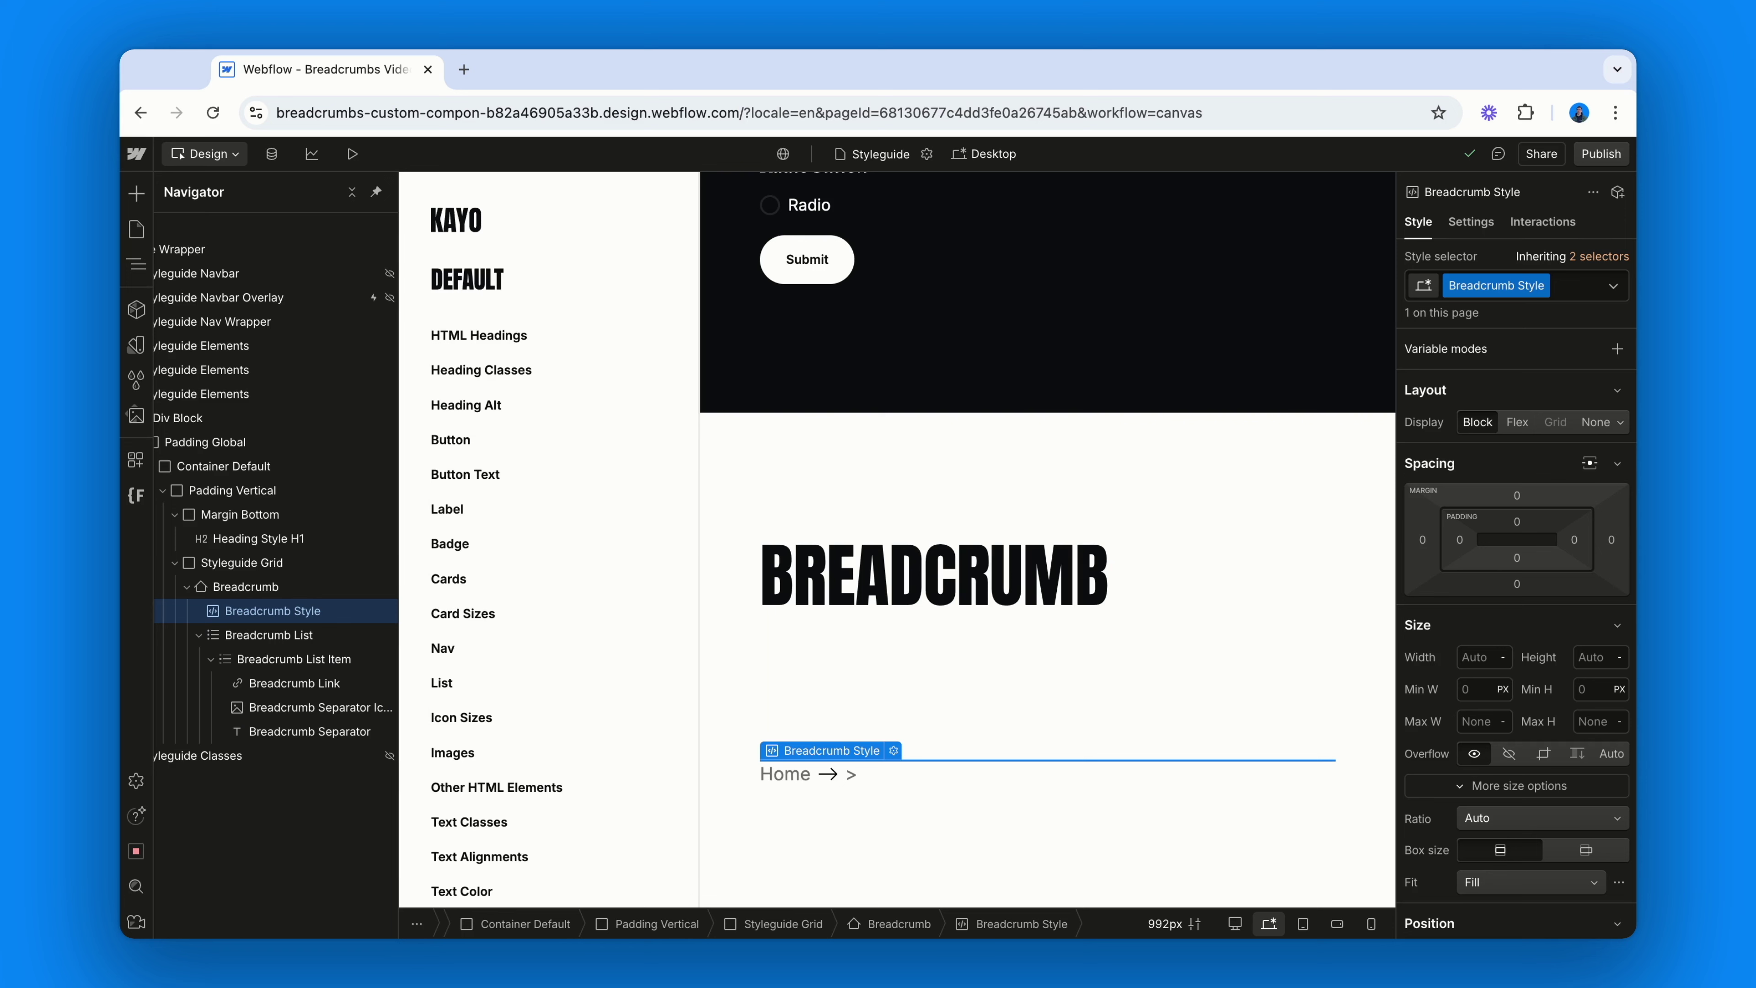
- Duplicate Breadcrumb List Item four times within Breadcrumb List
{"action": "left_click", "coordinate": [307, 658]}
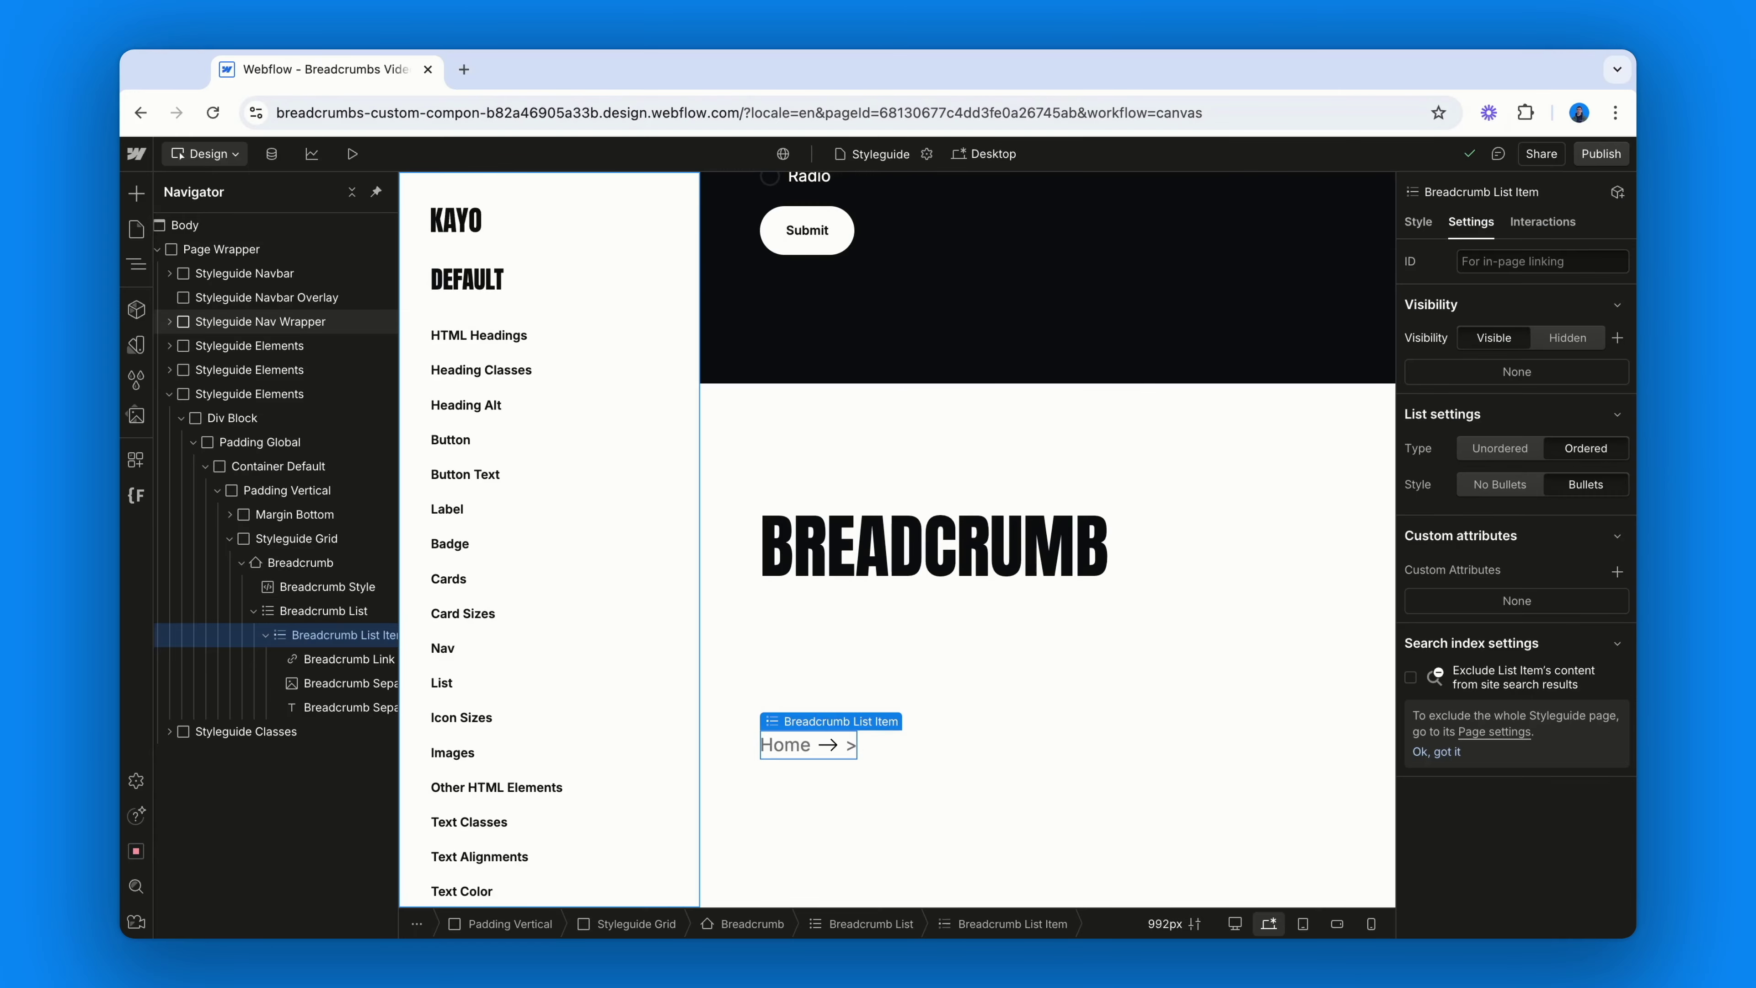
{"action": "key", "text": "super+d"}
{"action": "key", "text": "super+d"}
{"action": "key", "text": "super+d"}
{"action": "key", "text": "super+d"}
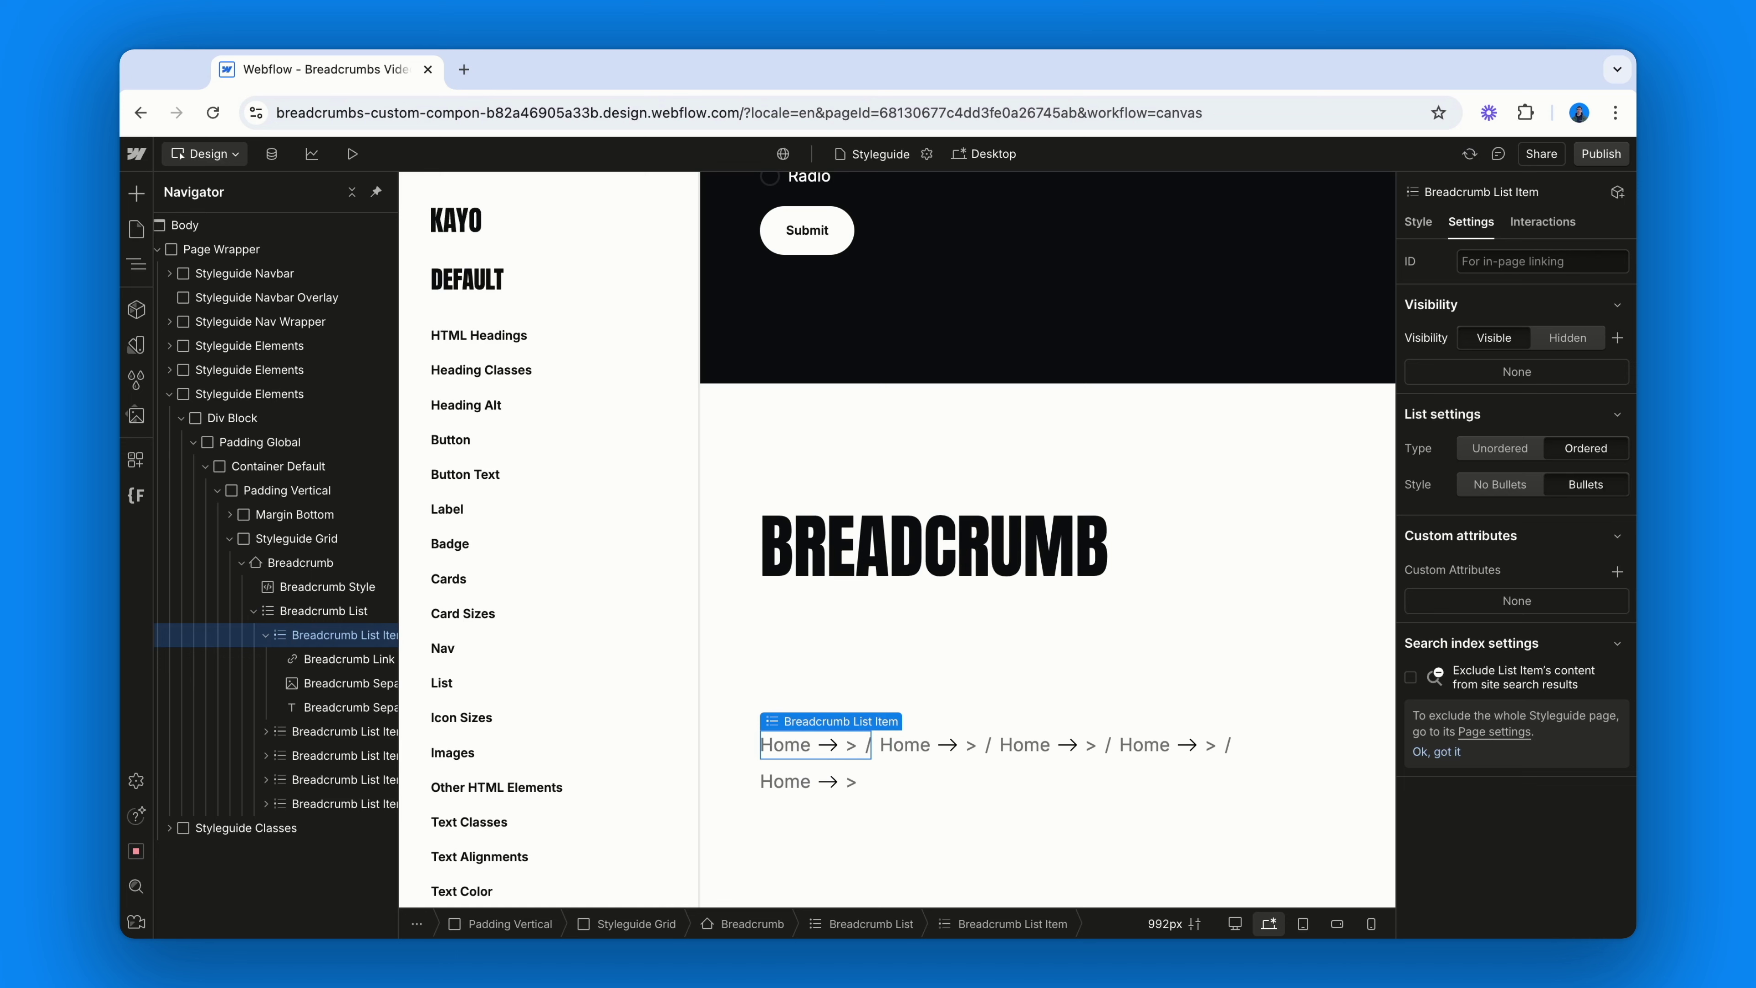
- Delete the ">" text separator and the arrow icon from the last Breadcrumb List Item
{"action": "left_click", "coordinate": [322, 733]}
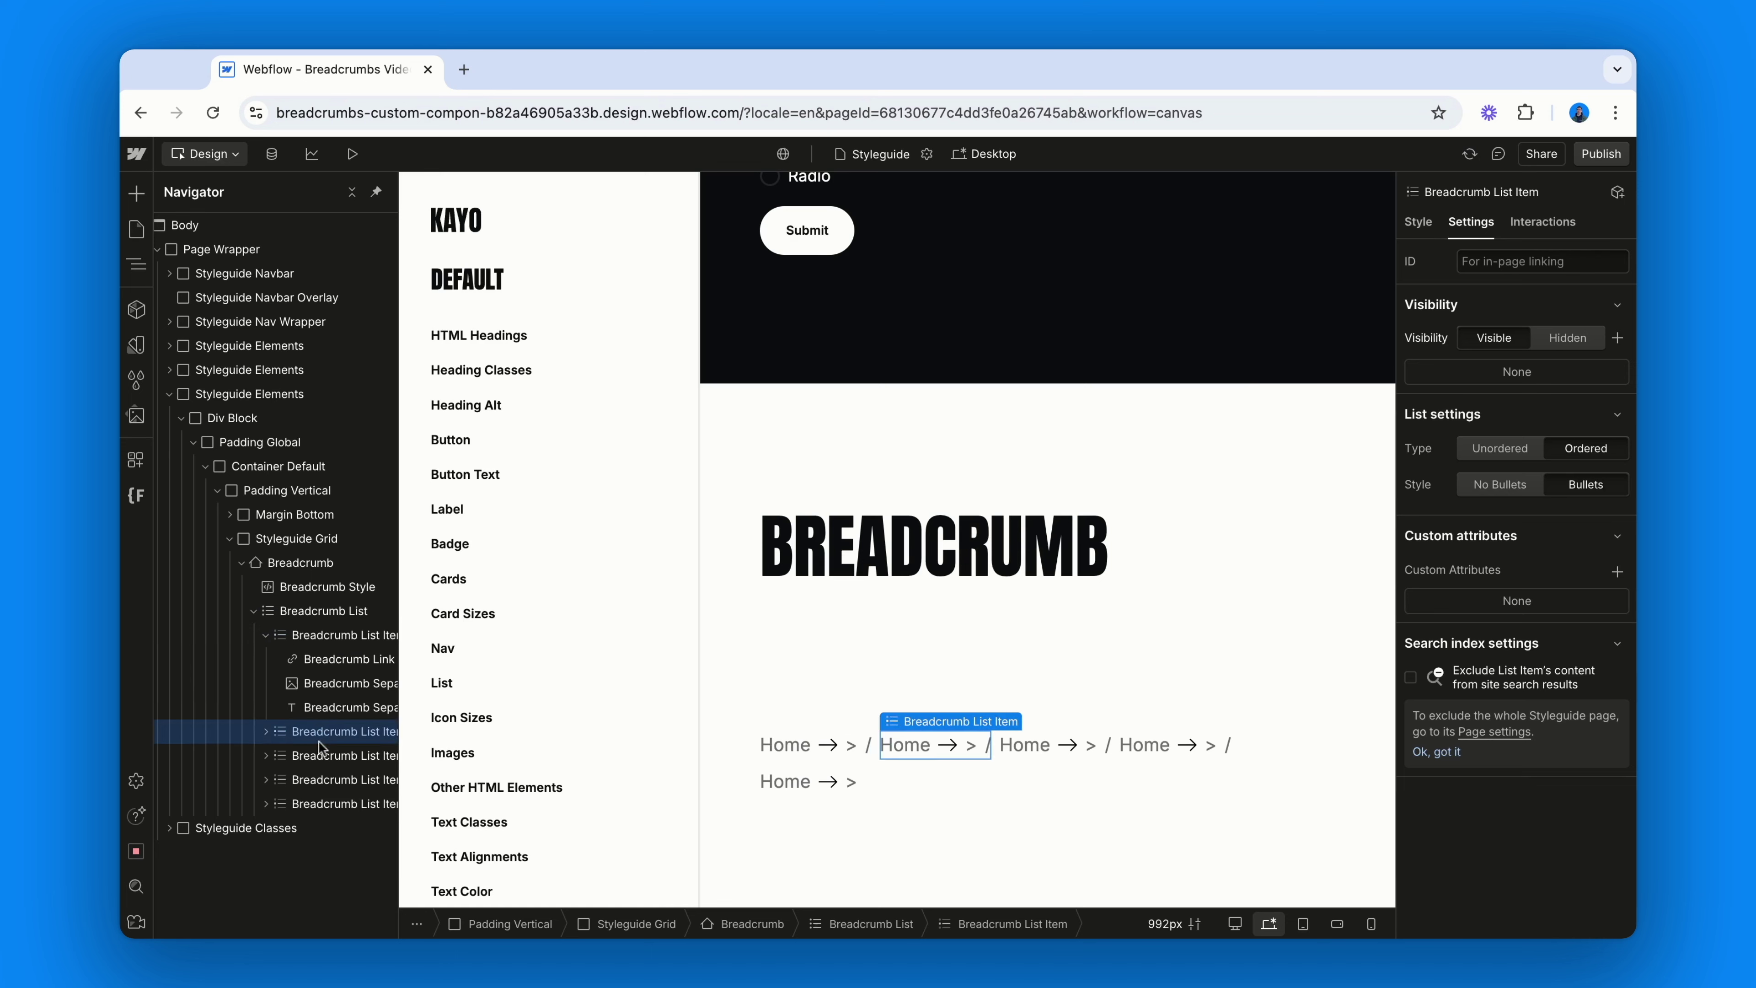
{"action": "left_click", "coordinate": [324, 758]}
{"action": "left_click", "coordinate": [325, 780]}
{"action": "left_click", "coordinate": [327, 804]}
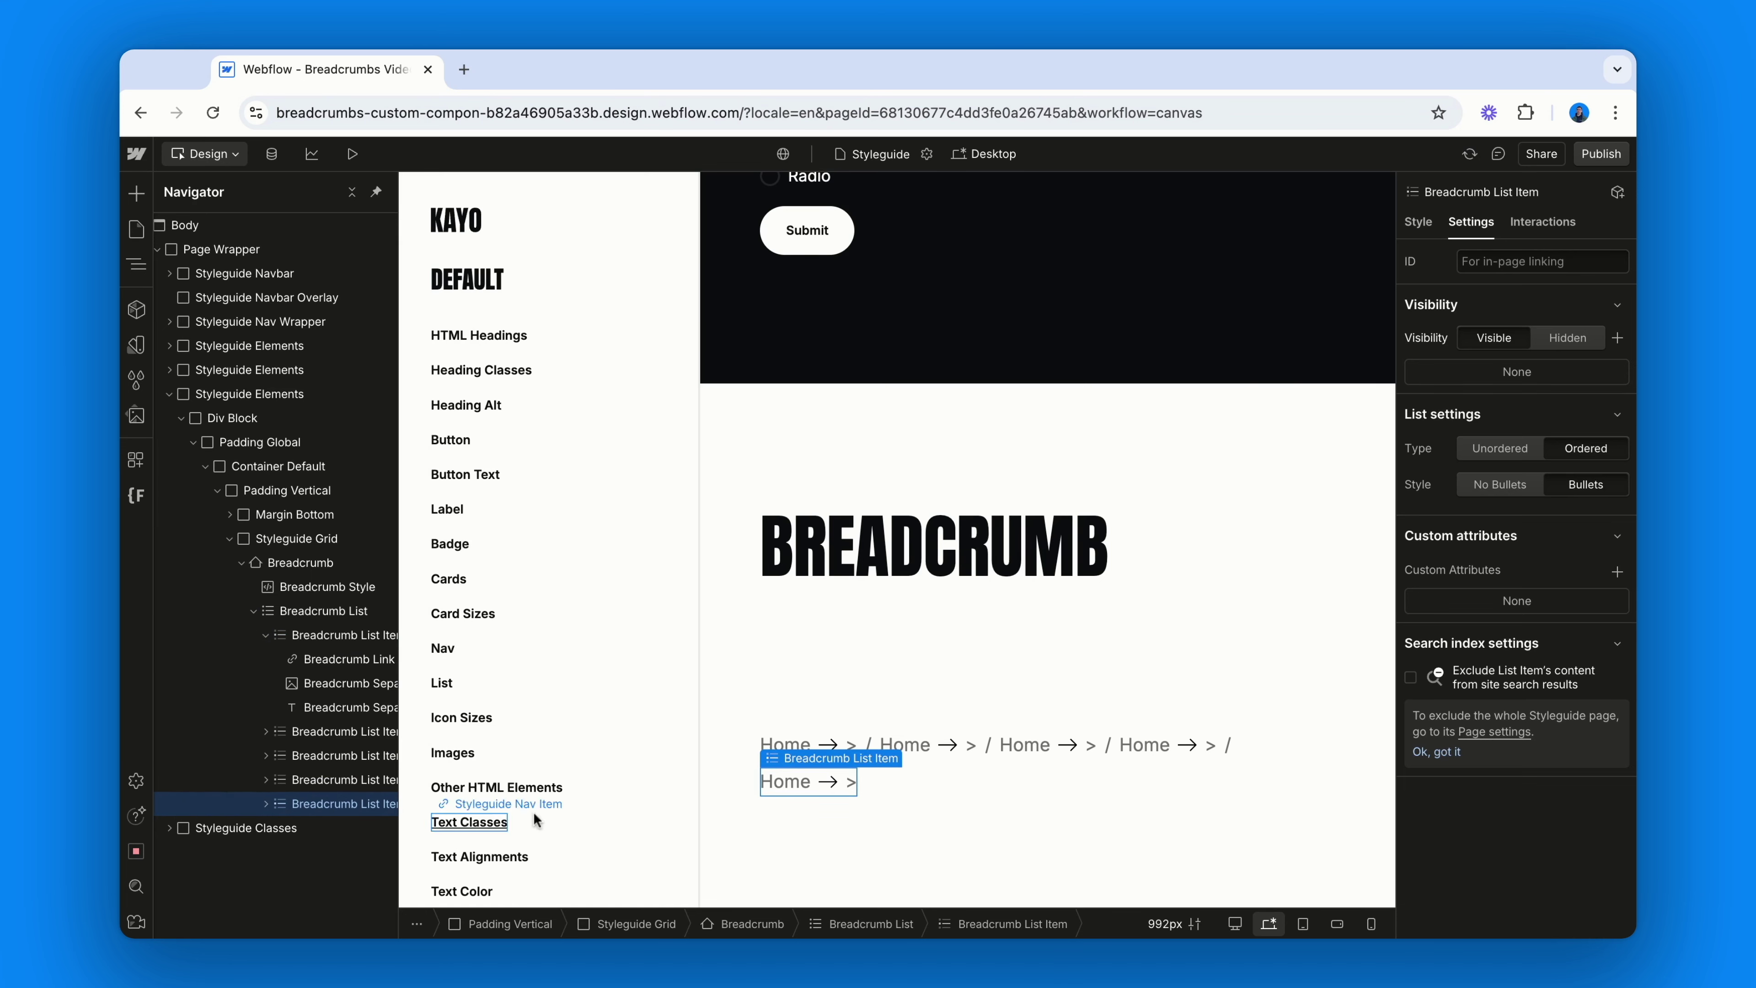
{"action": "left_click", "coordinate": [852, 783]}
{"action": "key", "text": "Delete"}
{"action": "key", "text": "Delete"}
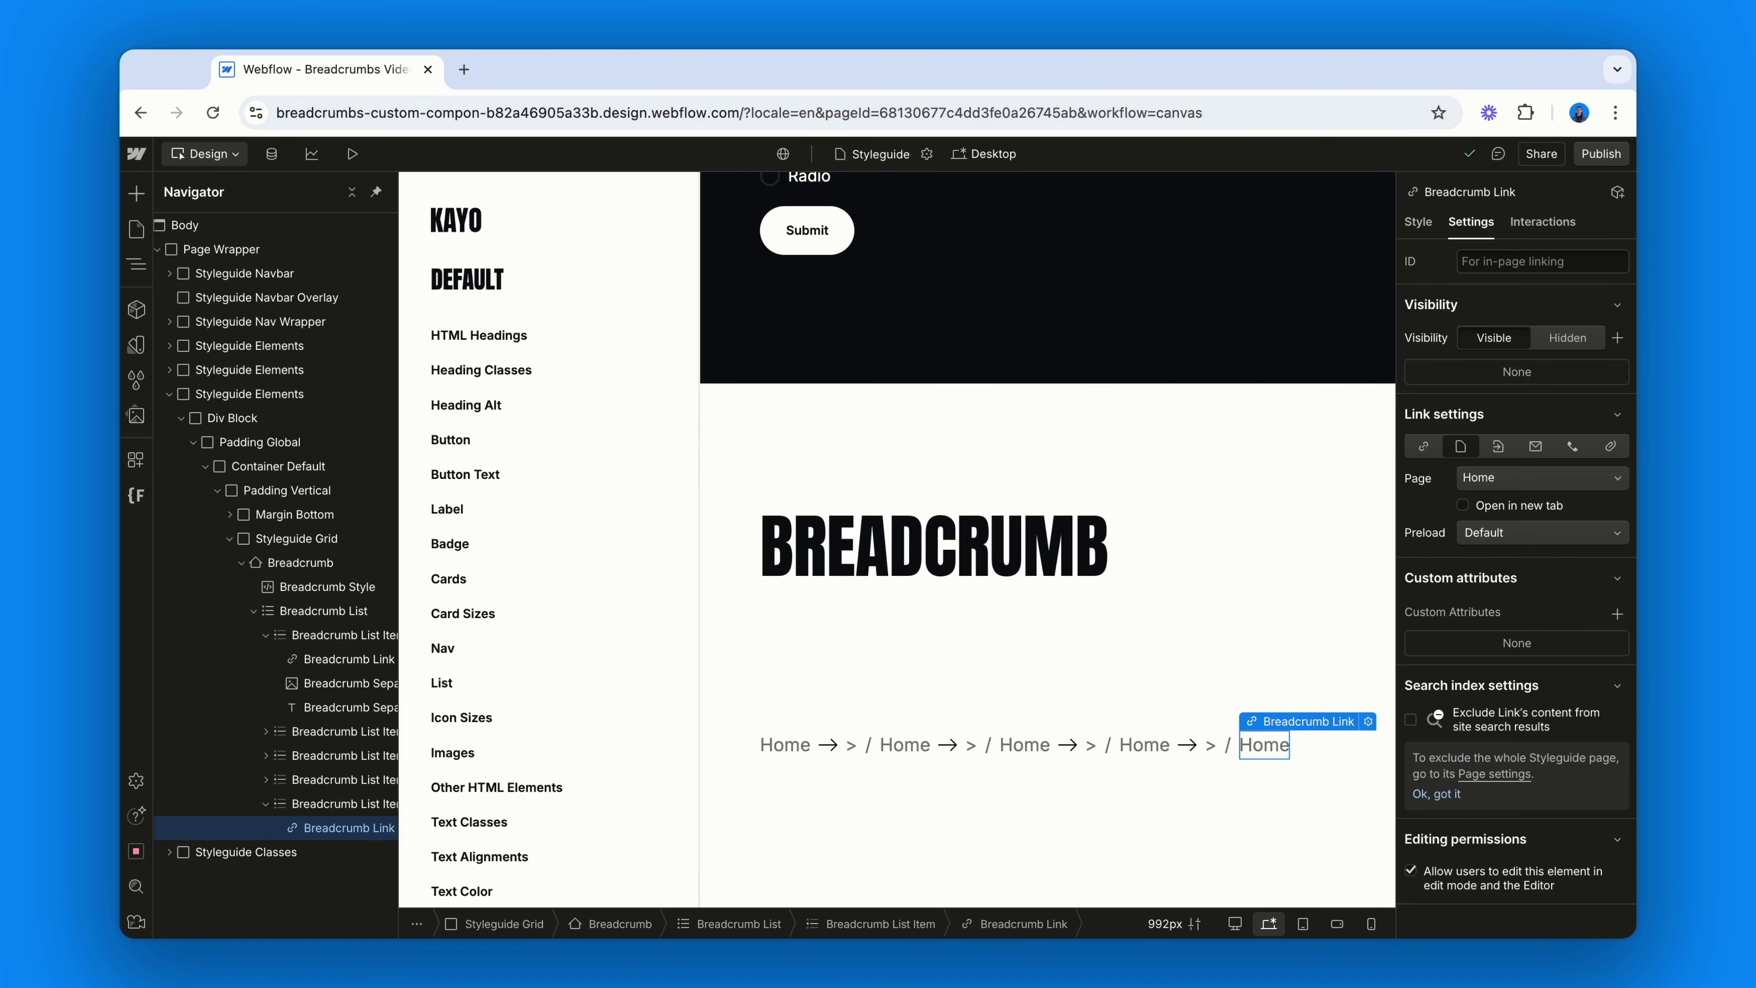
- Rename the links in the four duplicated list items to Level 1, Level 2, Level 3 and Level 4
{"action": "left_click", "coordinate": [904, 744]}
{"action": "double_click", "coordinate": [903, 745]}
{"action": "type", "text": "Level 1"}
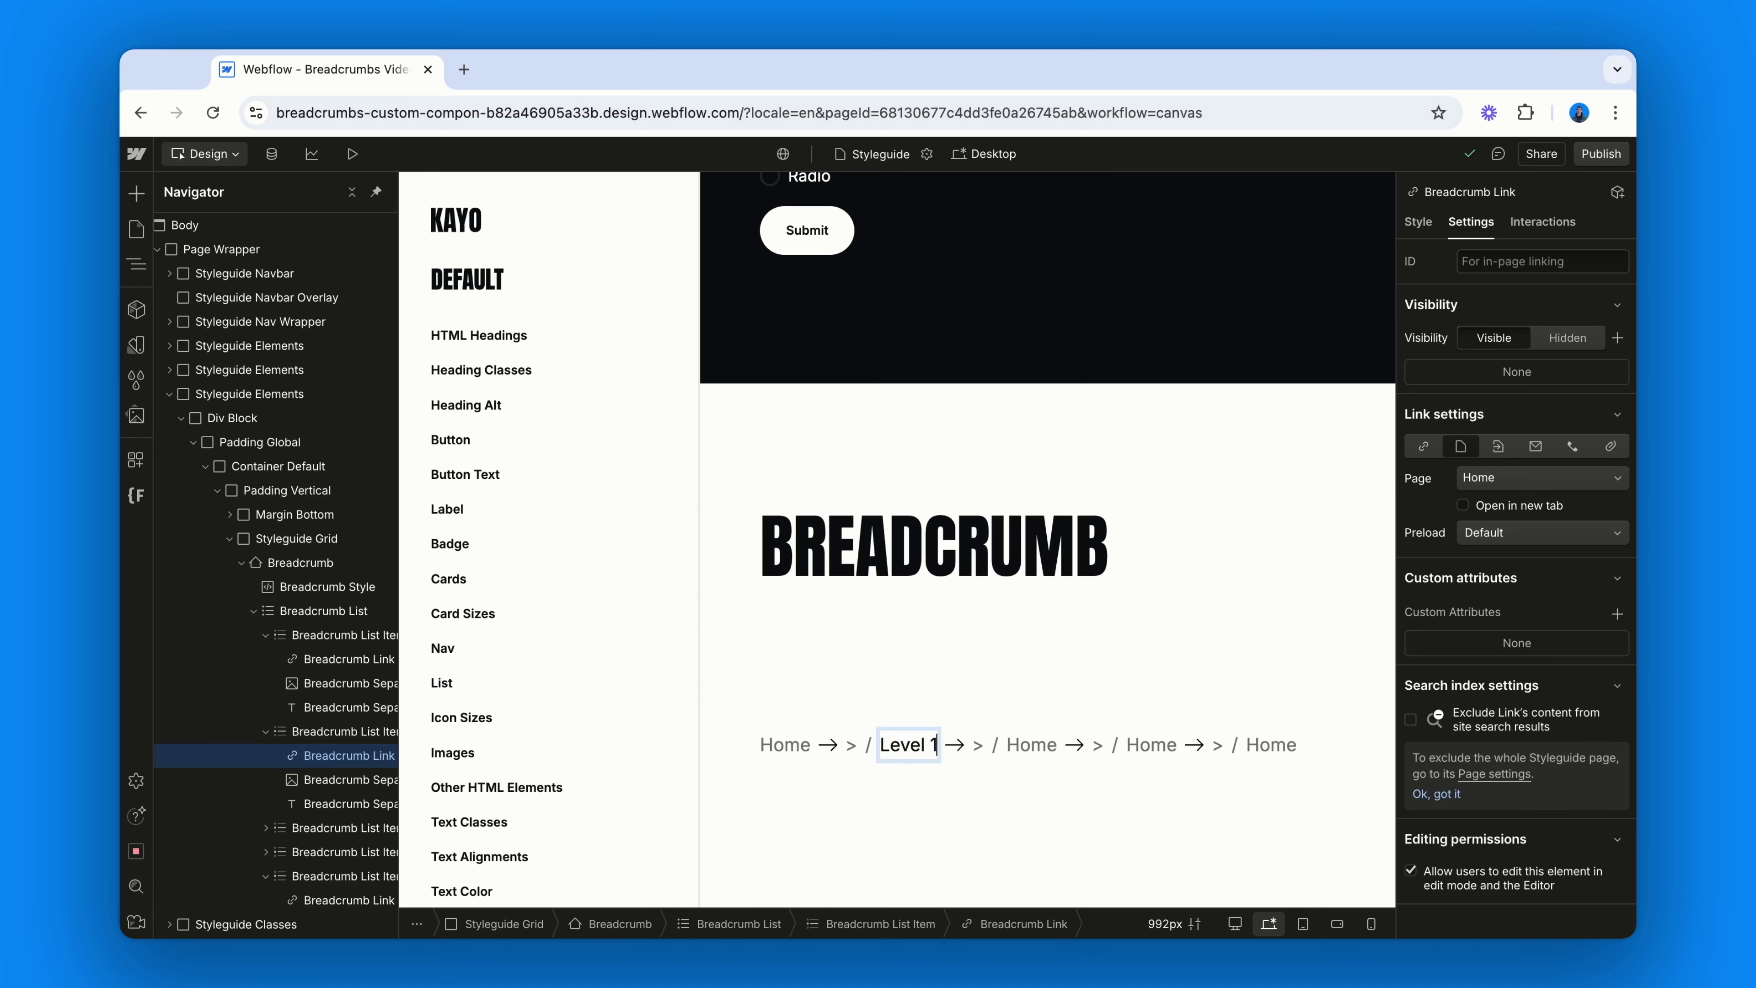
{"action": "double_click", "coordinate": [1039, 750]}
{"action": "type", "text": "Level 2"}
{"action": "double_click", "coordinate": [1161, 745]}
{"action": "type", "text": "Level 3"}
{"action": "left_click", "coordinate": [1302, 740]}
{"action": "double_click", "coordinate": [1302, 740]}
{"action": "type", "text": "Level 4"}
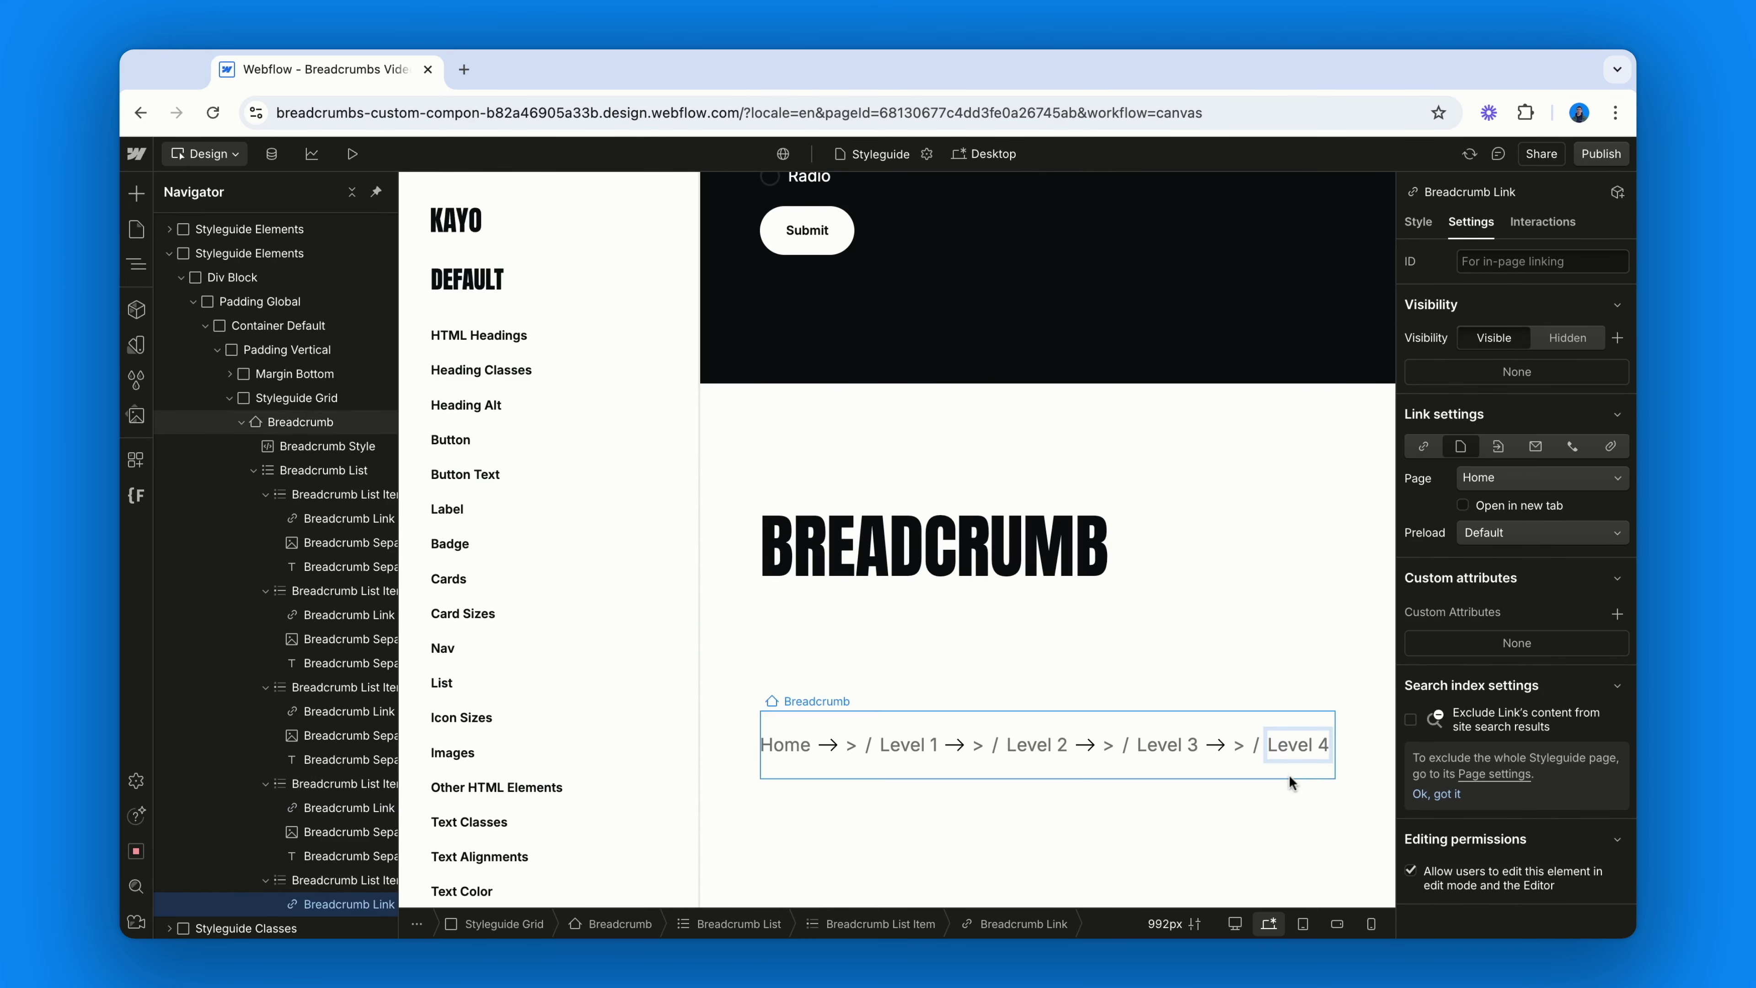
{"action": "left_click", "coordinate": [1288, 776]}
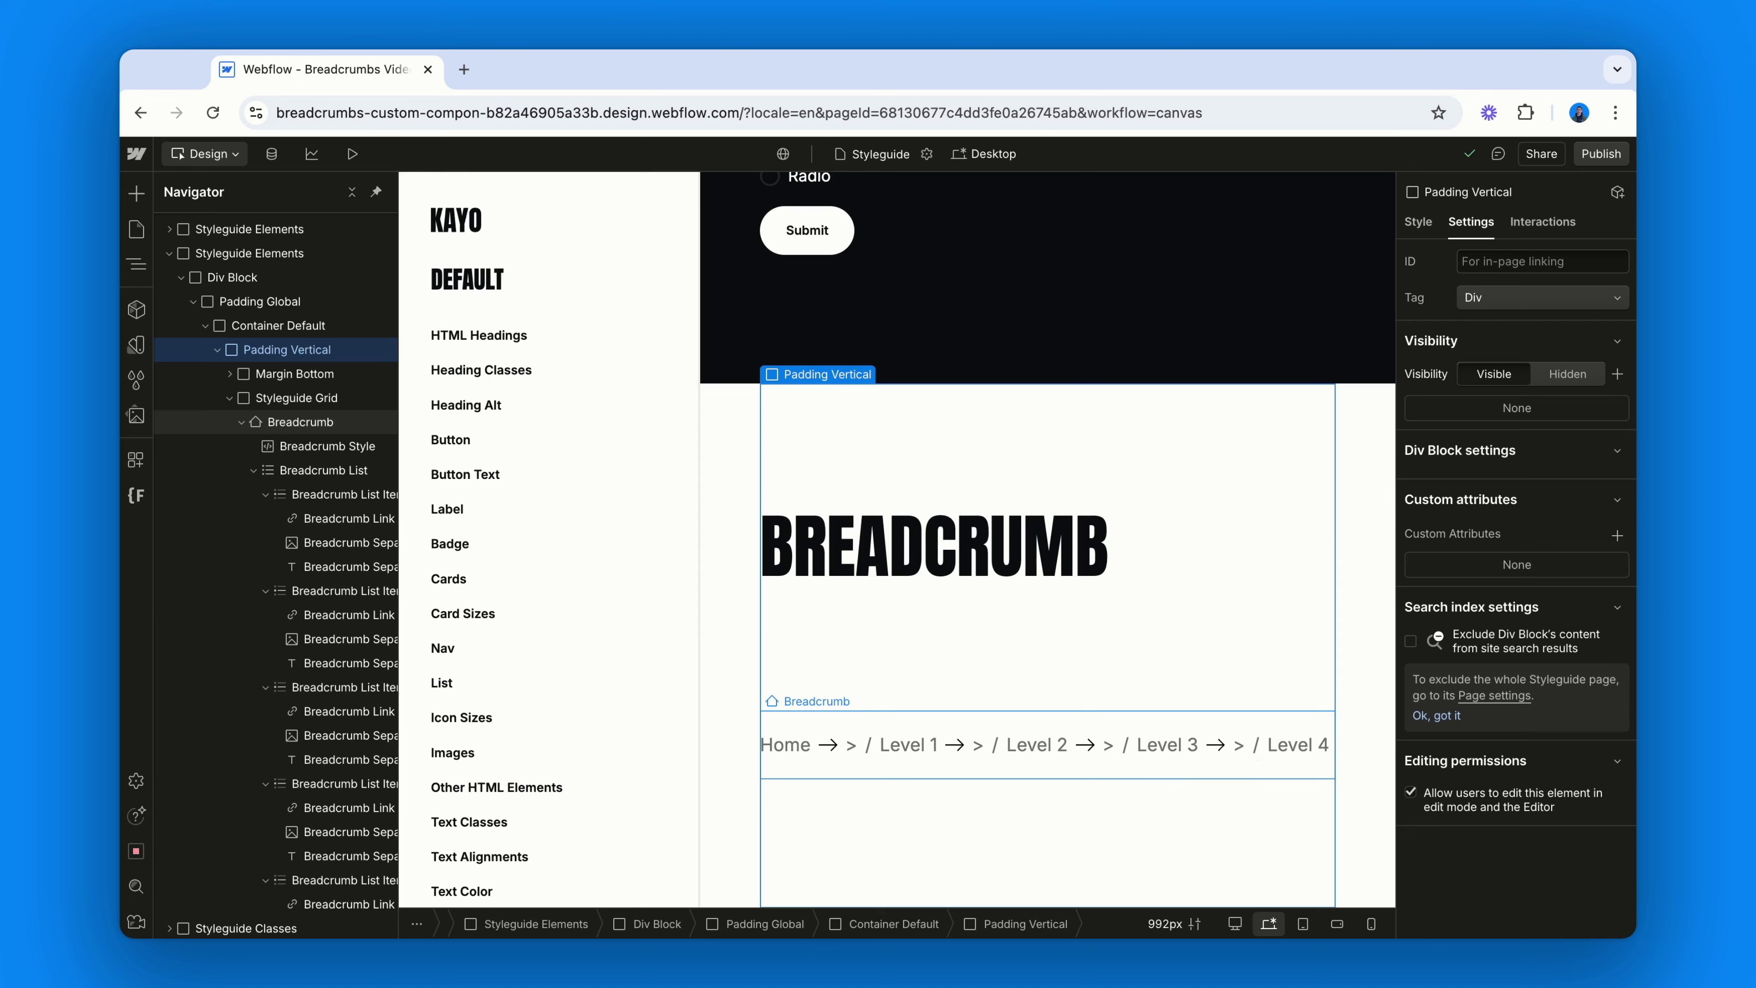
- Add the custom attribute aria-current with the value page to the Level 4 link
{"action": "left_click", "coordinate": [1283, 748]}
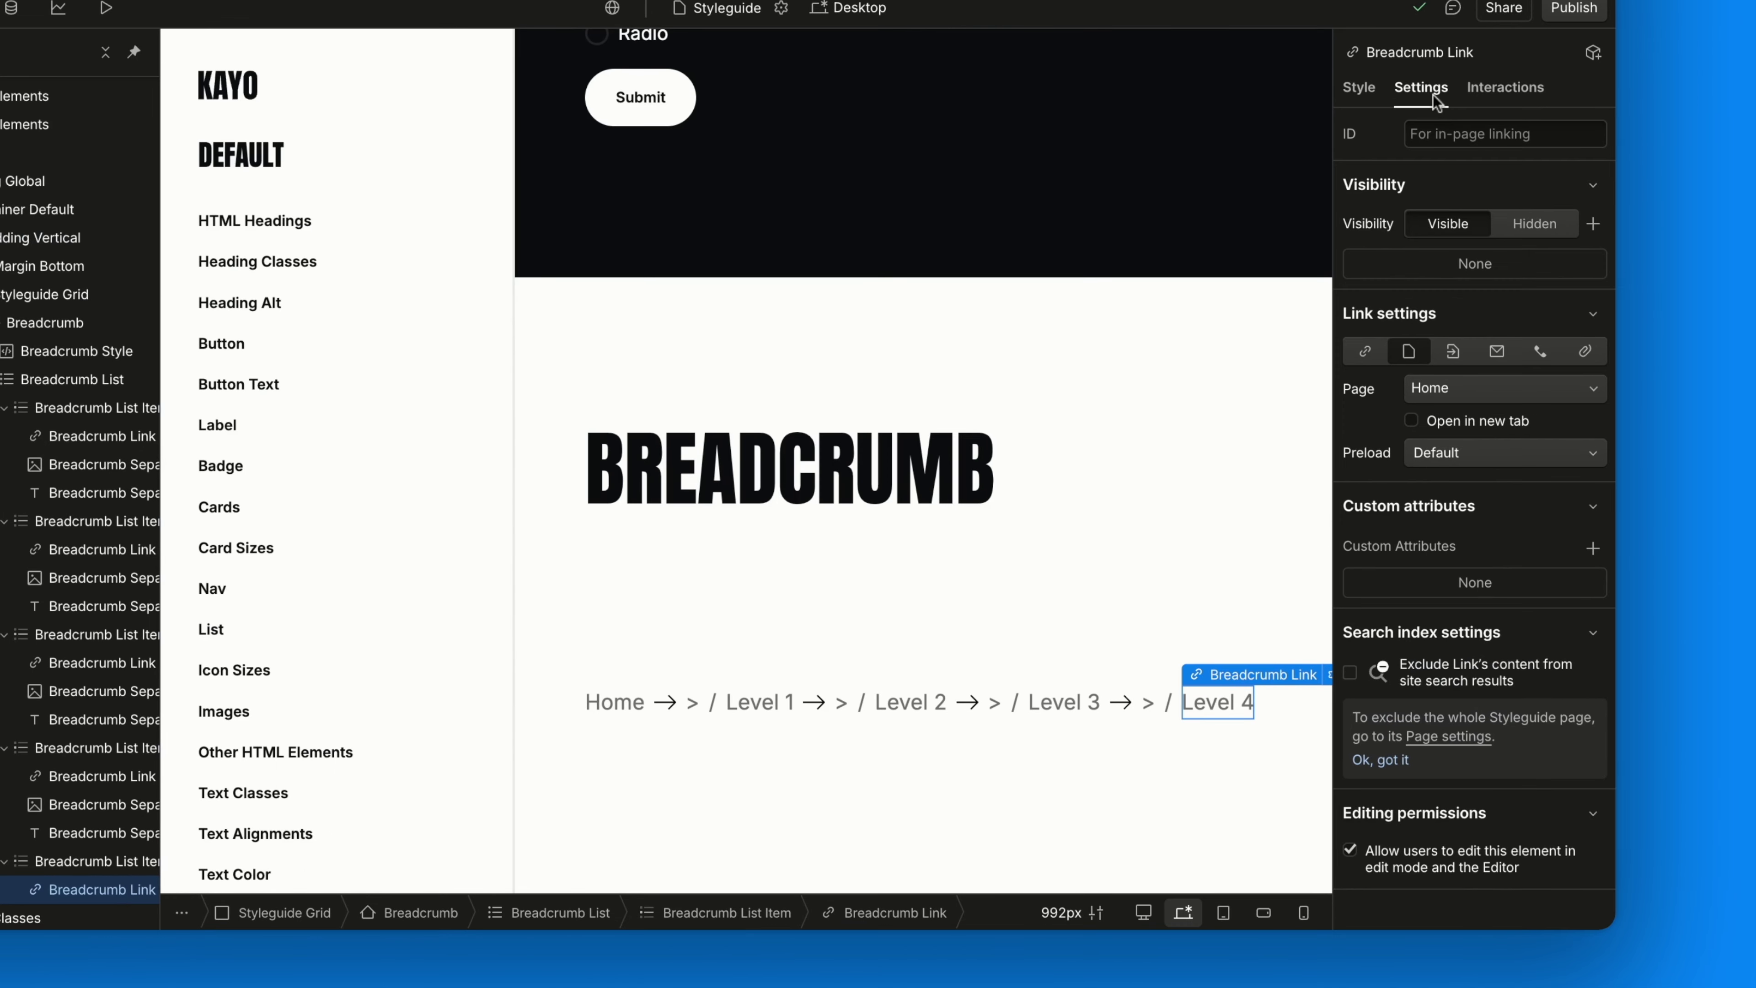
{"action": "left_click", "coordinate": [1593, 549]}
{"action": "type", "text": "aria-current"}
{"action": "key", "text": "Tab"}
{"action": "type", "text": "page"}
{"action": "key", "text": "Return"}
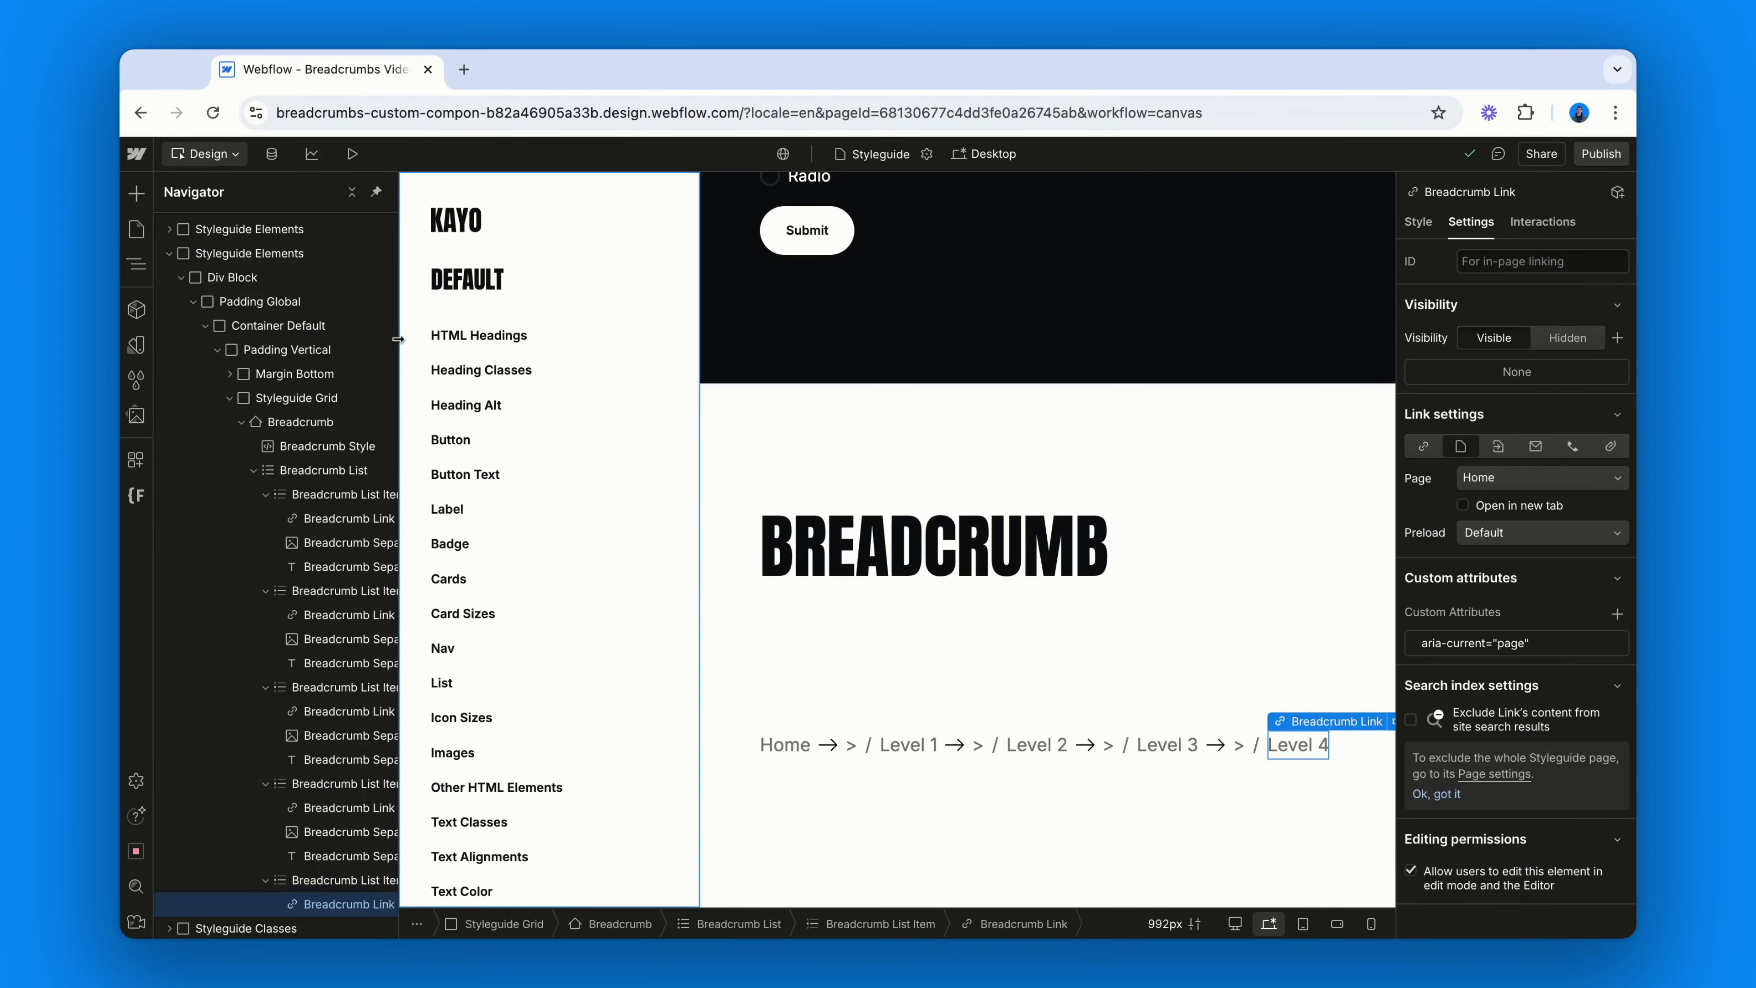
- Start creating a component from the Breadcrumb nav, named "Breadcrumb | Manual", in a new group called Breadcrumb Components
{"action": "left_click", "coordinate": [320, 423]}
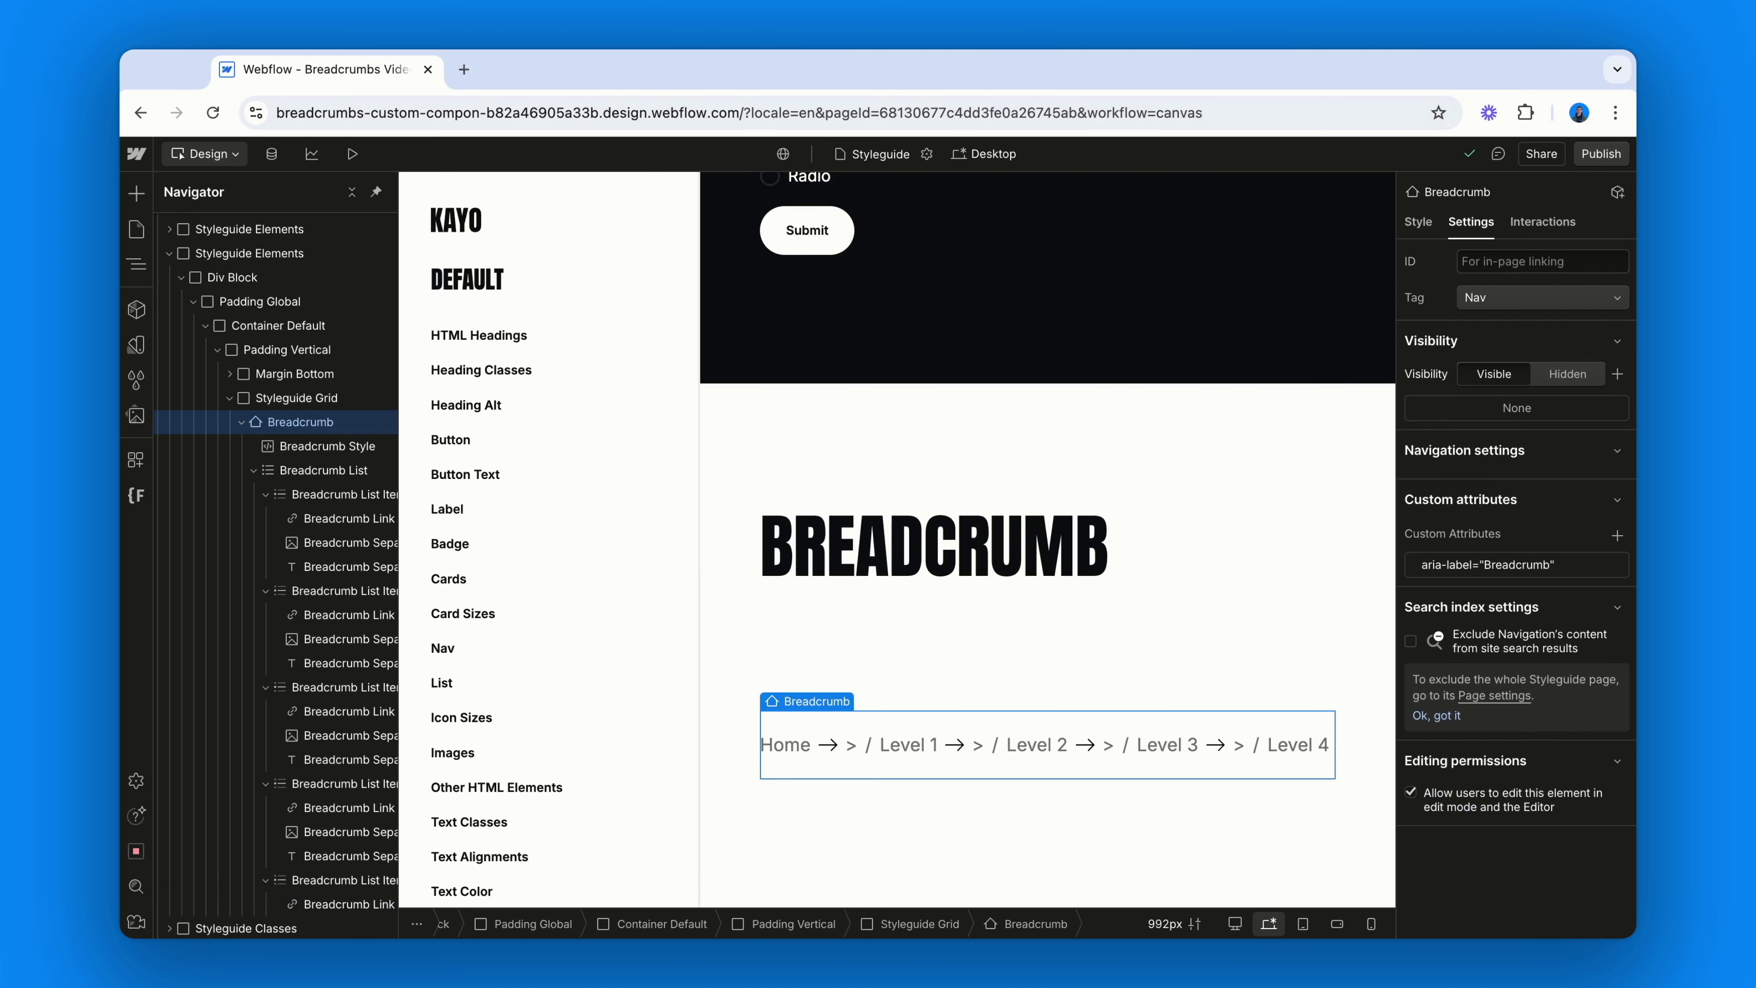
{"action": "key", "text": "super+shift+a"}
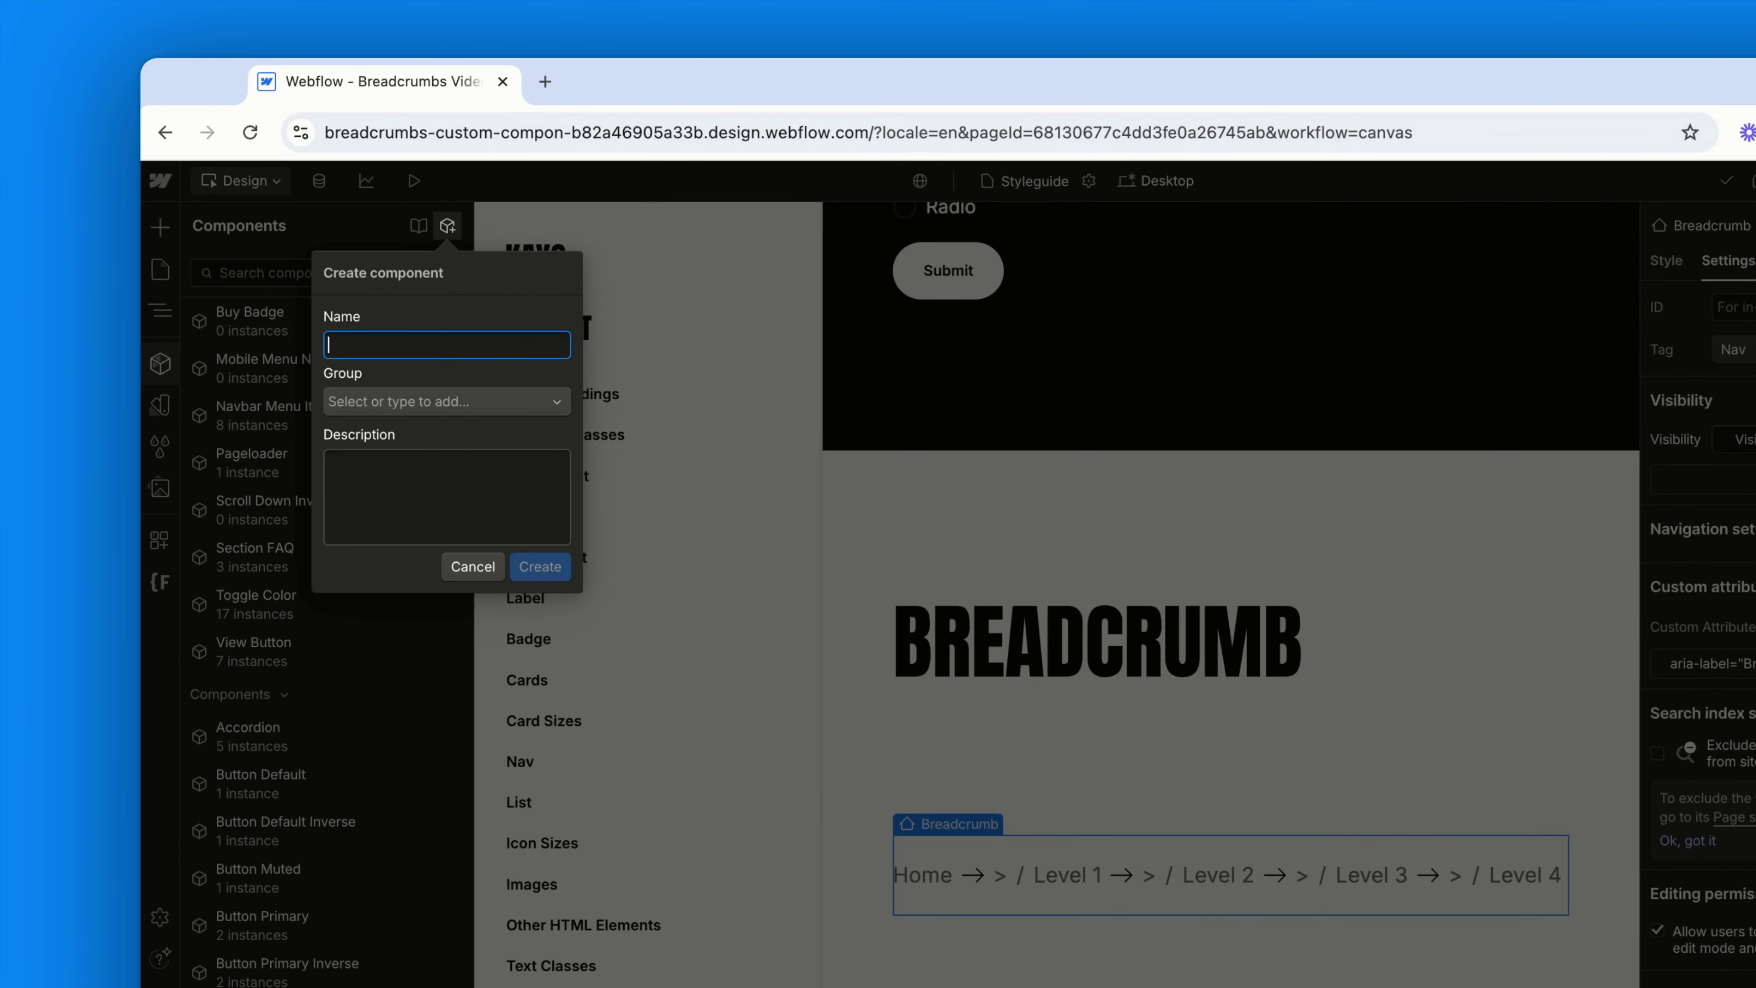
{"action": "type", "text": "Breadcrumb "}
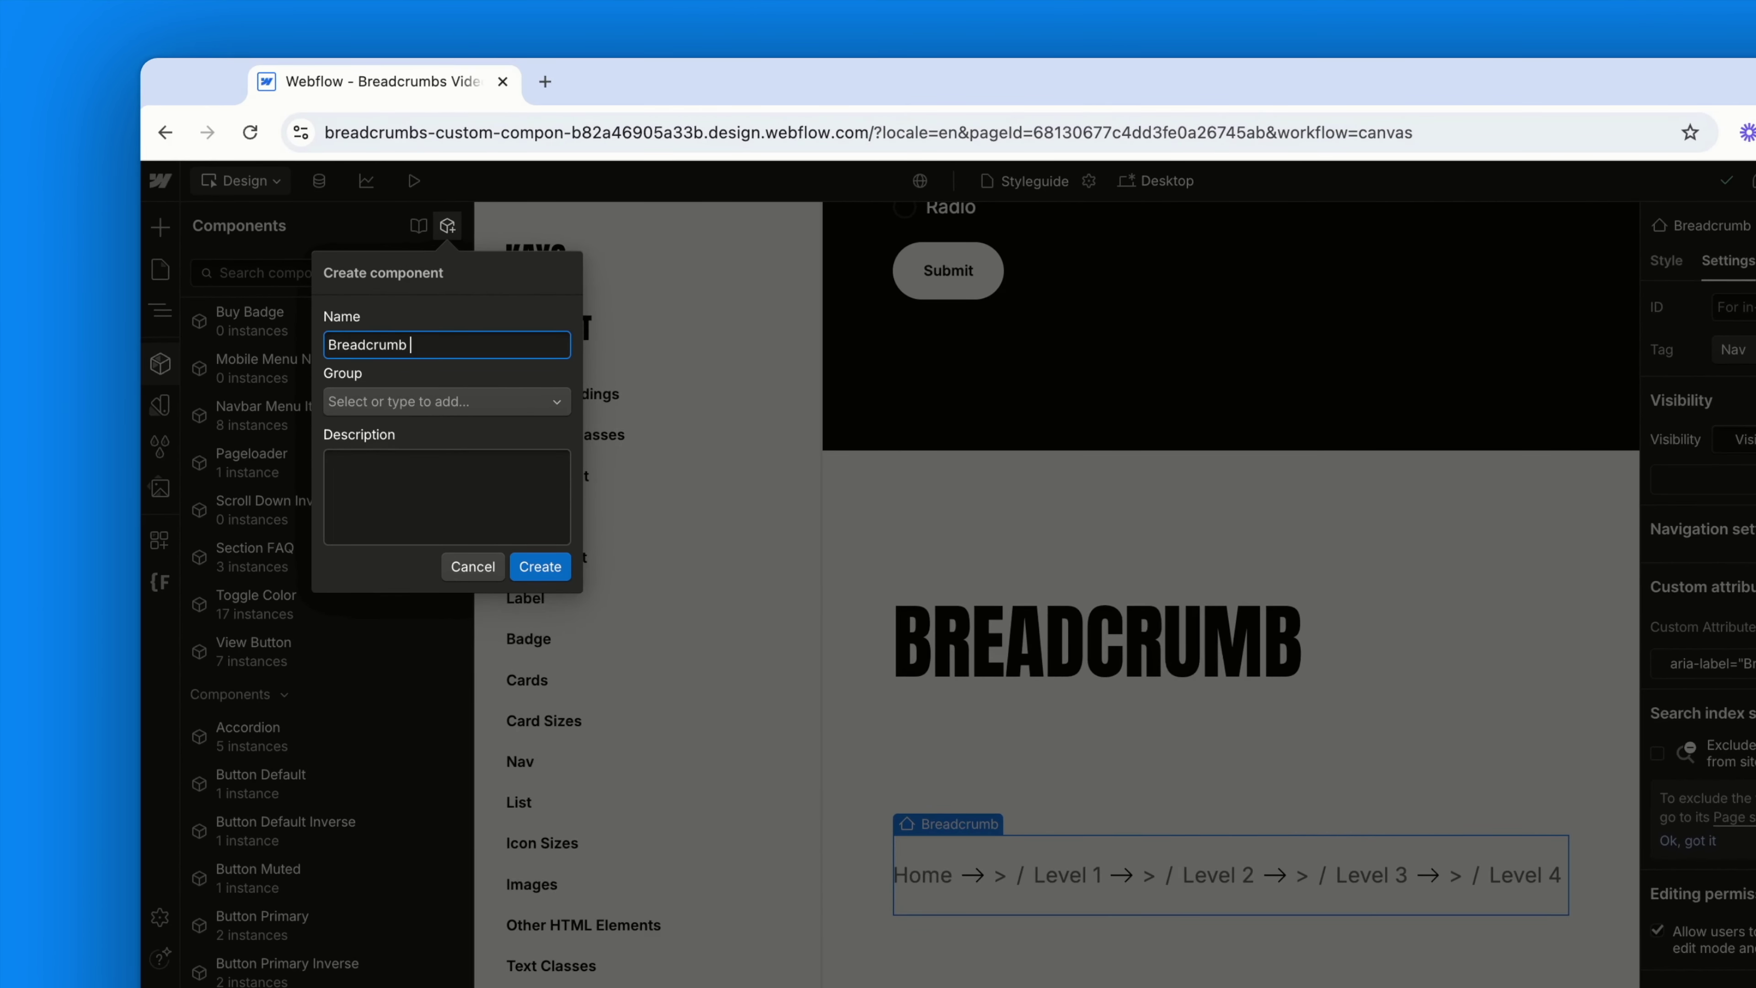
{"action": "type", "text": "| Manual"}
{"action": "left_click", "coordinate": [421, 402]}
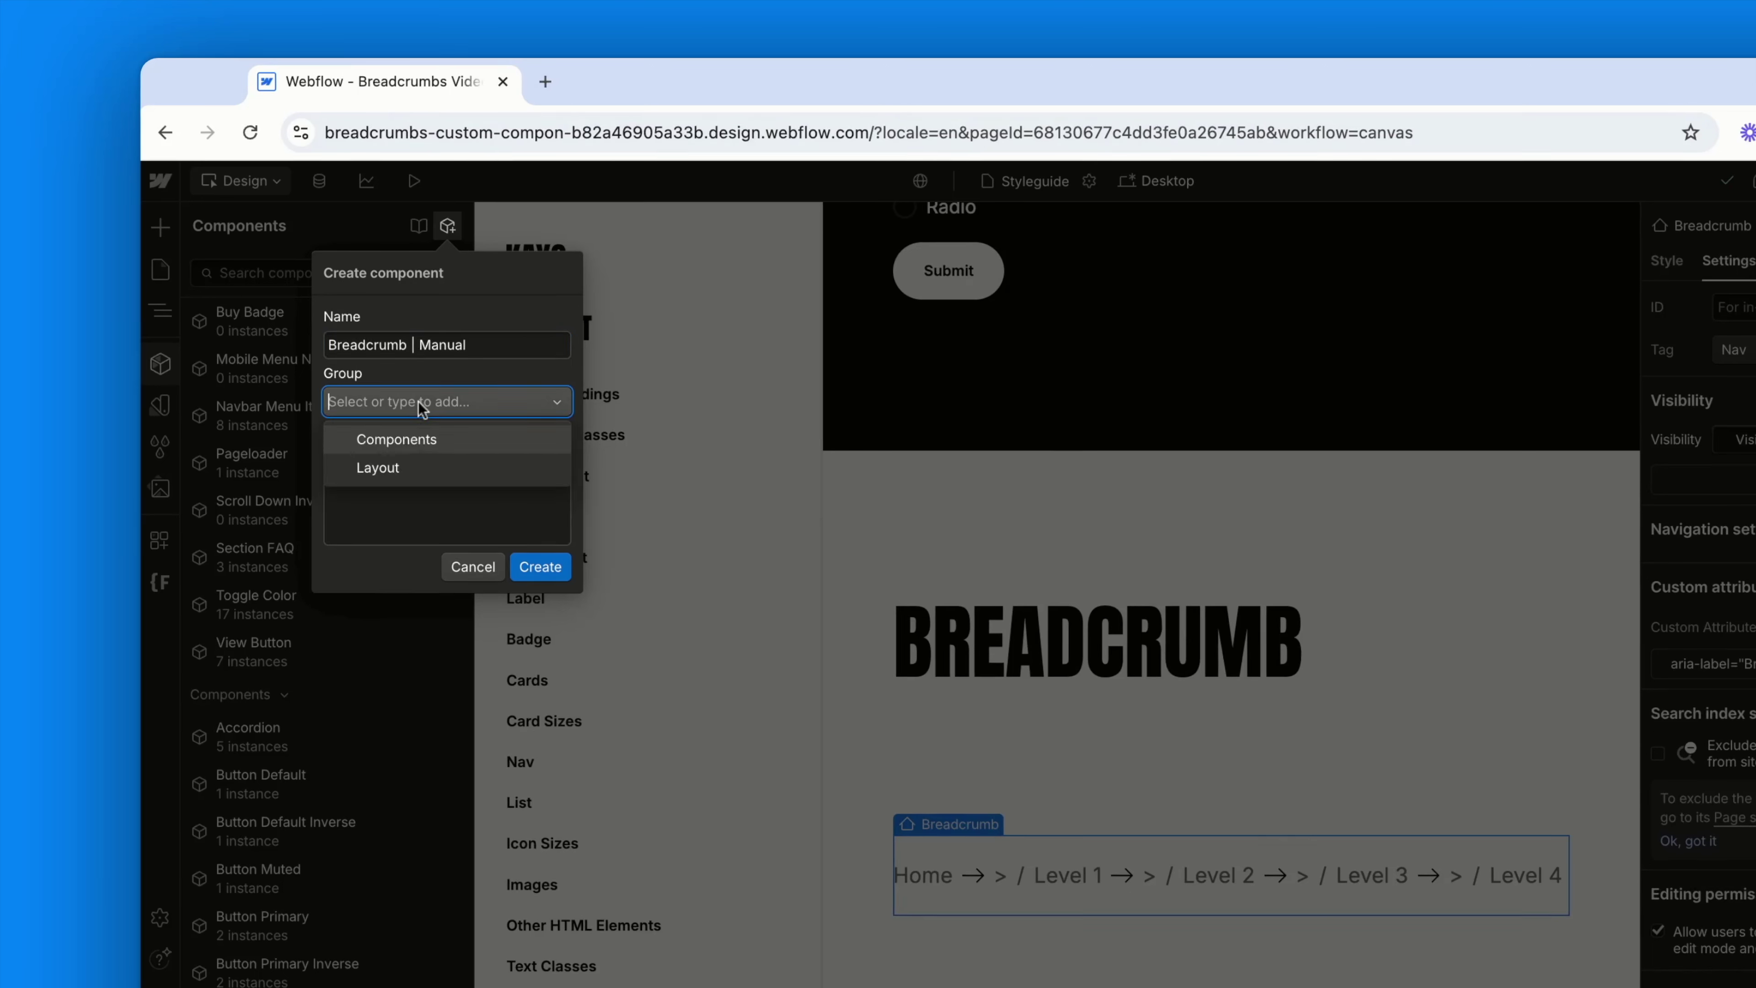
{"action": "type", "text": "Breadc"}
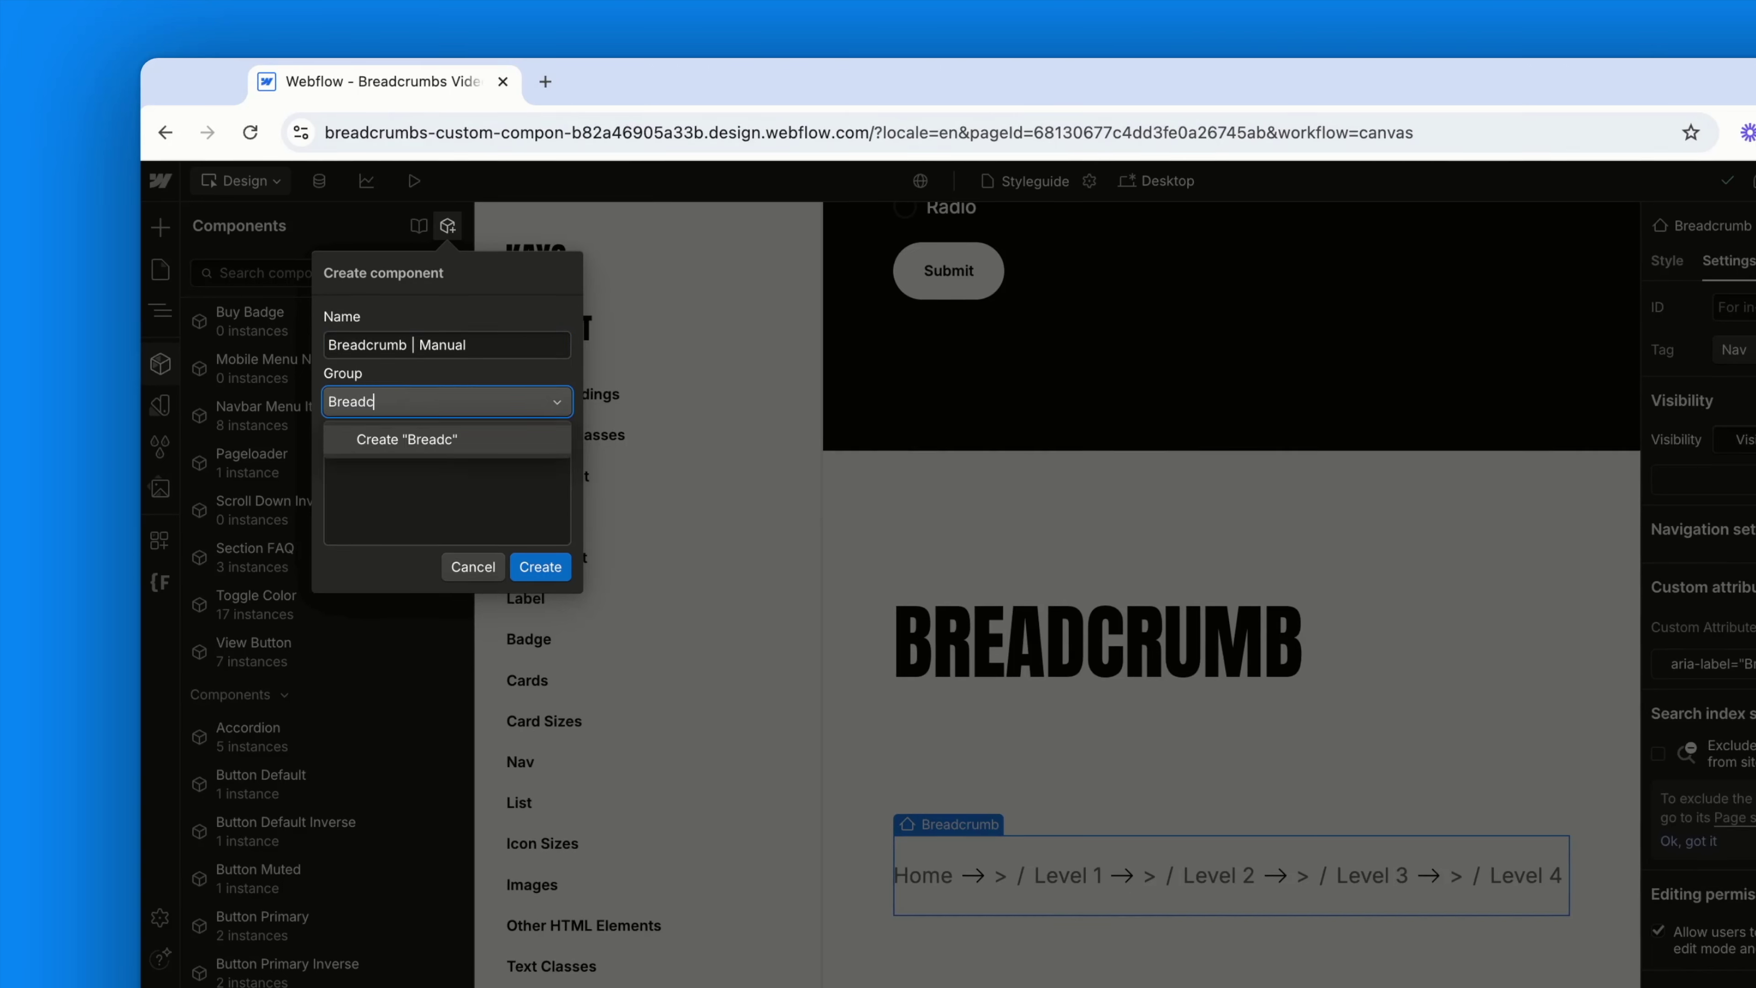
{"action": "type", "text": "rumb Components"}
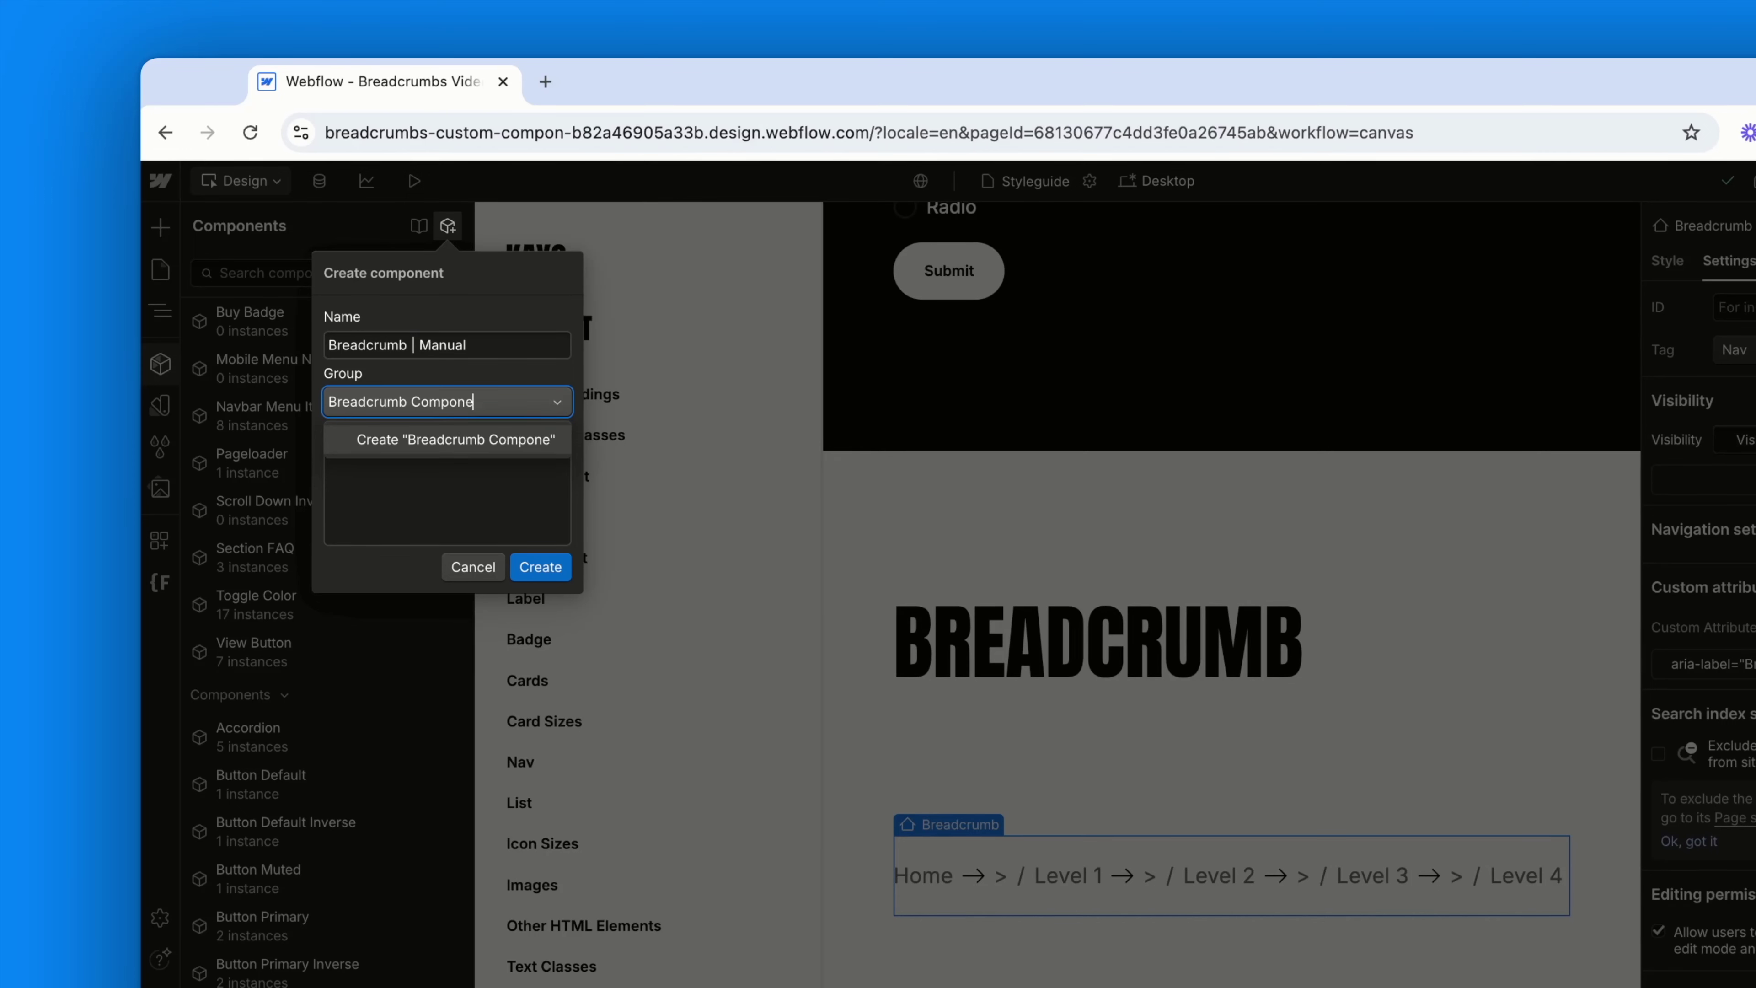
{"action": "key", "text": "Return"}
- Add the description "Manually set the copy and the link of each navigation item." and create the component
{"action": "left_click", "coordinate": [390, 498]}
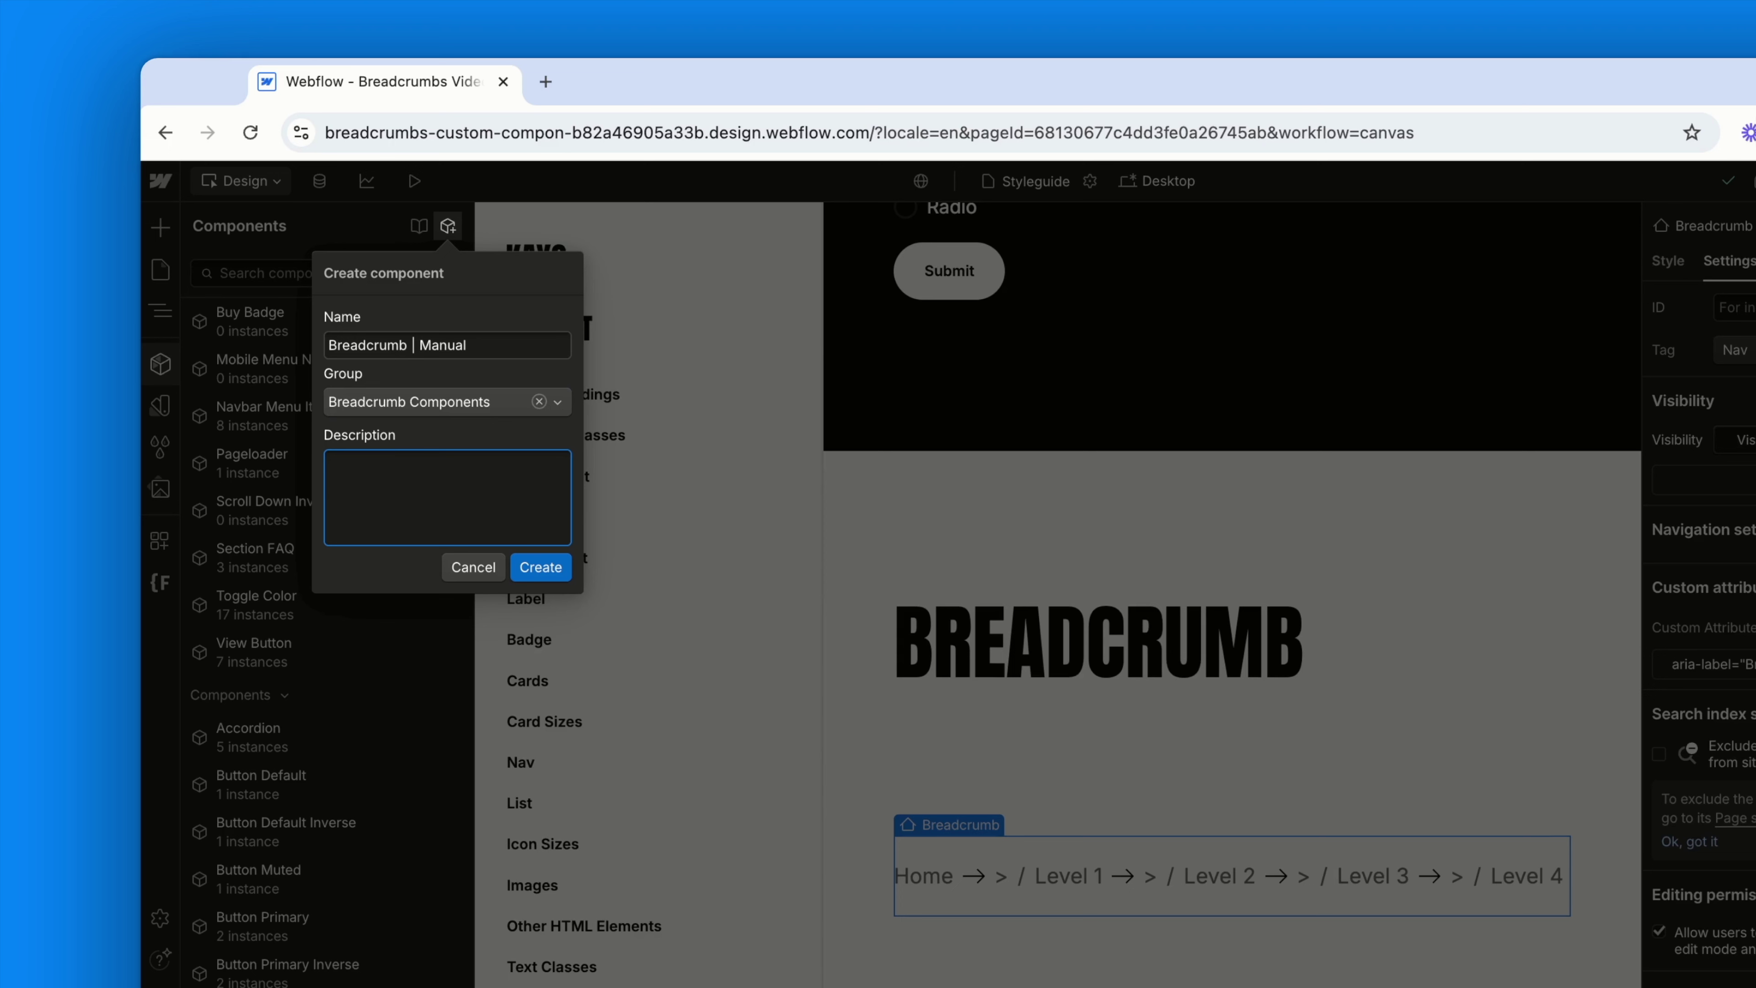
{"action": "type", "text": "Manually set the copy and the link of each navigation item."}
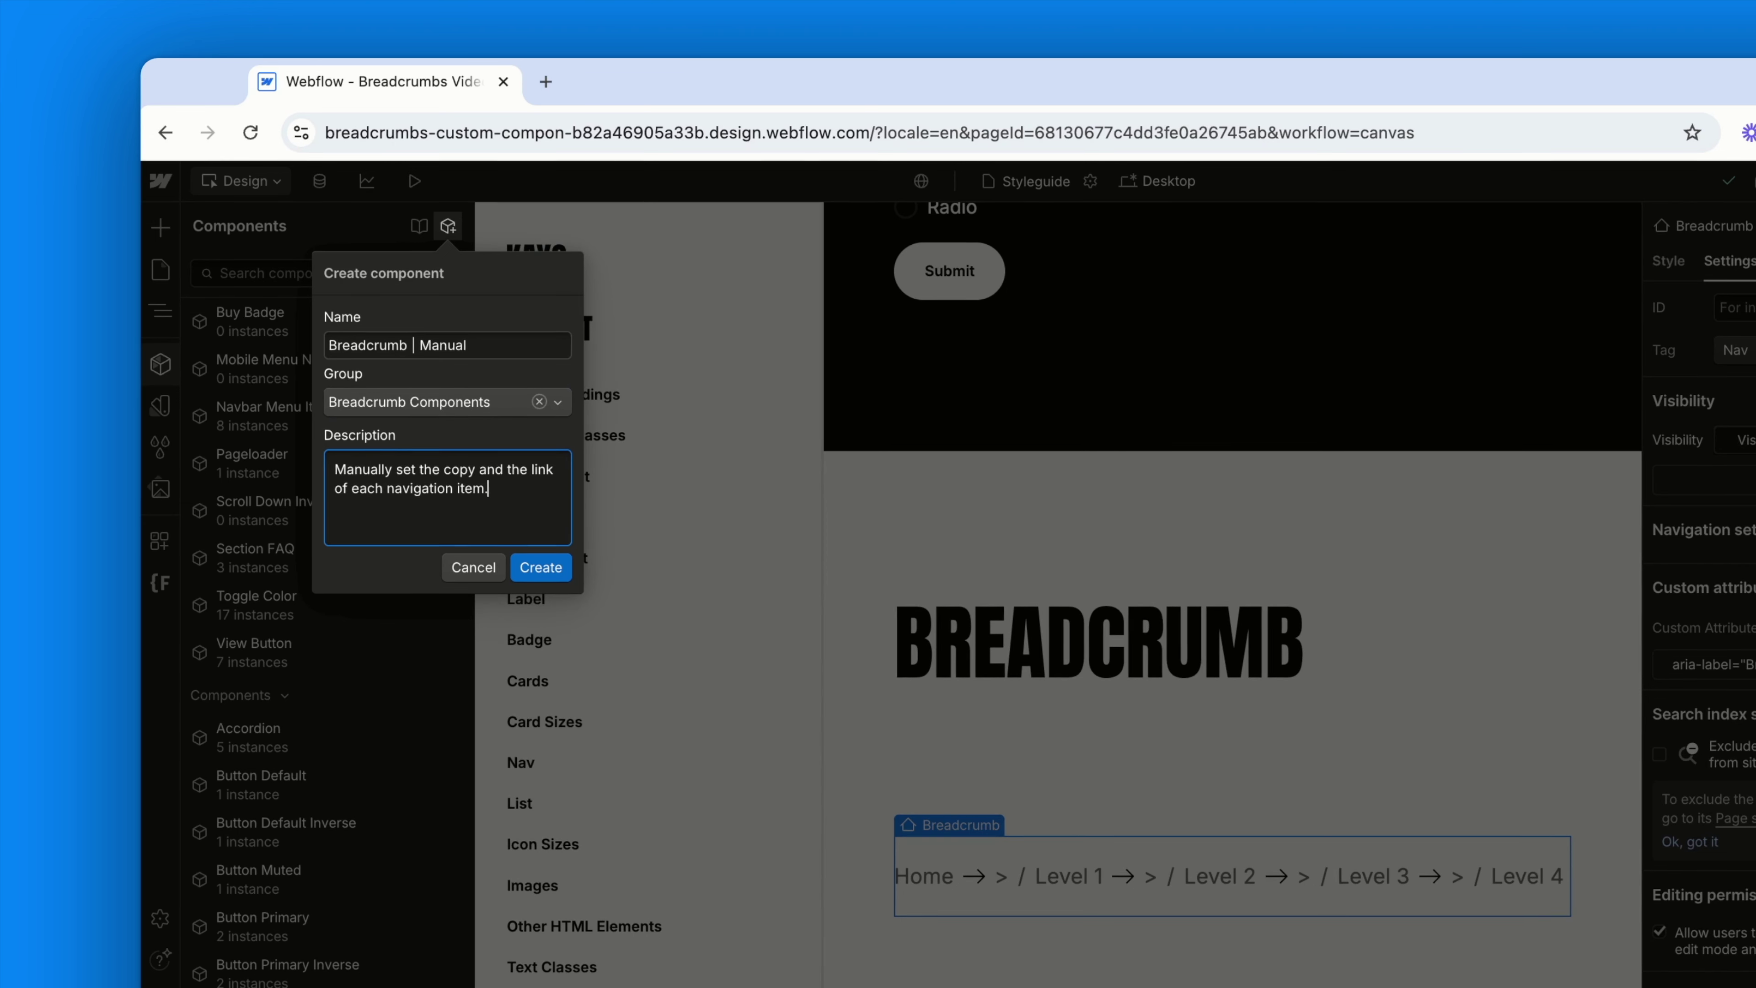
{"action": "left_click", "coordinate": [542, 566]}
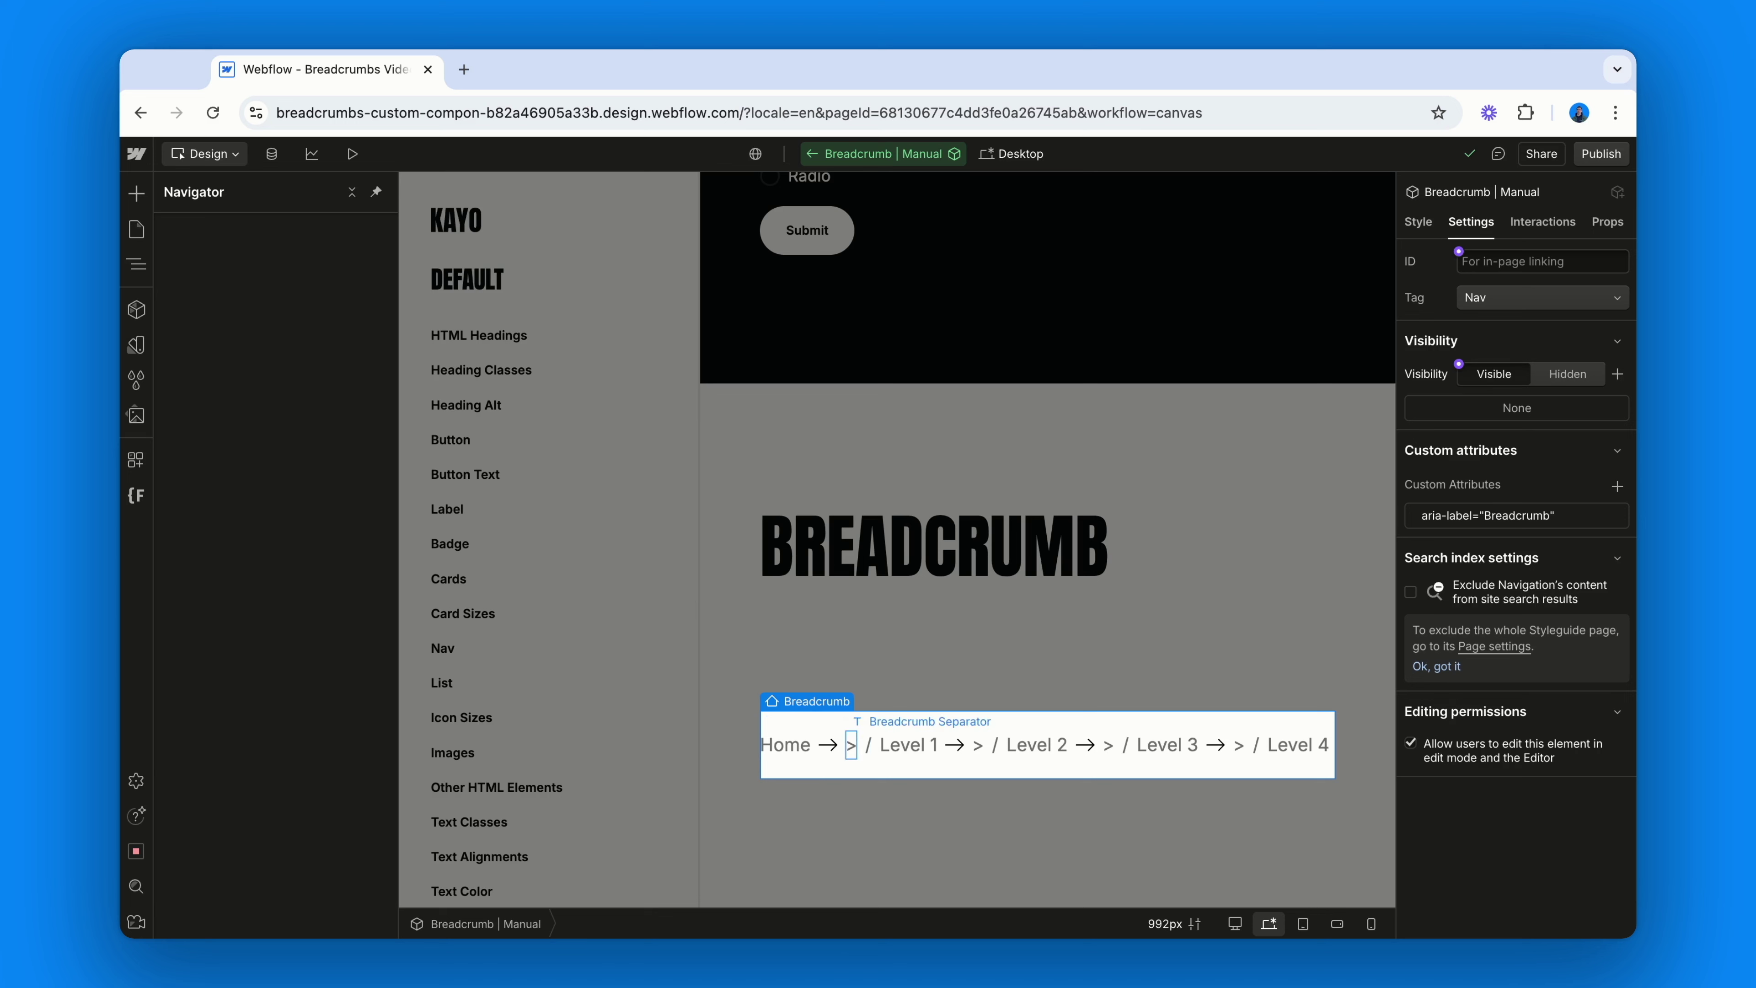
- Create and connect a Visibility property for the ">" separator after Home, in a new property group called Text Separator
{"action": "left_click", "coordinate": [851, 744]}
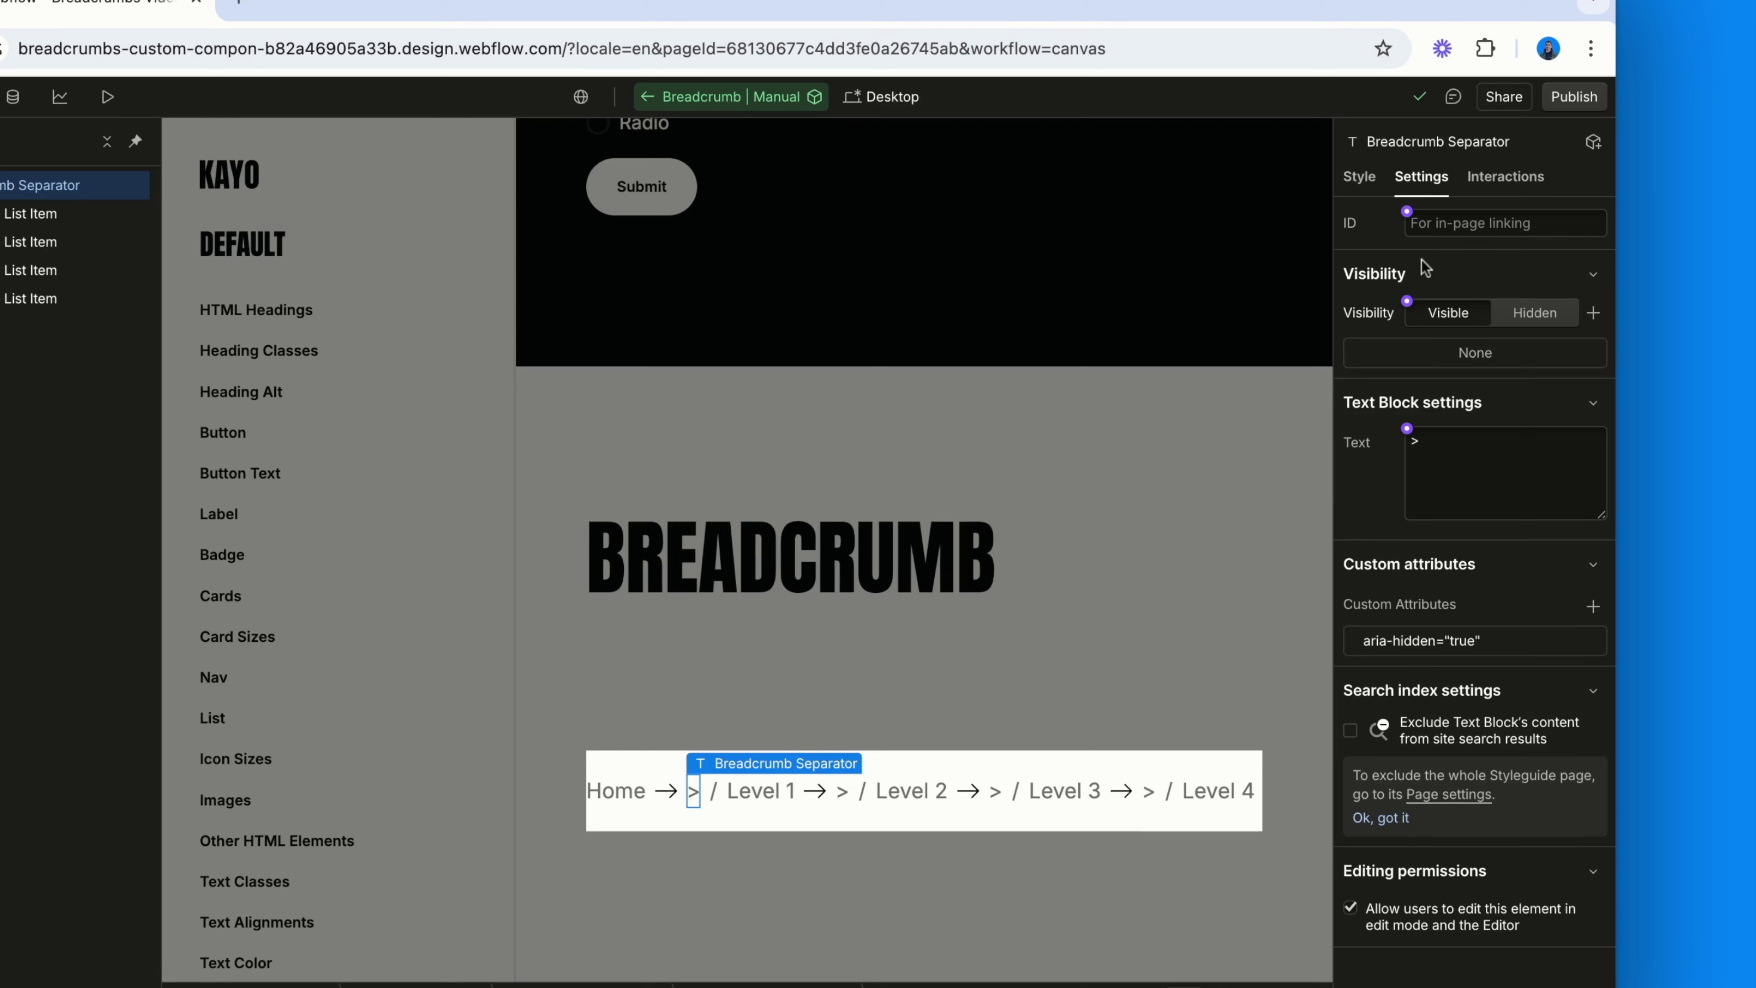
{"action": "left_click", "coordinate": [1407, 301]}
{"action": "left_click", "coordinate": [1421, 343]}
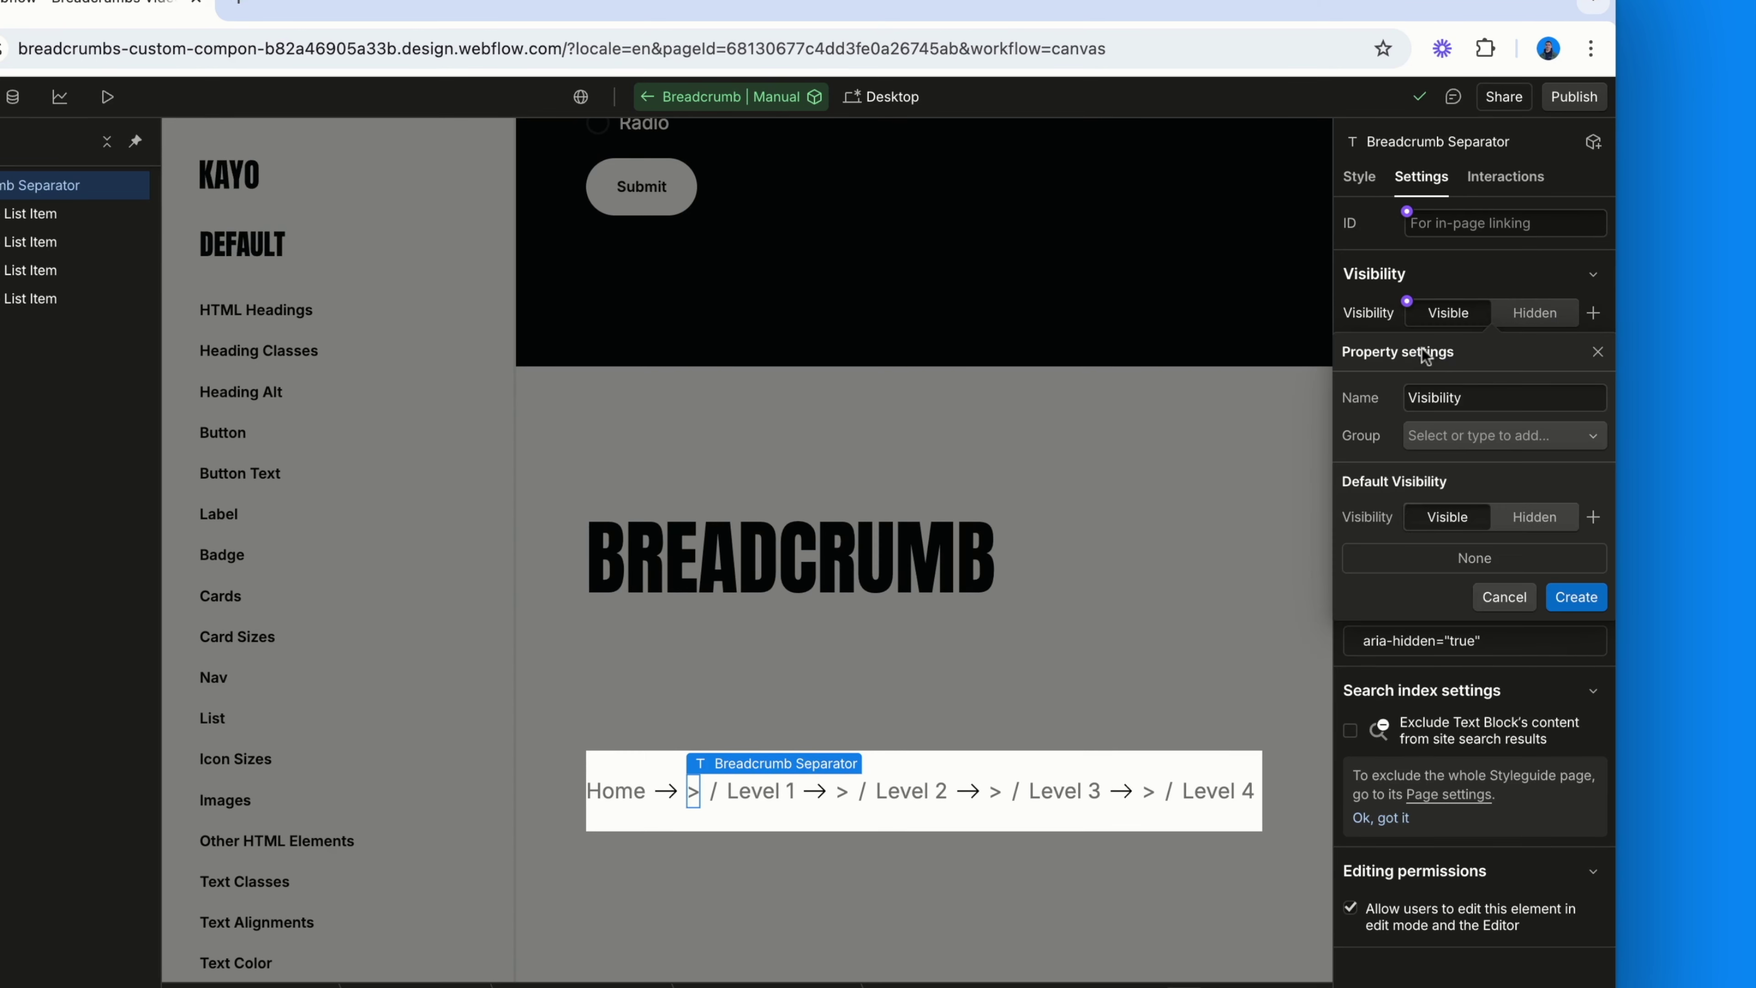
{"action": "left_click", "coordinate": [1457, 439]}
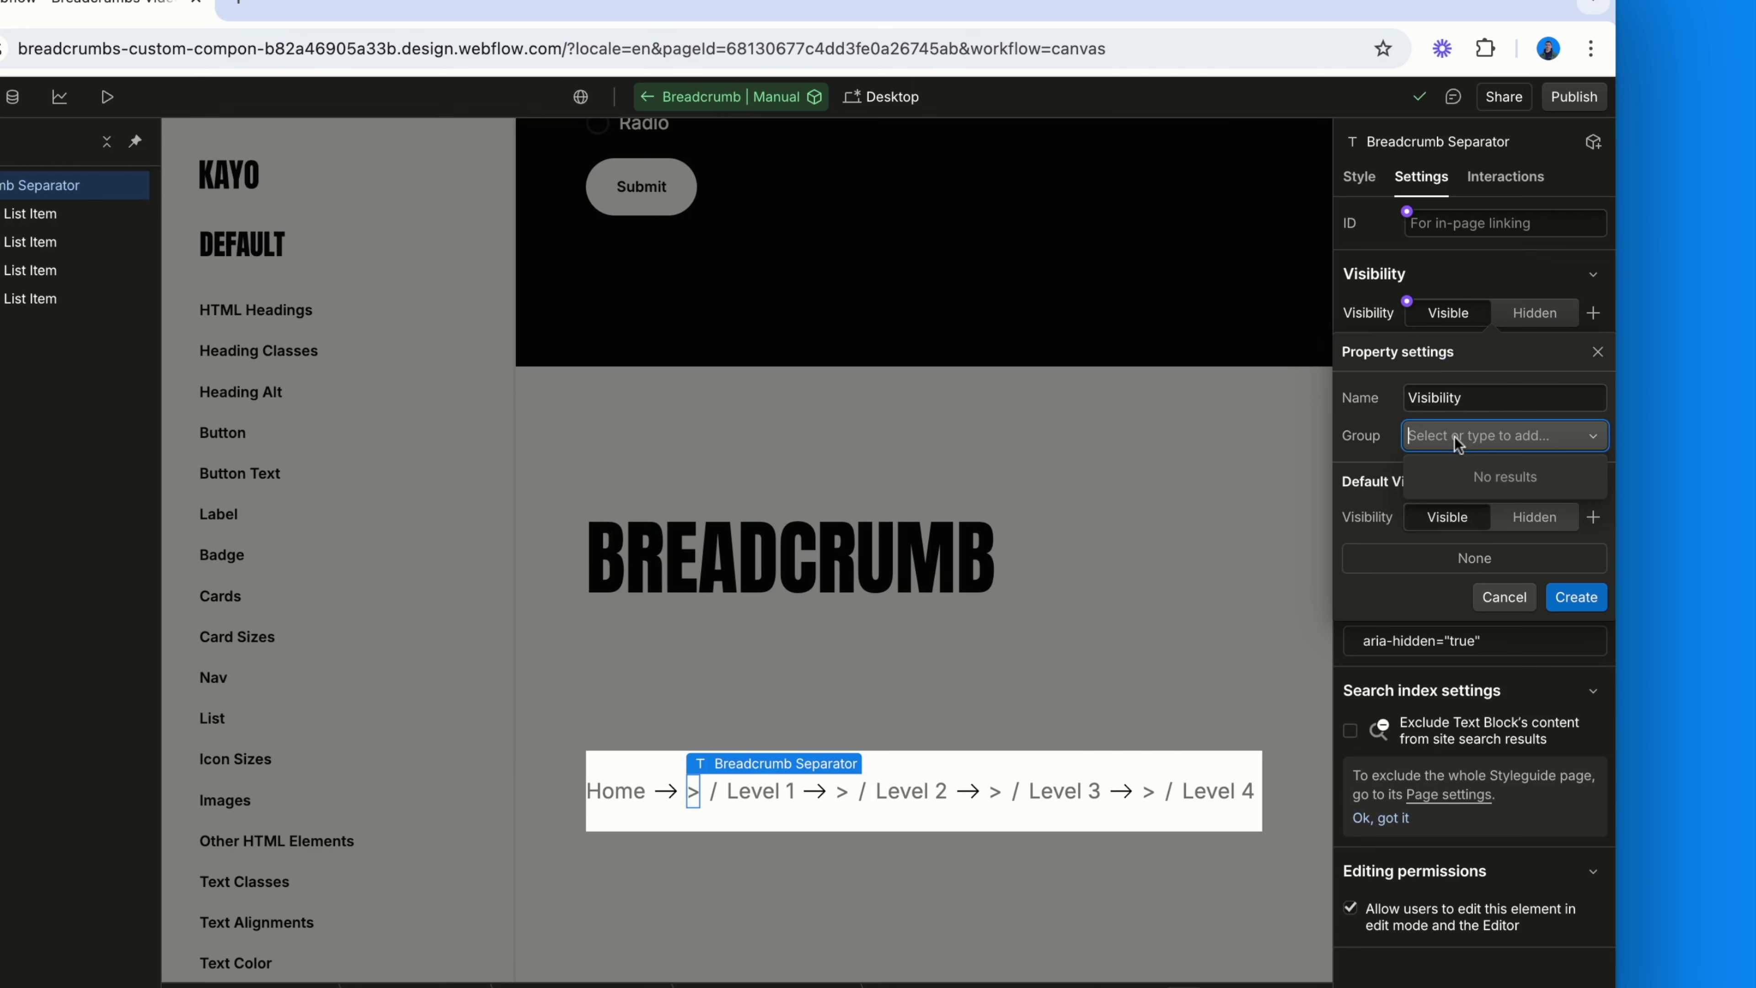
{"action": "type", "text": "Text "}
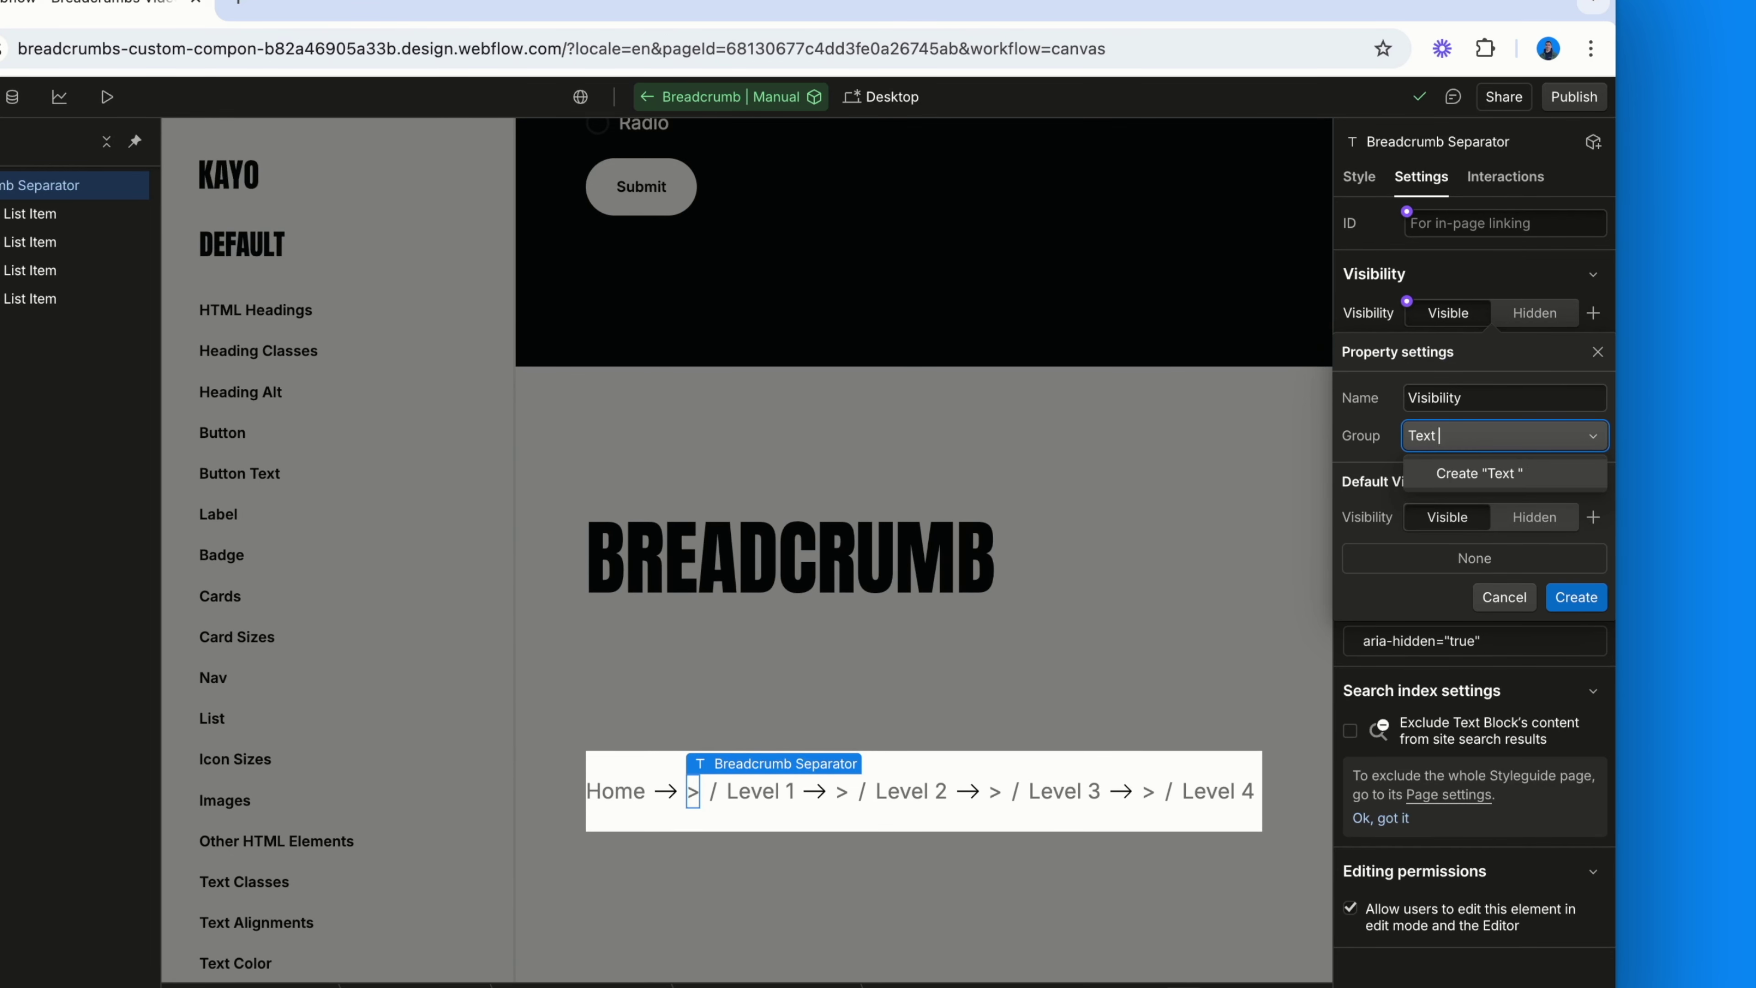
{"action": "type", "text": "Separator"}
{"action": "left_click", "coordinate": [1479, 474]}
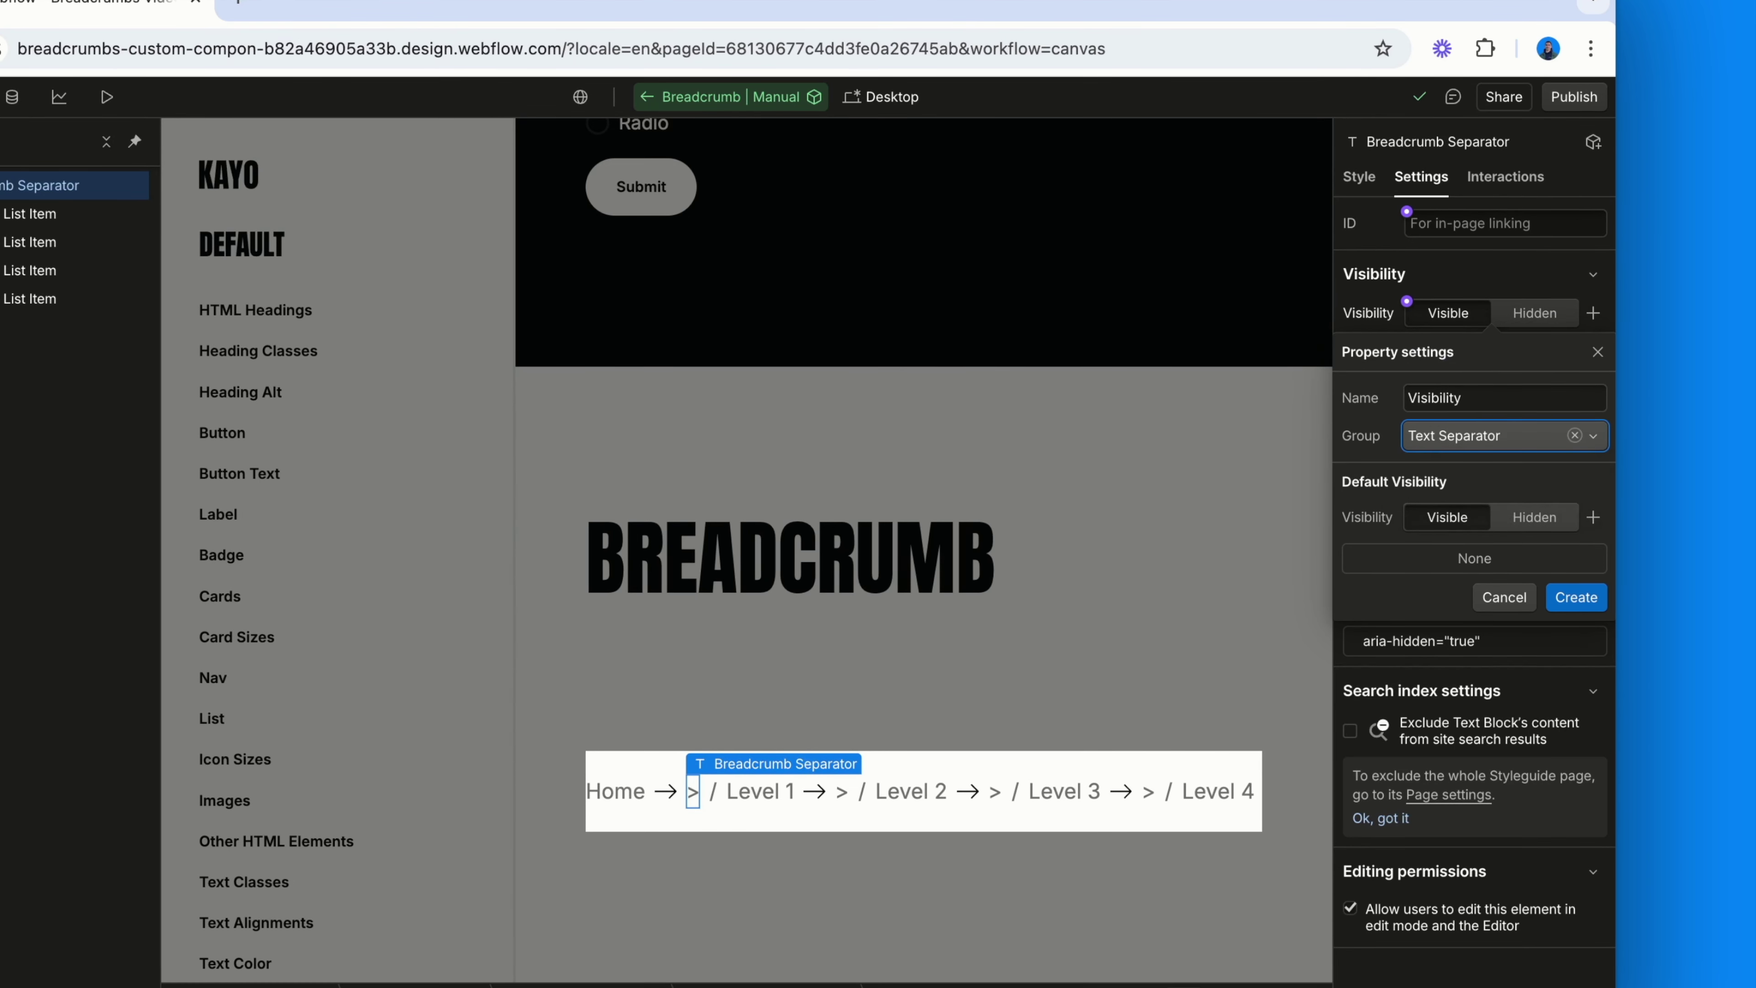
{"action": "left_click", "coordinate": [1575, 597]}
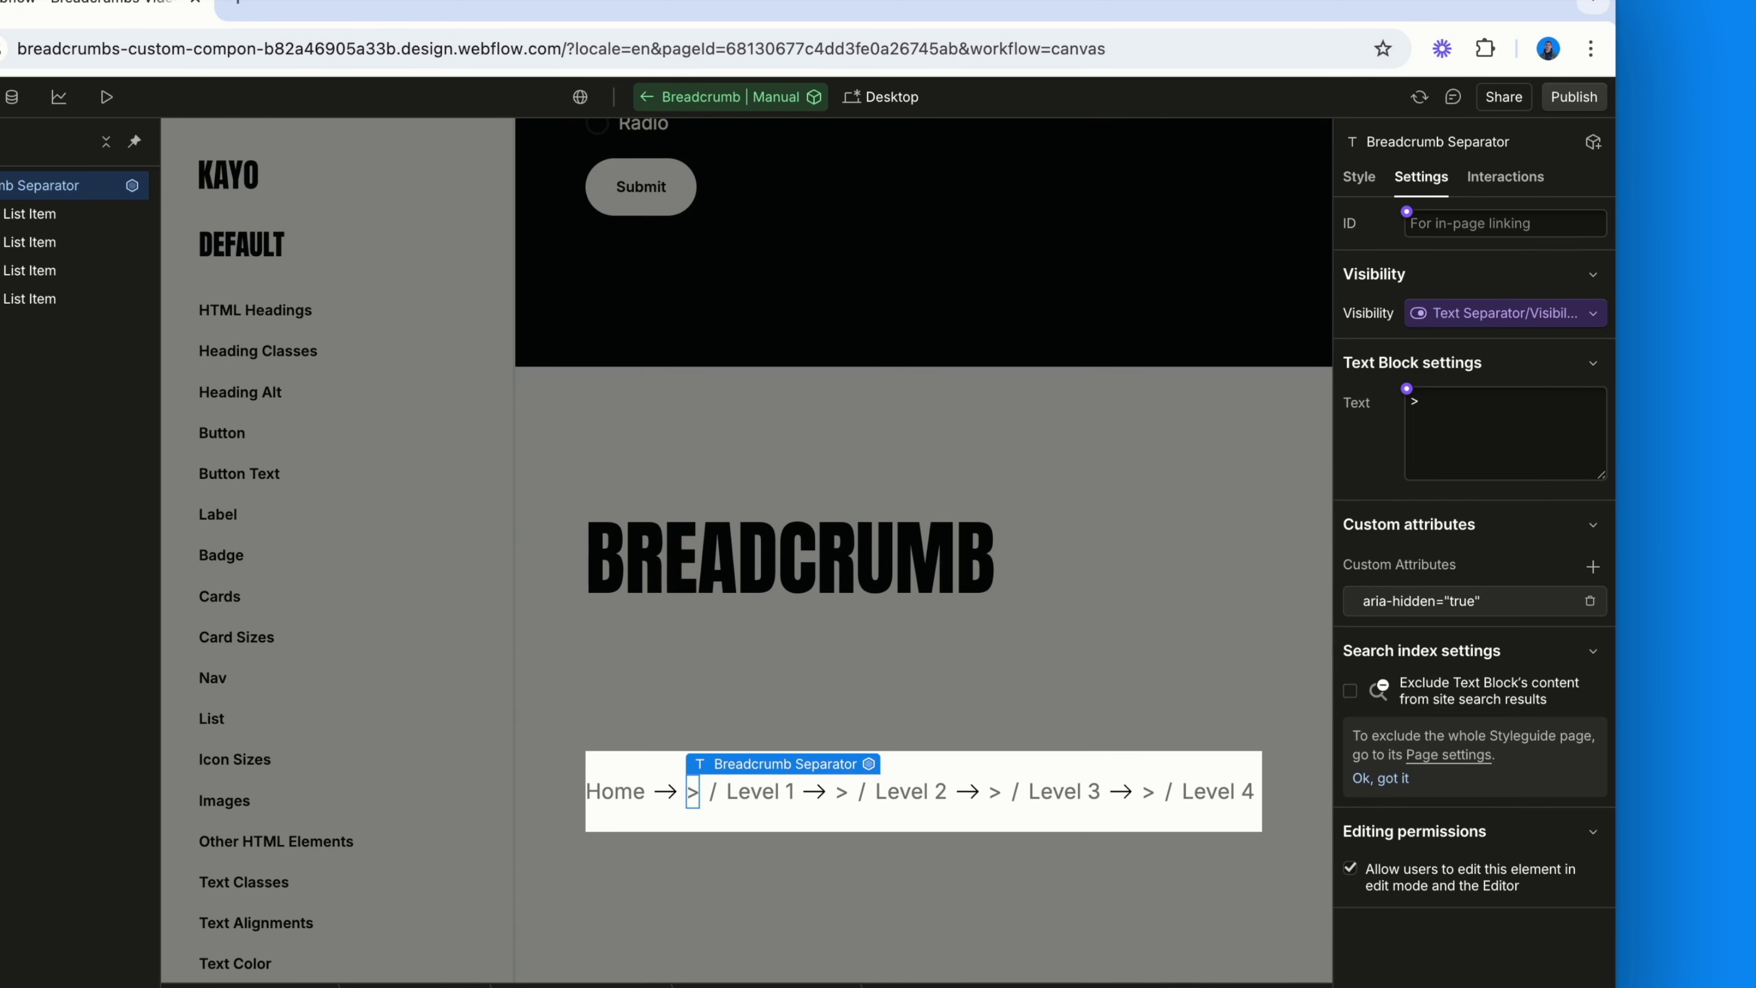
- Create and connect a Text property for the text of the ">" separator after Home, in the Text Separator group
{"action": "left_click", "coordinate": [1406, 388]}
{"action": "left_click", "coordinate": [1467, 431]}
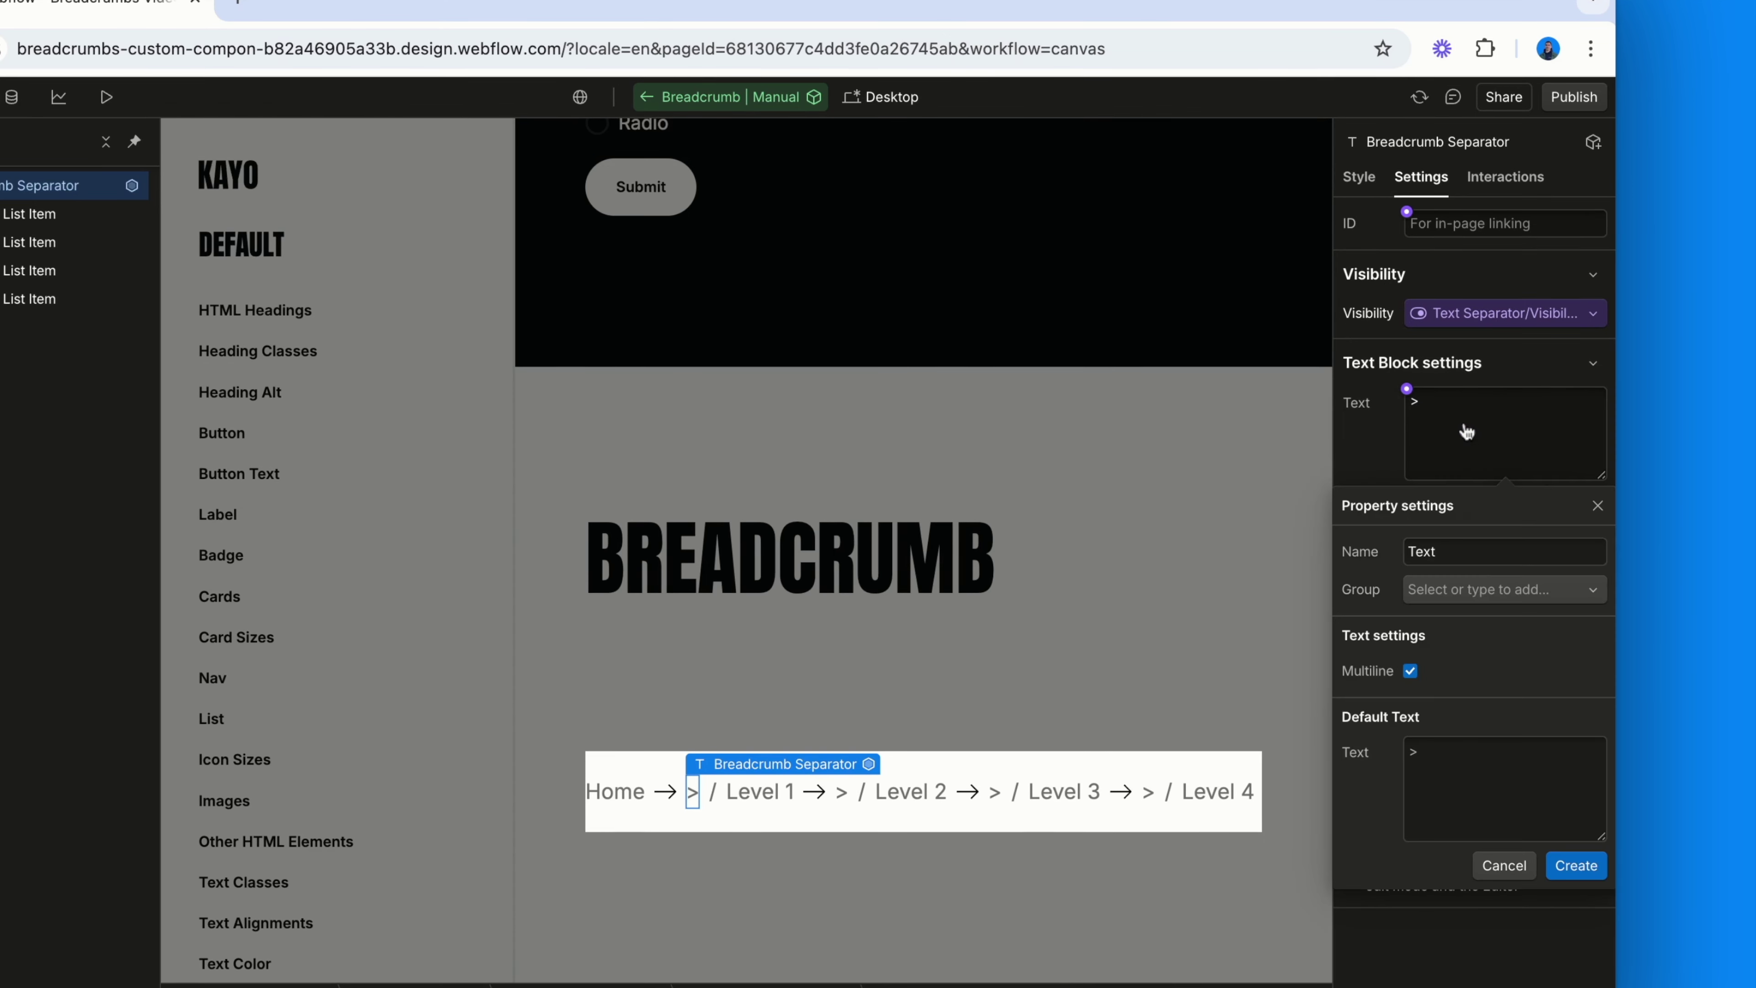
{"action": "left_click", "coordinate": [1482, 589]}
{"action": "left_click", "coordinate": [1481, 633]}
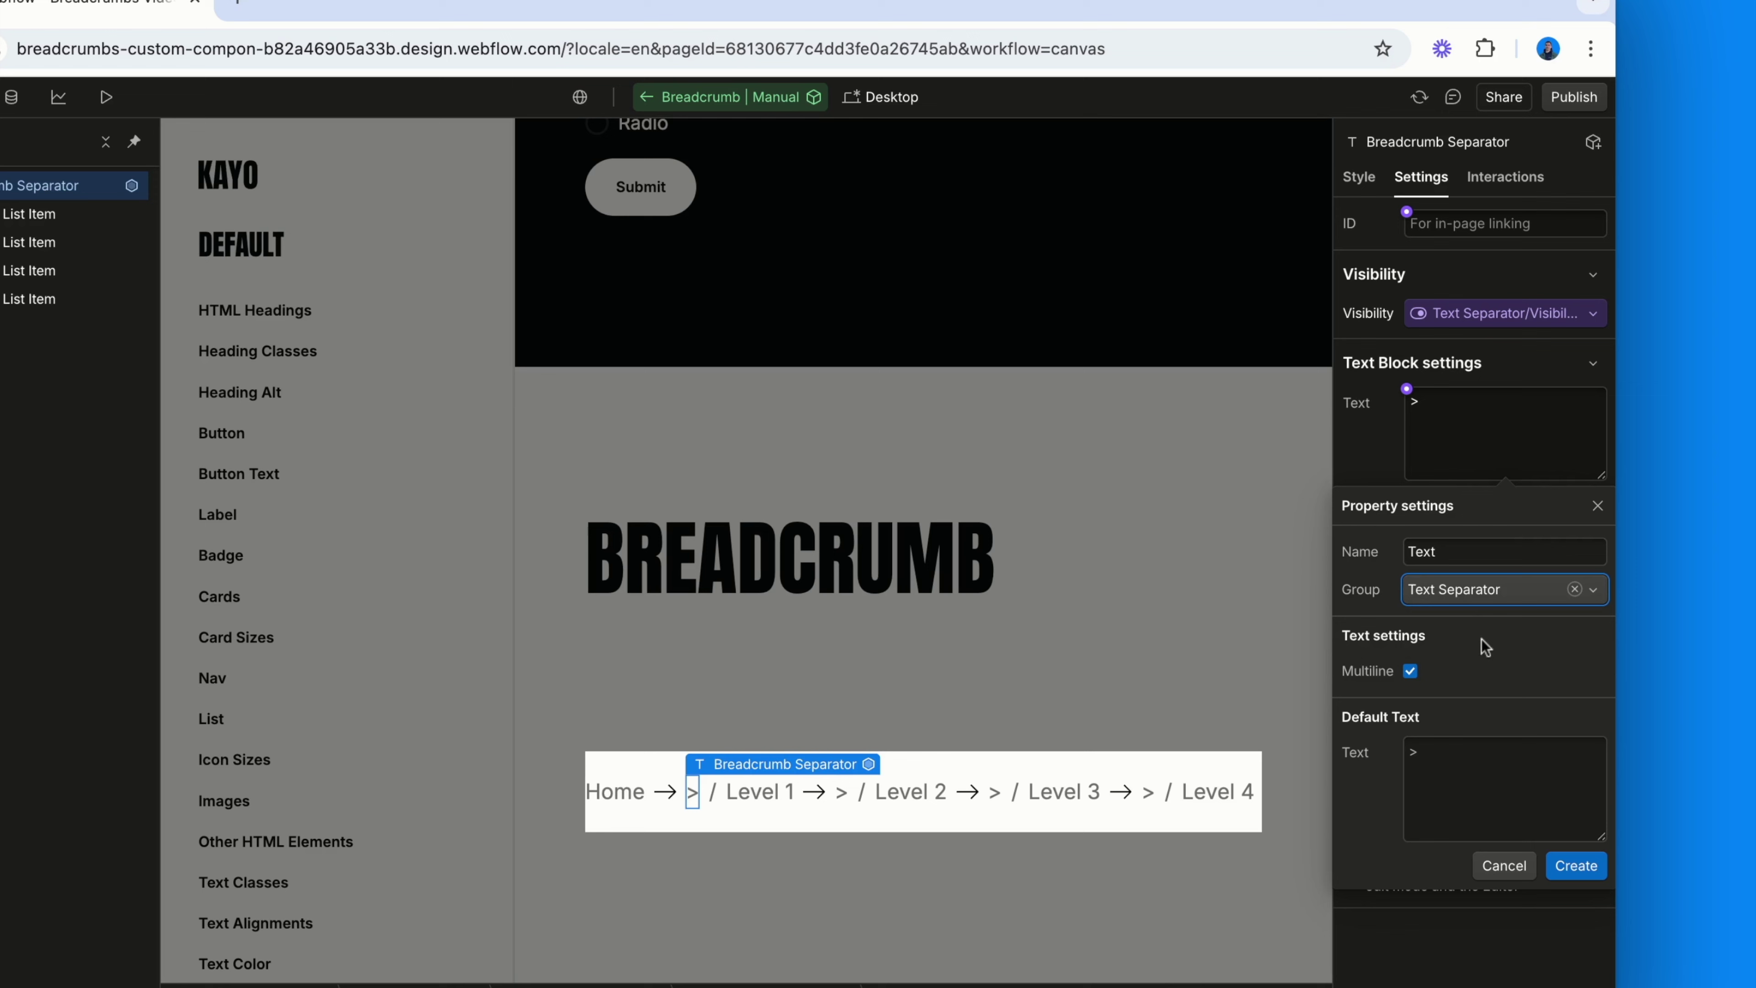
{"action": "left_click", "coordinate": [1576, 865]}
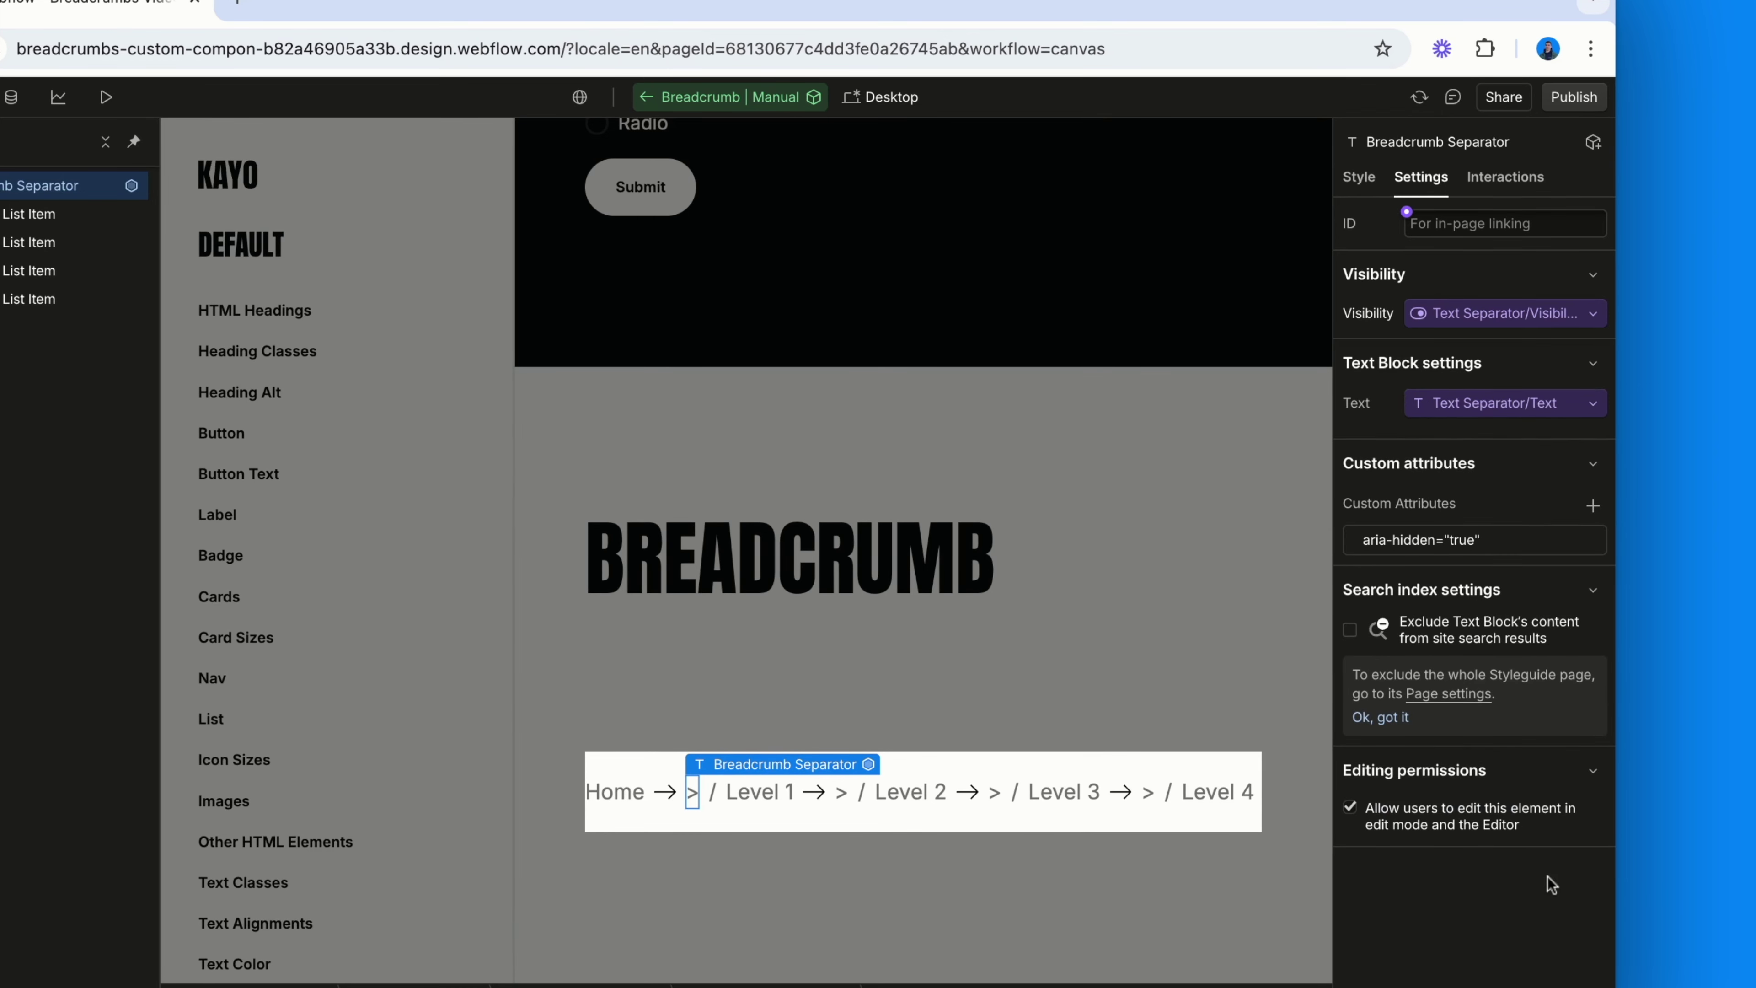
- Connect the ">" separator after Level 1 to the Text Separator group's Visibility and Text properties
{"action": "left_click", "coordinate": [842, 804]}
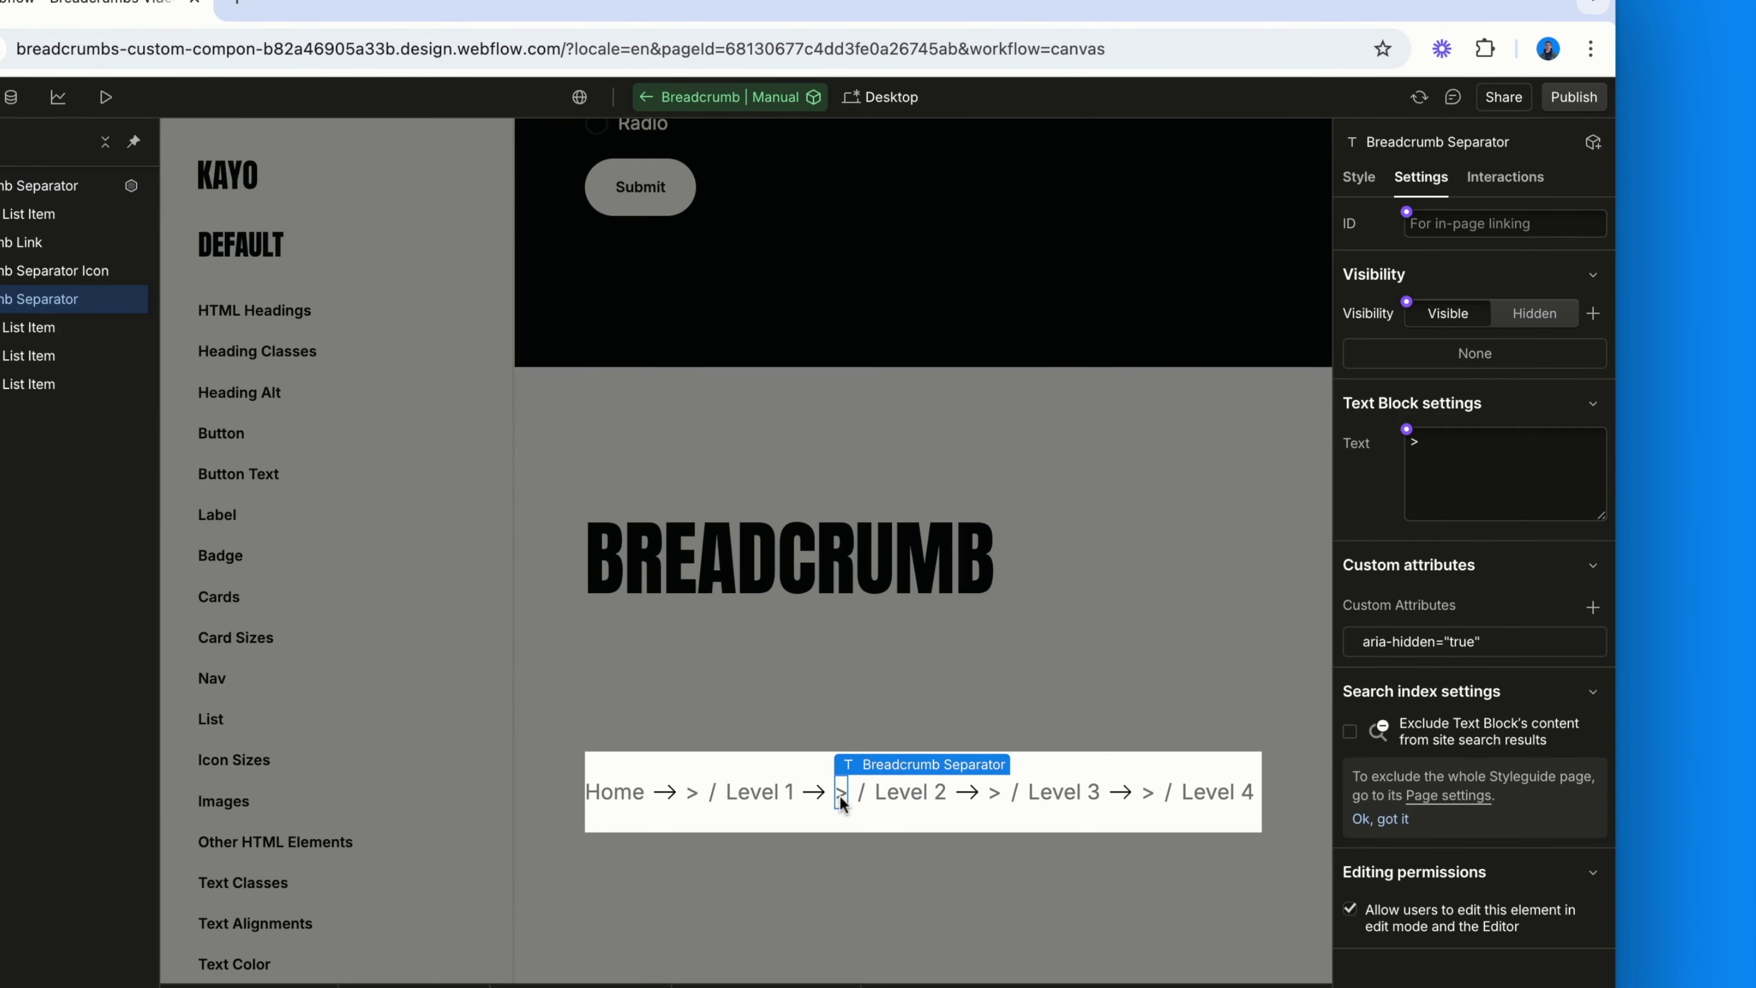
{"action": "left_click", "coordinate": [1404, 304]}
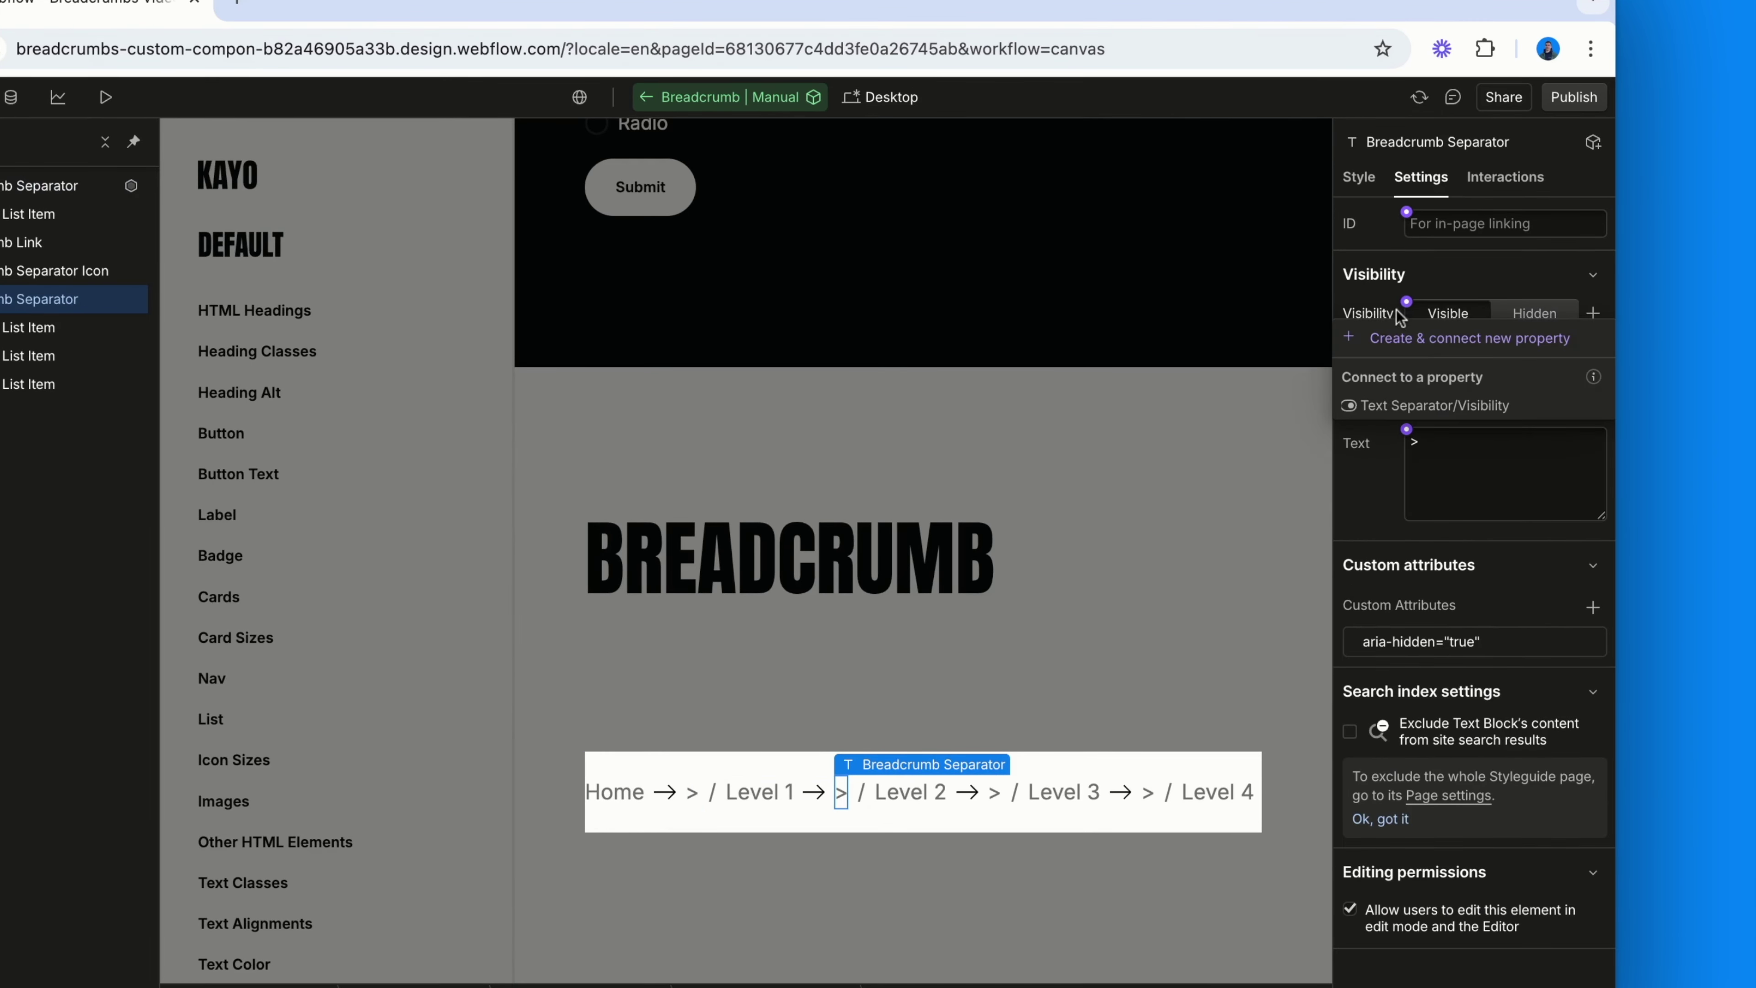
{"action": "left_click", "coordinate": [1417, 405]}
{"action": "left_click", "coordinate": [1406, 388]}
{"action": "left_click", "coordinate": [1409, 486]}
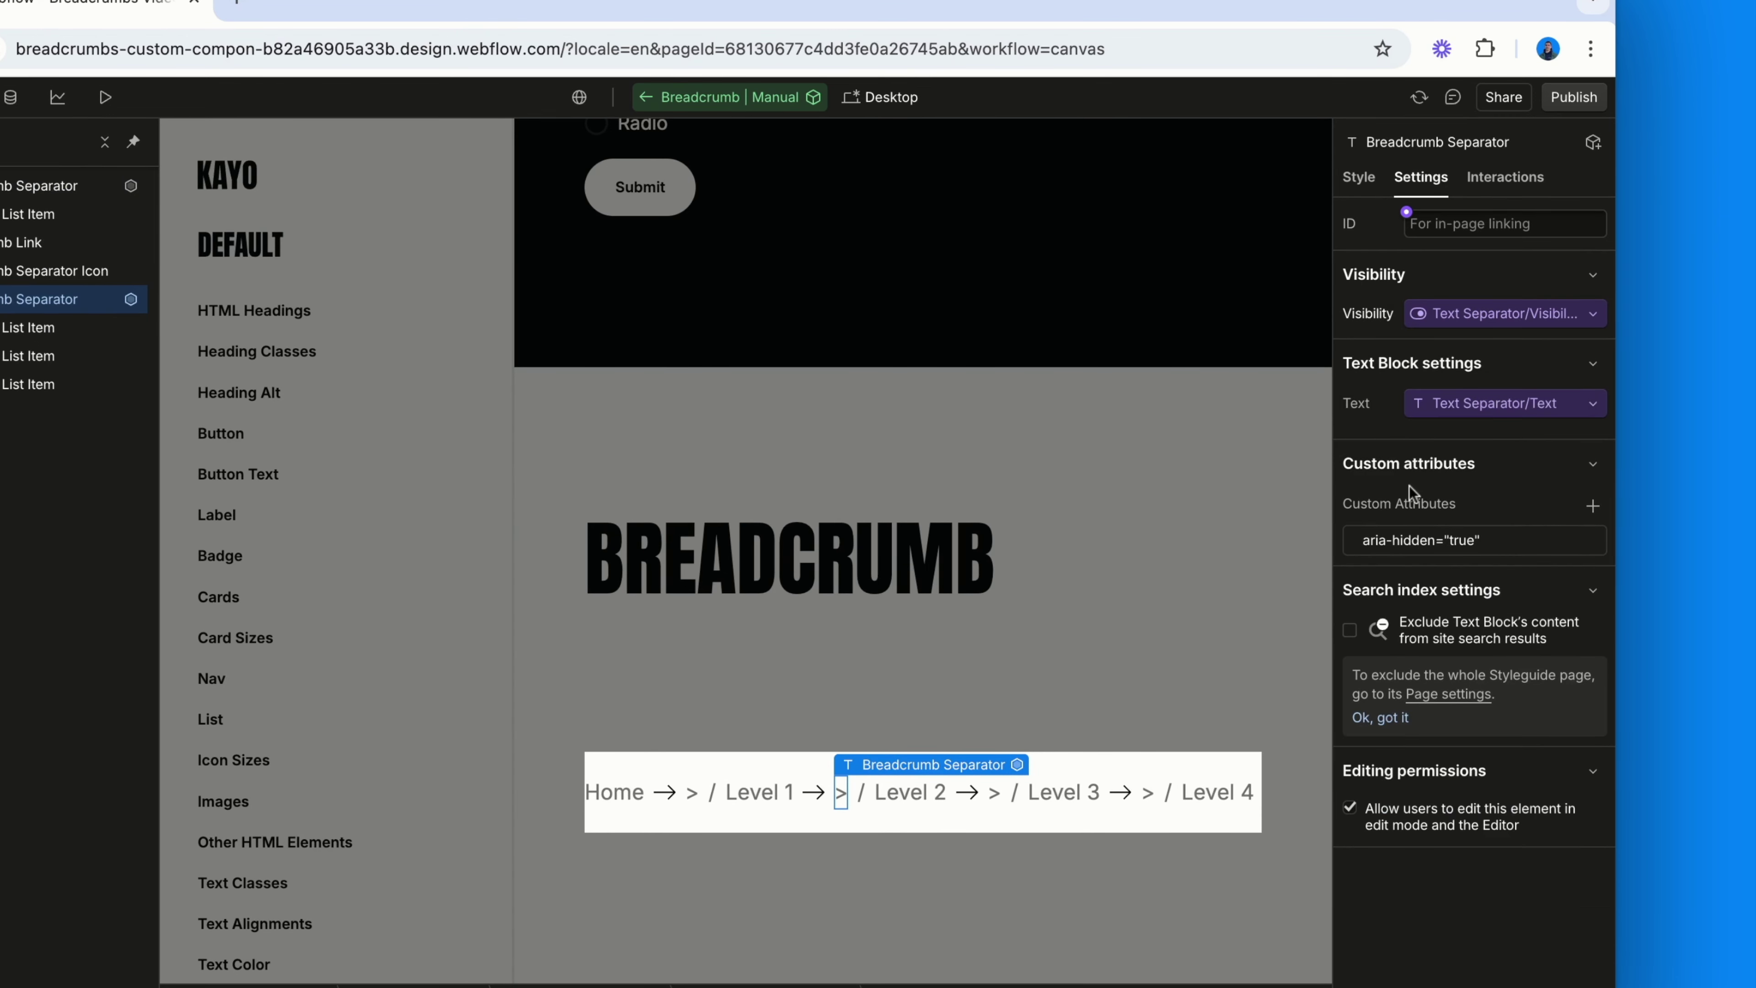
- Connect the ">" separator after Level 2 to the Text Separator group's Visibility and Text properties
{"action": "left_click", "coordinate": [993, 793]}
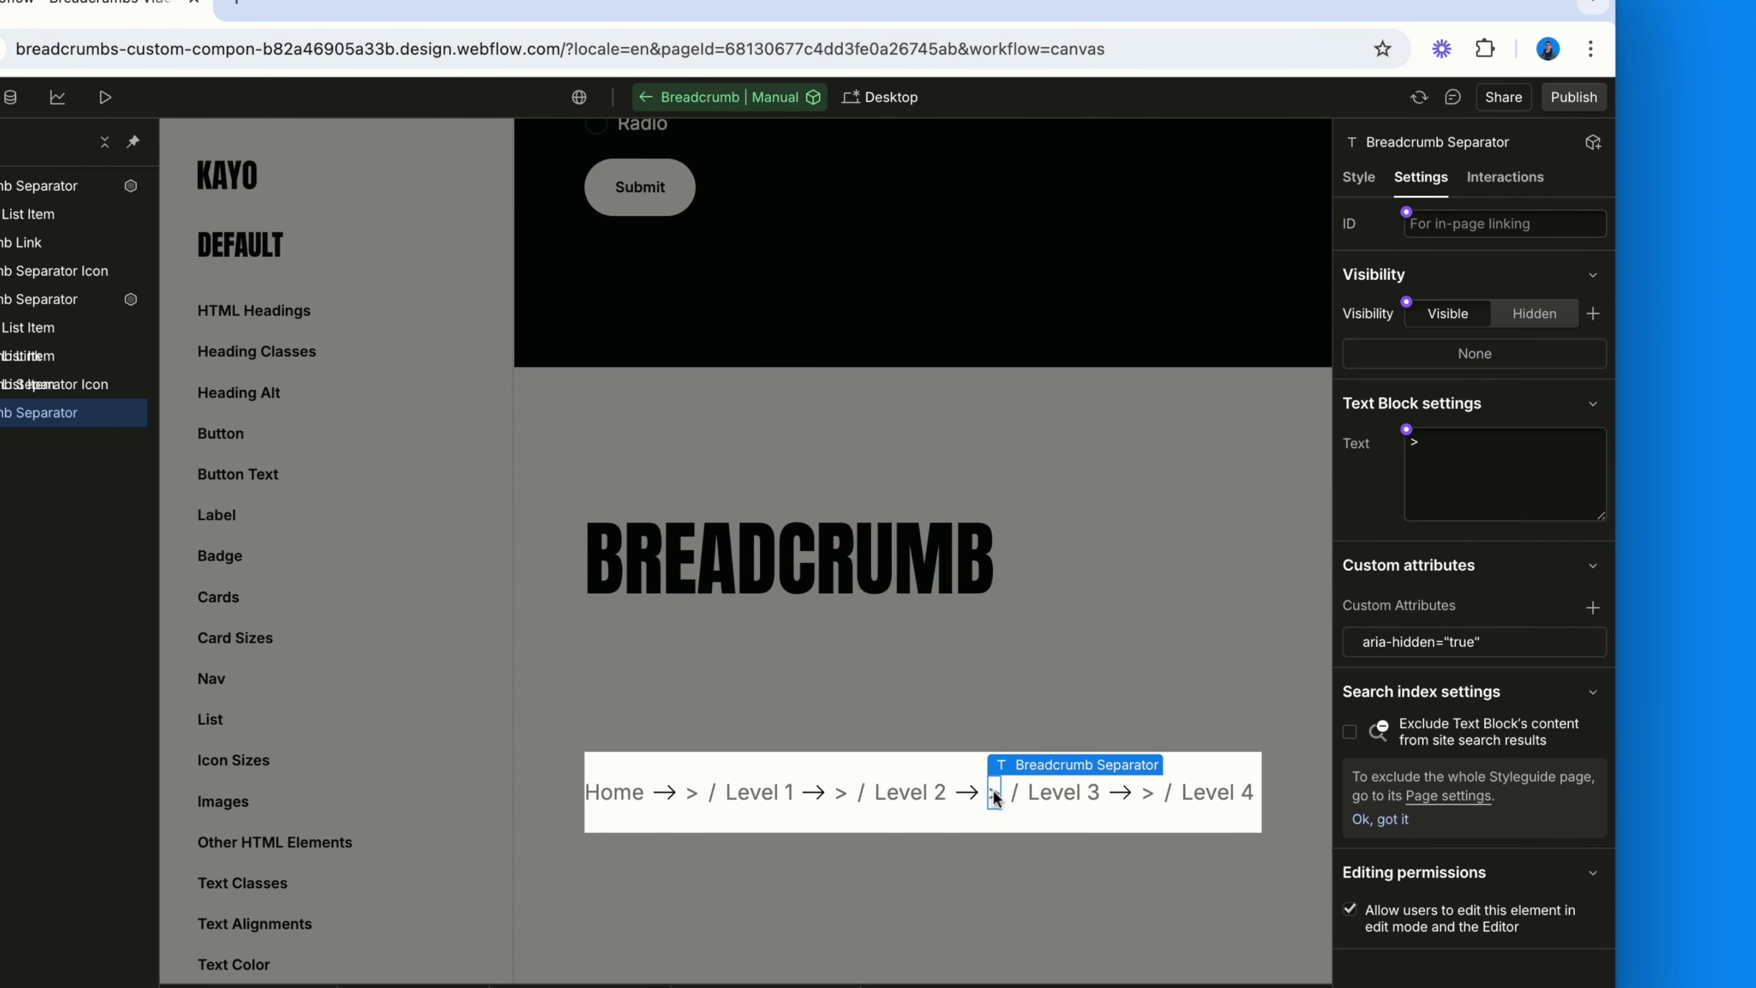
{"action": "left_click", "coordinate": [1406, 303]}
{"action": "left_click", "coordinate": [1414, 398]}
{"action": "left_click", "coordinate": [1407, 390]}
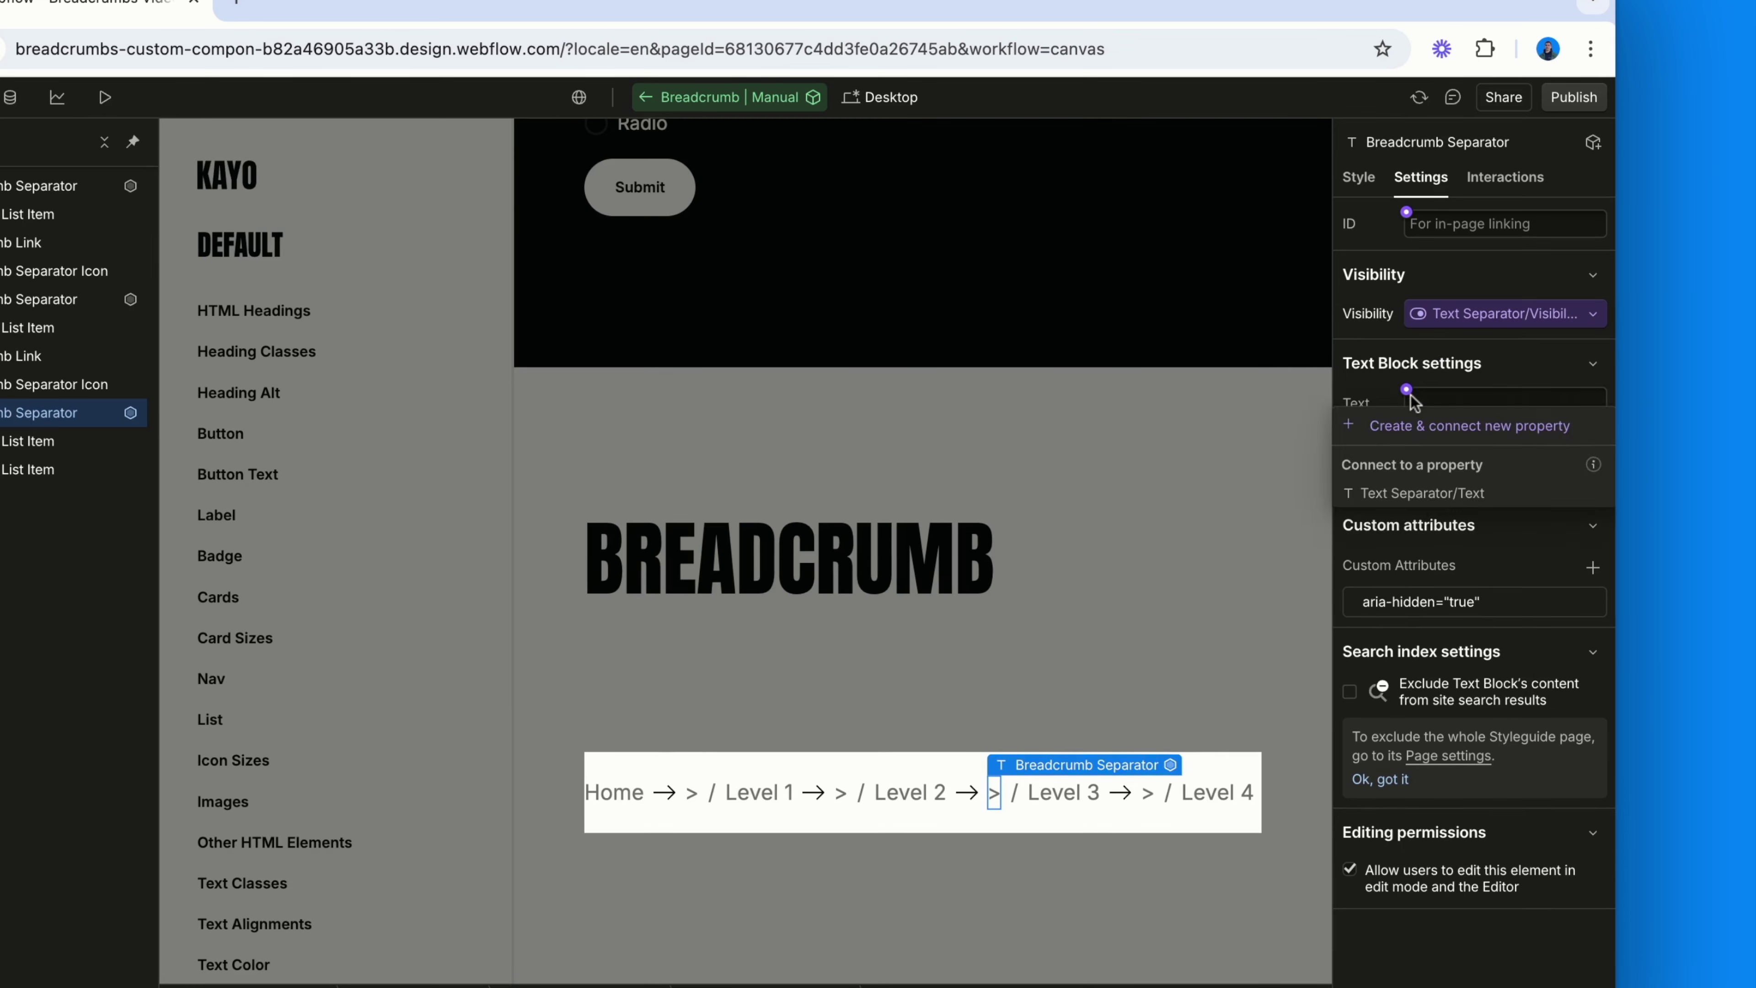
{"action": "left_click", "coordinate": [1417, 493]}
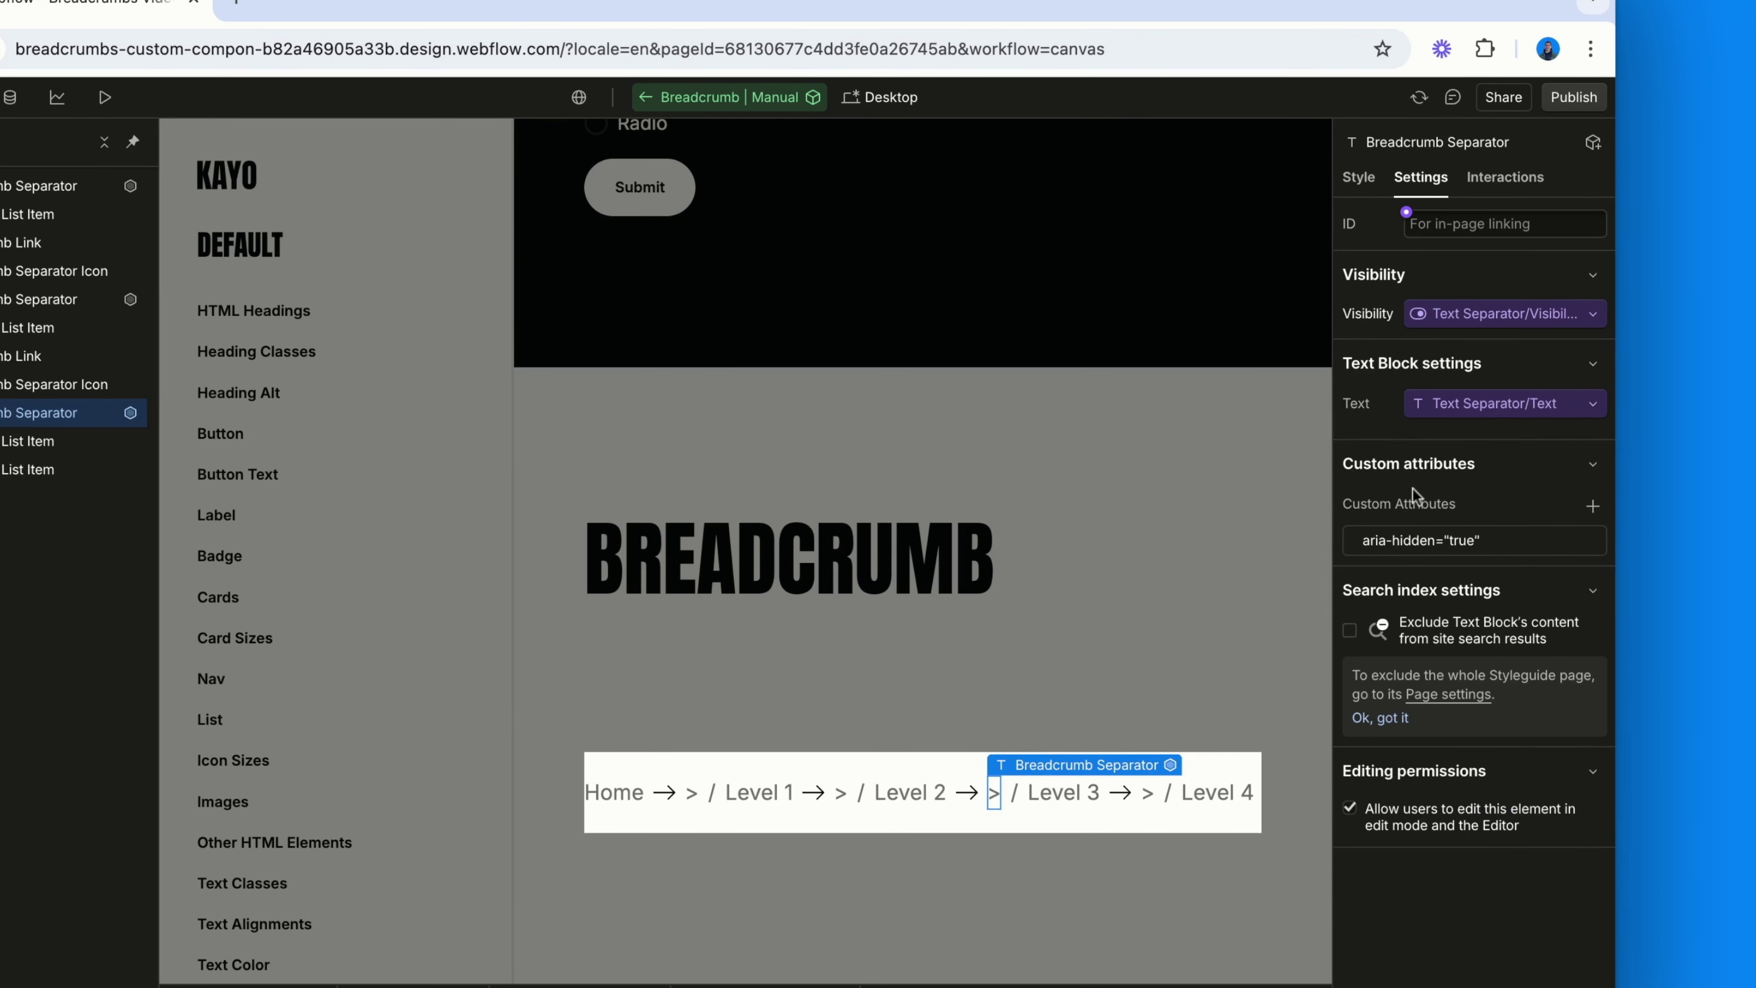
- Connect the ">" separator after Level 3 to the Text Separator group's Visibility and Text properties
{"action": "left_click", "coordinate": [1144, 795]}
{"action": "left_click", "coordinate": [1406, 302]}
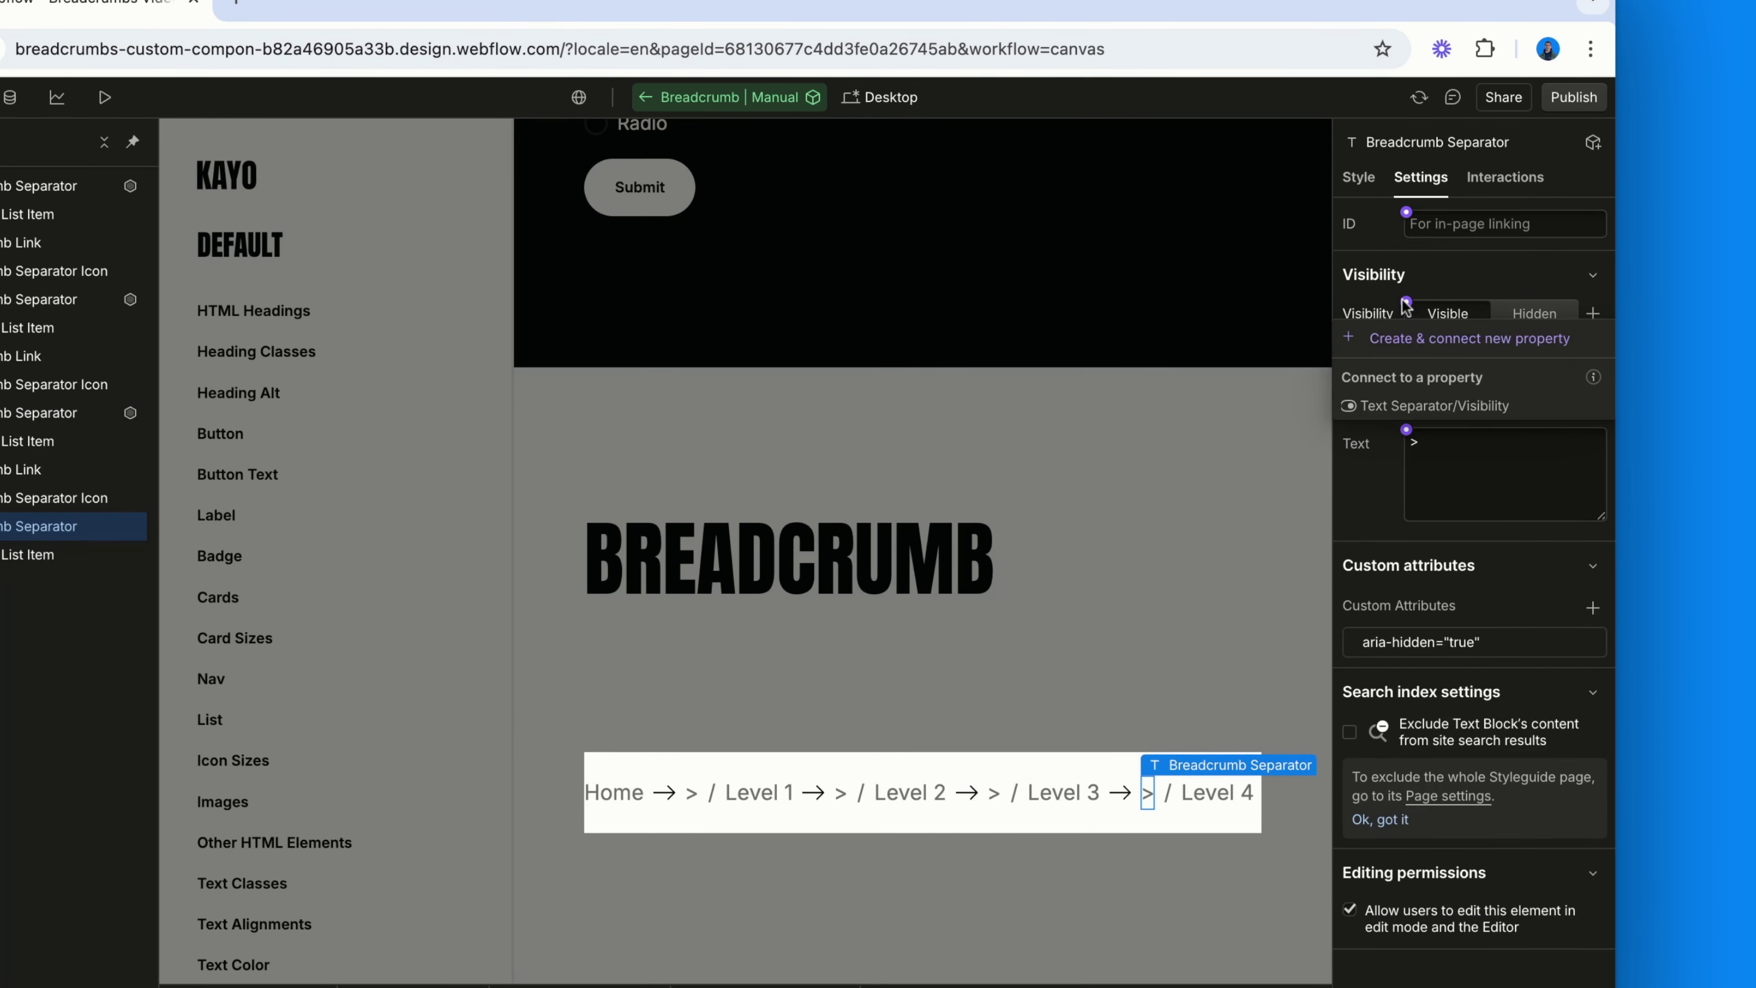
{"action": "left_click", "coordinate": [1415, 392]}
{"action": "left_click", "coordinate": [1408, 392]}
{"action": "left_click", "coordinate": [1421, 492]}
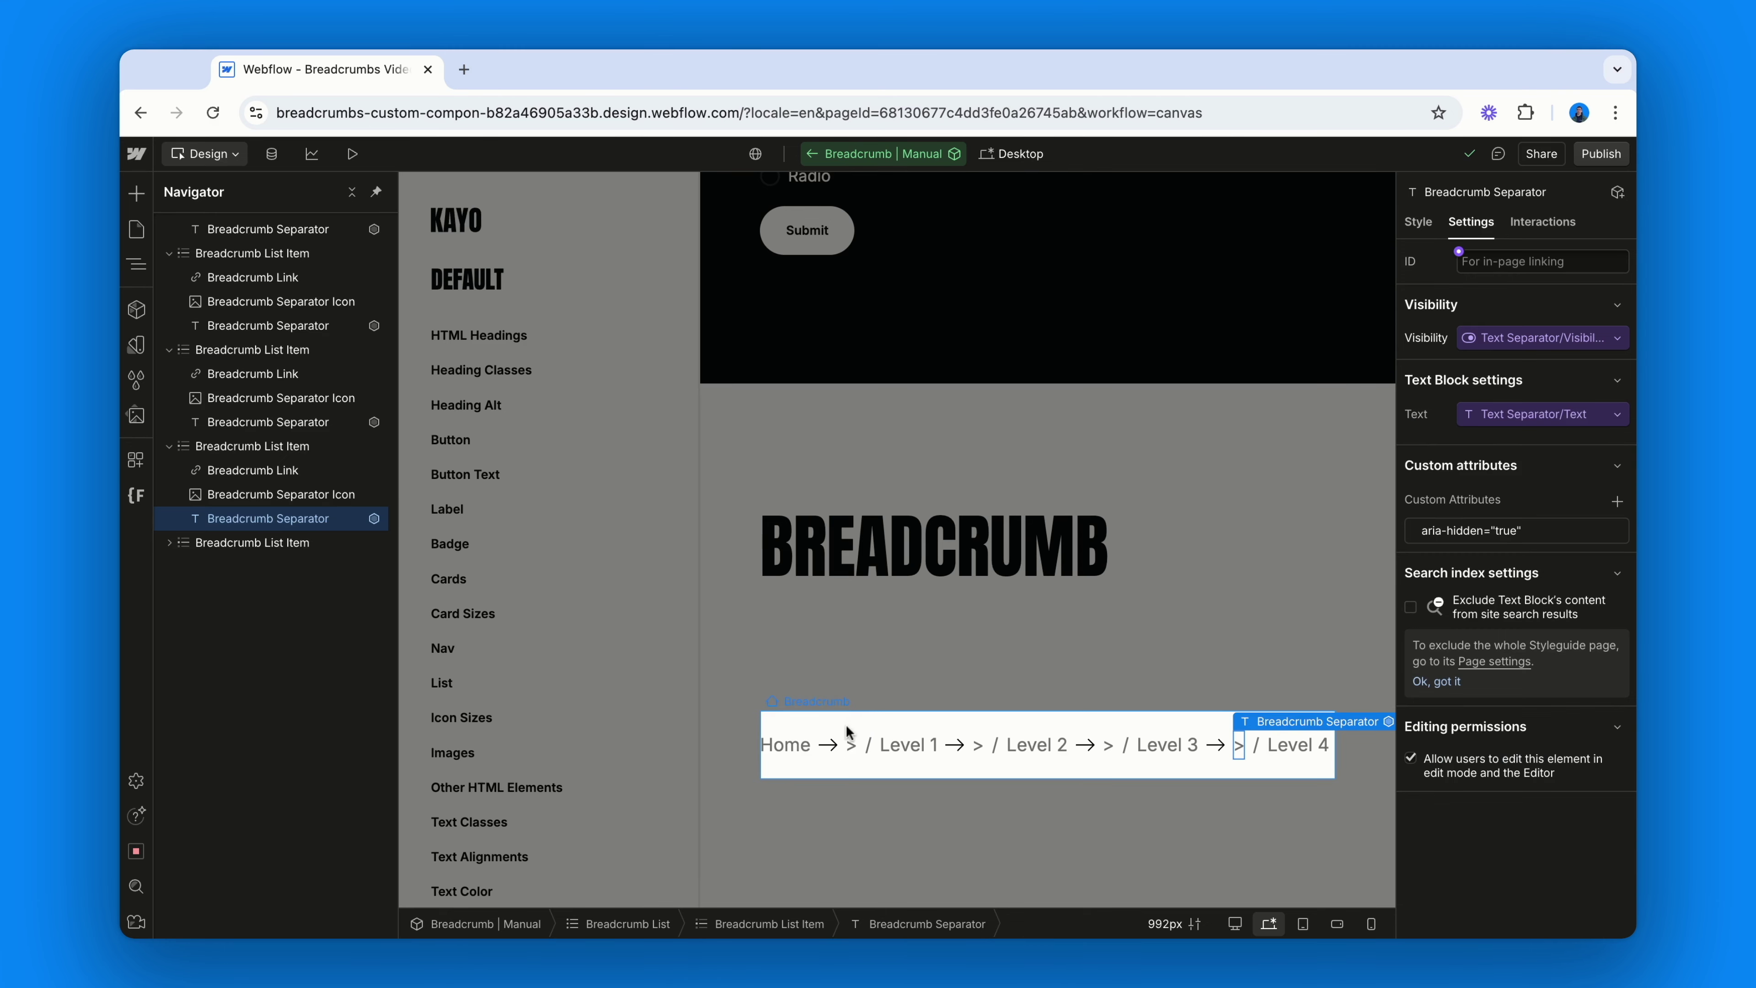
- Create and connect a Visibility property for the arrow icon after Home, in a new property group called Image Separator
{"action": "left_click", "coordinate": [829, 745]}
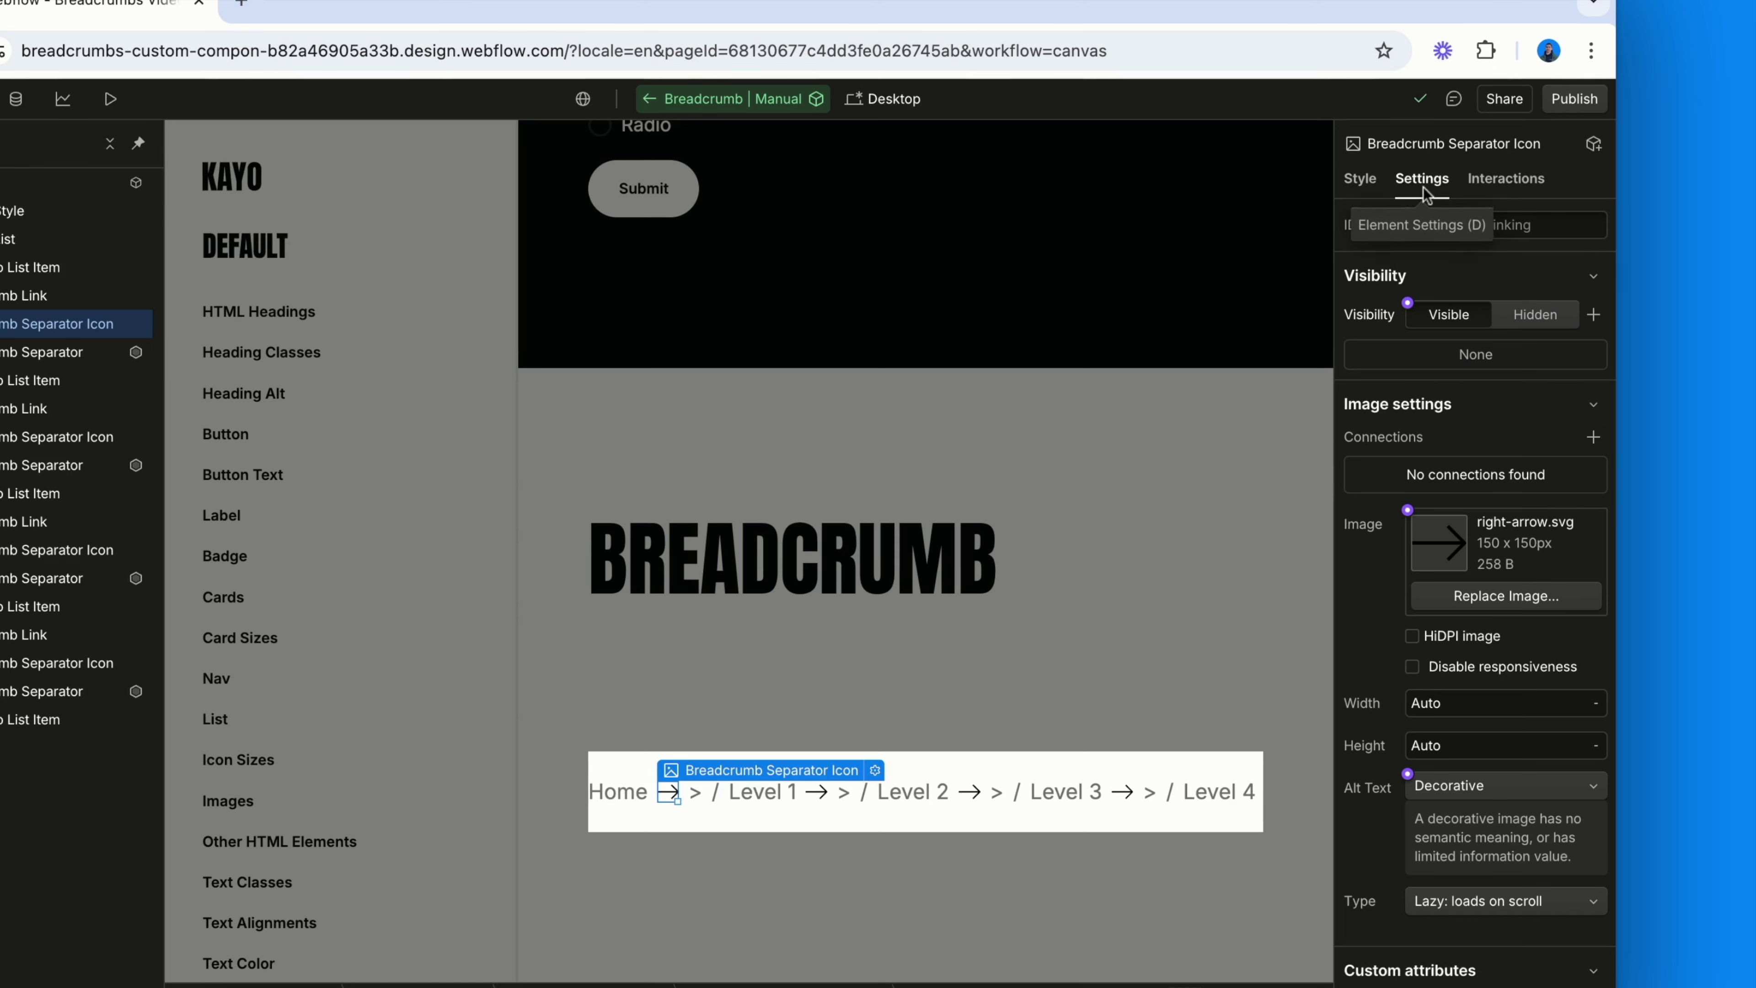
{"action": "left_click", "coordinate": [1407, 302]}
{"action": "left_click", "coordinate": [1447, 342]}
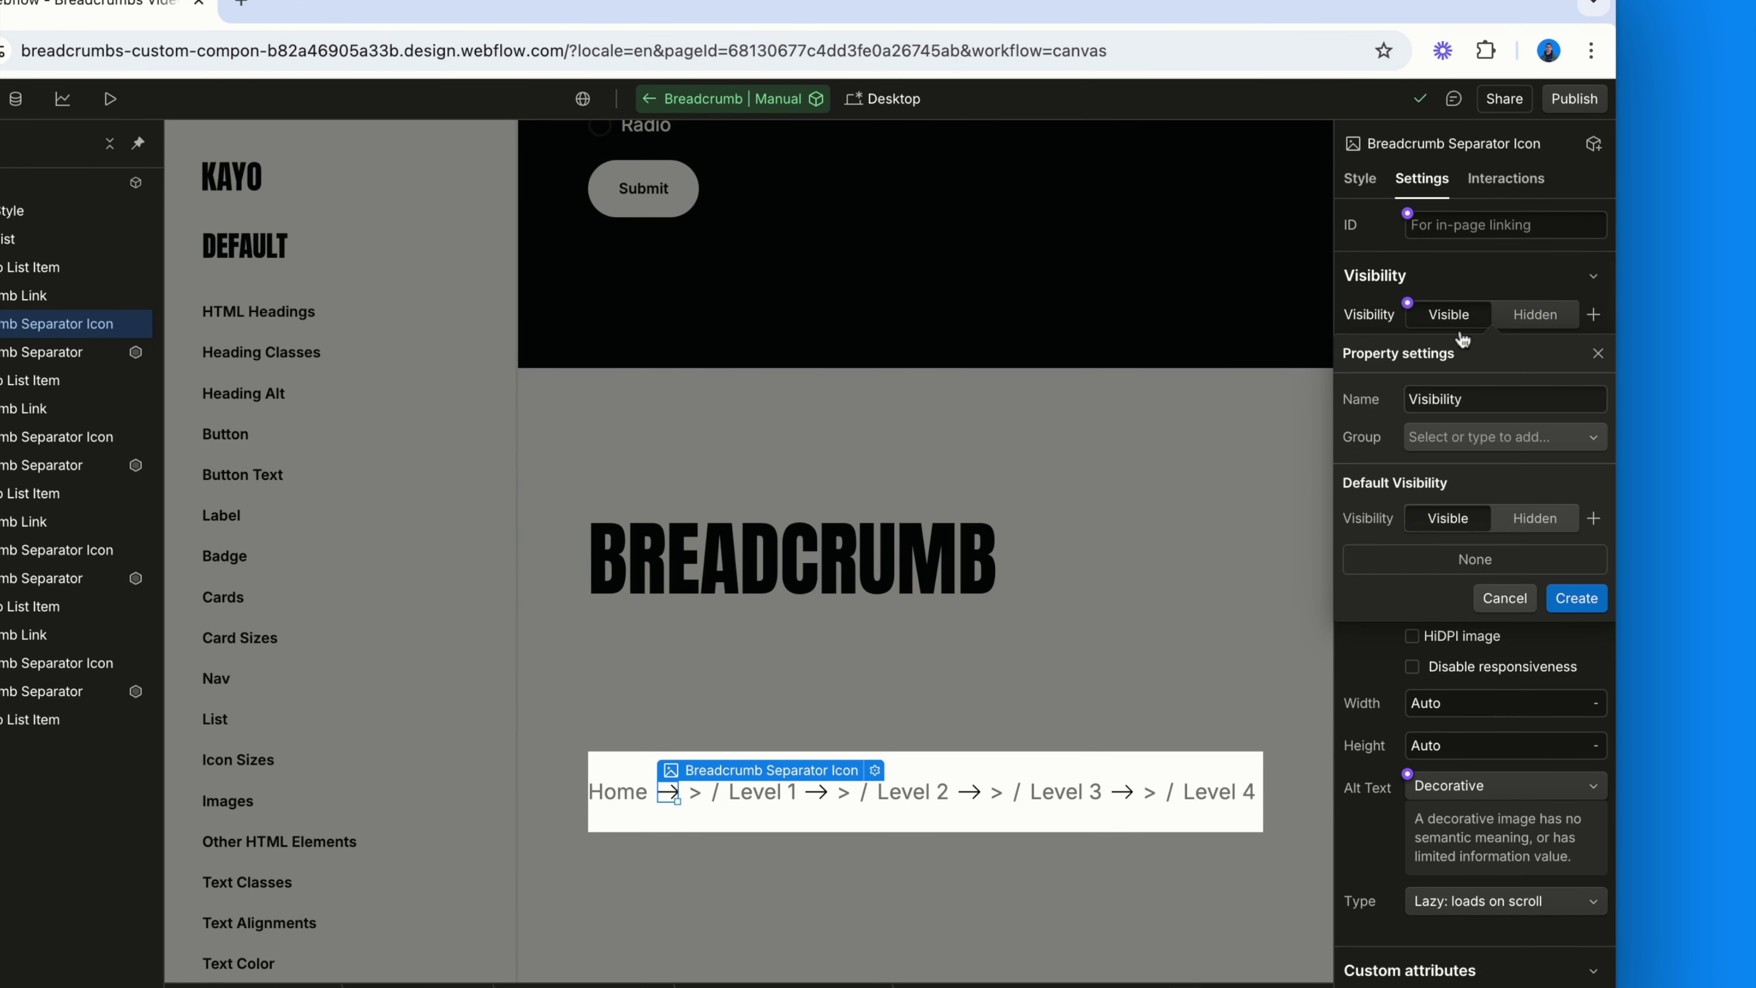
{"action": "left_click", "coordinate": [1461, 444]}
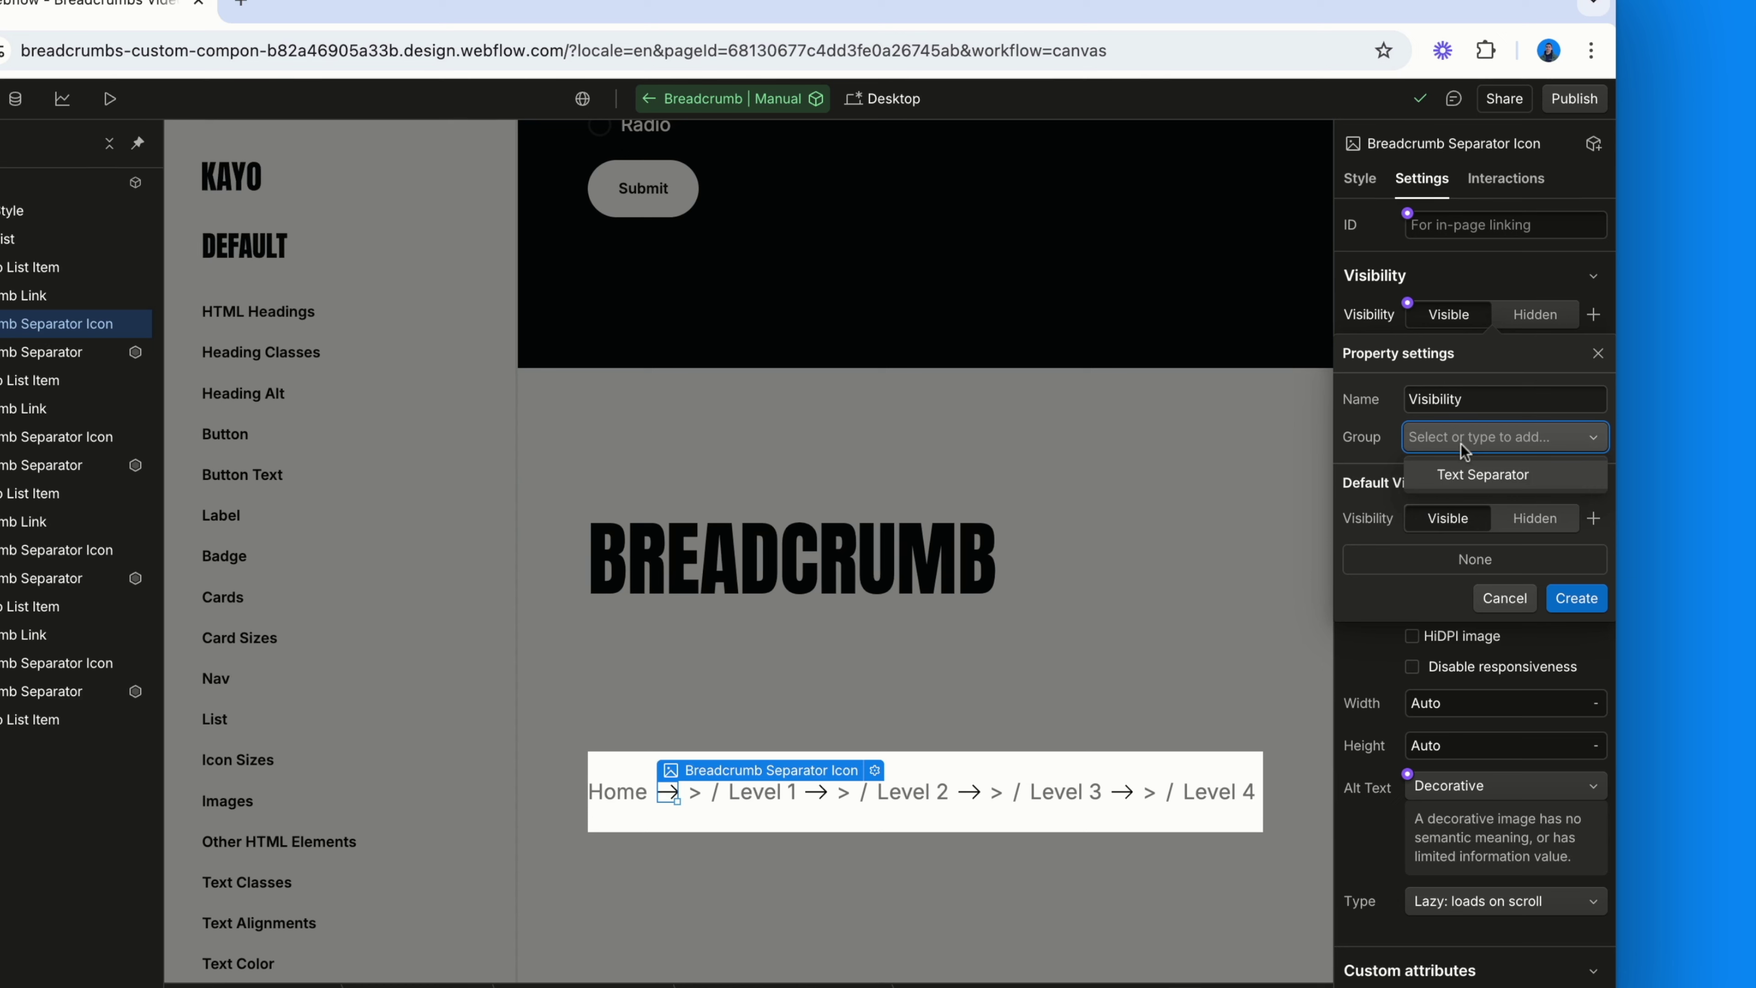
{"action": "type", "text": "age"}
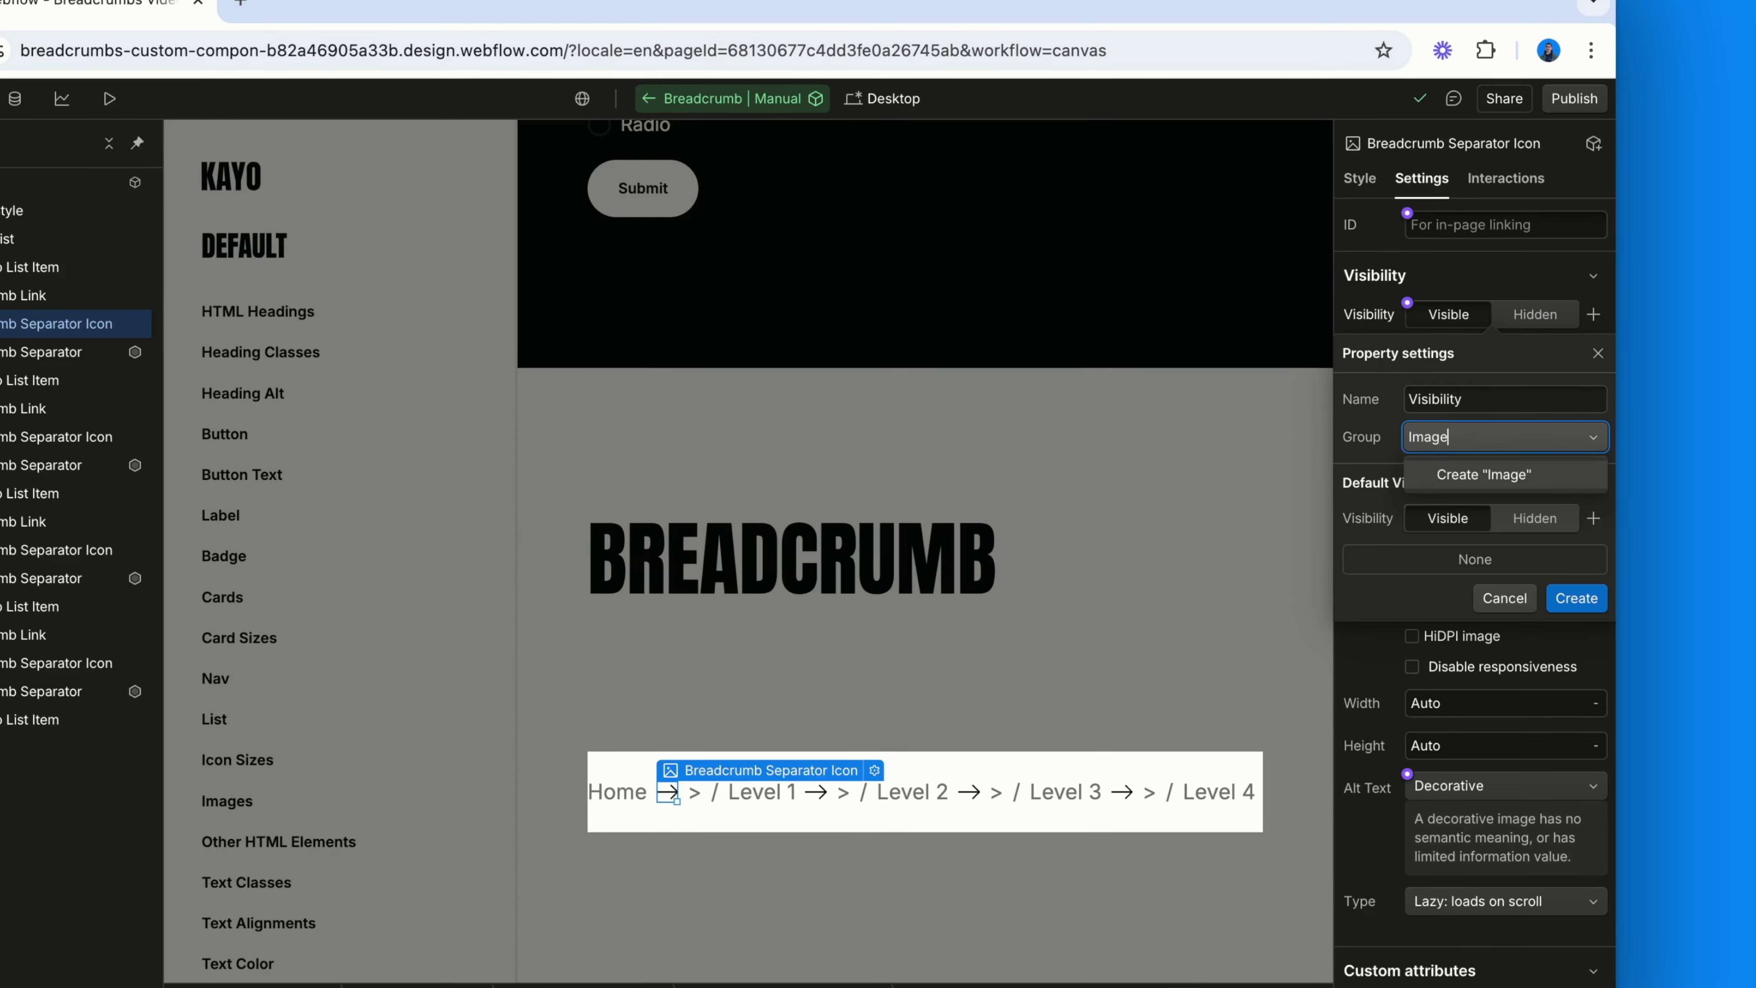
{"action": "type", "text": " Separator"}
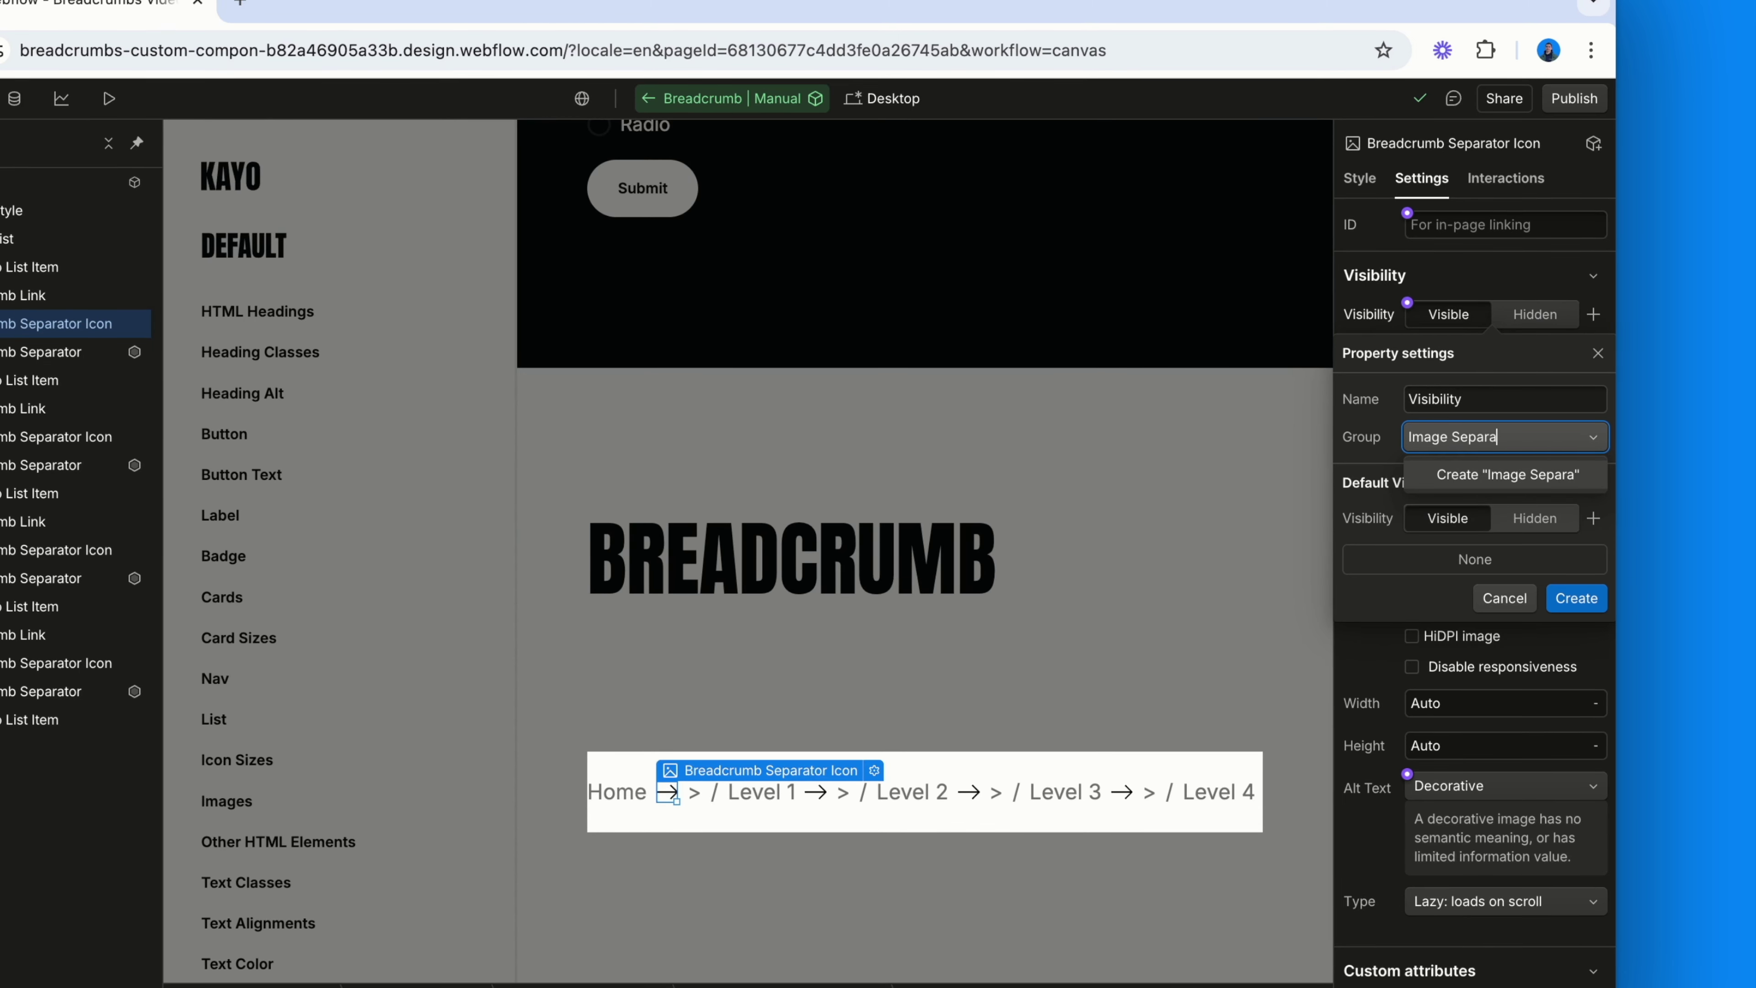
{"action": "key", "text": "Return"}
{"action": "left_click", "coordinate": [1576, 597]}
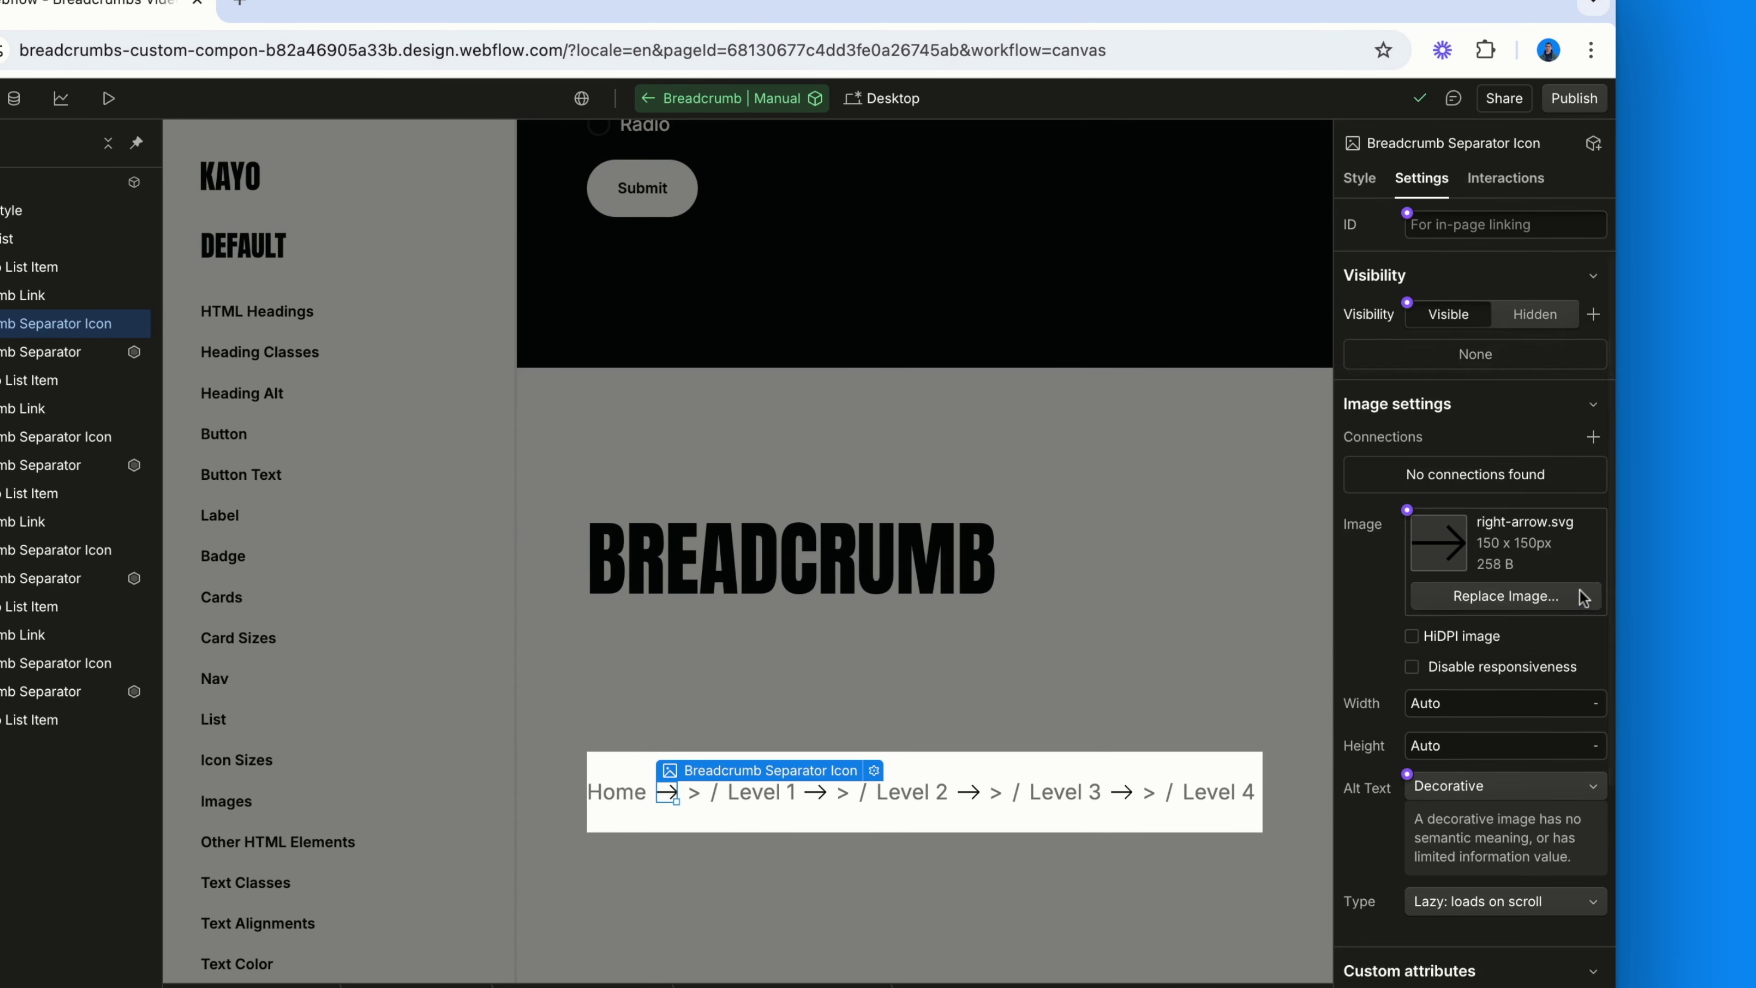
- Create and connect an Image property for the arrow icon after Home, in the Image Separator group
{"action": "left_click", "coordinate": [1407, 471]}
{"action": "left_click", "coordinate": [1419, 515]}
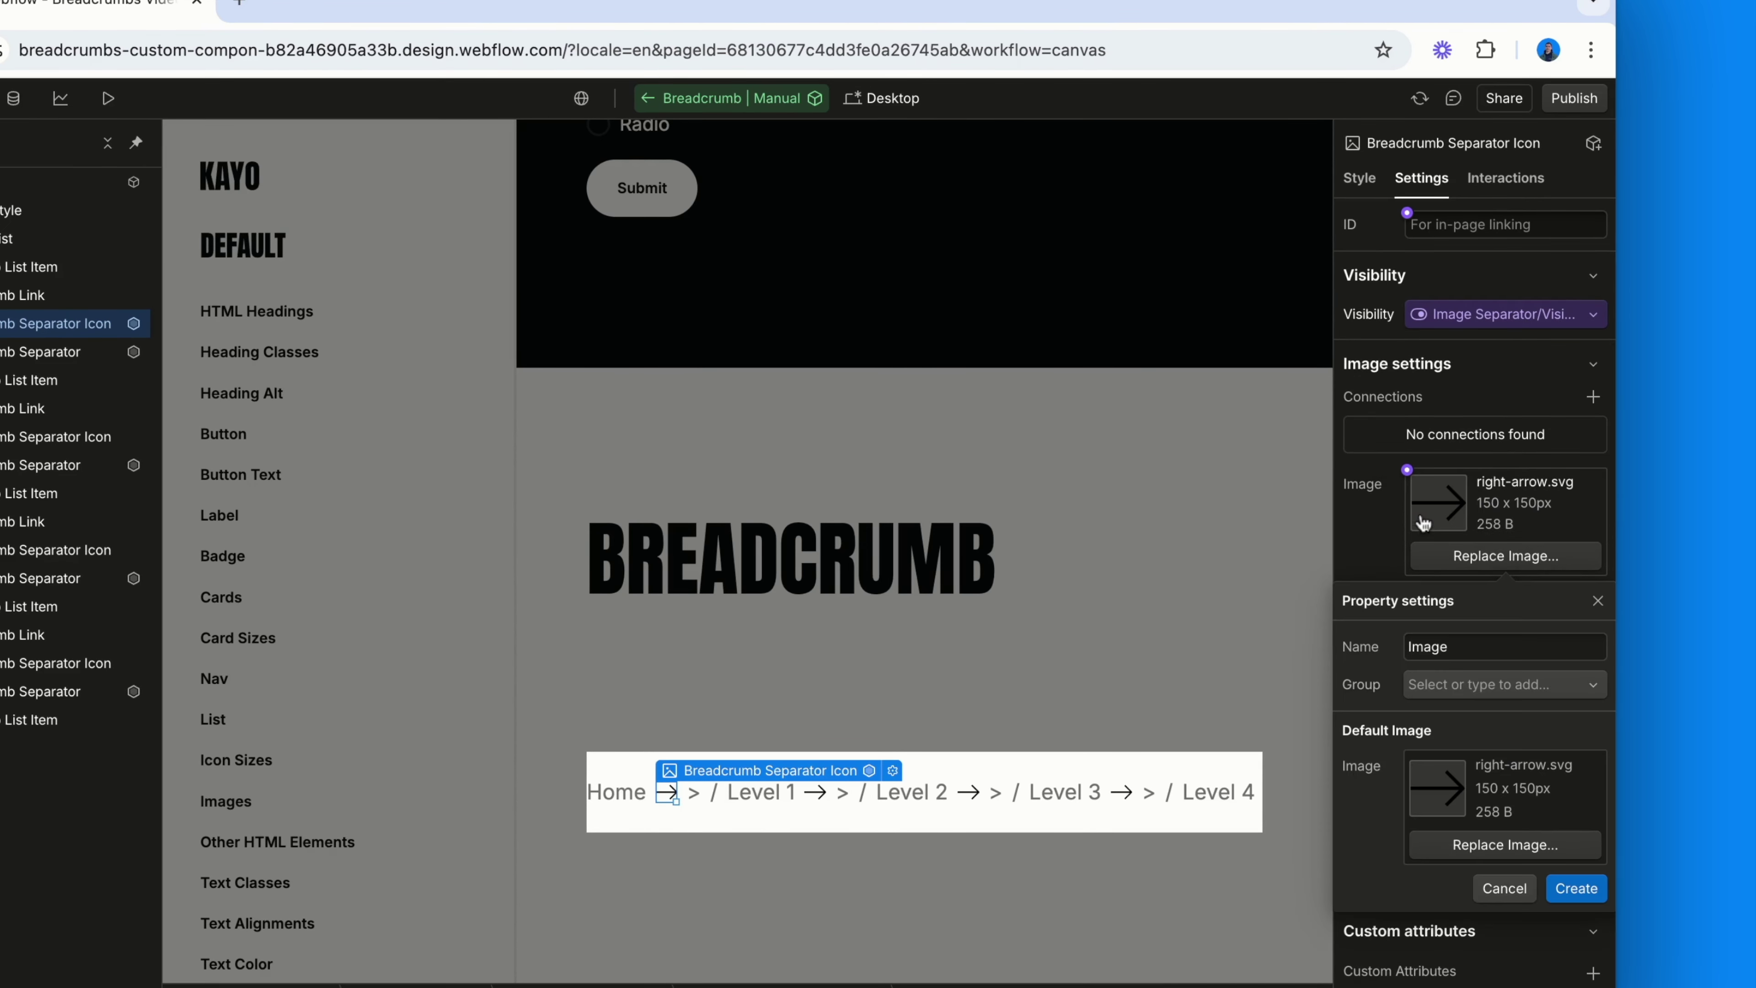
{"action": "left_click", "coordinate": [1475, 683]}
{"action": "left_click", "coordinate": [1486, 749]}
{"action": "left_click", "coordinate": [1564, 897]}
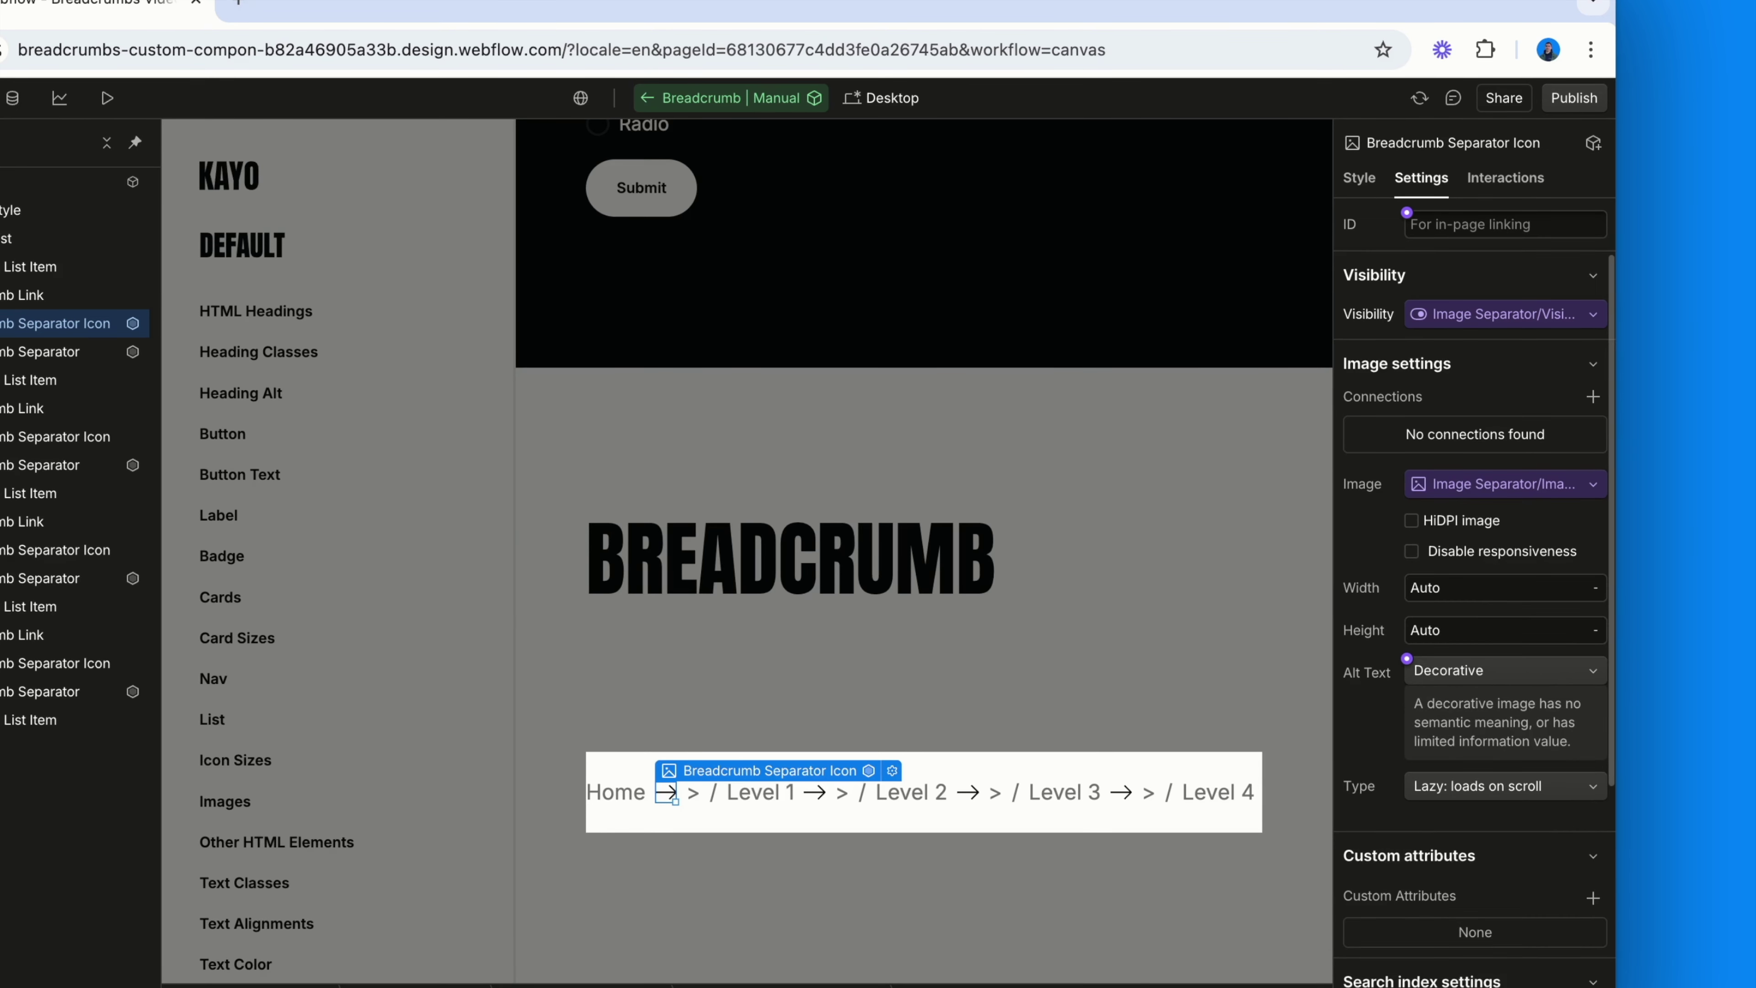
- Connect the arrow icon after Level 1 to the Image Separator group's Visibility and Image properties
{"action": "left_click", "coordinate": [816, 792]}
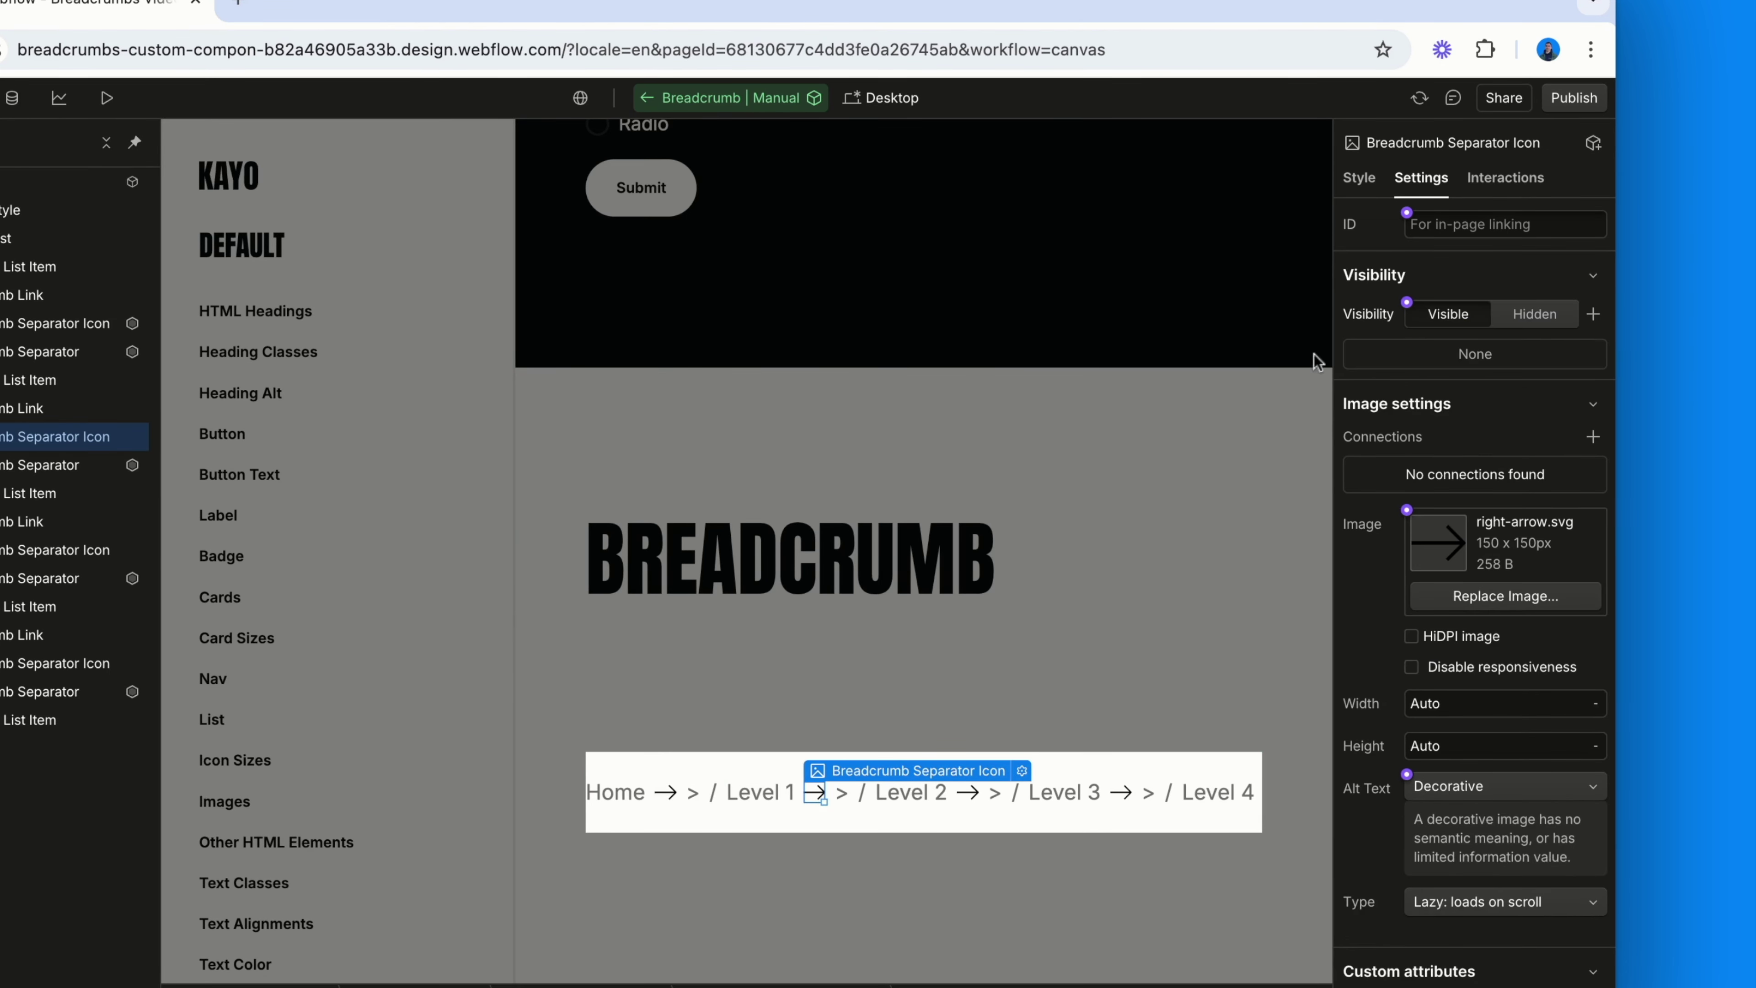
{"action": "left_click", "coordinate": [1407, 303]}
{"action": "left_click", "coordinate": [1409, 432]}
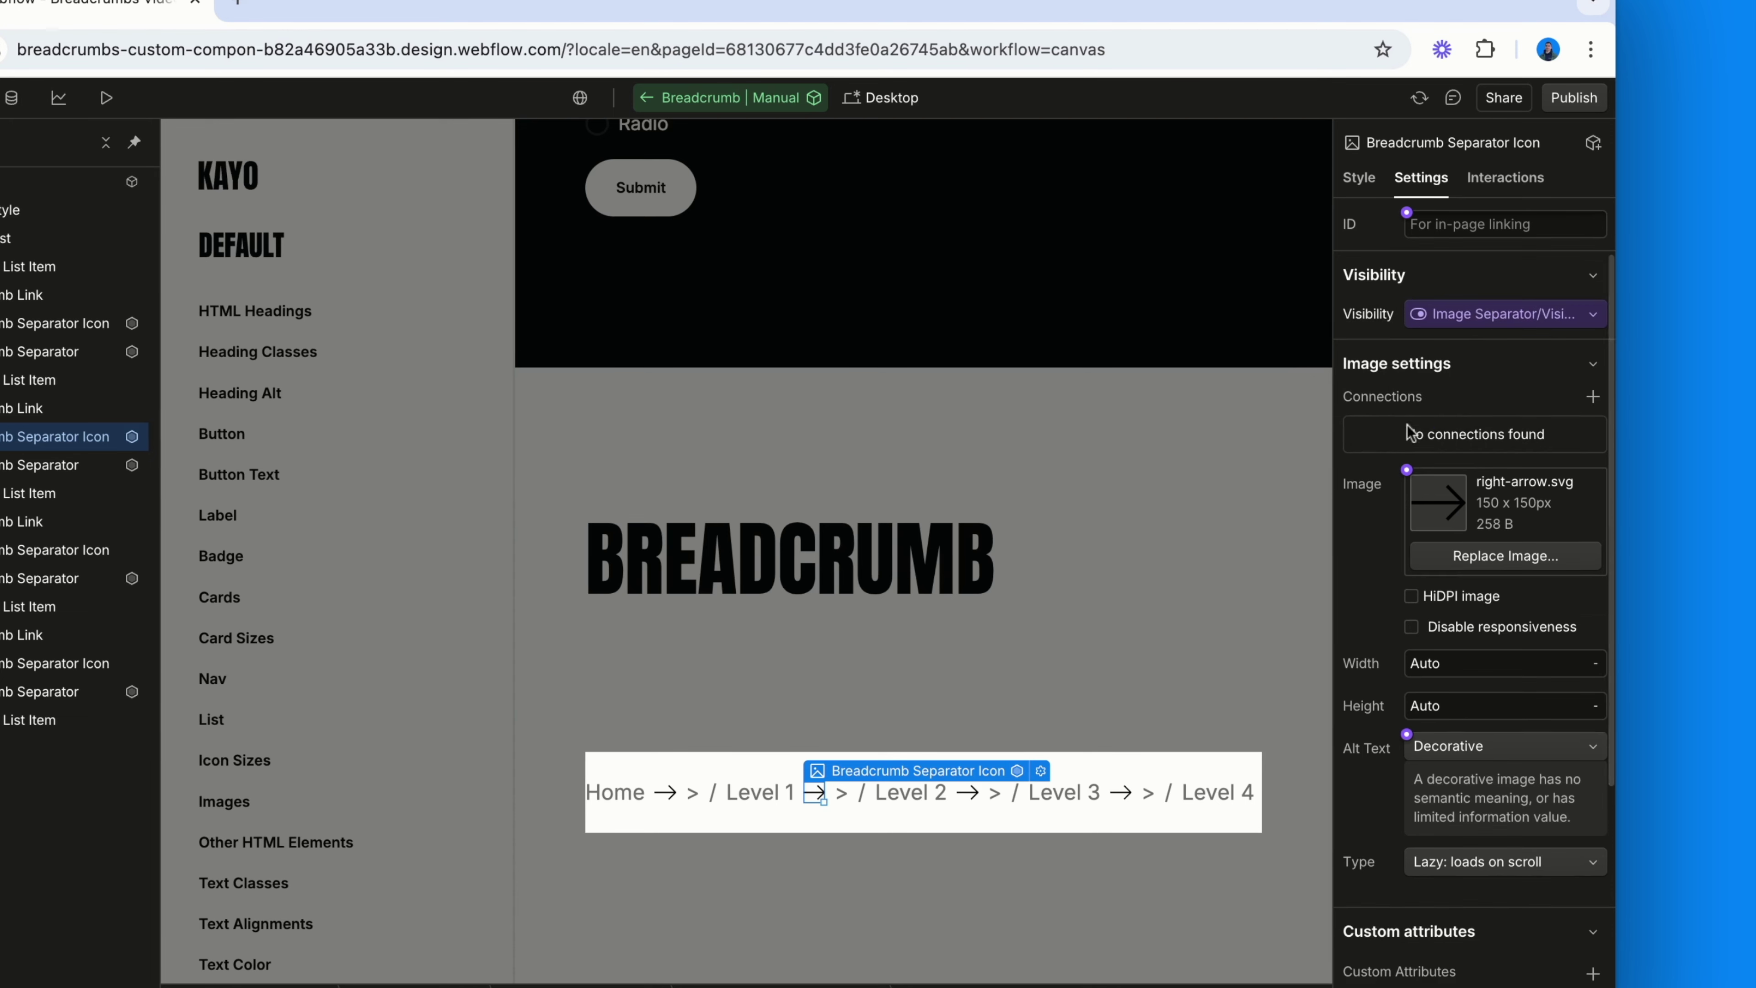
{"action": "left_click", "coordinate": [1407, 470]}
{"action": "left_click", "coordinate": [1411, 574]}
- Connect the arrow icon after Level 2 to the Image Separator group's Visibility and Image properties
{"action": "left_click", "coordinate": [968, 792]}
{"action": "left_click", "coordinate": [1409, 301]}
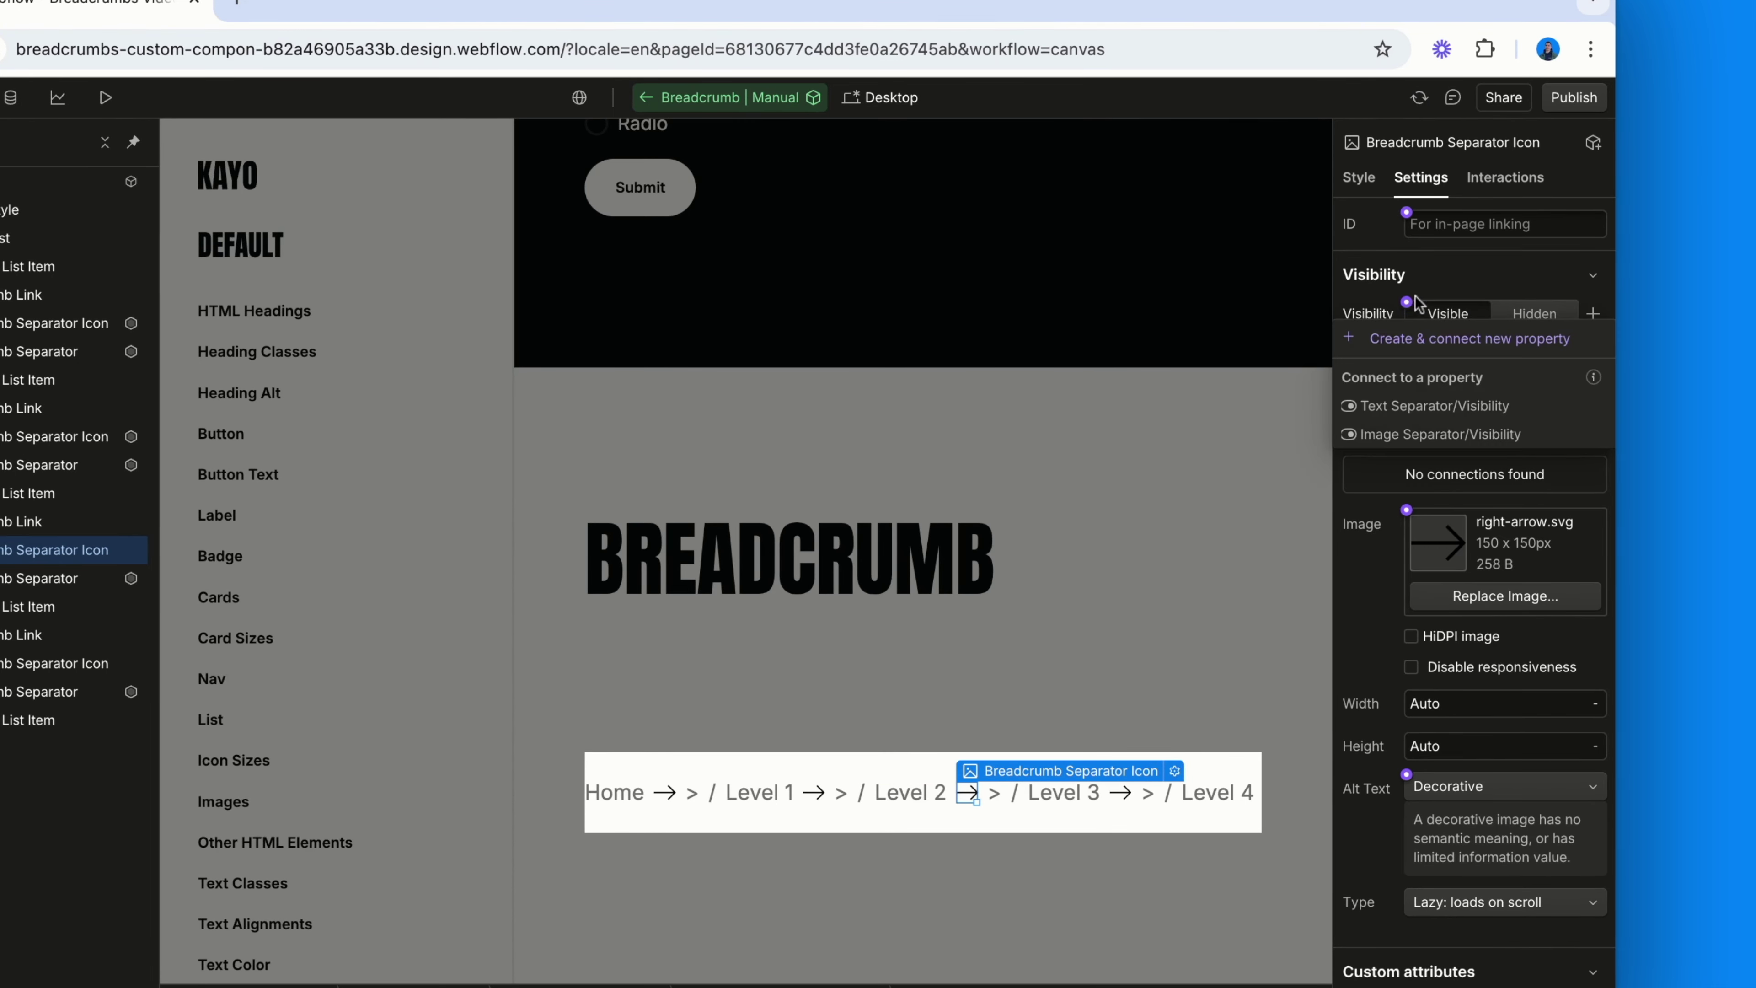
{"action": "left_click", "coordinate": [1394, 434]}
{"action": "left_click", "coordinate": [1407, 471]}
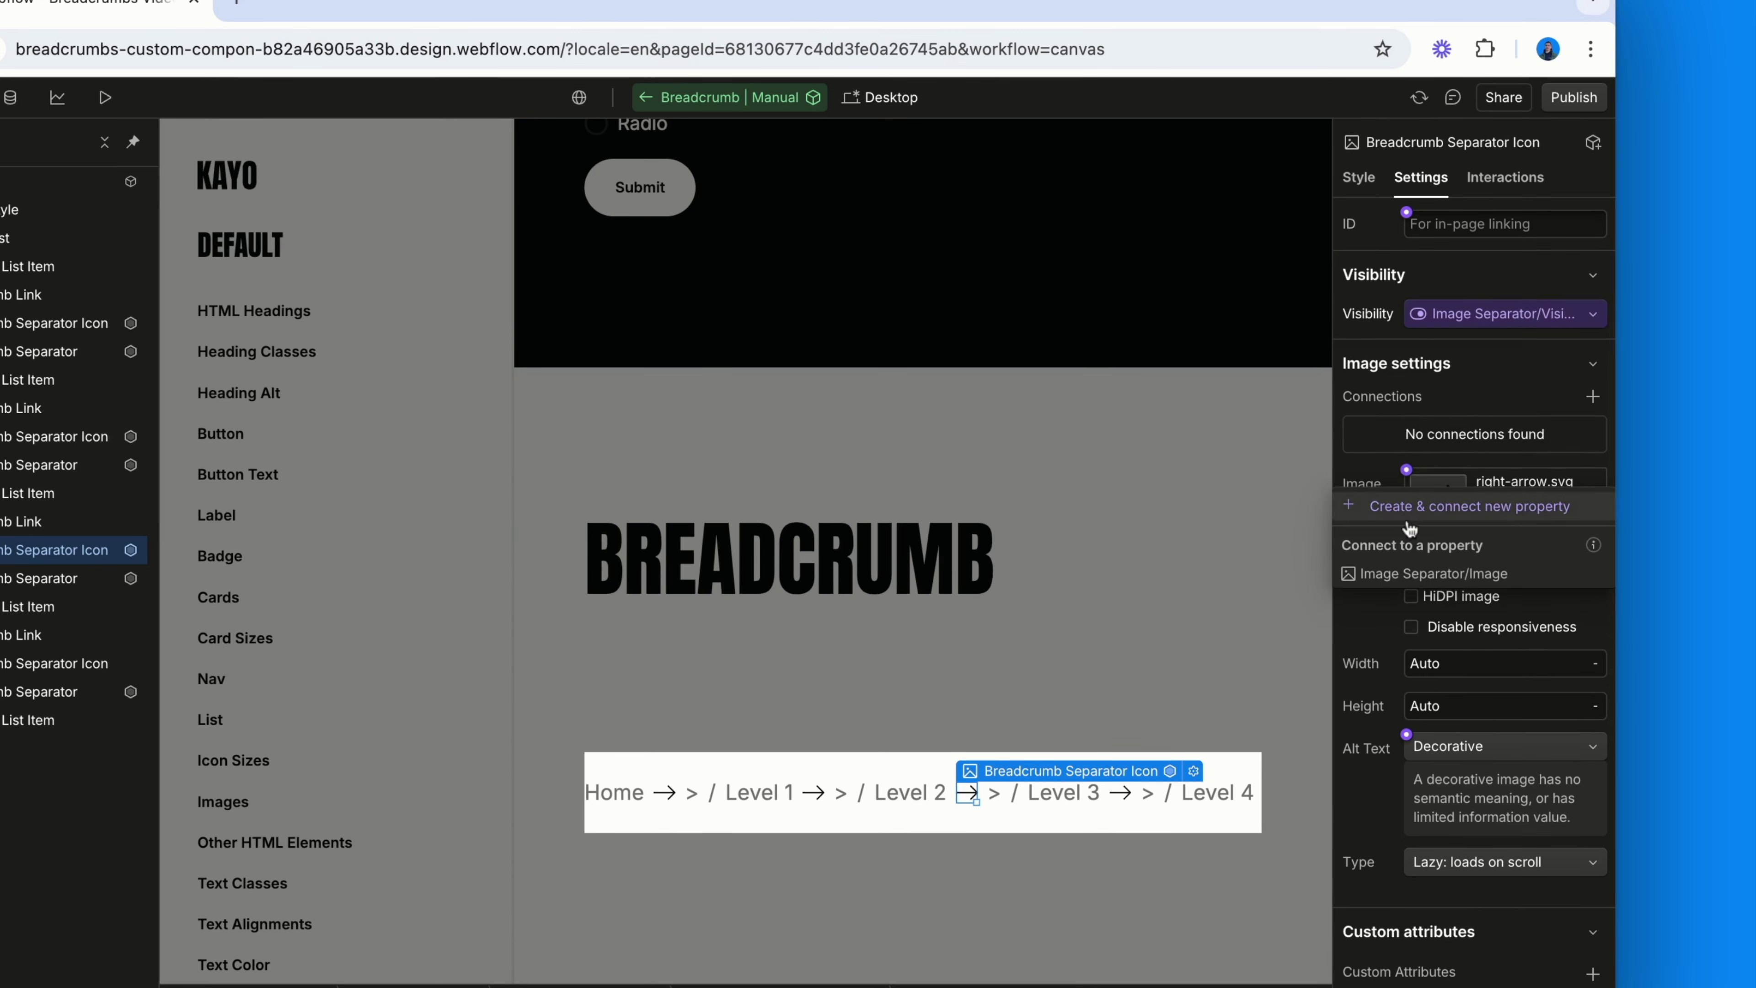
{"action": "left_click", "coordinate": [1411, 573]}
- Connect the arrow icon after Level 3 to the Image Separator group's Visibility and Image properties
{"action": "left_click", "coordinate": [1118, 792]}
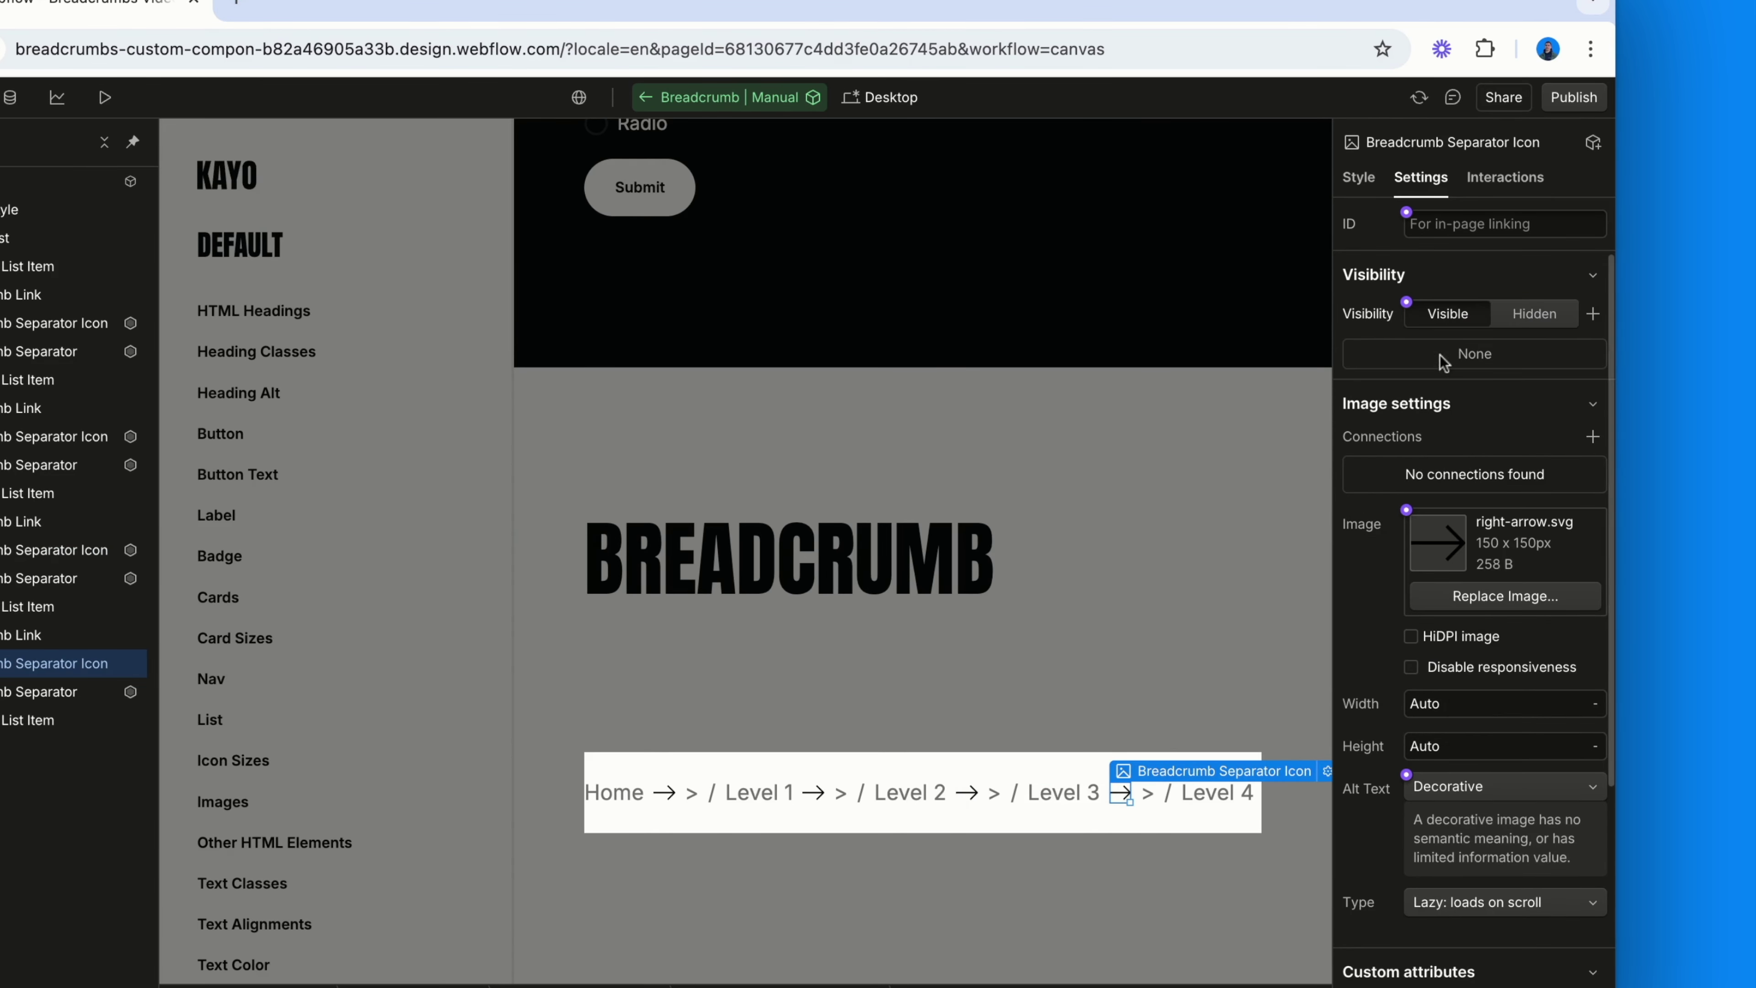
{"action": "left_click", "coordinate": [1406, 301]}
{"action": "left_click", "coordinate": [1419, 429]}
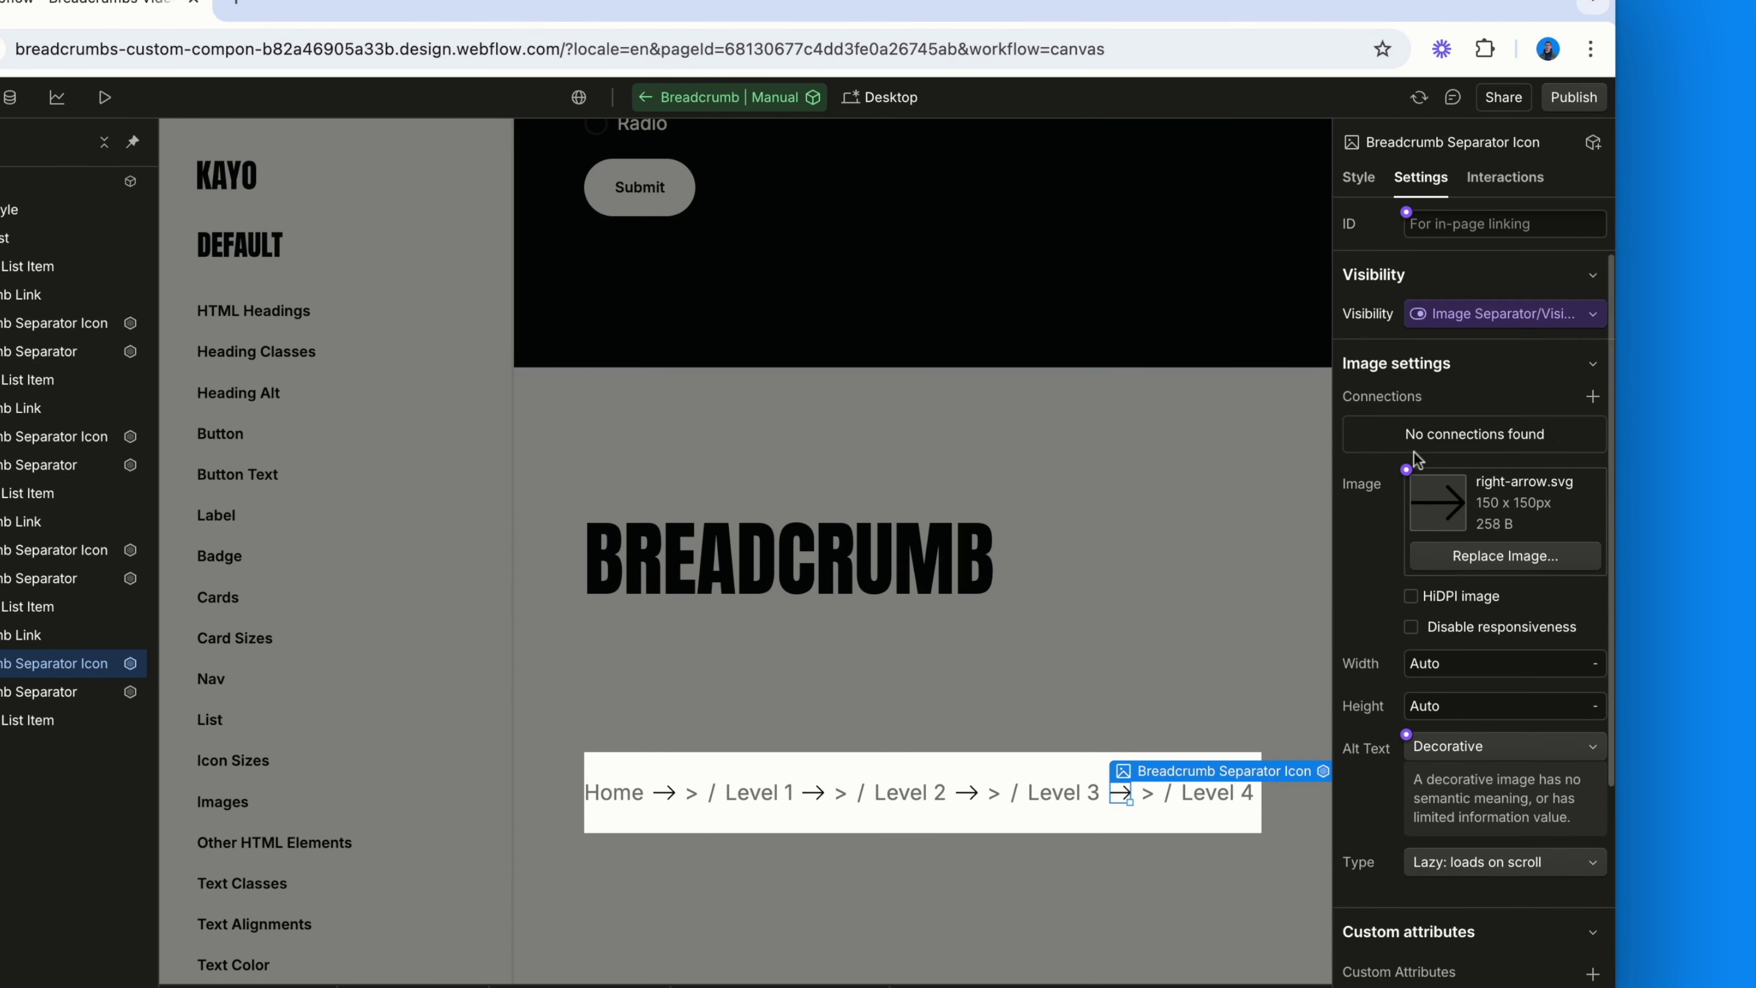
{"action": "left_click", "coordinate": [1407, 470]}
{"action": "left_click", "coordinate": [1410, 570]}
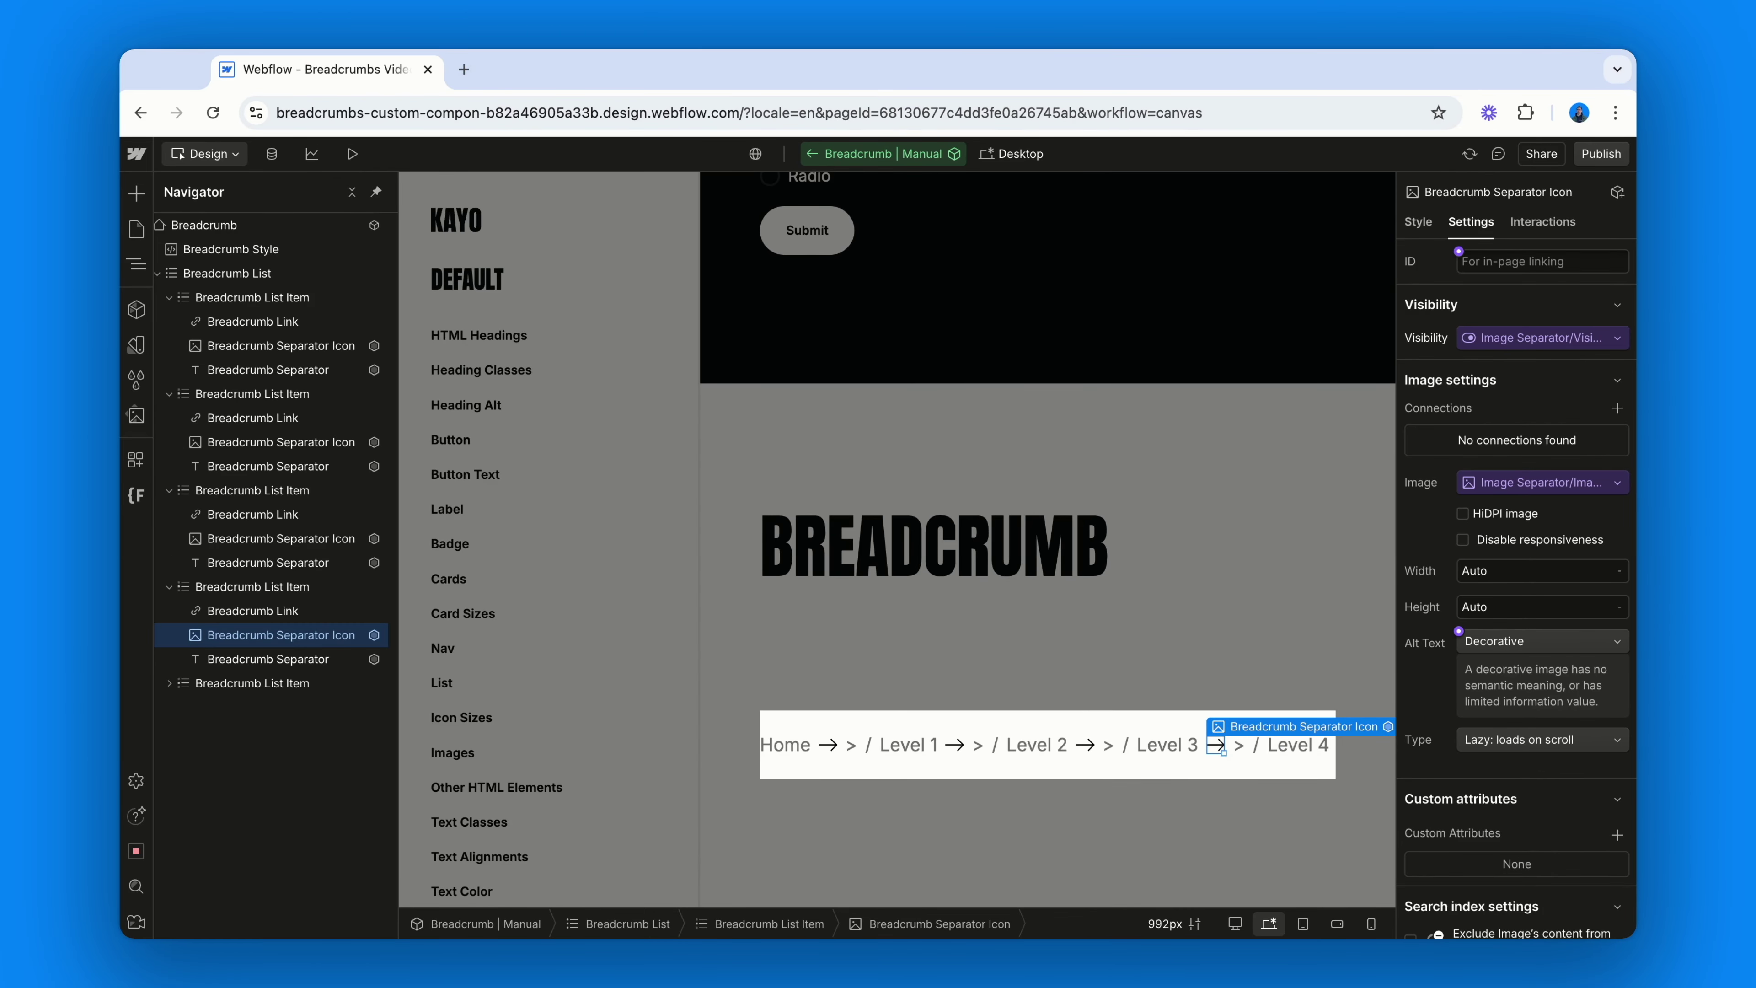
- Create and connect a Visibility property for the Breadcrumb Style embed, in a new property group called CSS Separator
{"action": "left_click", "coordinate": [301, 250]}
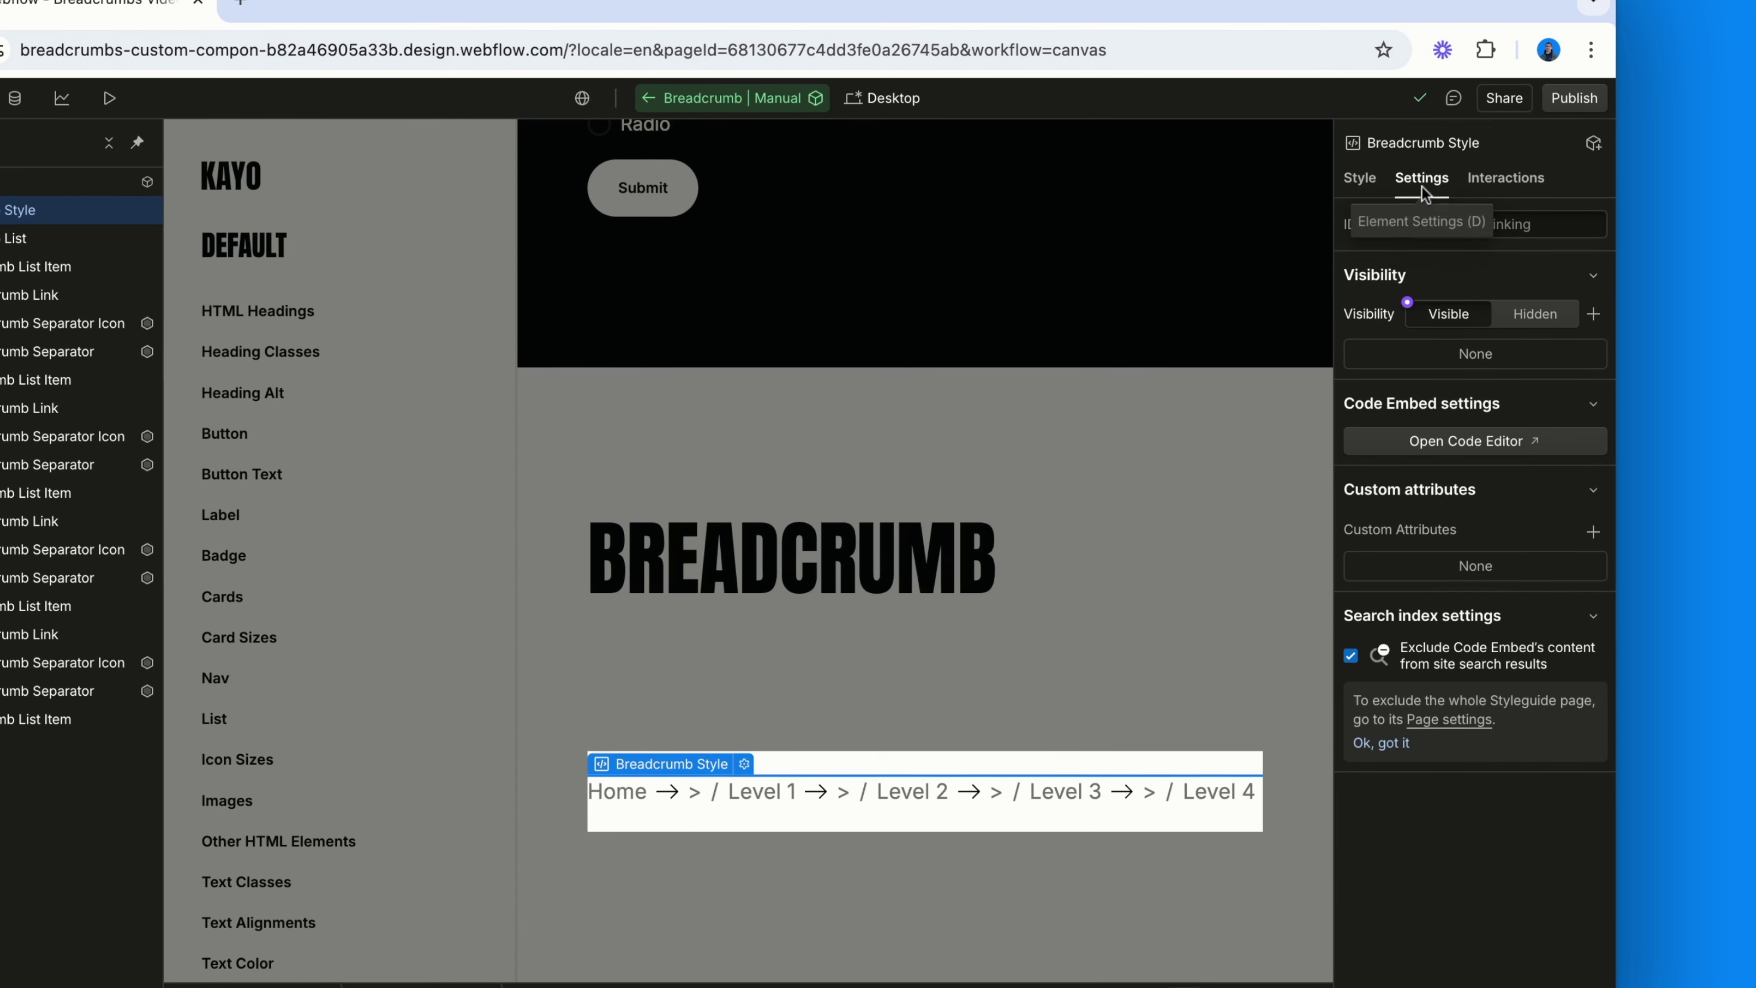
{"action": "left_click", "coordinate": [1407, 302]}
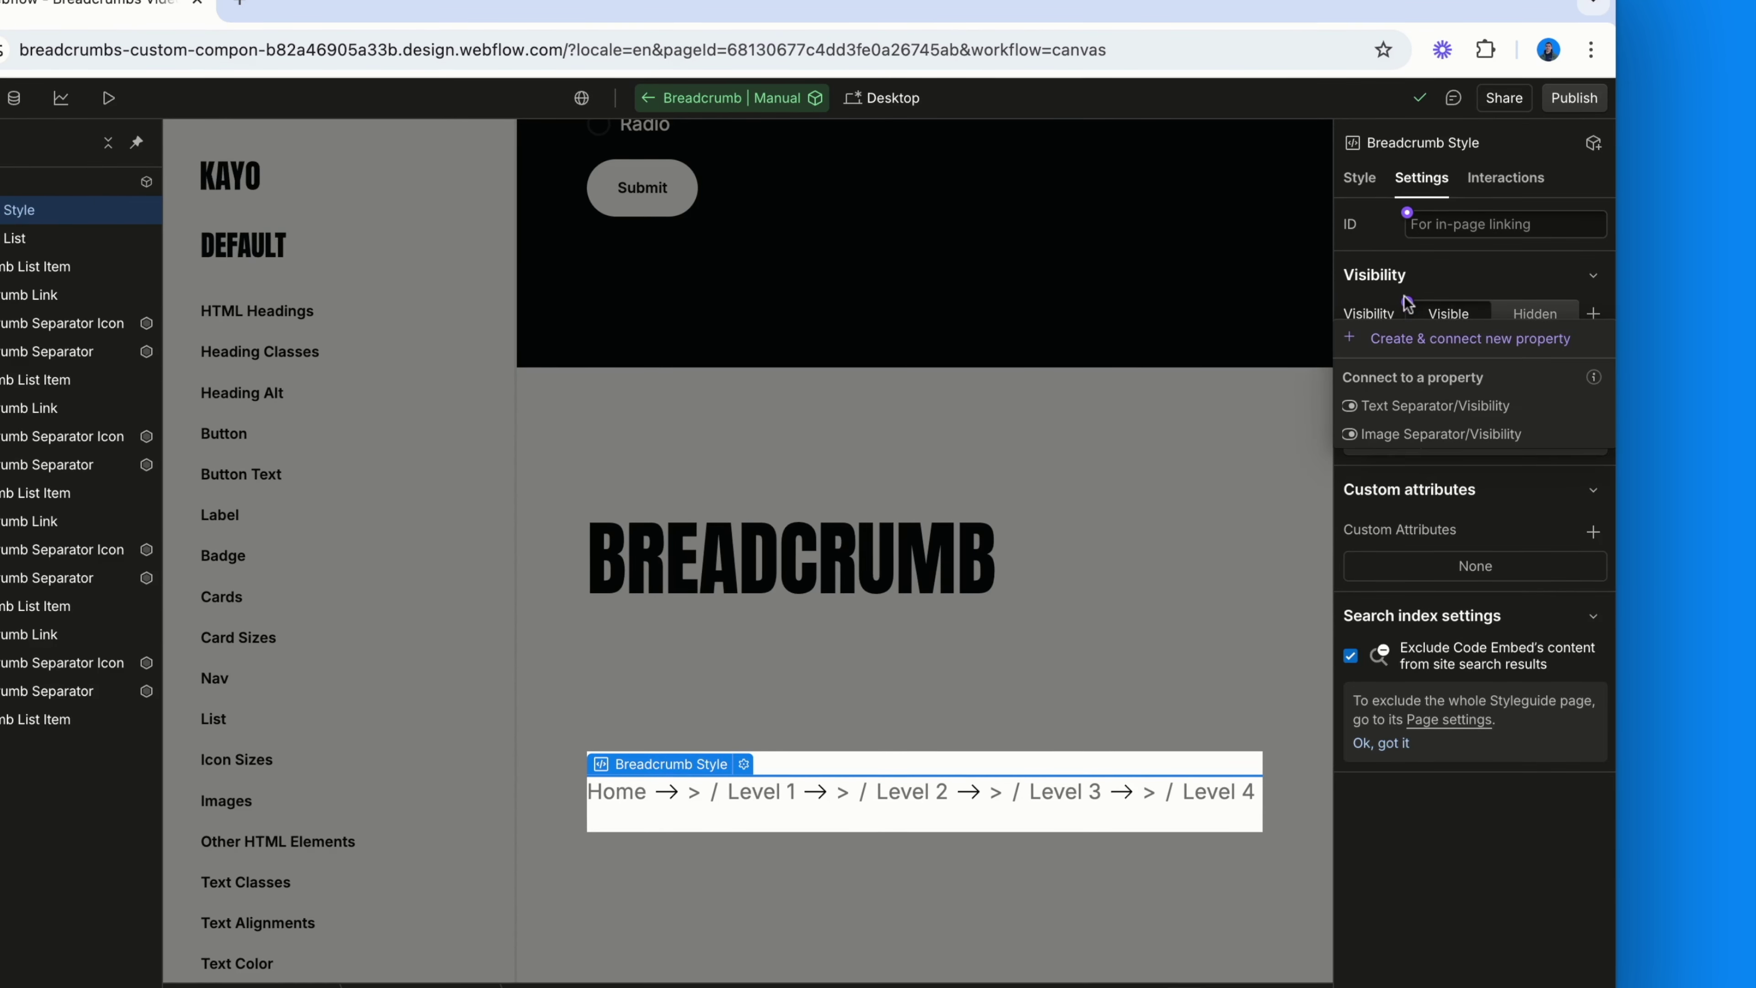
{"action": "left_click", "coordinate": [1416, 340]}
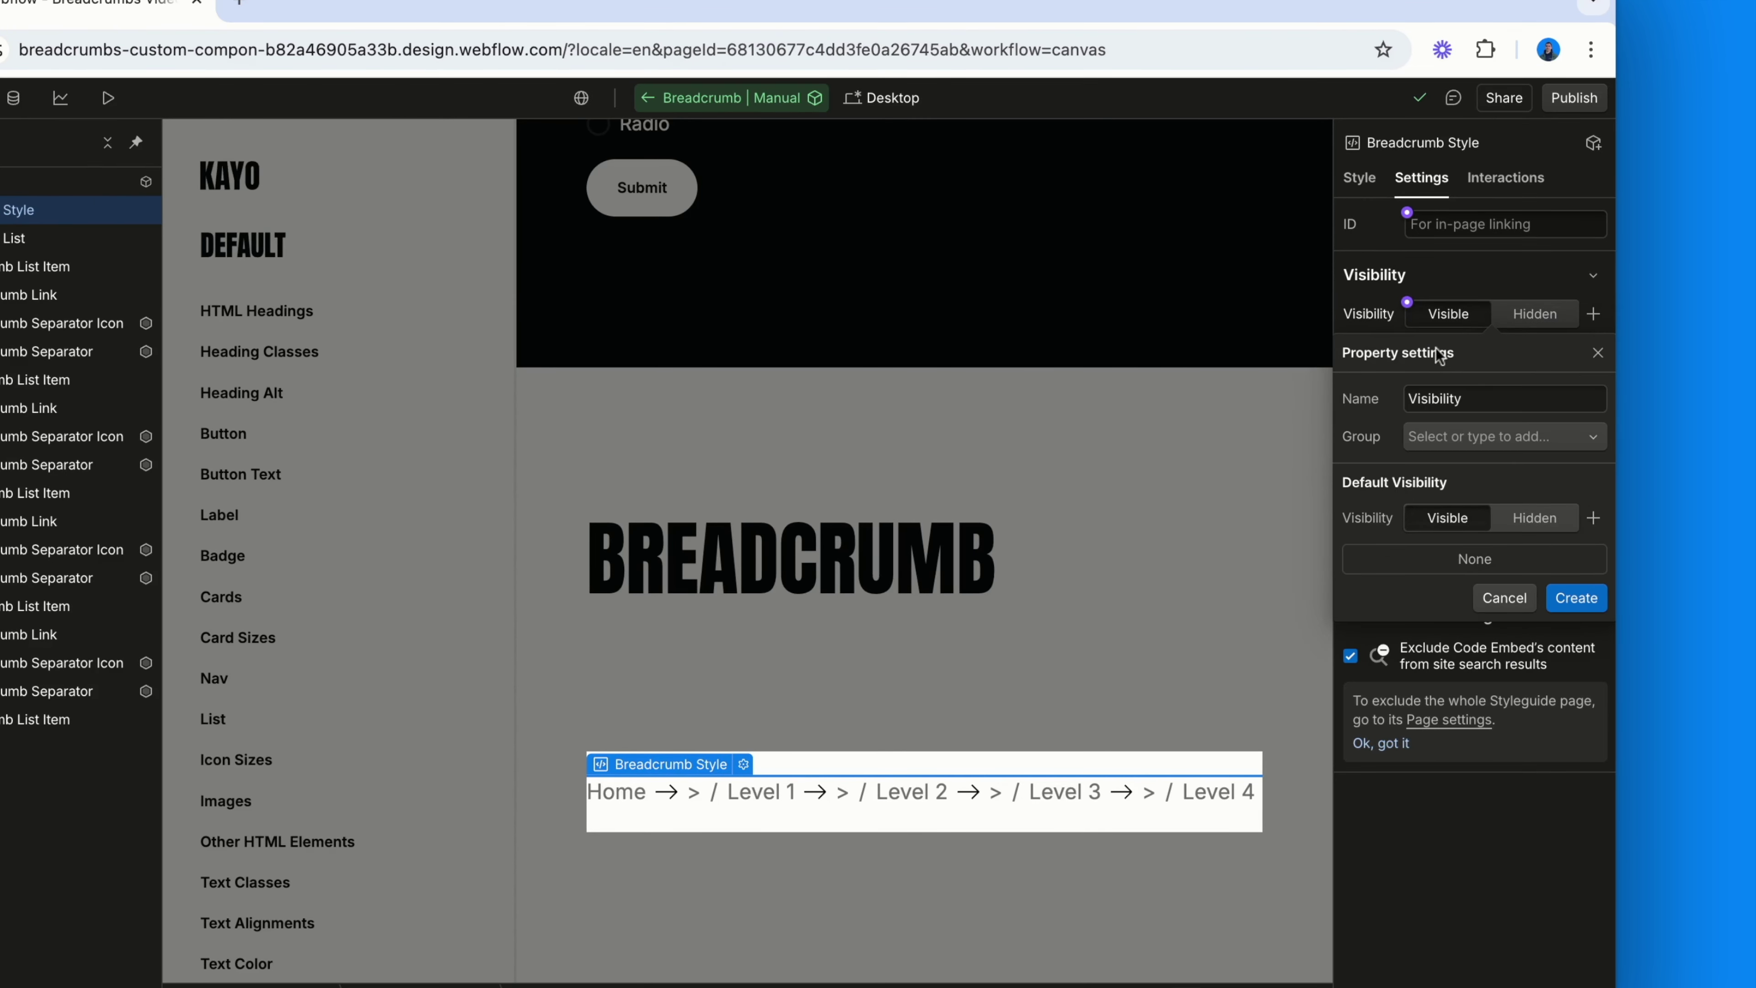
{"action": "left_click", "coordinate": [1476, 443]}
{"action": "type", "text": "CS"}
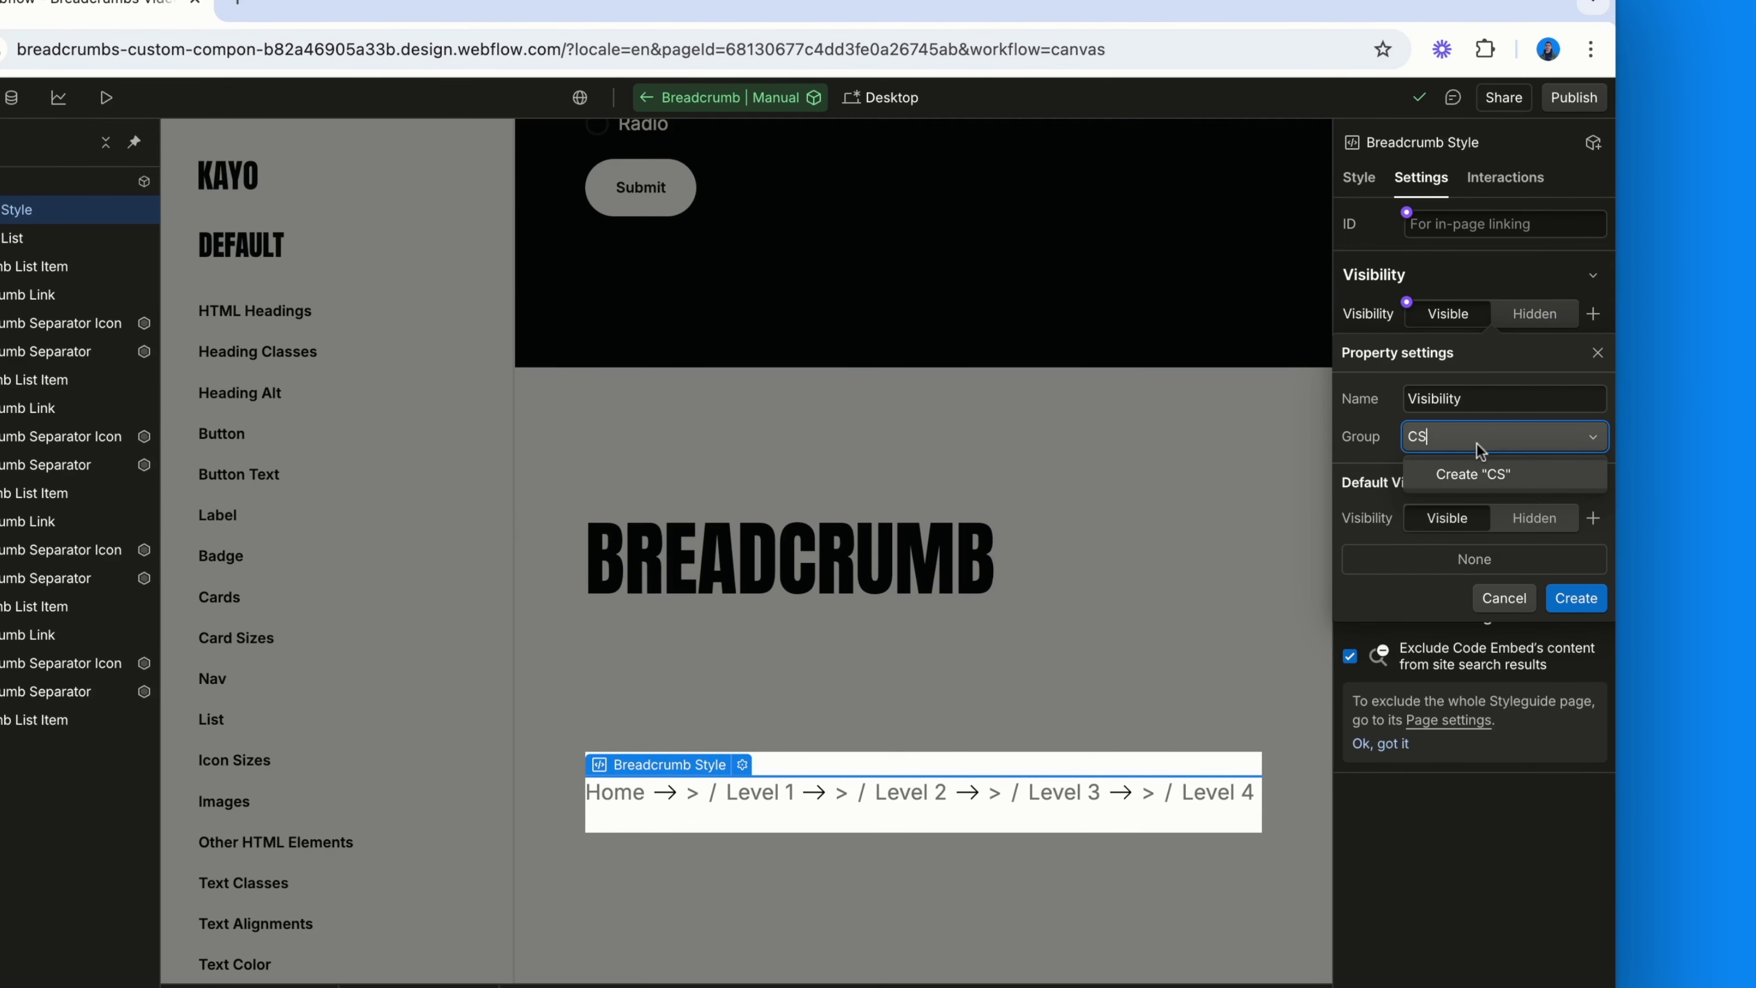
{"action": "type", "text": "S Separator"}
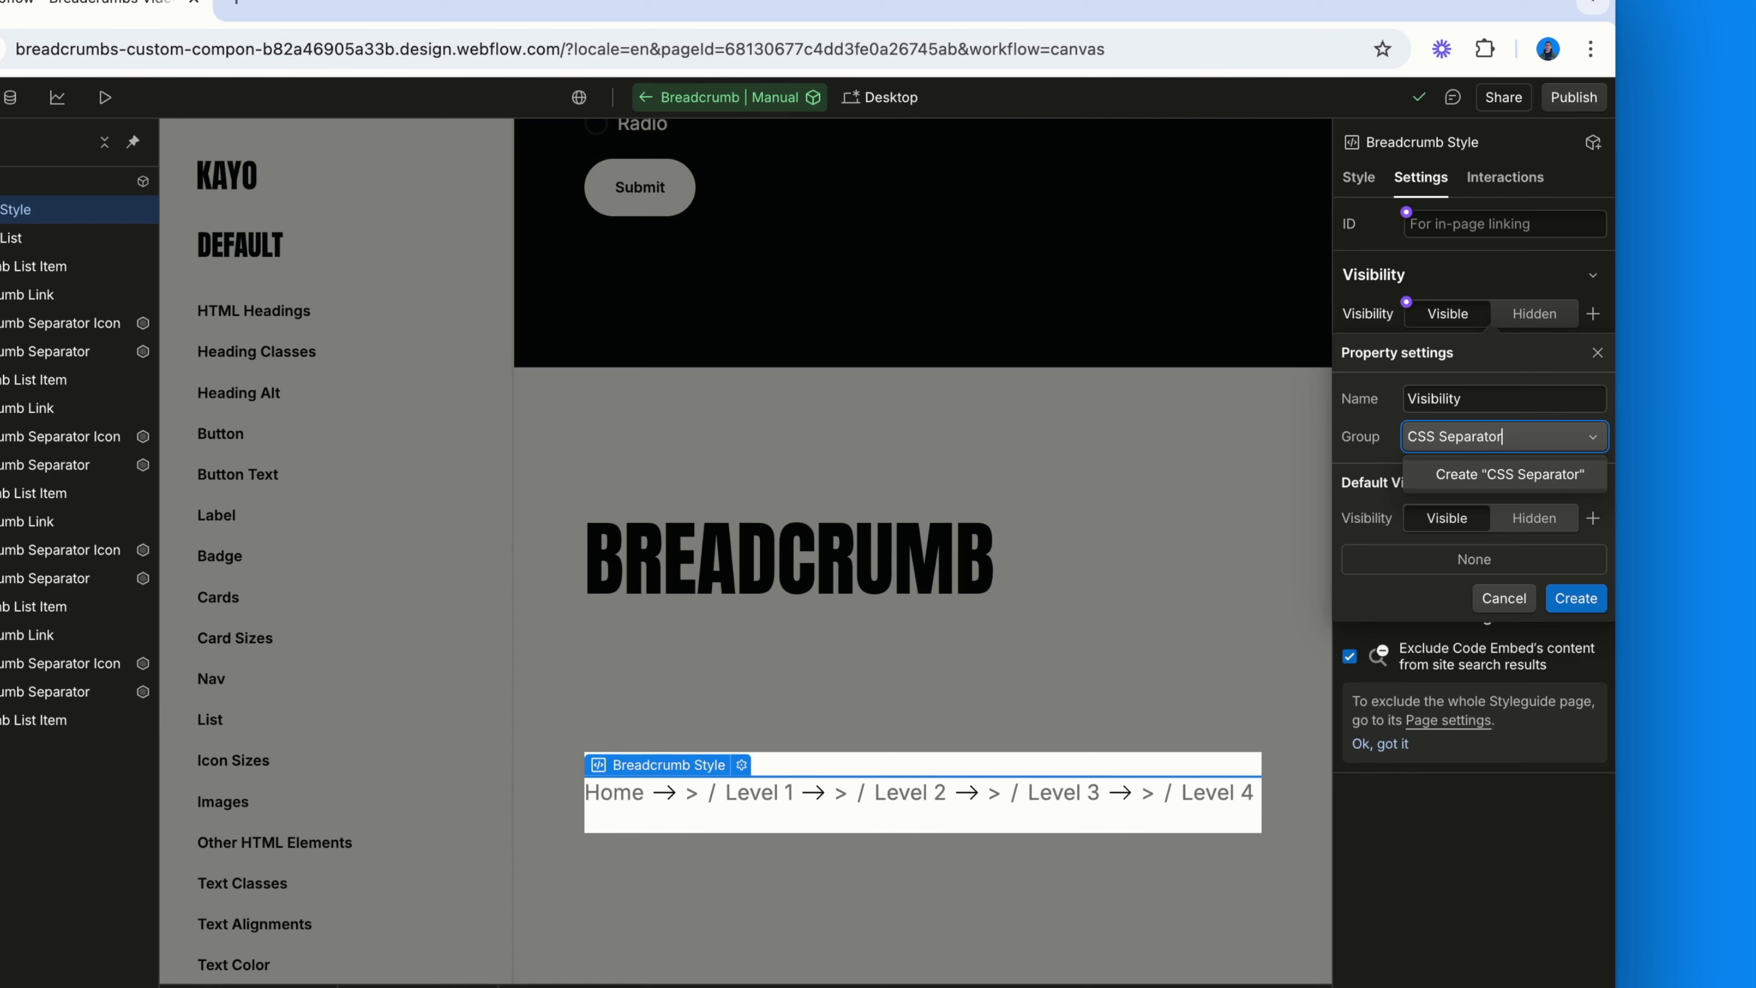
{"action": "left_click", "coordinate": [1503, 474]}
{"action": "left_click", "coordinate": [1594, 595]}
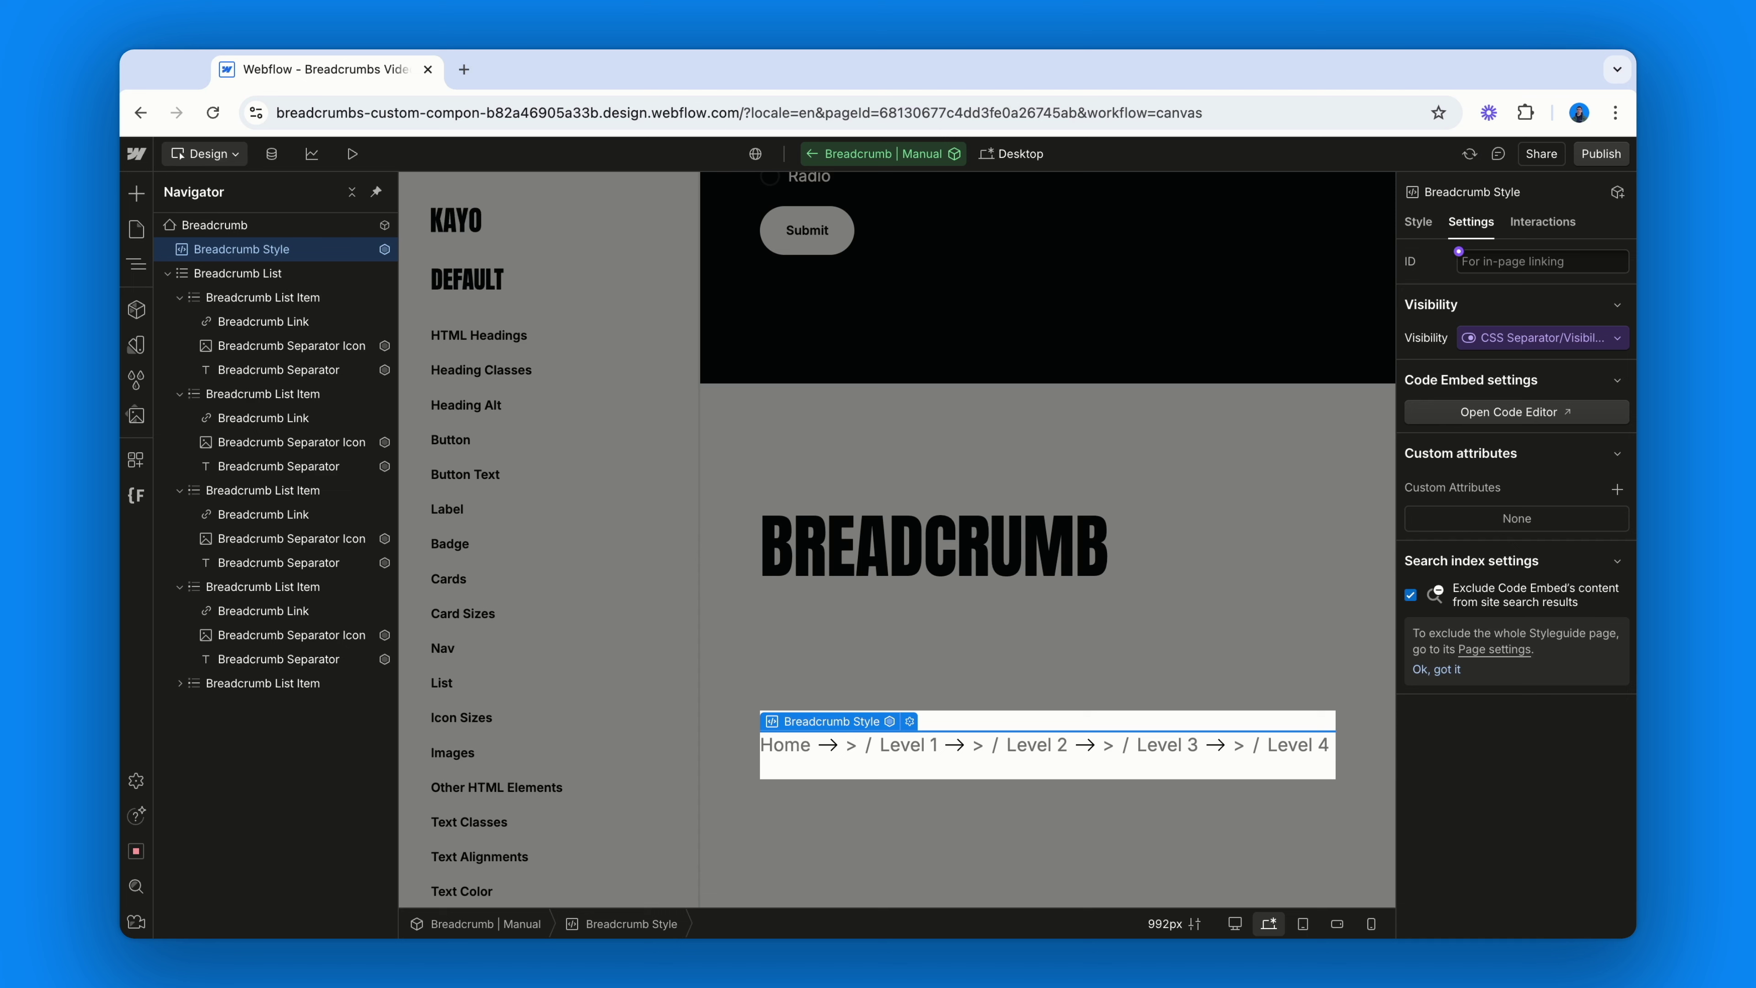
- Create and connect a Text property for the Home breadcrumb link, in a new property group called Root
{"action": "left_click", "coordinate": [788, 751]}
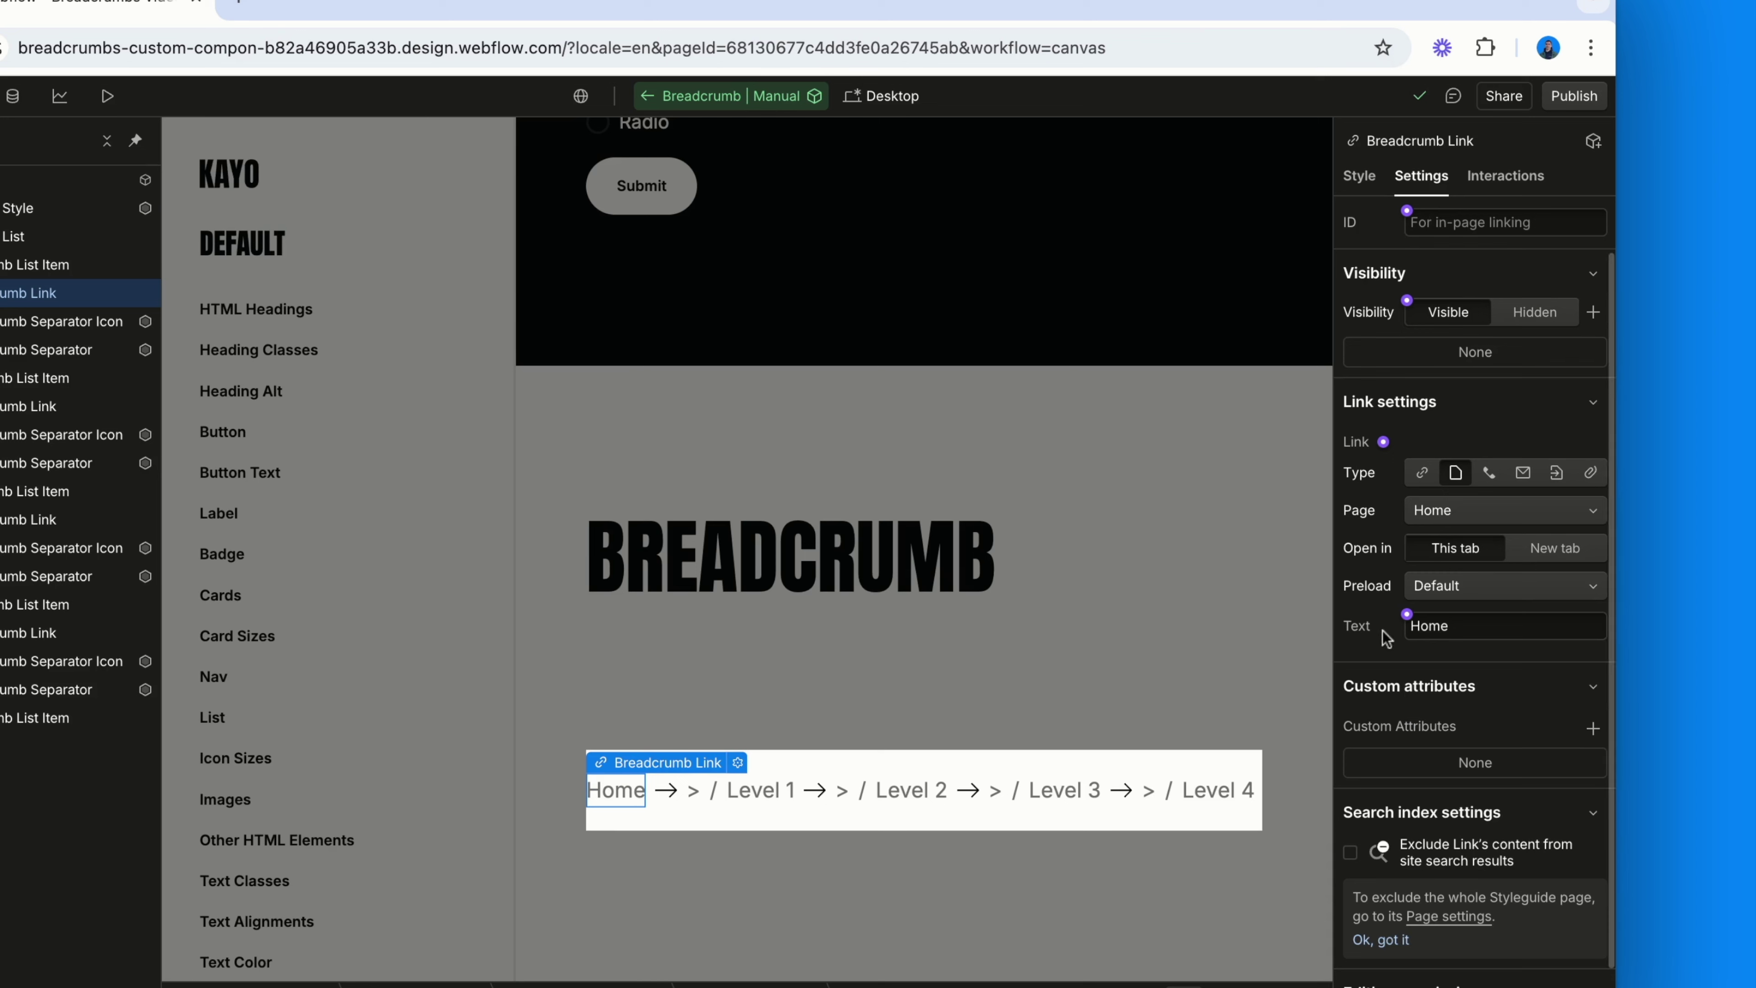
{"action": "left_click", "coordinate": [1407, 614]}
{"action": "left_click", "coordinate": [1438, 651]}
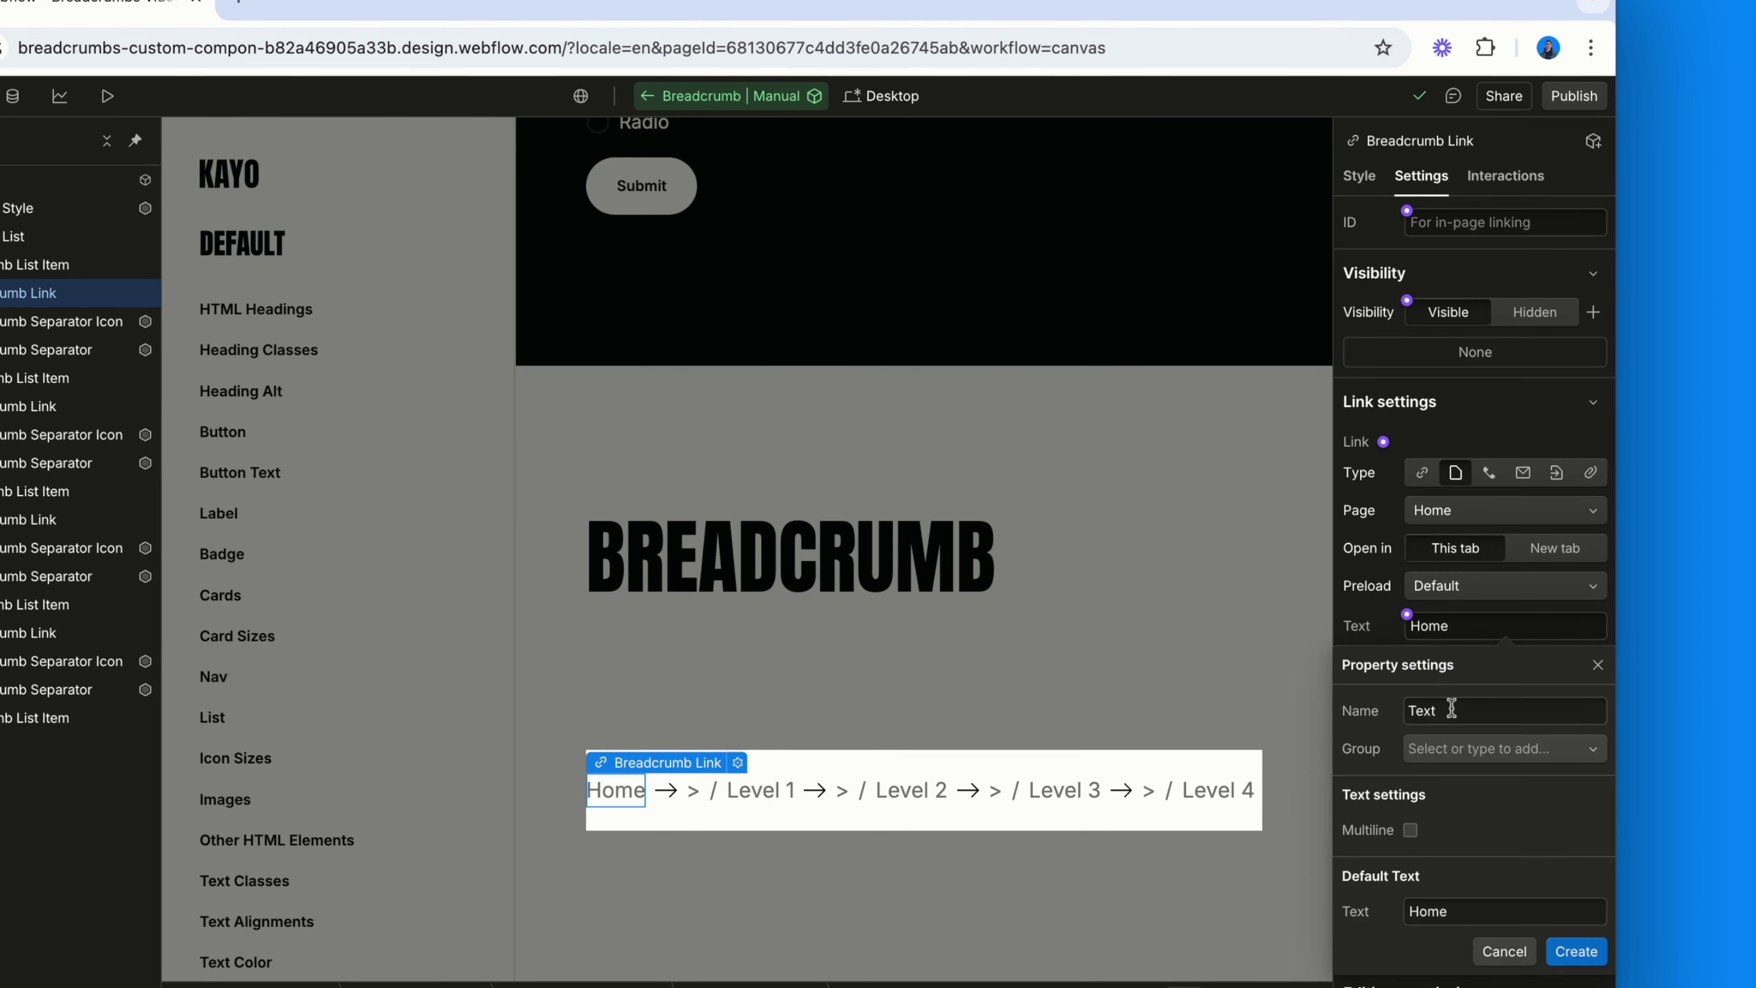
{"action": "left_click", "coordinate": [1482, 747]}
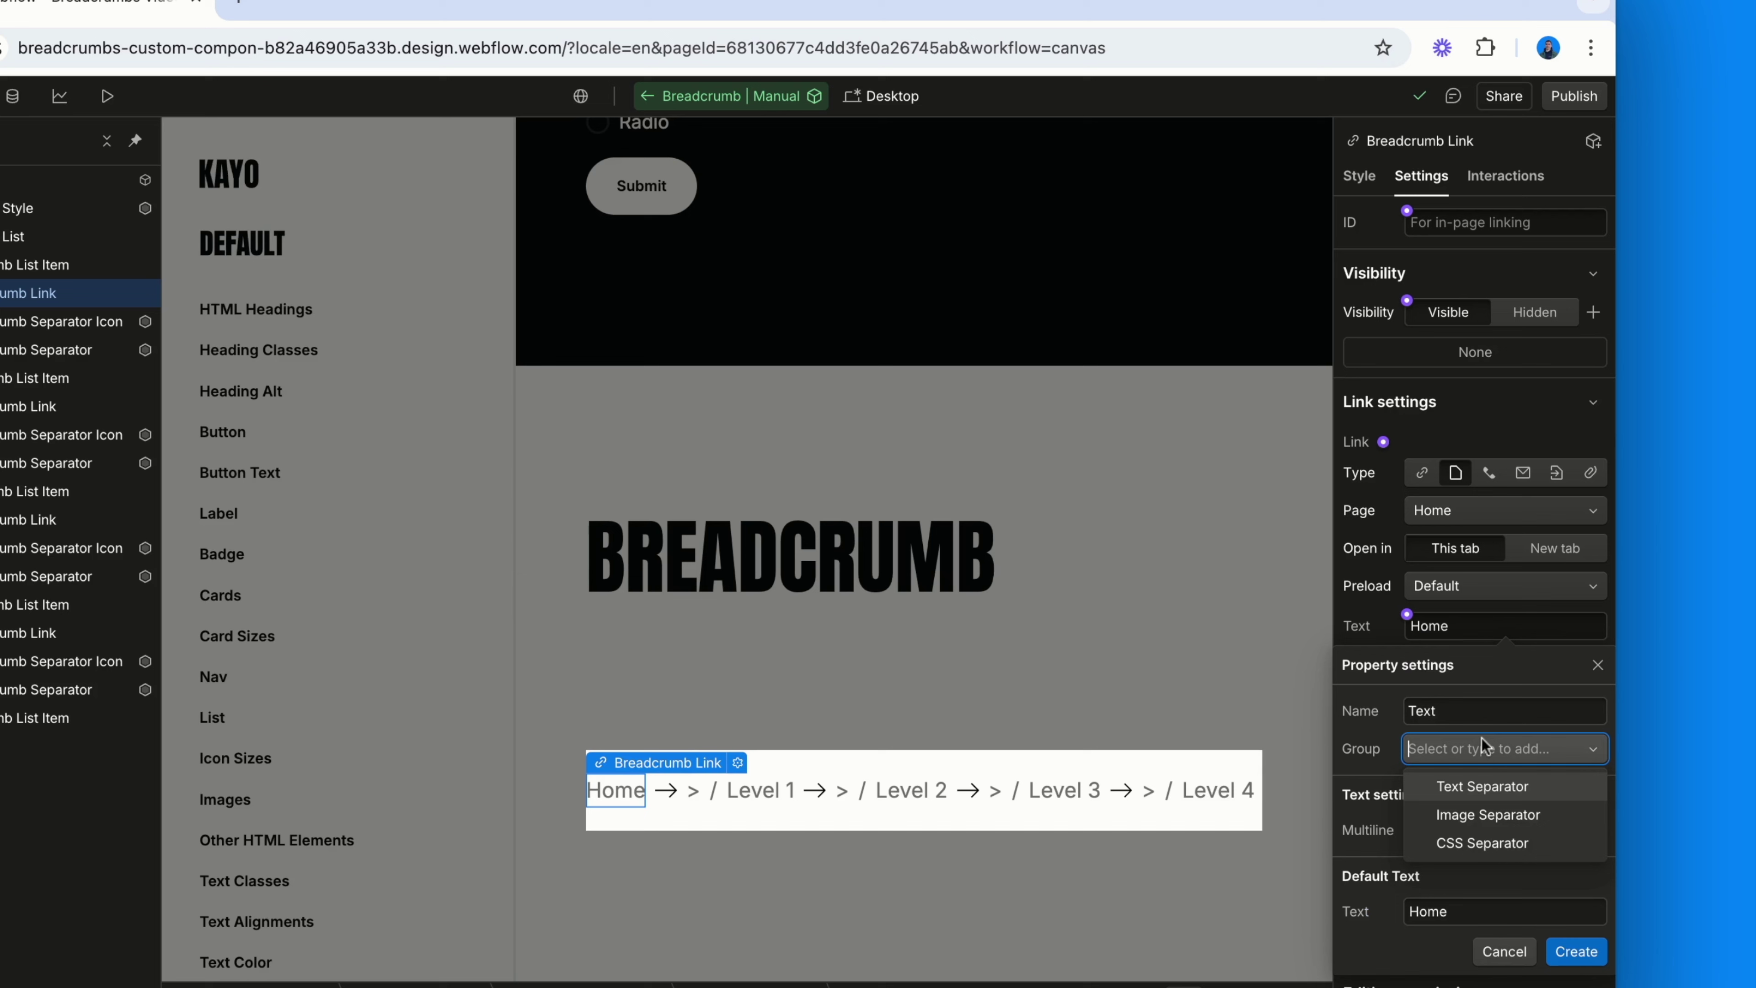
{"action": "type", "text": "Root"}
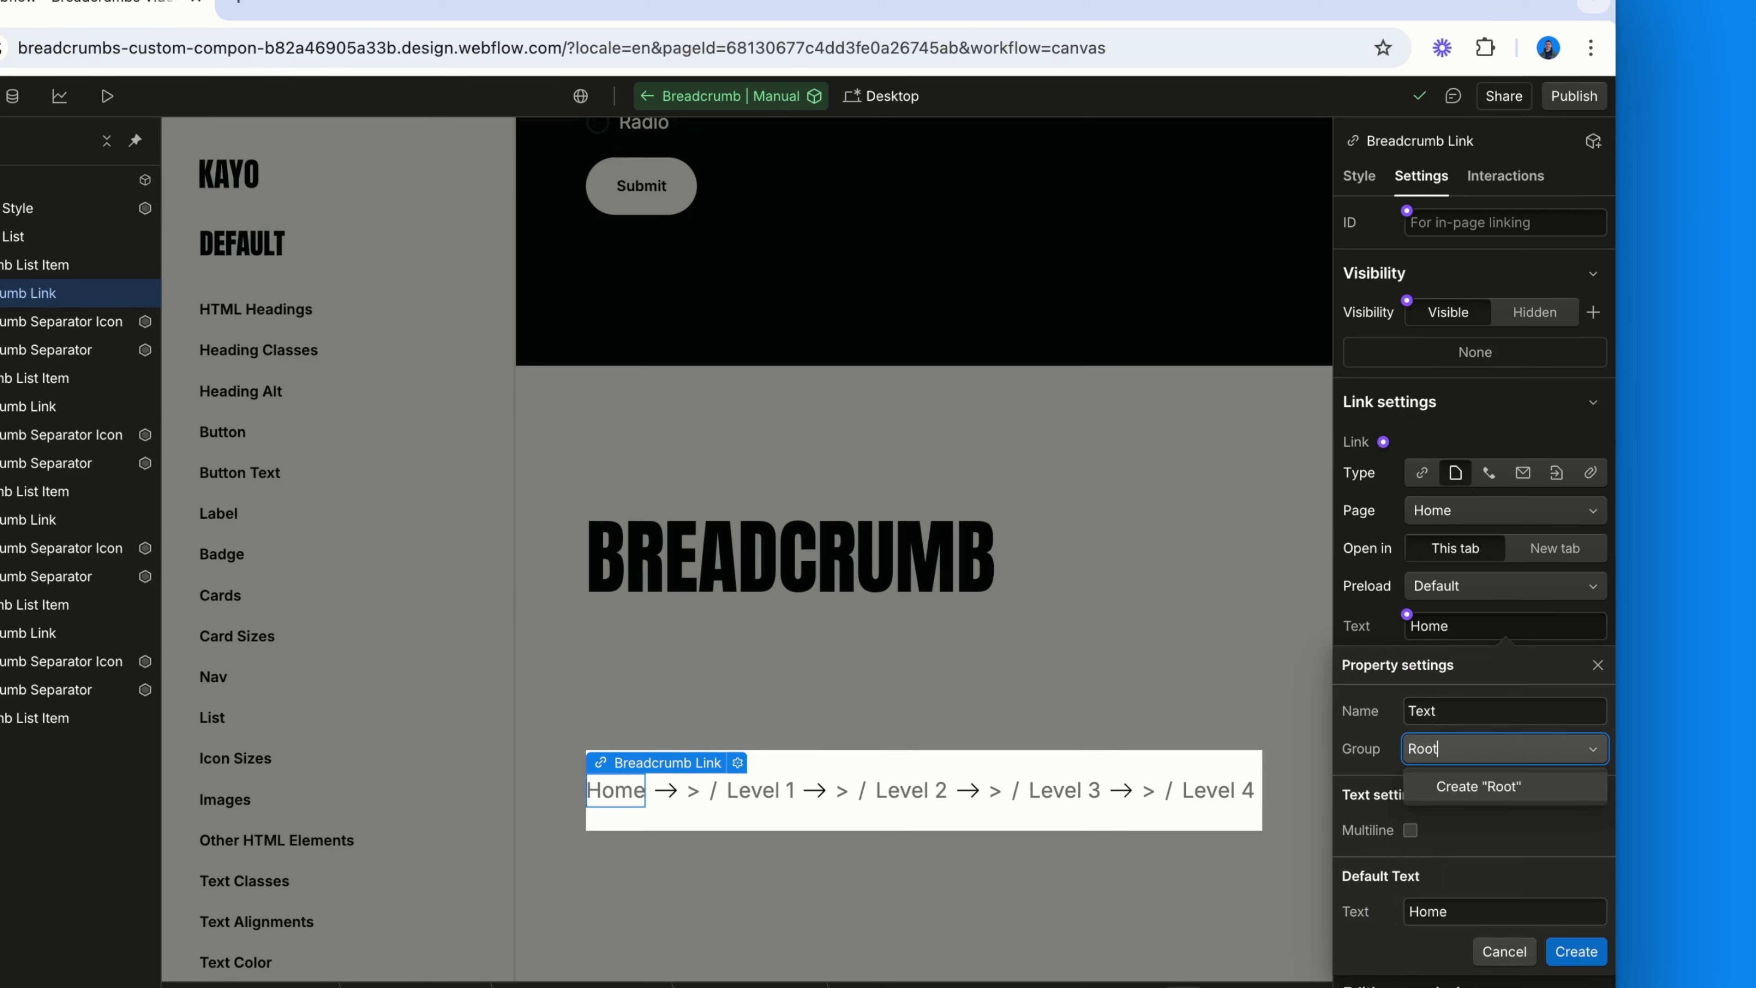
{"action": "key", "text": "Return"}
{"action": "left_click", "coordinate": [1576, 951]}
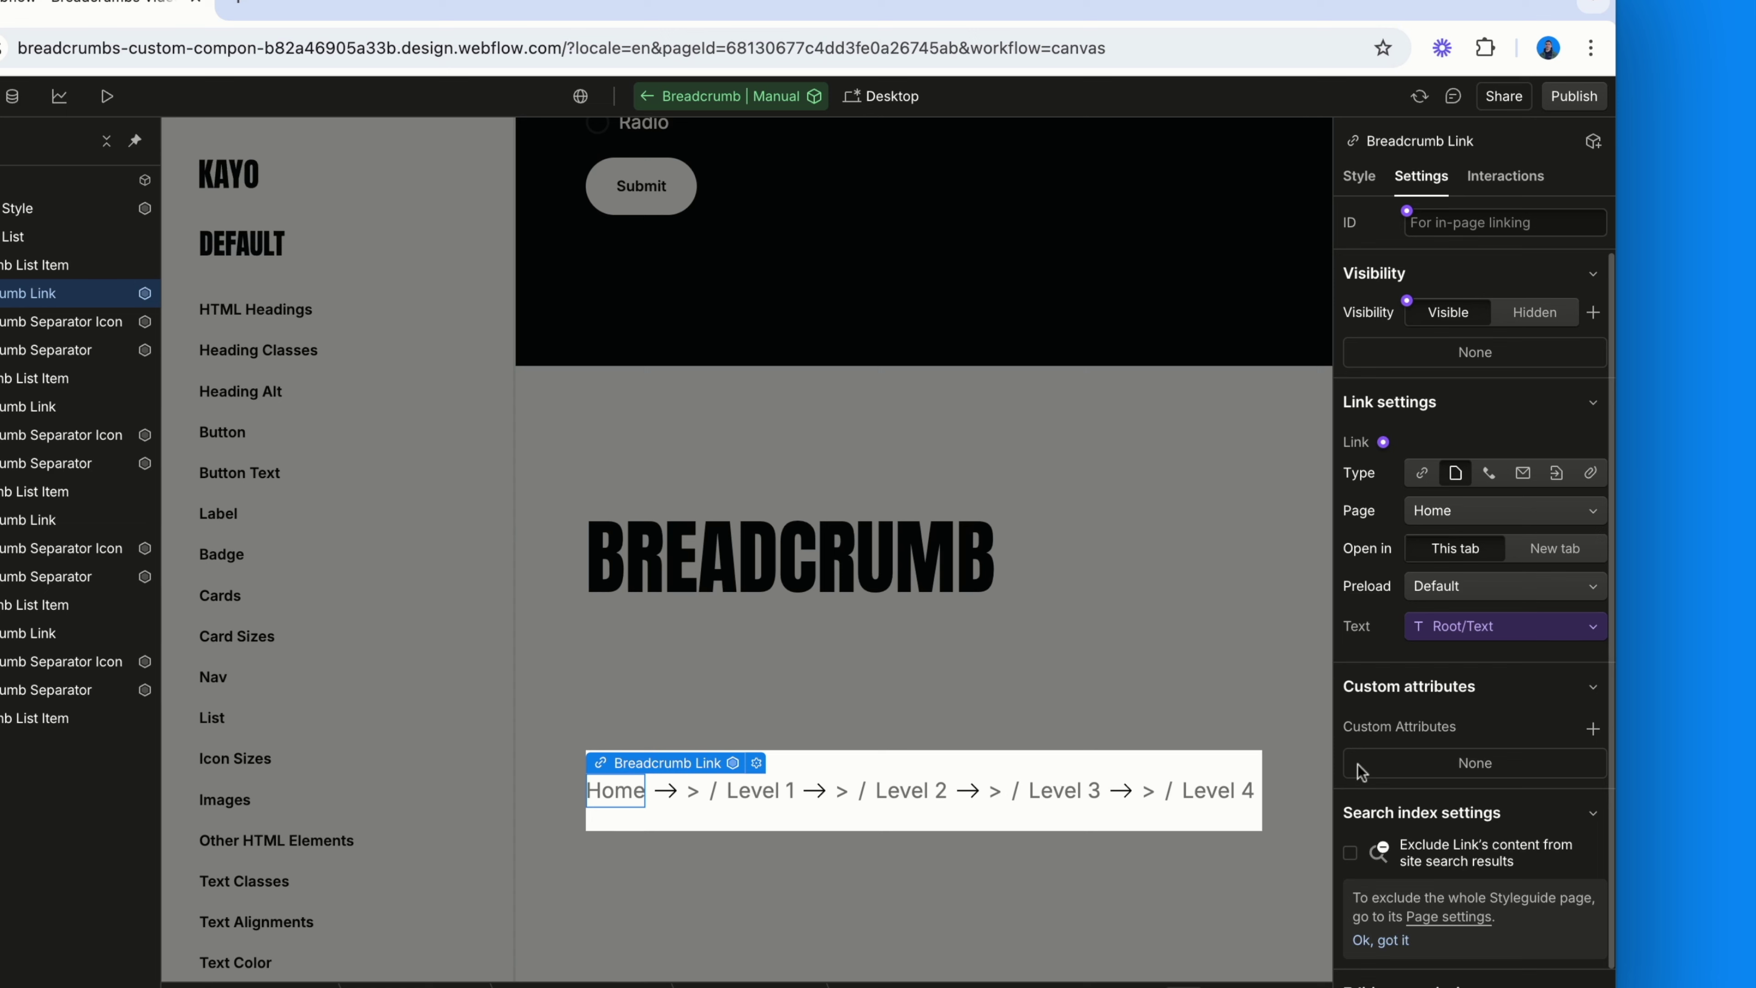
- Create and connect a Link property for the Level 1 breadcrumb link, in a new property group called Level 1
{"action": "left_click", "coordinate": [740, 792]}
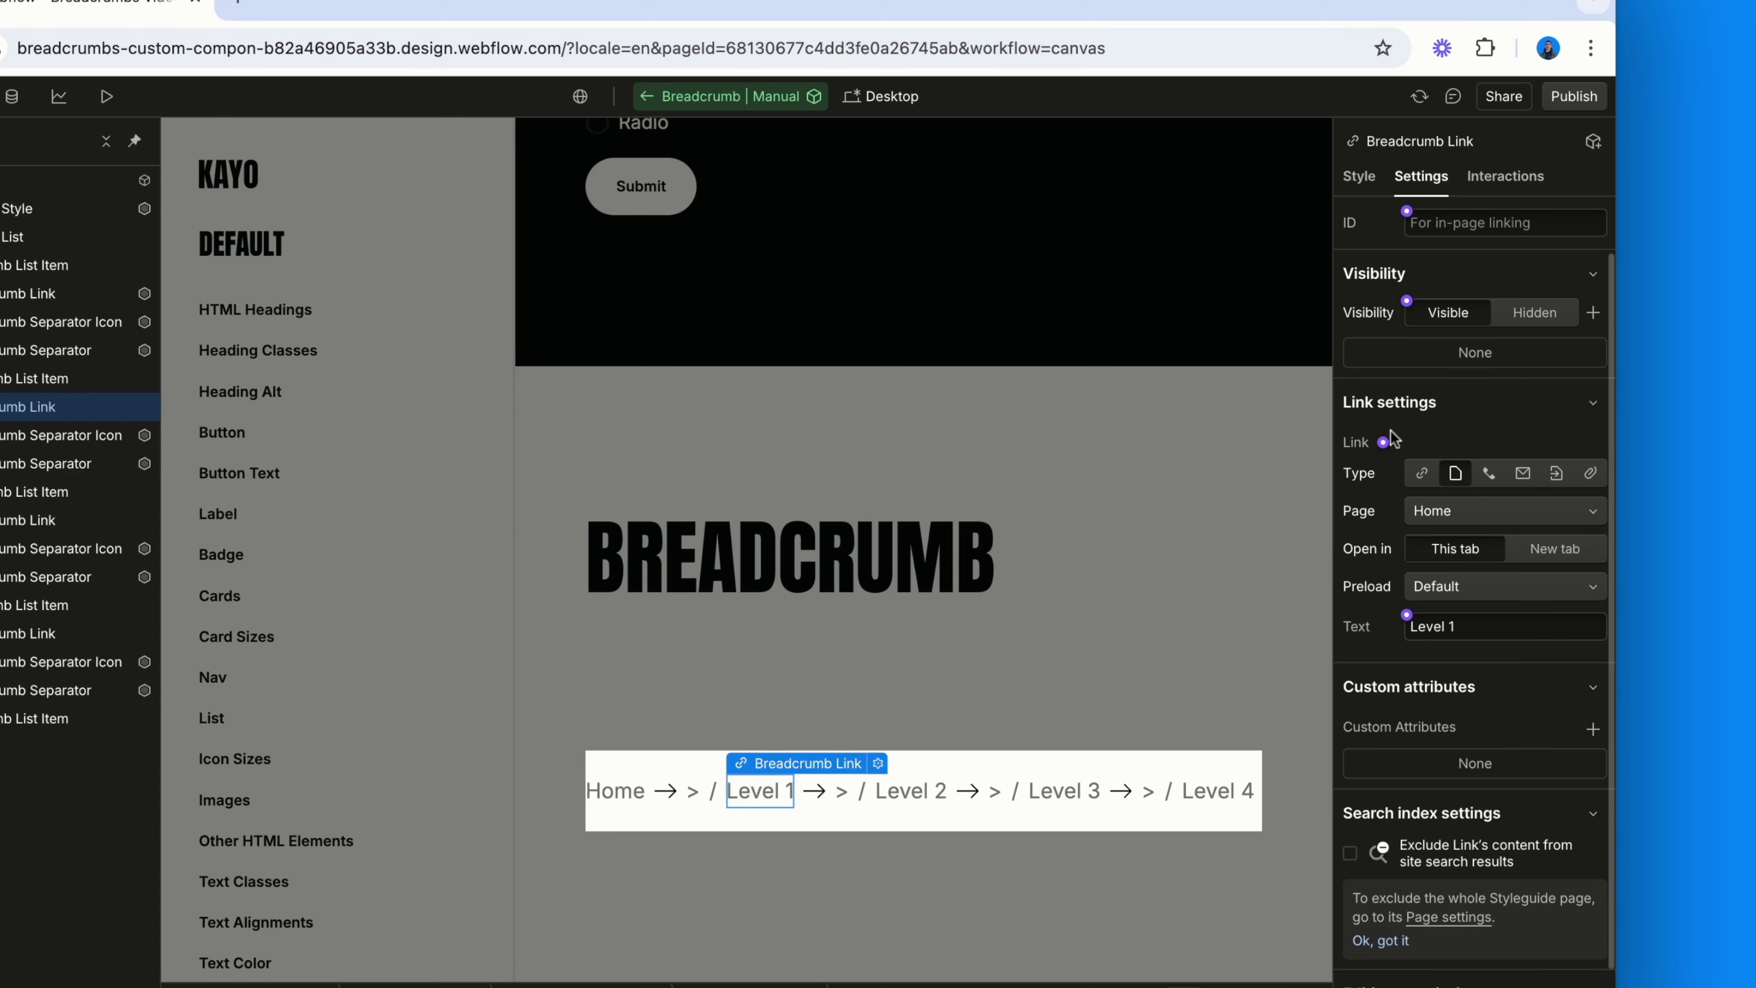
{"action": "left_click", "coordinate": [1379, 446]}
{"action": "left_click", "coordinate": [1396, 478]}
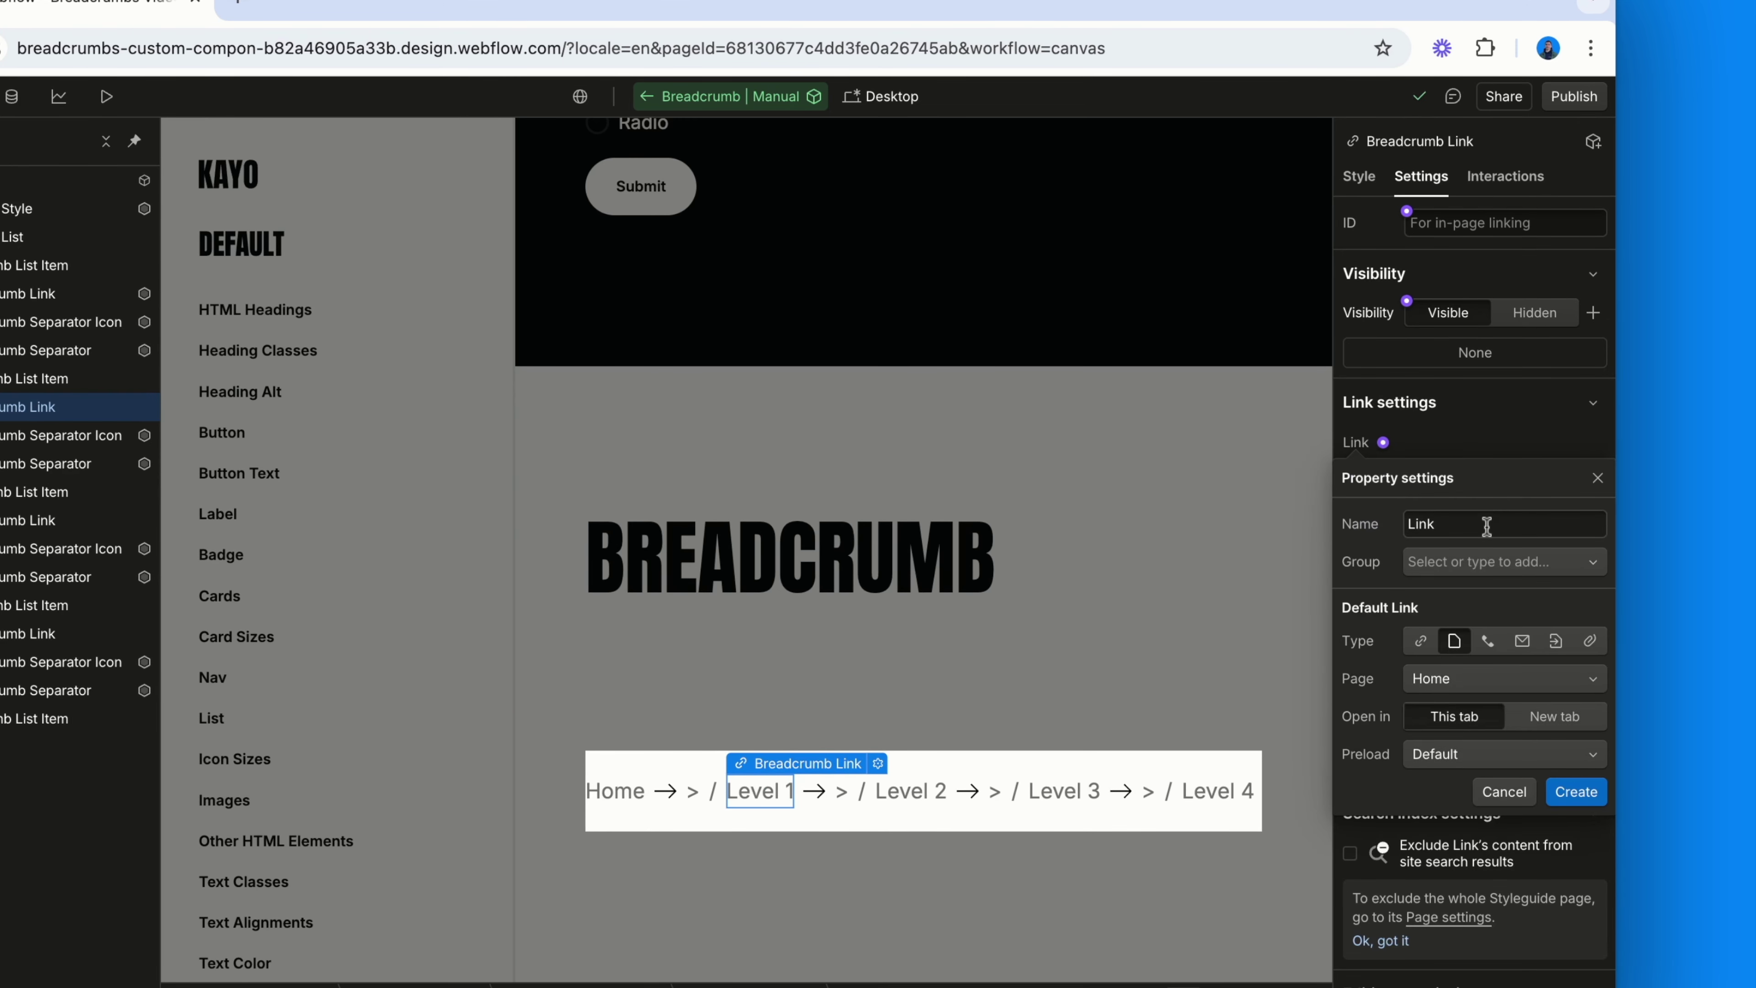
{"action": "left_click", "coordinate": [1486, 567]}
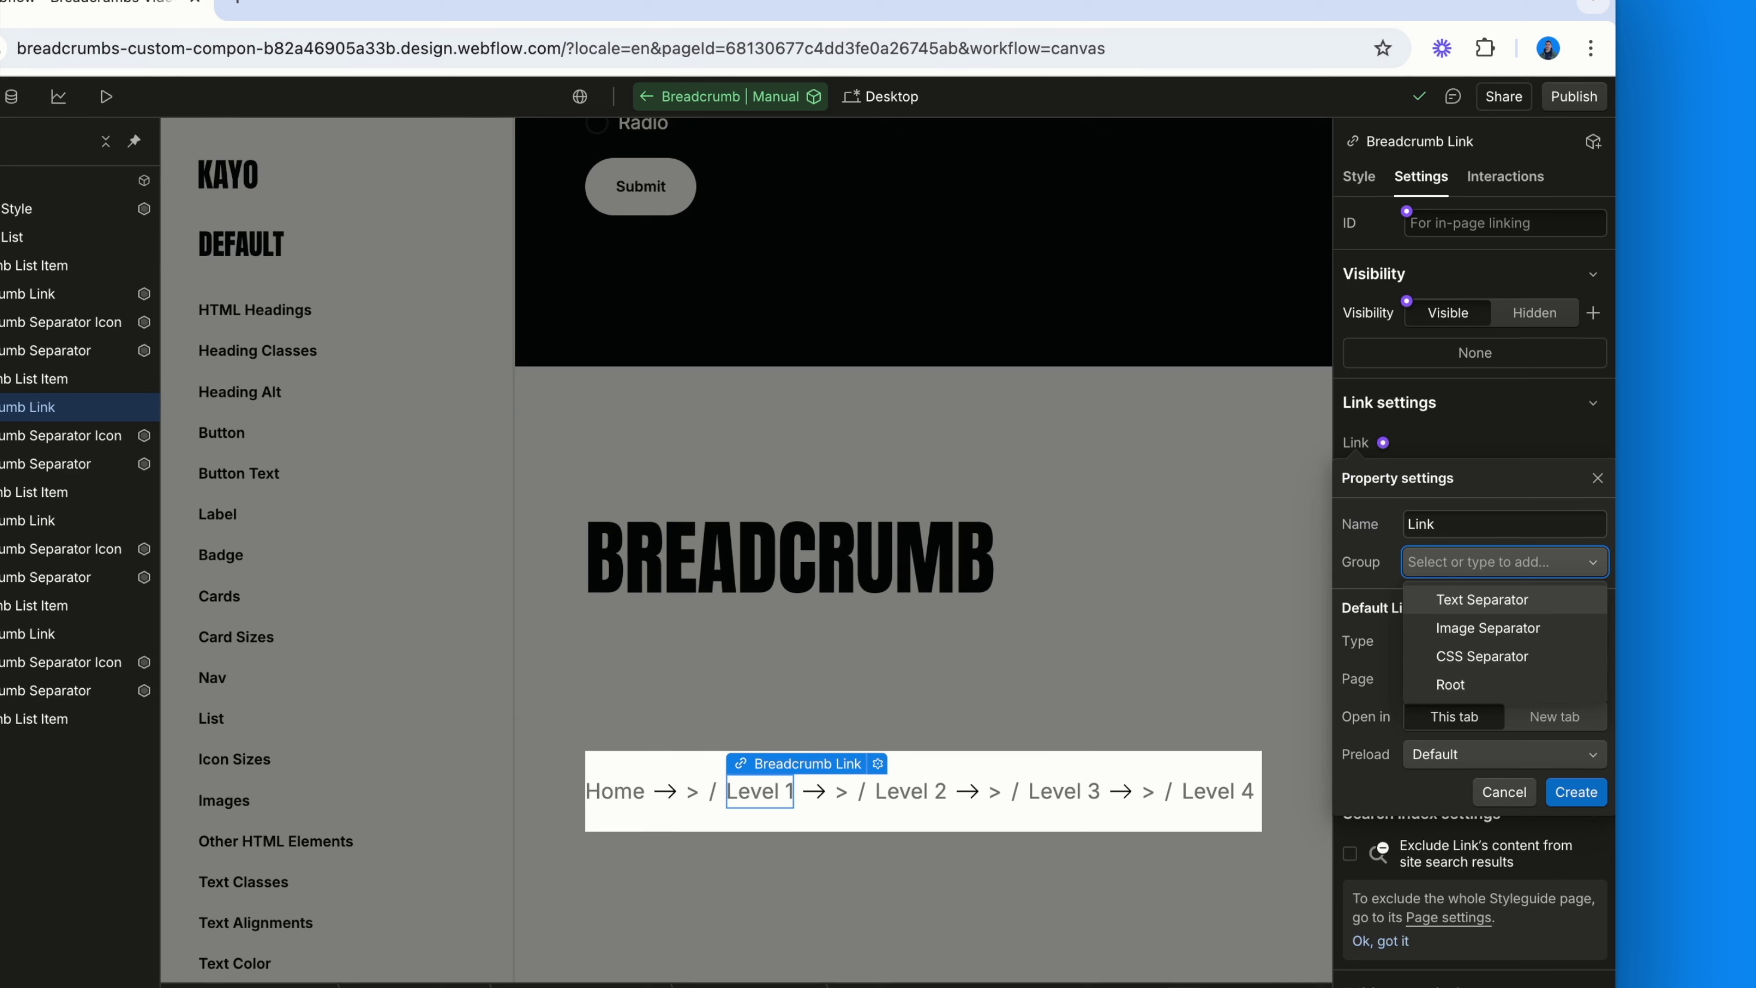
{"action": "type", "text": "Level 1"}
{"action": "key", "text": "Return"}
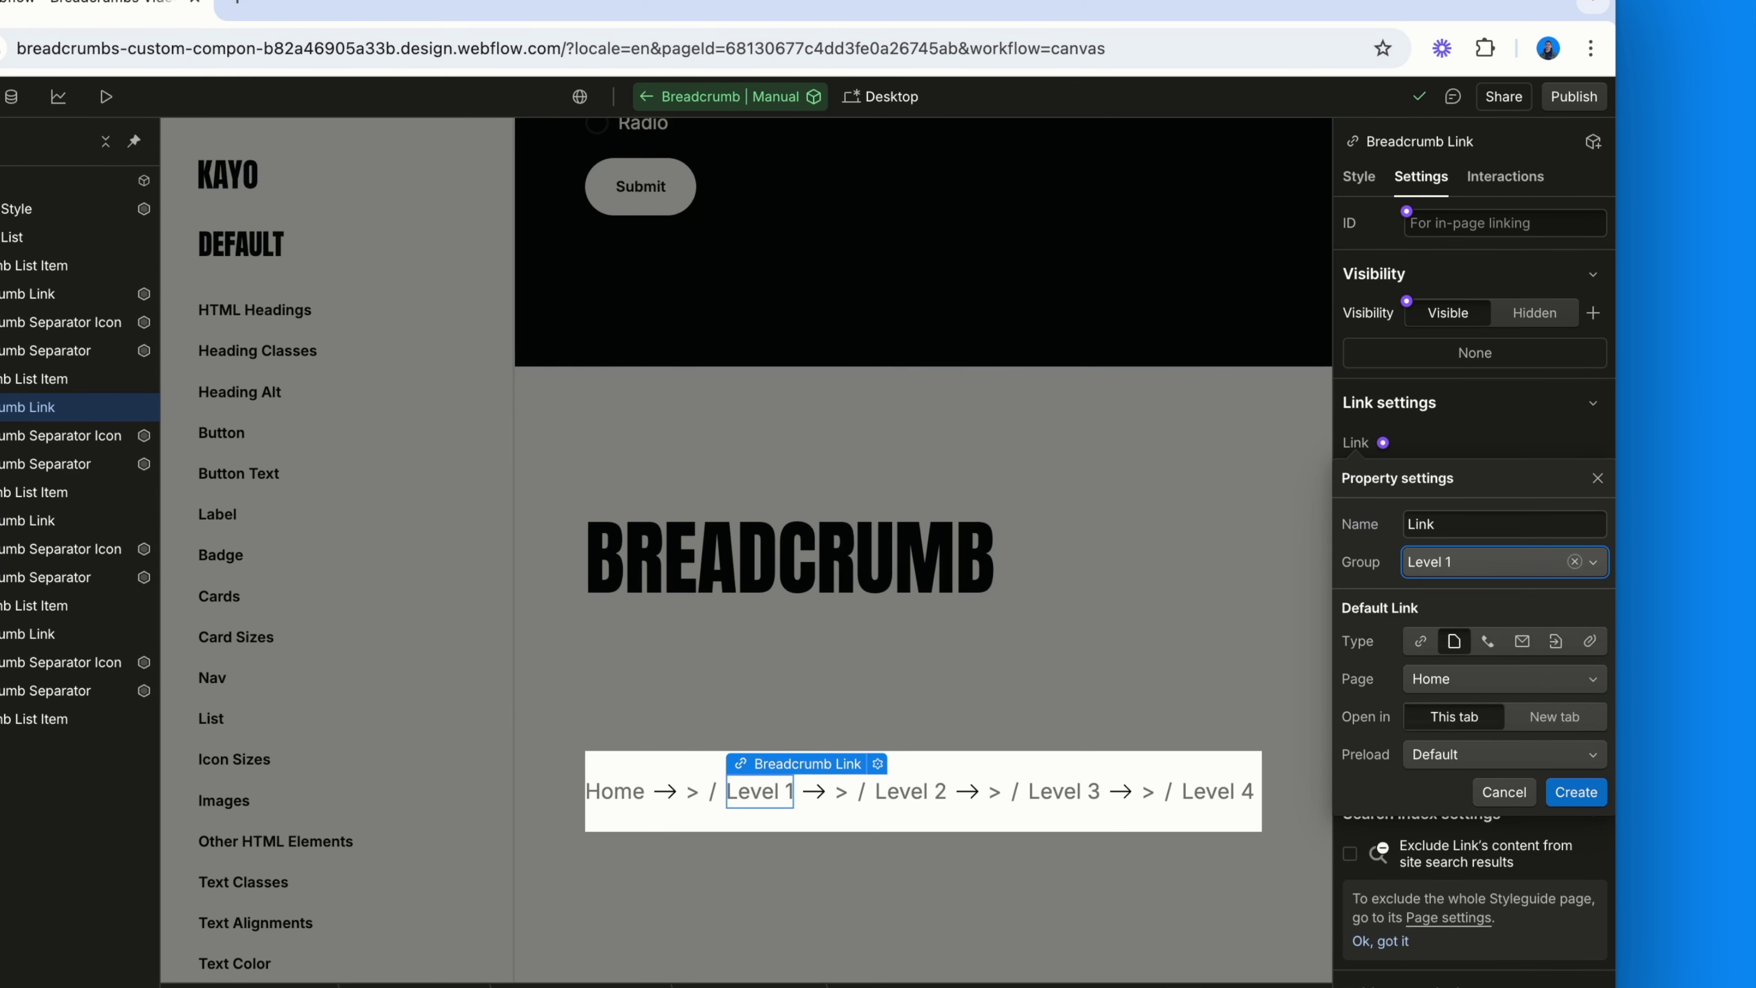
{"action": "left_click", "coordinate": [1583, 794]}
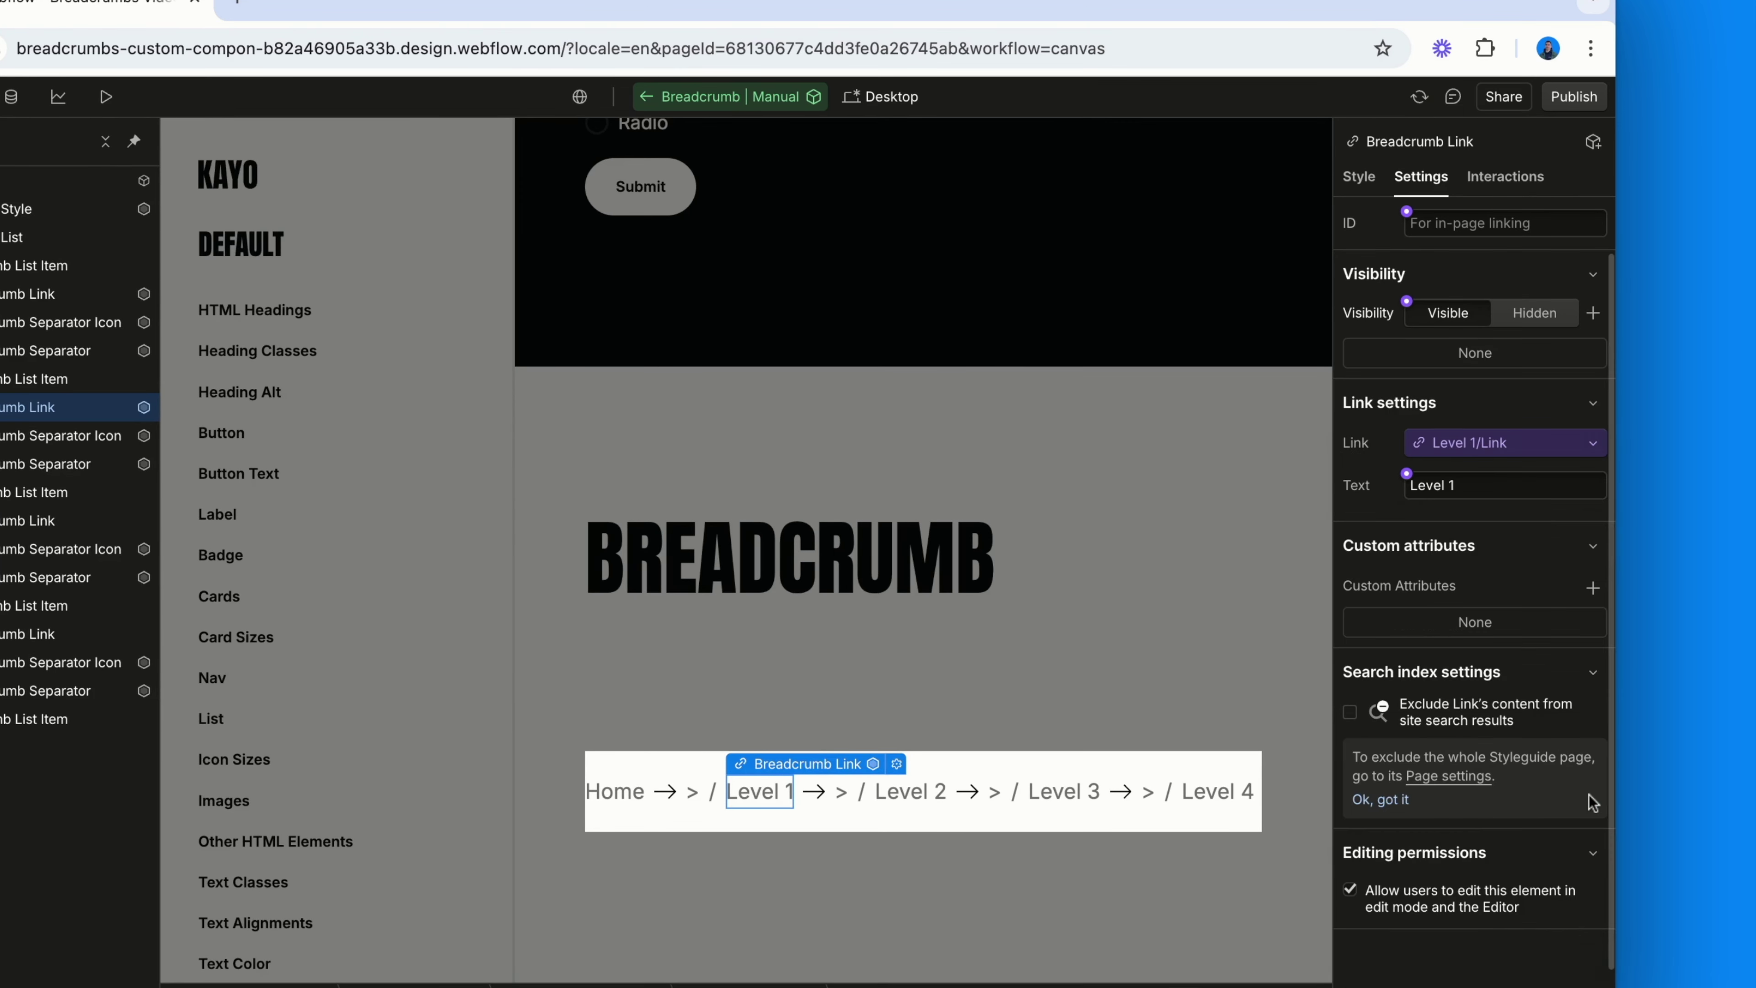
- Create and connect a Text property for the Level 1 breadcrumb link, in the Level 1 group
{"action": "left_click", "coordinate": [1407, 475]}
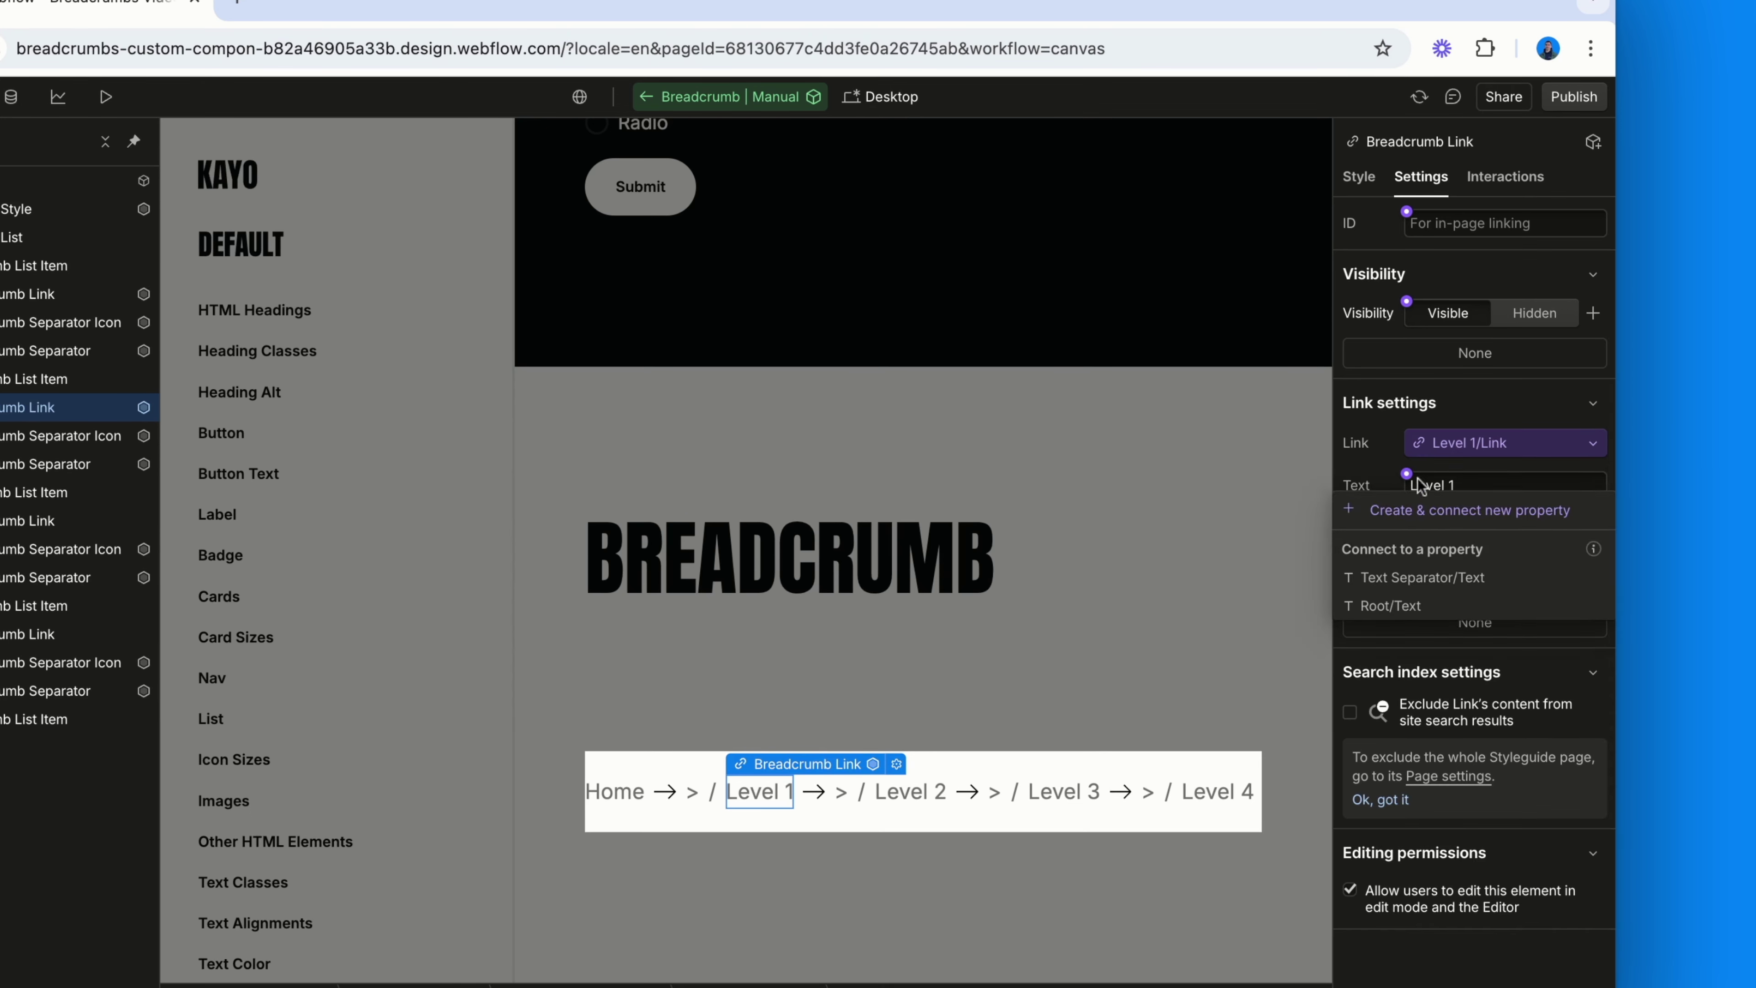
{"action": "left_click", "coordinate": [1438, 511]}
{"action": "left_click", "coordinate": [1452, 609]}
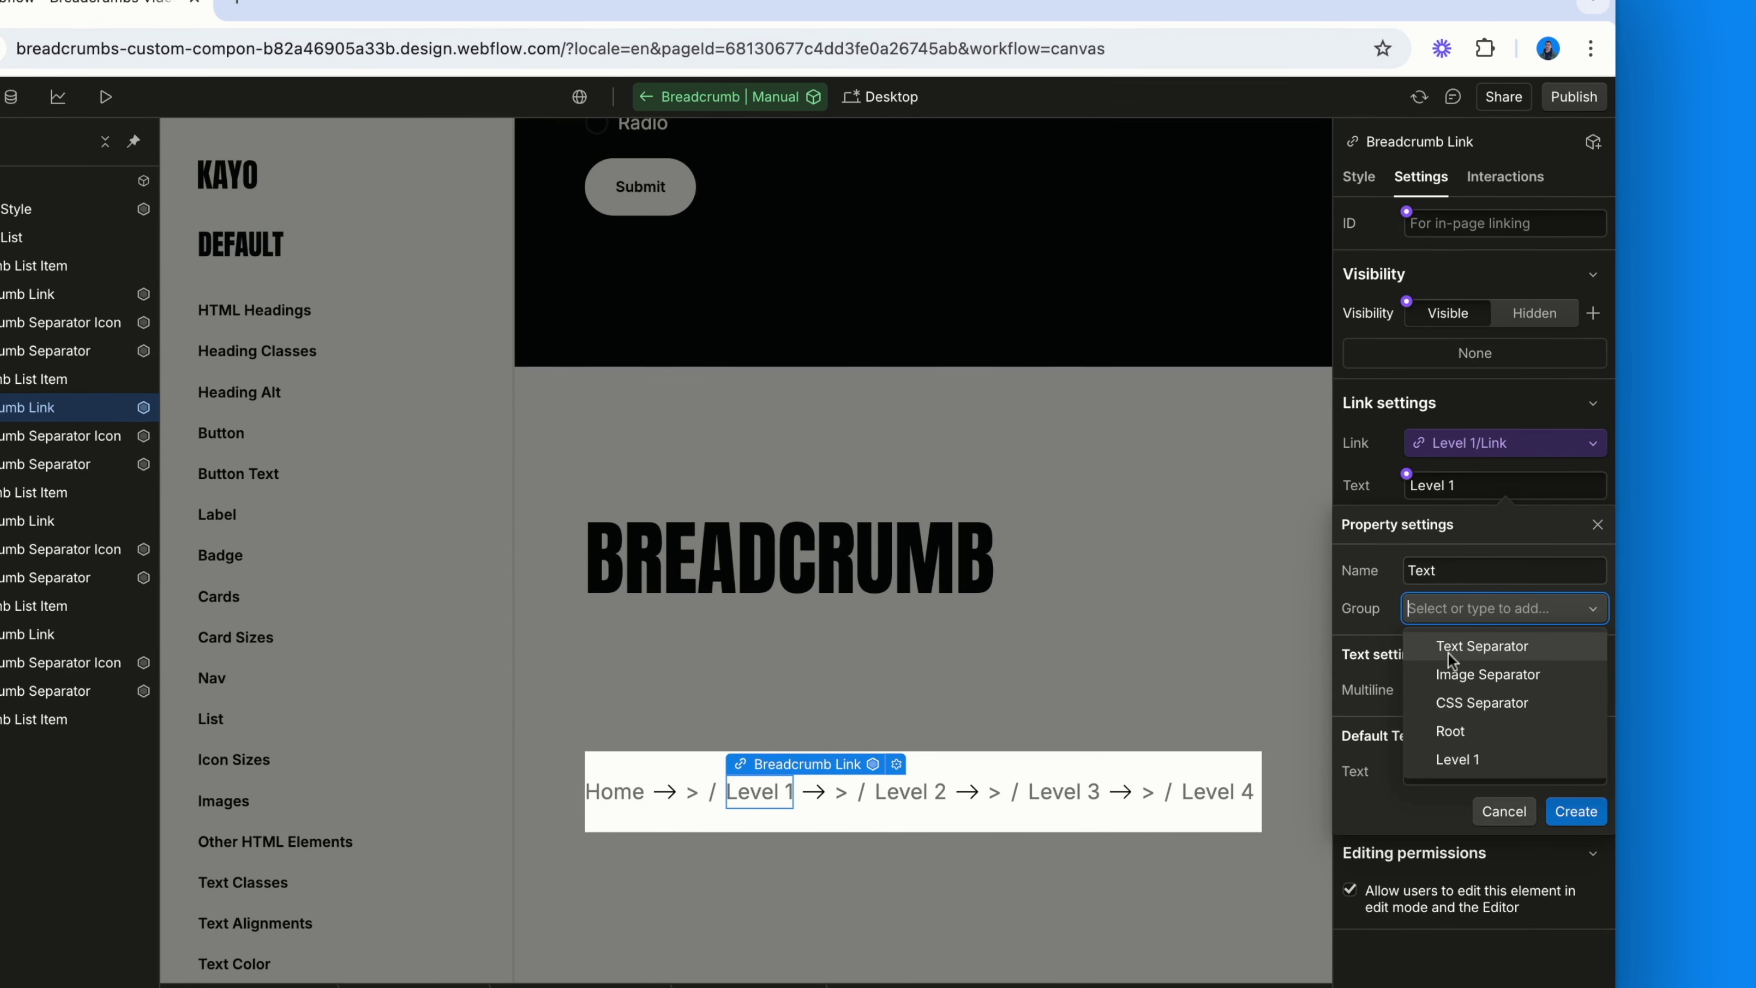
{"action": "left_click", "coordinate": [1480, 759]}
{"action": "left_click", "coordinate": [1576, 810]}
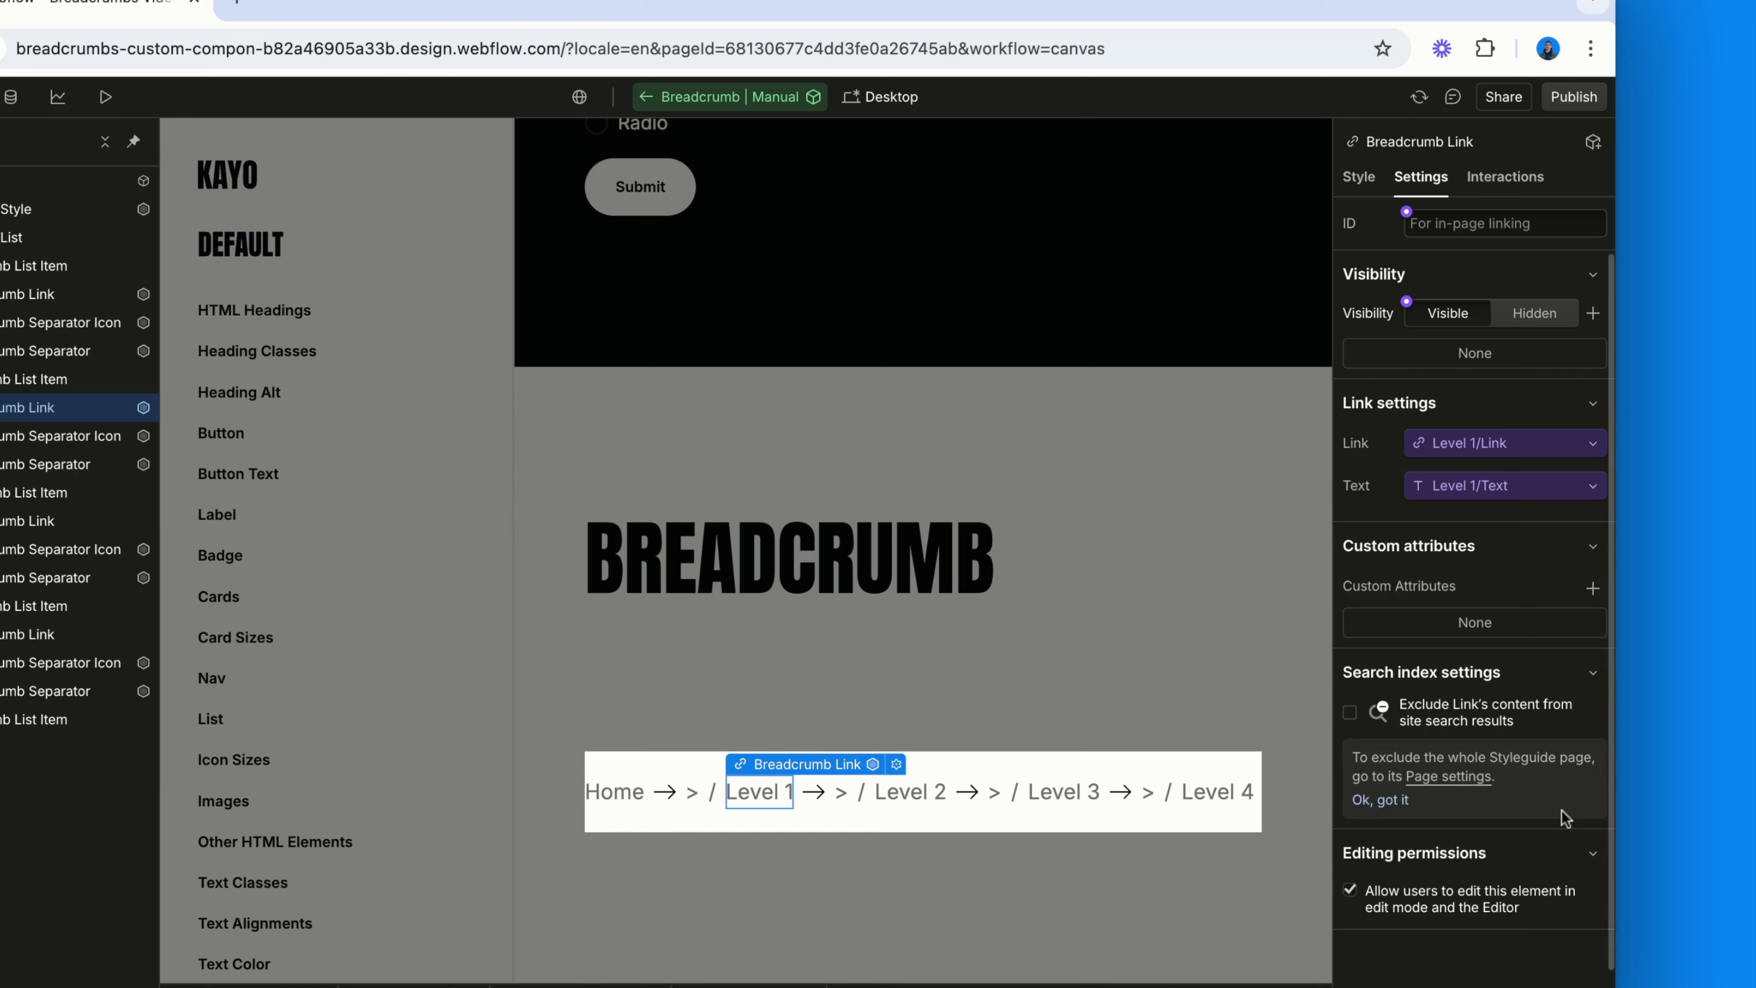
- Create and connect a Link property for the Level 2 breadcrumb link, in a new property group called Level 2
{"action": "left_click", "coordinate": [910, 791]}
{"action": "left_click", "coordinate": [1383, 442]}
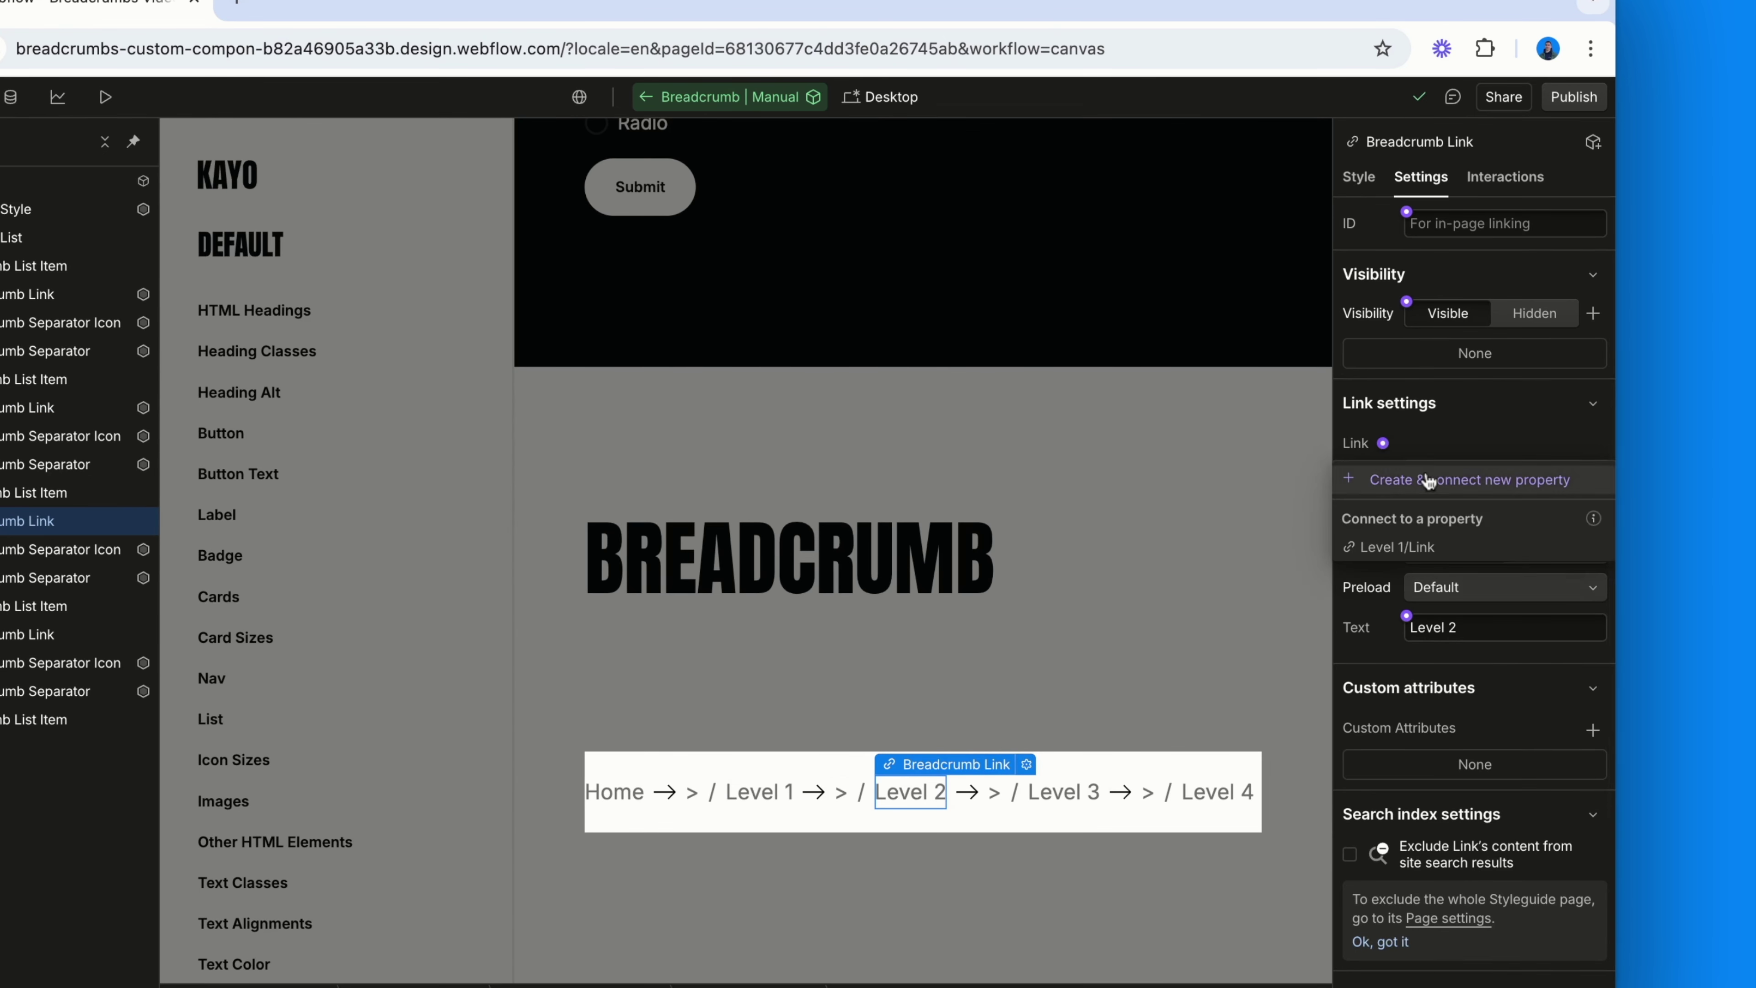
{"action": "left_click", "coordinate": [1438, 476]}
{"action": "left_click", "coordinate": [1479, 562]}
{"action": "type", "text": "Level 2"}
{"action": "key", "text": "Return"}
{"action": "left_click", "coordinate": [1583, 792]}
- Create and connect a Text property for the Level 2 breadcrumb link, in the Level 2 group
{"action": "left_click", "coordinate": [1406, 475]}
{"action": "left_click", "coordinate": [1435, 510]}
{"action": "left_click", "coordinate": [1500, 609]}
{"action": "left_click", "coordinate": [1466, 784]}
{"action": "left_click", "coordinate": [1576, 811]}
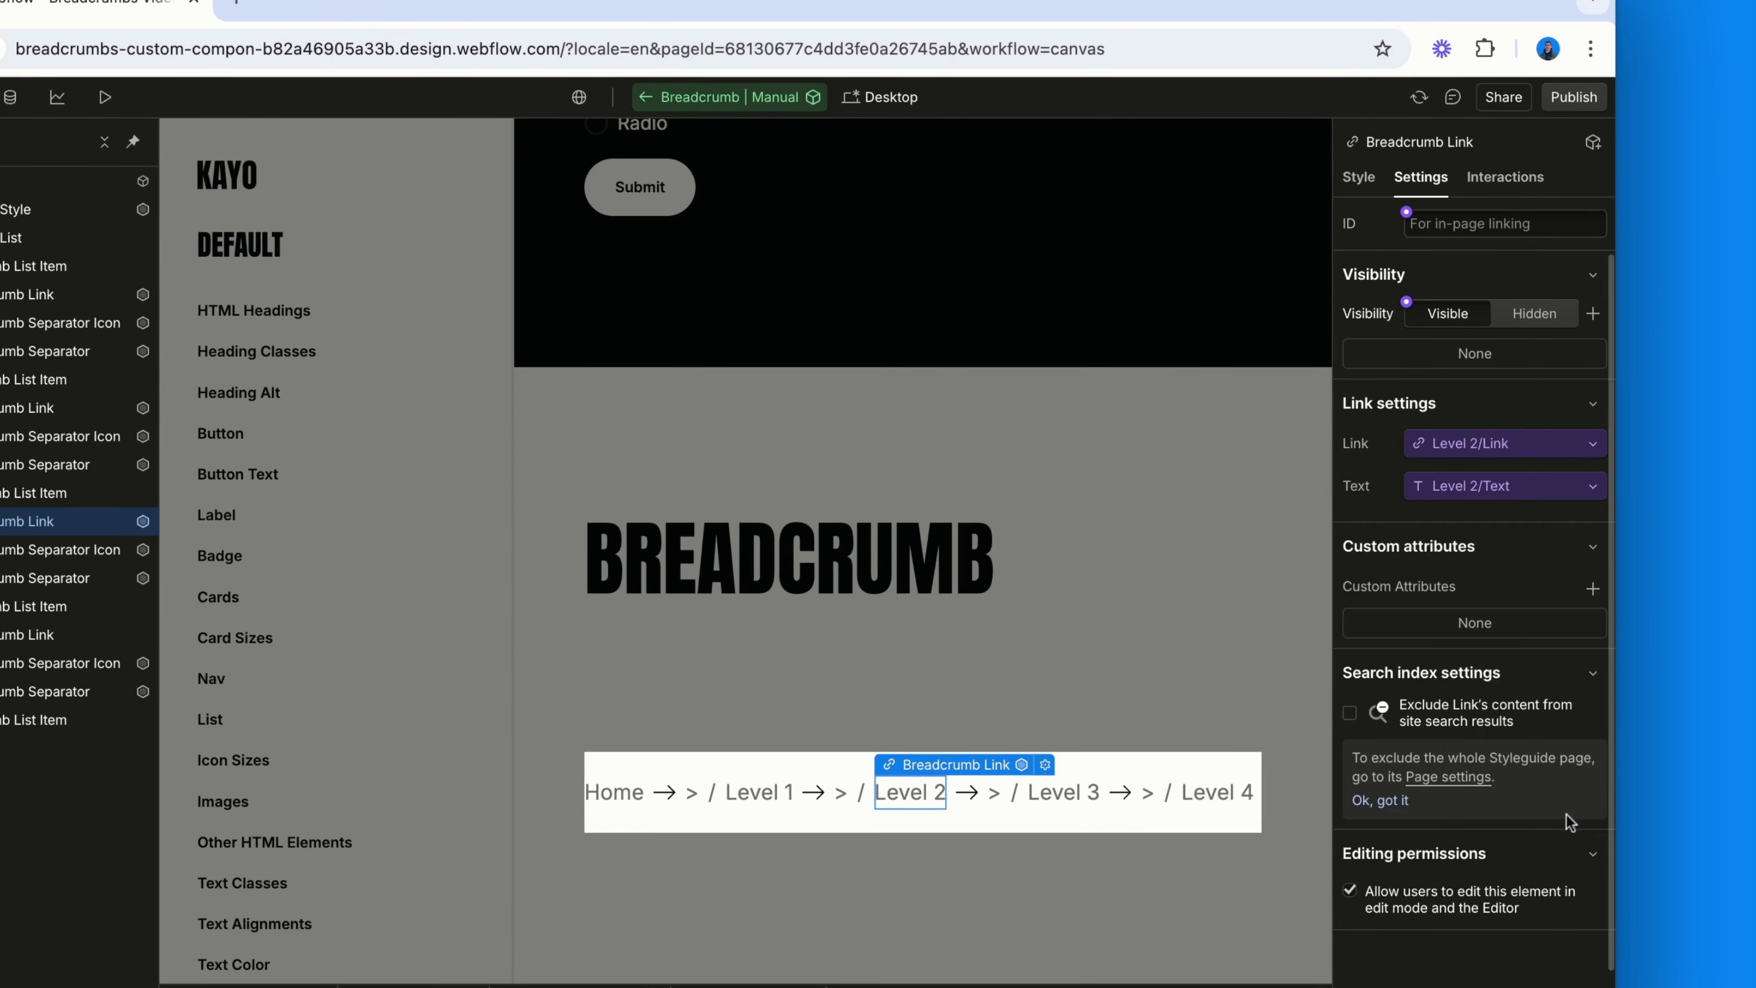
- Create and connect a Link property for the Level 3 breadcrumb link, in a new property group called Level 3
{"action": "left_click", "coordinate": [1063, 791]}
{"action": "left_click", "coordinate": [1383, 444]}
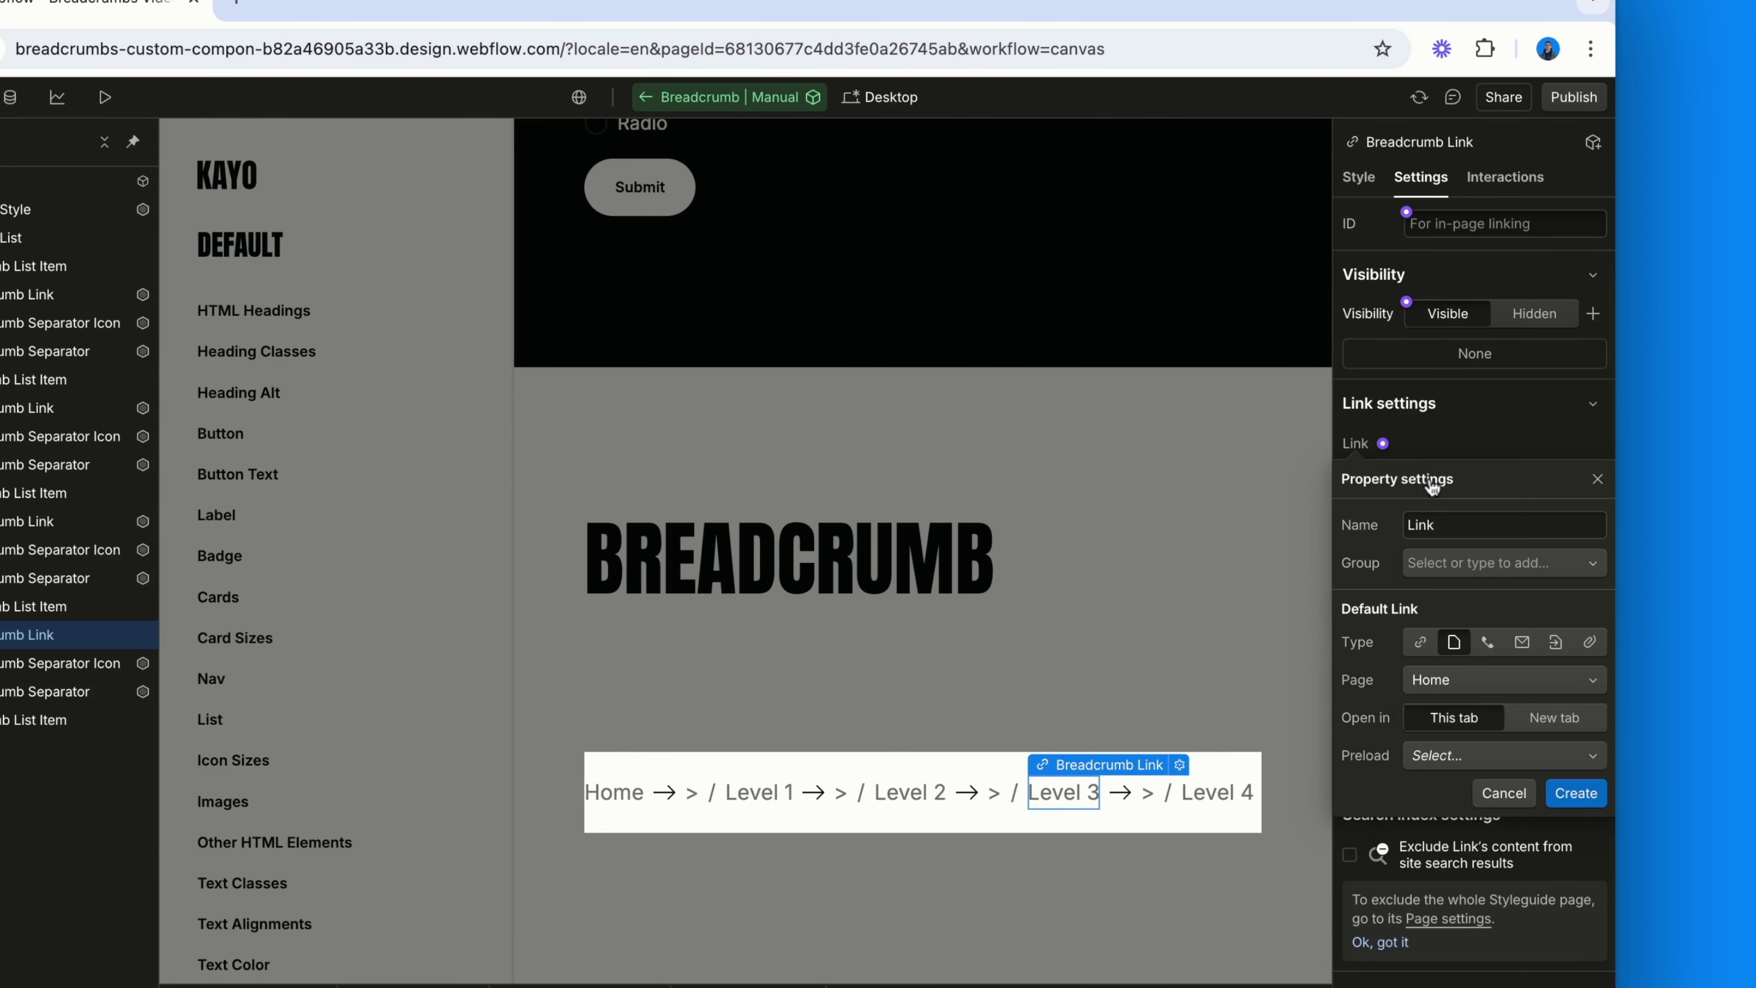
{"action": "left_click", "coordinate": [1486, 563]}
{"action": "type", "text": "Level 3"}
{"action": "key", "text": "Return"}
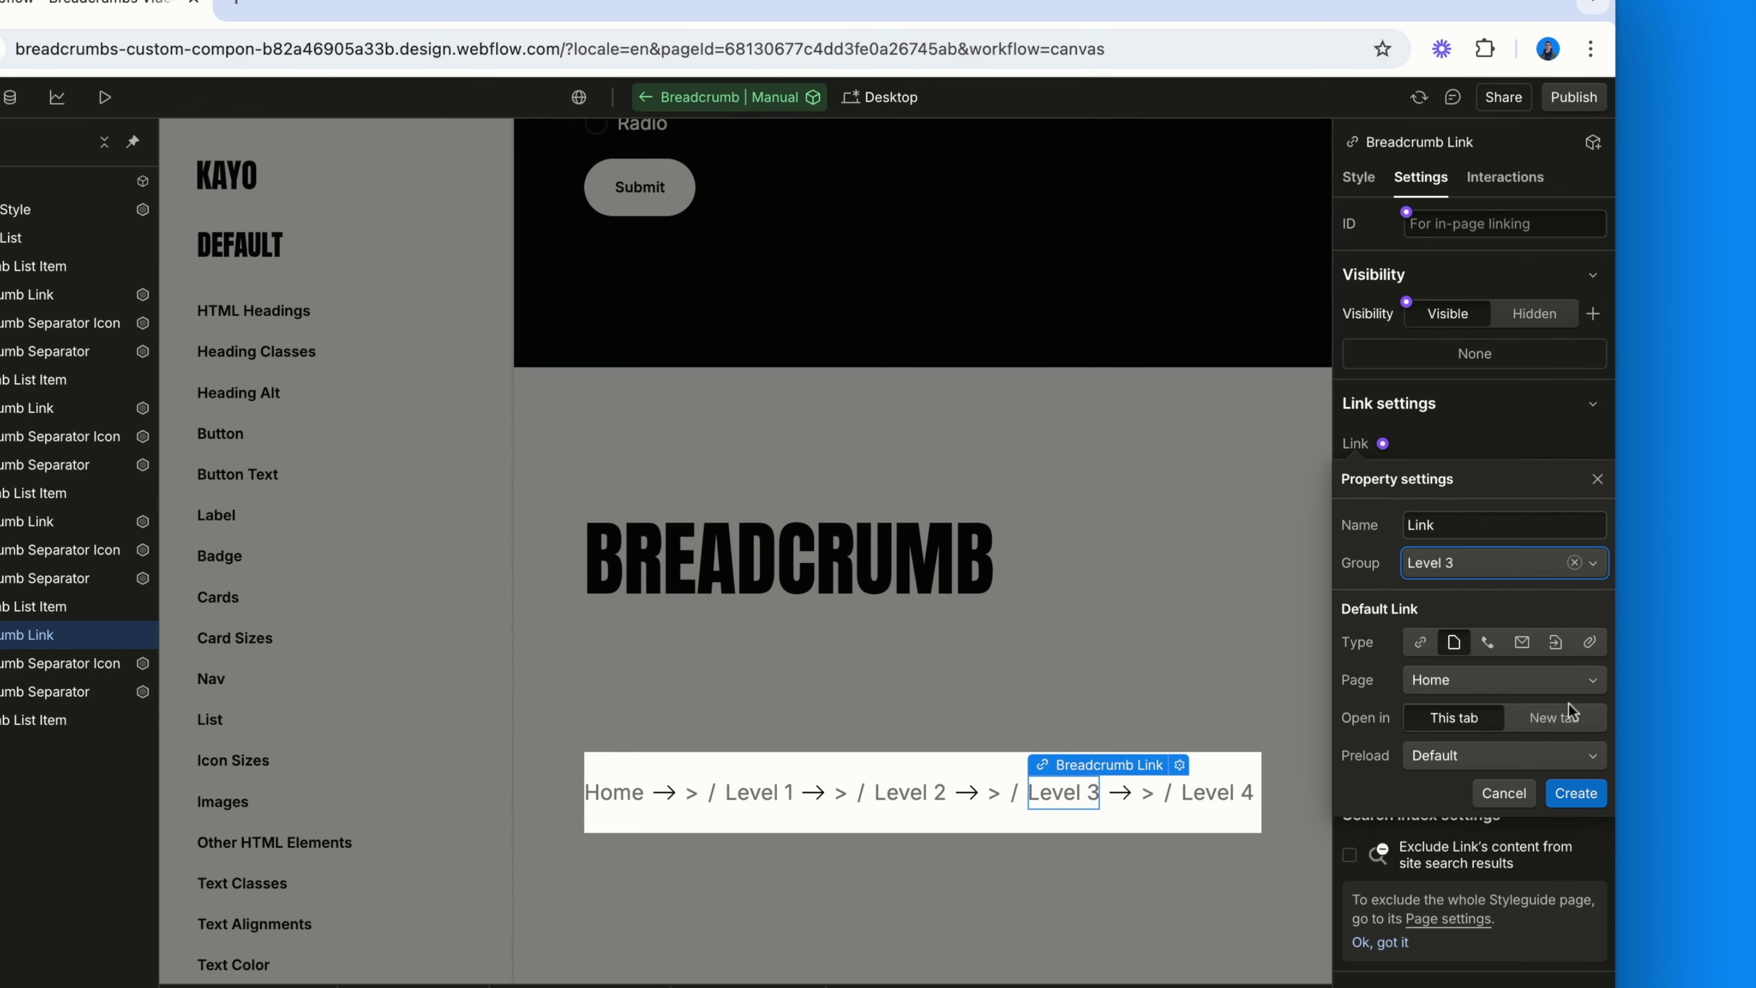
{"action": "left_click", "coordinate": [1576, 793]}
- Create and connect a Text property for the Level 3 breadcrumb link, in the Level 3 group
{"action": "left_click", "coordinate": [1406, 474]}
{"action": "left_click", "coordinate": [1410, 524]}
{"action": "left_click", "coordinate": [1458, 609]}
{"action": "left_click", "coordinate": [1452, 812]}
{"action": "left_click", "coordinate": [1576, 812]}
- Create and connect a Link property for the Level 4 breadcrumb link, in a new property group called Level 4
{"action": "left_click", "coordinate": [1217, 792]}
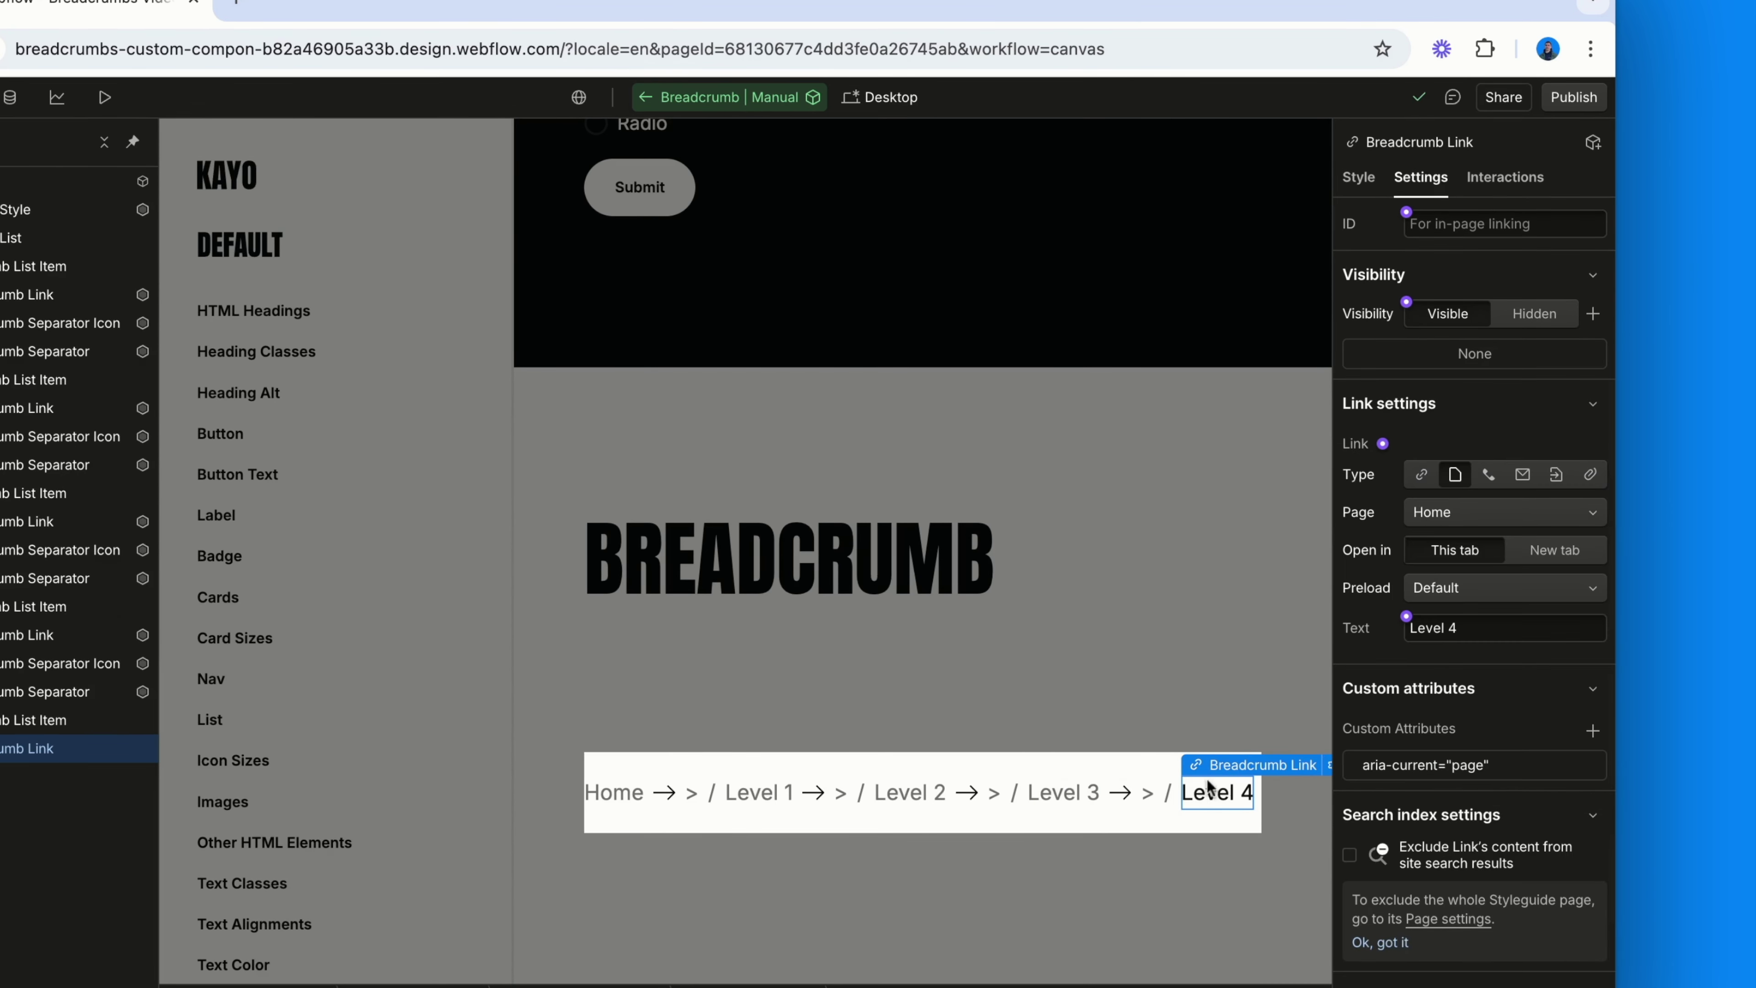
{"action": "left_click", "coordinate": [1383, 444]}
{"action": "left_click", "coordinate": [1493, 563]}
{"action": "type", "text": "Level 4"}
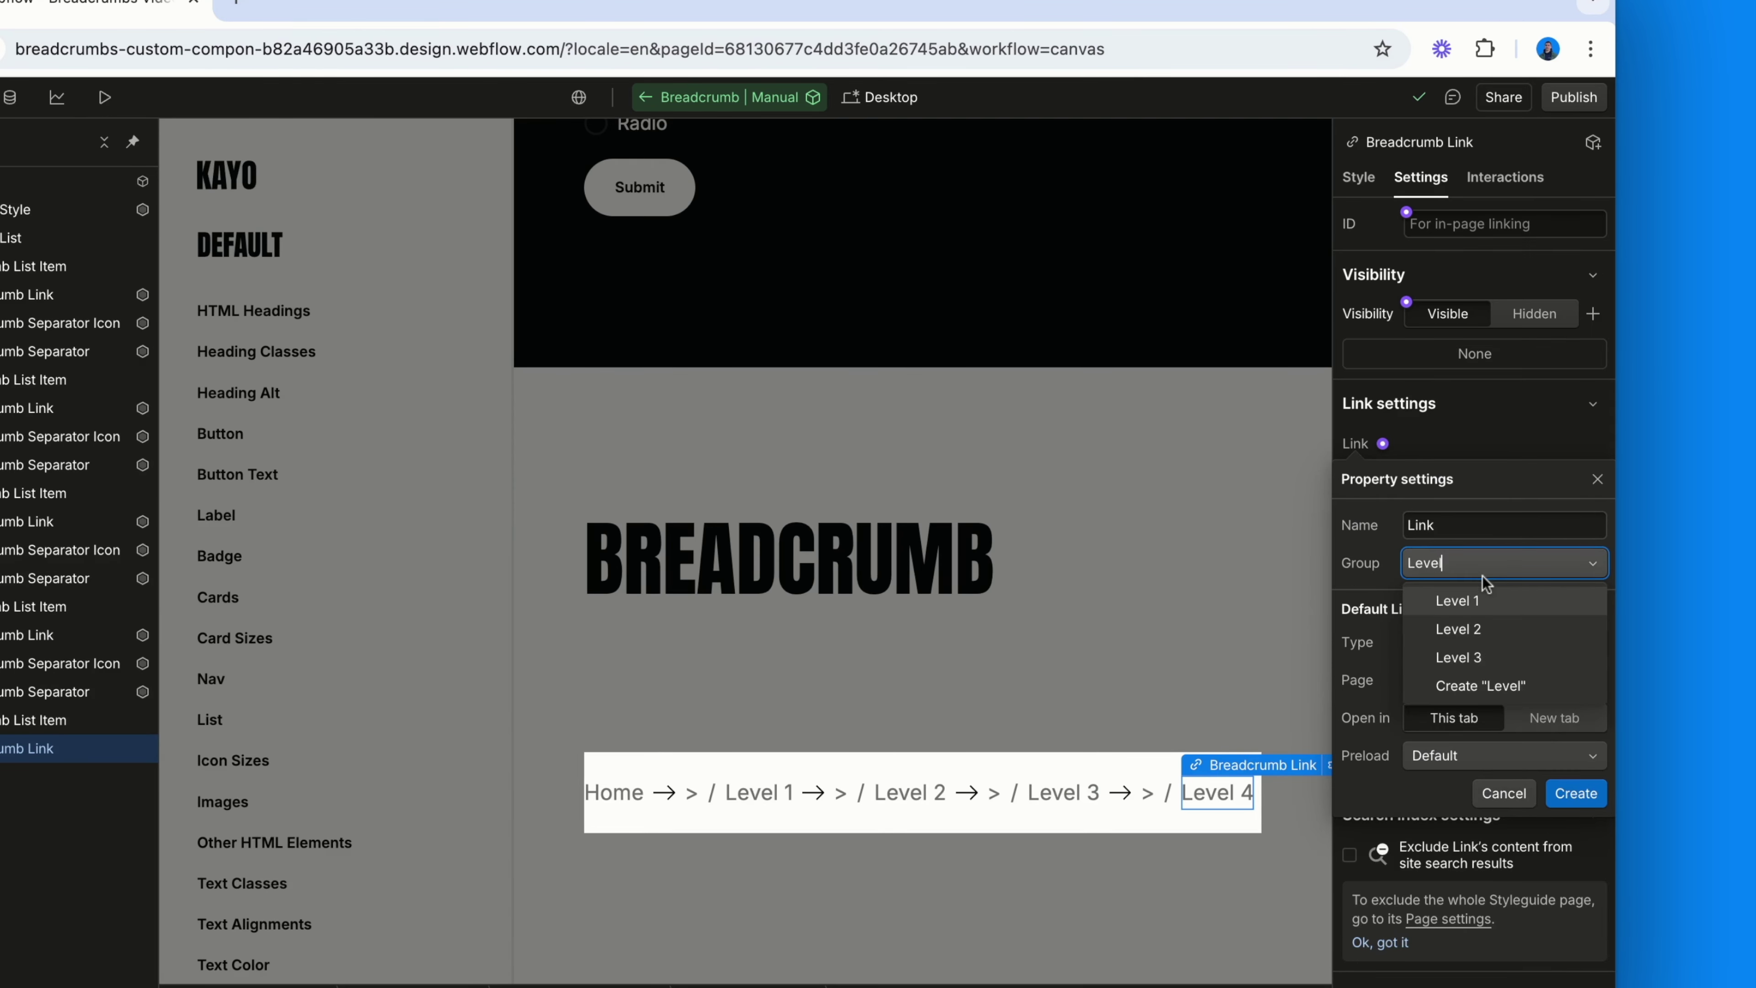
{"action": "key", "text": "Return"}
{"action": "left_click", "coordinate": [1569, 793]}
- Create and connect a Text property for the Level 4 breadcrumb link, in the Level 4 group
{"action": "left_click", "coordinate": [1407, 475]}
{"action": "left_click", "coordinate": [1438, 510]}
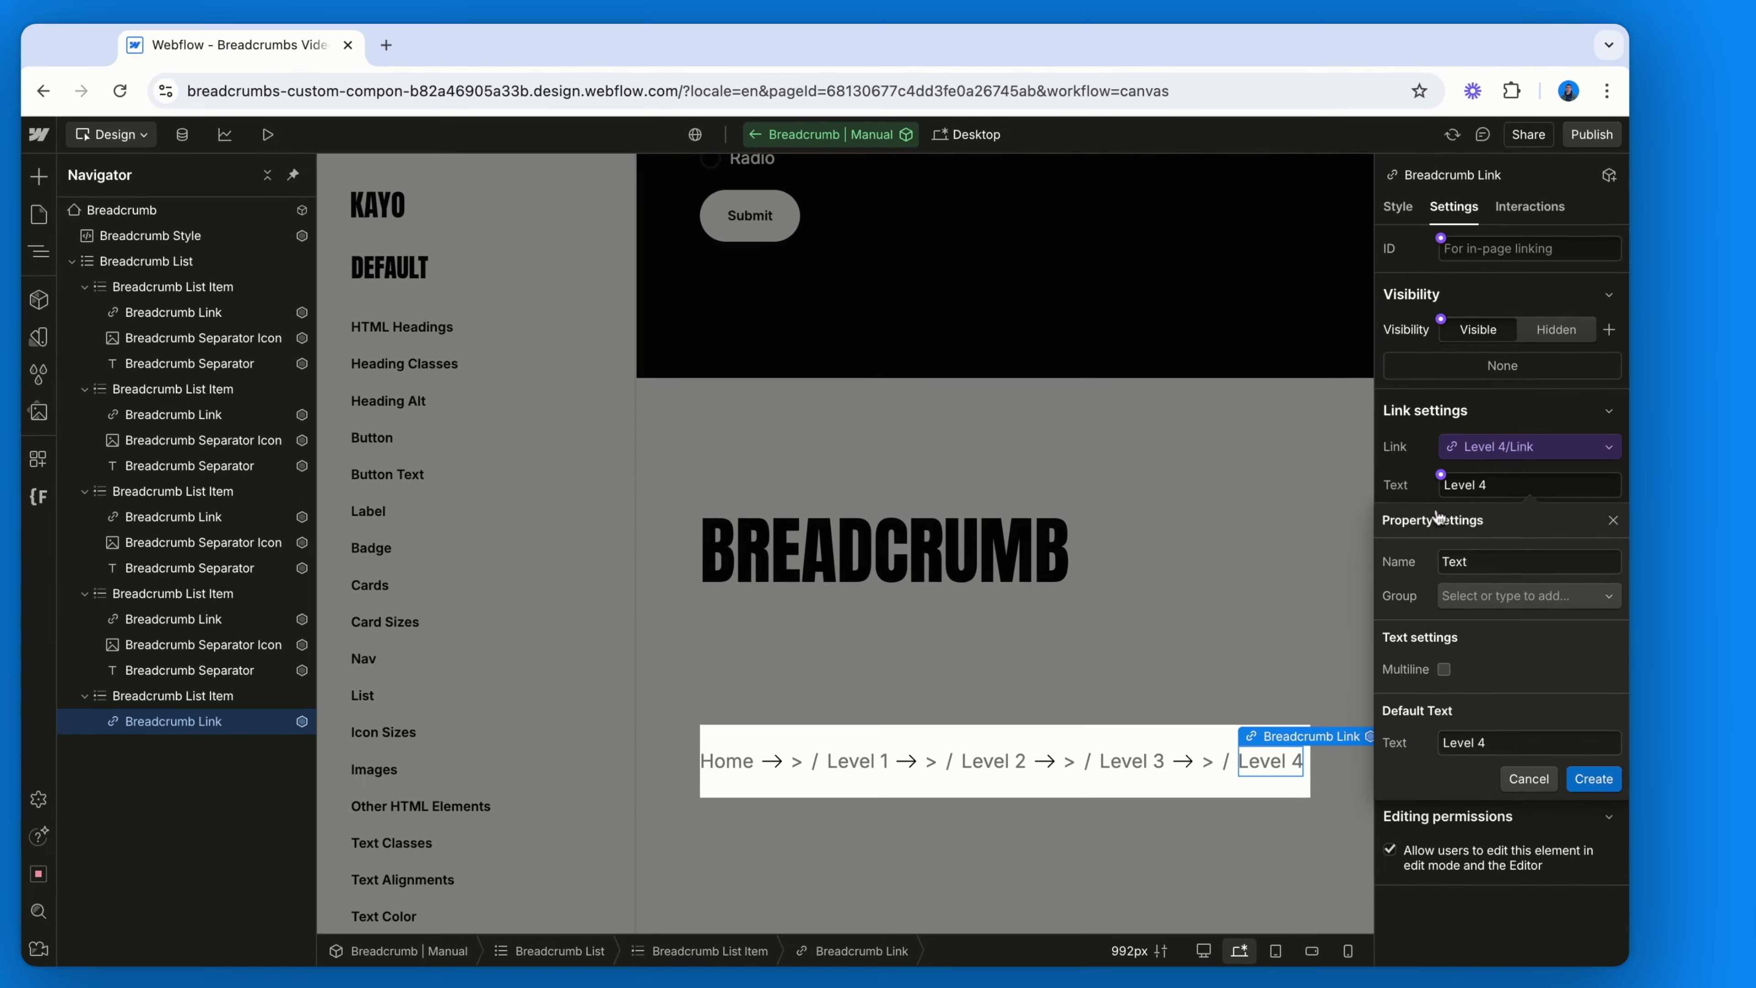
{"action": "left_click", "coordinate": [1463, 609]}
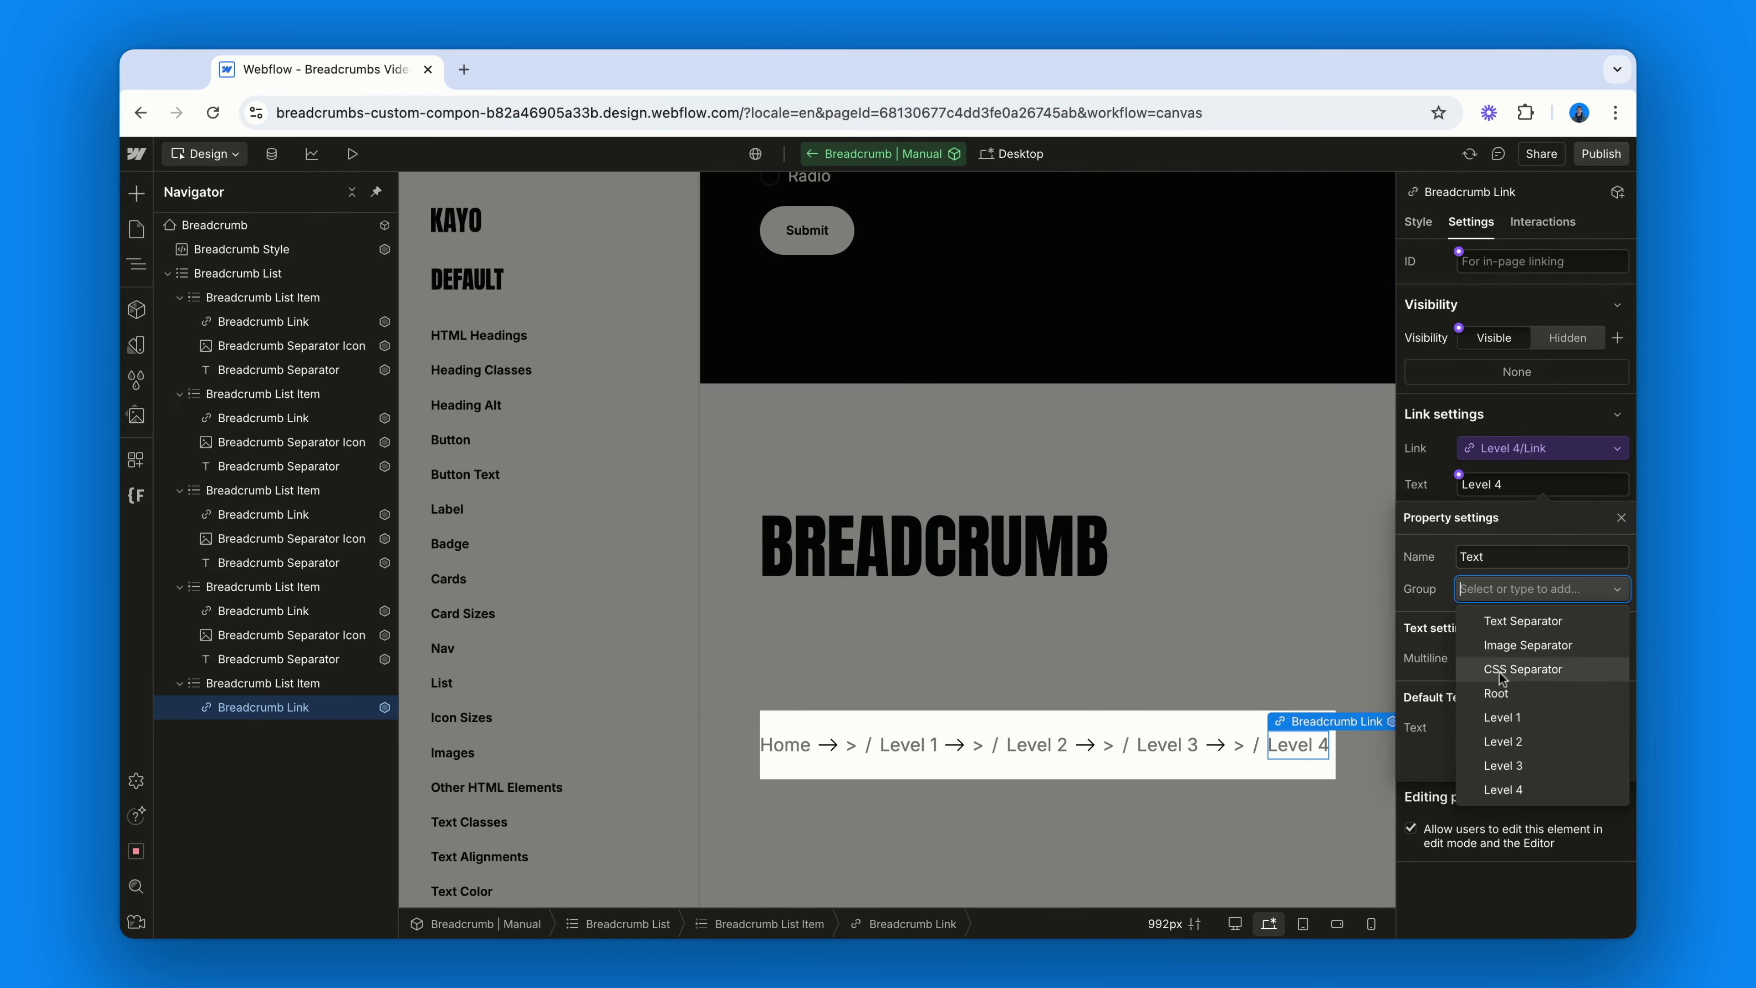
{"action": "left_click", "coordinate": [1503, 789]}
{"action": "left_click", "coordinate": [1599, 759]}
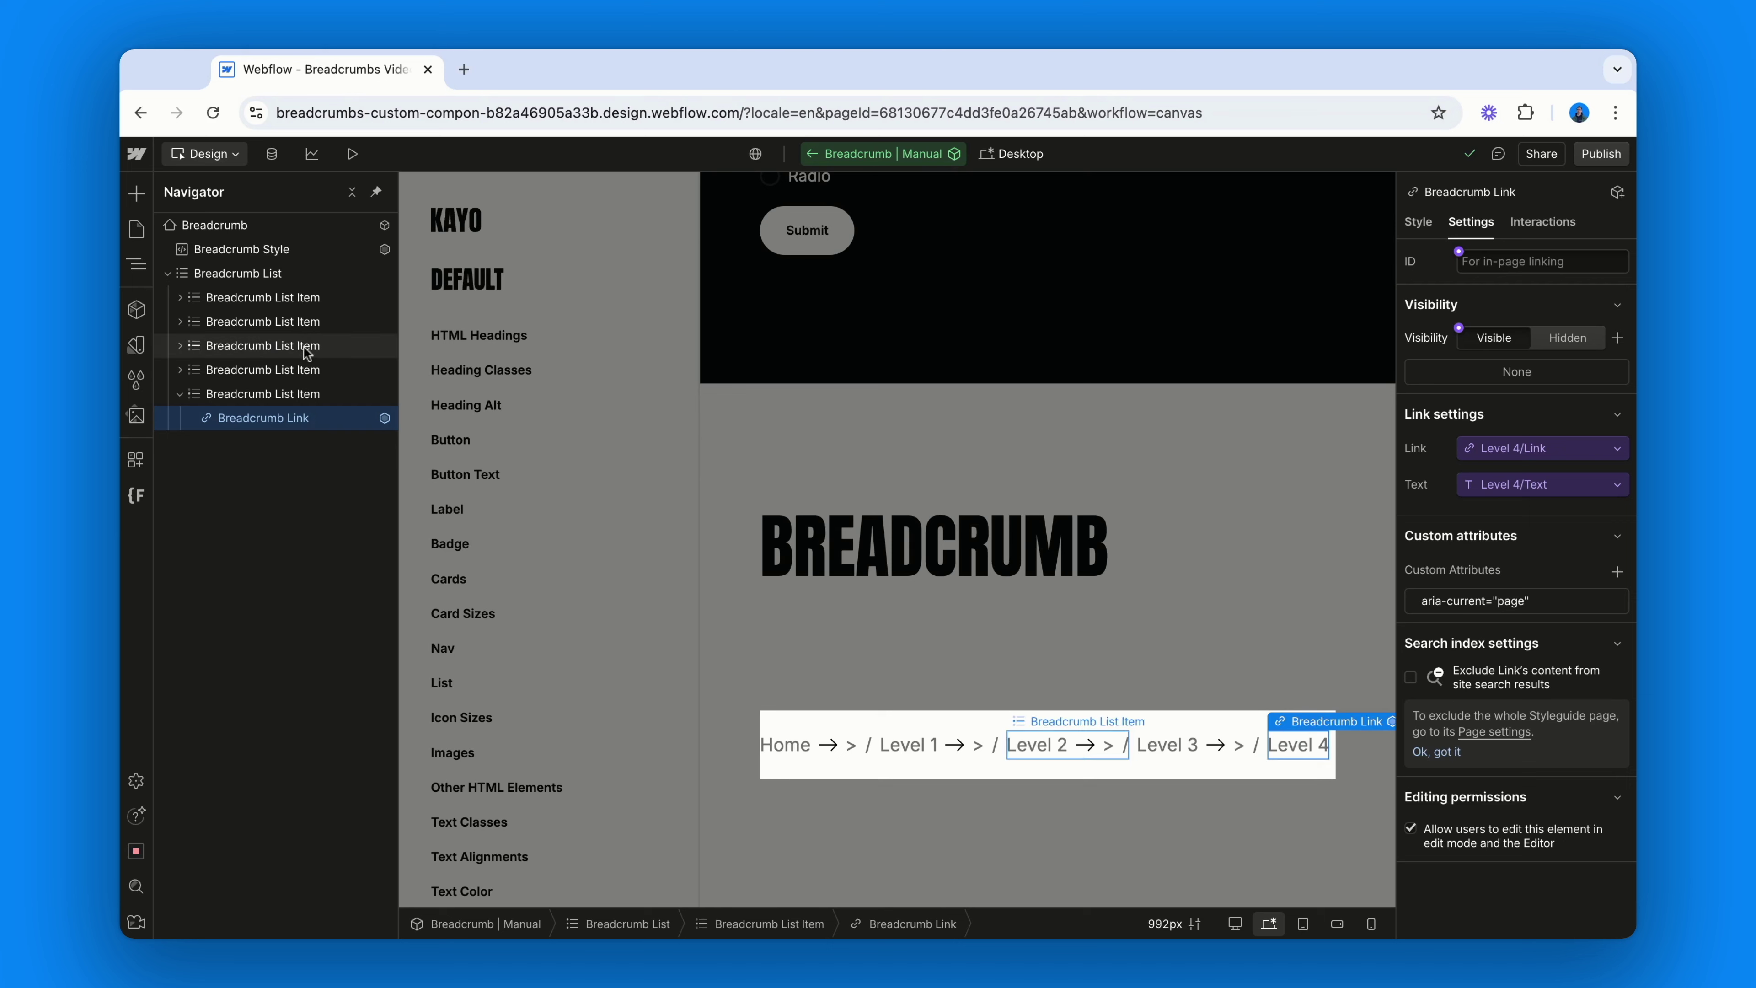
- Open the property connection options for the visibility of the Level 1 breadcrumb list item
{"action": "left_click", "coordinate": [308, 329]}
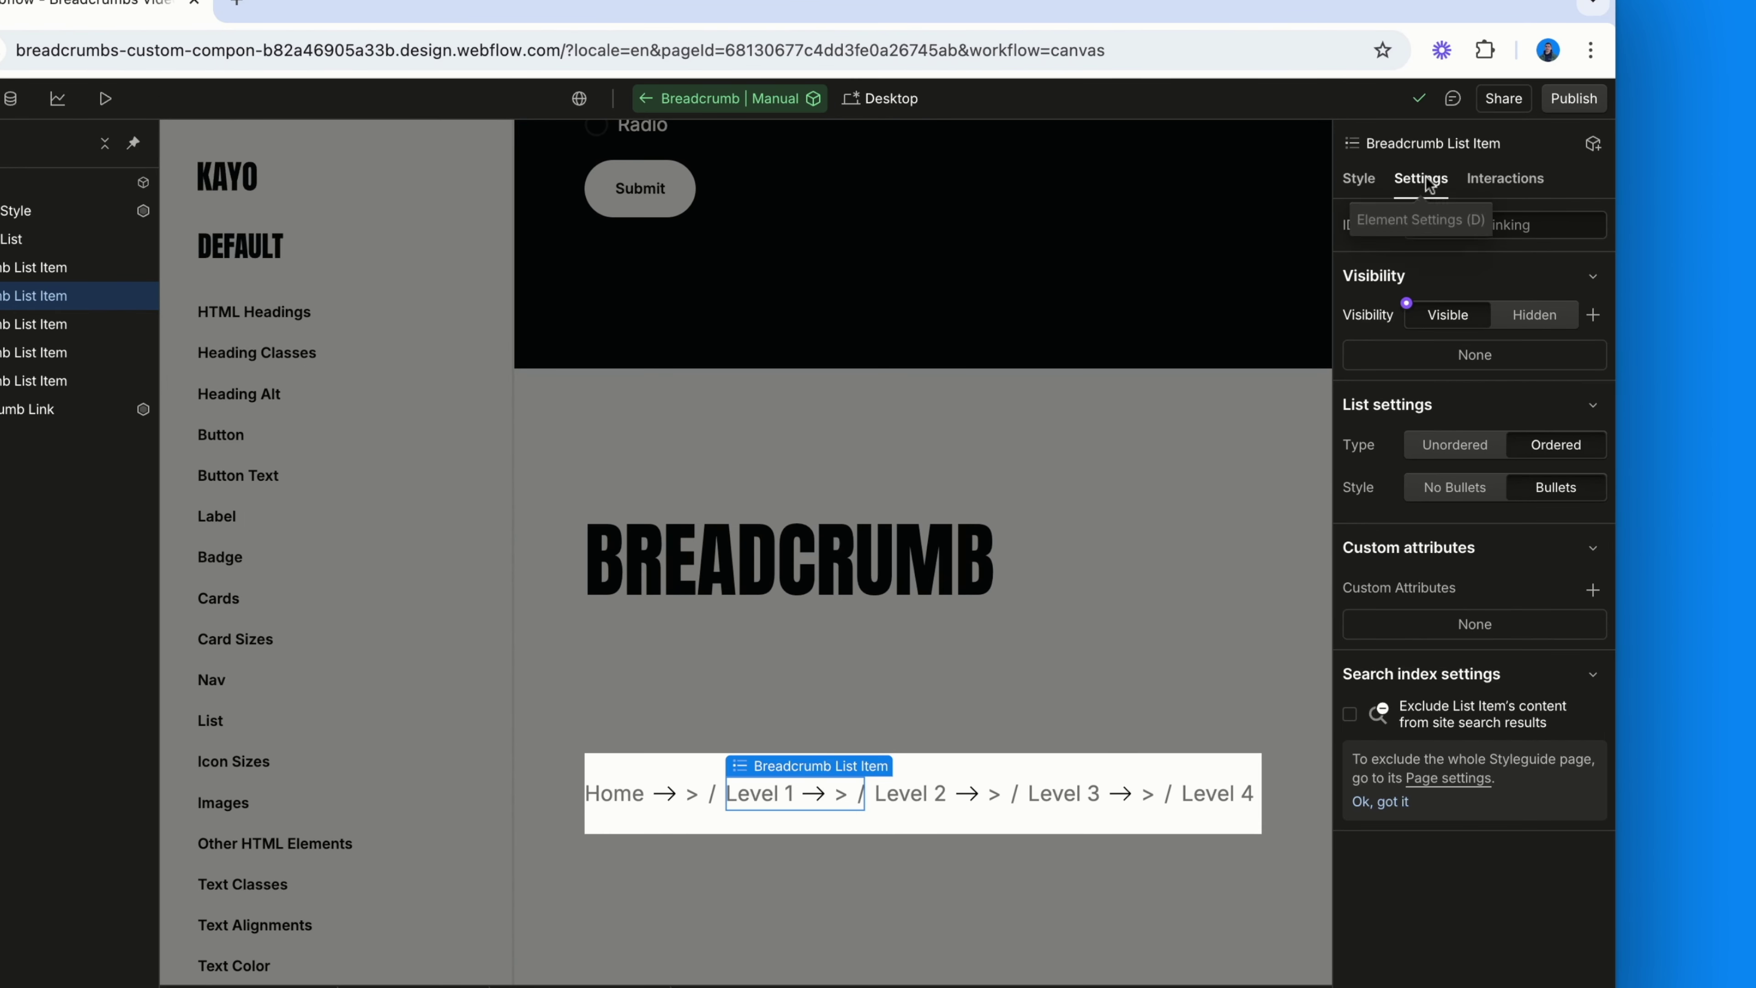
{"action": "left_click", "coordinate": [1407, 305]}
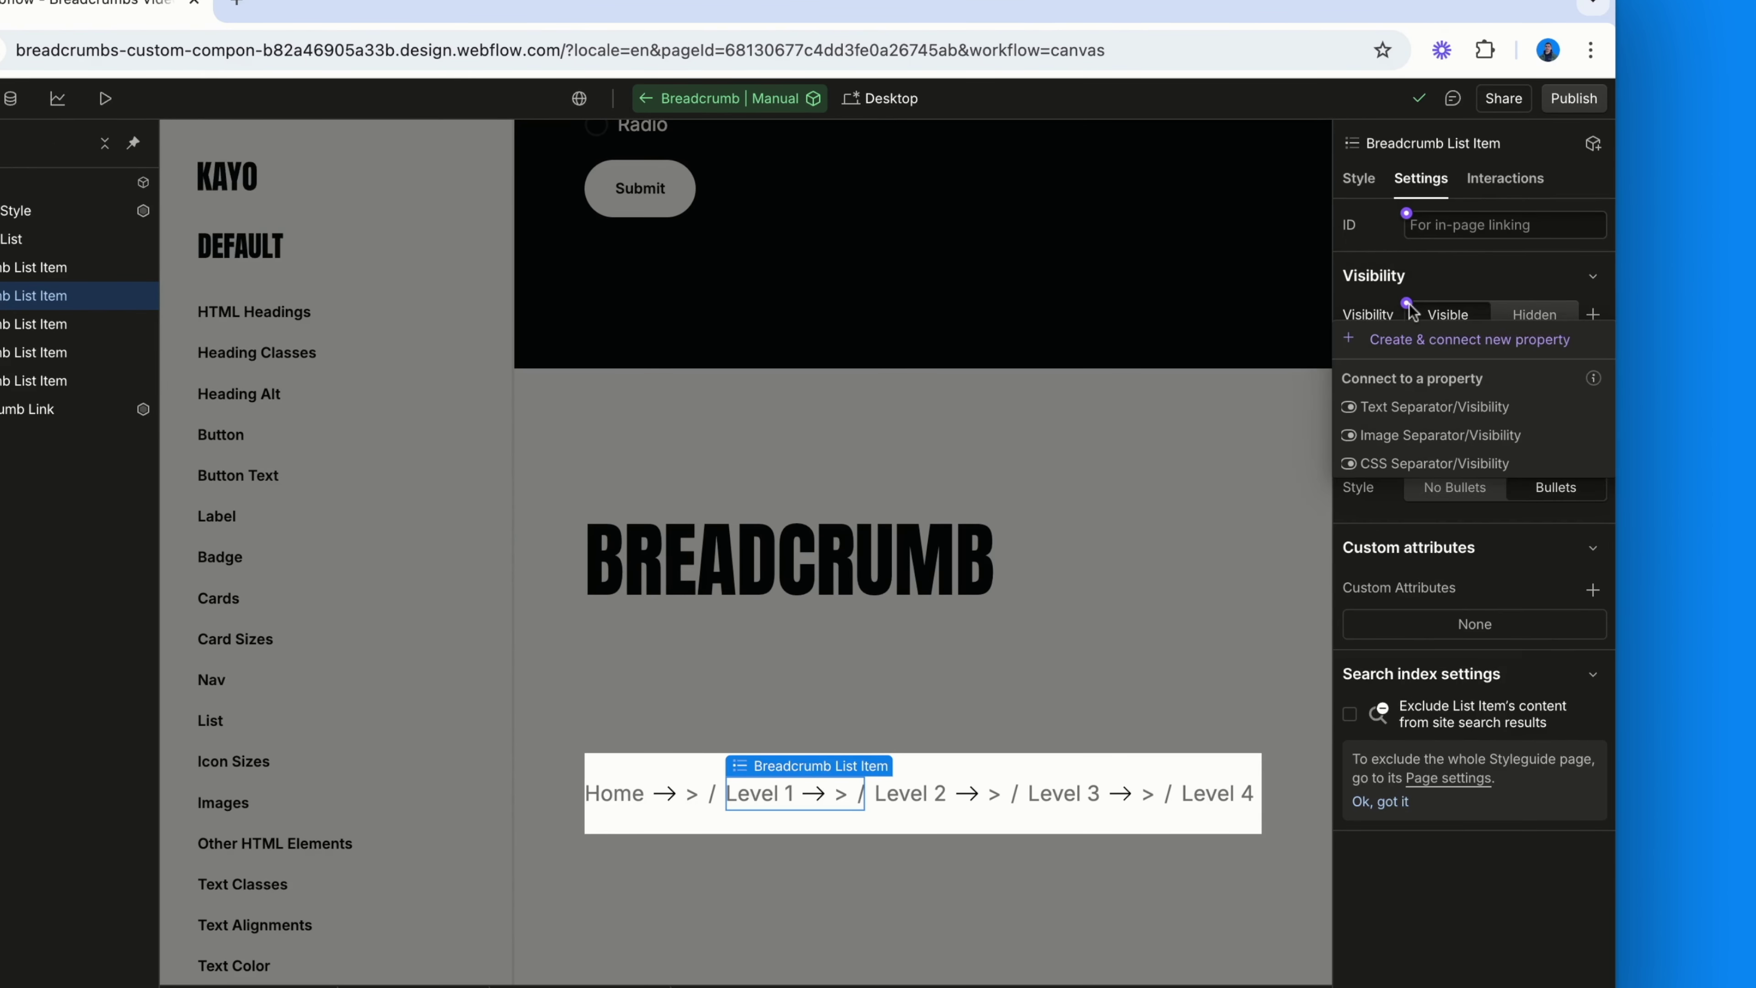
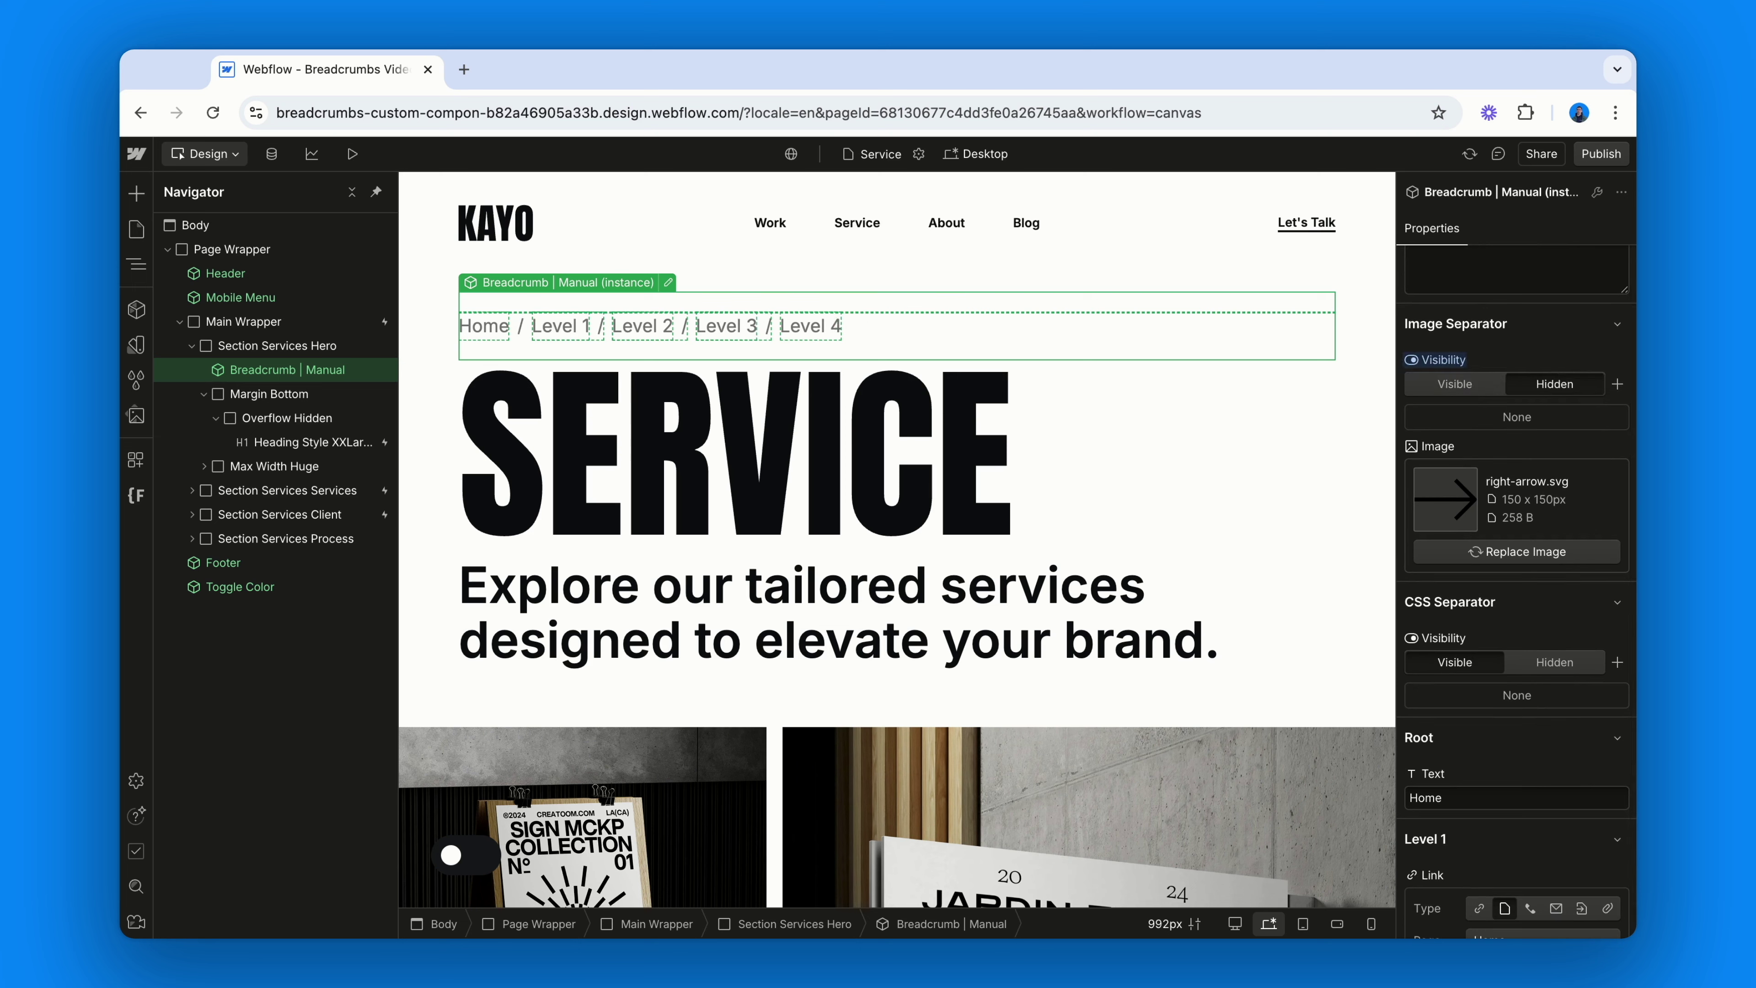
- Set the Level 1, Level 2 and Level 3 visibility to Hidden on the Service page's breadcrumb instance
{"action": "scroll", "coordinate": [1514, 595], "scroll_direction": "down", "scroll_amount": 8}
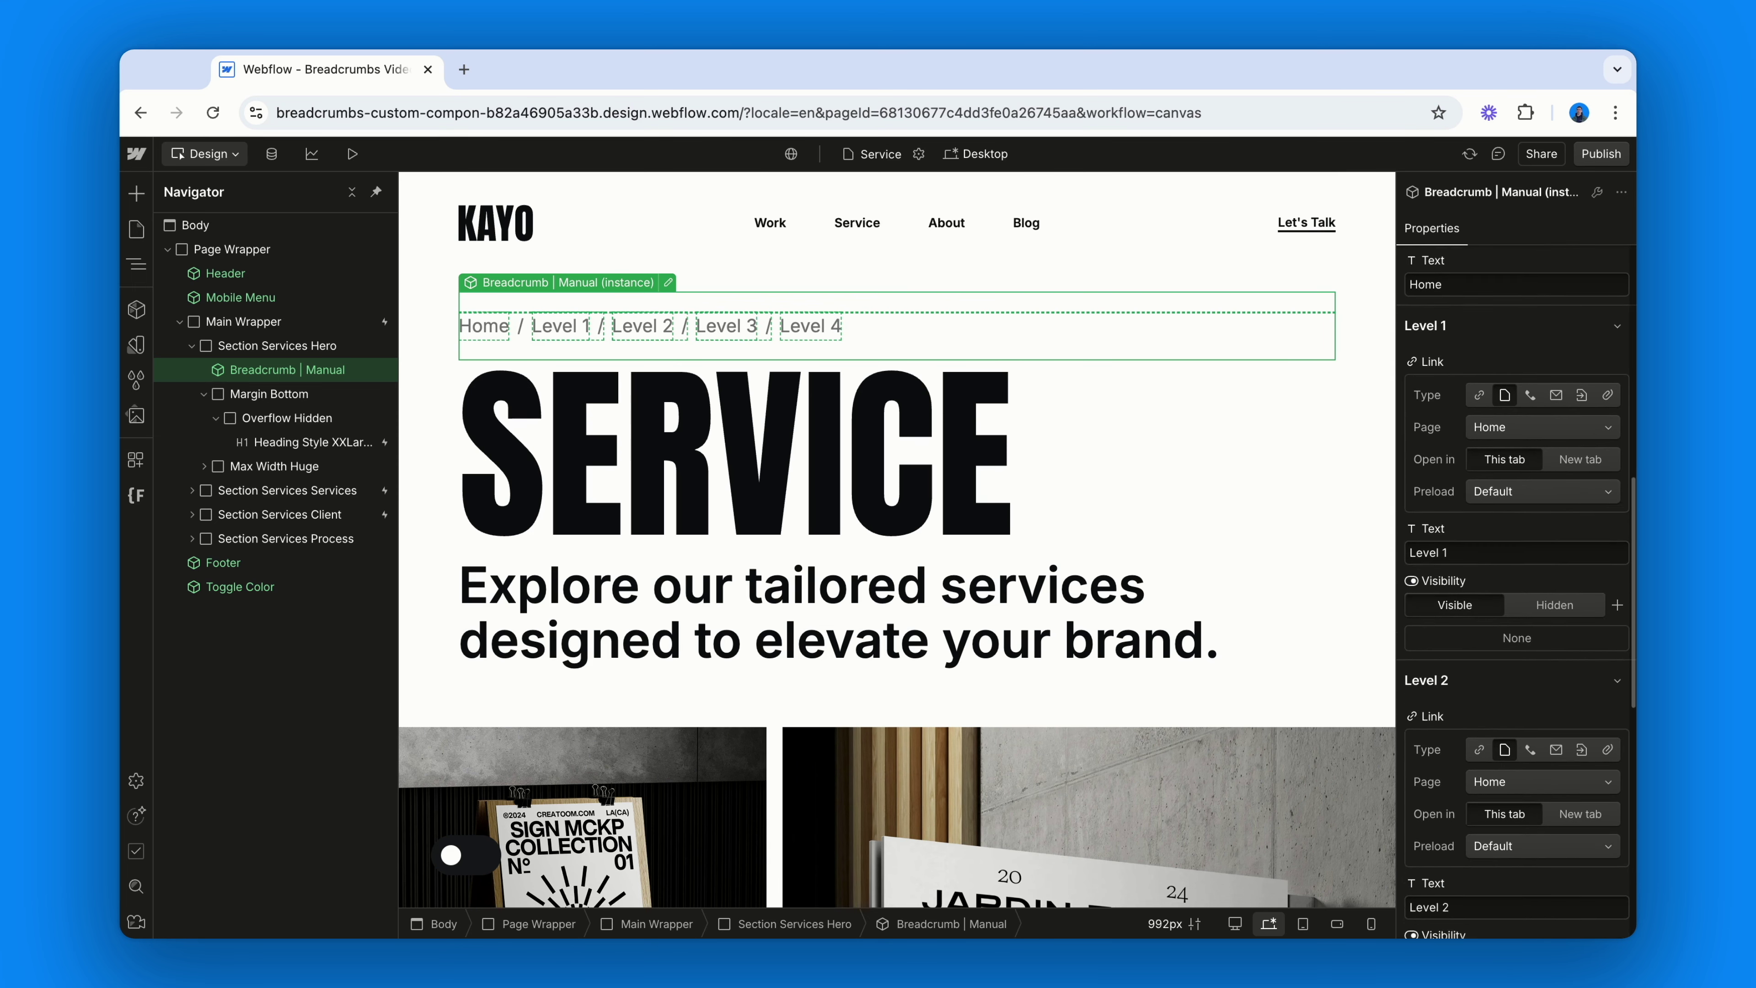
{"action": "scroll", "coordinate": [1514, 594], "scroll_direction": "up", "scroll_amount": 1}
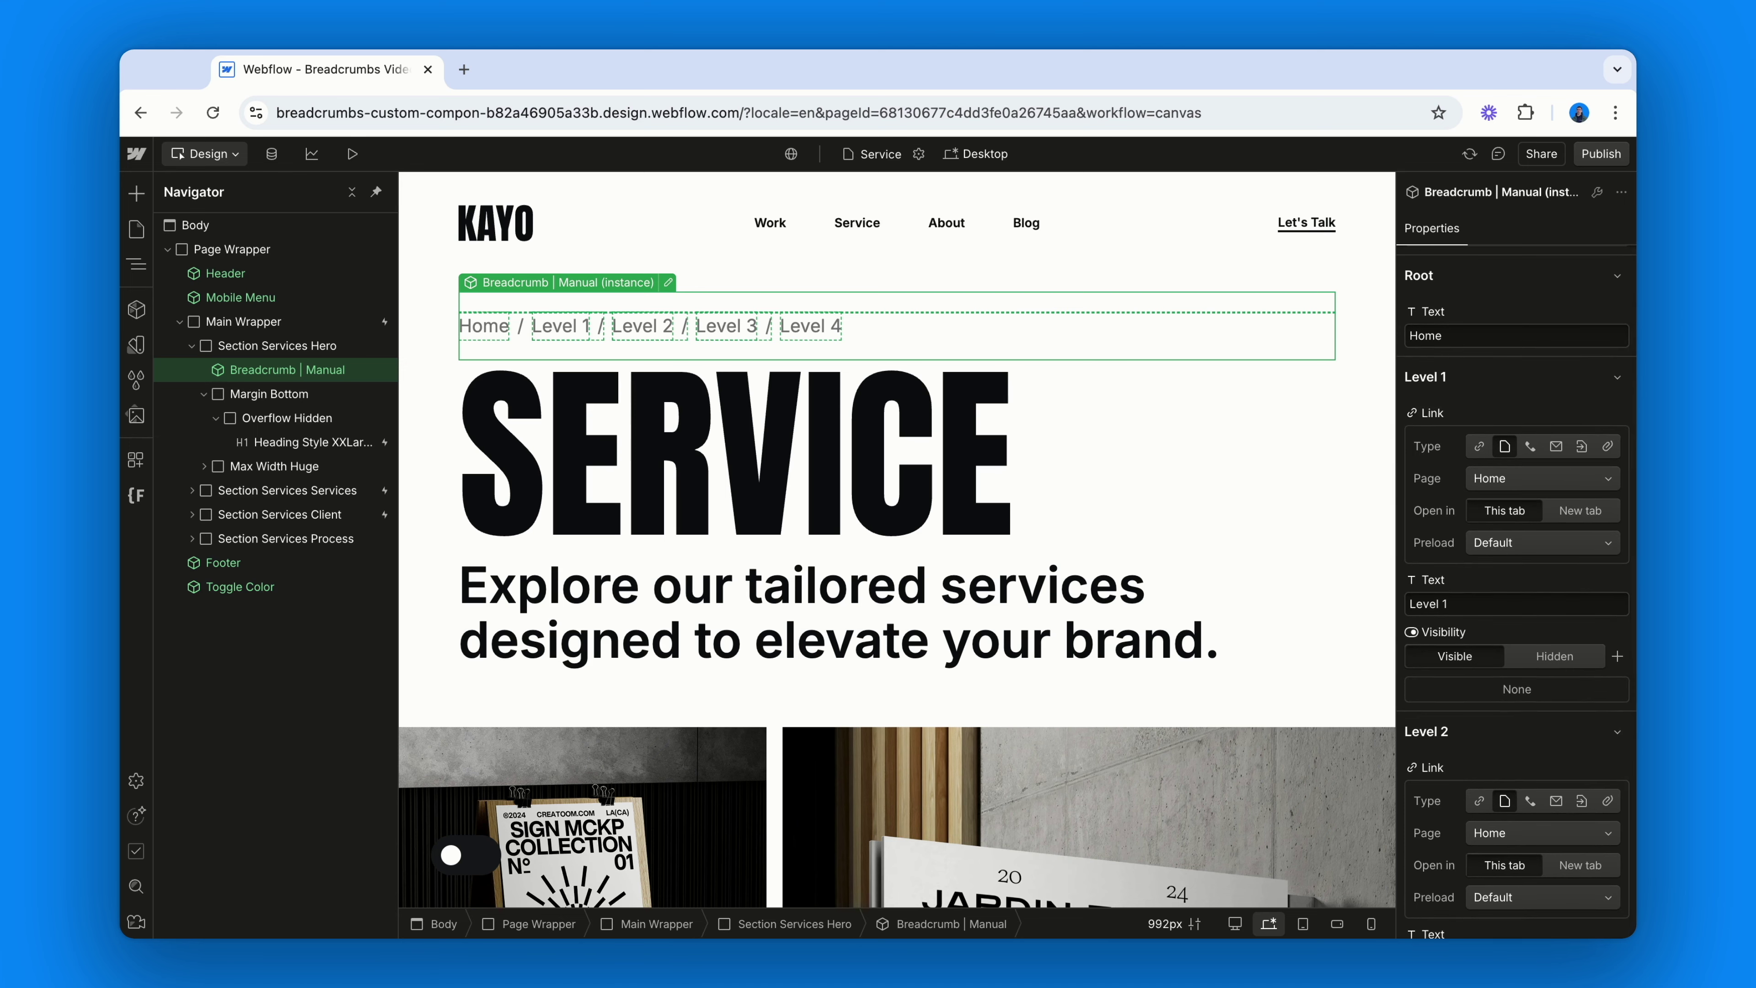
{"action": "scroll", "coordinate": [1514, 595], "scroll_direction": "down", "scroll_amount": 3}
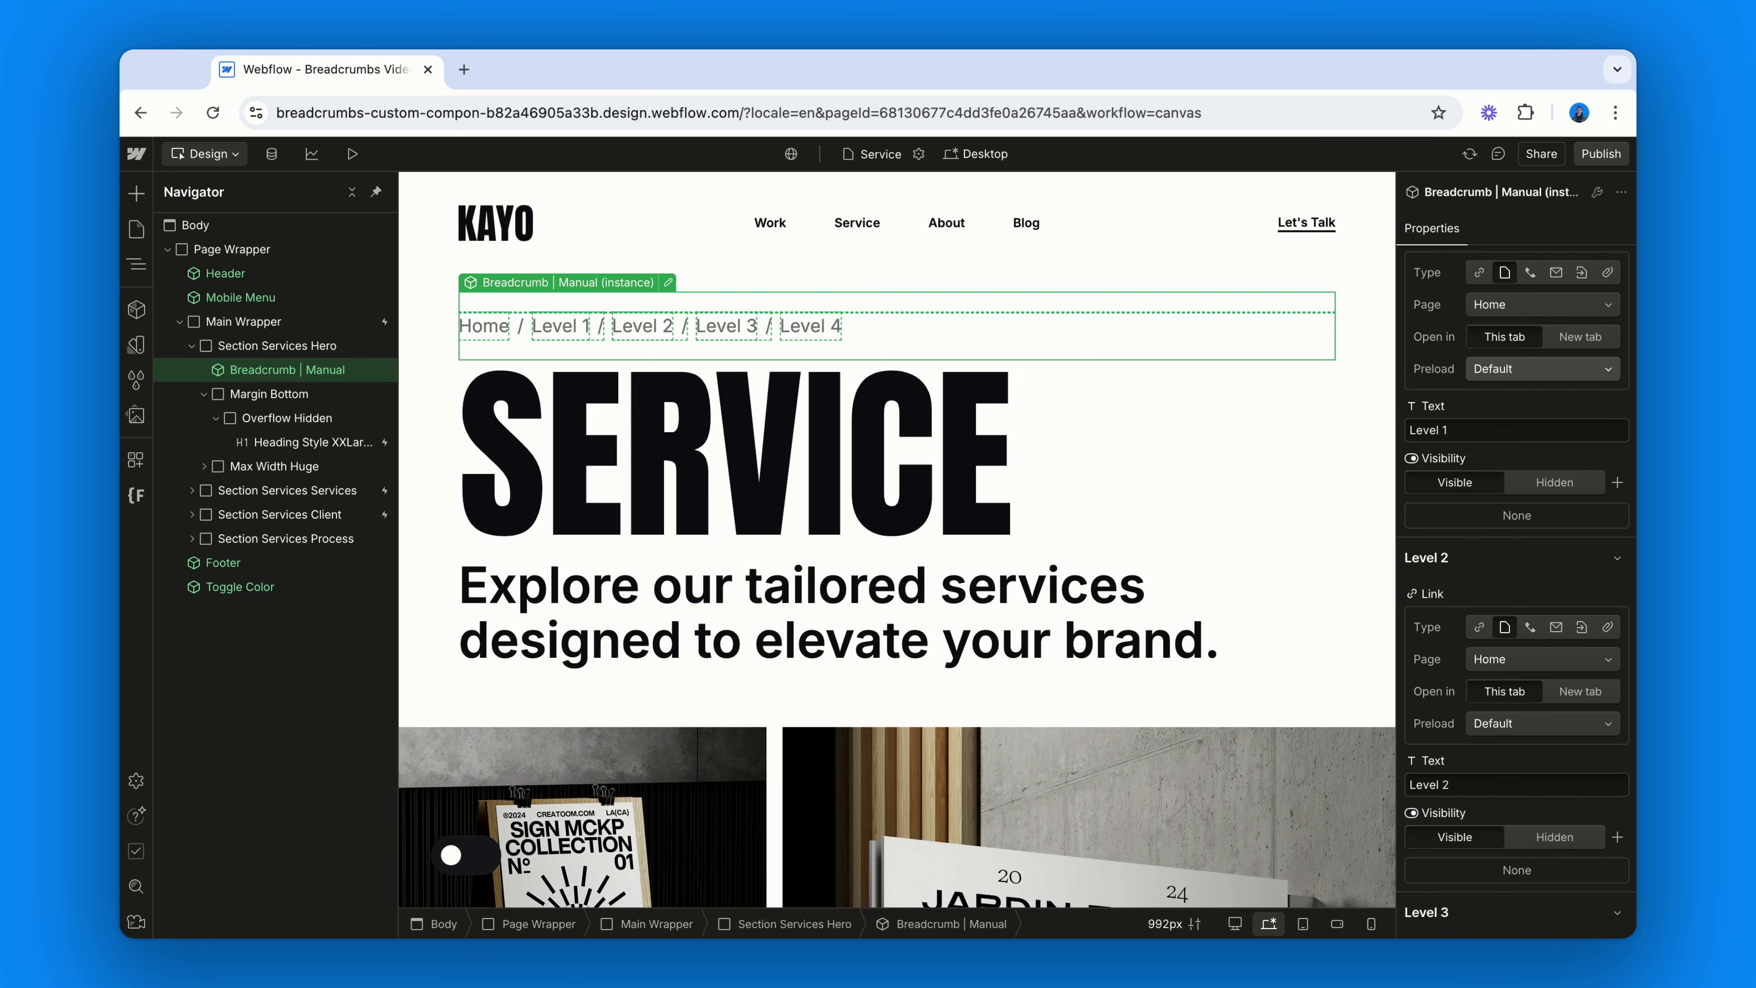
{"action": "scroll", "coordinate": [1555, 392], "scroll_direction": "down", "scroll_amount": 1}
{"action": "left_click", "coordinate": [1555, 423]}
{"action": "scroll", "coordinate": [1554, 485], "scroll_direction": "down", "scroll_amount": 3}
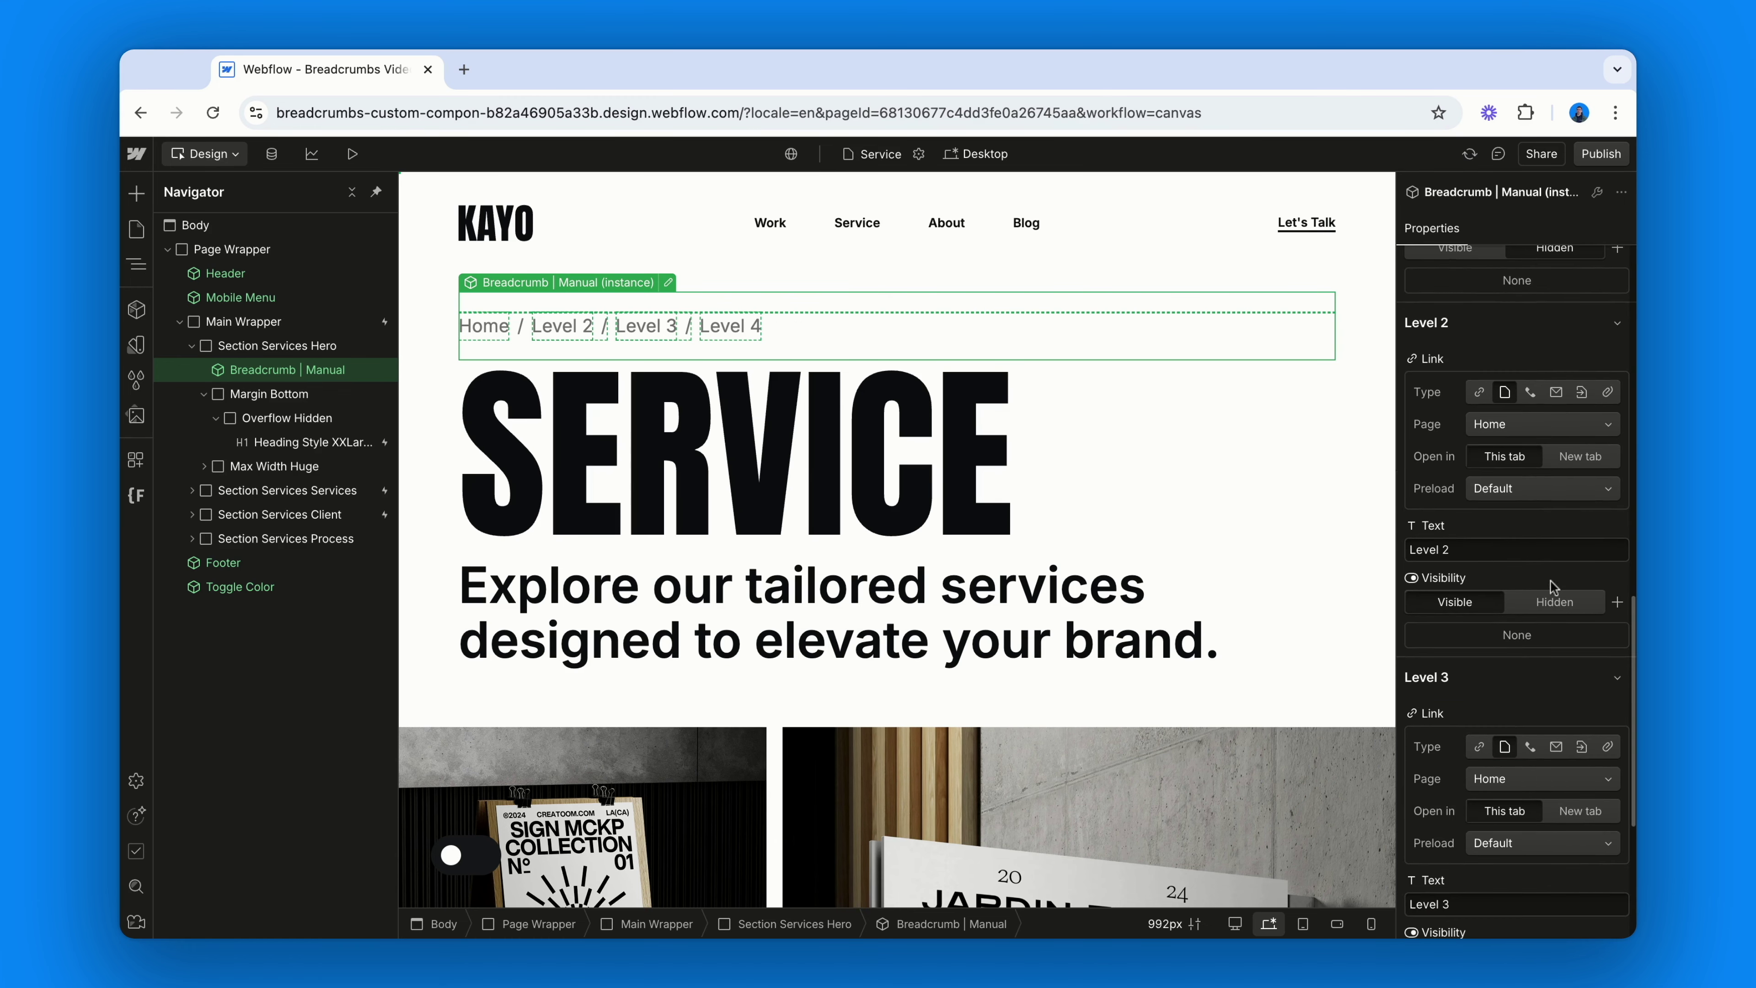
{"action": "left_click", "coordinate": [1555, 602]}
{"action": "scroll", "coordinate": [1557, 608], "scroll_direction": "down", "scroll_amount": 5}
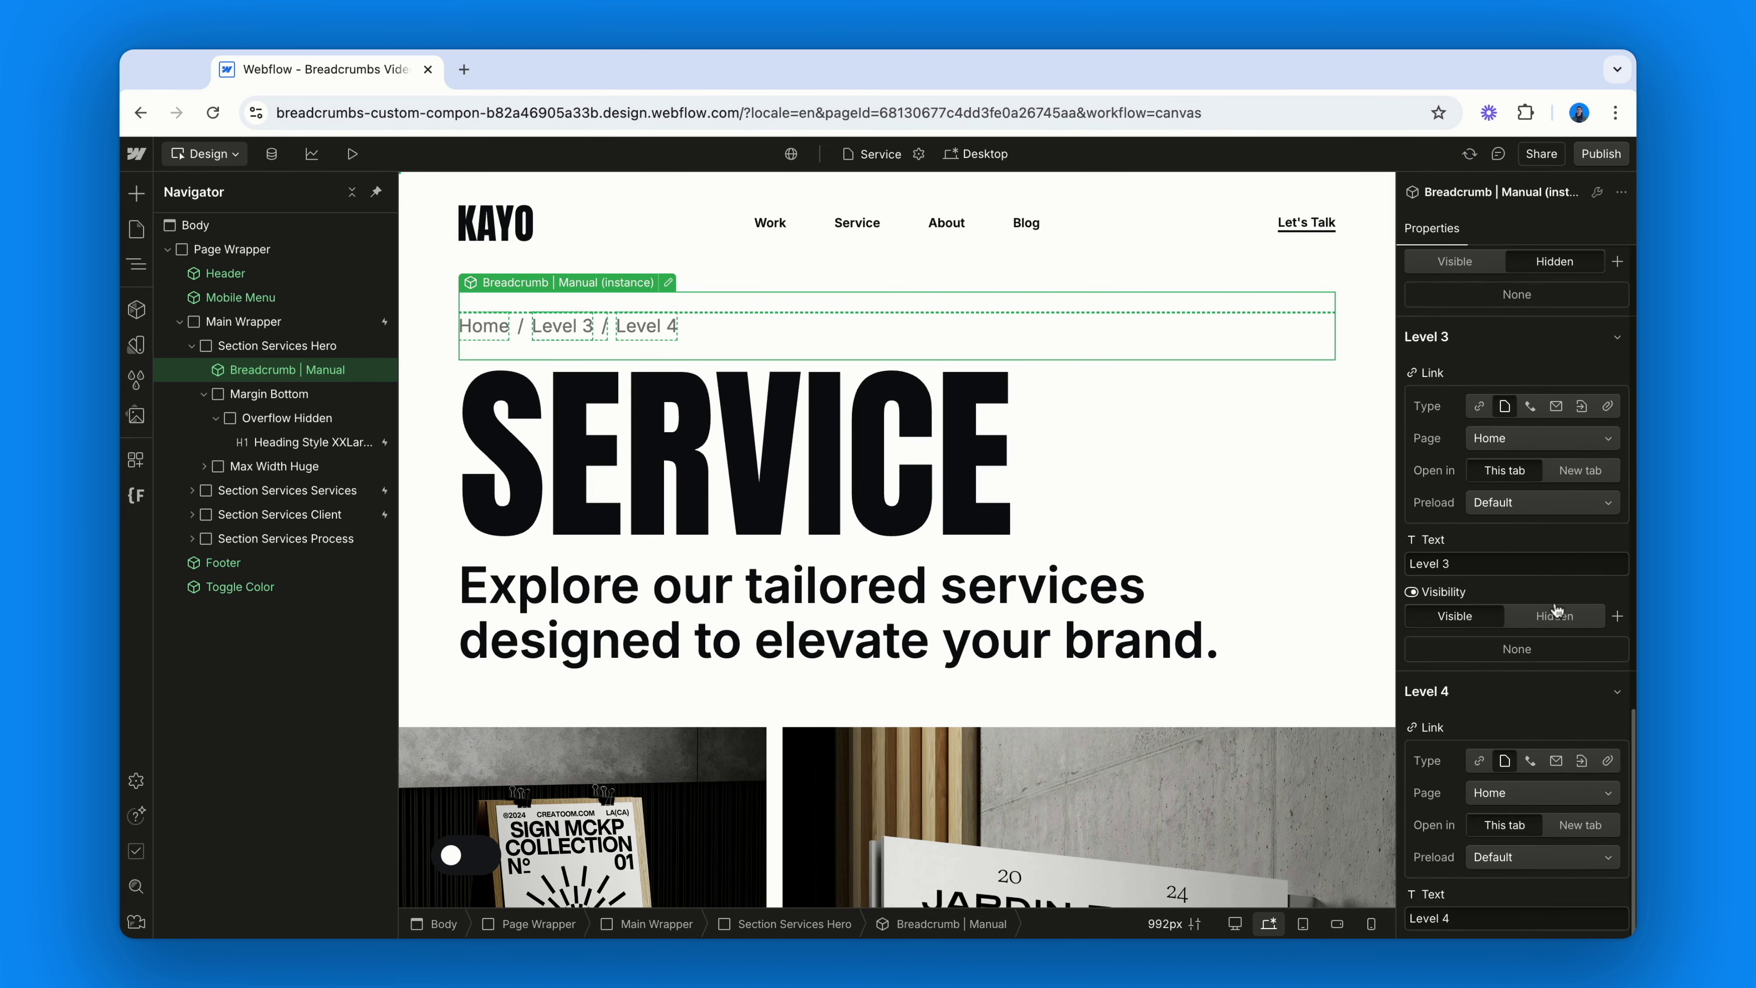
{"action": "left_click", "coordinate": [1556, 612]}
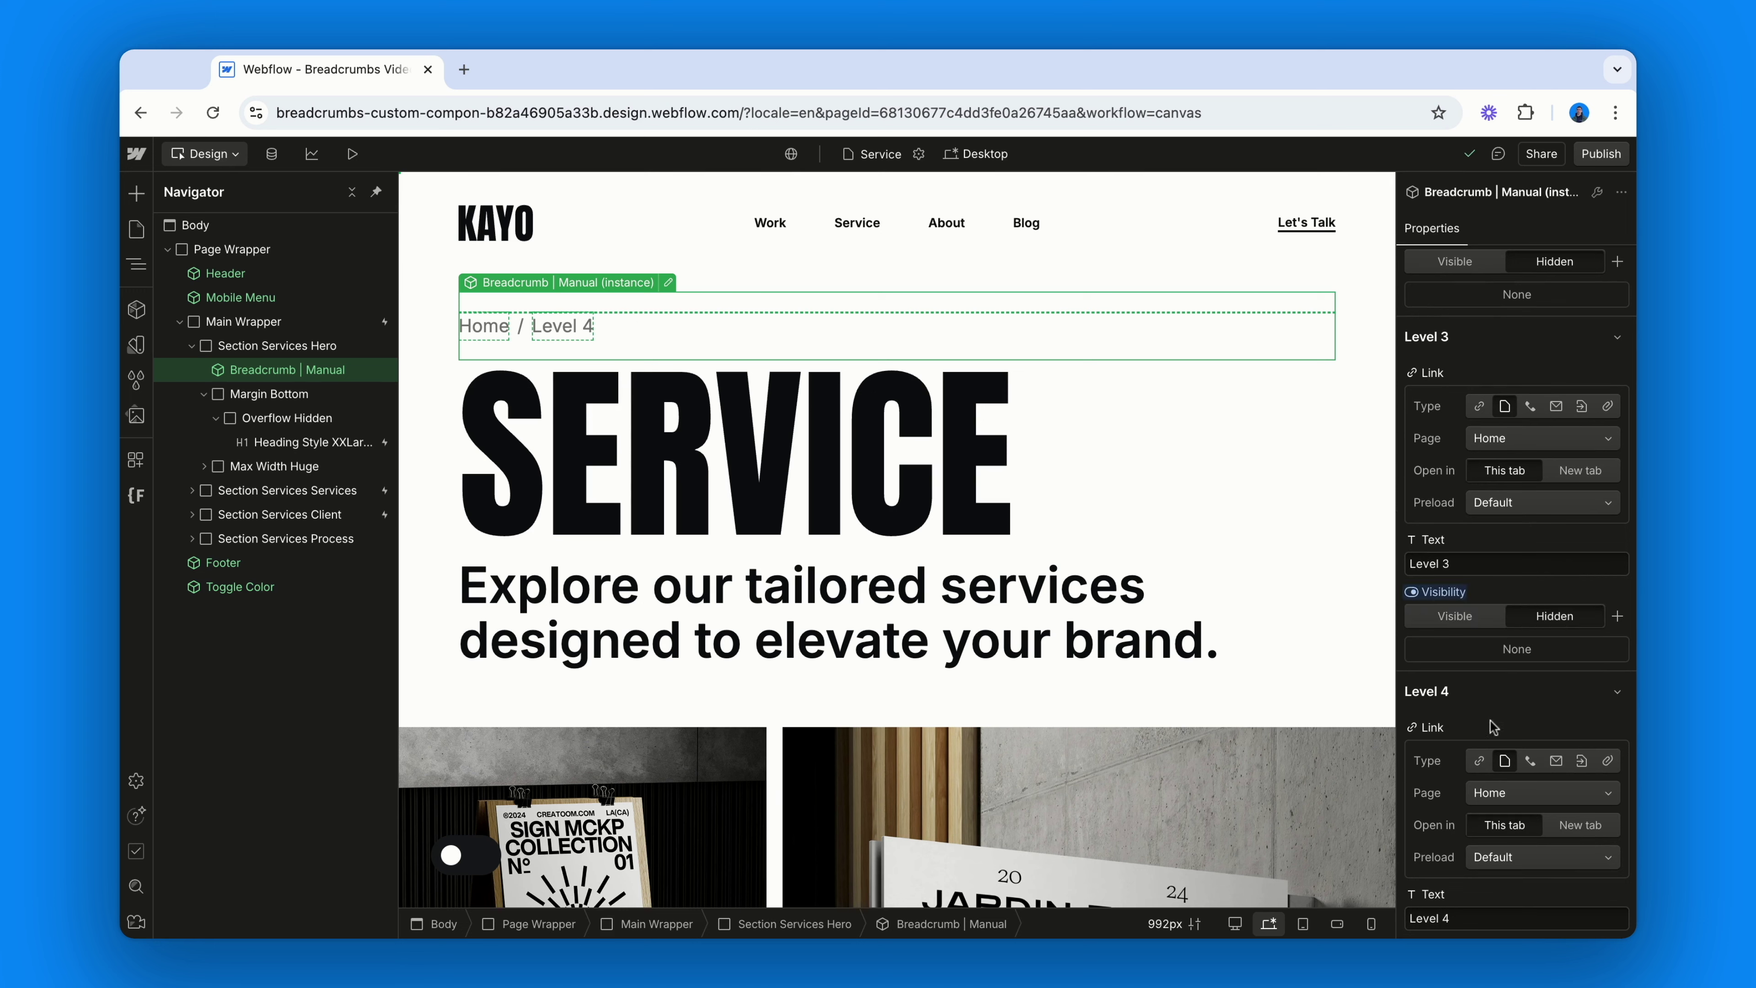
- Link the Level 4 breadcrumb to the Service page and set its text to Service
{"action": "left_click", "coordinate": [1491, 792]}
{"action": "left_click", "coordinate": [1490, 680]}
{"action": "left_click", "coordinate": [1456, 916]}
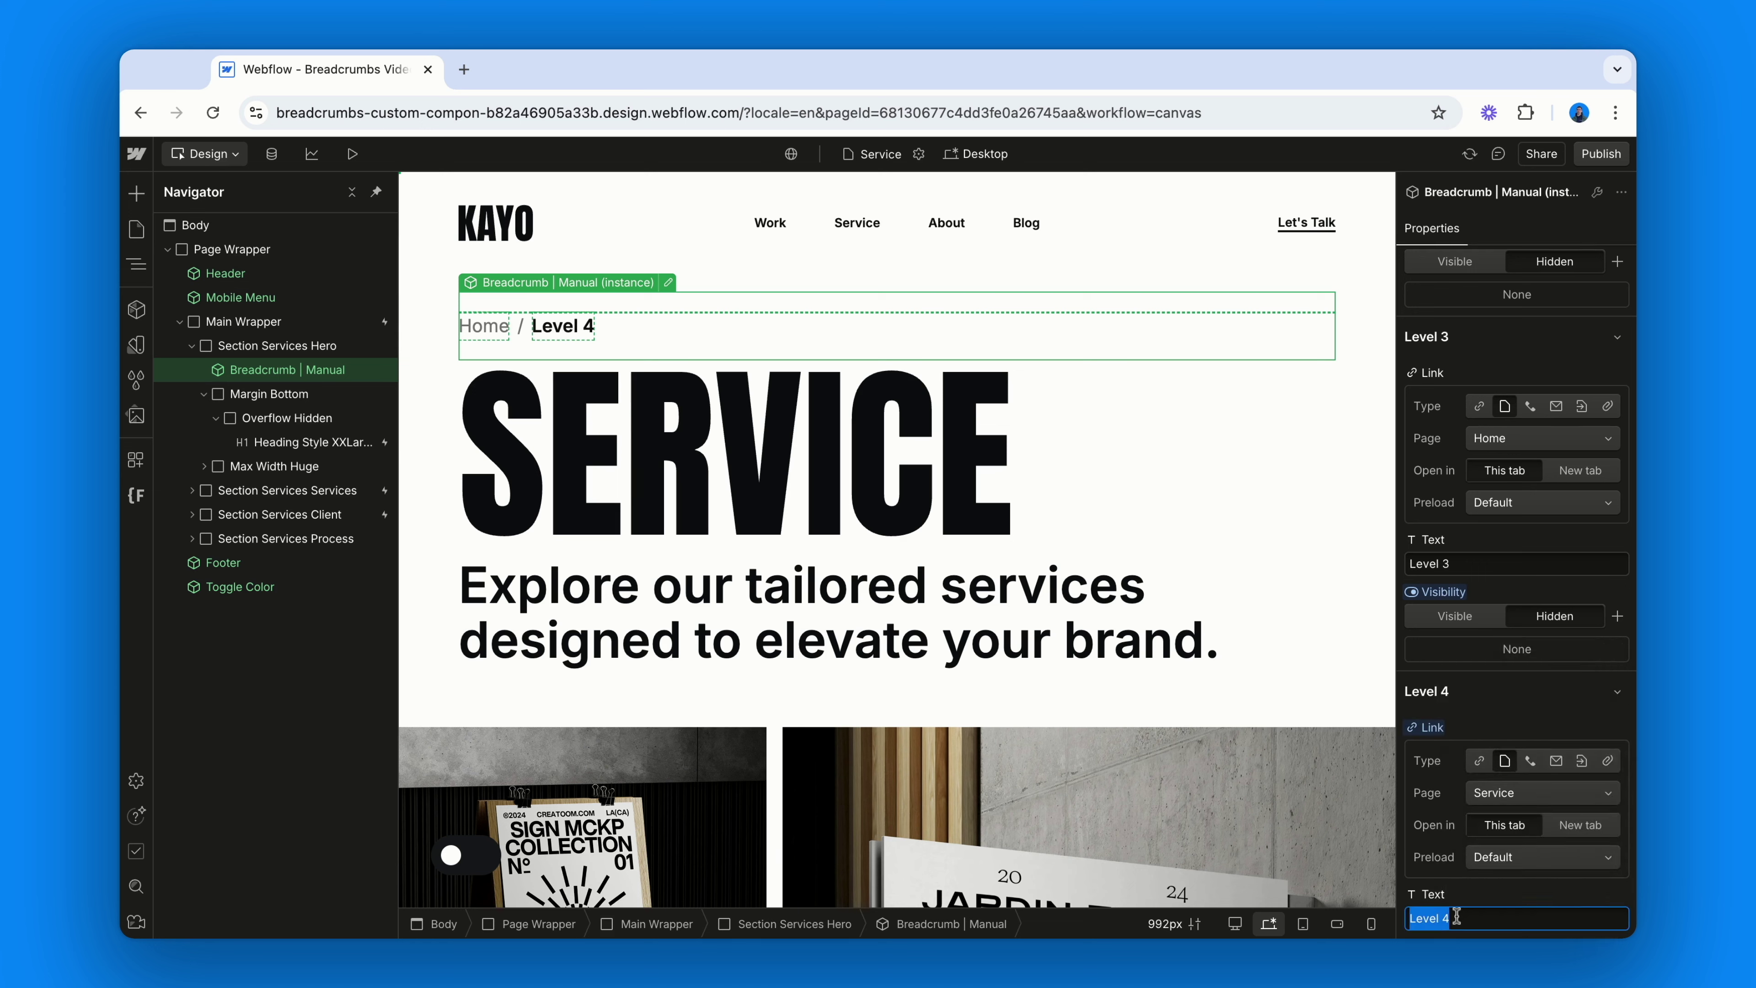
{"action": "type", "text": "Service"}
{"action": "key", "text": "Return"}
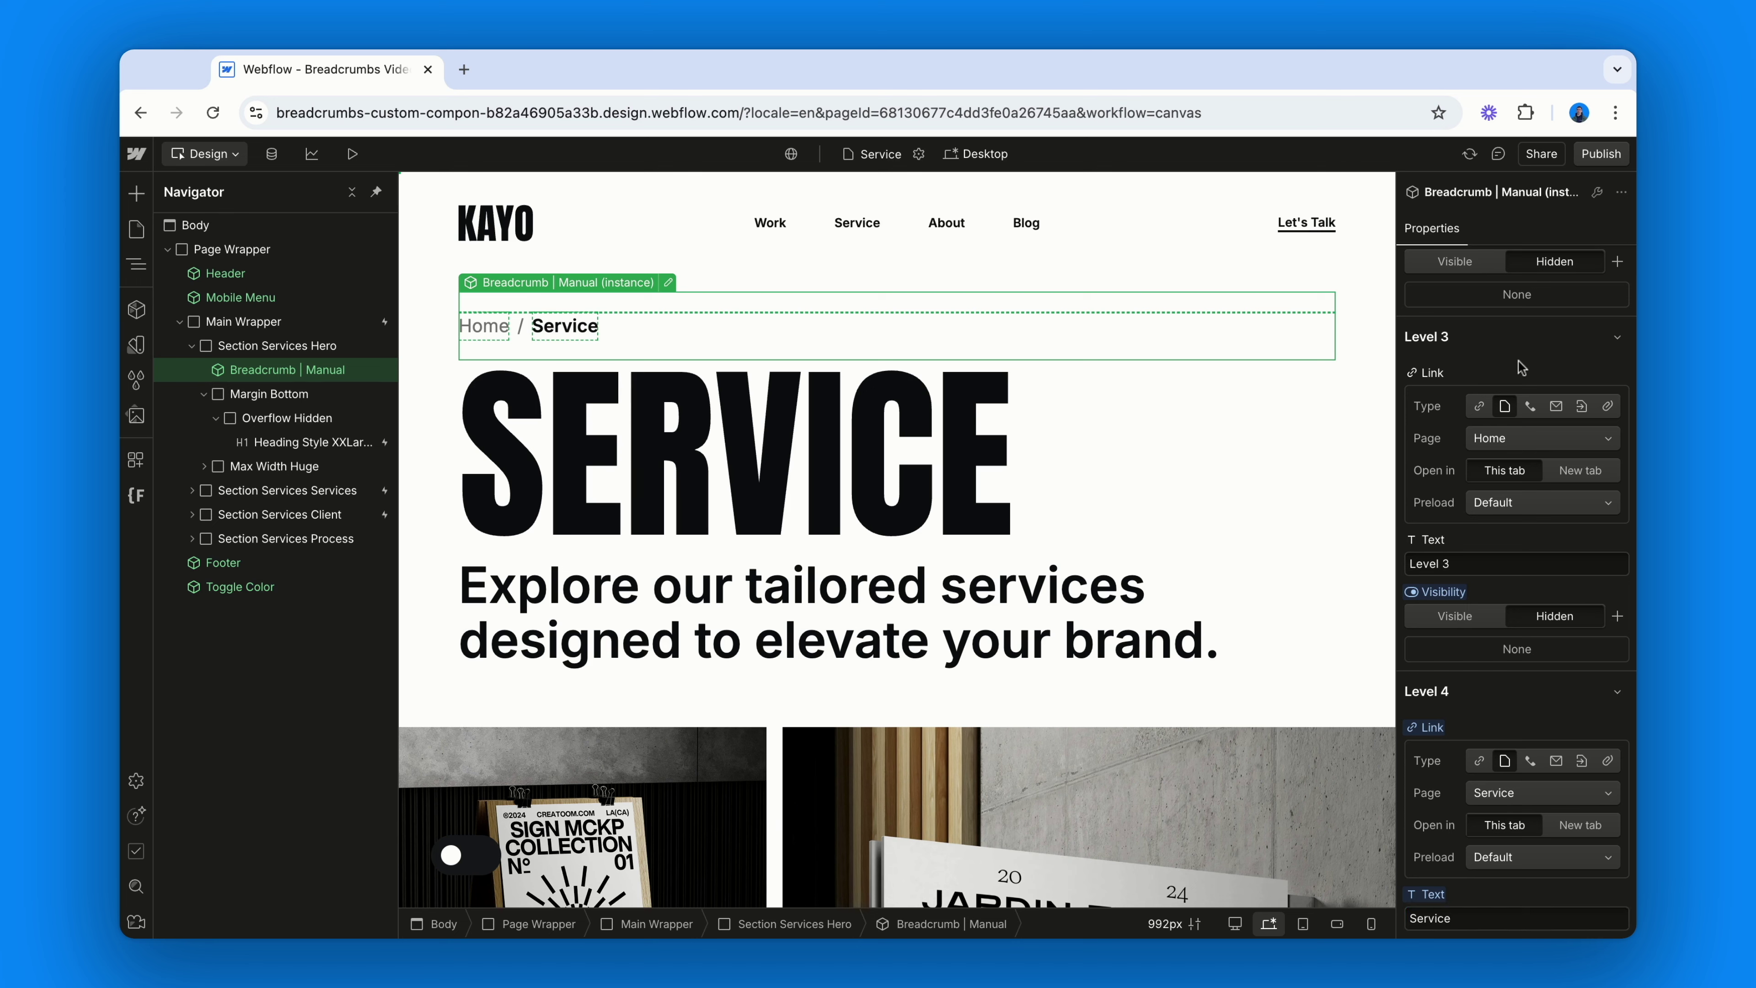
- Publish the site to the staging domain
{"action": "left_click", "coordinate": [1602, 155]}
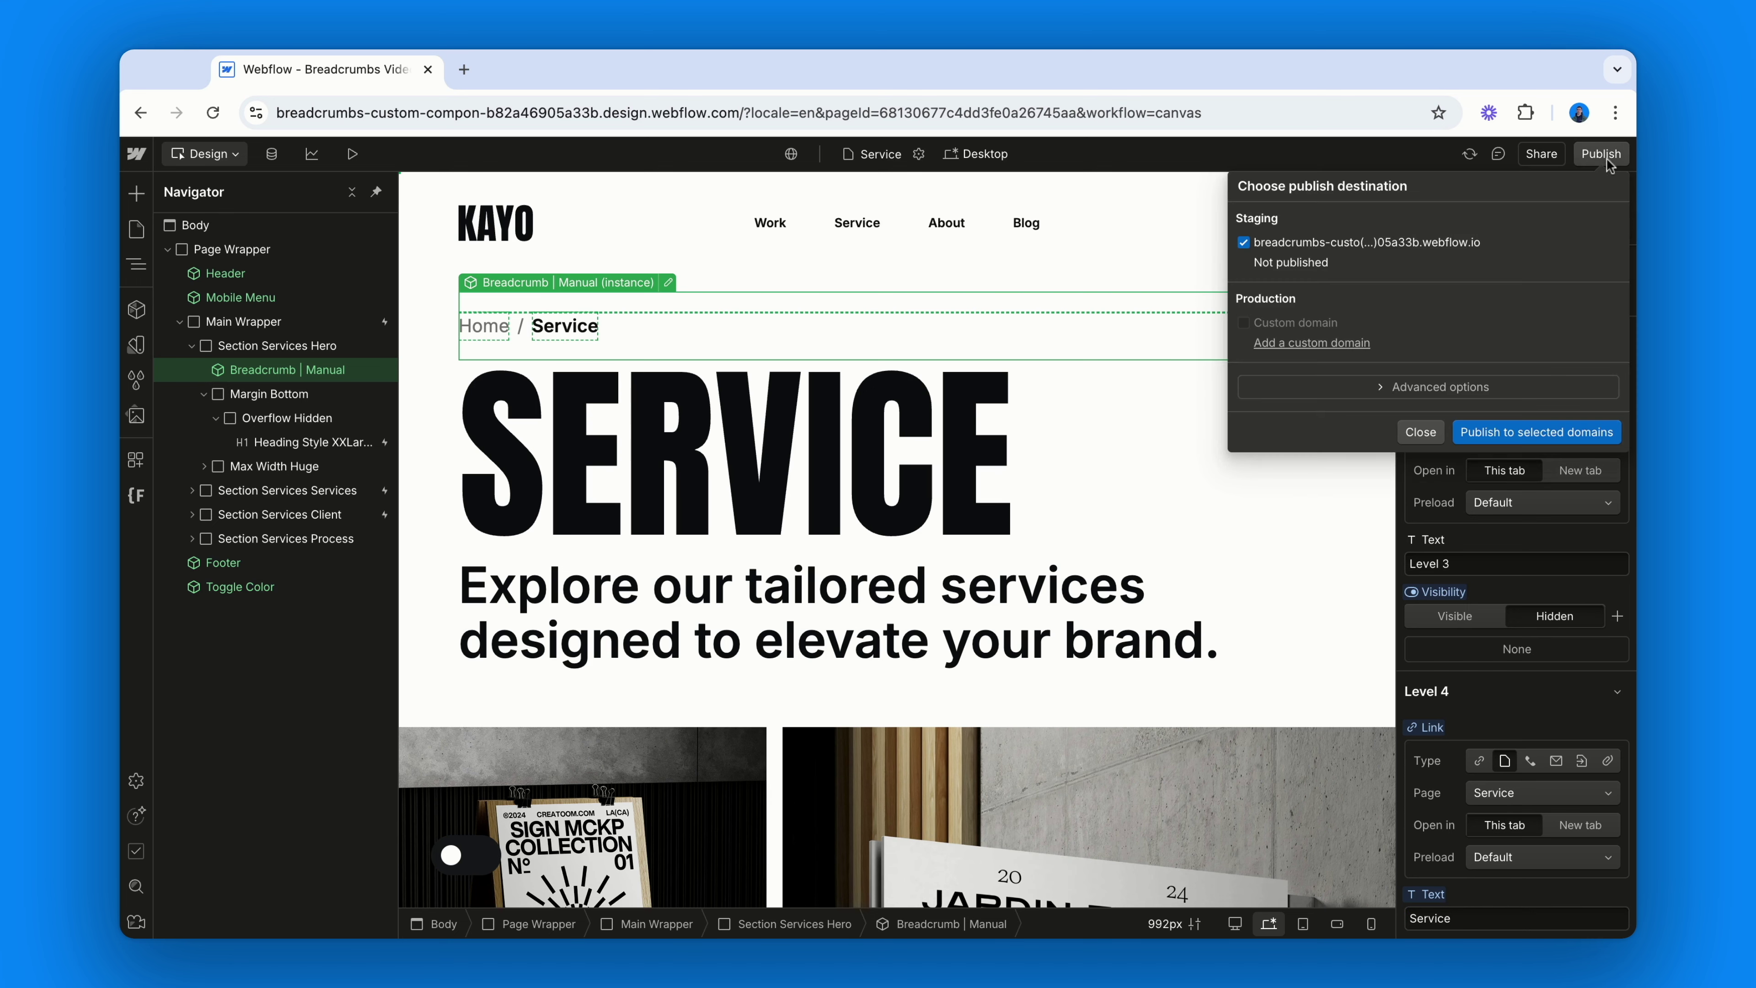
{"action": "left_click", "coordinate": [1505, 432]}
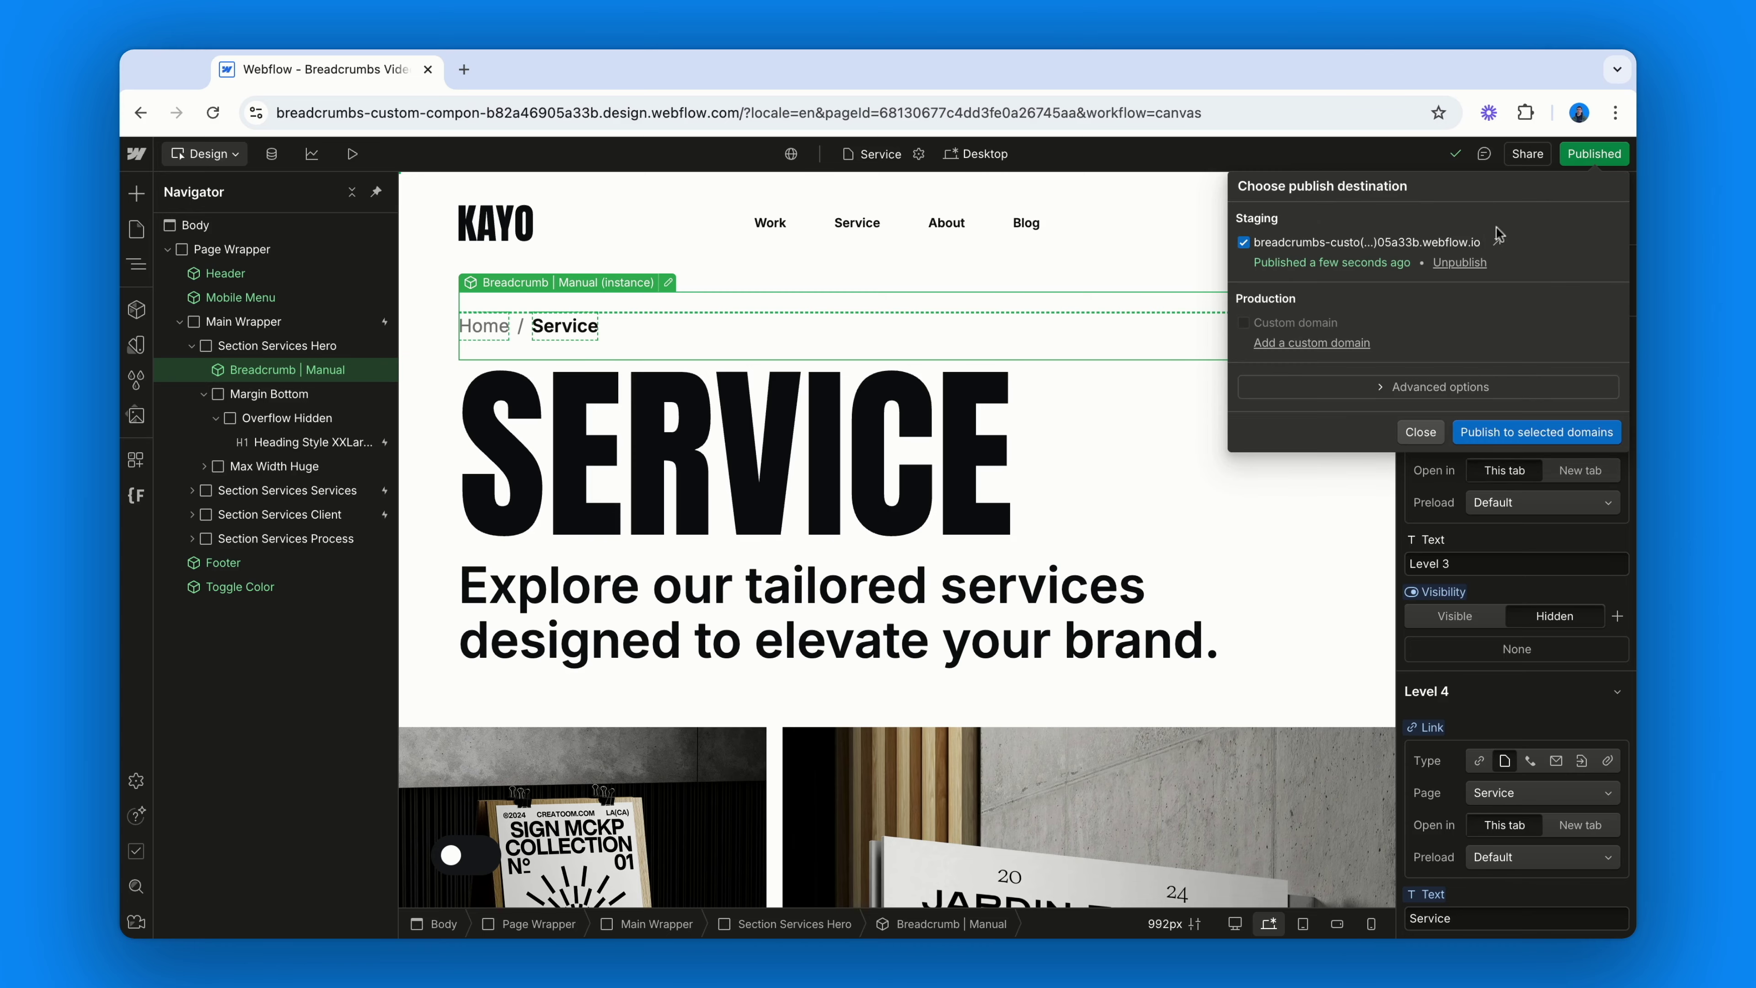
- Open the published Service page, test its Home breadcrumb link and return to the Service page
{"action": "left_click", "coordinate": [1498, 241]}
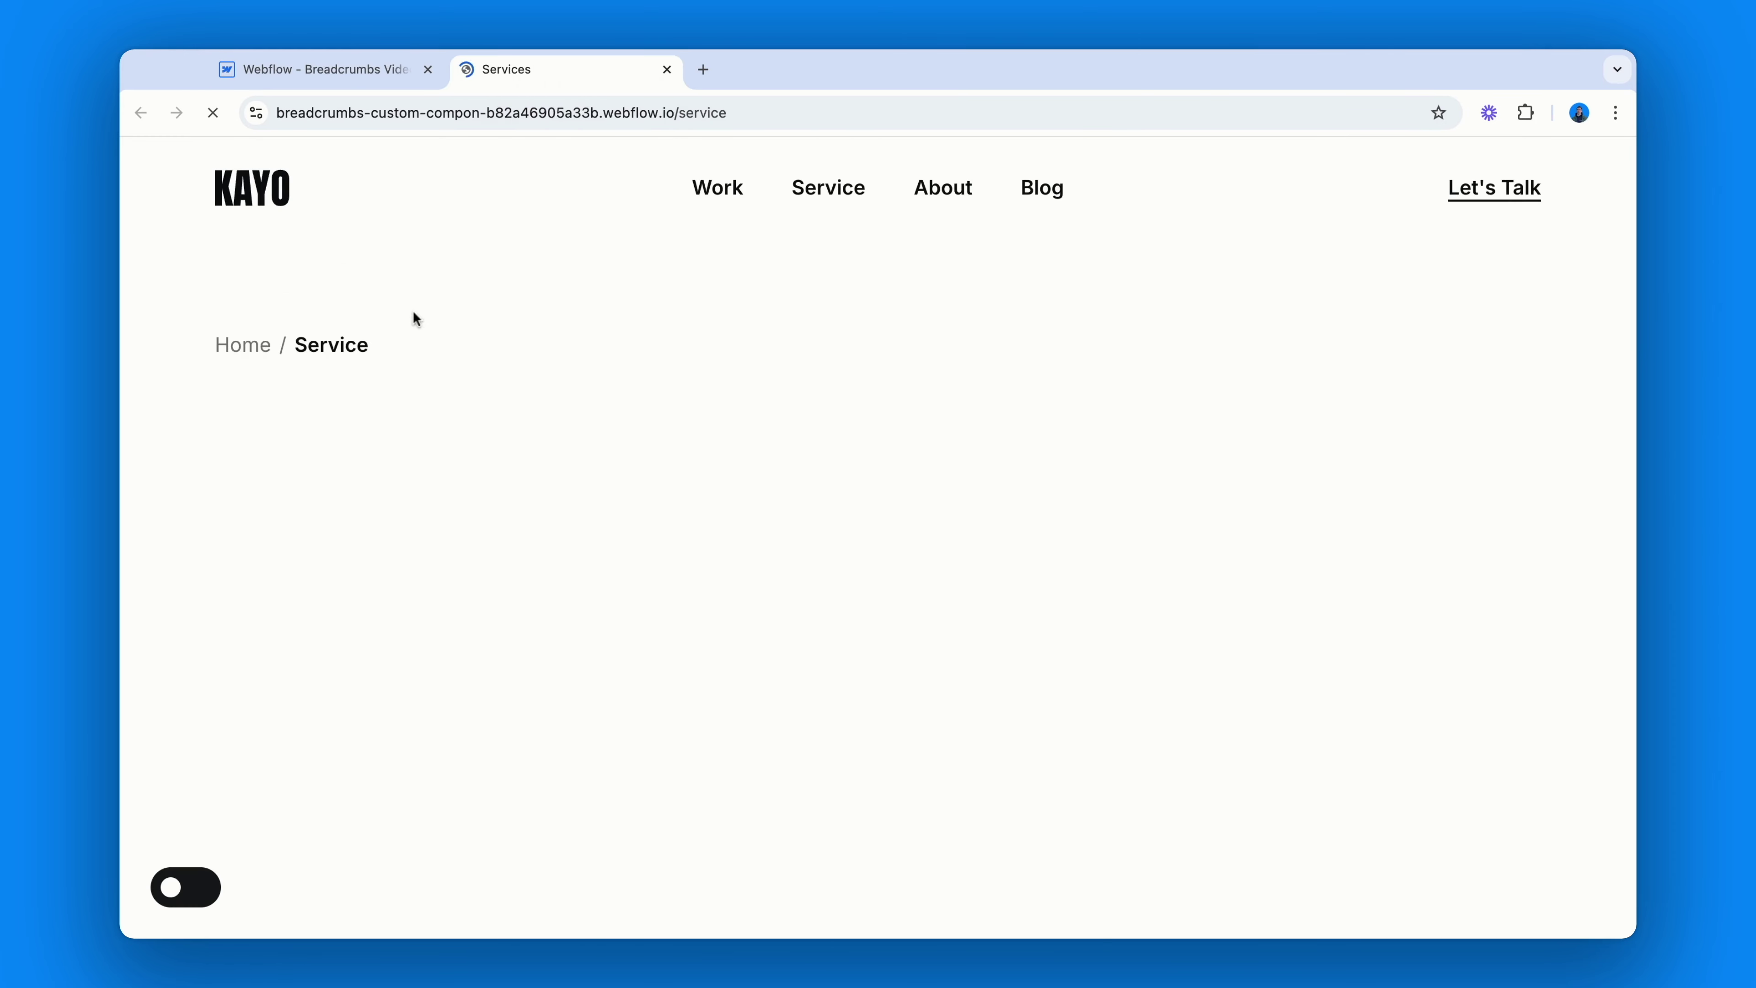
{"action": "left_click", "coordinate": [243, 350]}
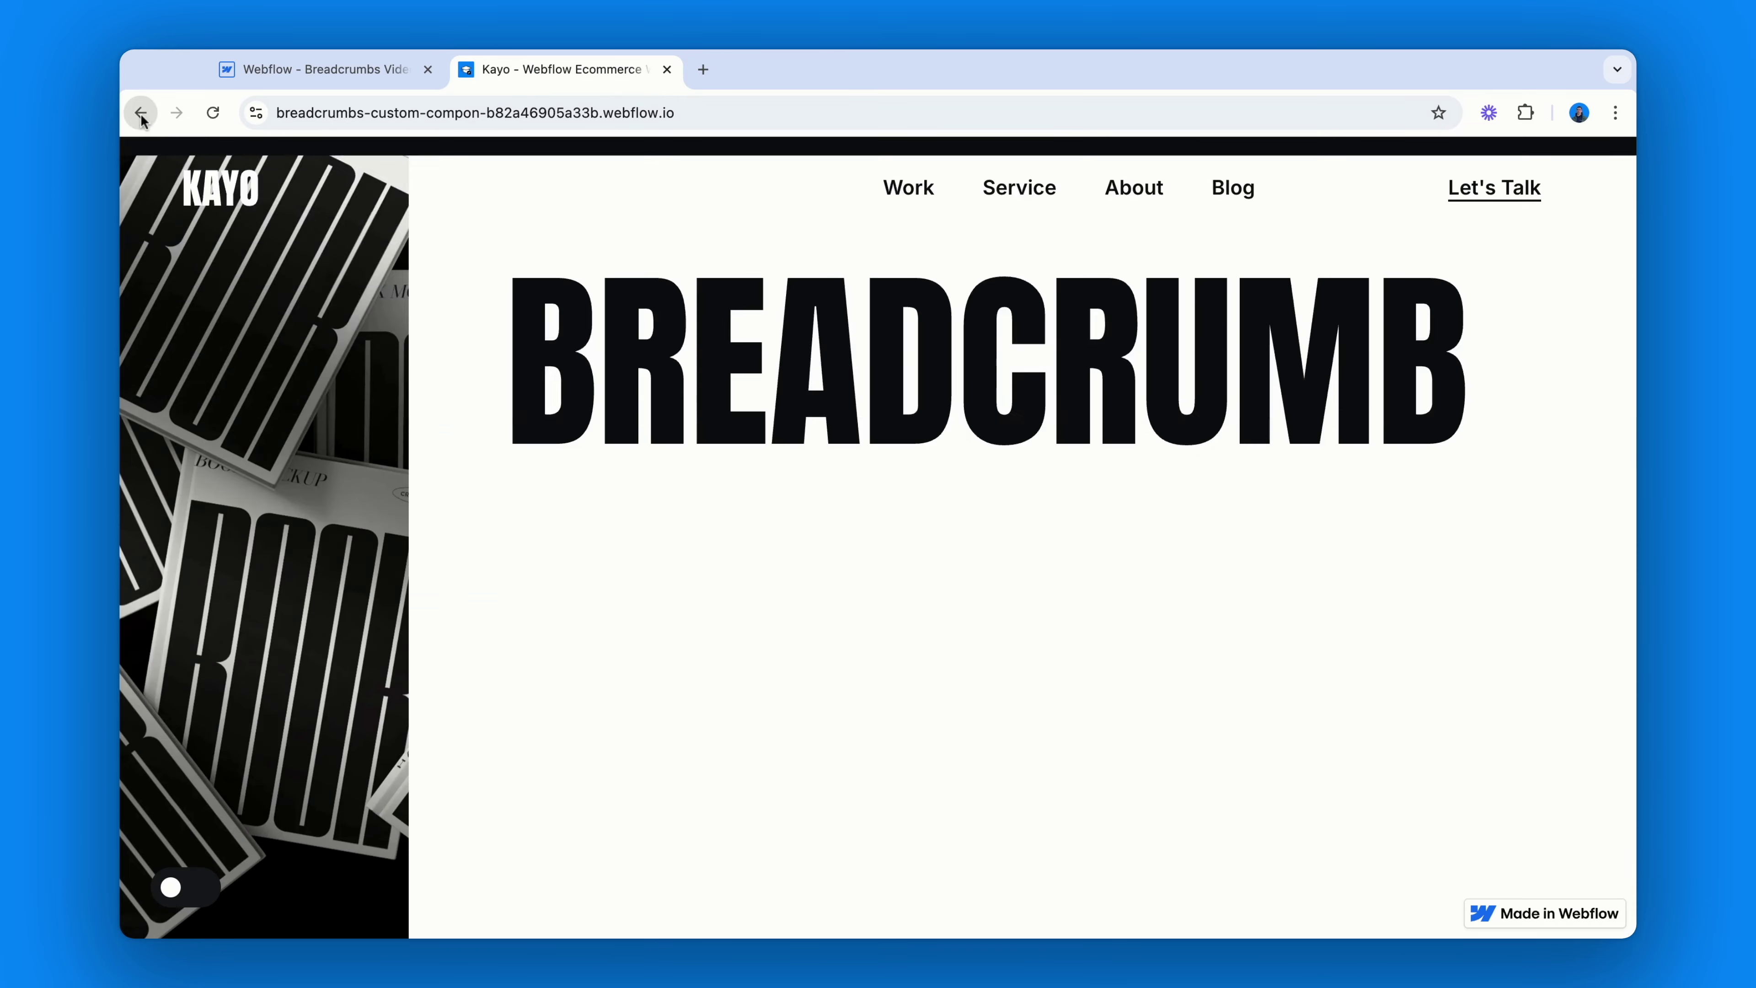
{"action": "left_click", "coordinate": [141, 114]}
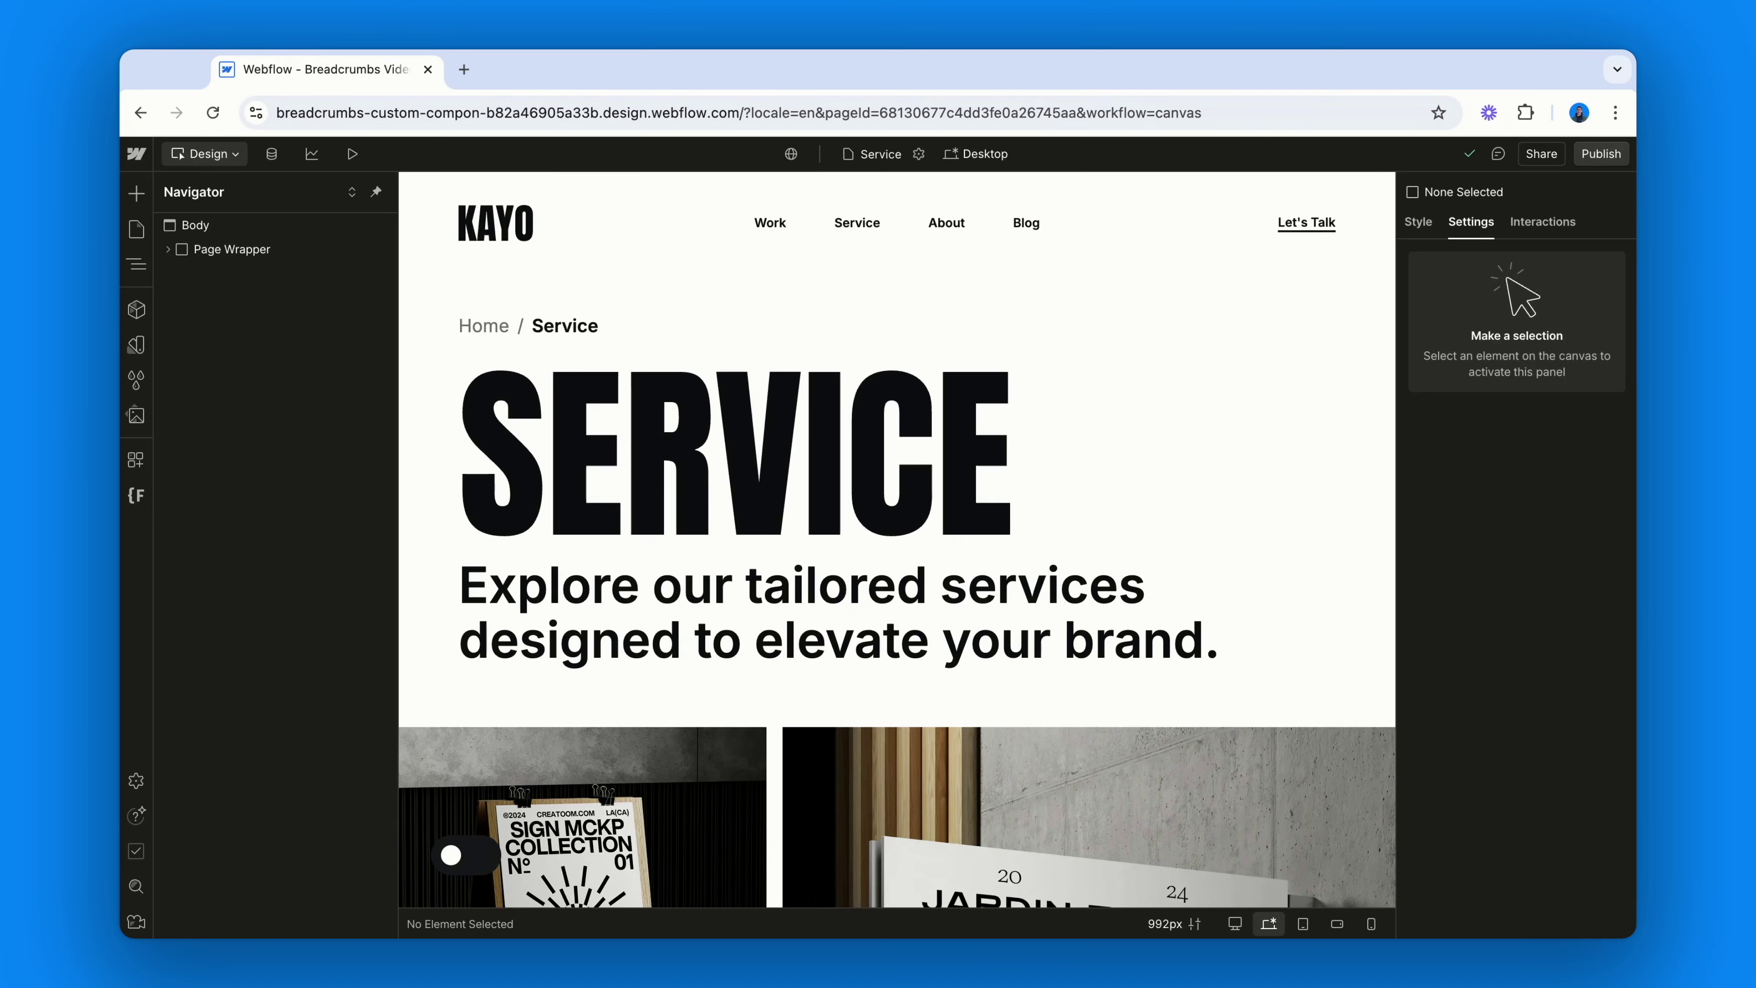
- On the Blog Posts Template page, add the Breadcrumb | Manual component as the first element inside Post Grid Right Top, above the heading
{"action": "left_click", "coordinate": [136, 229]}
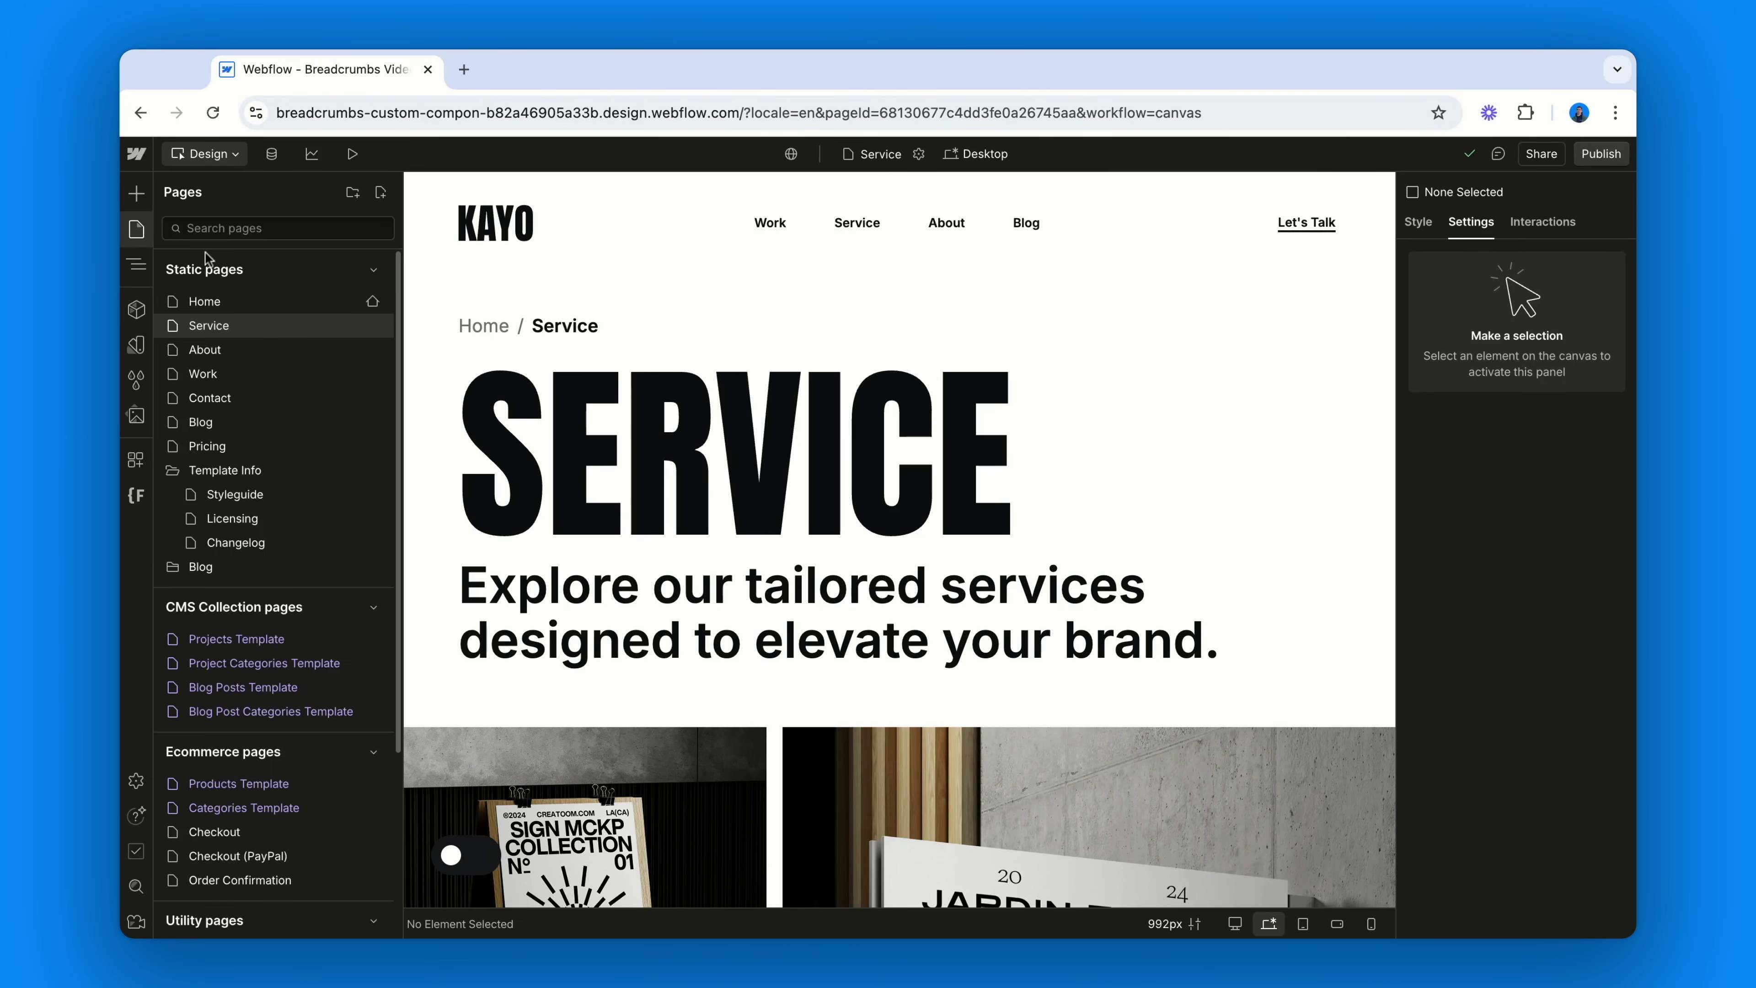
{"action": "left_click", "coordinate": [284, 679]}
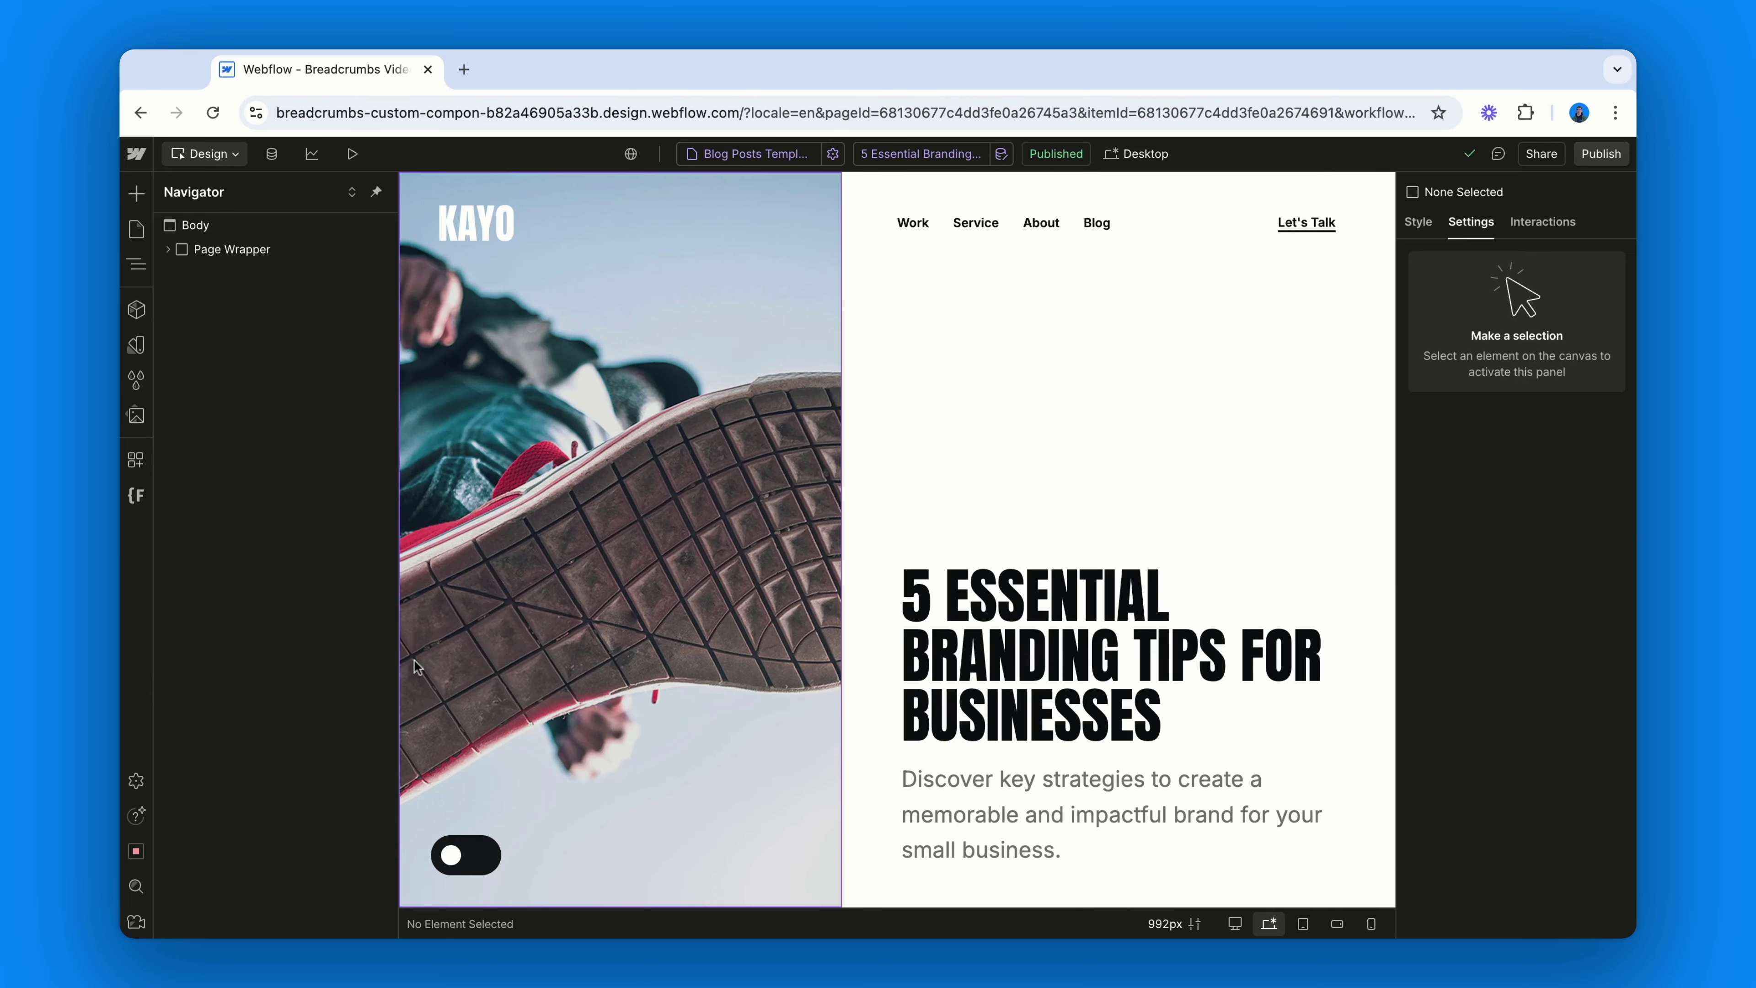
{"action": "left_click", "coordinate": [919, 595]}
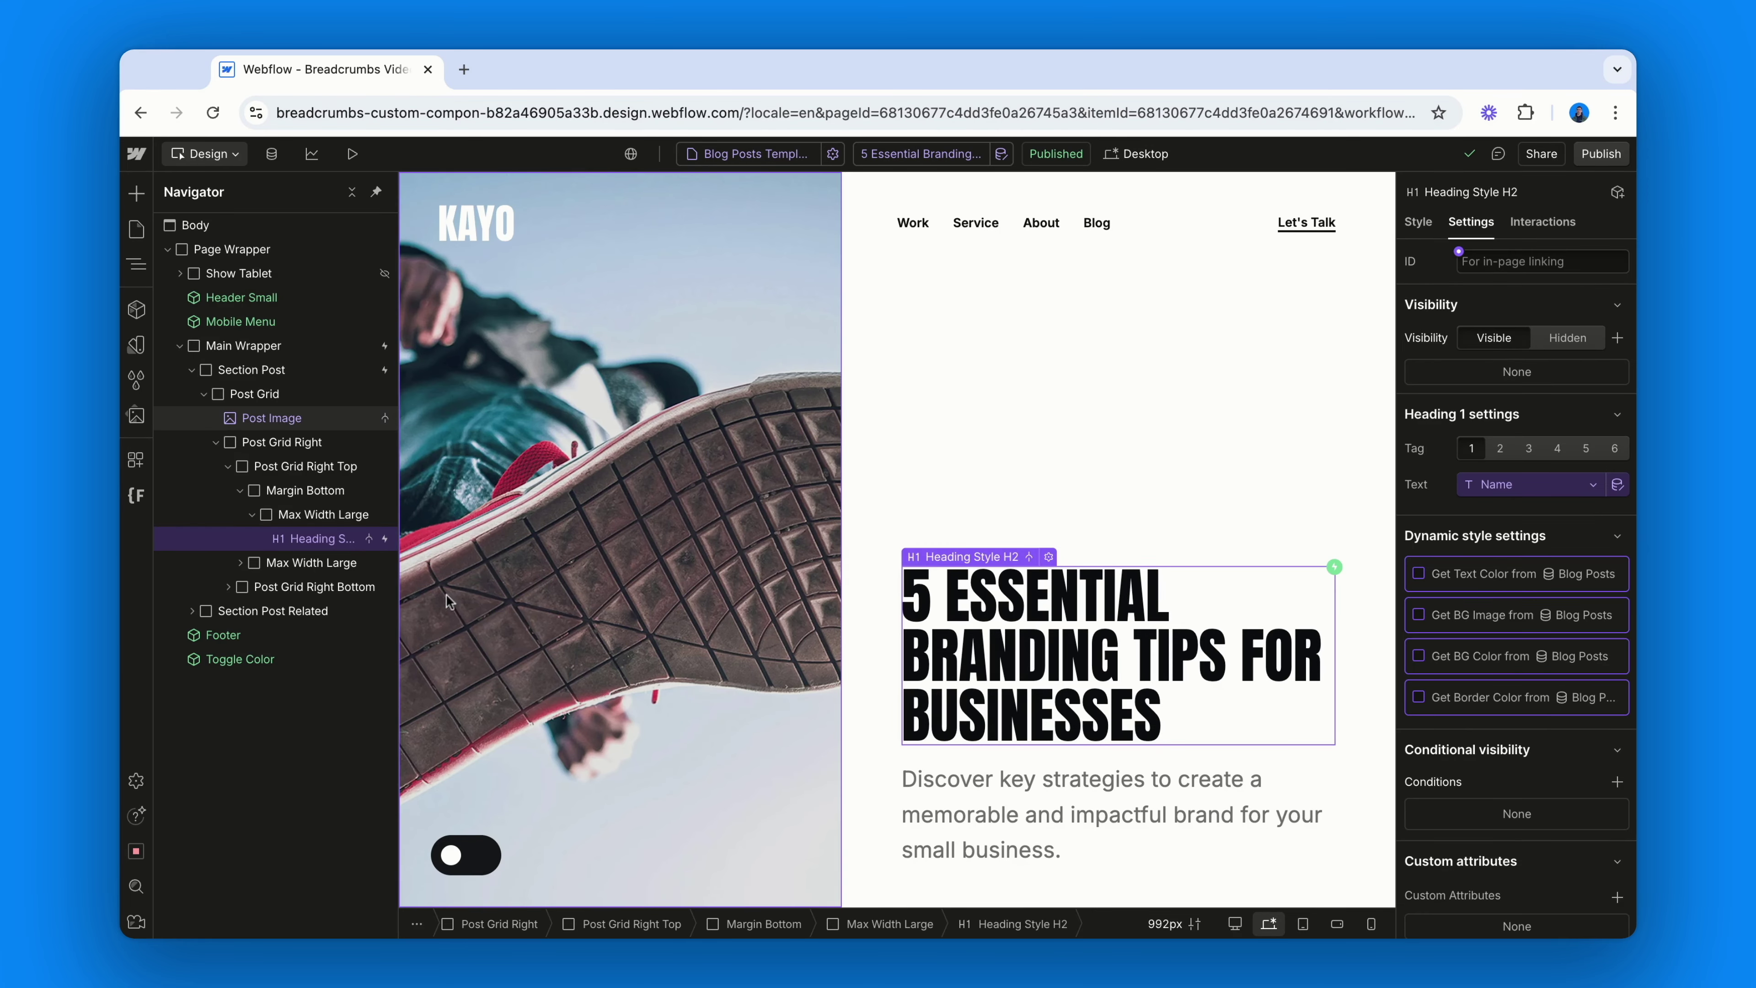
{"action": "left_click", "coordinate": [286, 467]}
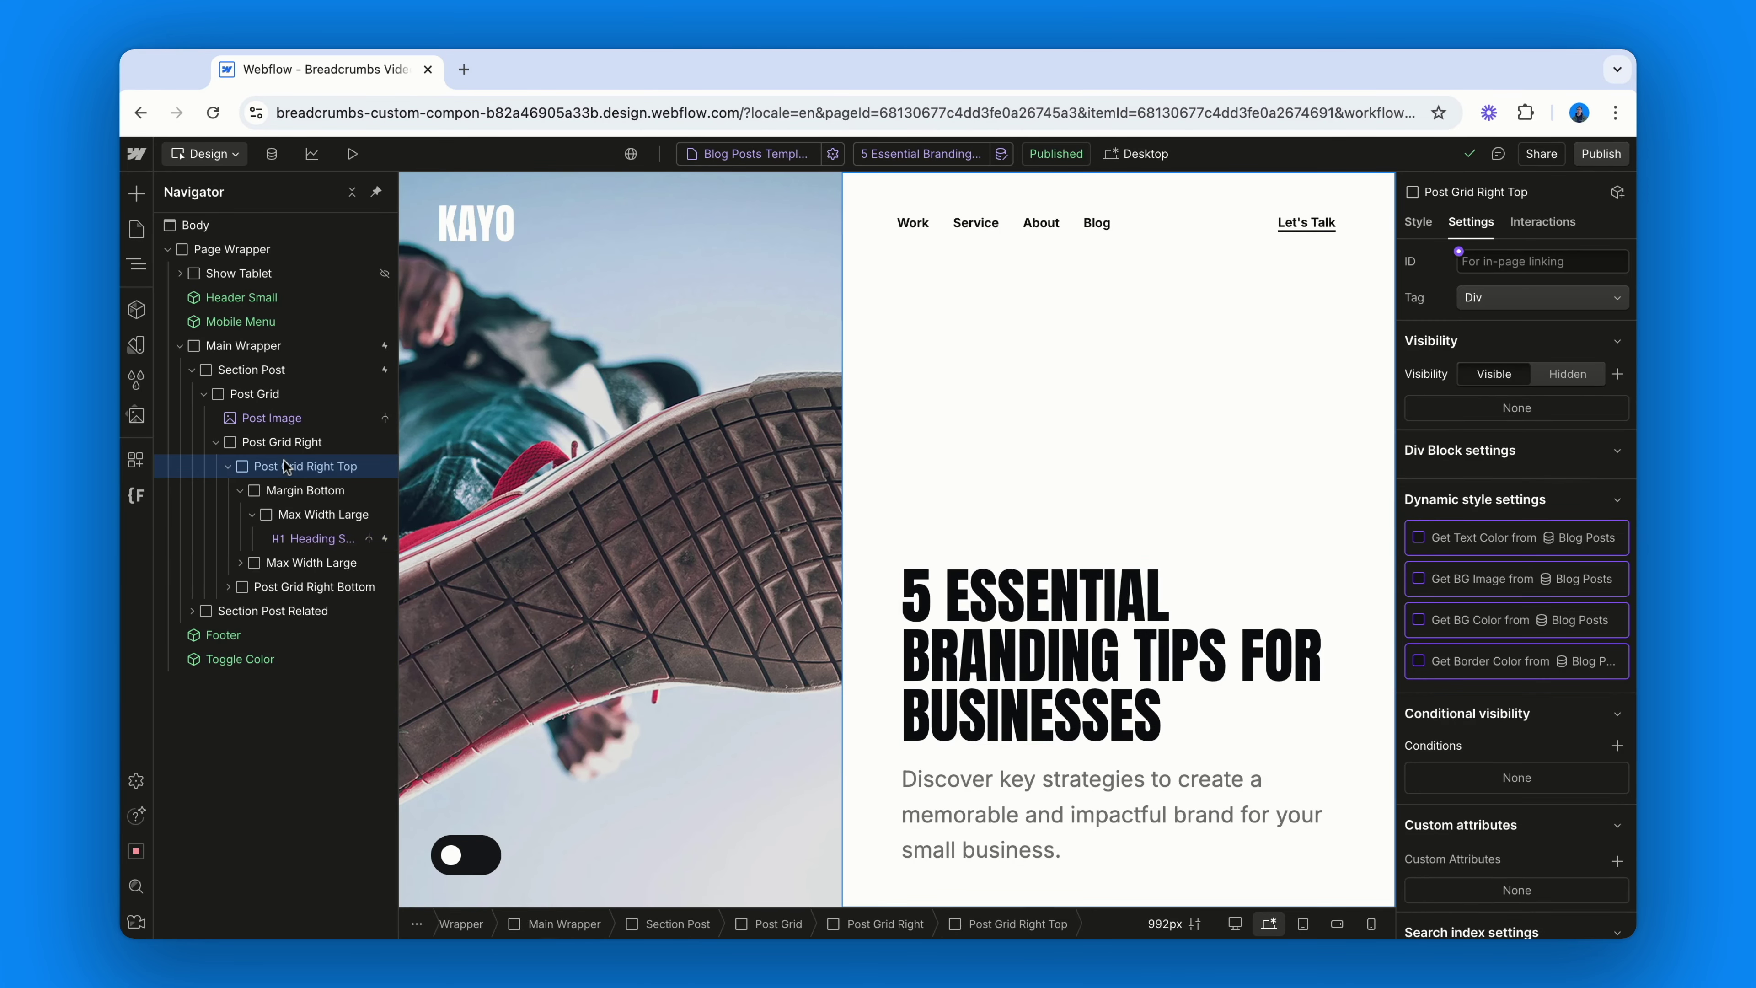
{"action": "key", "text": "shift+a"}
{"action": "scroll", "coordinate": [304, 456], "scroll_direction": "down", "scroll_amount": 2}
{"action": "scroll", "coordinate": [311, 463], "scroll_direction": "up", "scroll_amount": 4}
{"action": "left_click", "coordinate": [312, 477]}
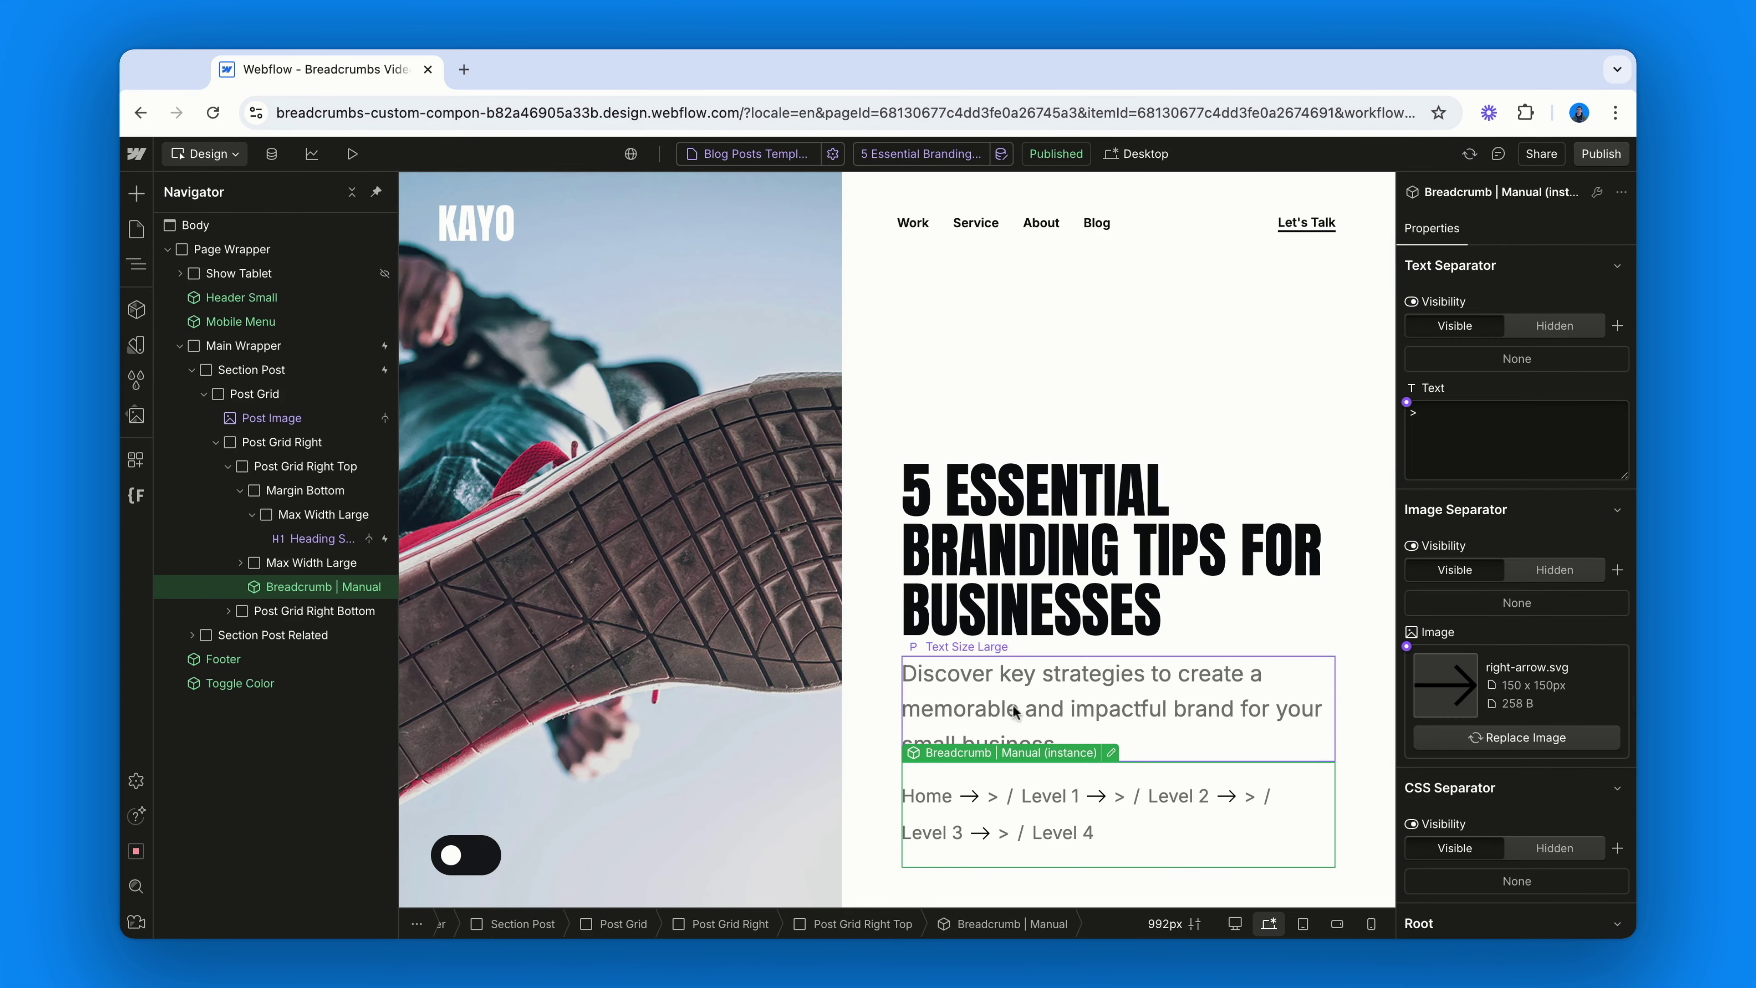
{"action": "left_click_drag", "start_coordinate": [334, 598], "coordinate": [325, 488]}
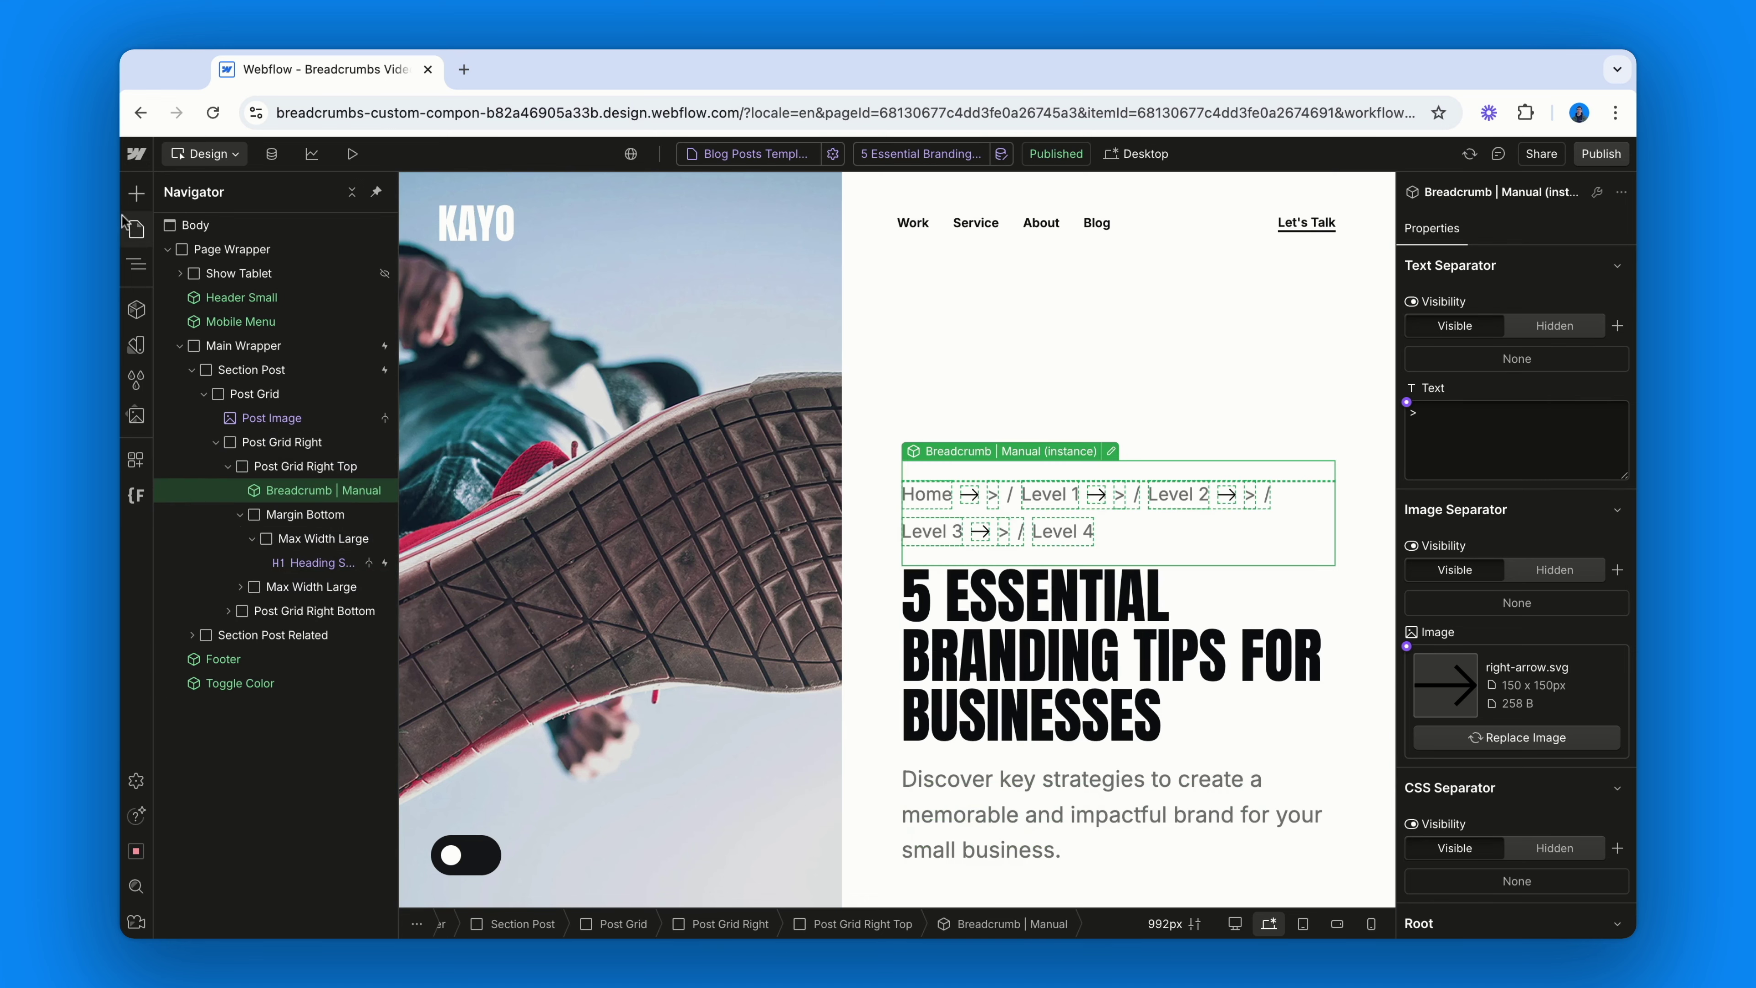
- Open the page settings of the Blog Posts Template for review
{"action": "left_click", "coordinate": [136, 229]}
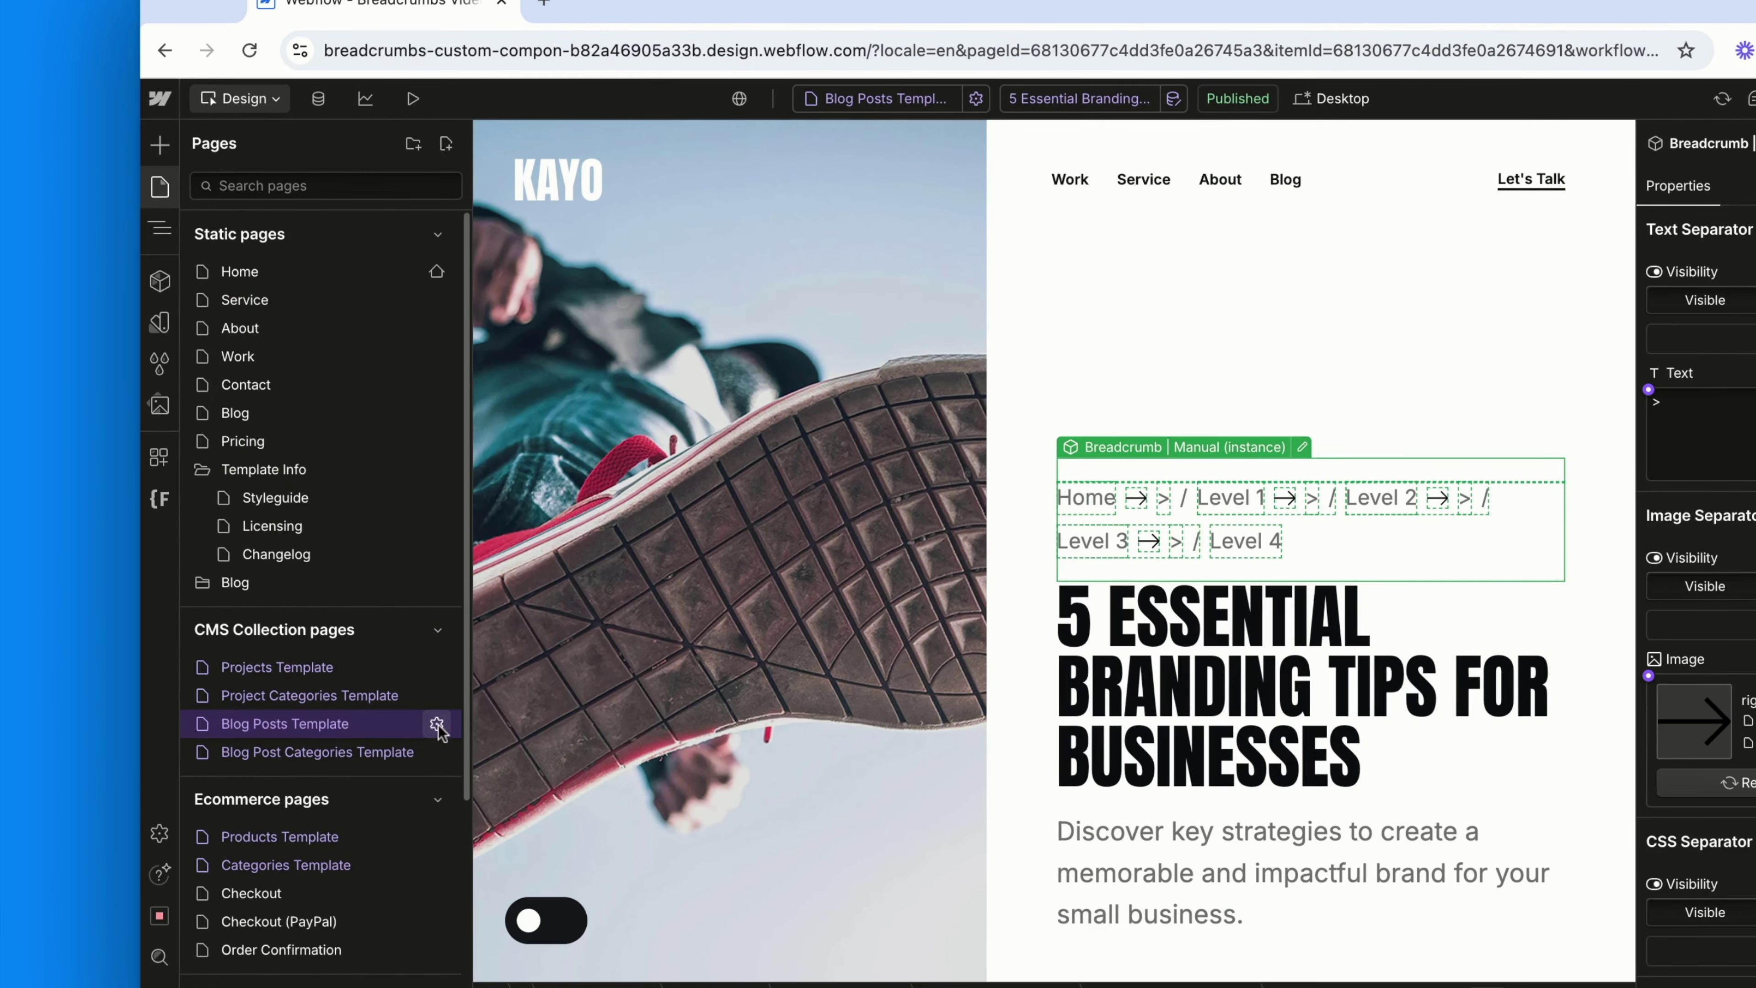
{"action": "left_click", "coordinate": [415, 711]}
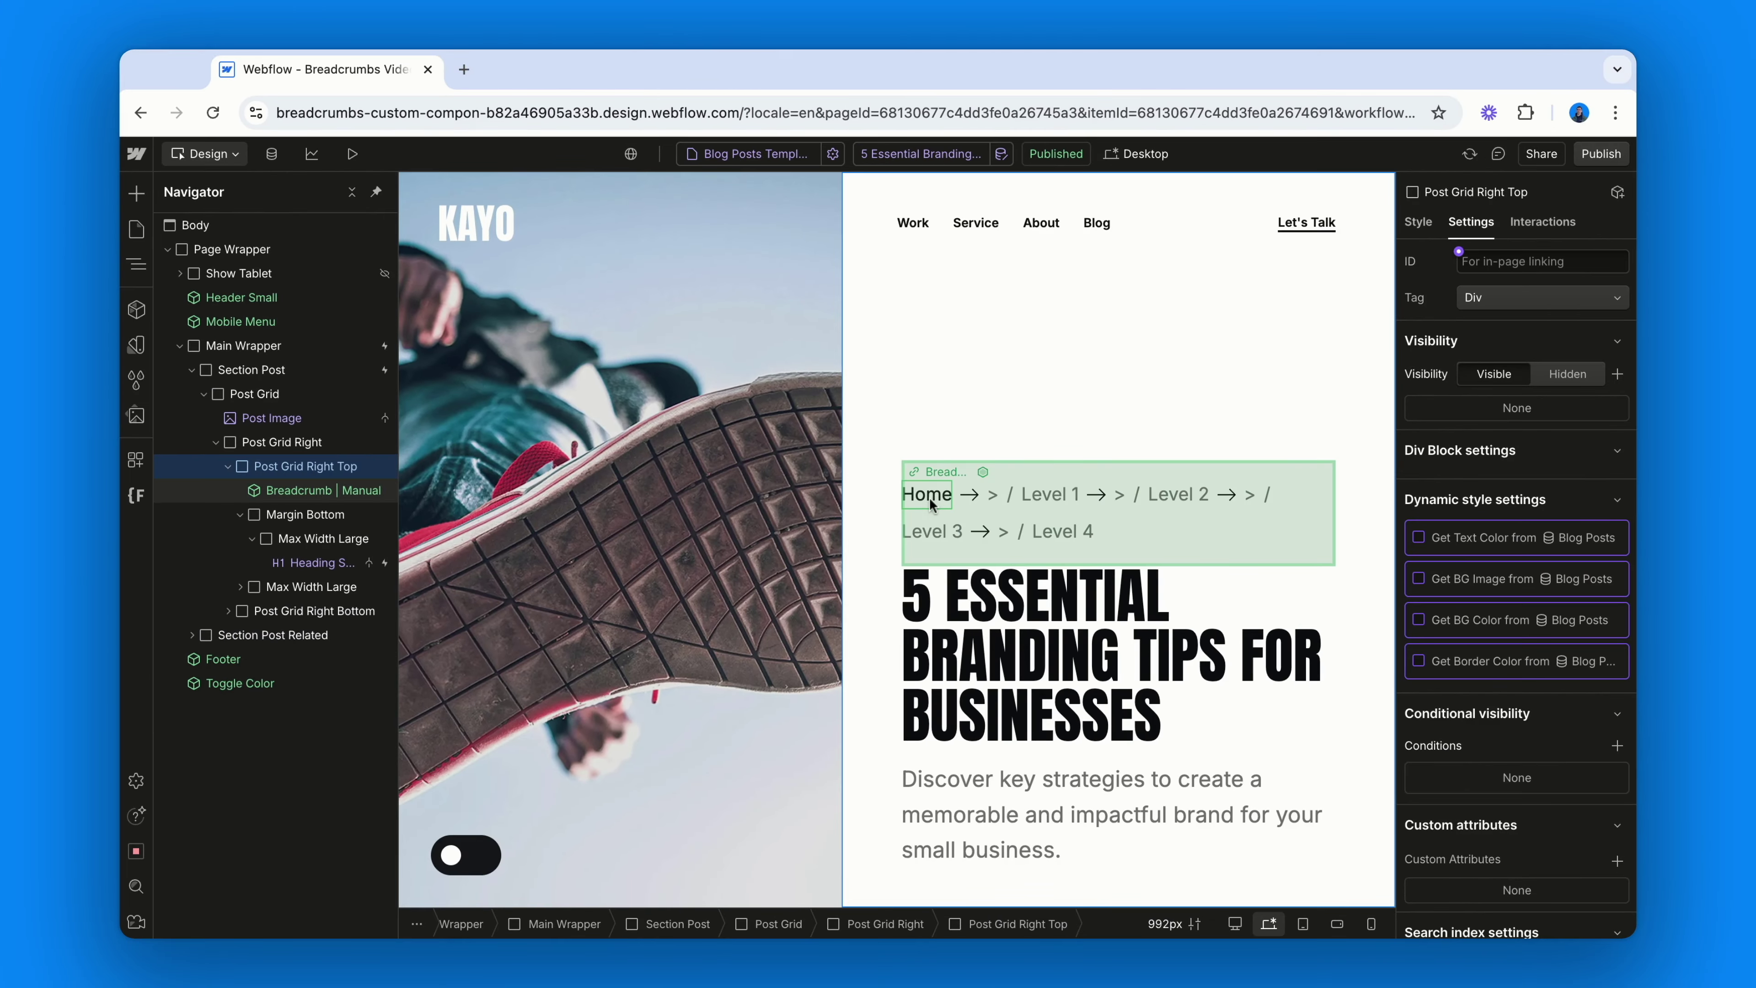
- Hide the text separator and the image separator on the blog post template's breadcrumb instance
{"action": "left_click", "coordinate": [953, 502]}
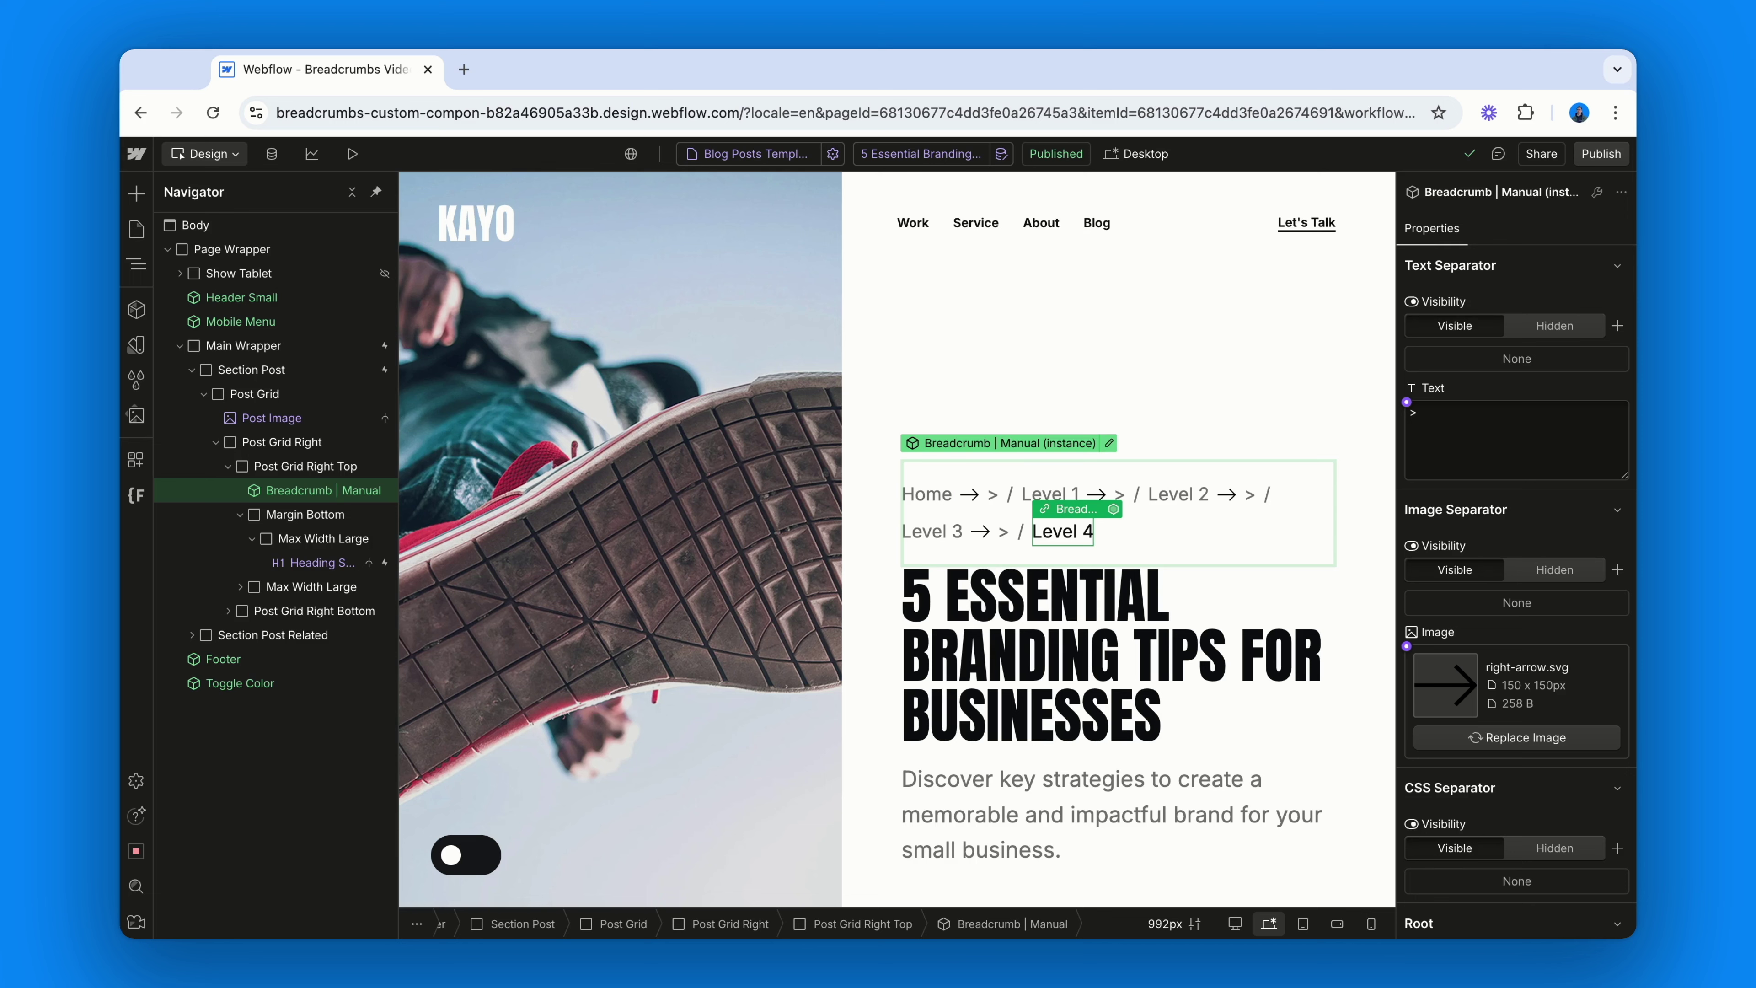
{"action": "left_click", "coordinate": [1566, 334]}
{"action": "left_click", "coordinate": [1552, 570]}
- Link the Level 1 breadcrumb to the Blog page and set its text to Blog
{"action": "scroll", "coordinate": [1548, 581], "scroll_direction": "down", "scroll_amount": 5}
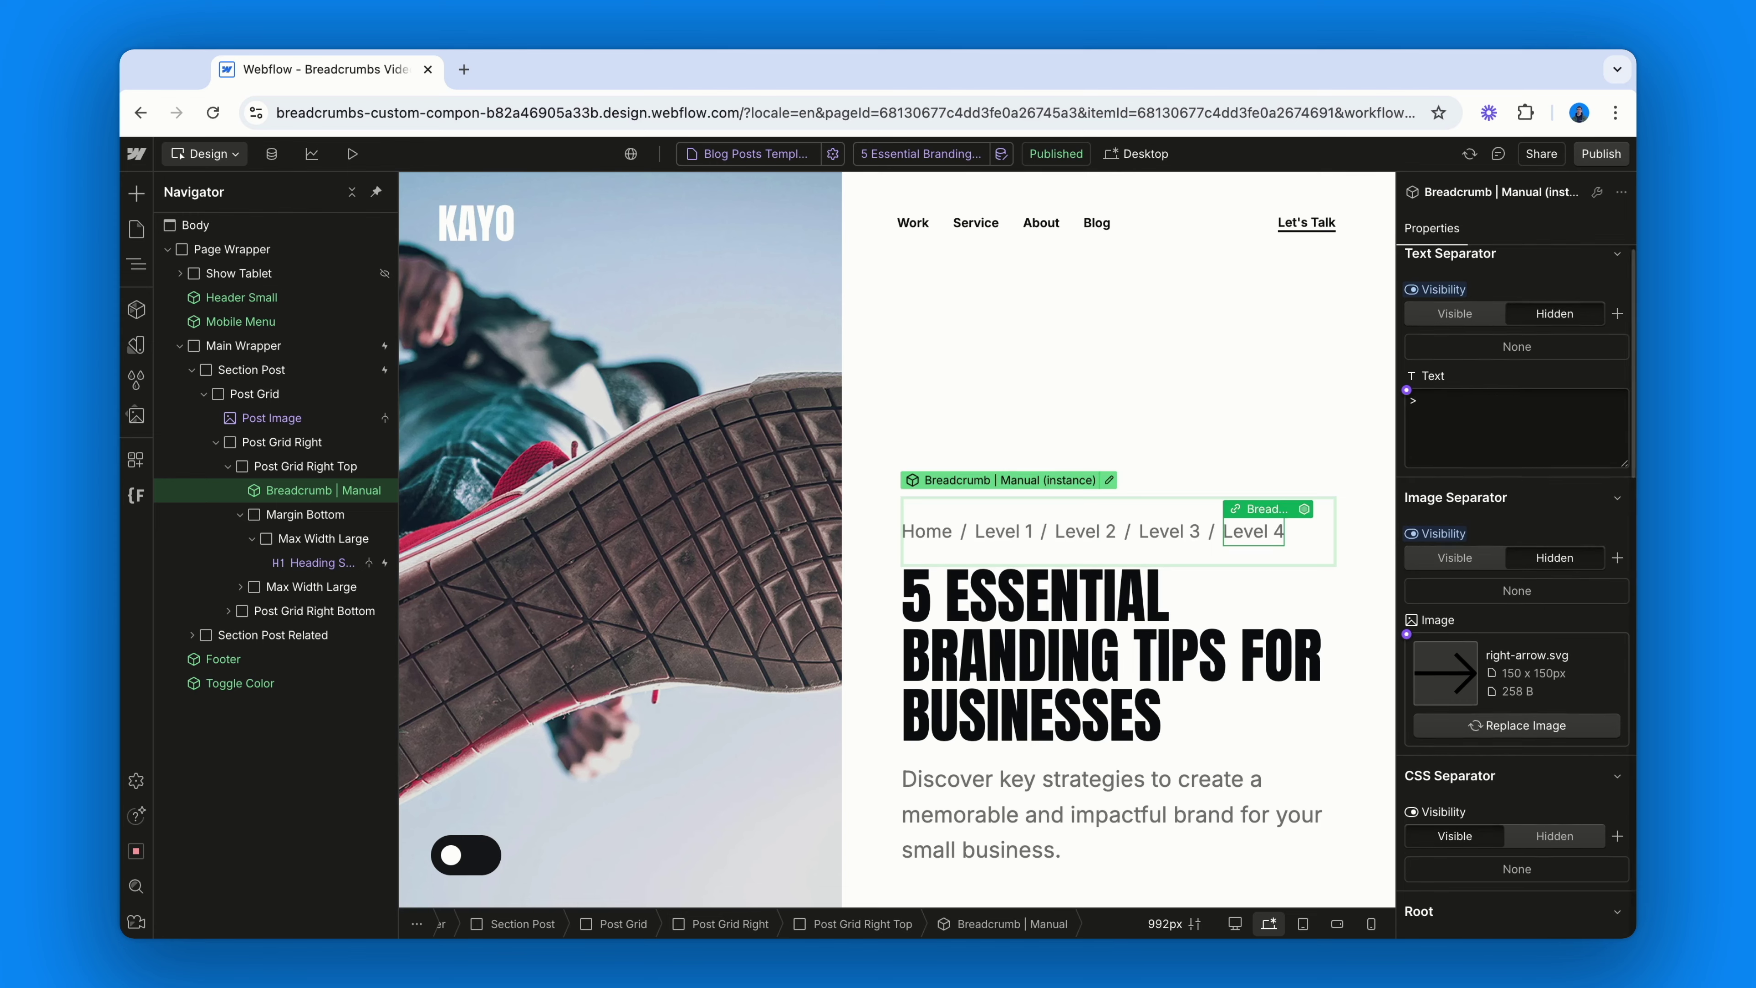
{"action": "scroll", "coordinate": [1514, 526], "scroll_direction": "down", "scroll_amount": 6}
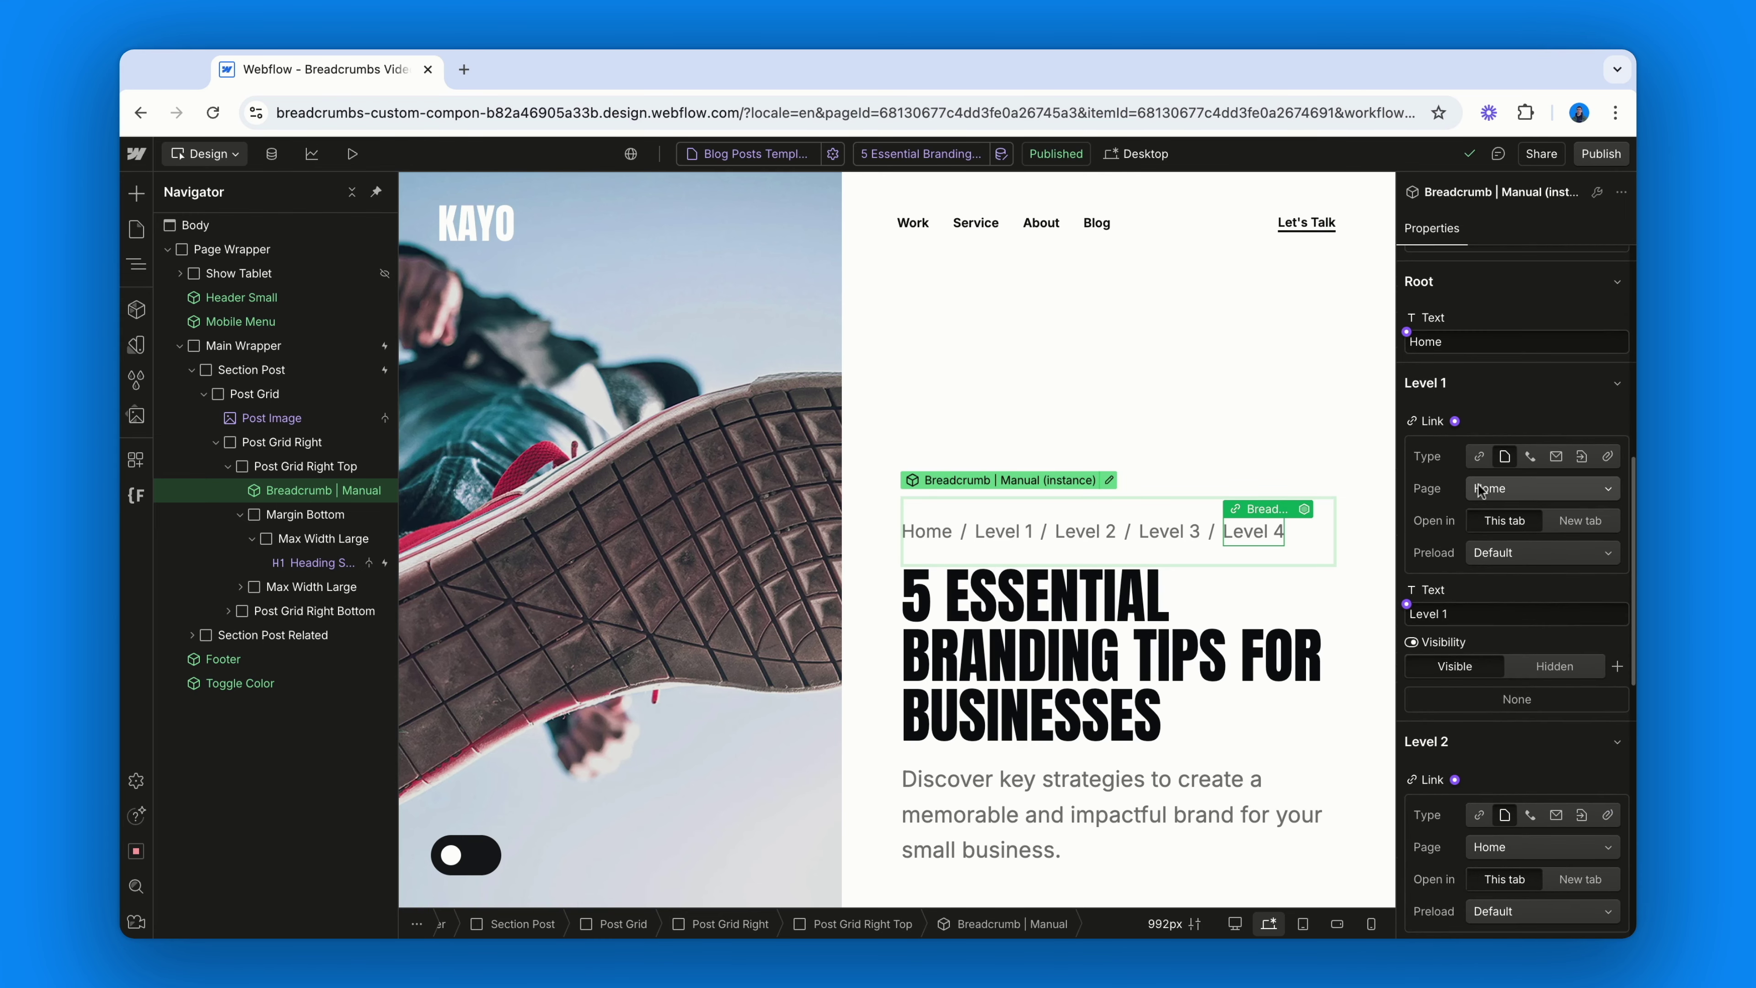
{"action": "left_click", "coordinate": [1482, 488]}
{"action": "left_click", "coordinate": [1492, 607]}
{"action": "triple_click", "coordinate": [1473, 618]}
{"action": "type", "text": "Blog"}
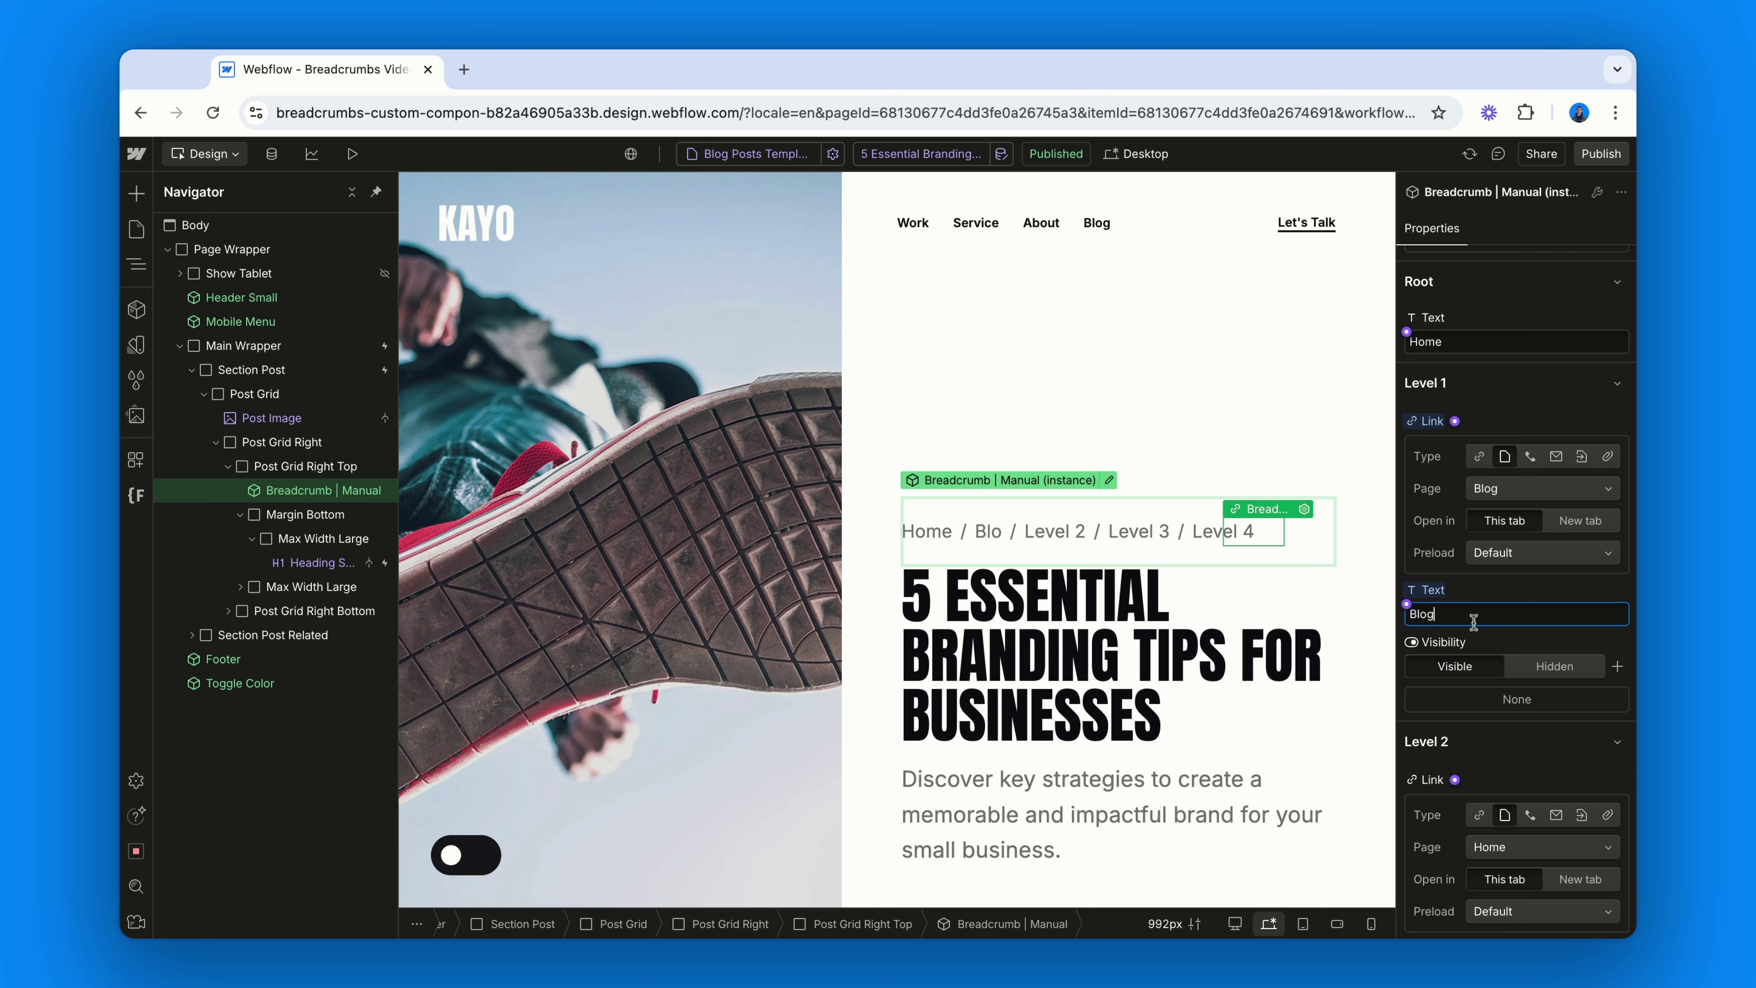
- Switch the Level 2 breadcrumb link to the URL type and set its text to Posts
{"action": "scroll", "coordinate": [1474, 648], "scroll_direction": "down", "scroll_amount": 6}
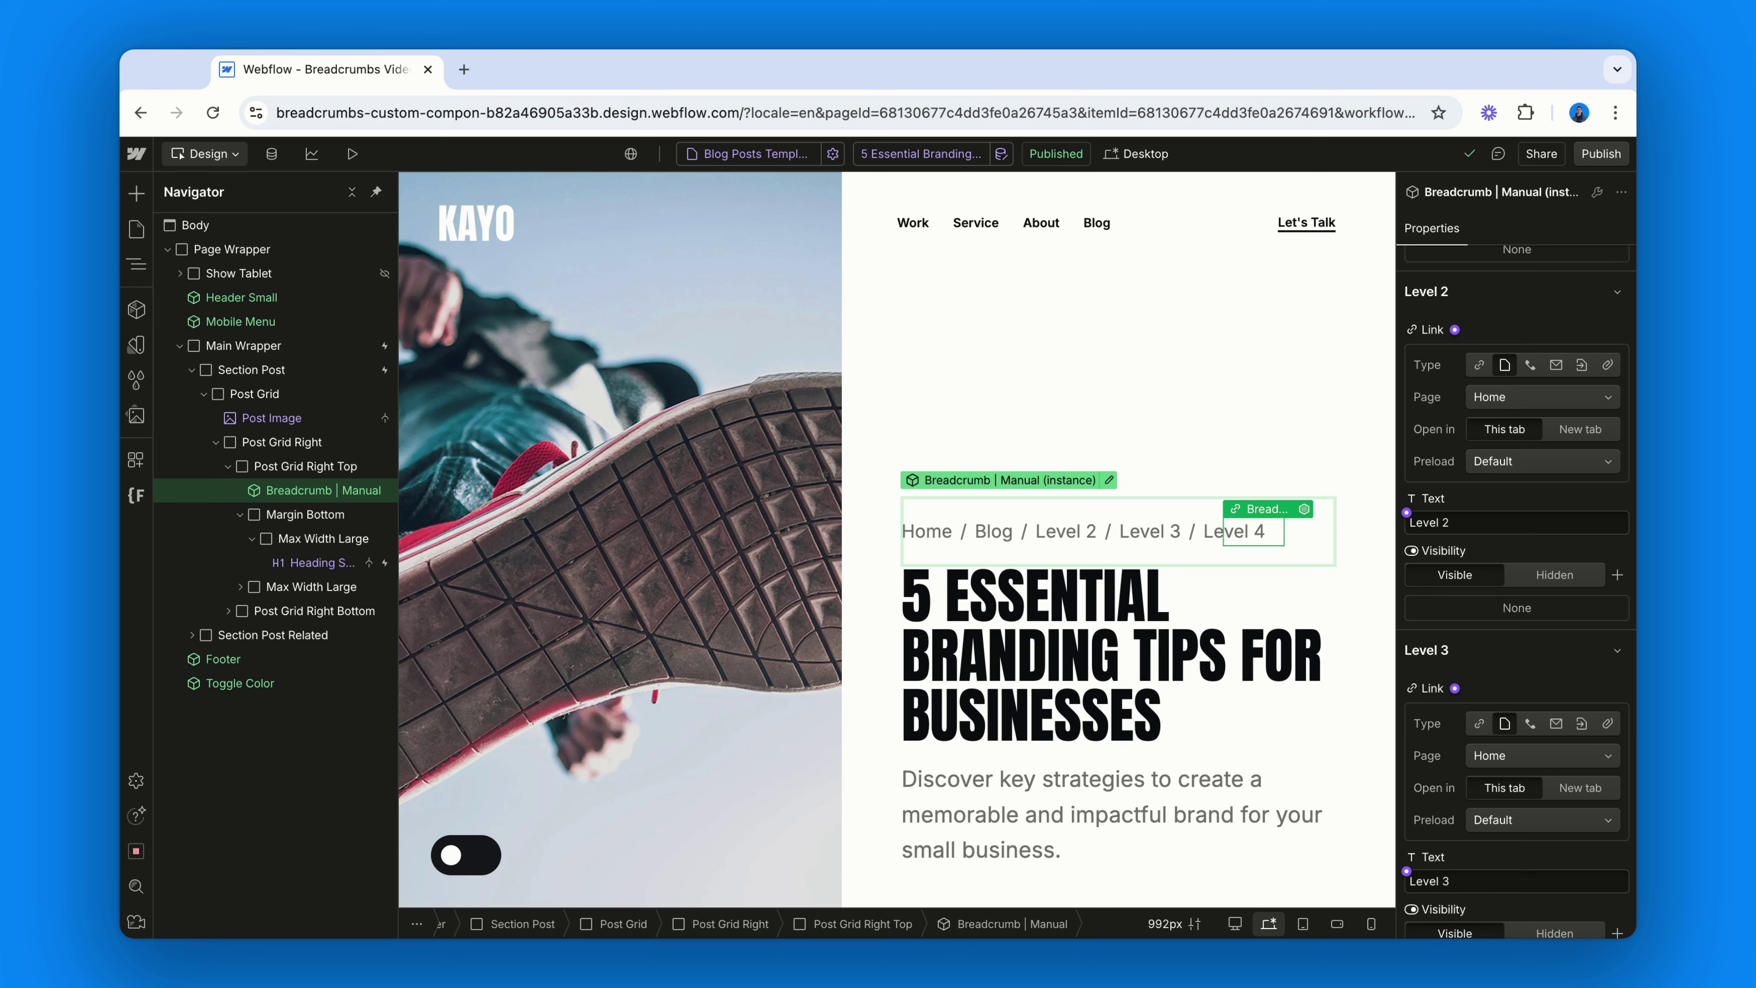
{"action": "left_click", "coordinate": [1479, 365]}
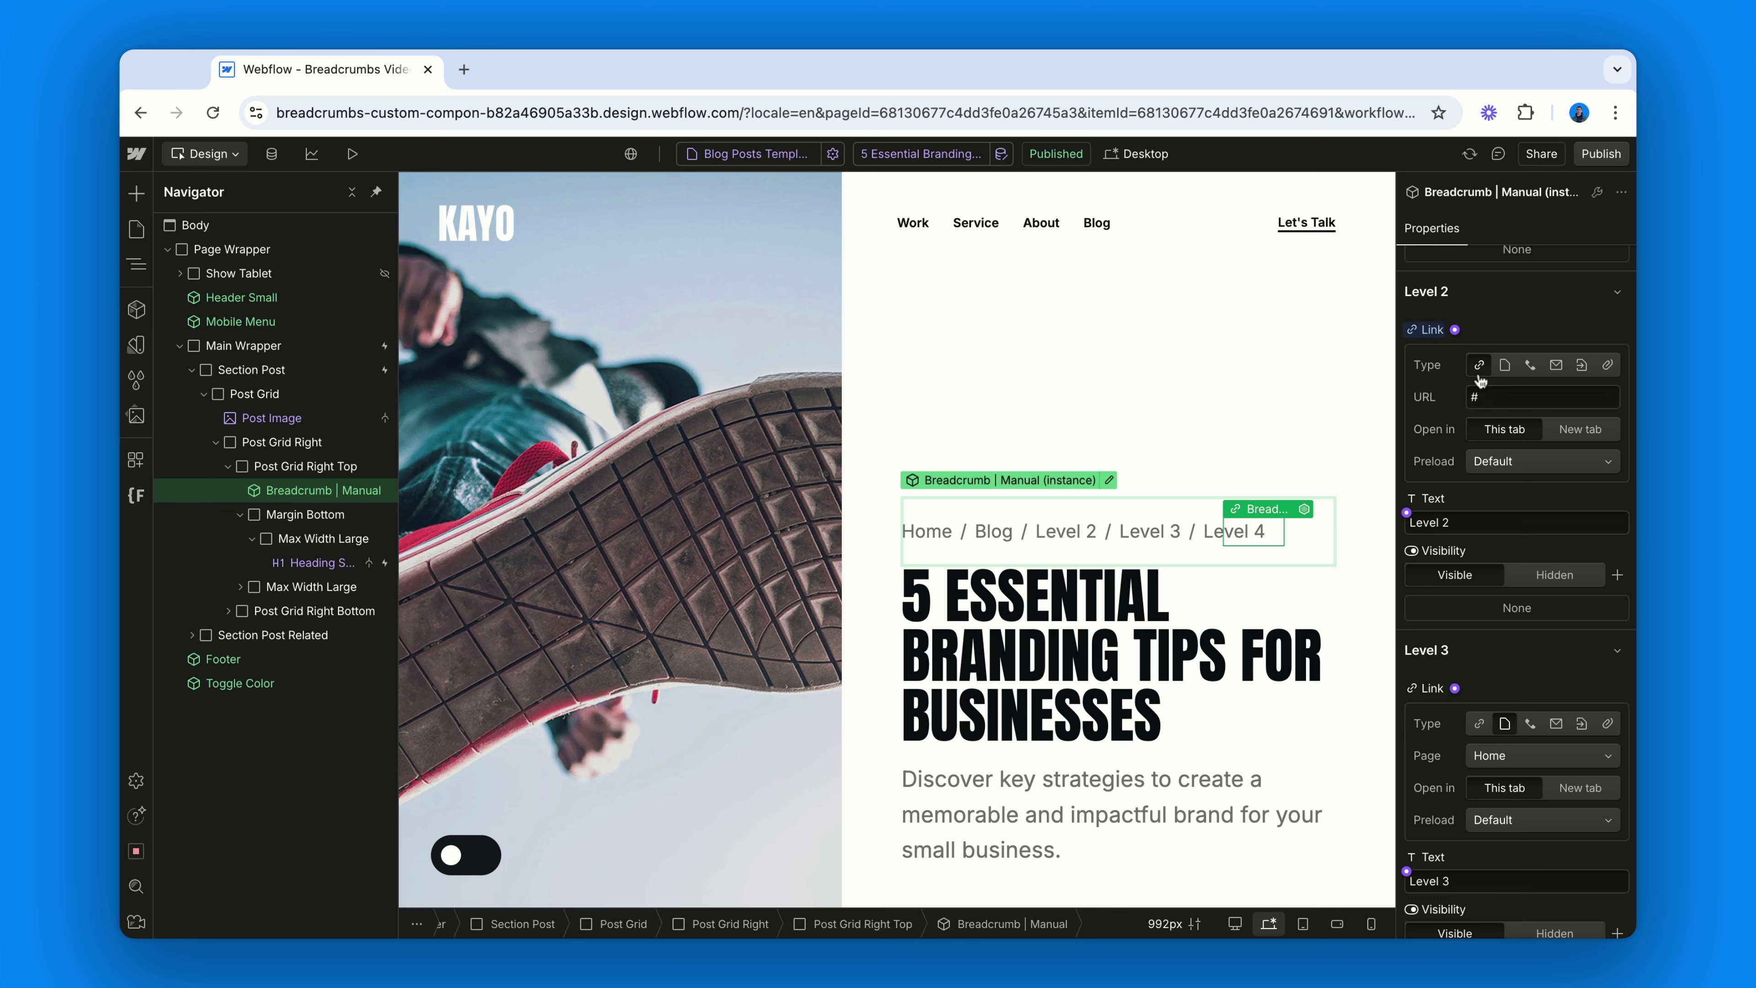
{"action": "left_click", "coordinate": [1458, 515]}
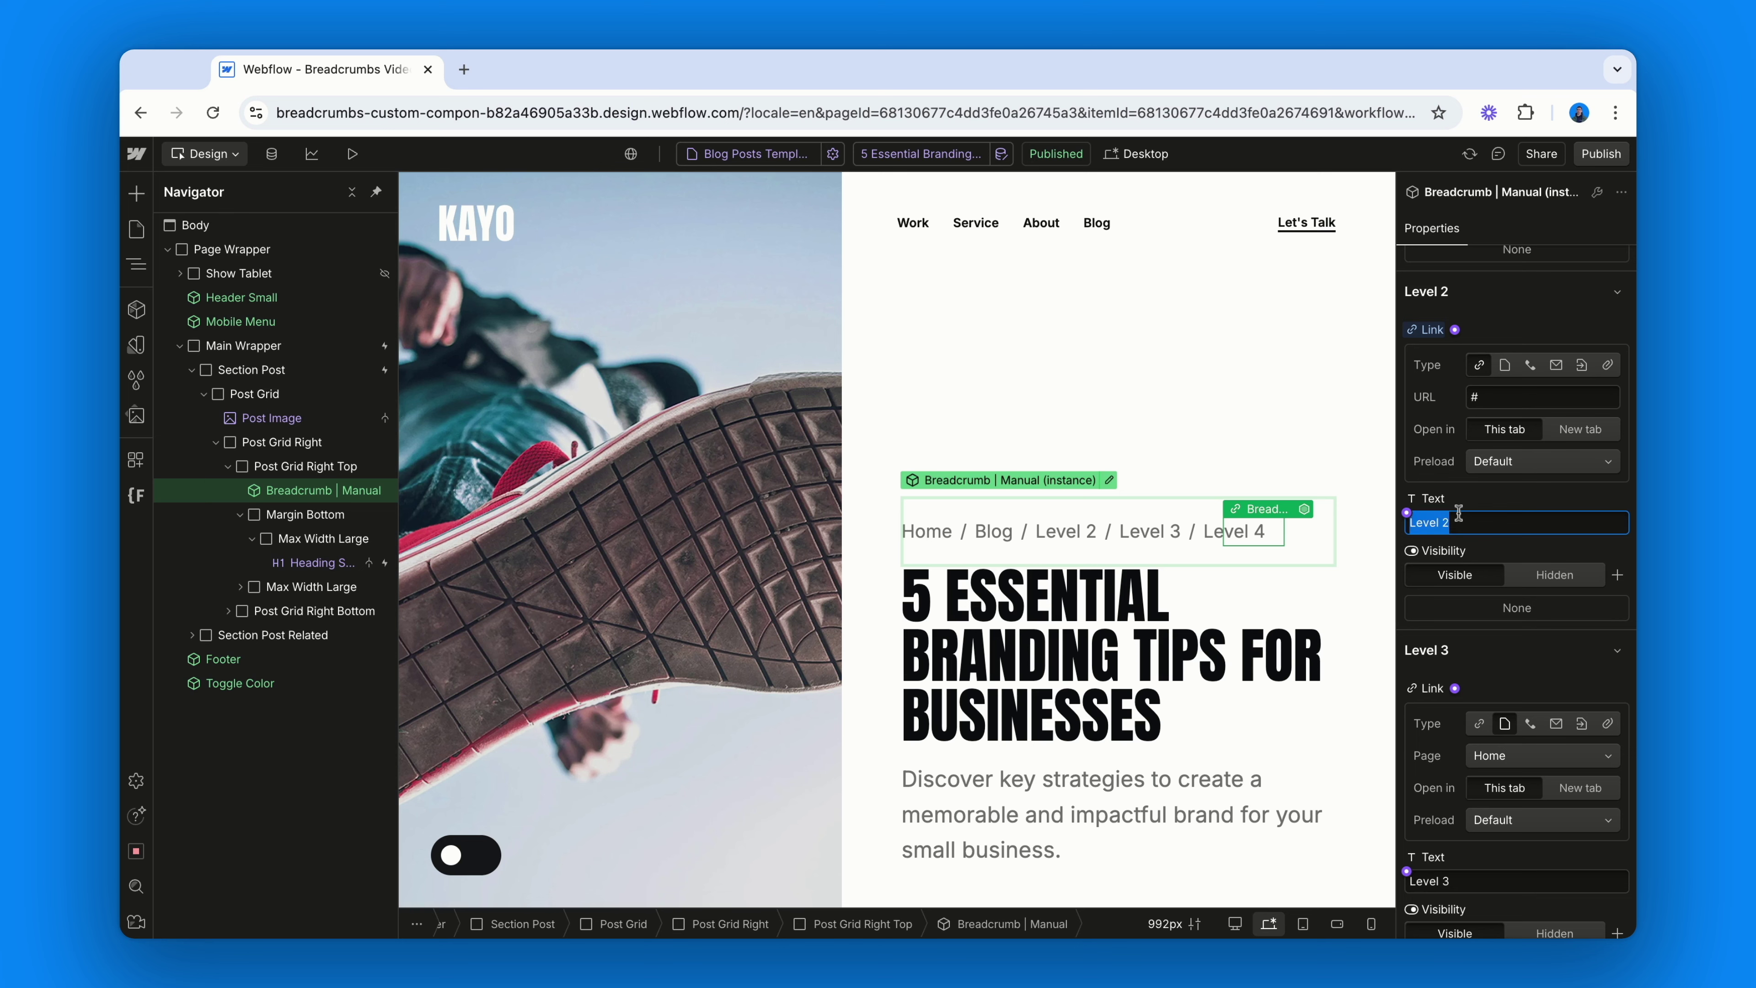
{"action": "type", "text": "Posts"}
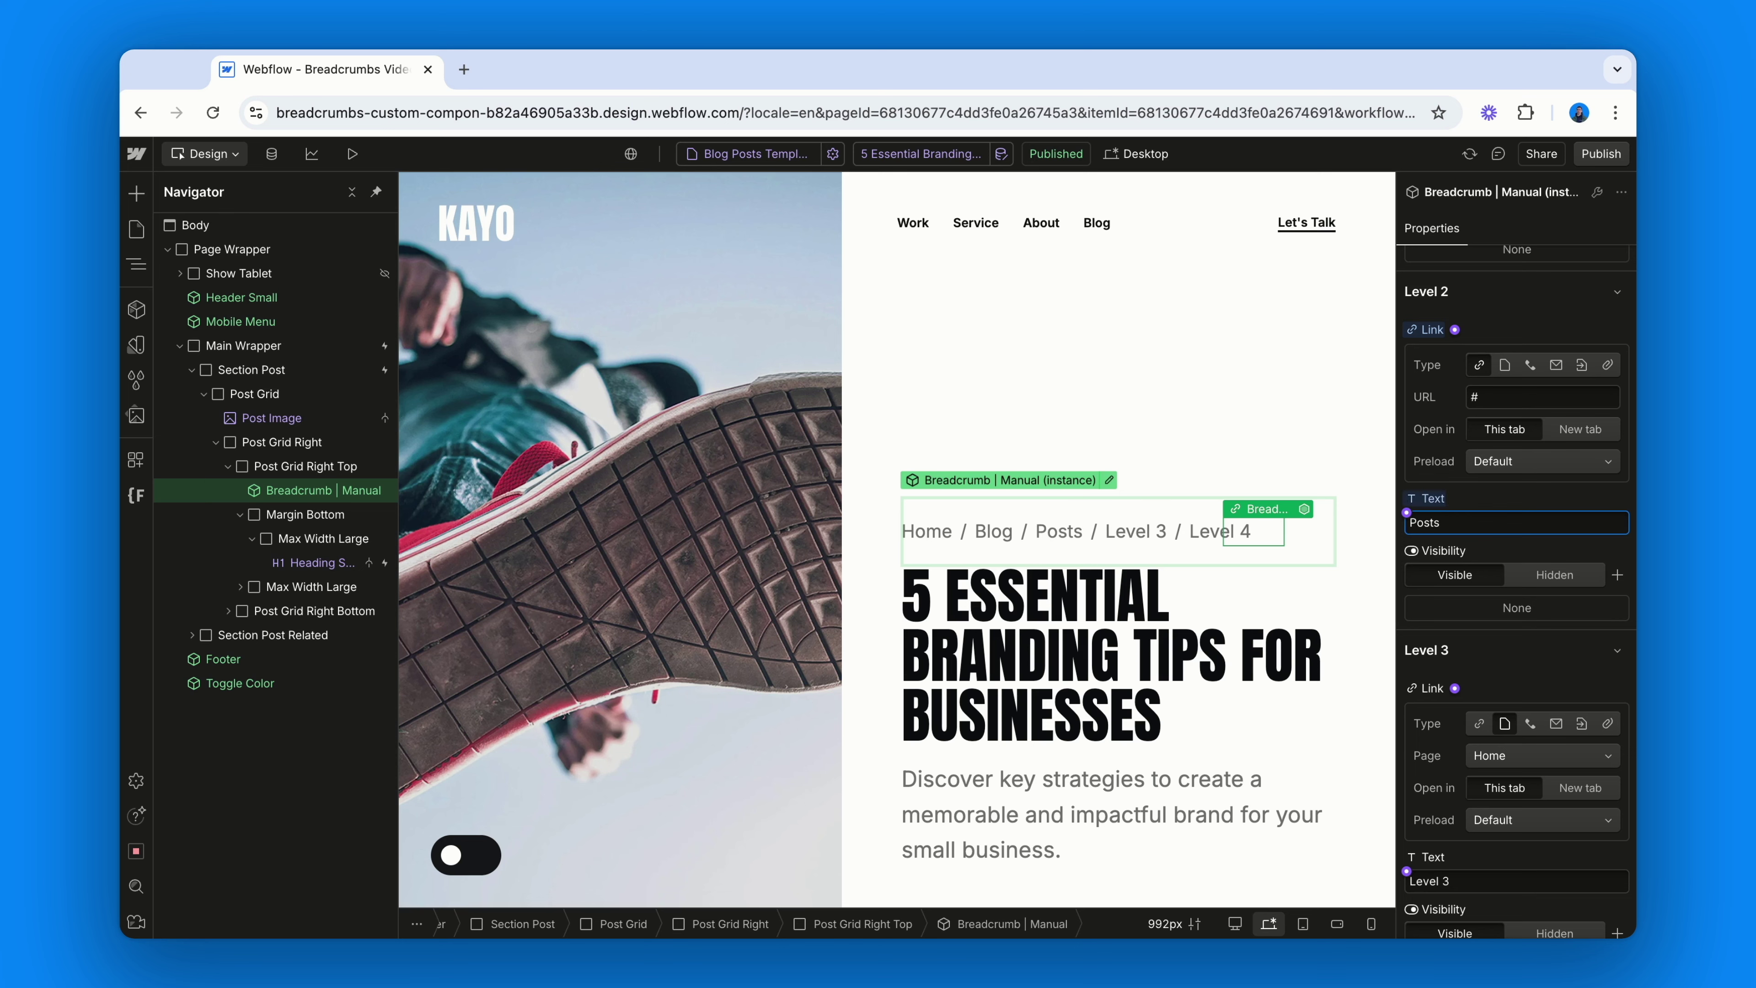
- Set the Level 3 breadcrumb's visibility to Hidden on the blog post template's instance
{"action": "scroll", "coordinate": [1480, 550], "scroll_direction": "down", "scroll_amount": 4}
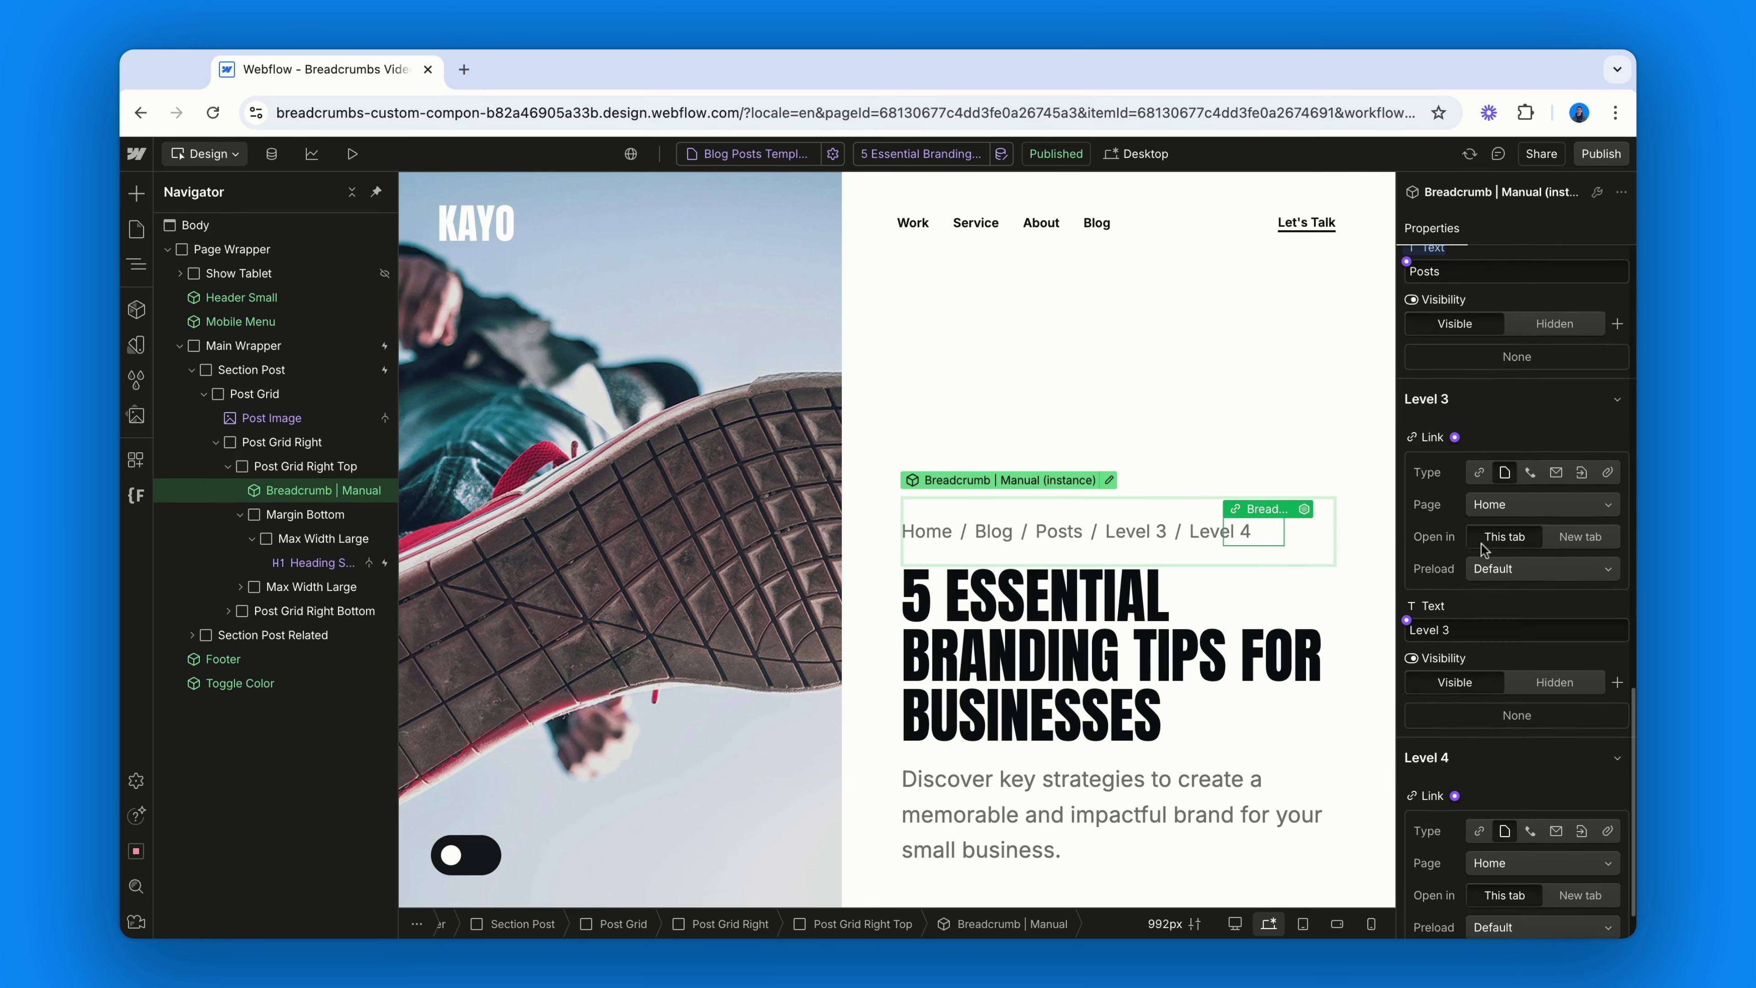
{"action": "left_click", "coordinate": [1559, 682]}
- Connect the Level 4 breadcrumb's link to Collection item page link and its text to the Blog Posts Name field
{"action": "scroll", "coordinate": [1564, 685], "scroll_direction": "down", "scroll_amount": 1}
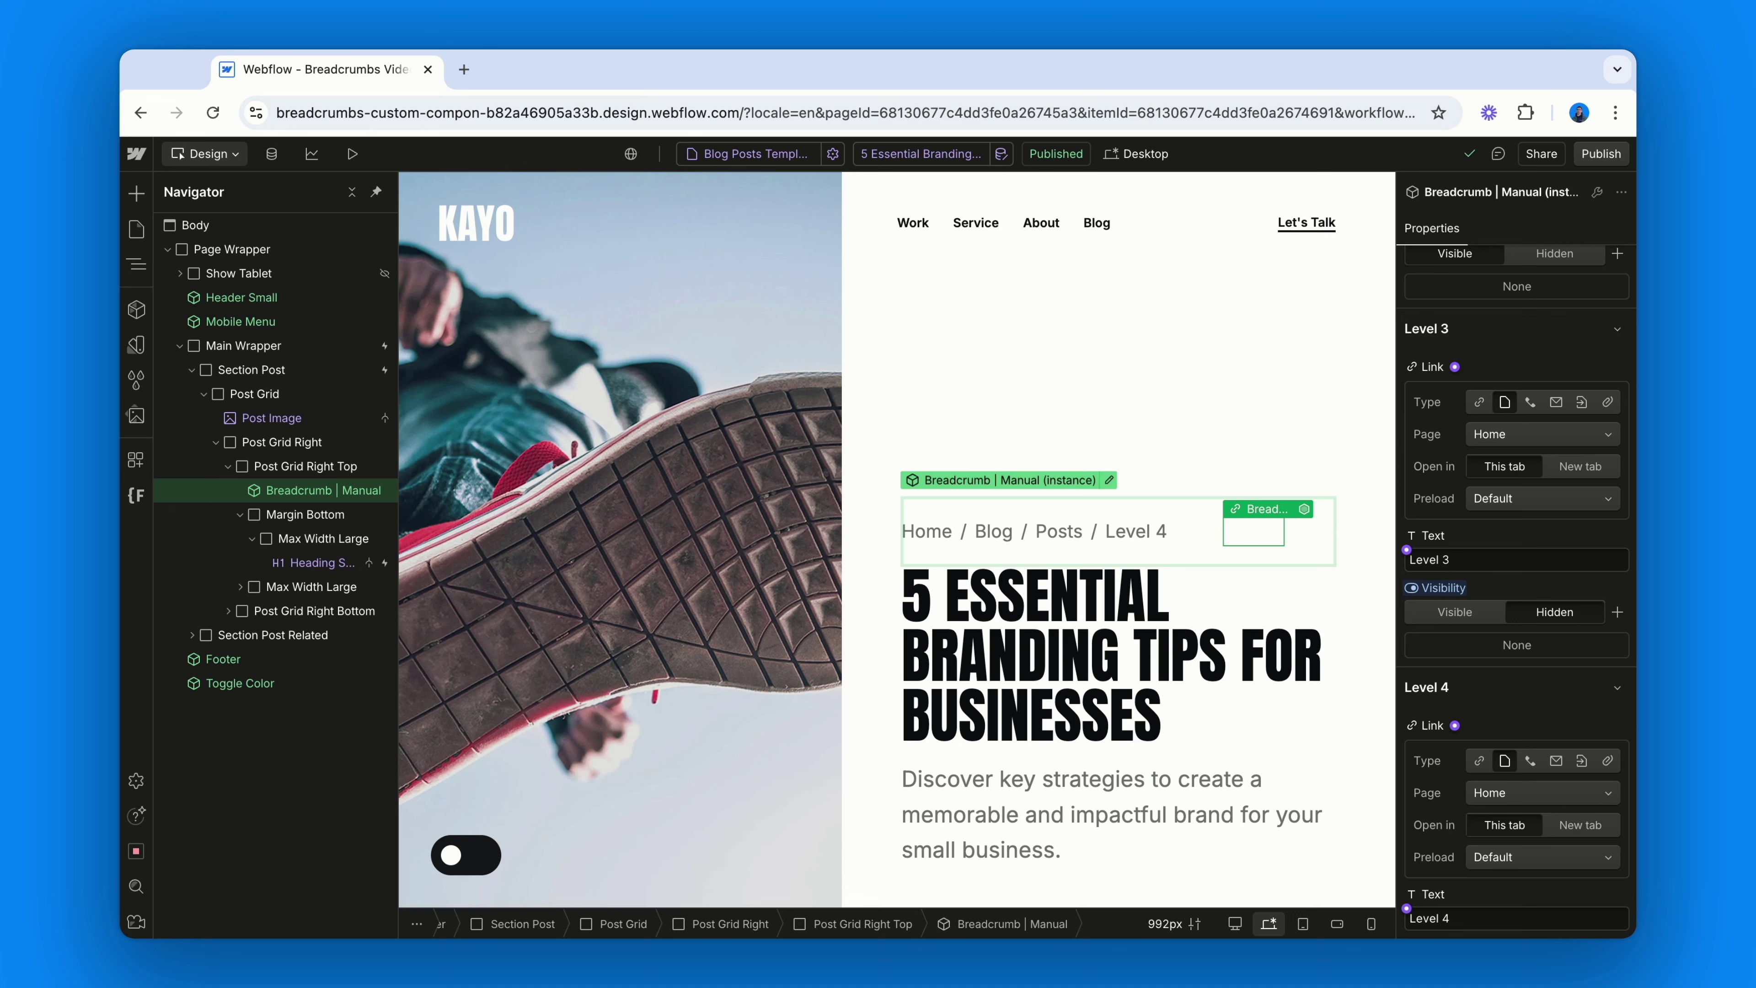
{"action": "left_click", "coordinate": [1456, 726]}
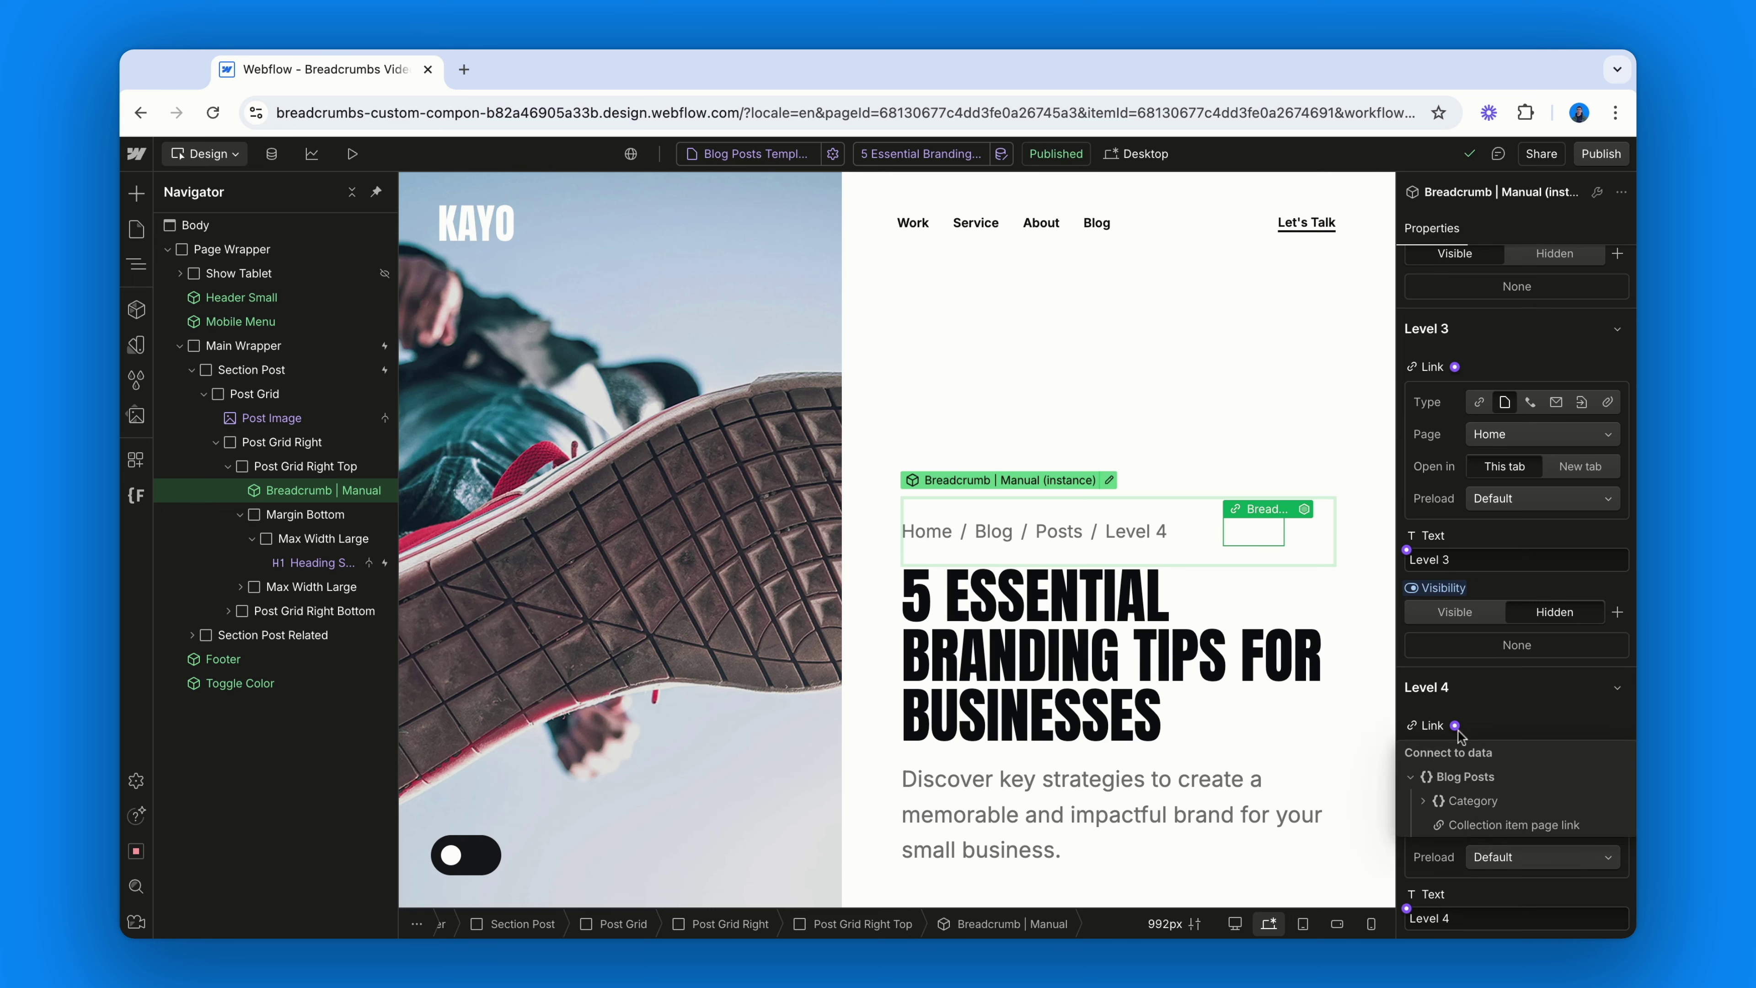
{"action": "left_click", "coordinate": [1466, 824]}
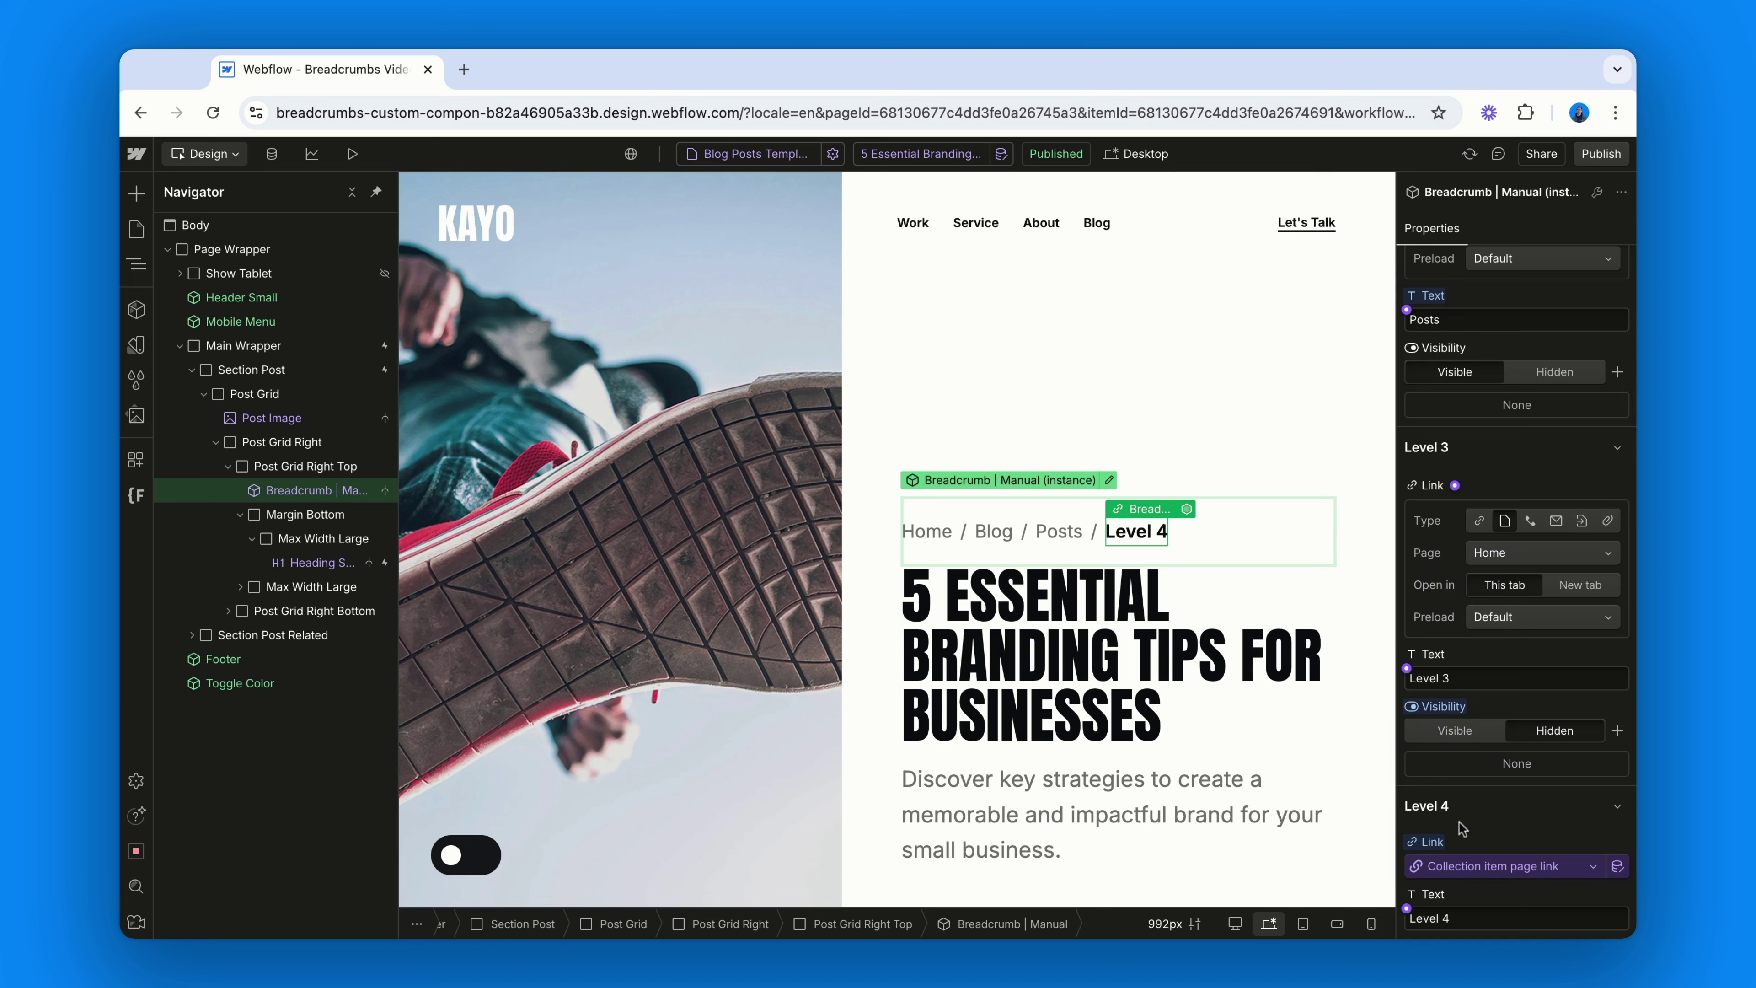
{"action": "left_click", "coordinate": [1407, 909]}
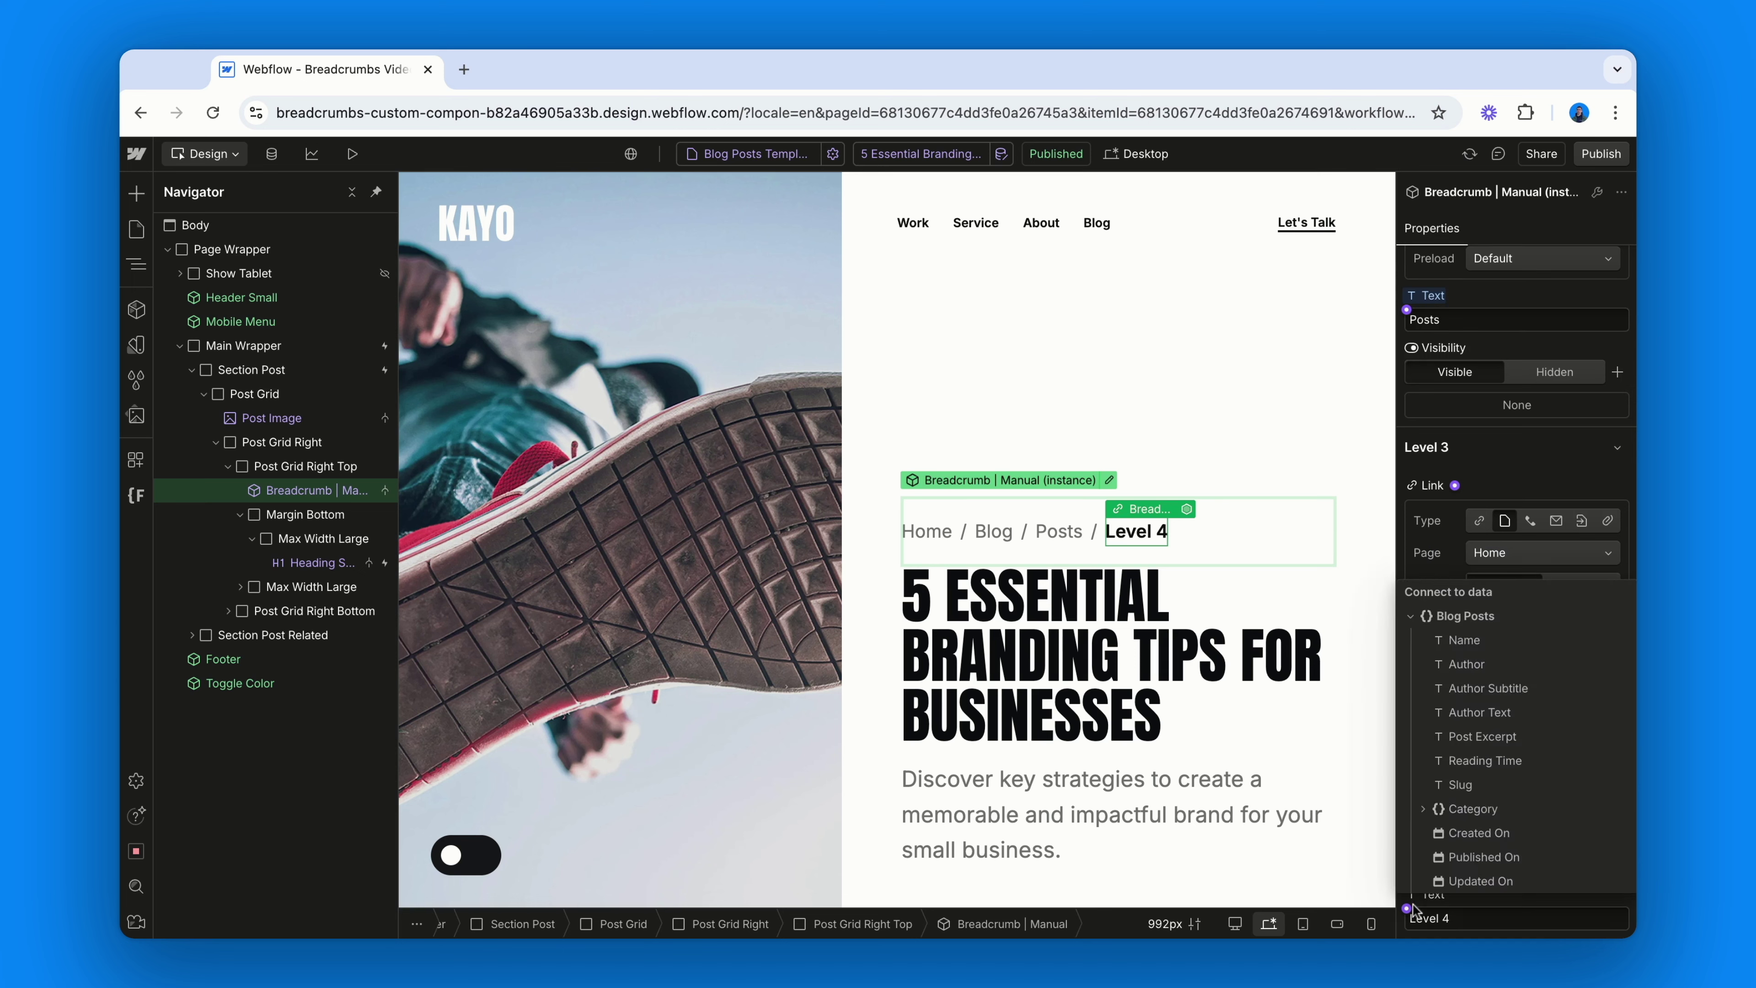
{"action": "left_click", "coordinate": [1483, 641]}
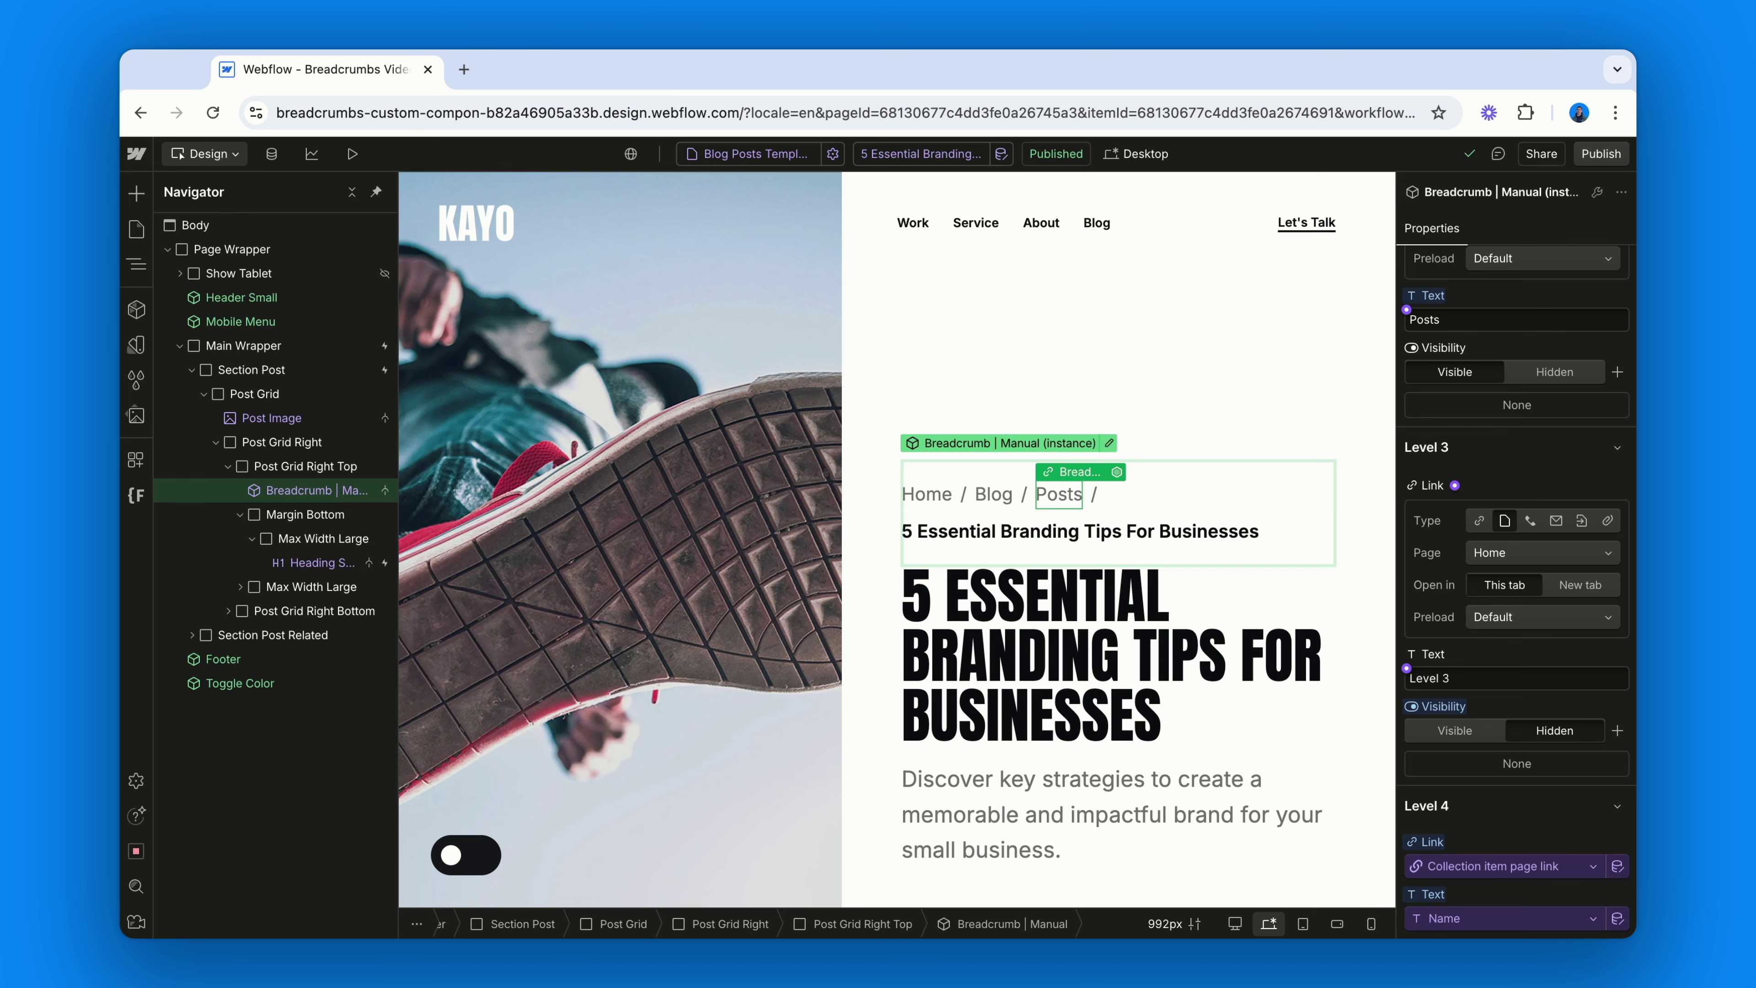
- Open the Breadcrumb | Manual component for editing and add an aria-disabled custom attribute to the Level 1 breadcrumb link
{"action": "left_click", "coordinate": [1109, 442]}
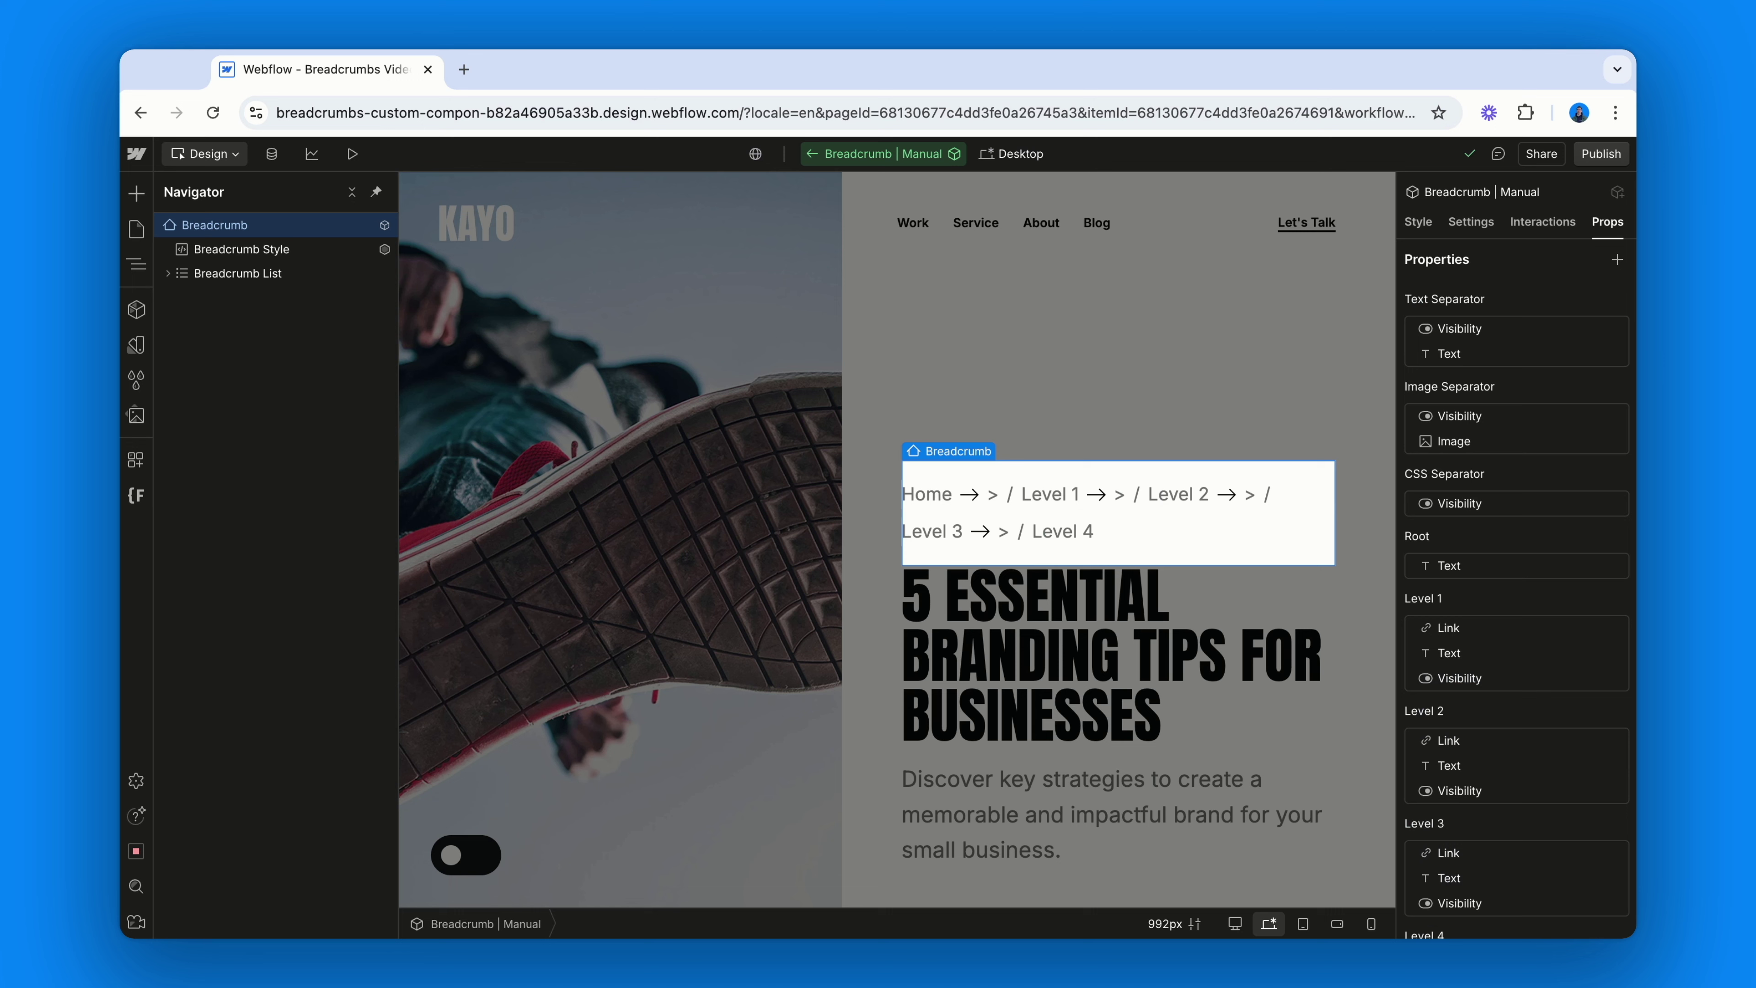
{"action": "left_click", "coordinate": [933, 492]}
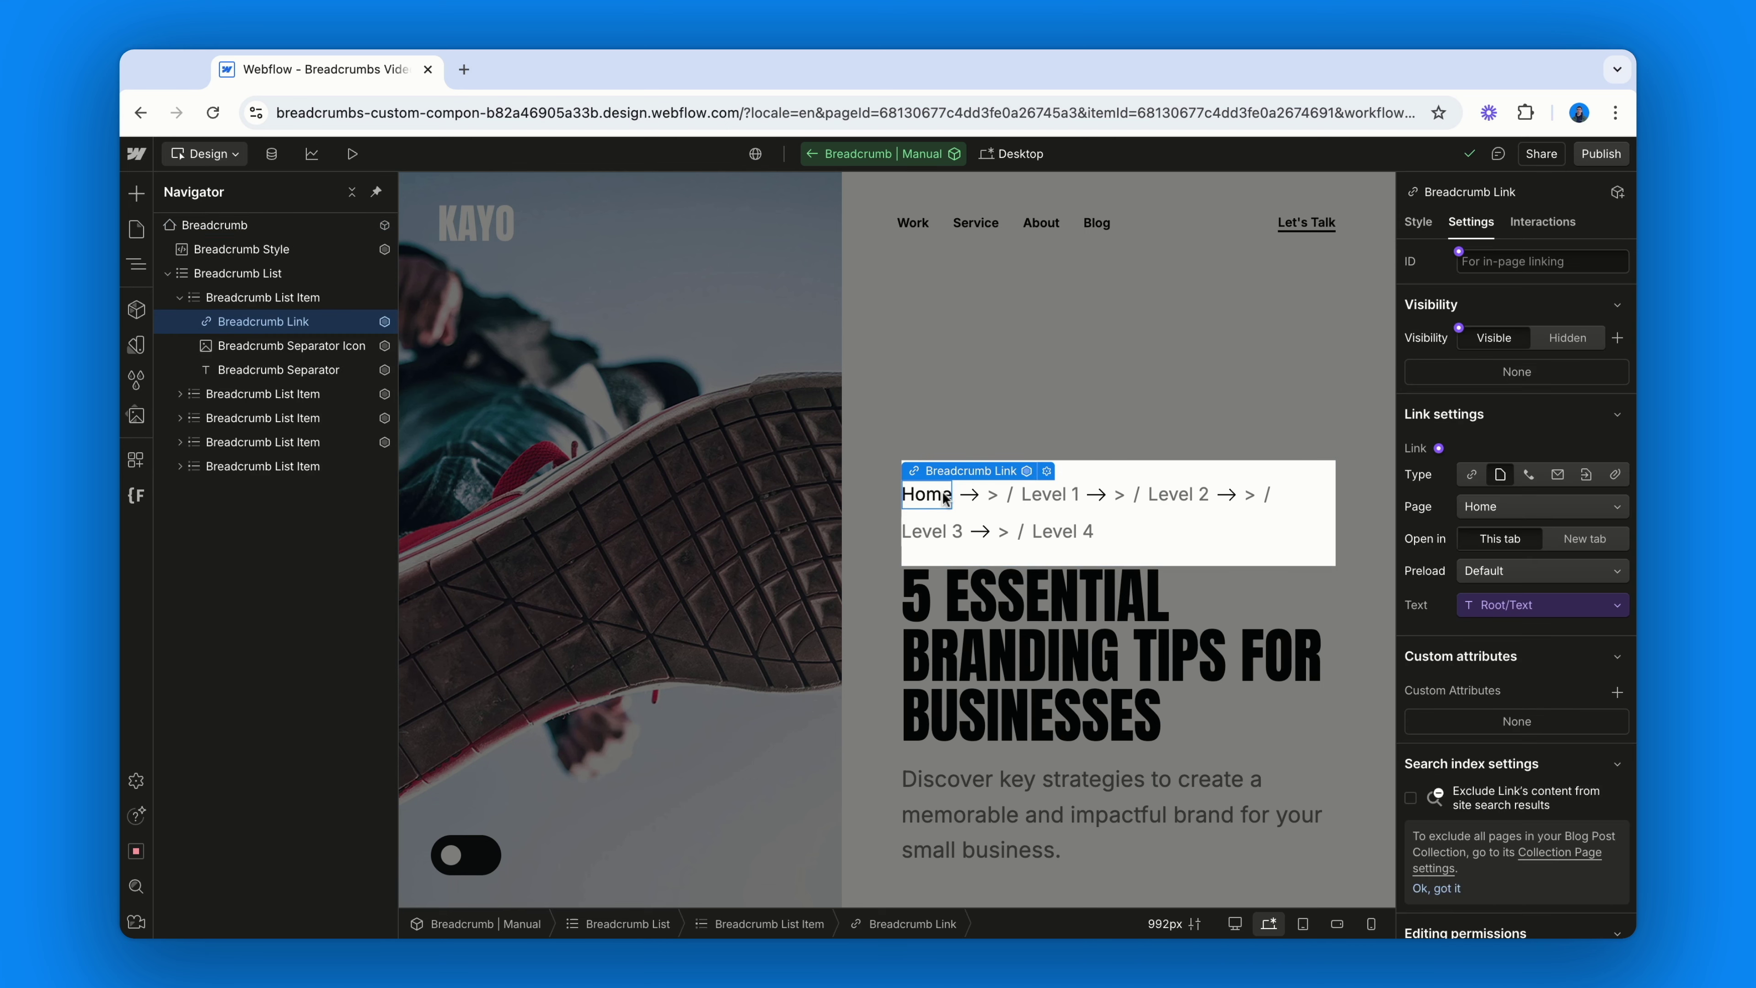
{"action": "left_click", "coordinate": [1077, 533]}
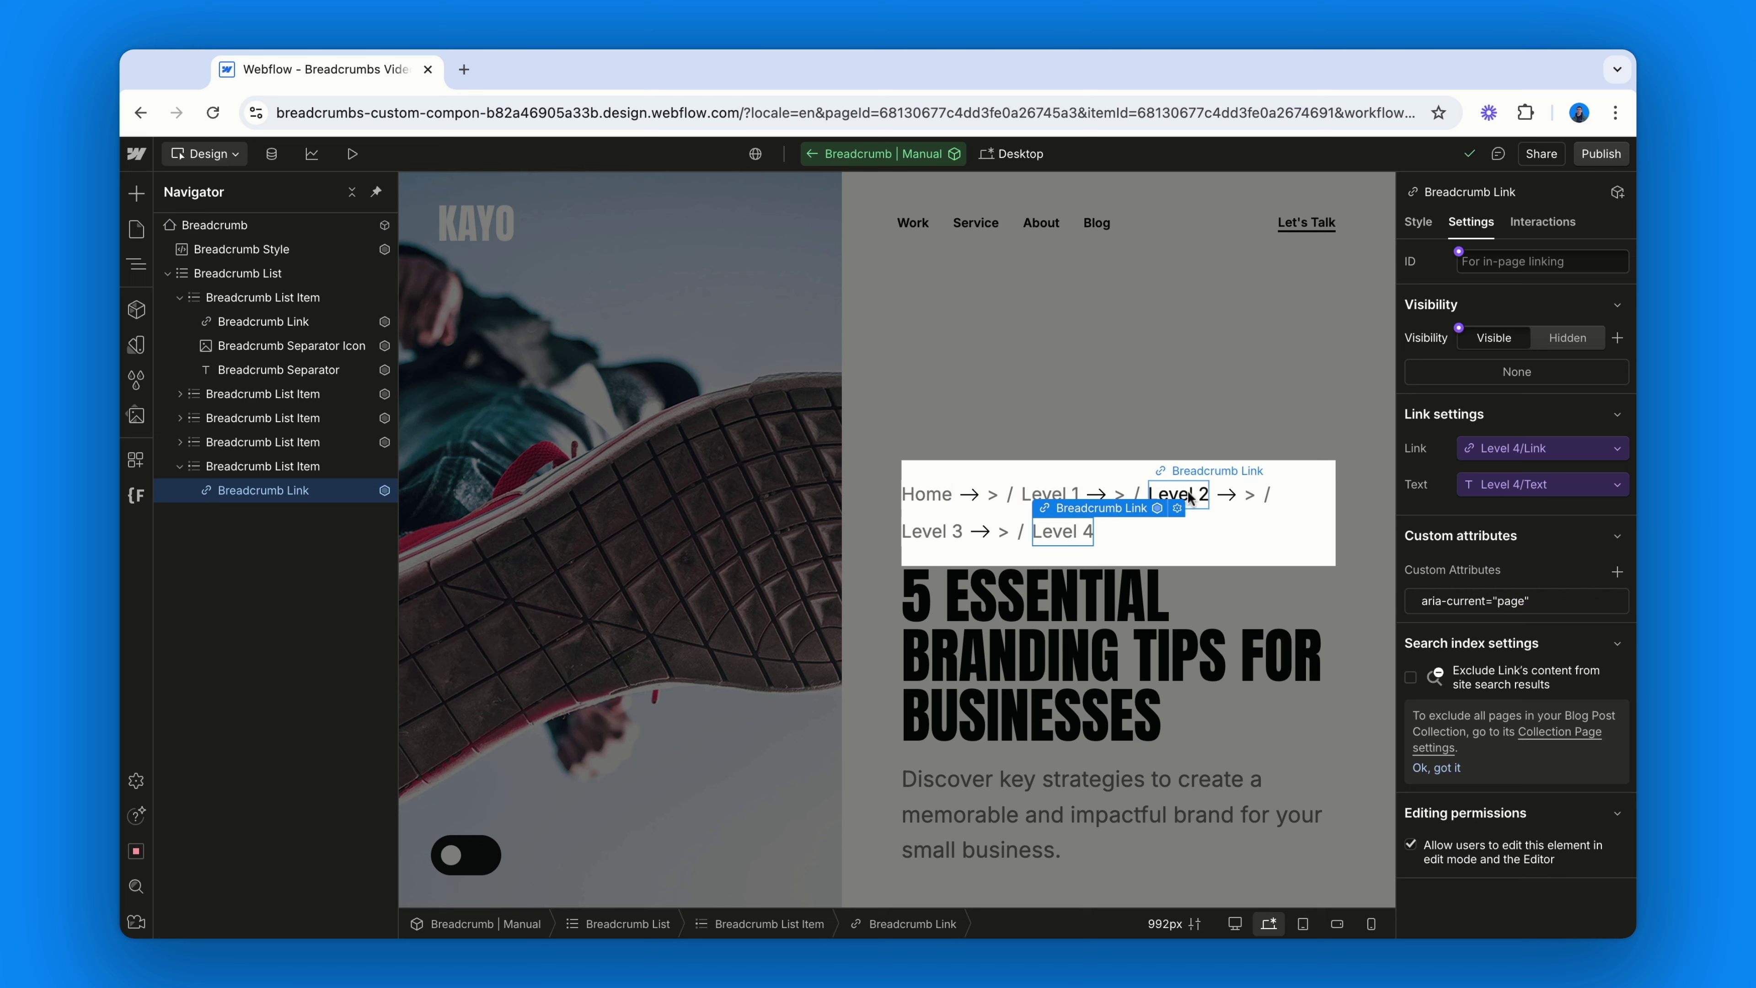
{"action": "left_click", "coordinate": [1194, 530]}
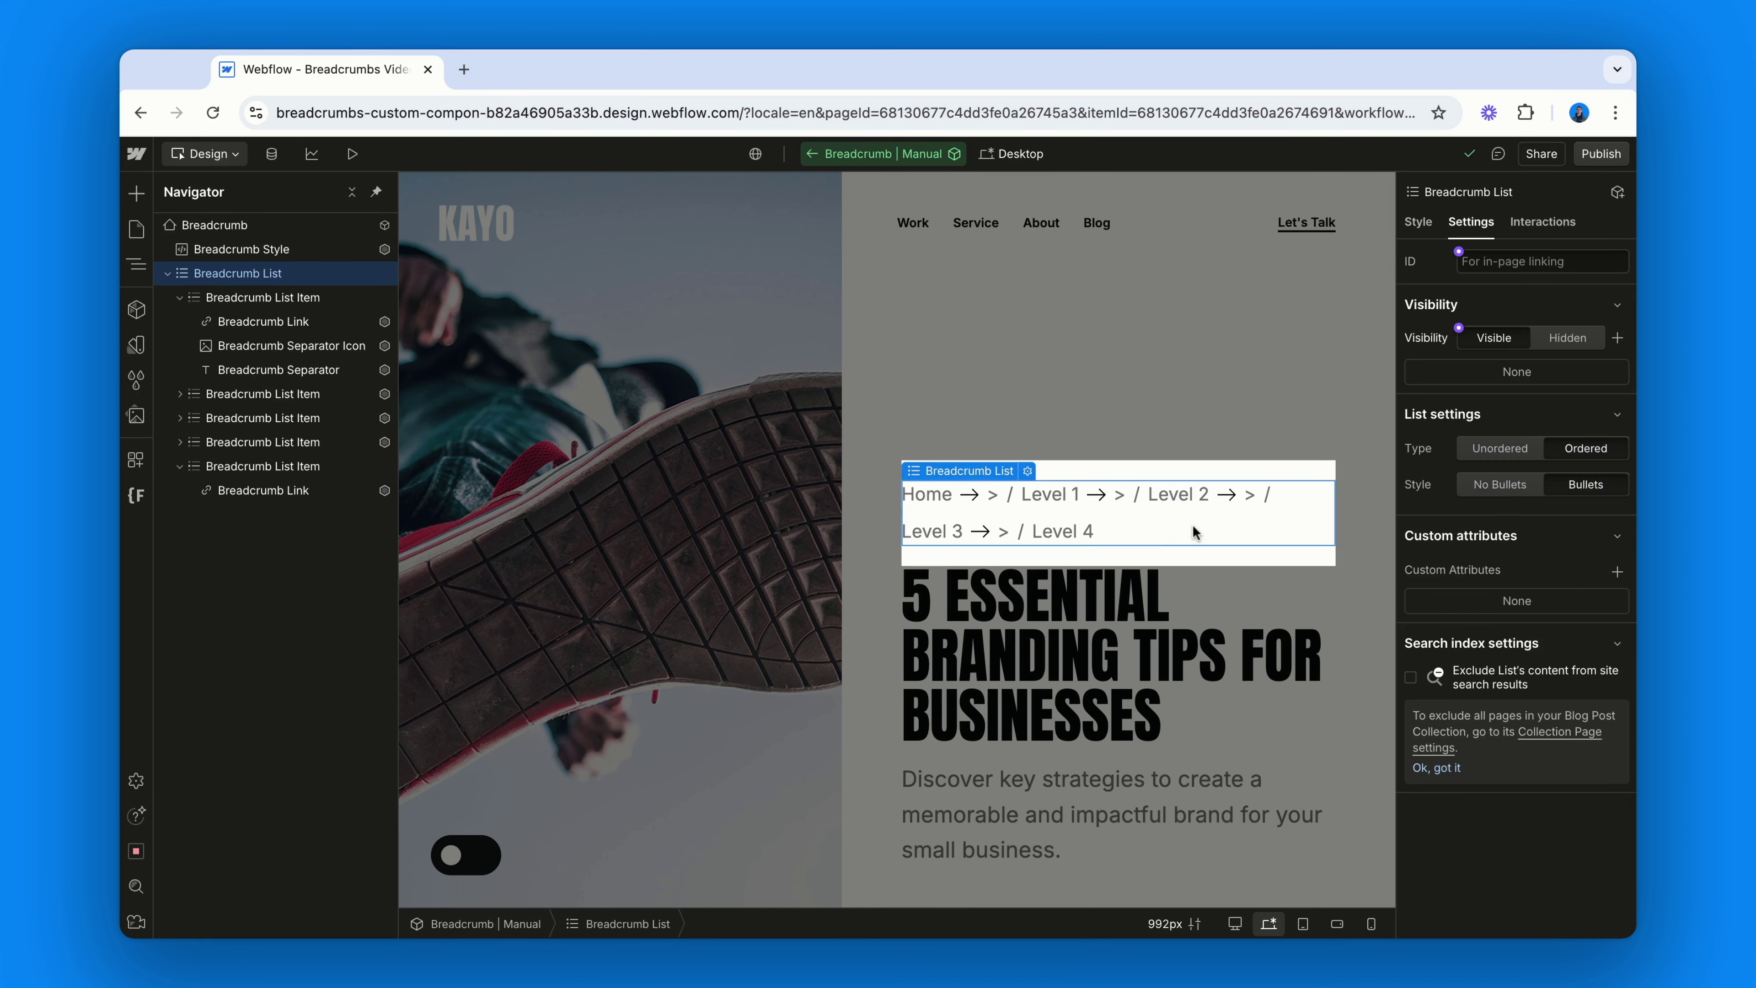
{"action": "left_click", "coordinate": [1063, 504]}
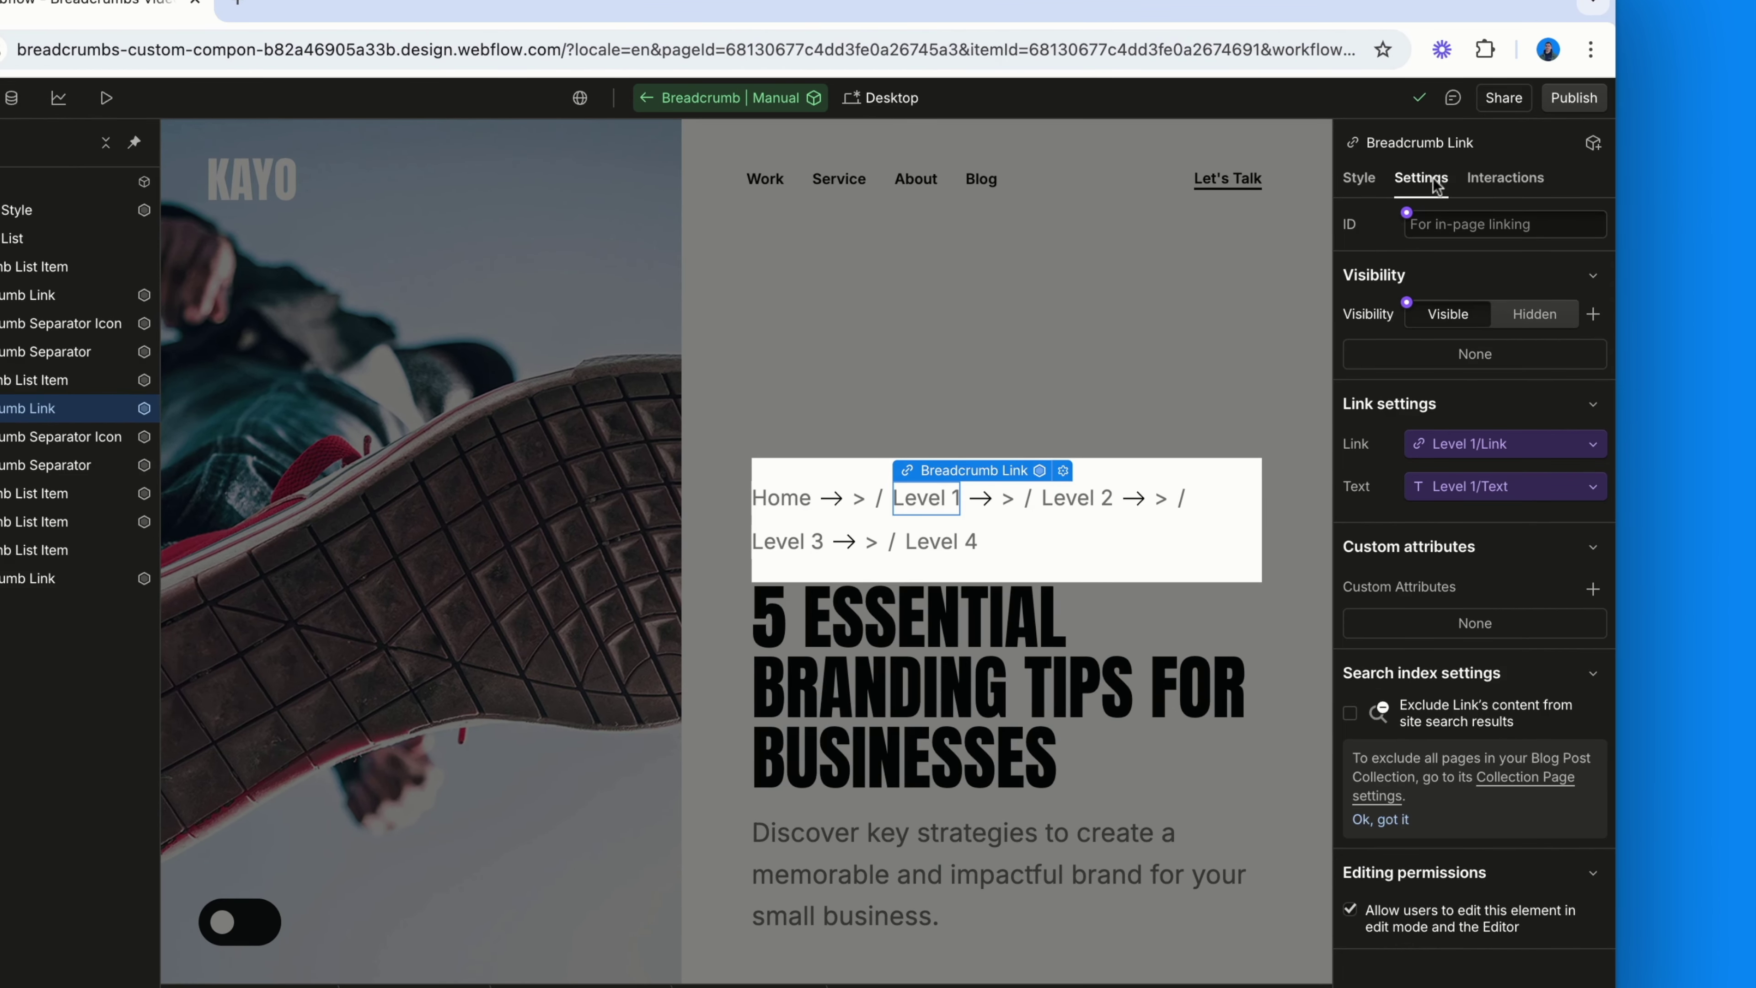
{"action": "left_click", "coordinate": [1593, 588]}
{"action": "type", "text": "a"}
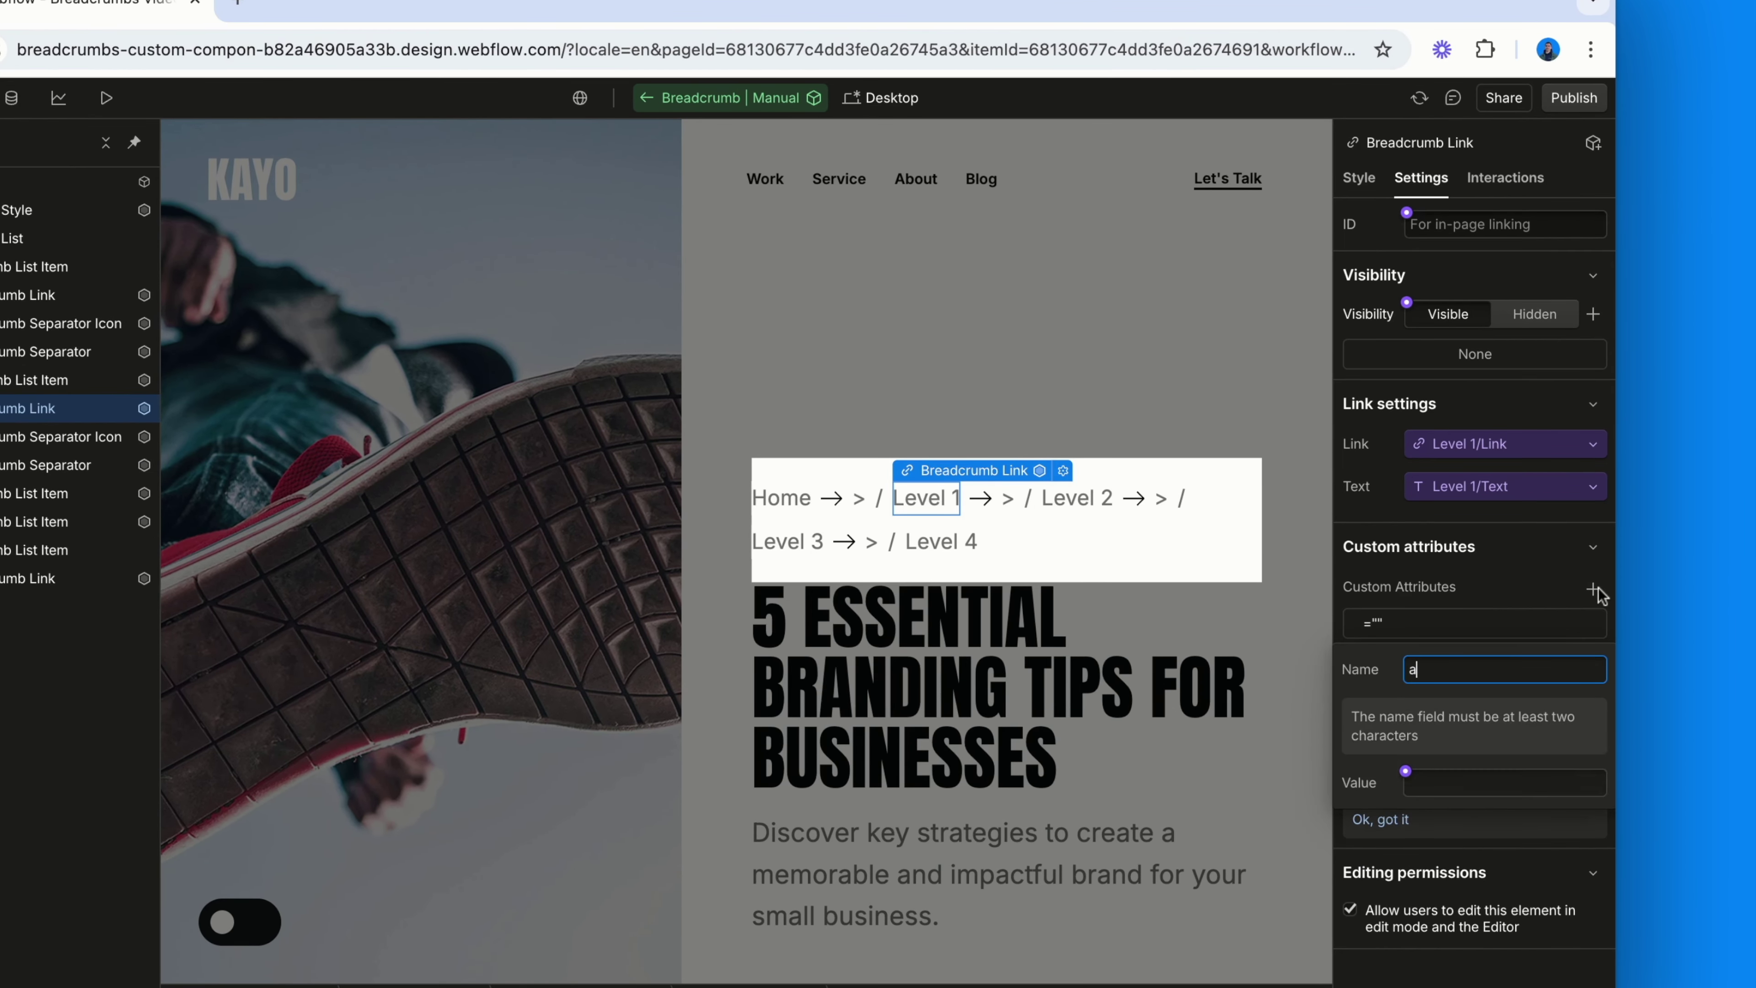
{"action": "type", "text": "ria-disabled"}
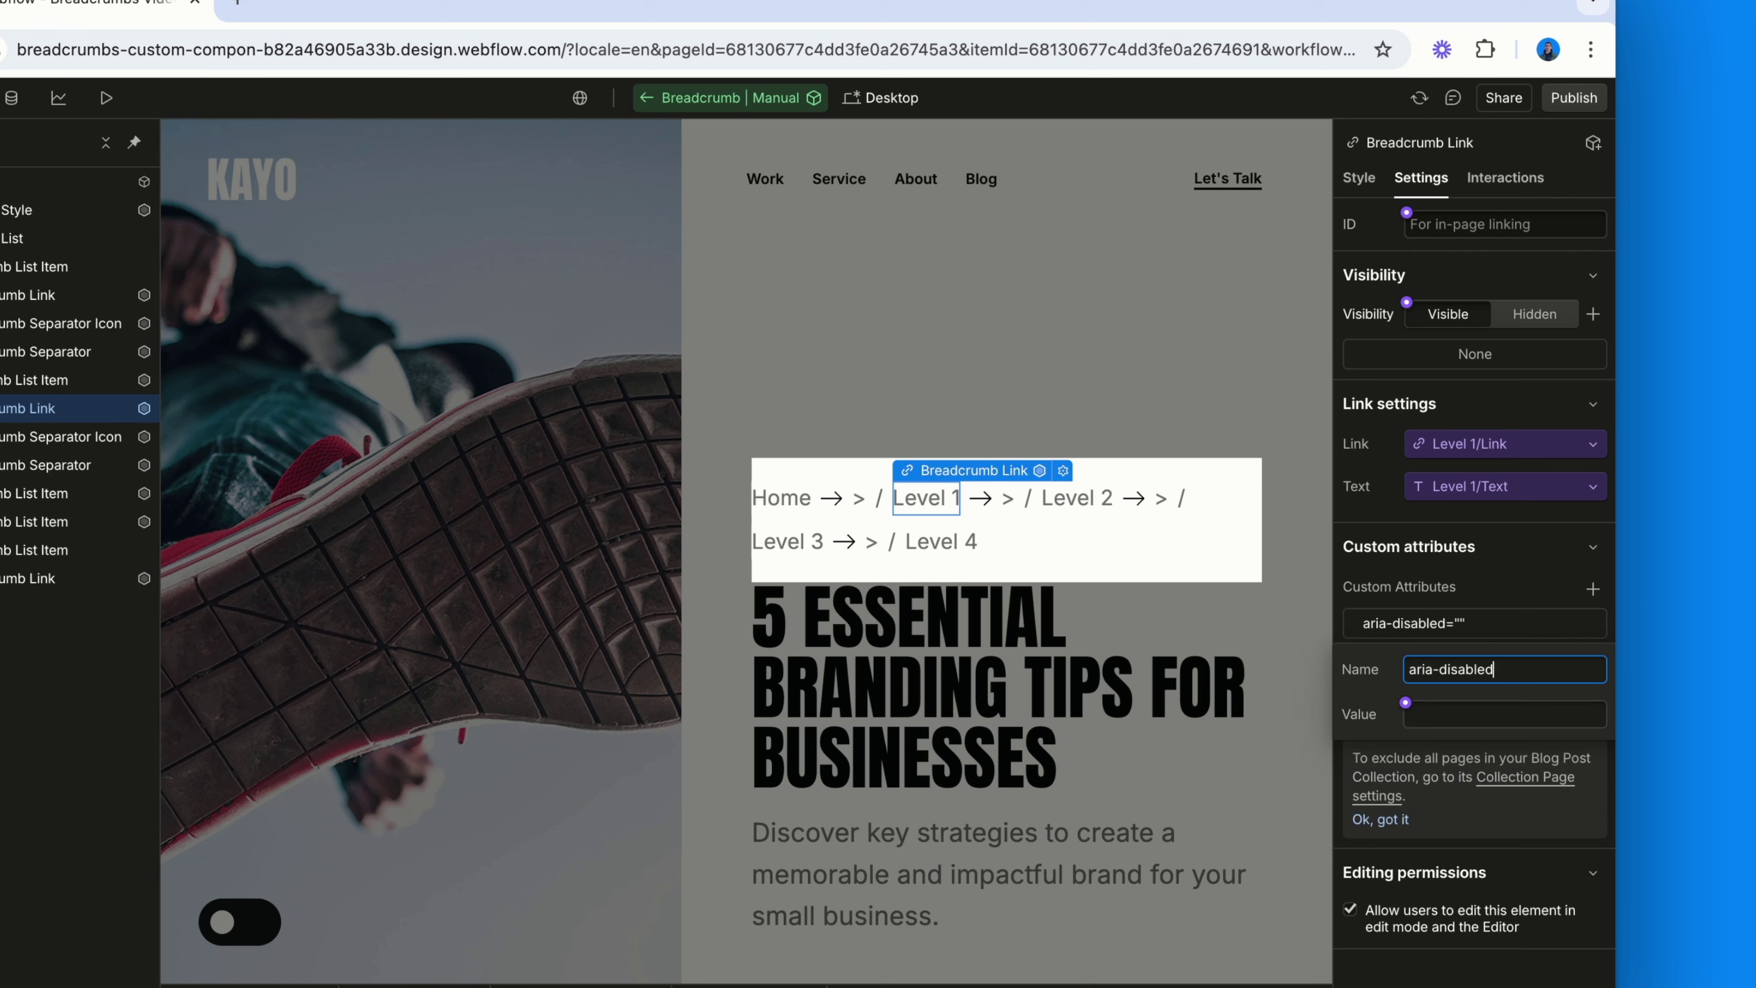
{"action": "key", "text": "Return"}
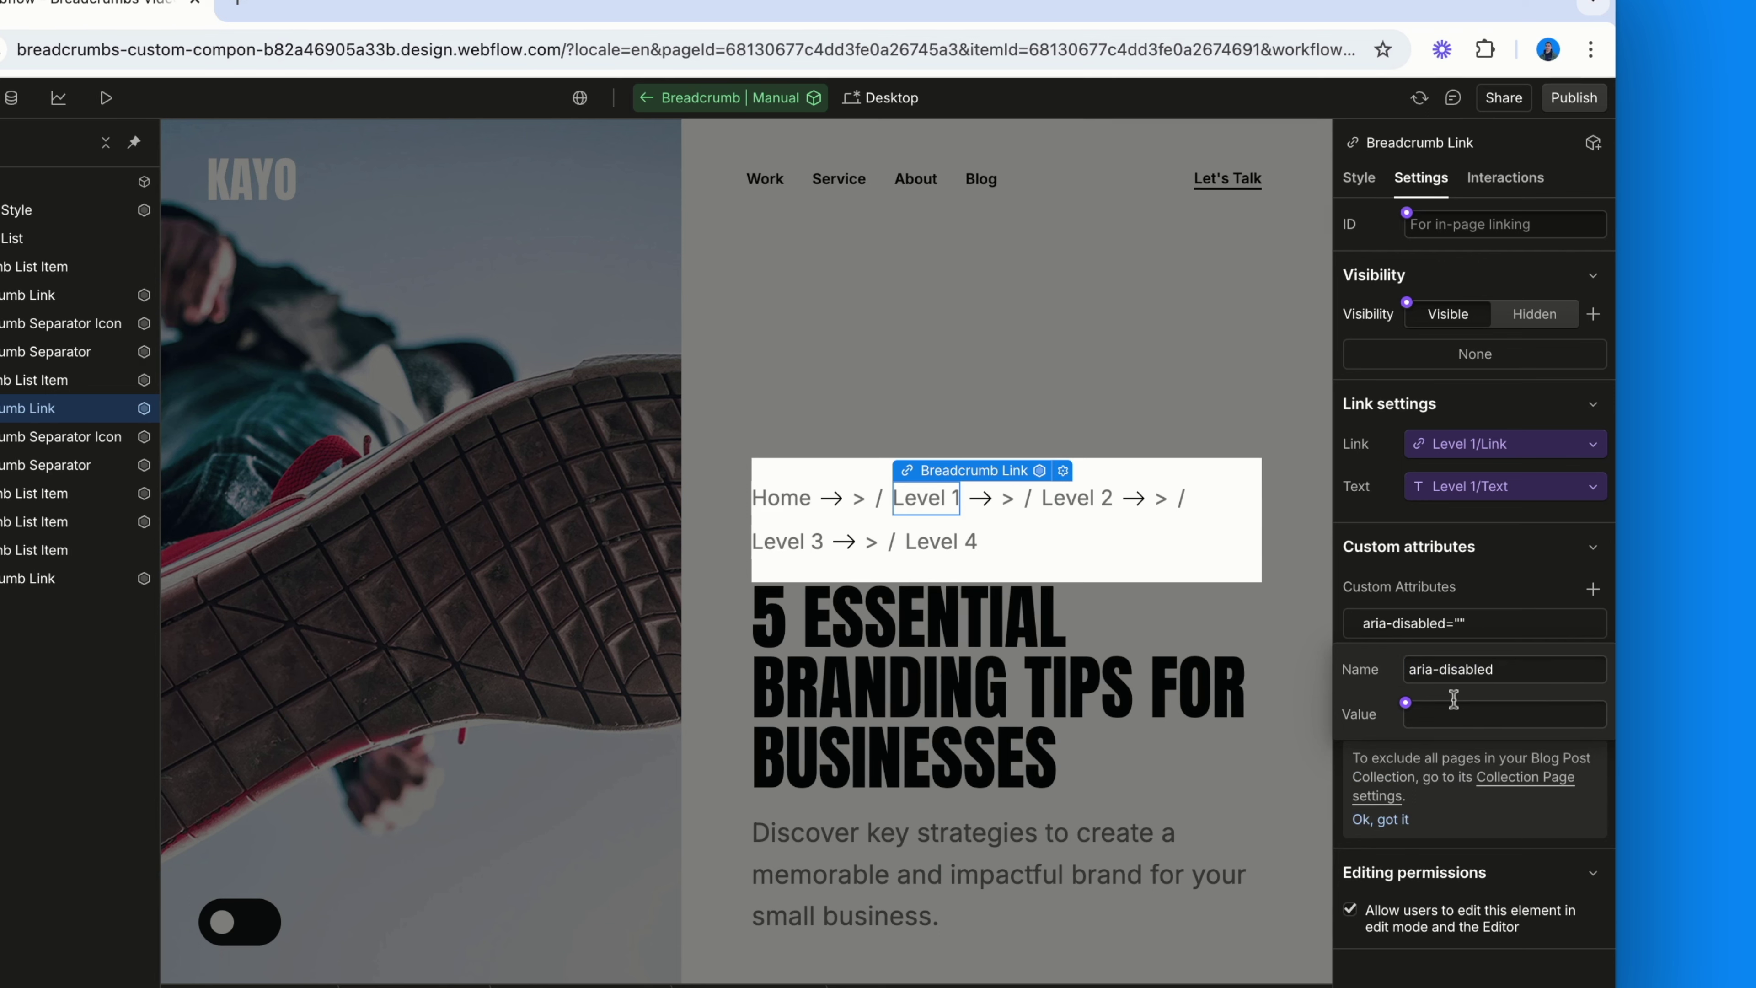
- Connect the Level 1 aria-disabled value to a new property named Aria Disabled in the Level 1 group, with default text false
{"action": "left_click", "coordinate": [1407, 712]}
{"action": "left_click", "coordinate": [1469, 738]}
{"action": "left_click", "coordinate": [1411, 799]}
{"action": "type", "text": "Aria Disabled"}
{"action": "key", "text": "Tab"}
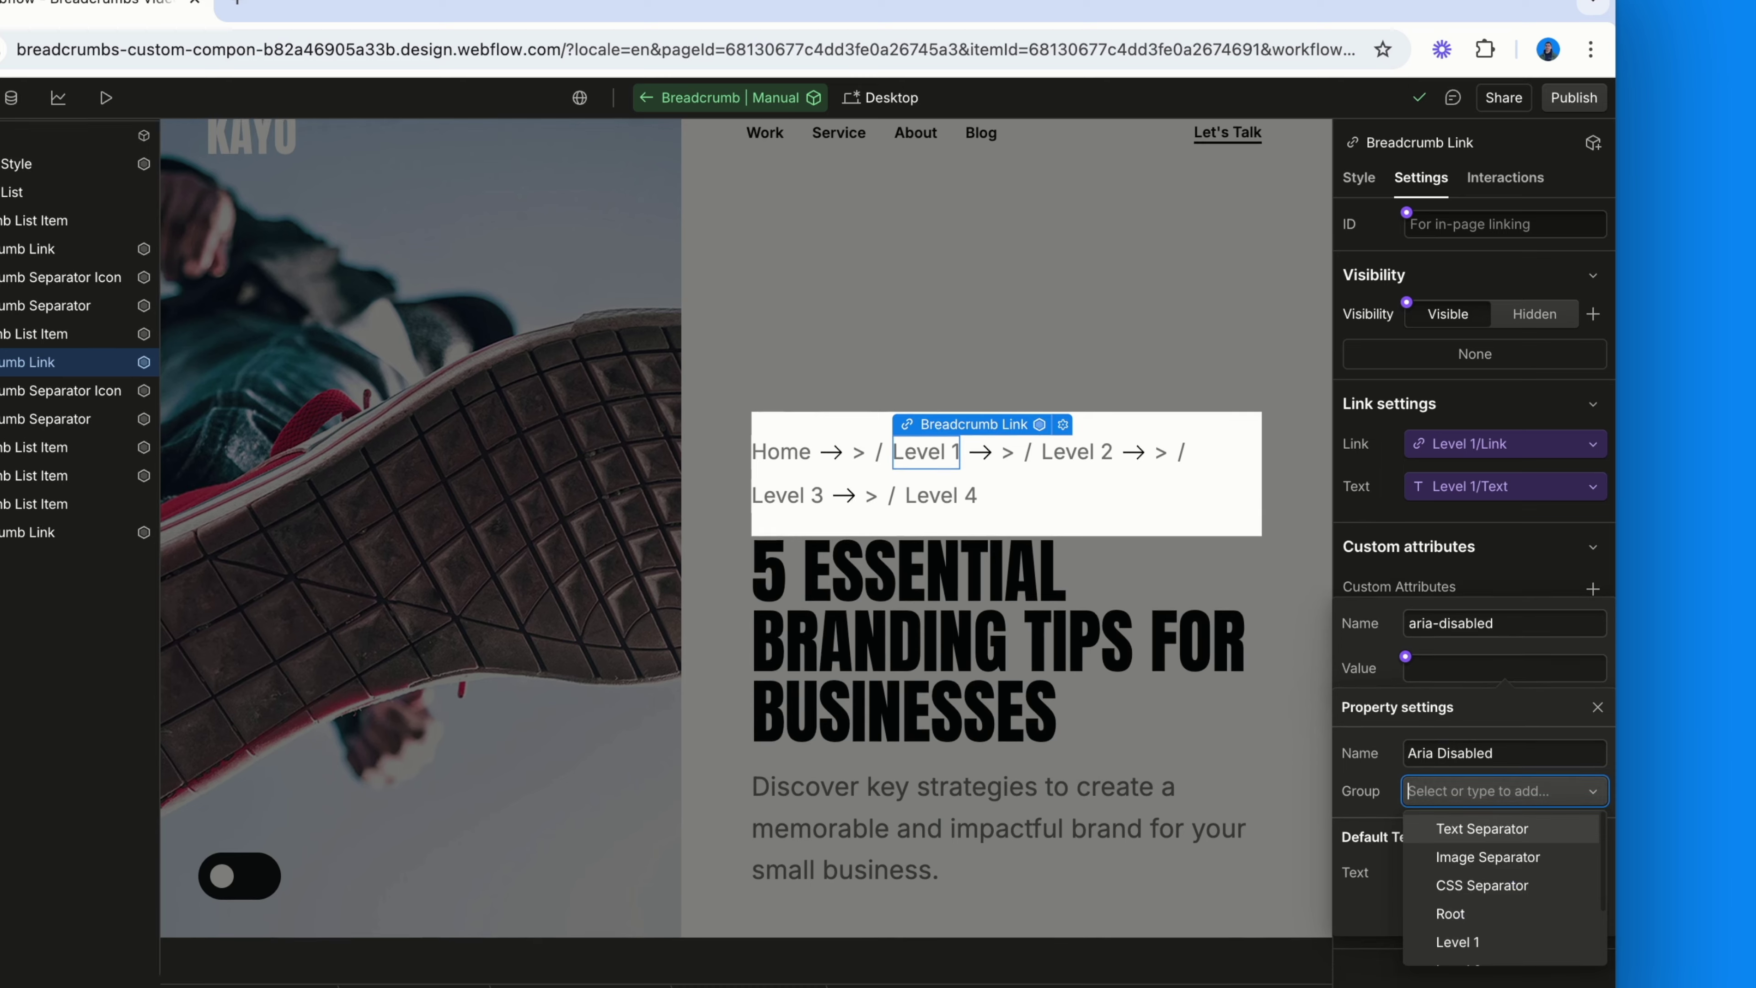
{"action": "left_click", "coordinate": [1499, 935]}
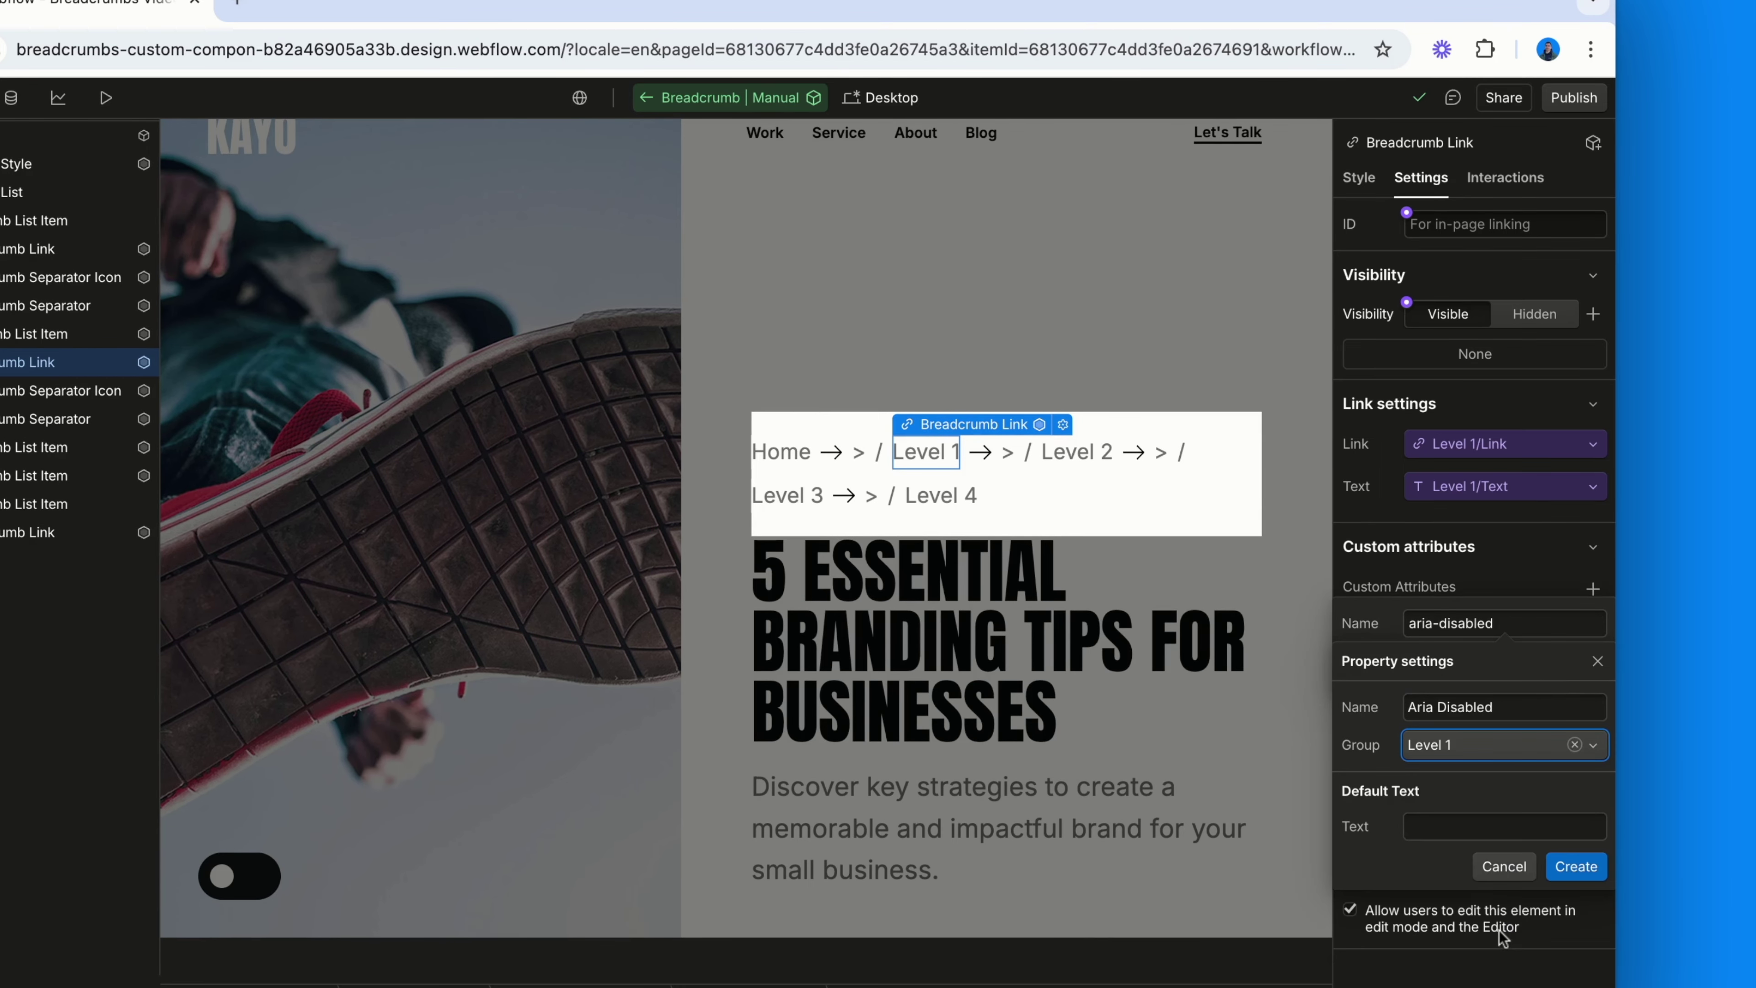
{"action": "left_click", "coordinate": [1475, 806]}
{"action": "left_click", "coordinate": [1505, 825]}
{"action": "type", "text": "false"}
{"action": "left_click", "coordinate": [1557, 866]}
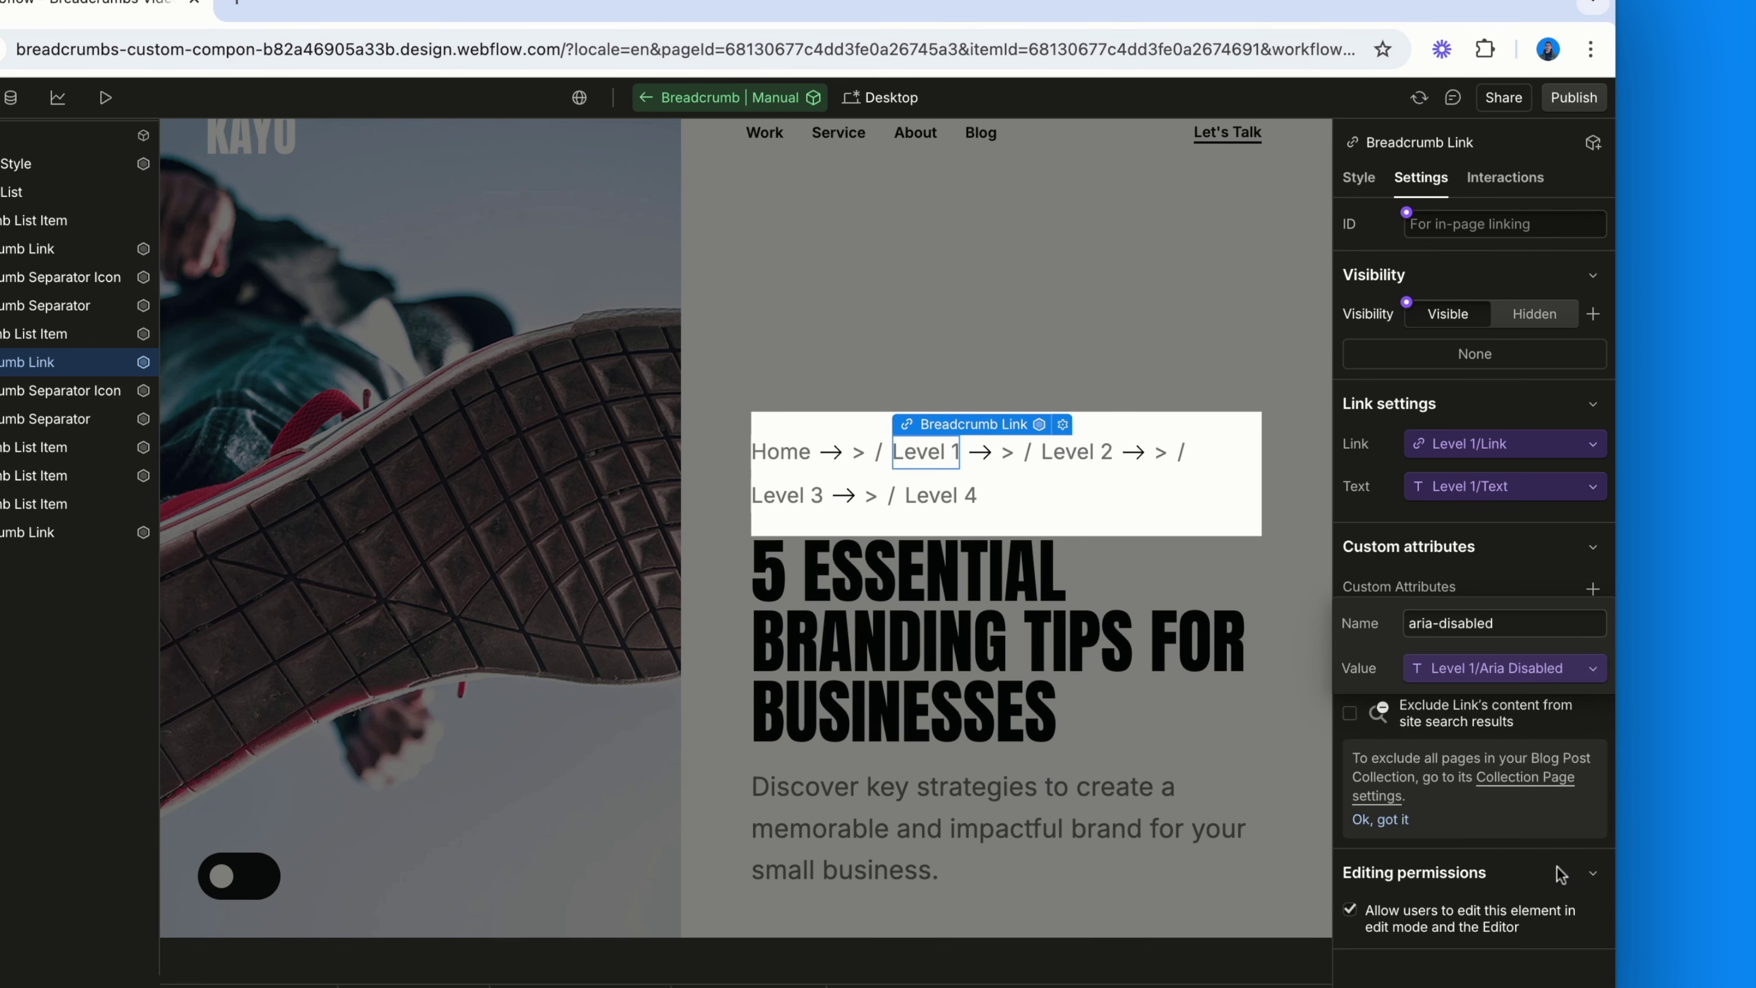
- Add an aria-disabled custom attribute to the Level 2 breadcrumb link
{"action": "left_click", "coordinate": [1087, 457]}
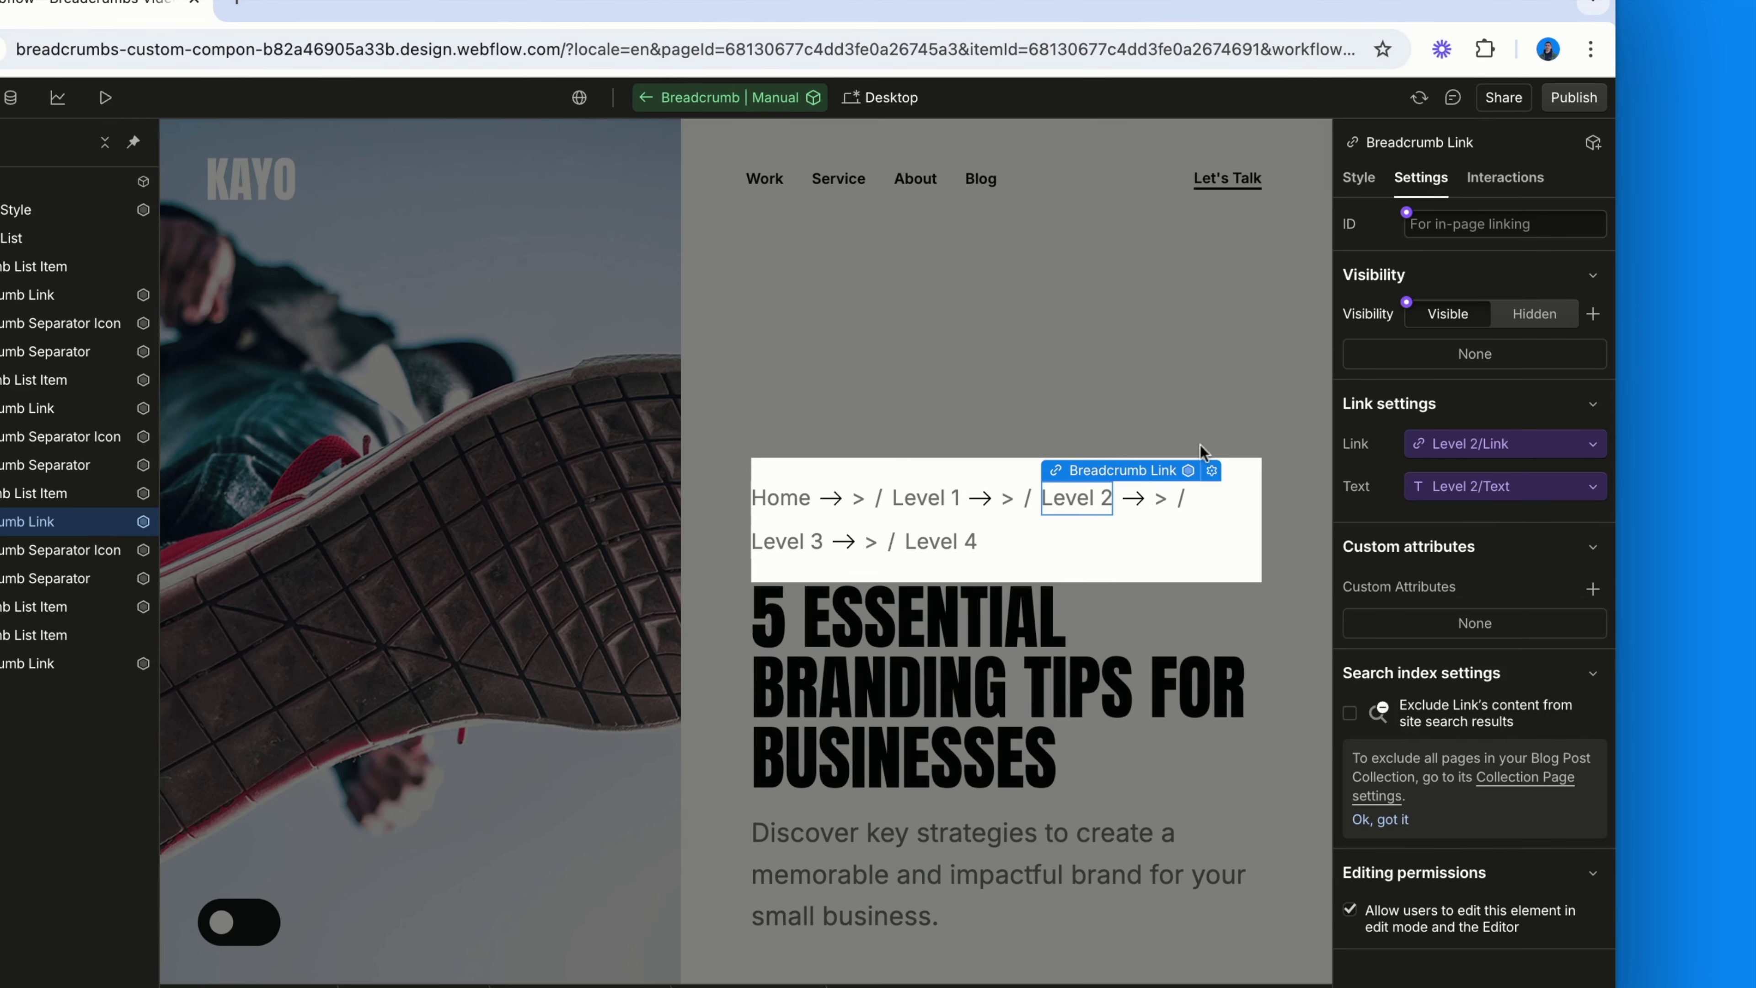
{"action": "left_click", "coordinate": [1593, 588]}
{"action": "type", "text": "aria-disabled"}
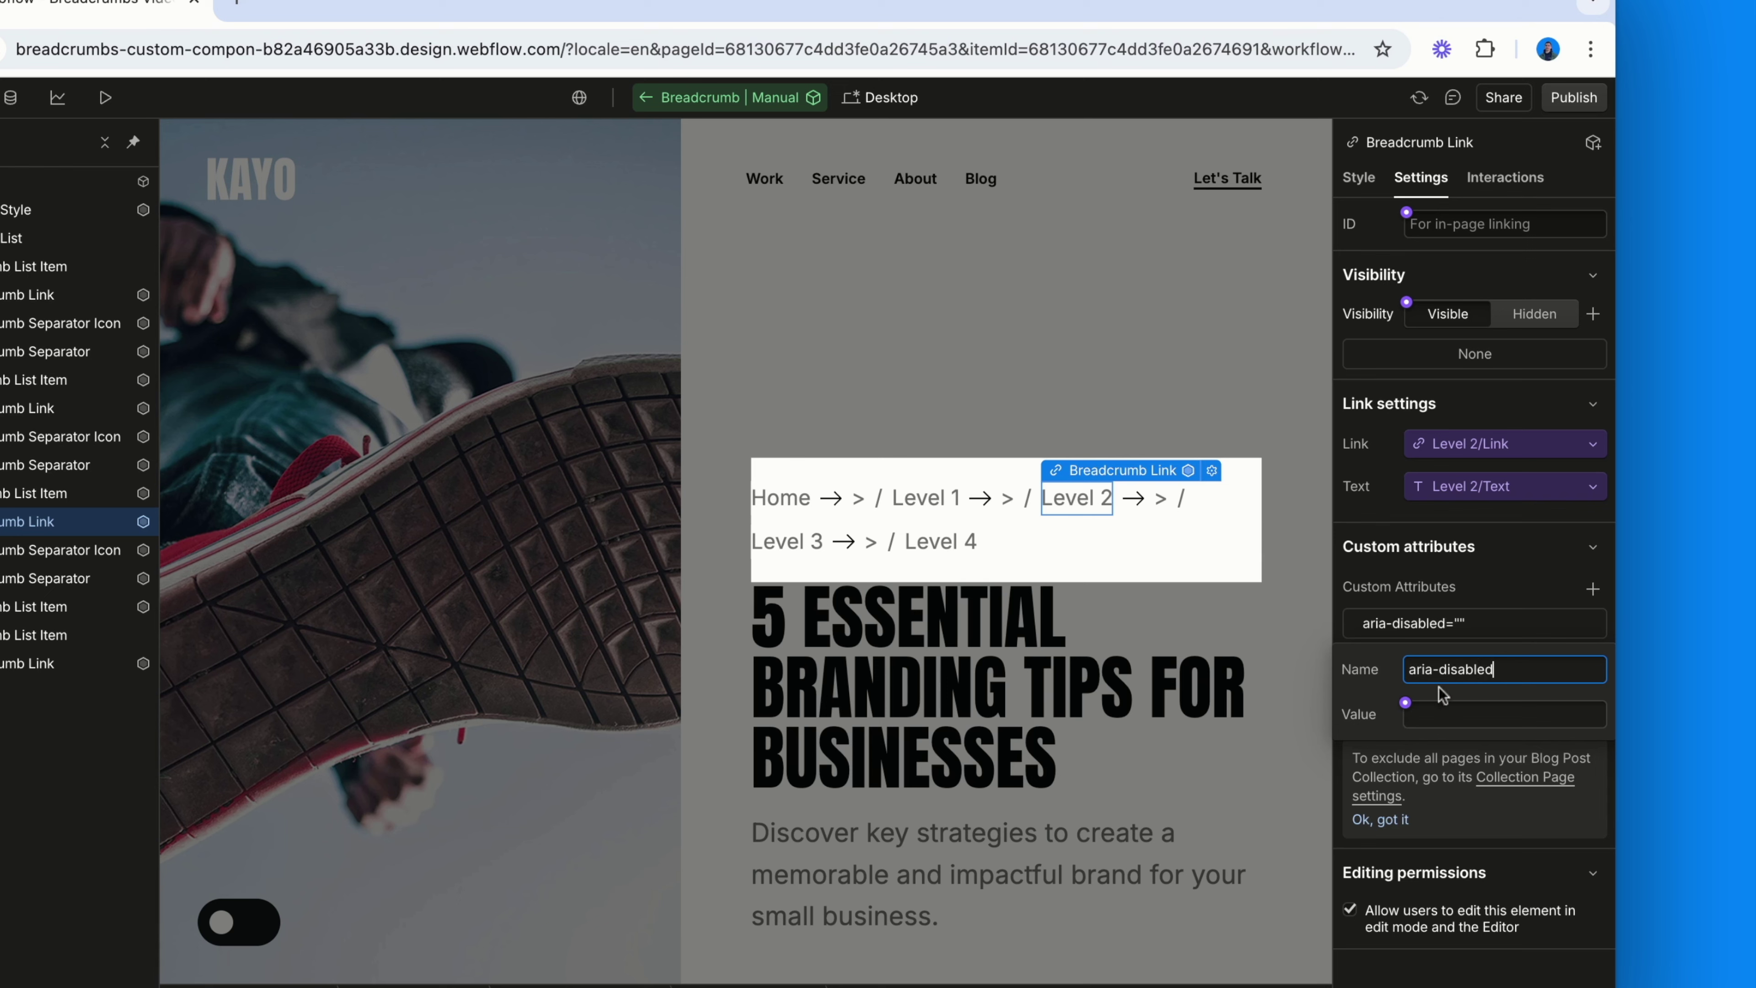
- Connect the Level 2 aria-disabled value to a new property named Aria Disabled in the Level 2 group, with default text false
{"action": "left_click", "coordinate": [1406, 703]}
{"action": "left_click", "coordinate": [1426, 800]}
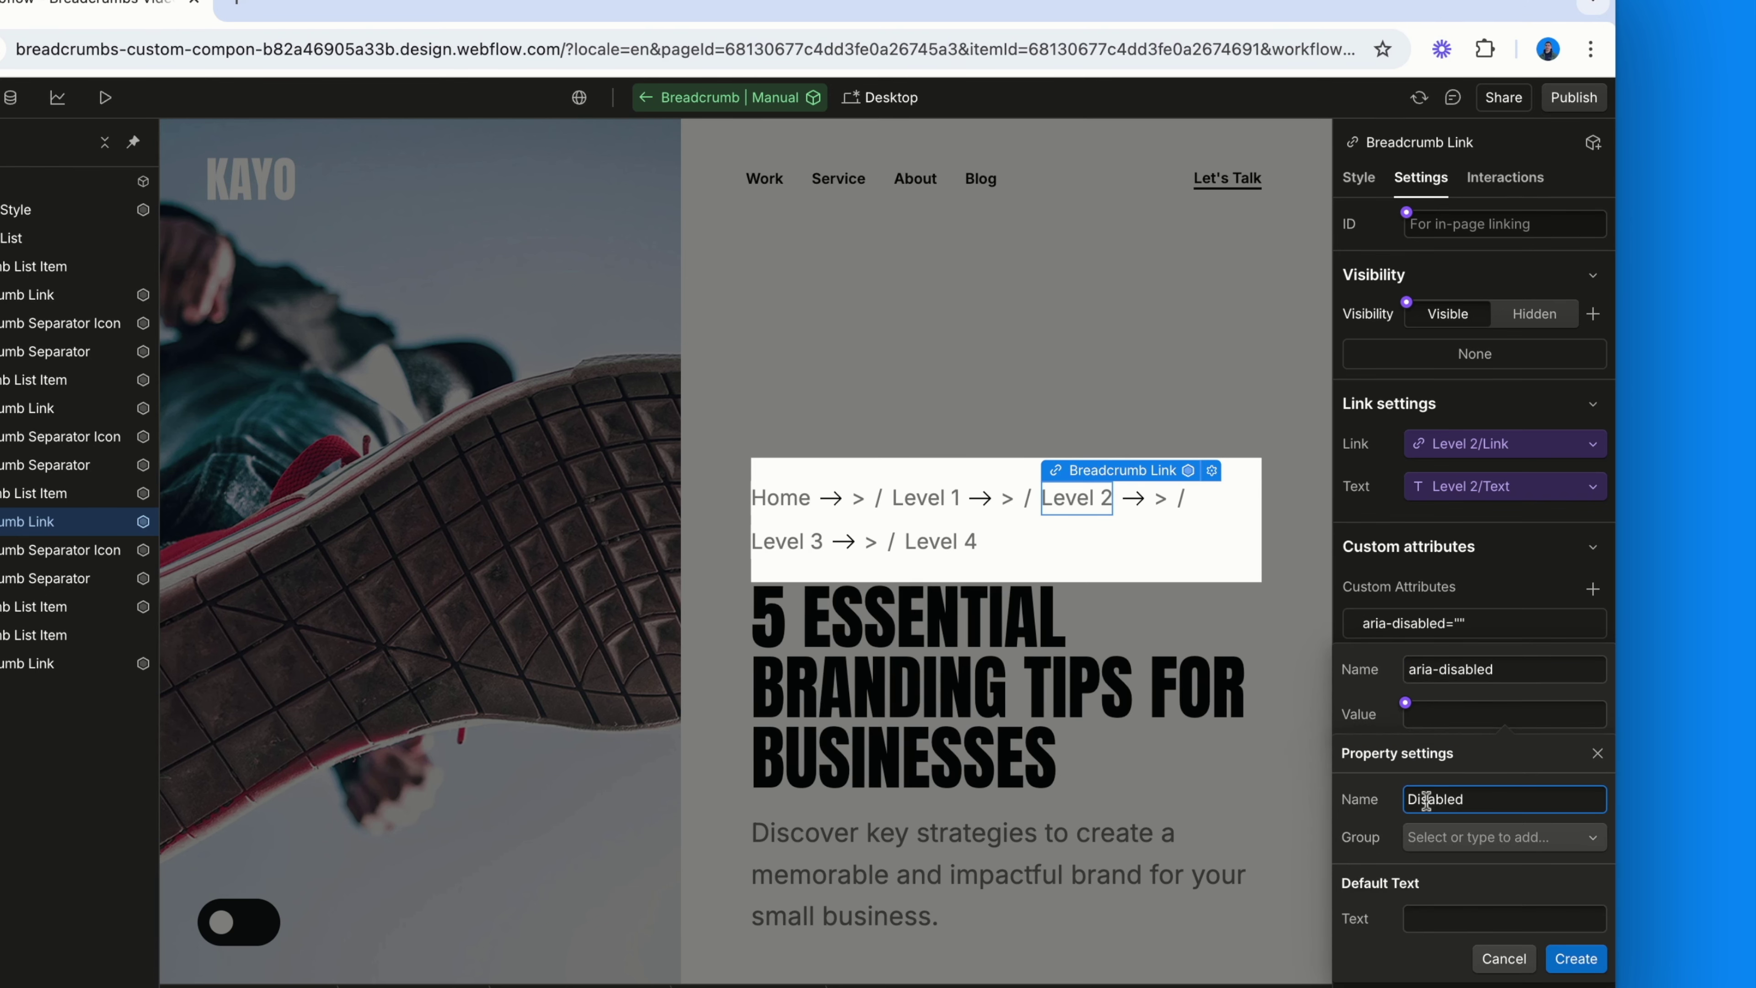
{"action": "type", "text": "Aria"}
{"action": "left_click", "coordinate": [1460, 838]}
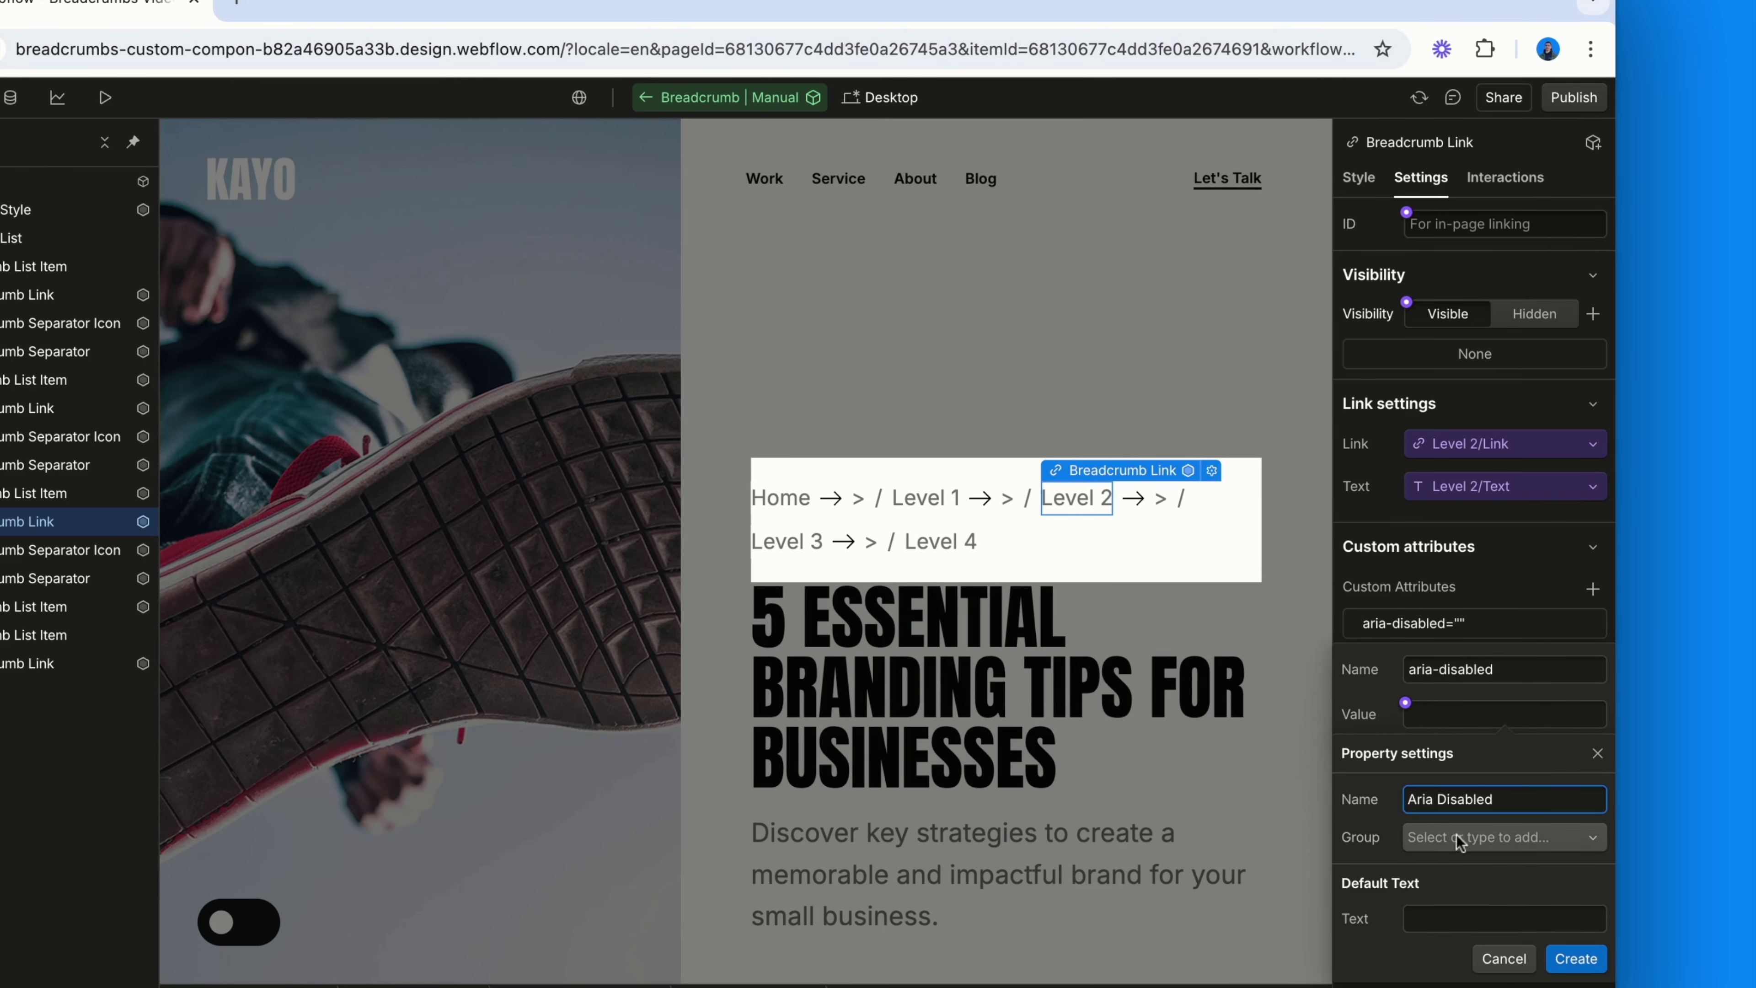
{"action": "scroll", "coordinate": [1473, 899], "scroll_direction": "down", "scroll_amount": 2}
{"action": "left_click", "coordinate": [1478, 895]}
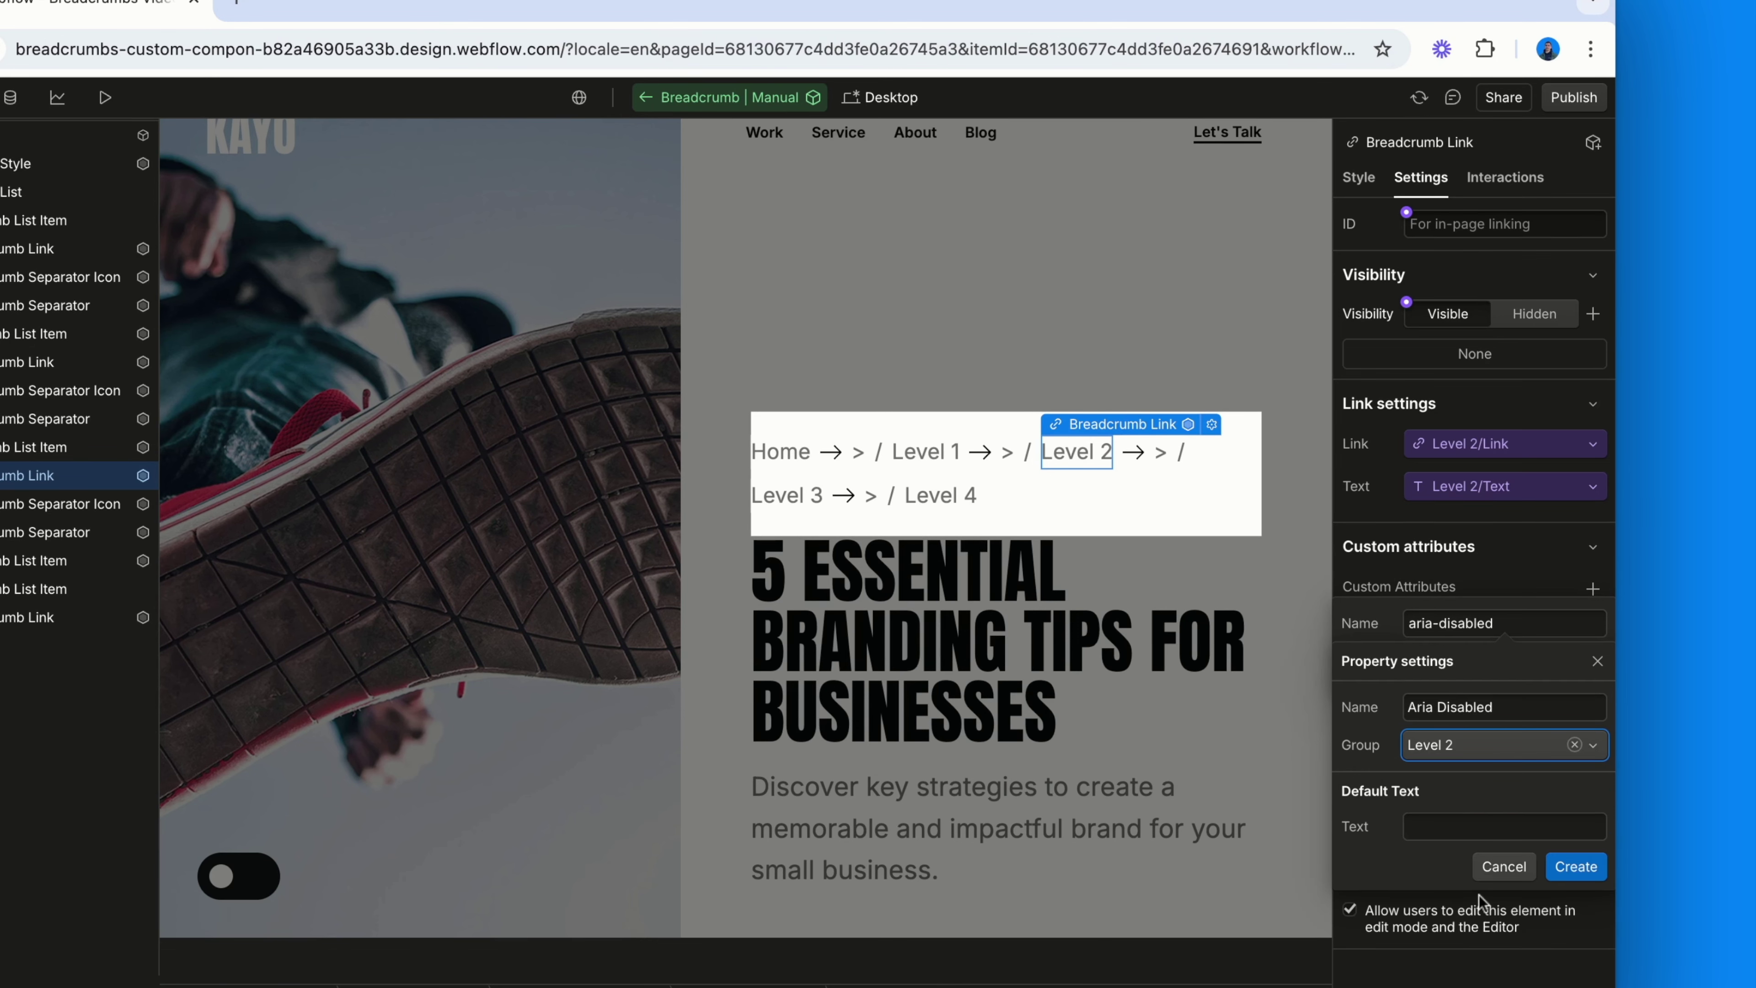
{"action": "left_click", "coordinate": [1491, 829]}
{"action": "type", "text": "fa"}
{"action": "type", "text": "kse"}
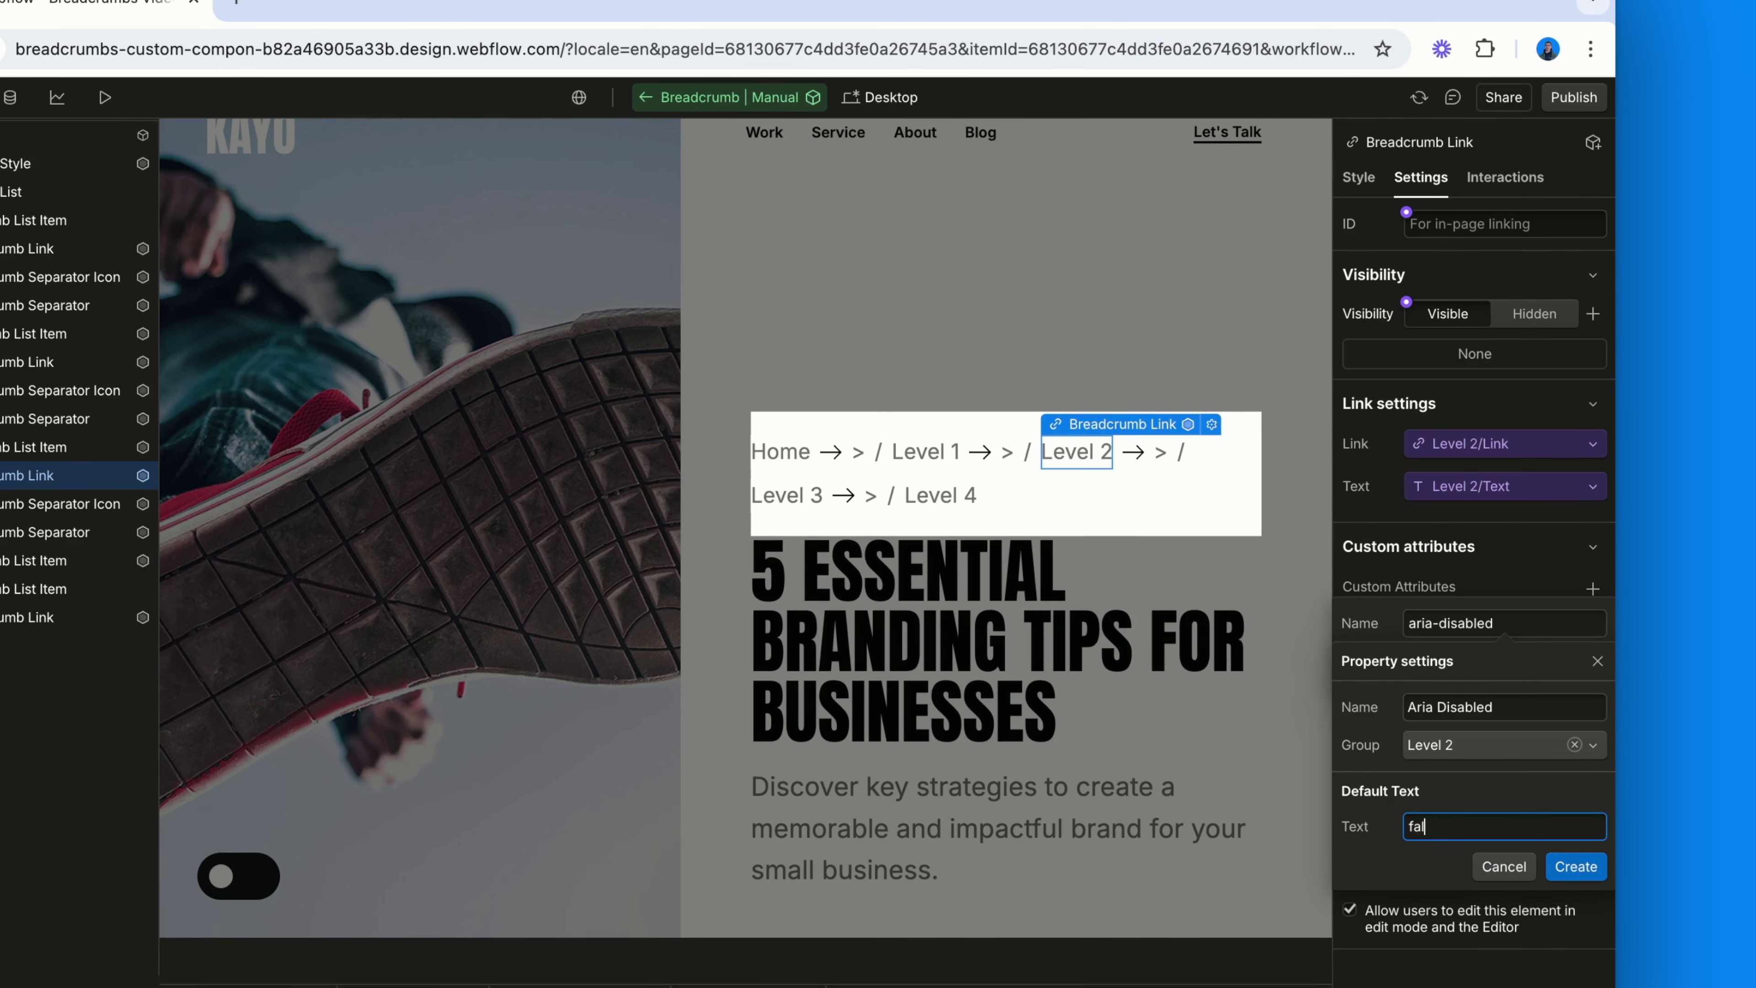
{"action": "left_click", "coordinate": [1575, 866]}
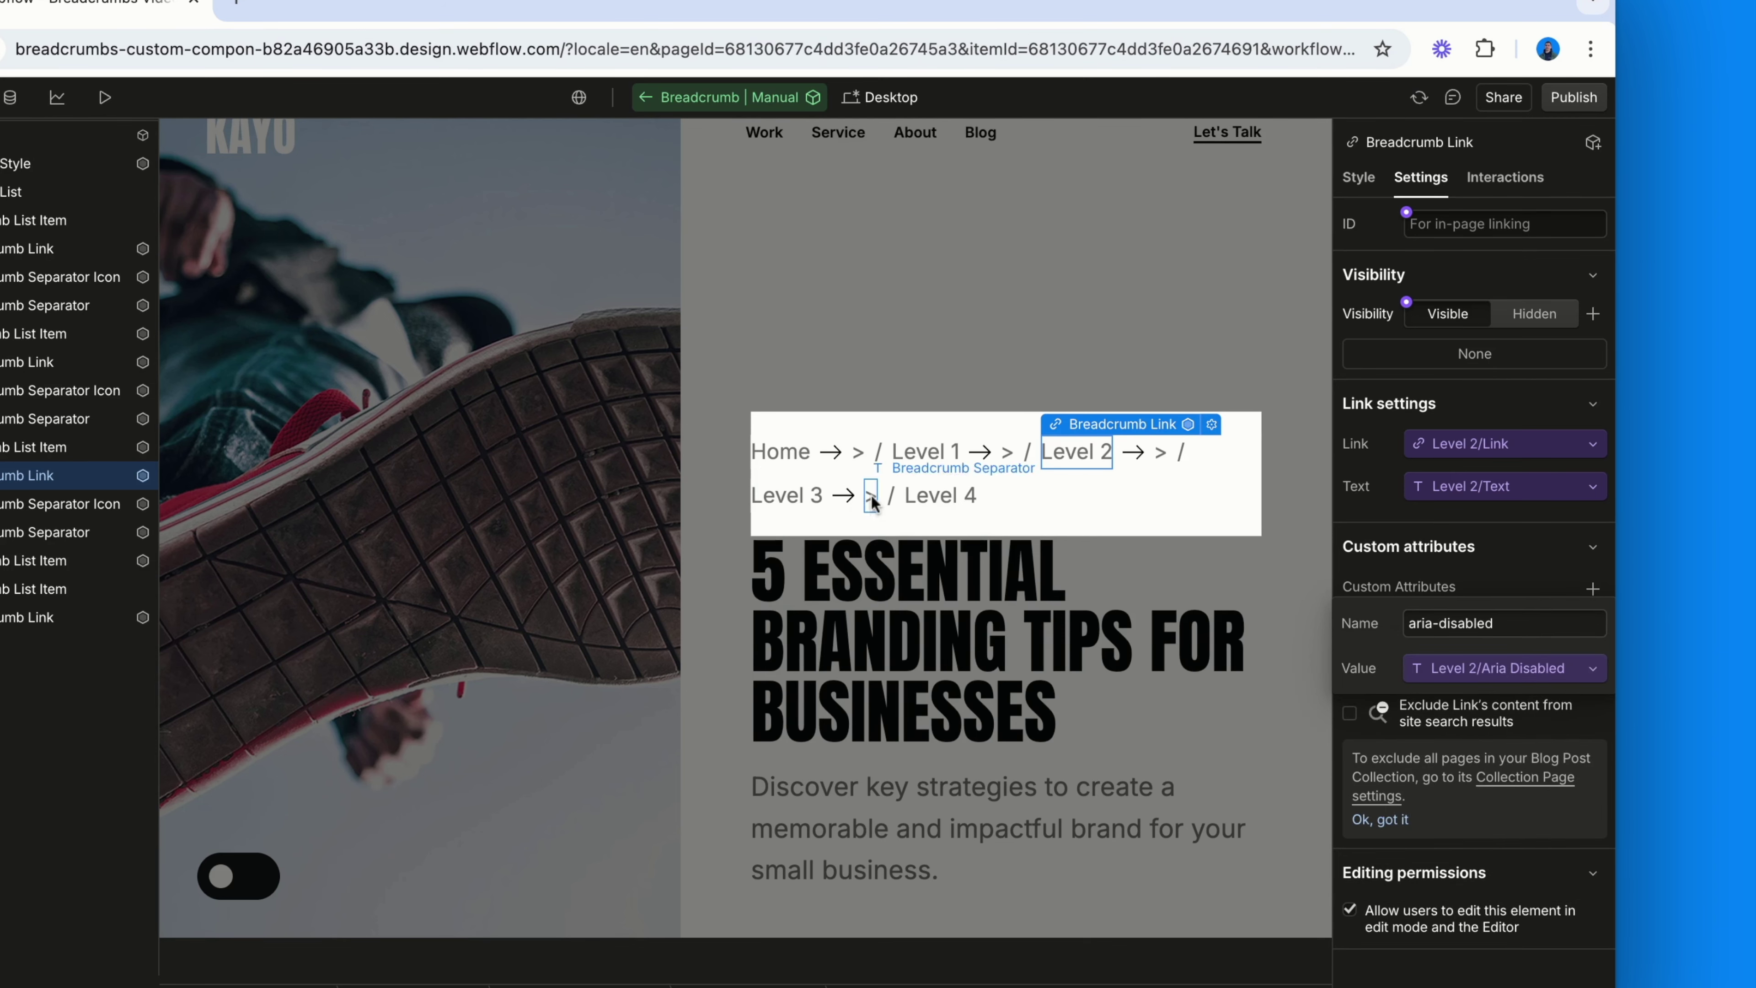
- Add an aria-disabled custom attribute to the Level 3 breadcrumb link
{"action": "left_click", "coordinate": [815, 507]}
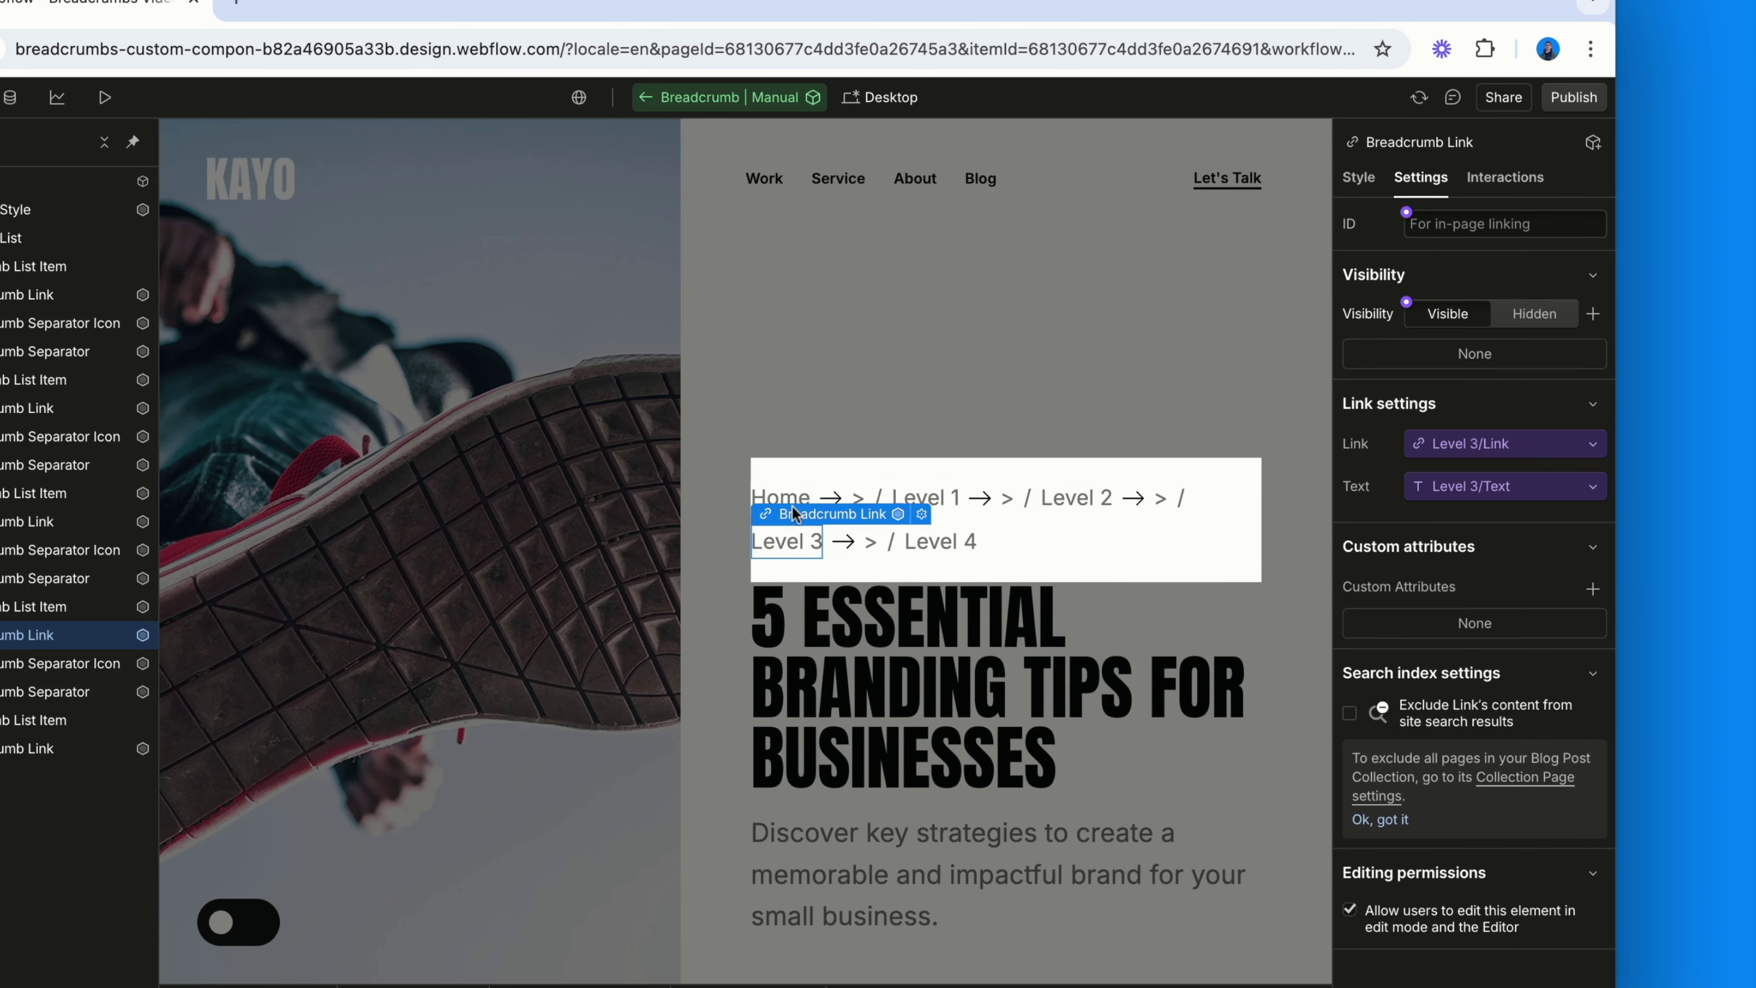
{"action": "left_click", "coordinate": [1591, 590]}
{"action": "type", "text": "aria-disabled"}
- Connect the Level 3 aria-disabled value to a new property named Aria Disabled in the Level 3 group, with default text false
{"action": "left_click", "coordinate": [1405, 702]}
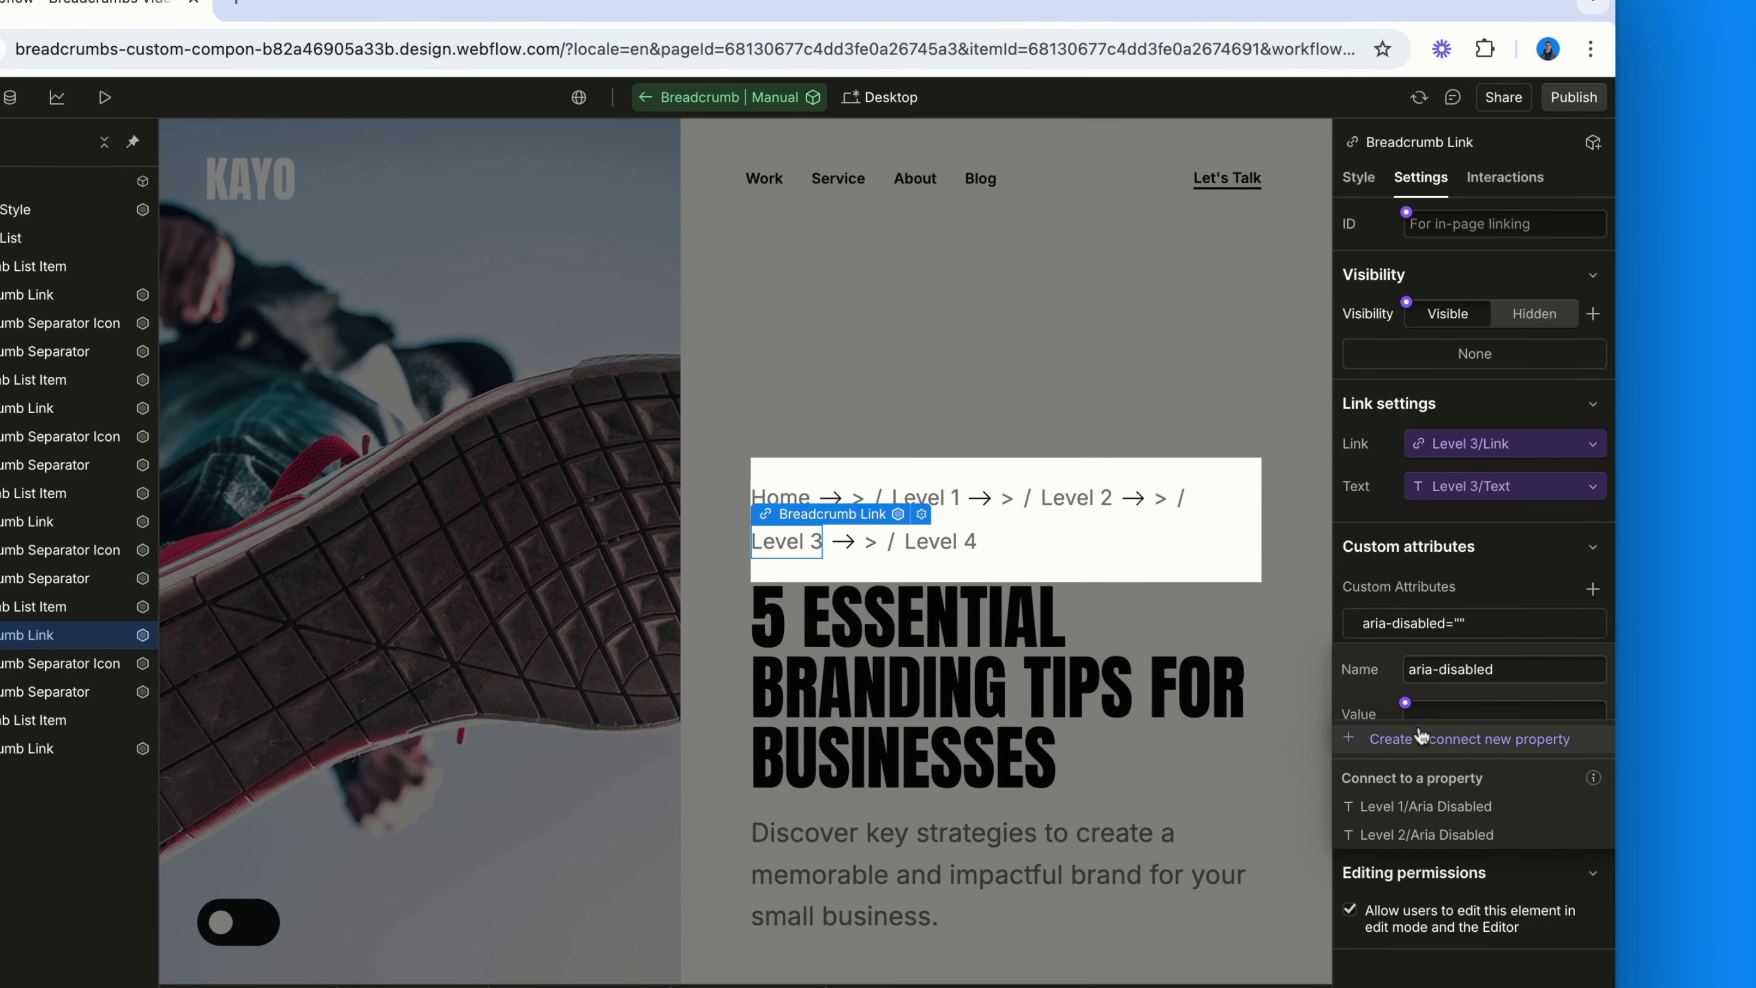
{"action": "left_click", "coordinate": [1421, 736]}
{"action": "left_click", "coordinate": [1442, 799]}
{"action": "type", "text": "Aria"}
{"action": "left_click", "coordinate": [1465, 845]}
{"action": "scroll", "coordinate": [1465, 840], "scroll_direction": "down", "scroll_amount": 2}
{"action": "left_click", "coordinate": [1472, 899]}
{"action": "left_click", "coordinate": [1480, 827]}
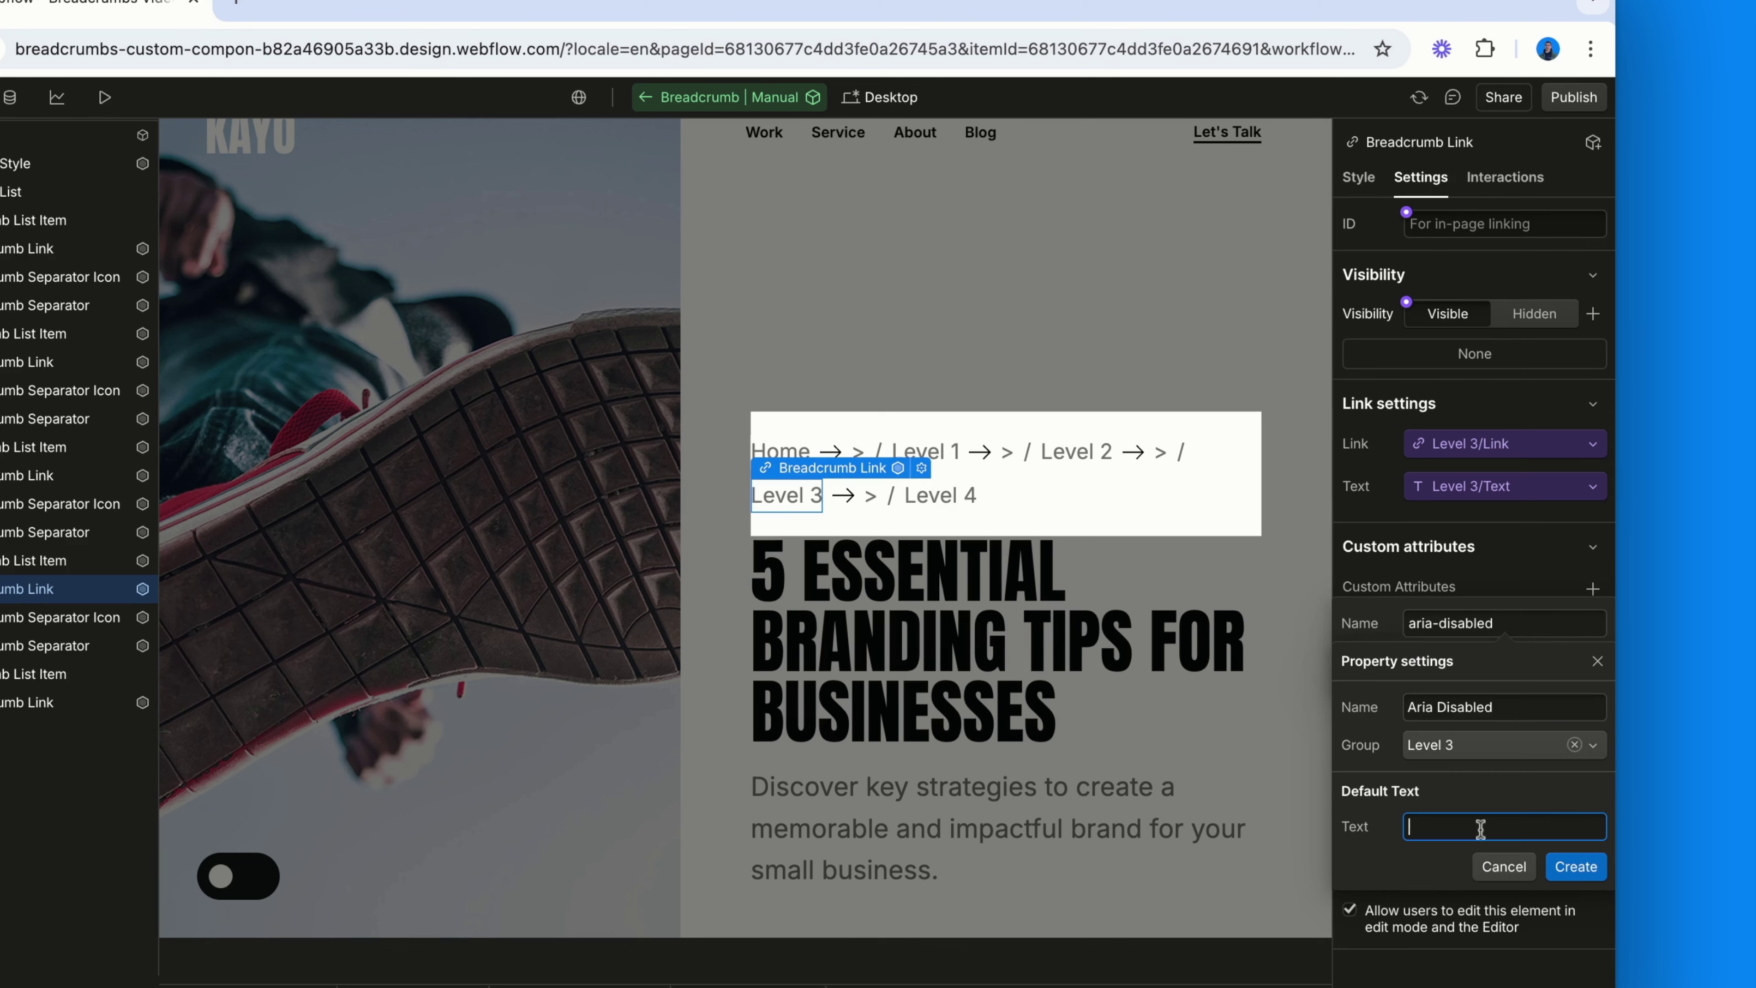
{"action": "type", "text": "false"}
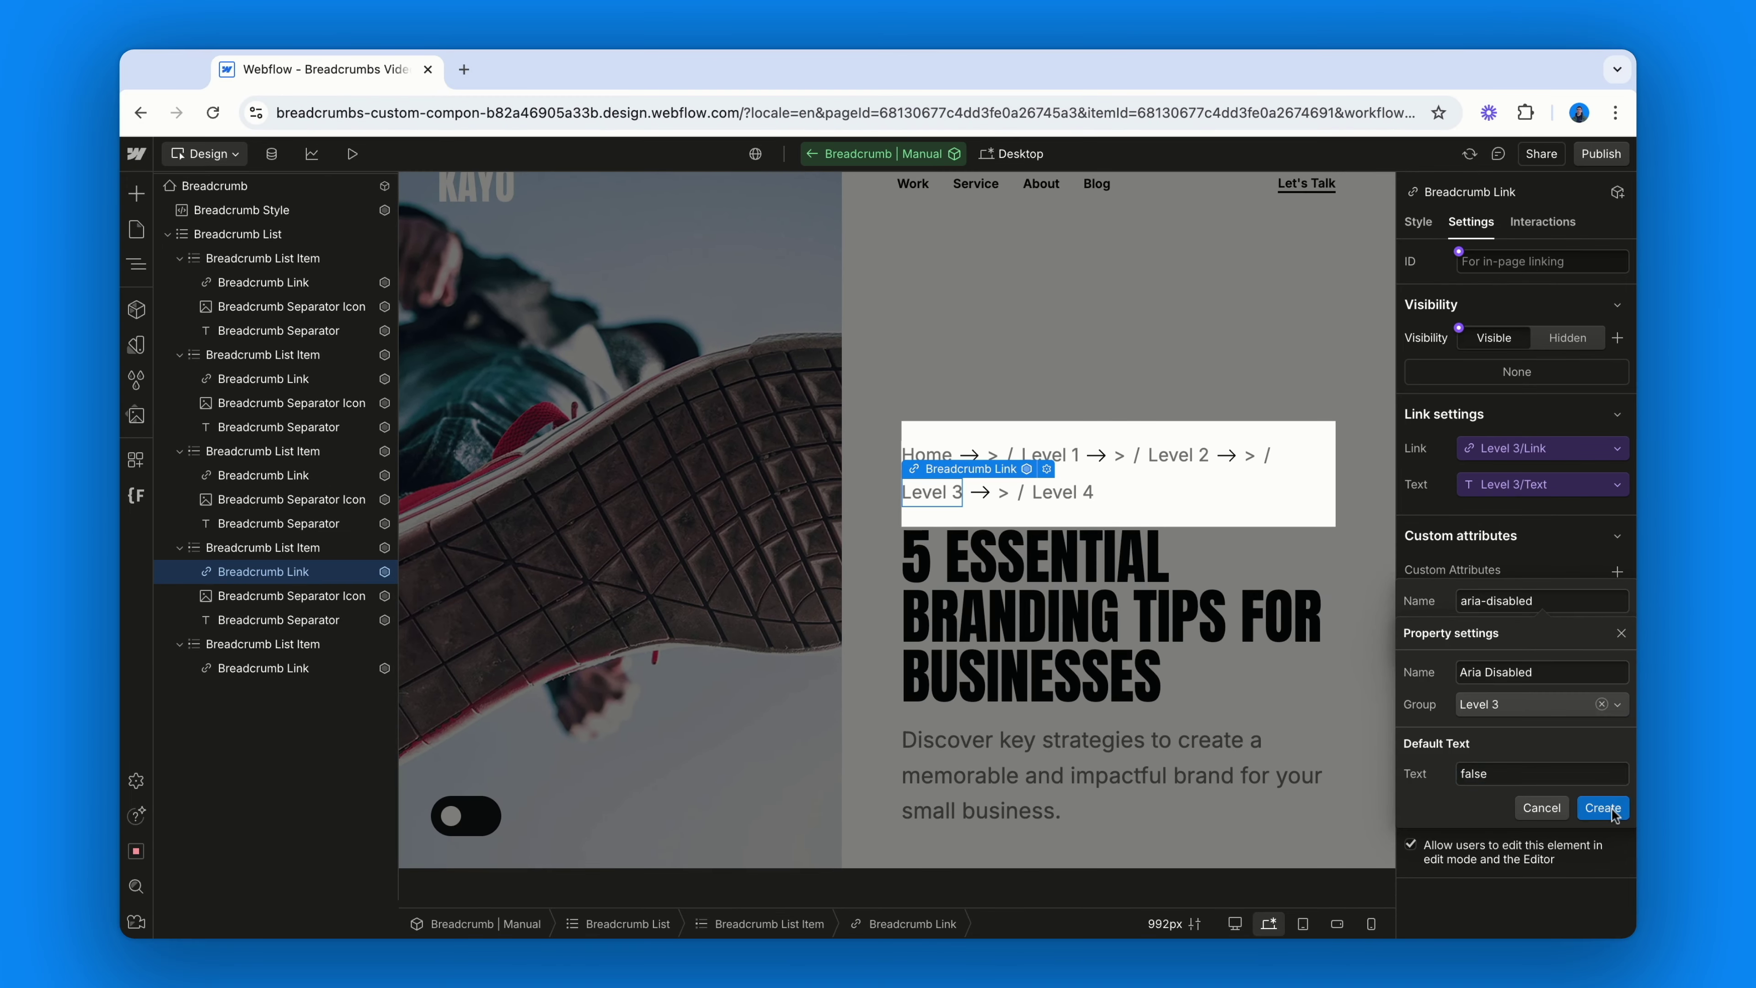
{"action": "left_click", "coordinate": [1576, 867]}
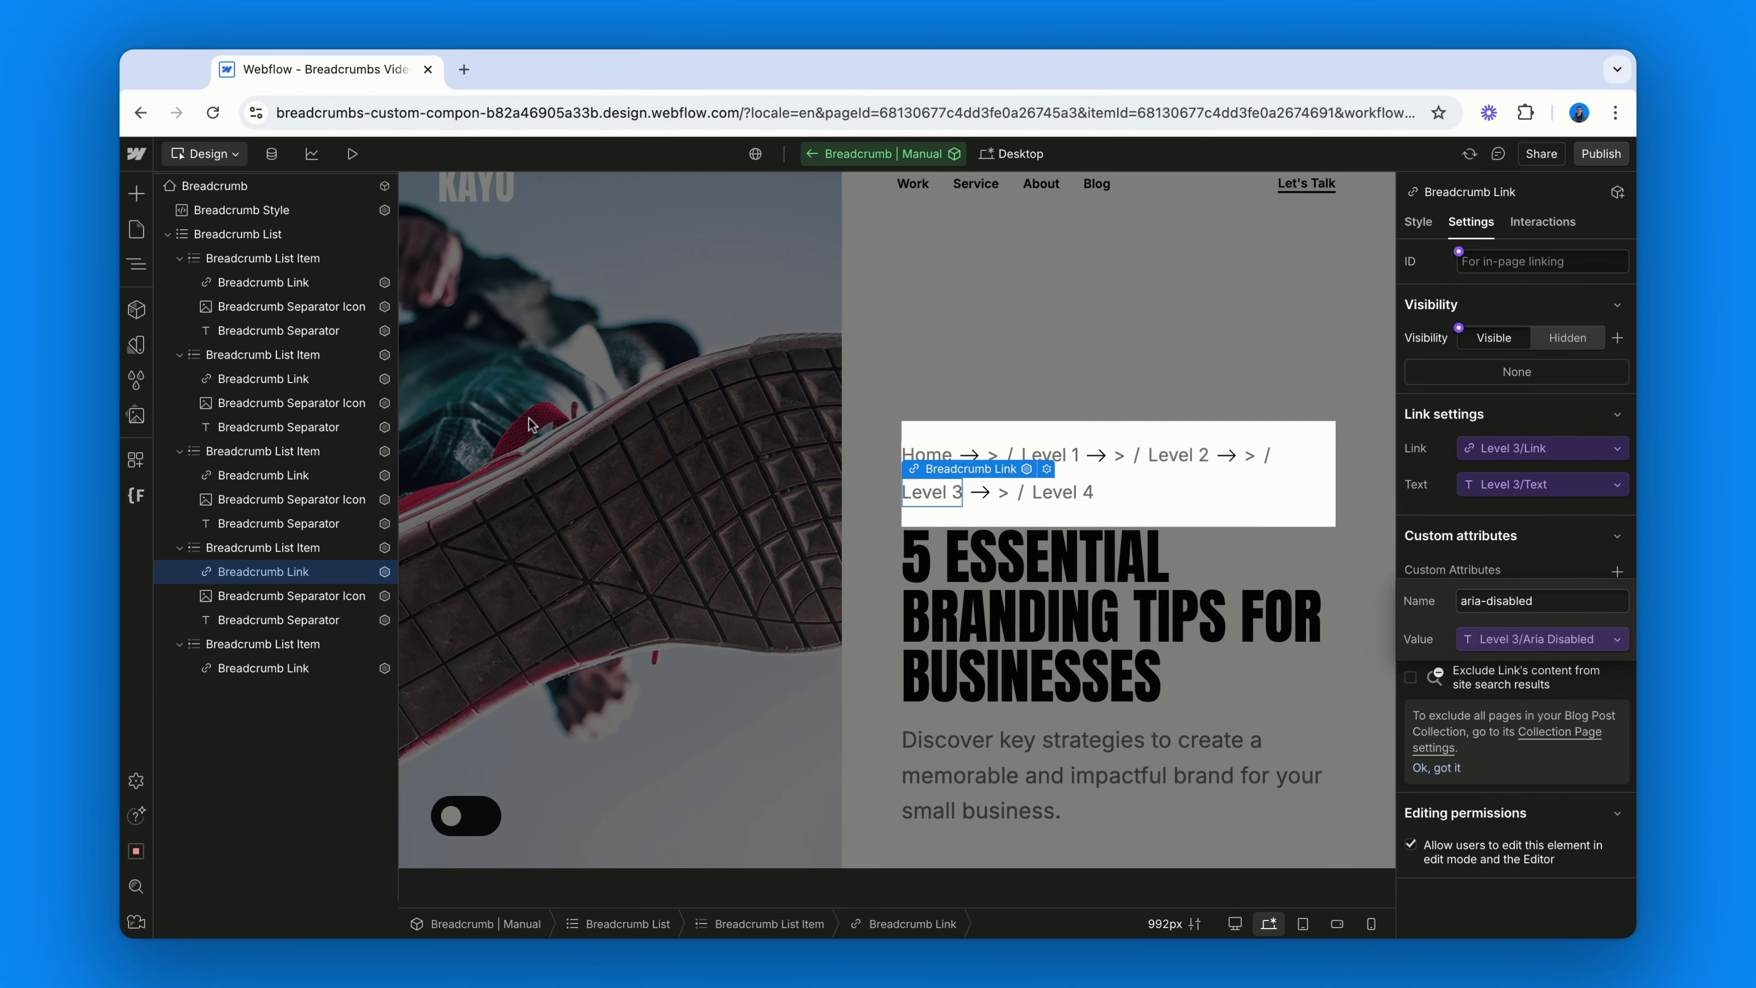
- Add an a[aria-disabled="true"] rule to the Breadcrumb Style embed with pointer-events: none, color: inherit and text-decoration: none, save it, and exit component editing
{"action": "left_click", "coordinate": [339, 210]}
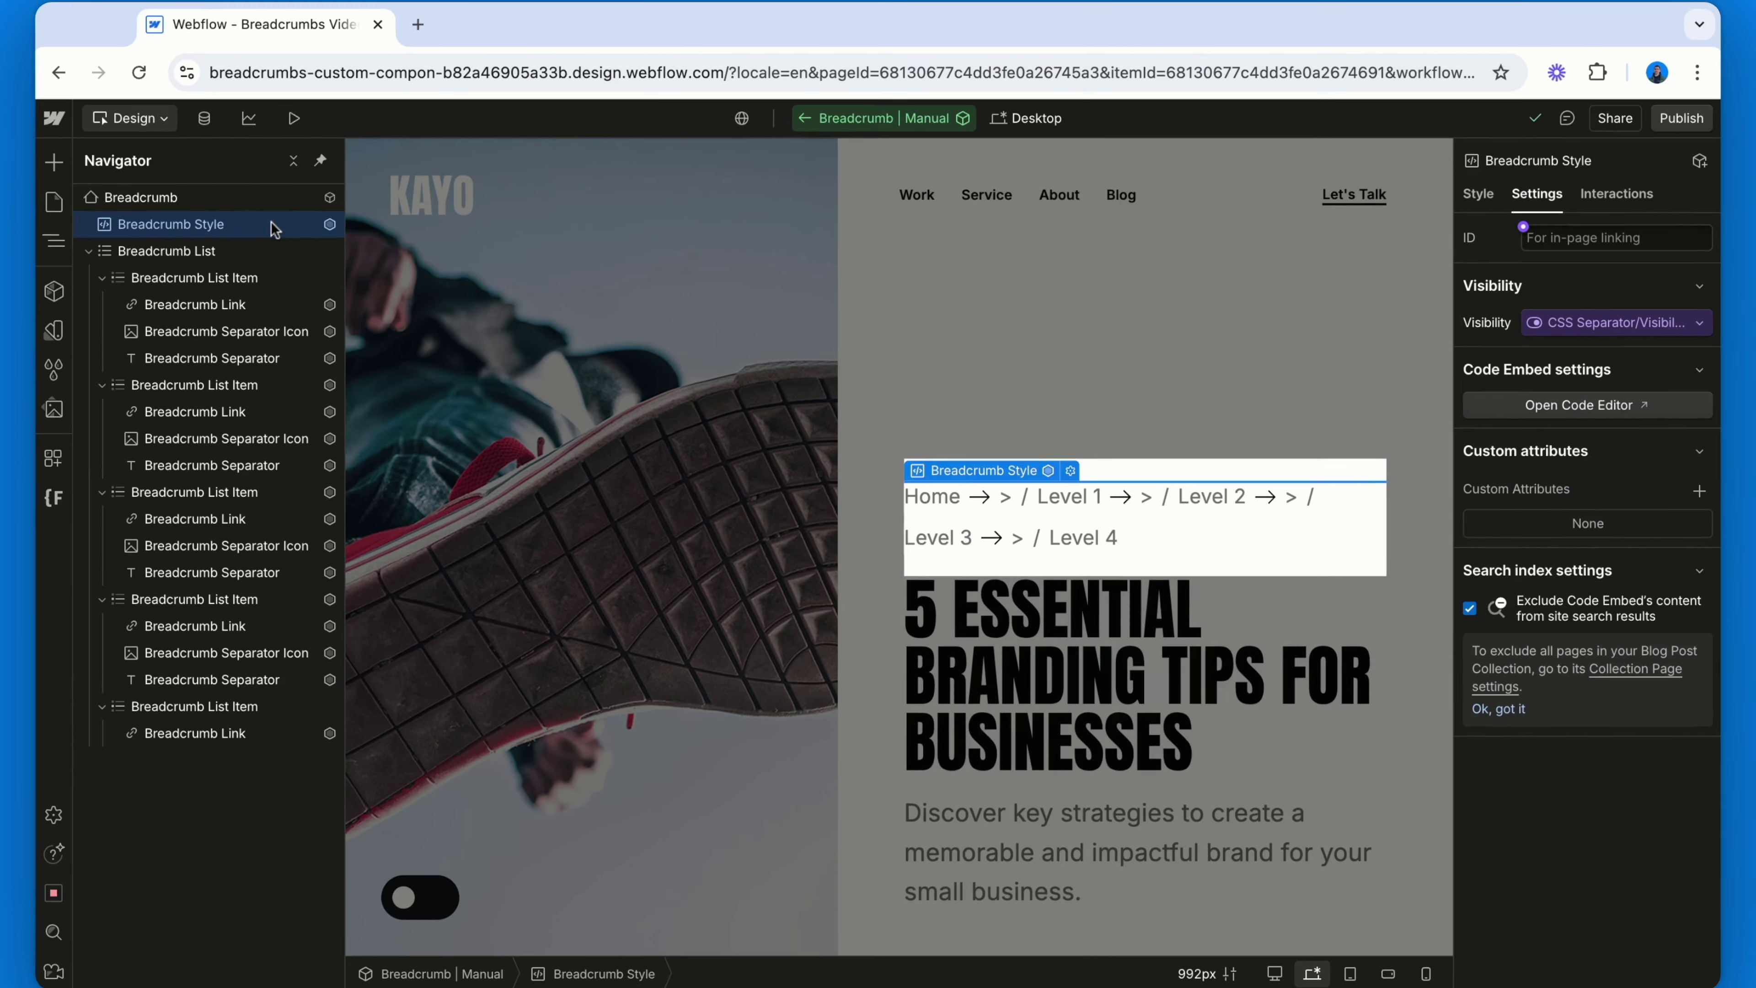
{"action": "double_click", "coordinate": [339, 209]}
{"action": "left_click", "coordinate": [645, 377]}
{"action": "key", "text": "Return"}
{"action": "key", "text": "Return"}
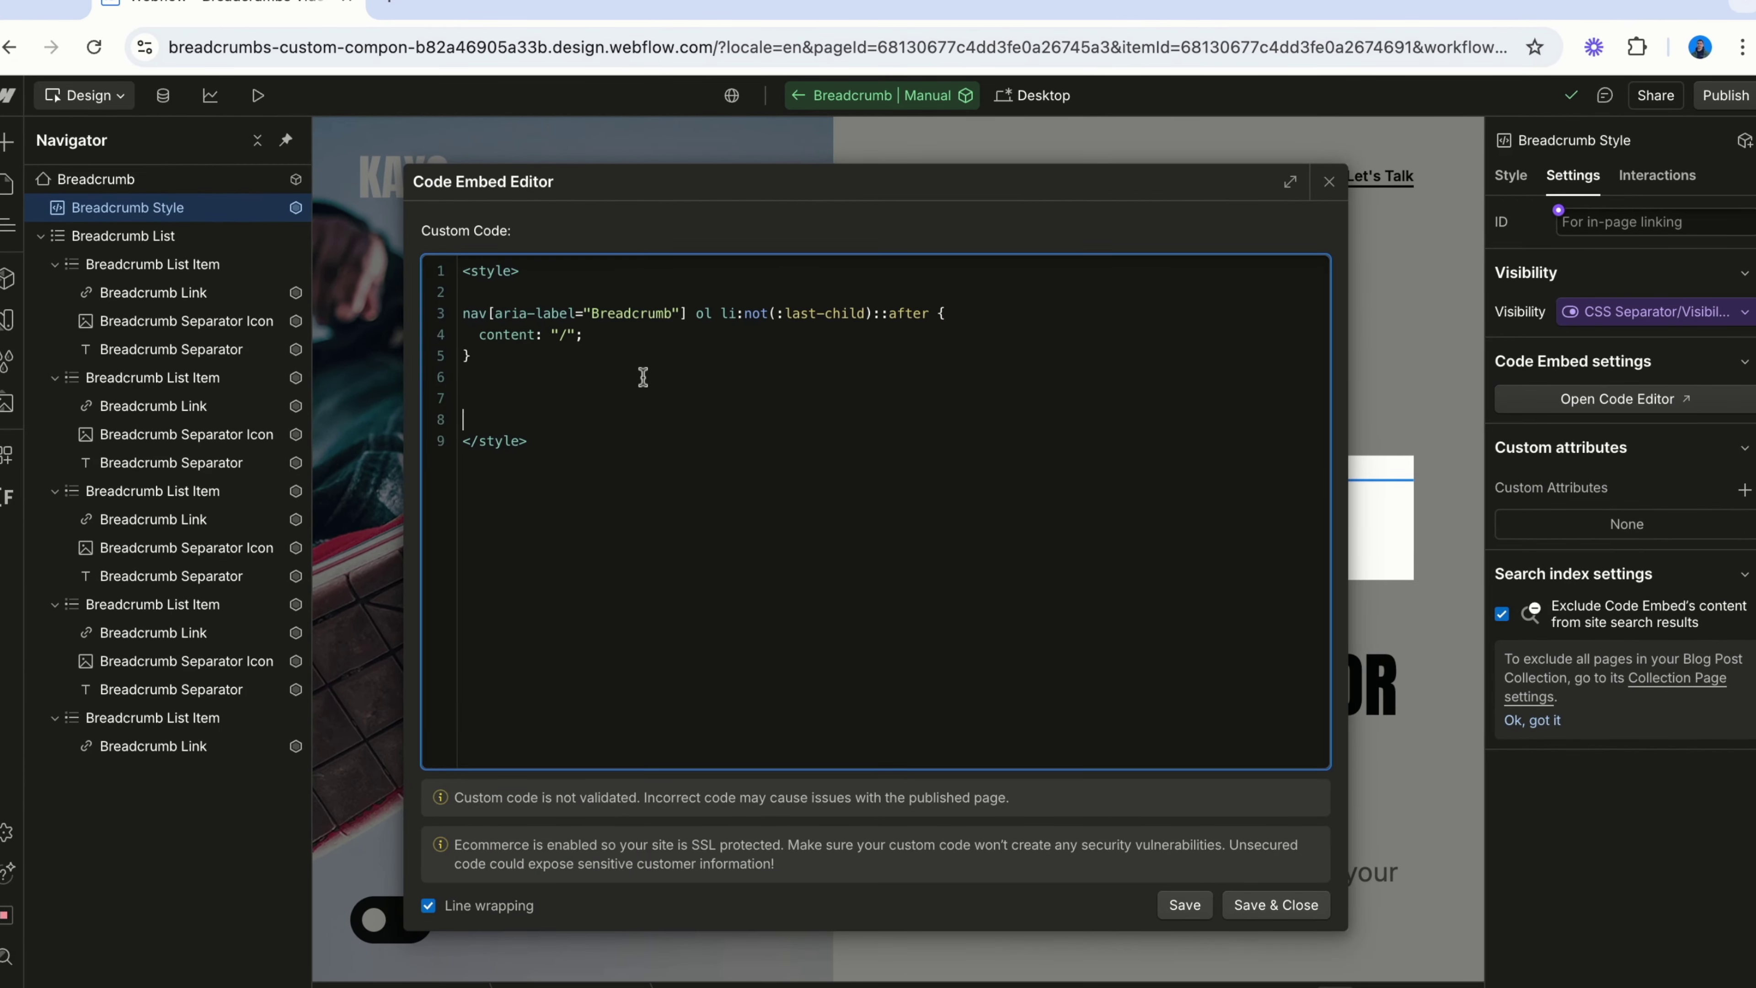
{"action": "key", "text": "Up"}
{"action": "type", "text": "a[aria-disabled=\"true\"] {   pointer-events: none;   color: inherit;   text-decoration: none; }"}
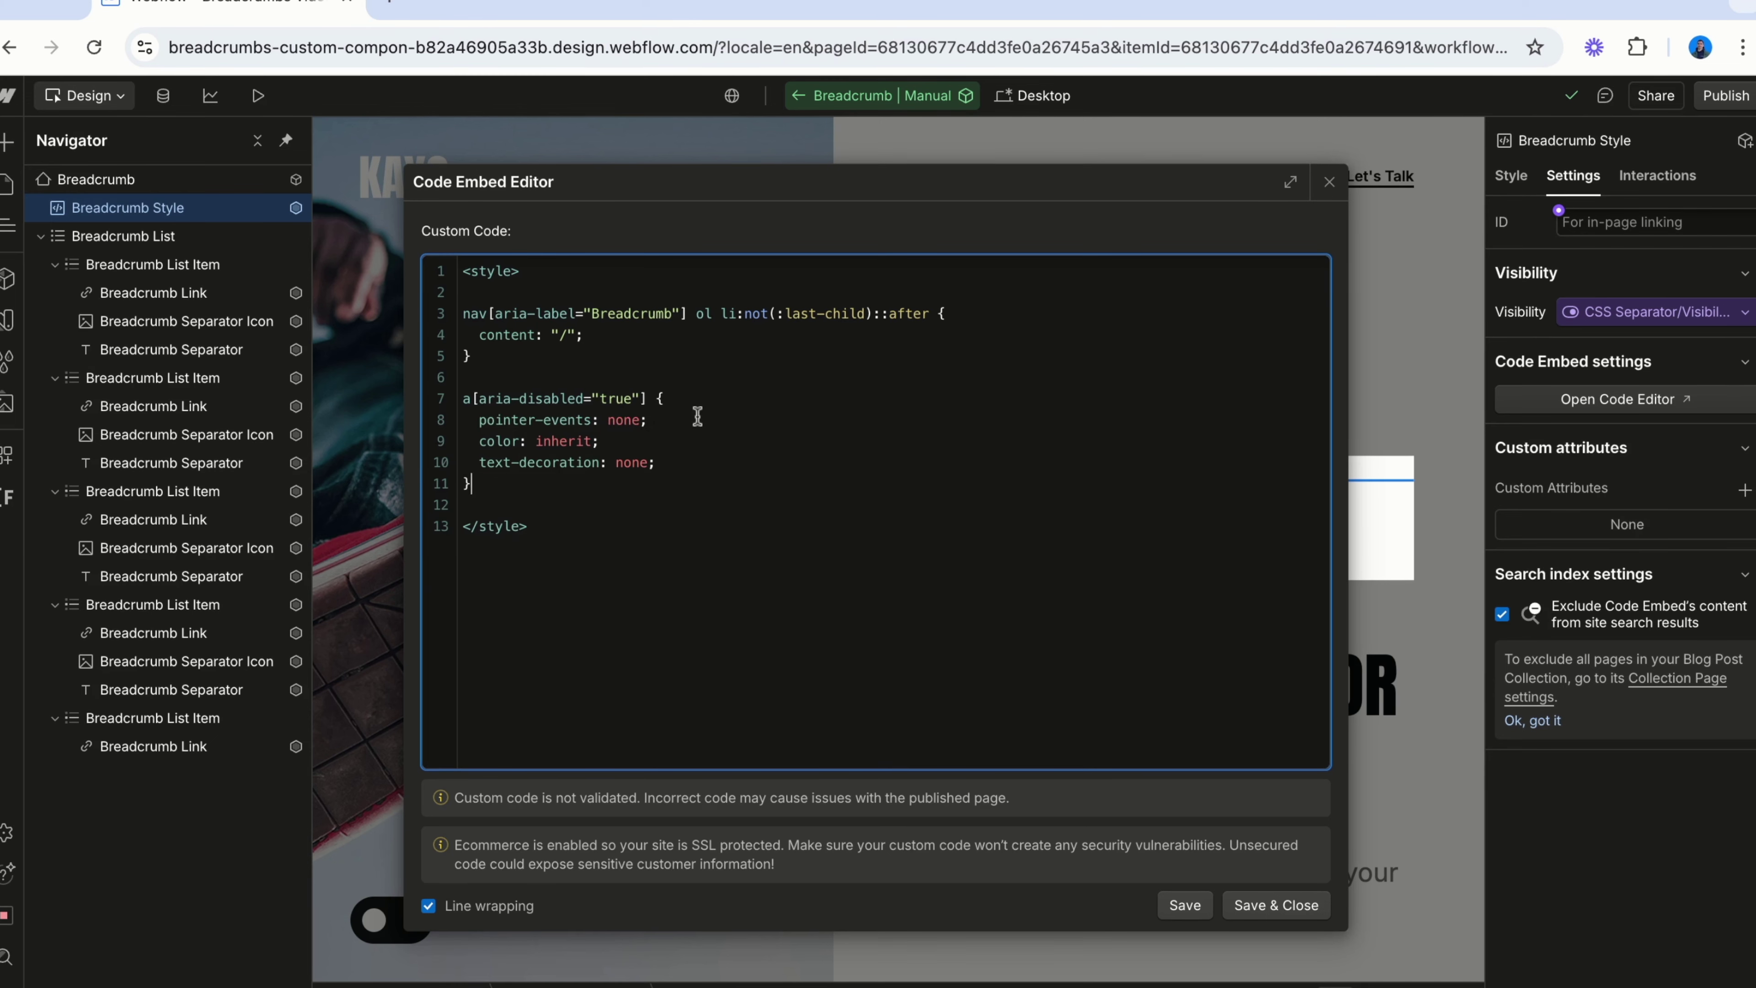
{"action": "left_click", "coordinate": [679, 442]}
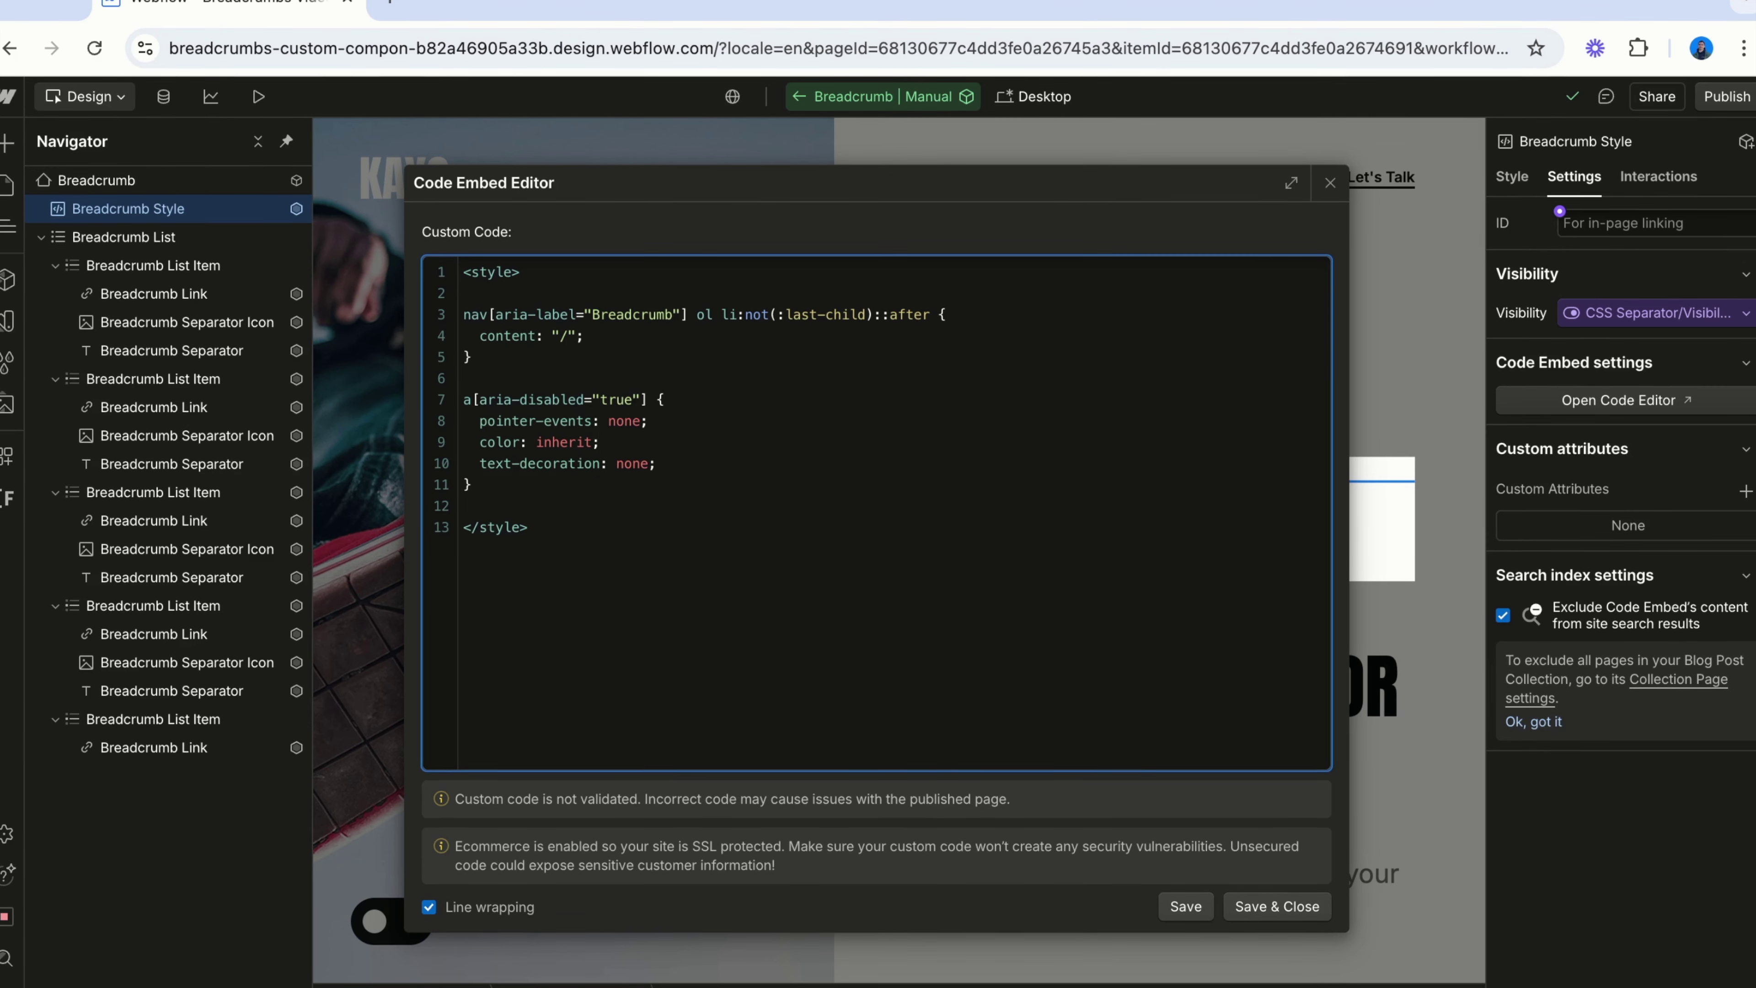
{"action": "left_click", "coordinate": [724, 463]}
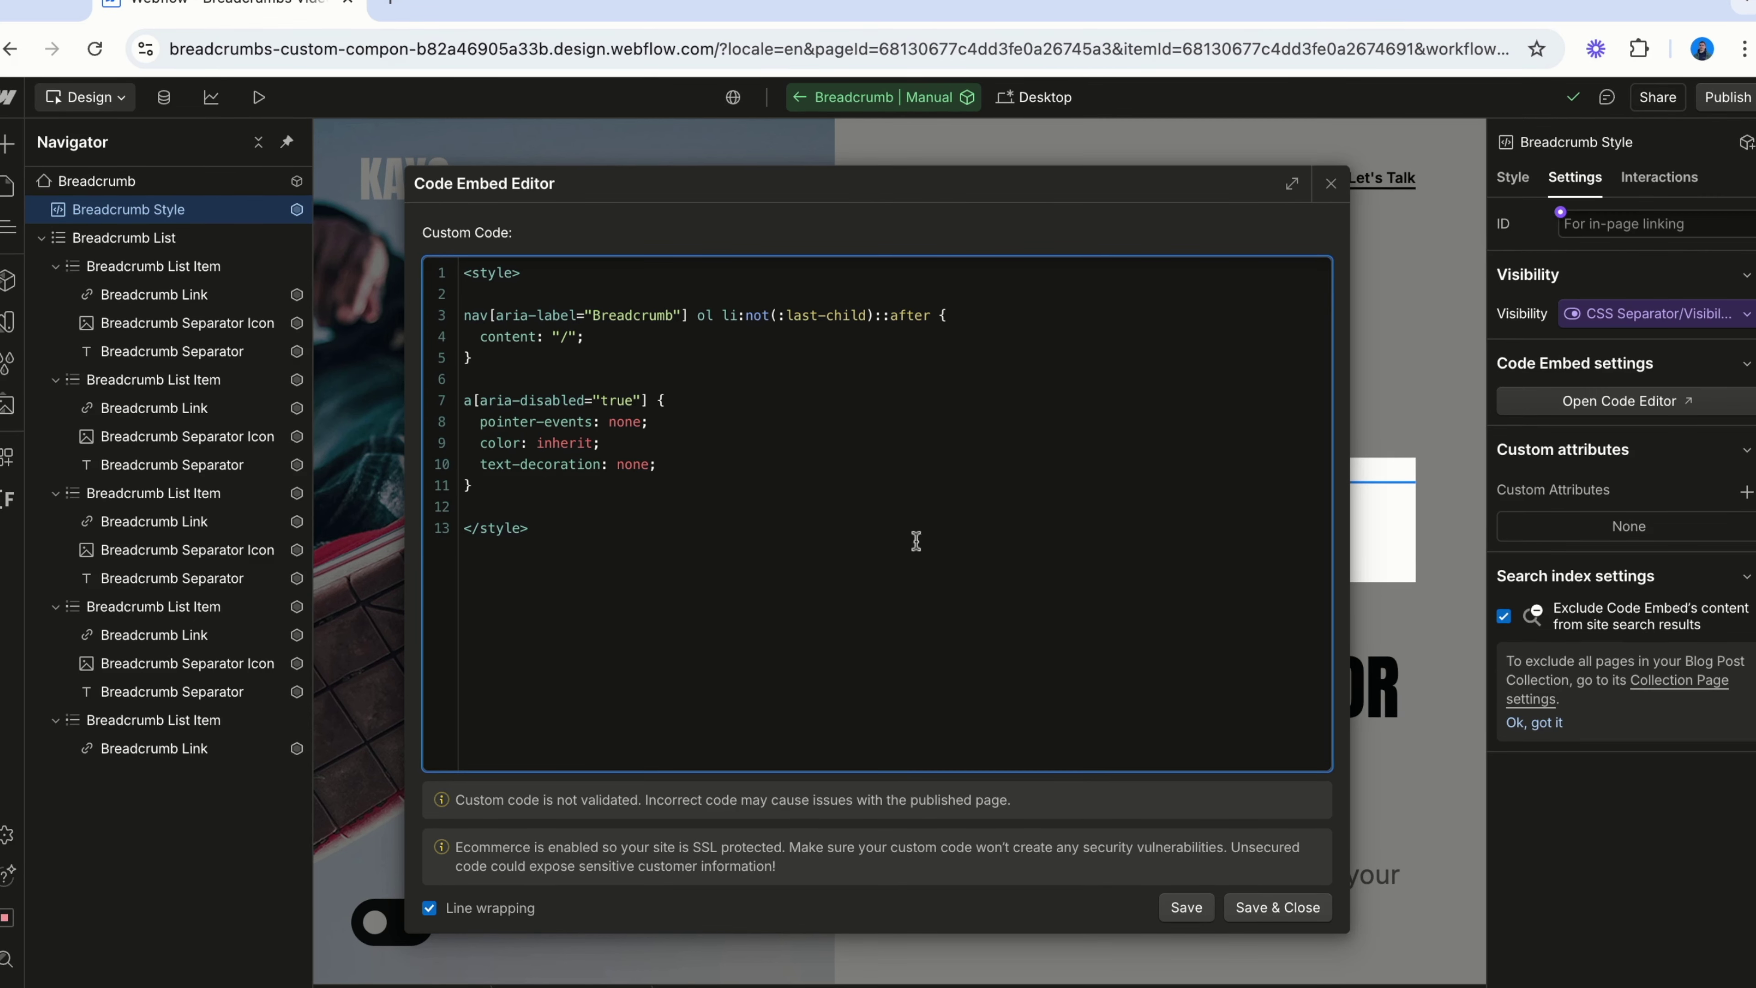
{"action": "left_click", "coordinate": [1276, 907]}
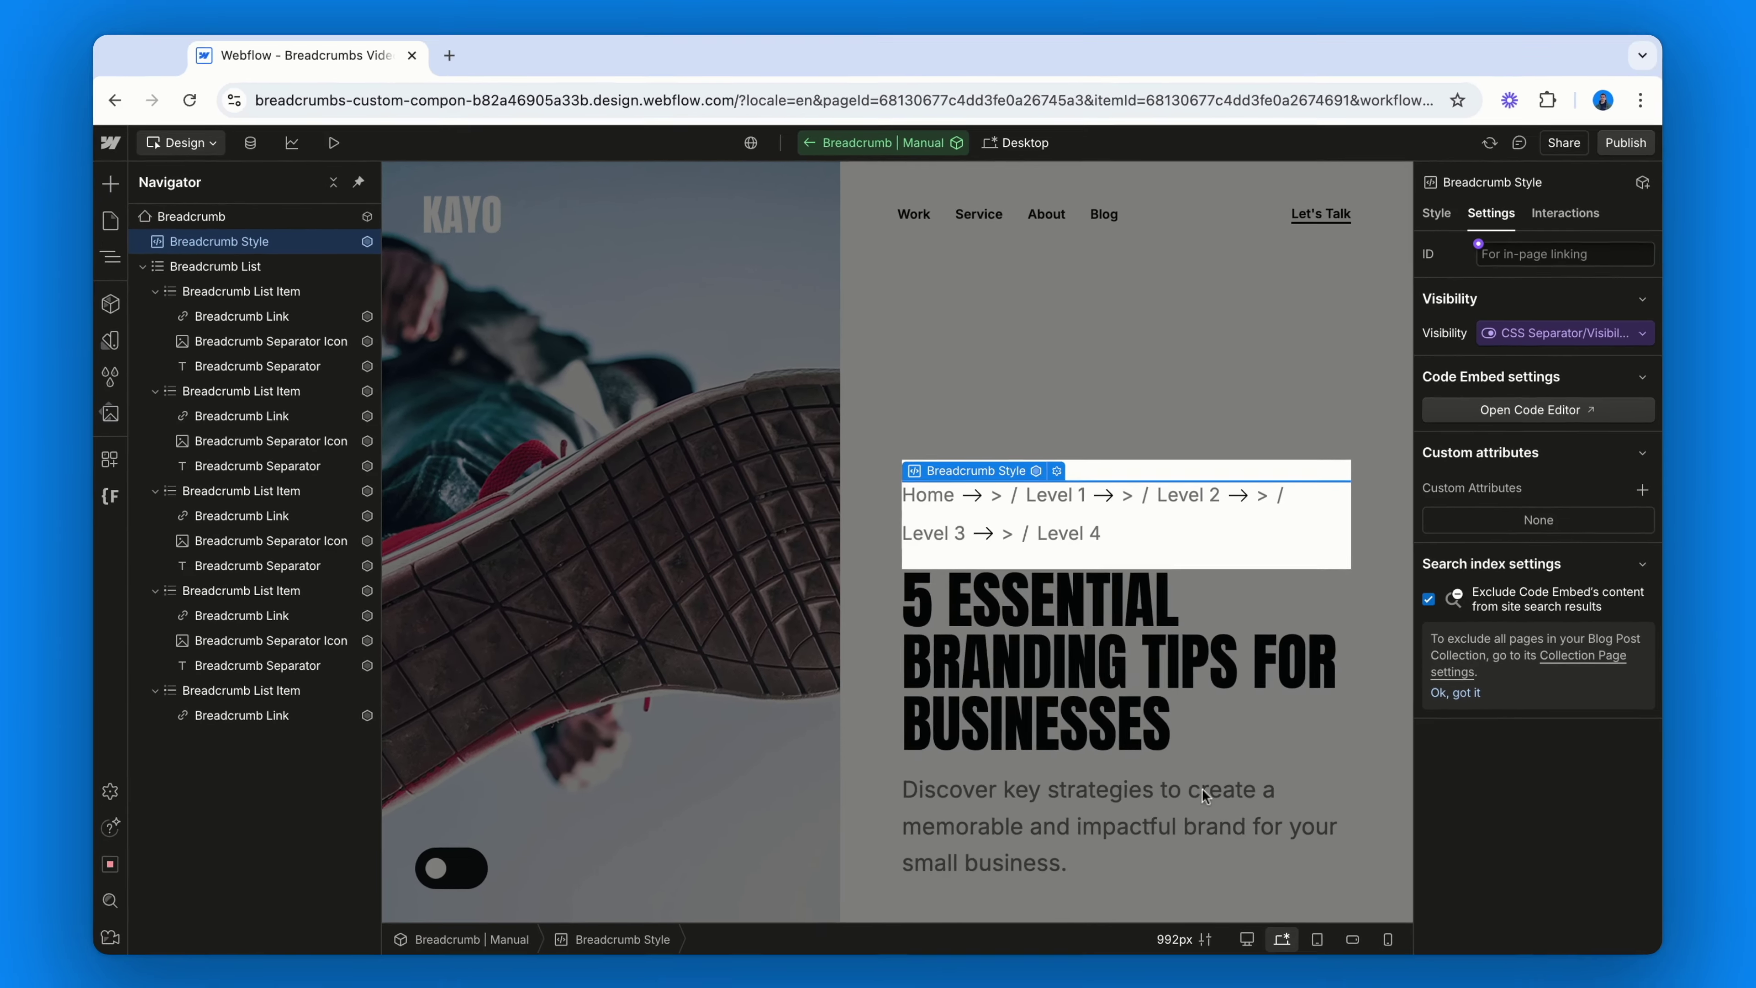
{"action": "left_click", "coordinate": [1201, 787]}
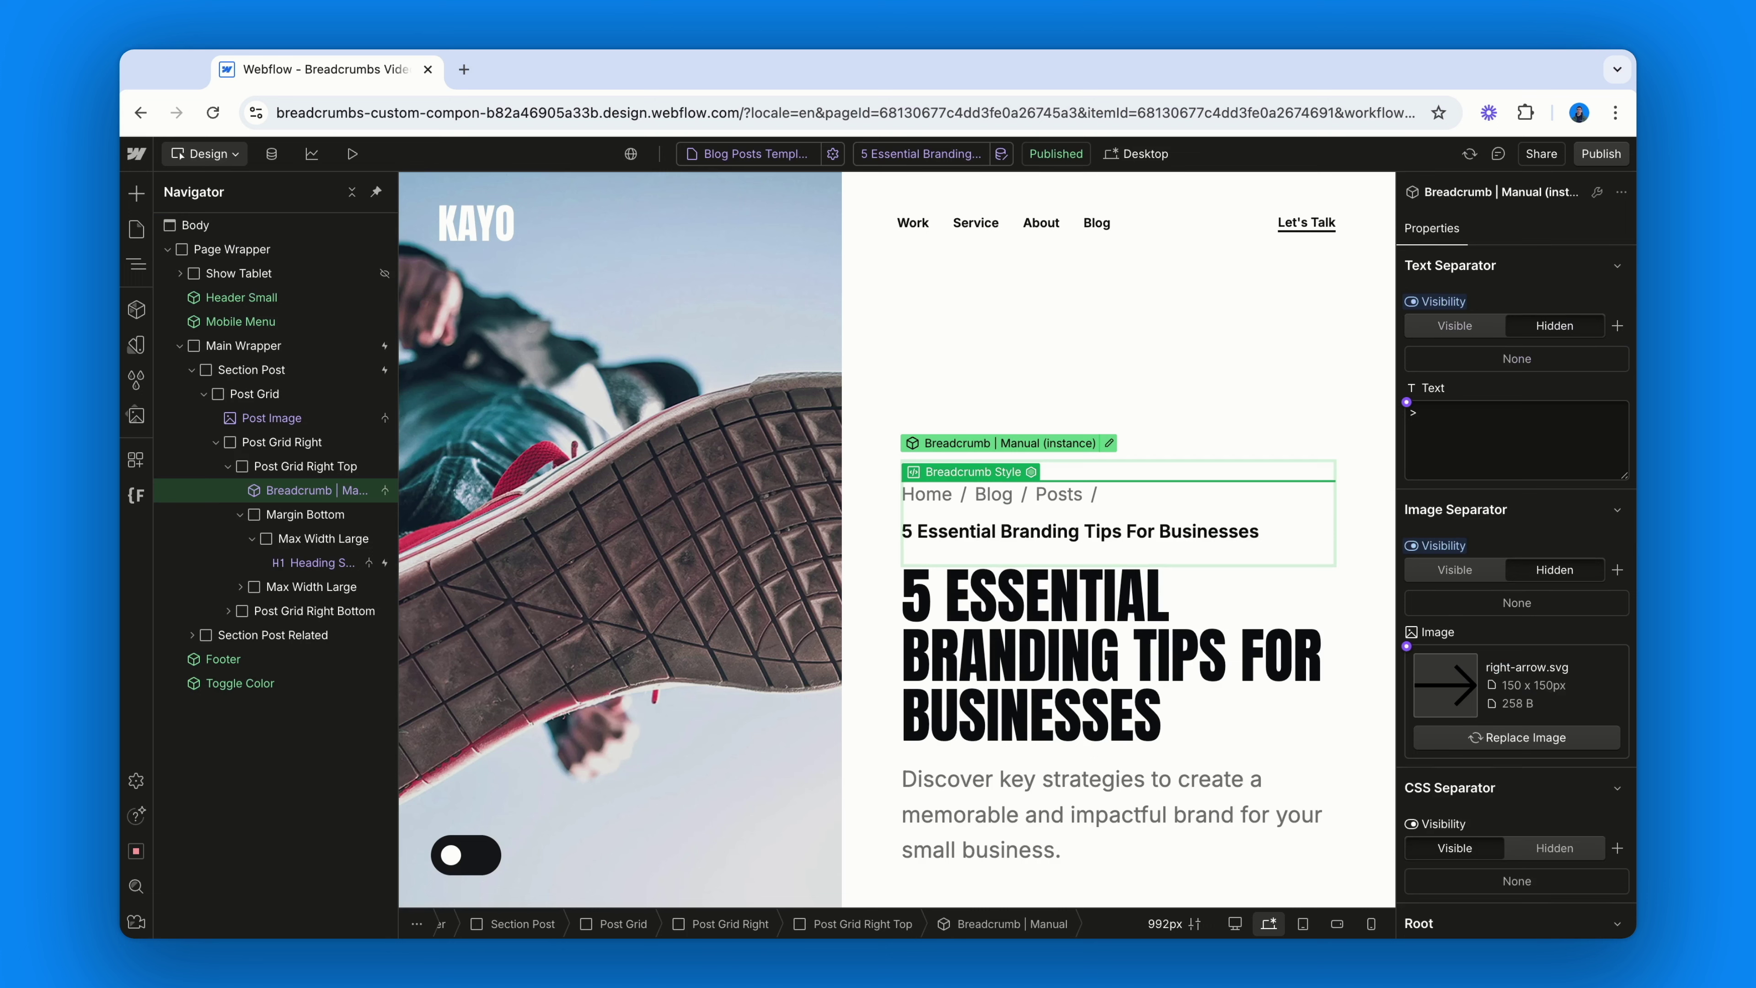
- Set the Level 2 Aria Disabled value to true on the Blog Posts Template breadcrumb instance and publish the site to the staging domain
{"action": "scroll", "coordinate": [1515, 592], "scroll_direction": "down", "scroll_amount": 15}
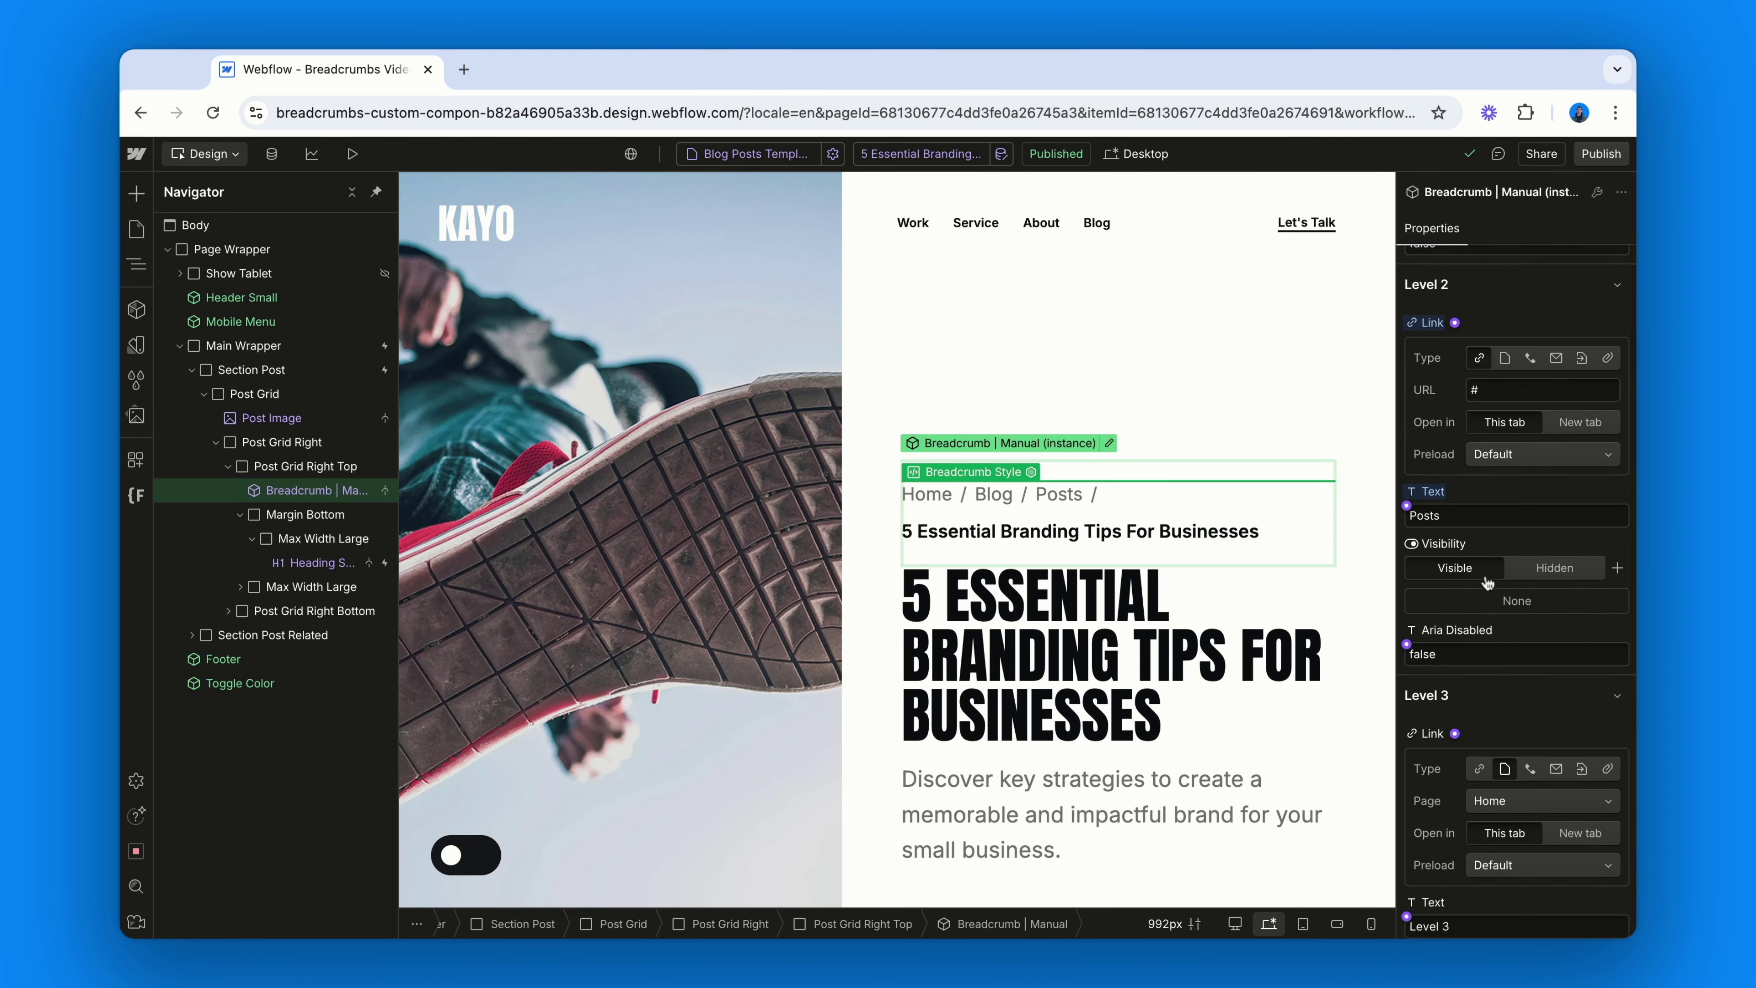
{"action": "left_click", "coordinate": [1467, 653]}
{"action": "type", "text": "true"}
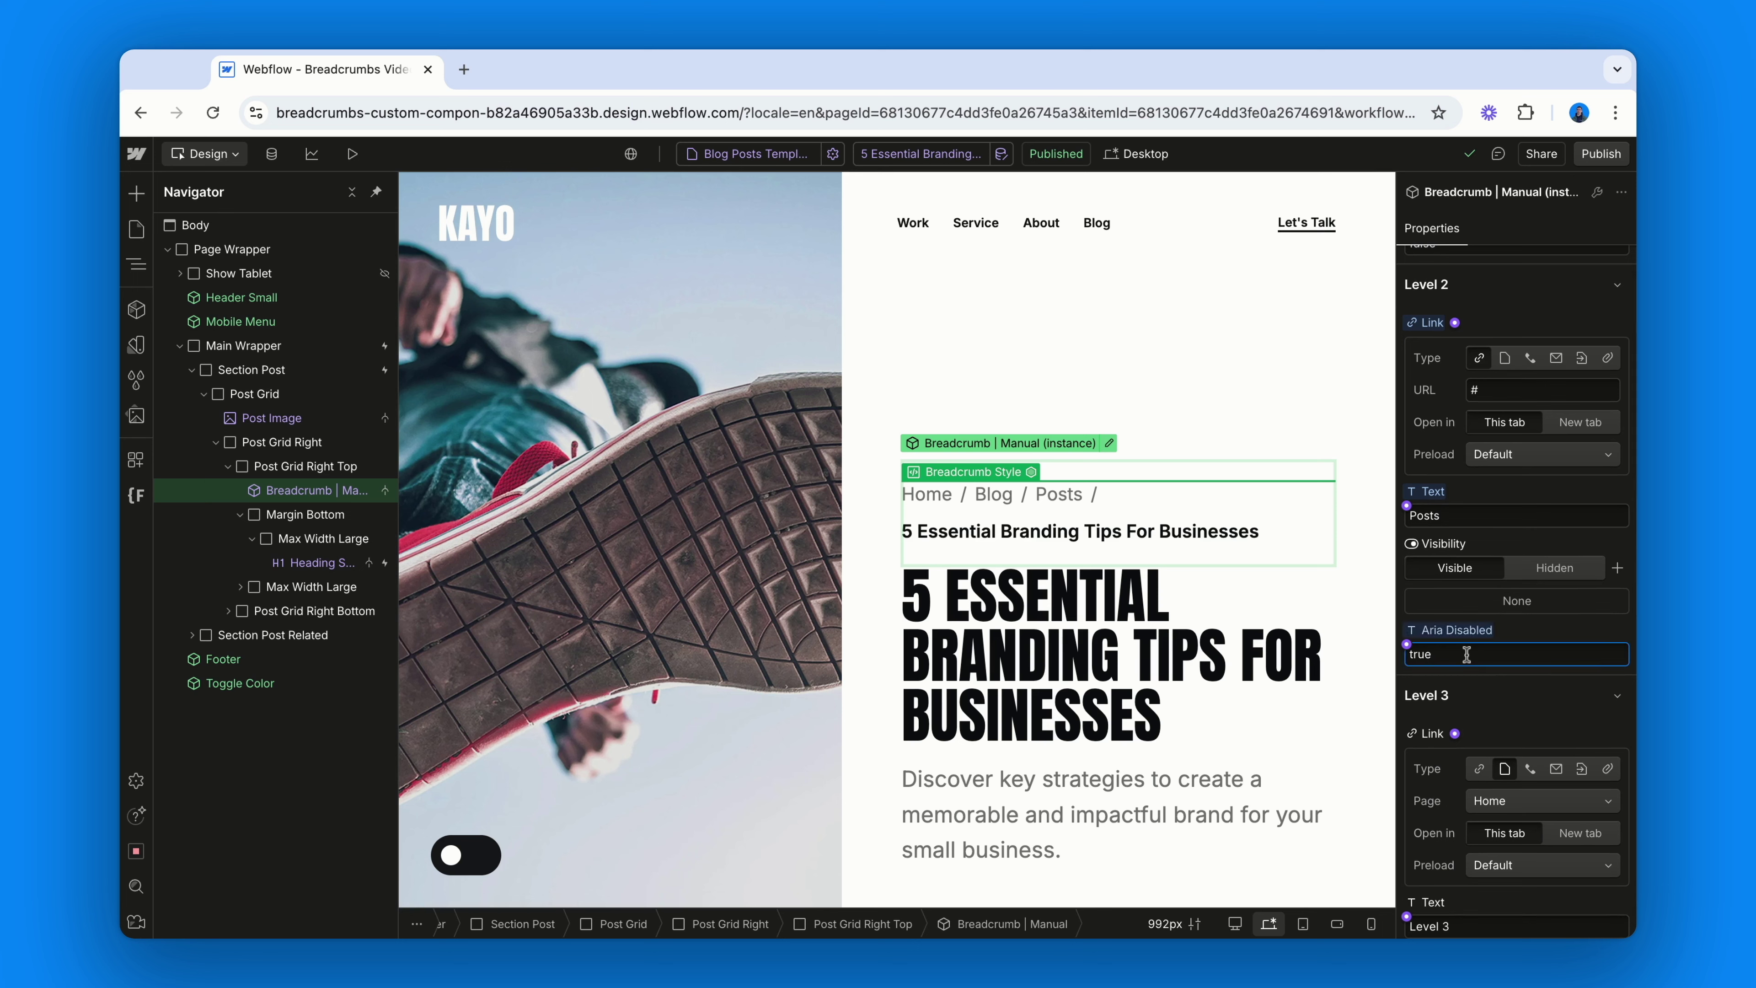
{"action": "left_click", "coordinate": [1601, 154]}
{"action": "left_click", "coordinate": [1555, 426]}
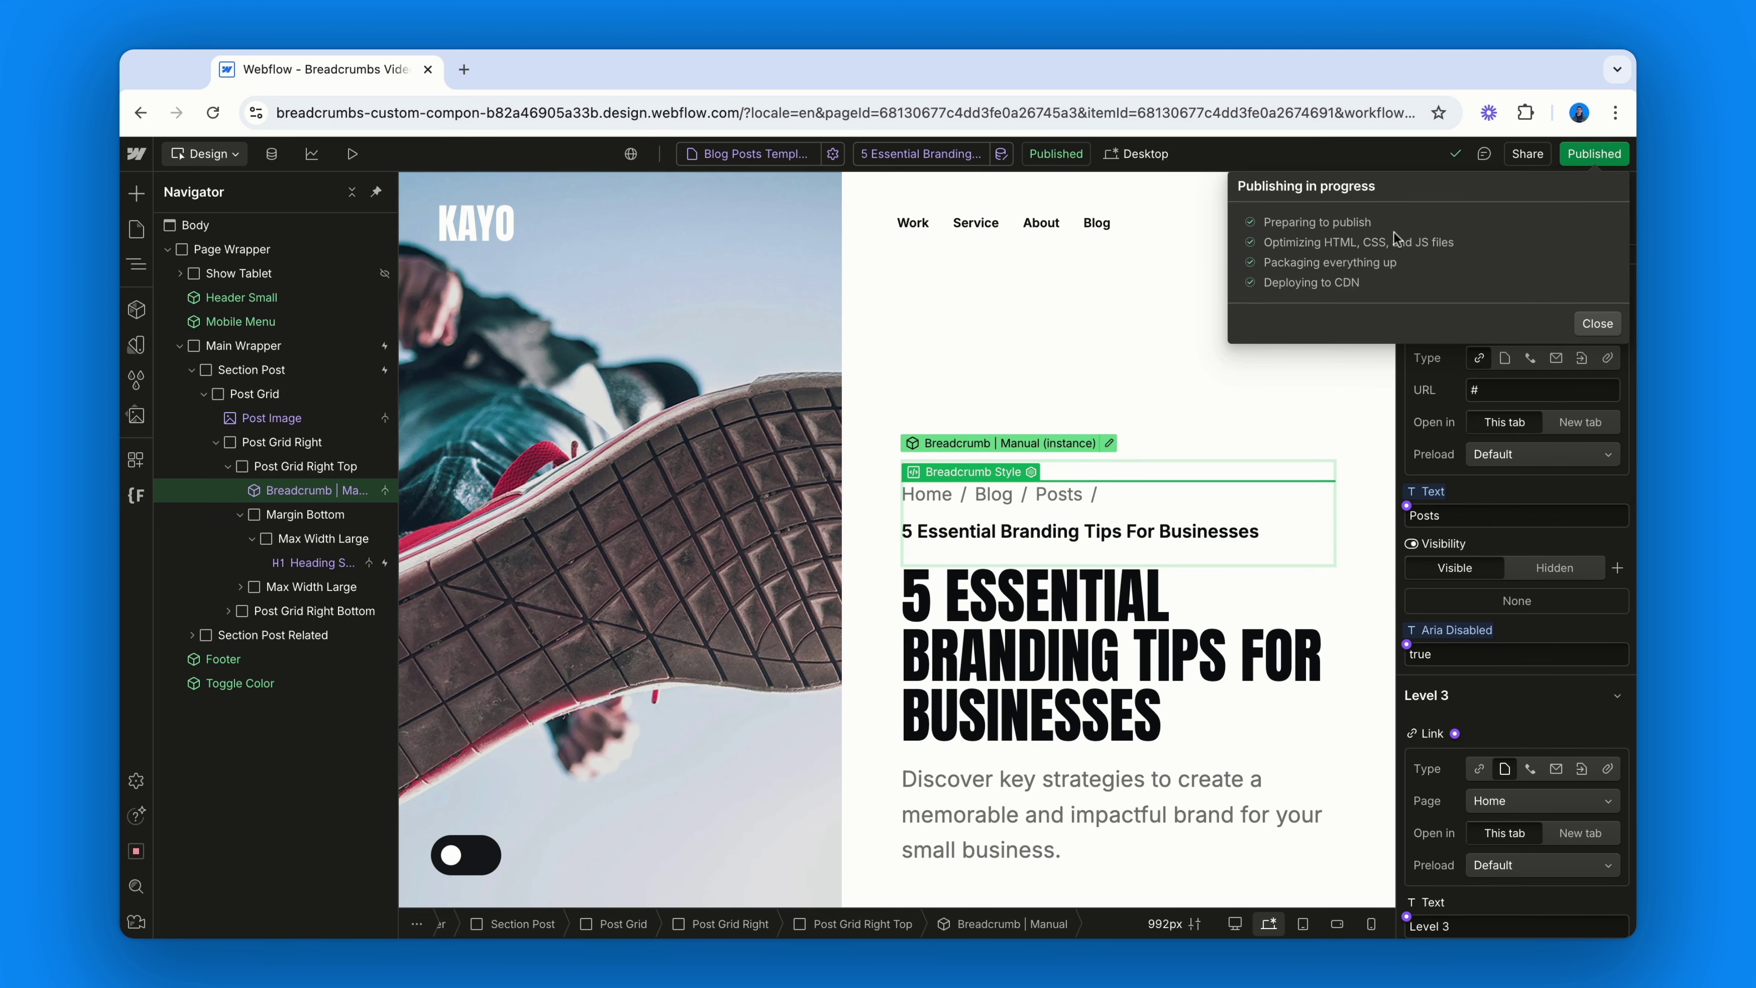
- Open the published blog post and test its Home, Blog and Posts breadcrumb links and the current-page entry
{"action": "left_click", "coordinate": [1497, 242]}
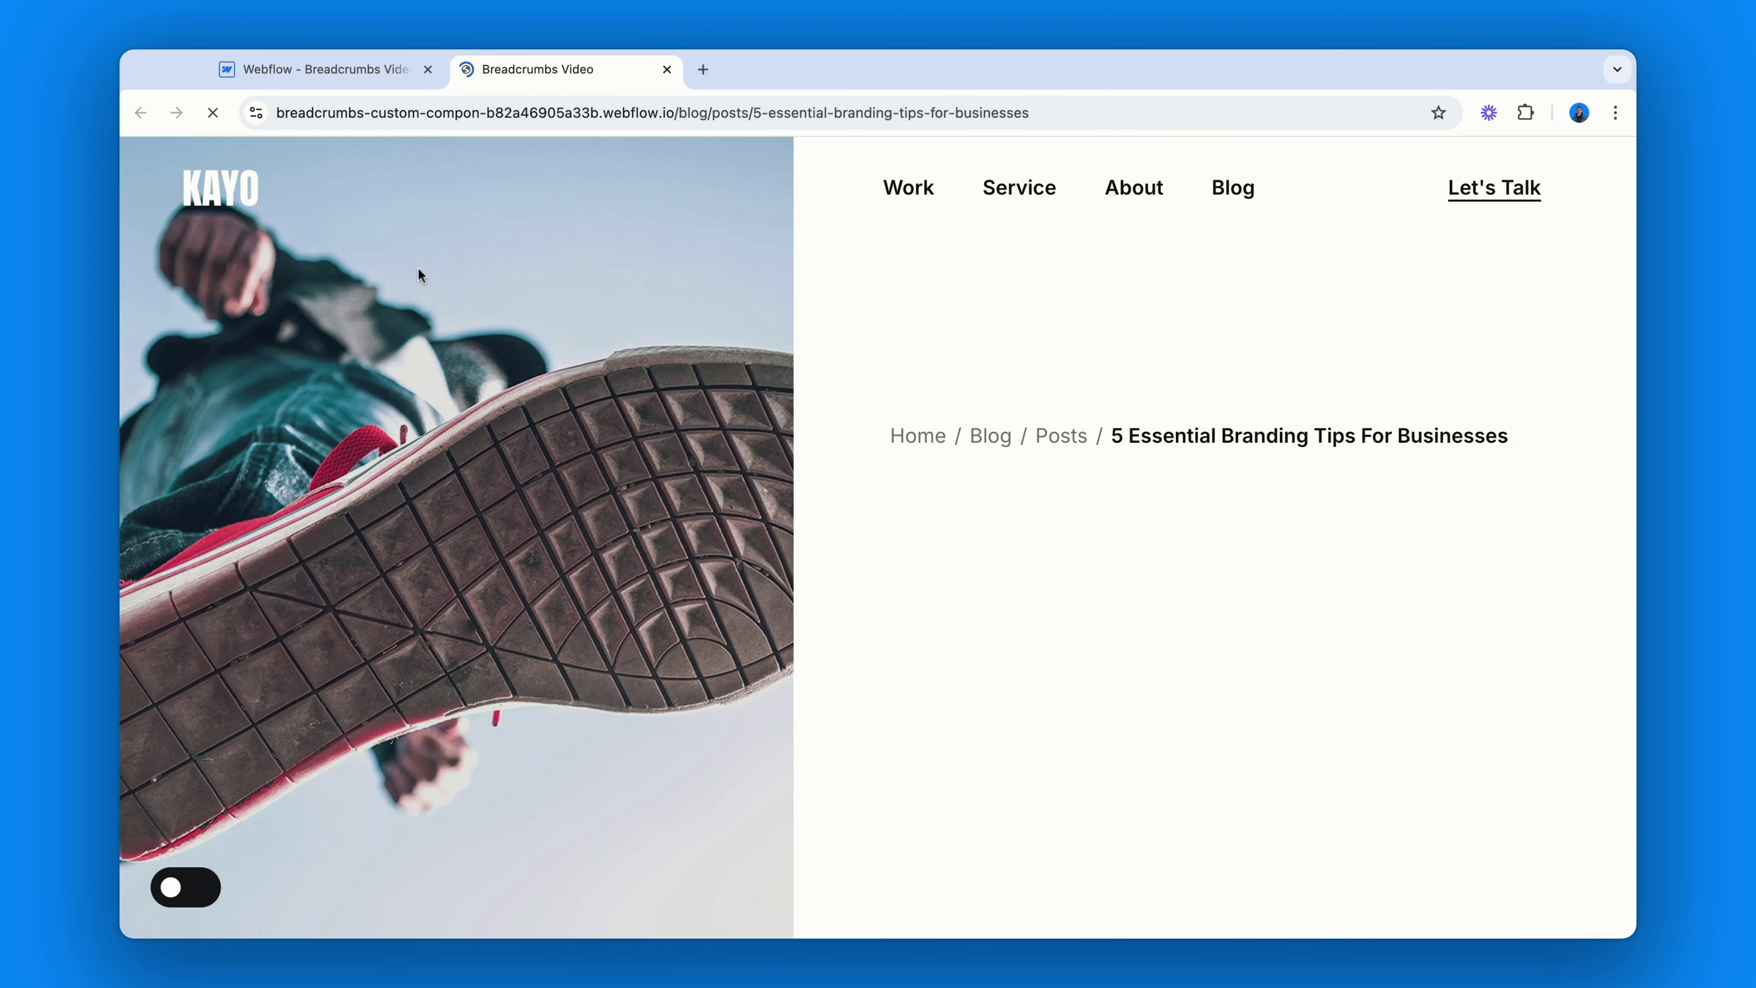
{"action": "left_click", "coordinate": [925, 437]}
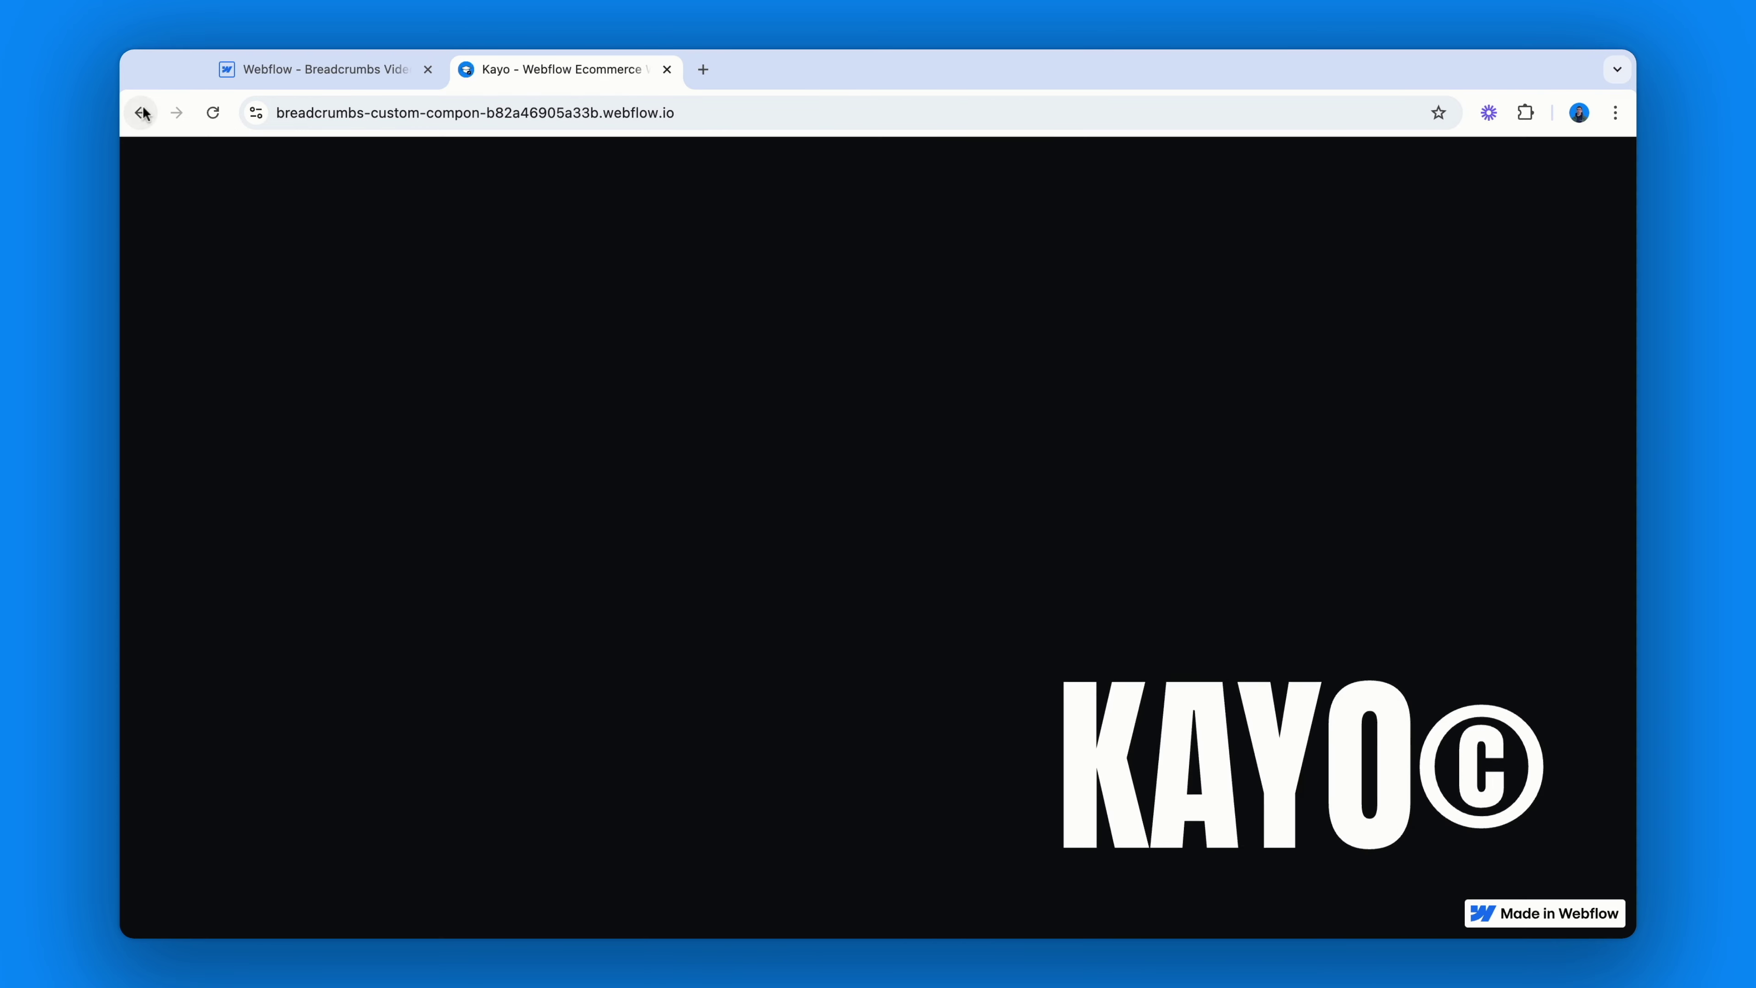
{"action": "left_click", "coordinate": [143, 114]}
{"action": "left_click", "coordinate": [1003, 441]}
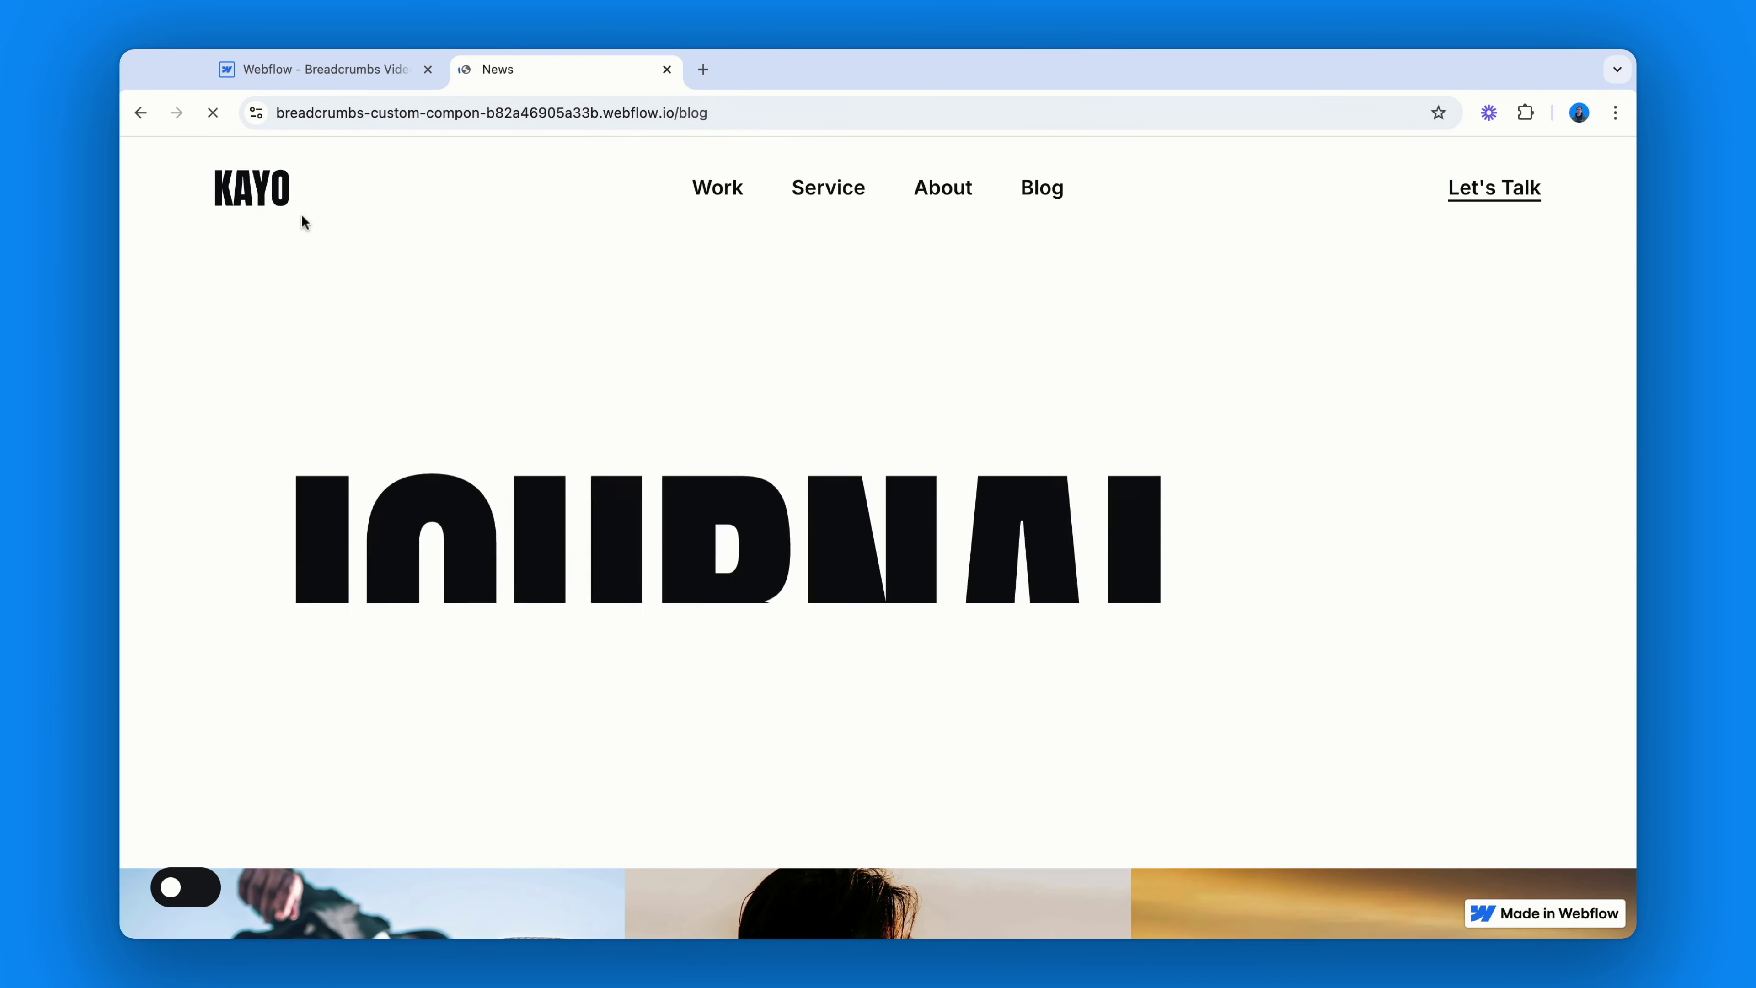
{"action": "left_click", "coordinate": [141, 113]}
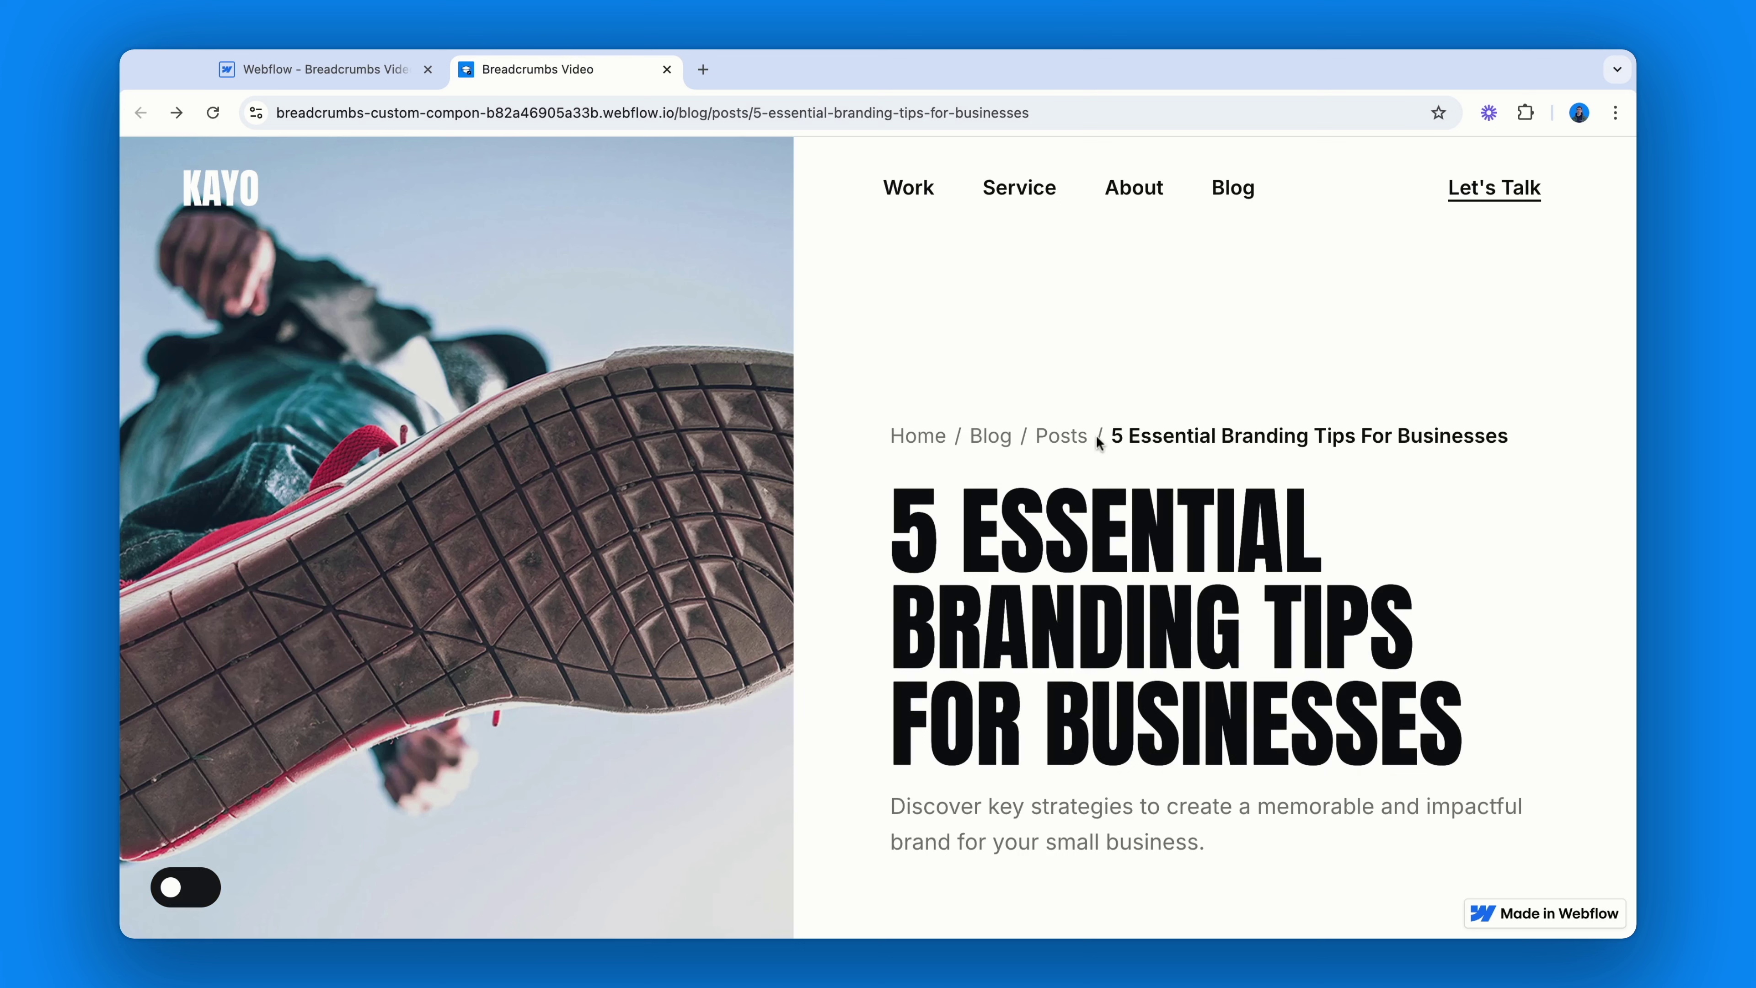
{"action": "double_click", "coordinate": [1078, 443]}
{"action": "left_click", "coordinate": [1173, 408]}
{"action": "left_click", "coordinate": [1214, 435]}
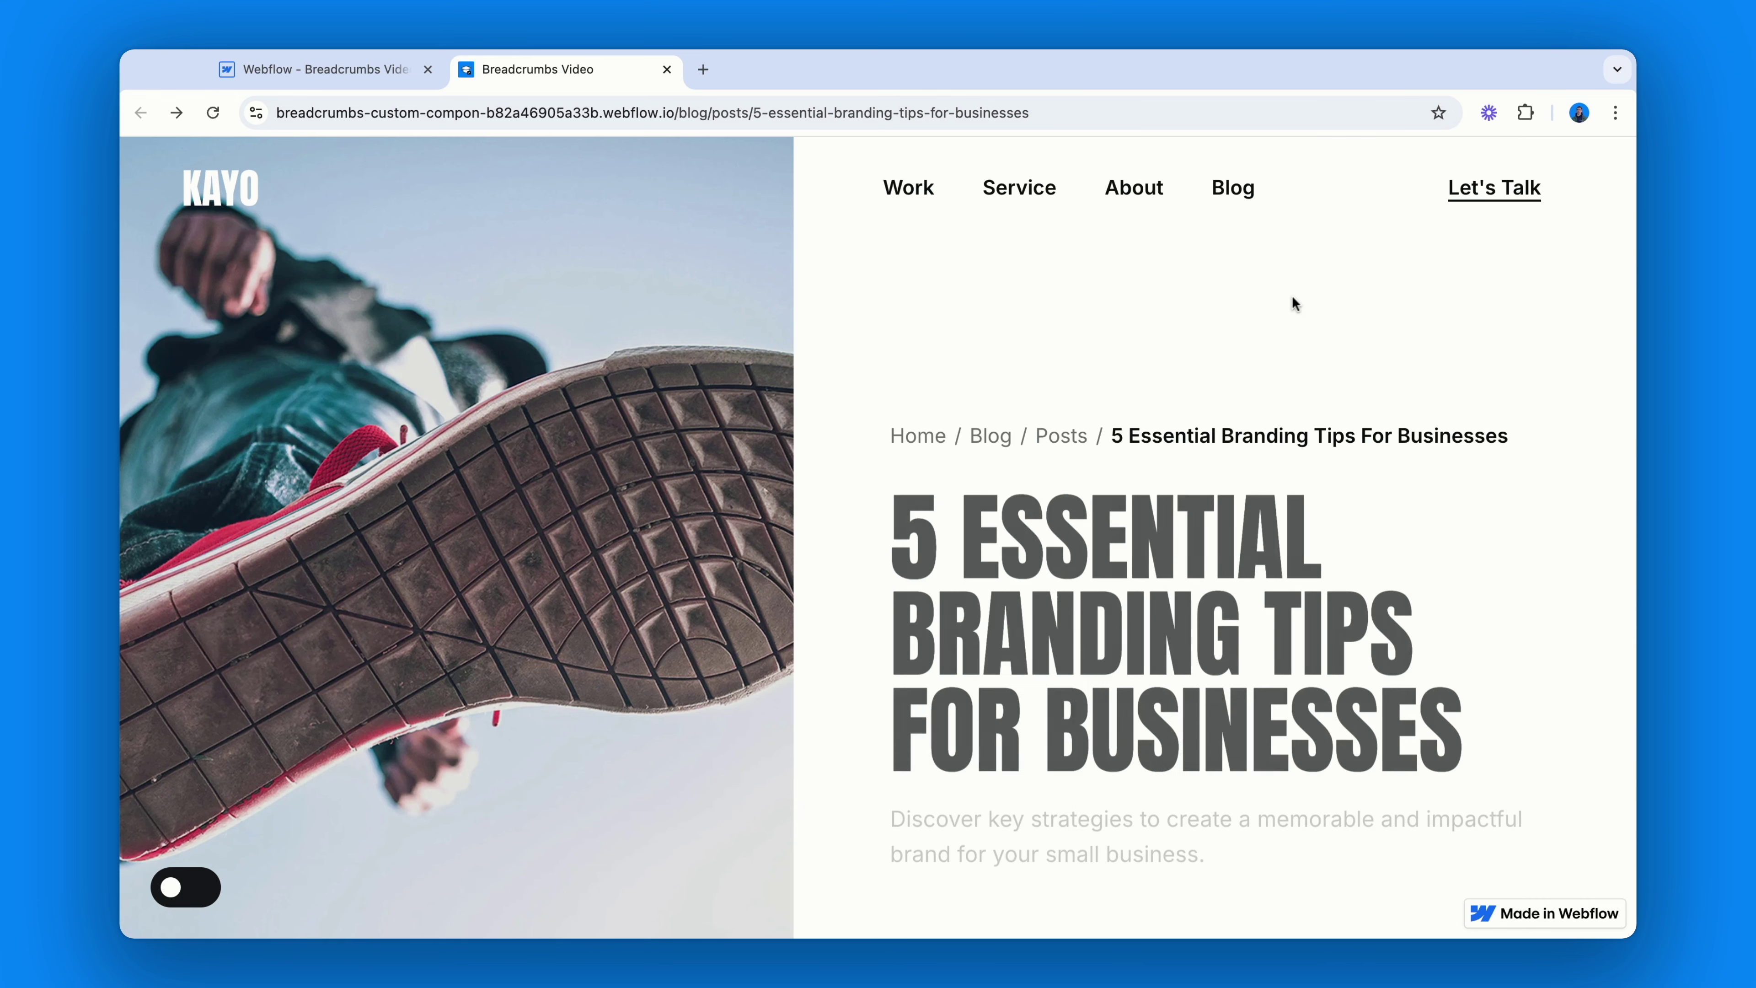
{"action": "left_click", "coordinate": [1288, 437]}
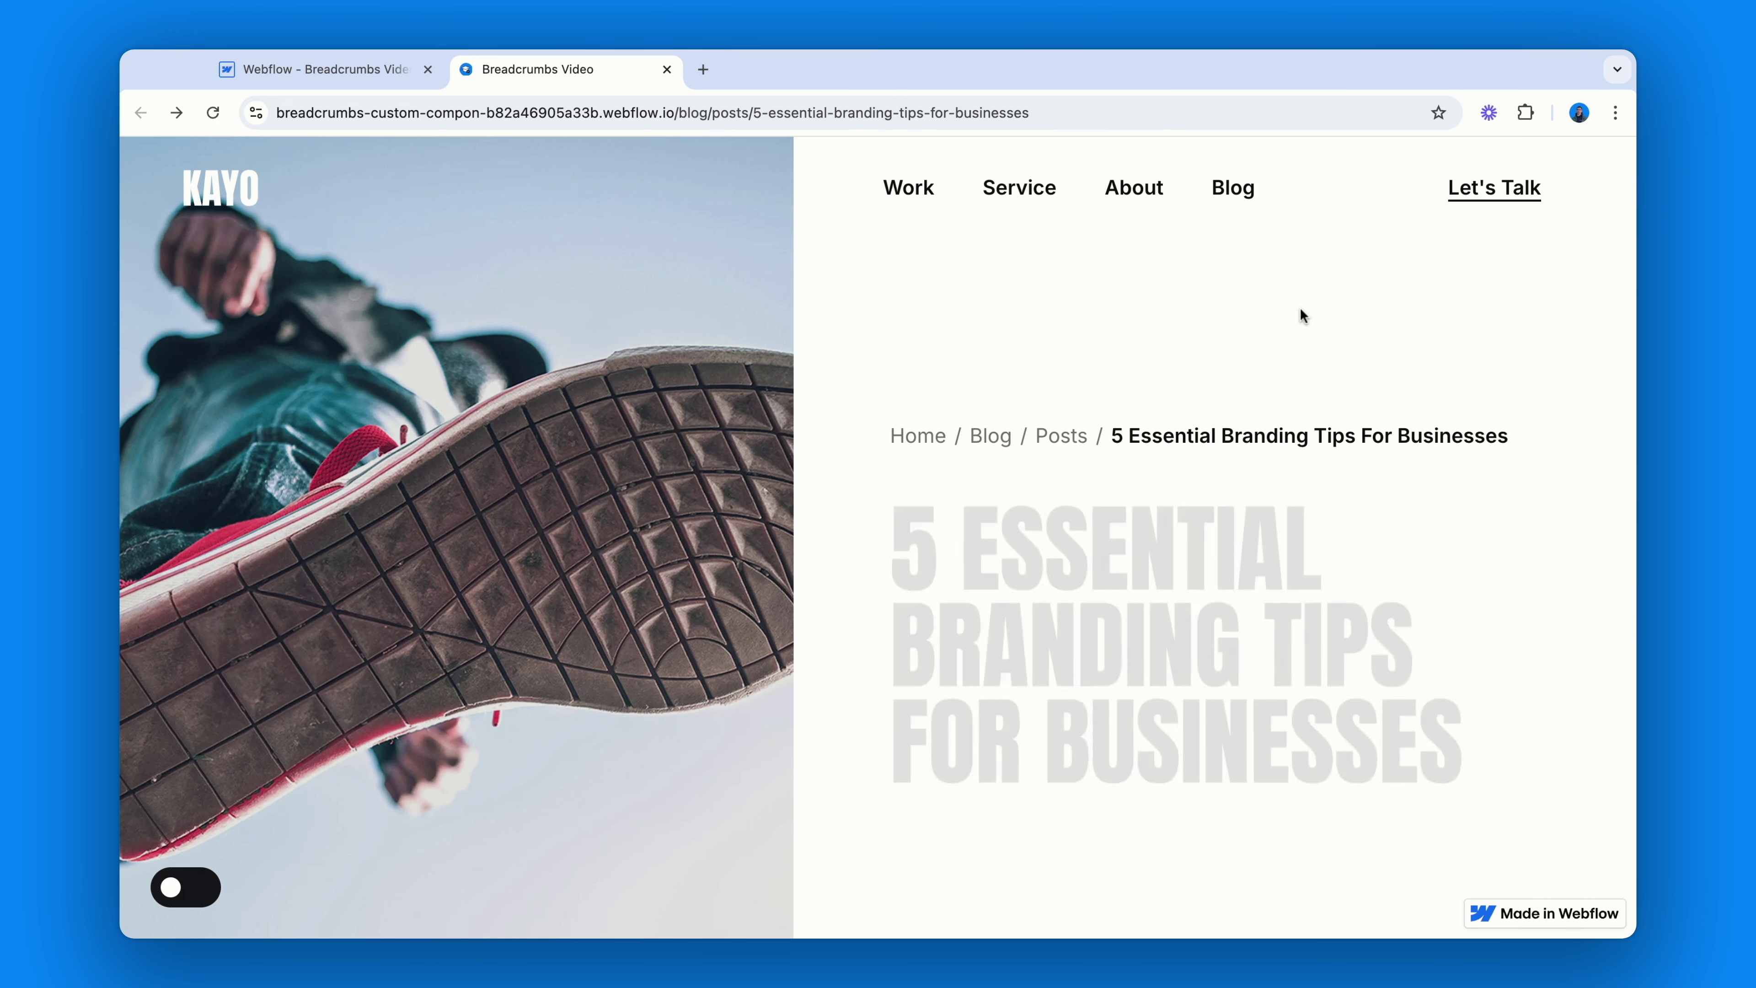
- Inspect the Posts link's markup and styles in the developer tools, then close them and the published page and return to the Designer
{"action": "key", "text": "super+alt+i"}
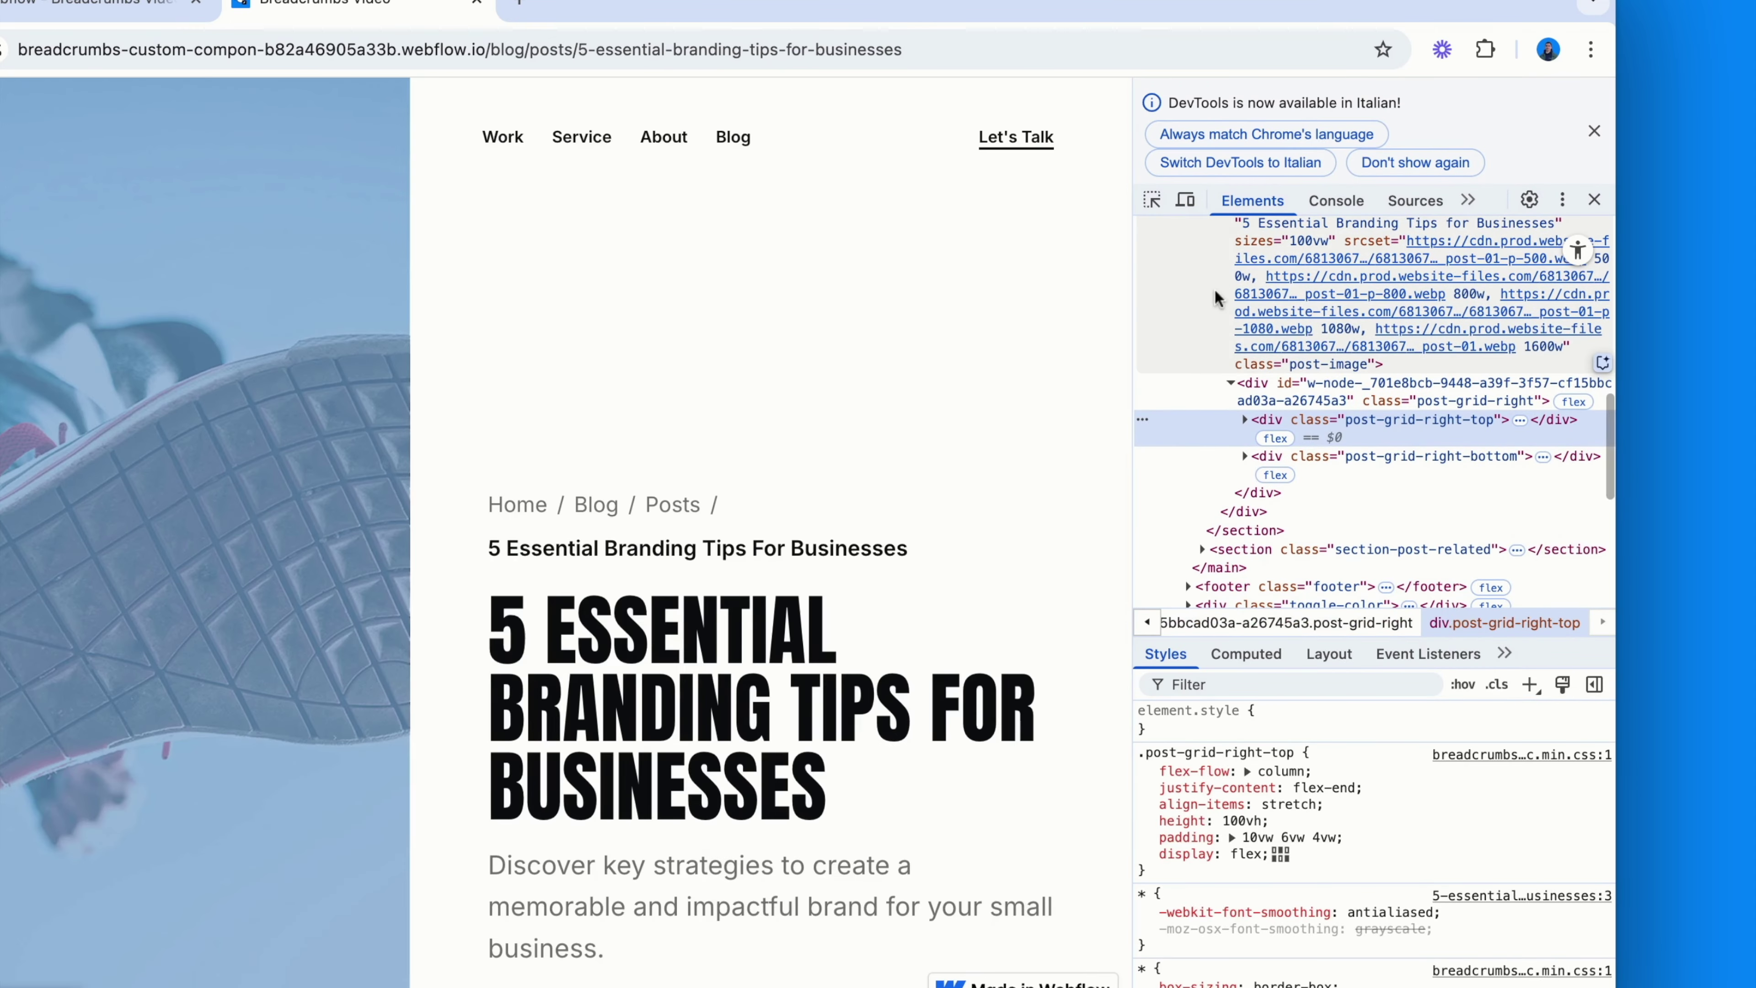
{"action": "key", "text": "super+shift+c"}
{"action": "left_click", "coordinate": [689, 504]}
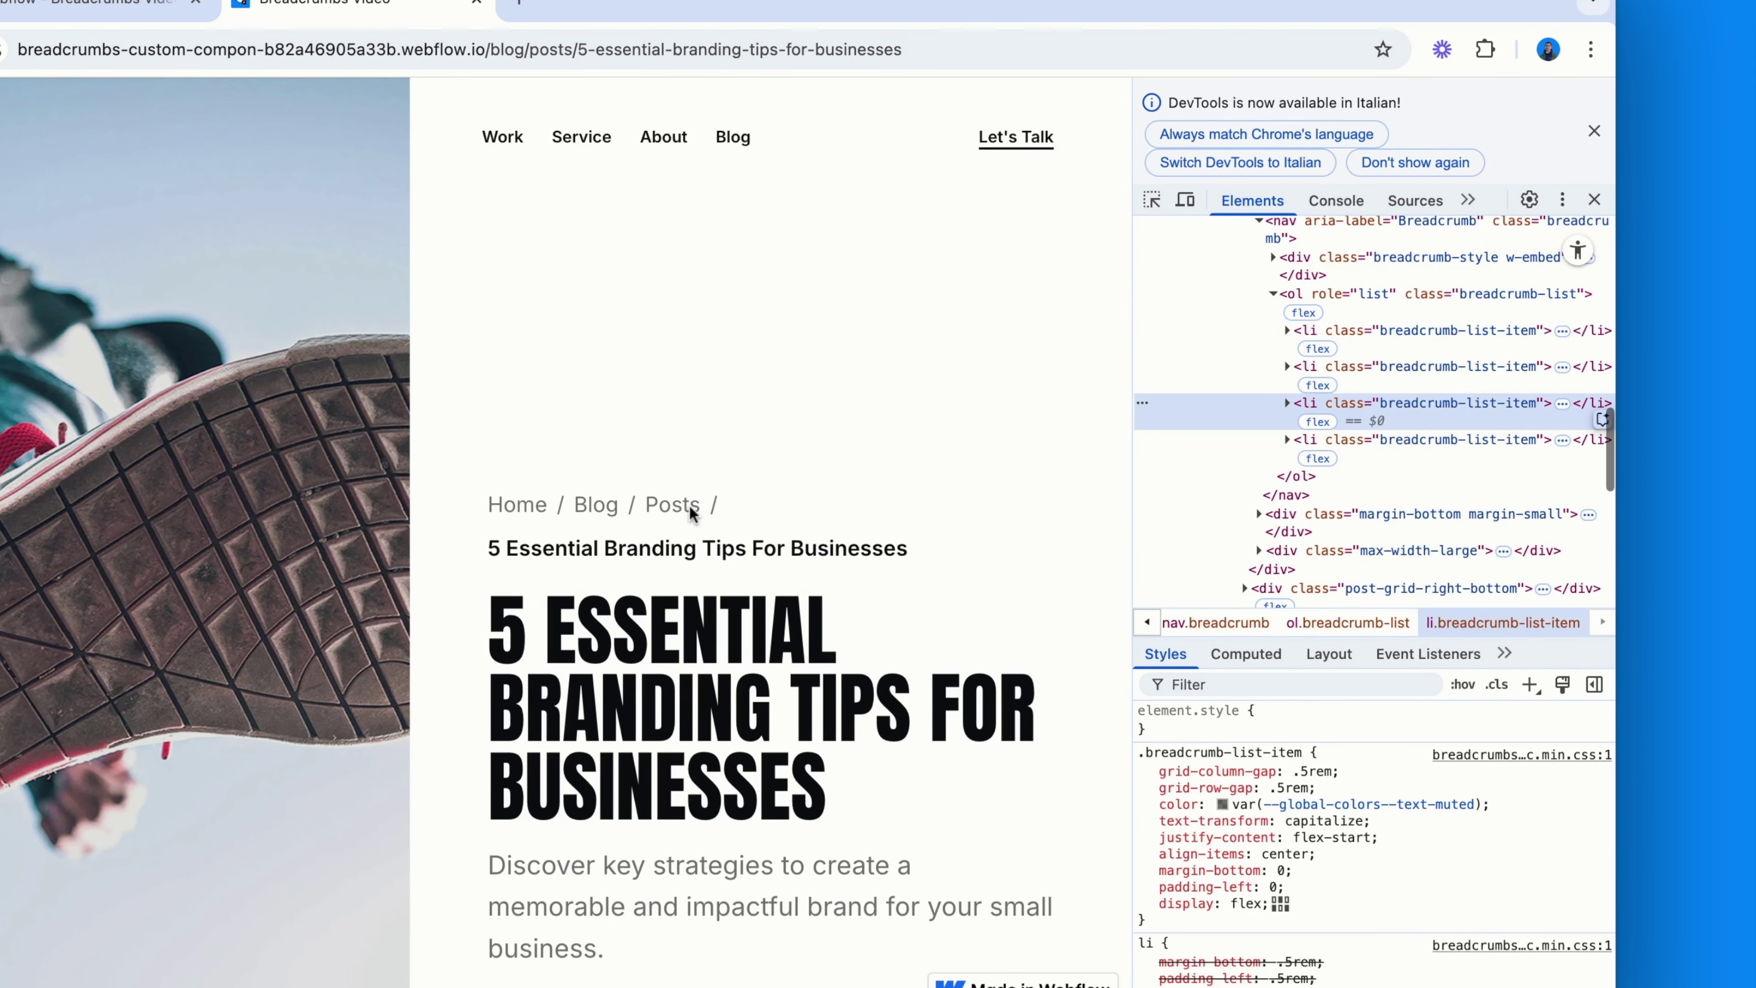
{"action": "left_click", "coordinate": [1286, 404]}
{"action": "left_click", "coordinate": [1338, 429]}
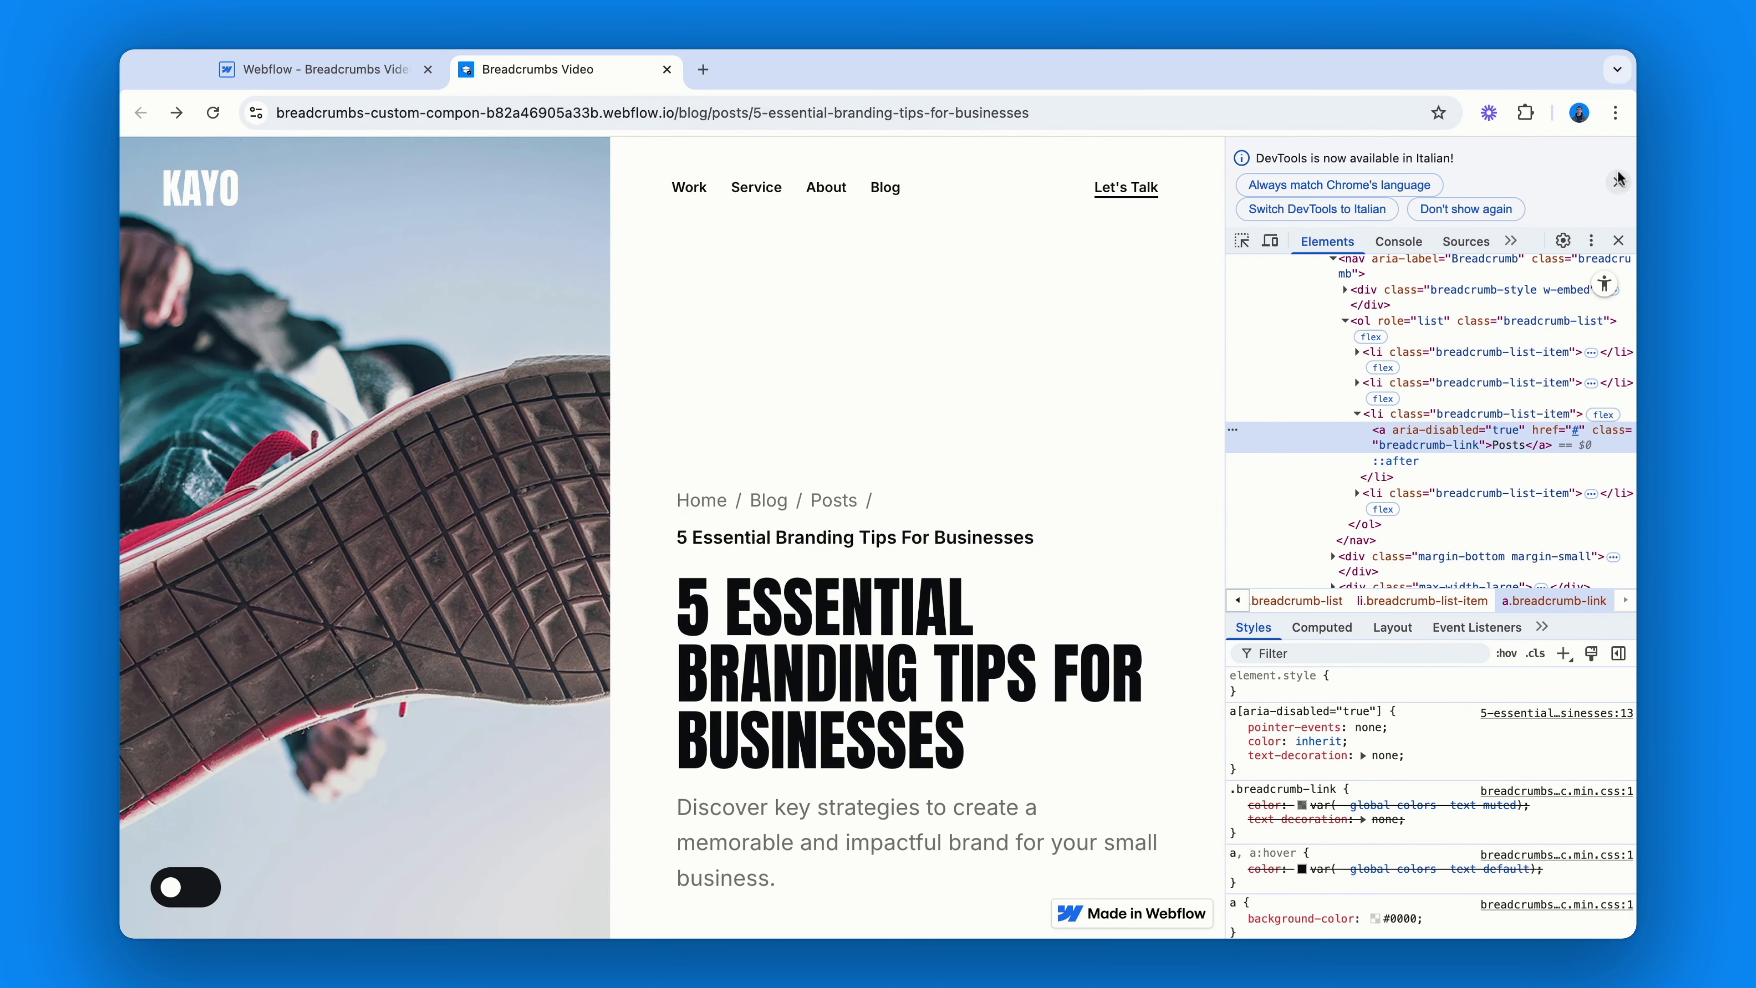
{"action": "left_click", "coordinate": [1594, 130]}
{"action": "left_click", "coordinate": [1617, 151]}
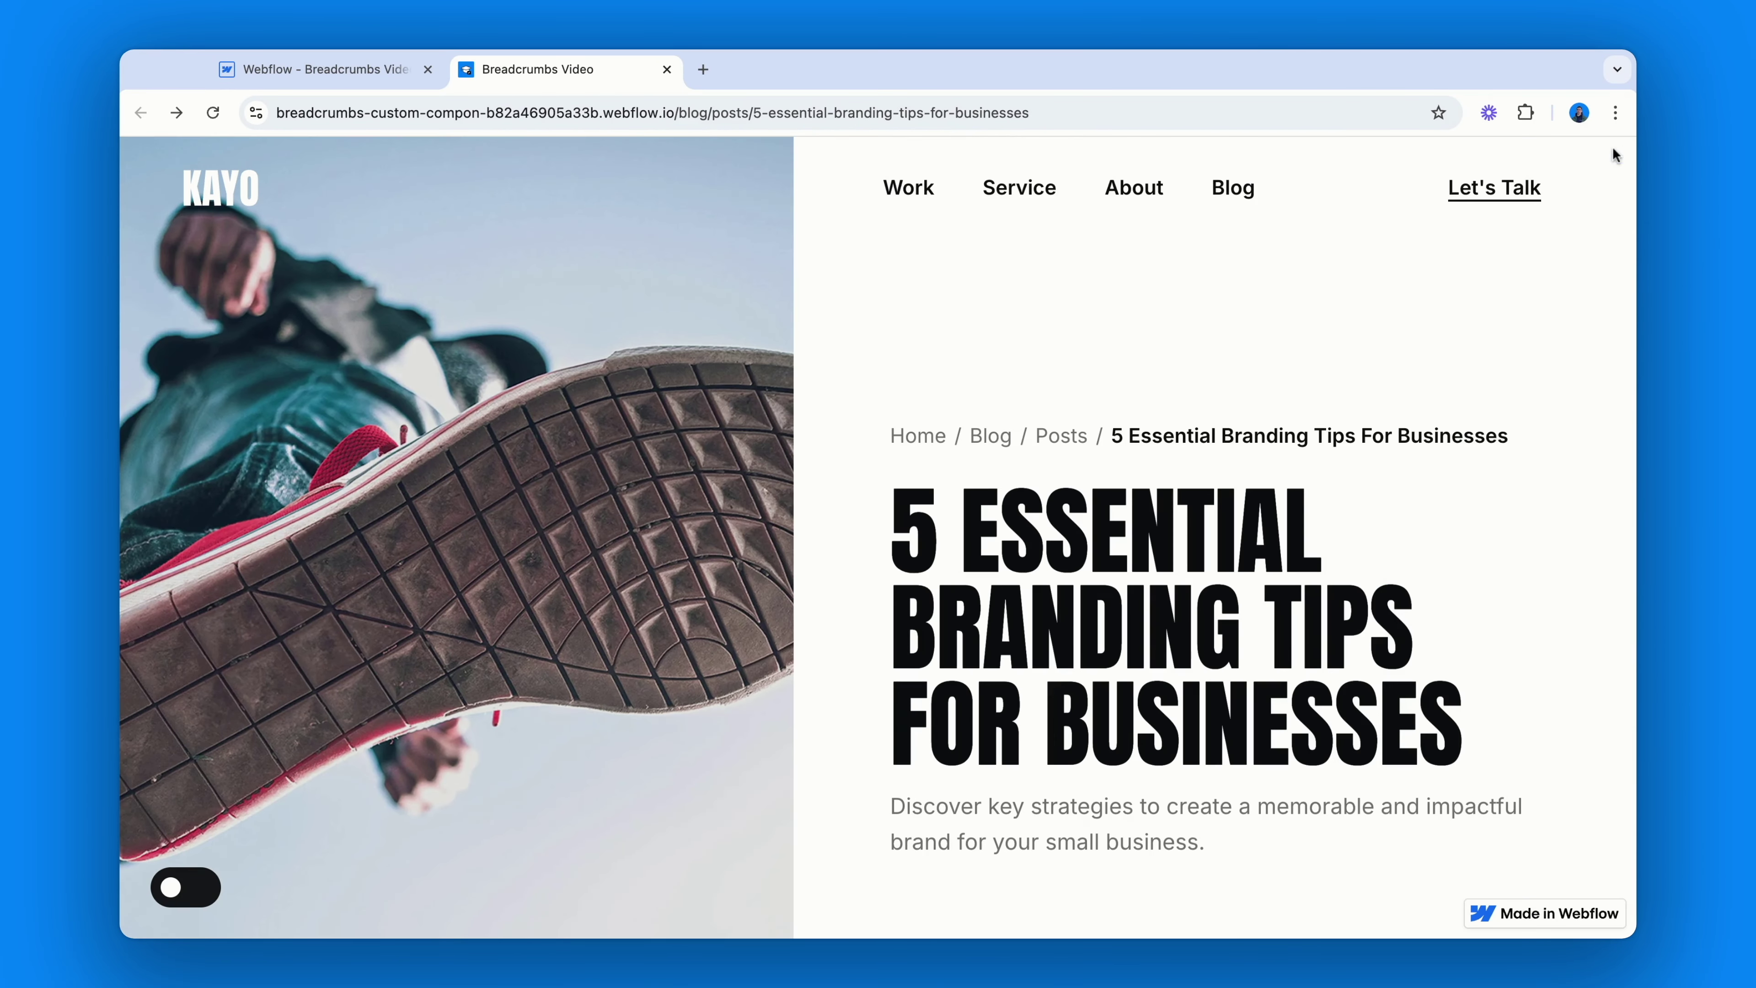
{"action": "left_click", "coordinate": [666, 69]}
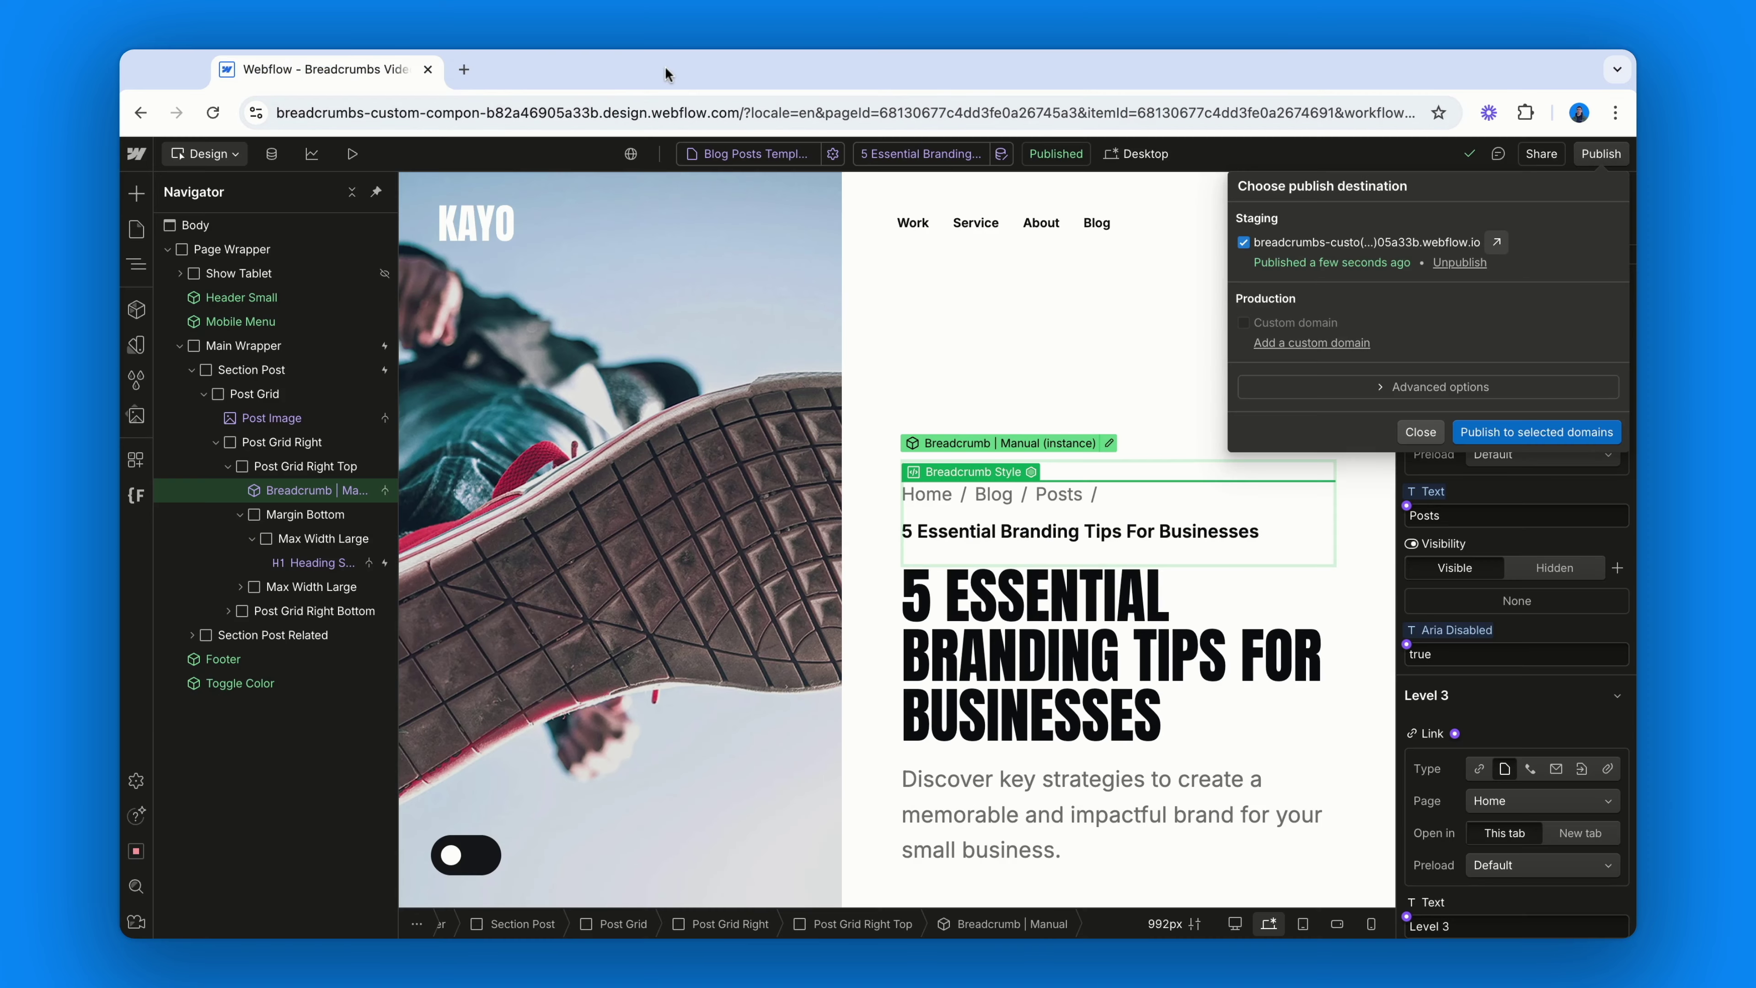
{"action": "left_click", "coordinate": [1421, 431]}
{"action": "left_click", "coordinate": [1345, 429]}
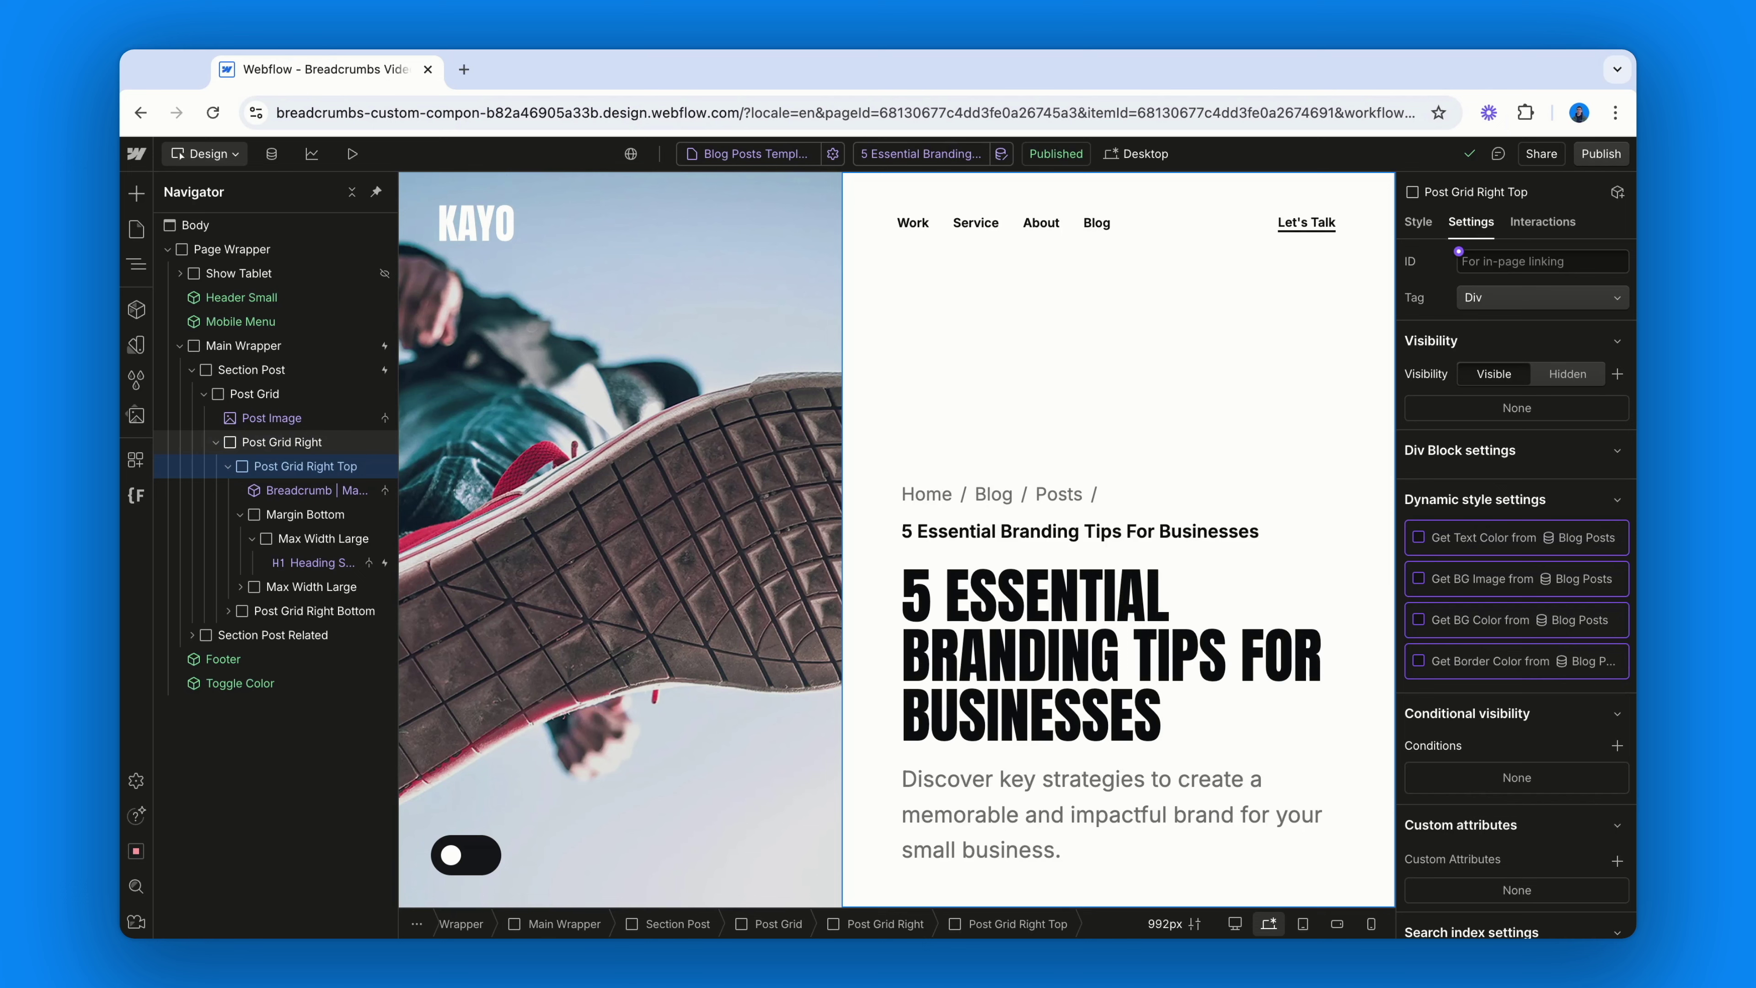
- Open the Styleguide page and duplicate the Breadcrumb | Manual instance in its Breadcrumb section
{"action": "left_click", "coordinate": [136, 229]}
{"action": "left_click", "coordinate": [262, 492]}
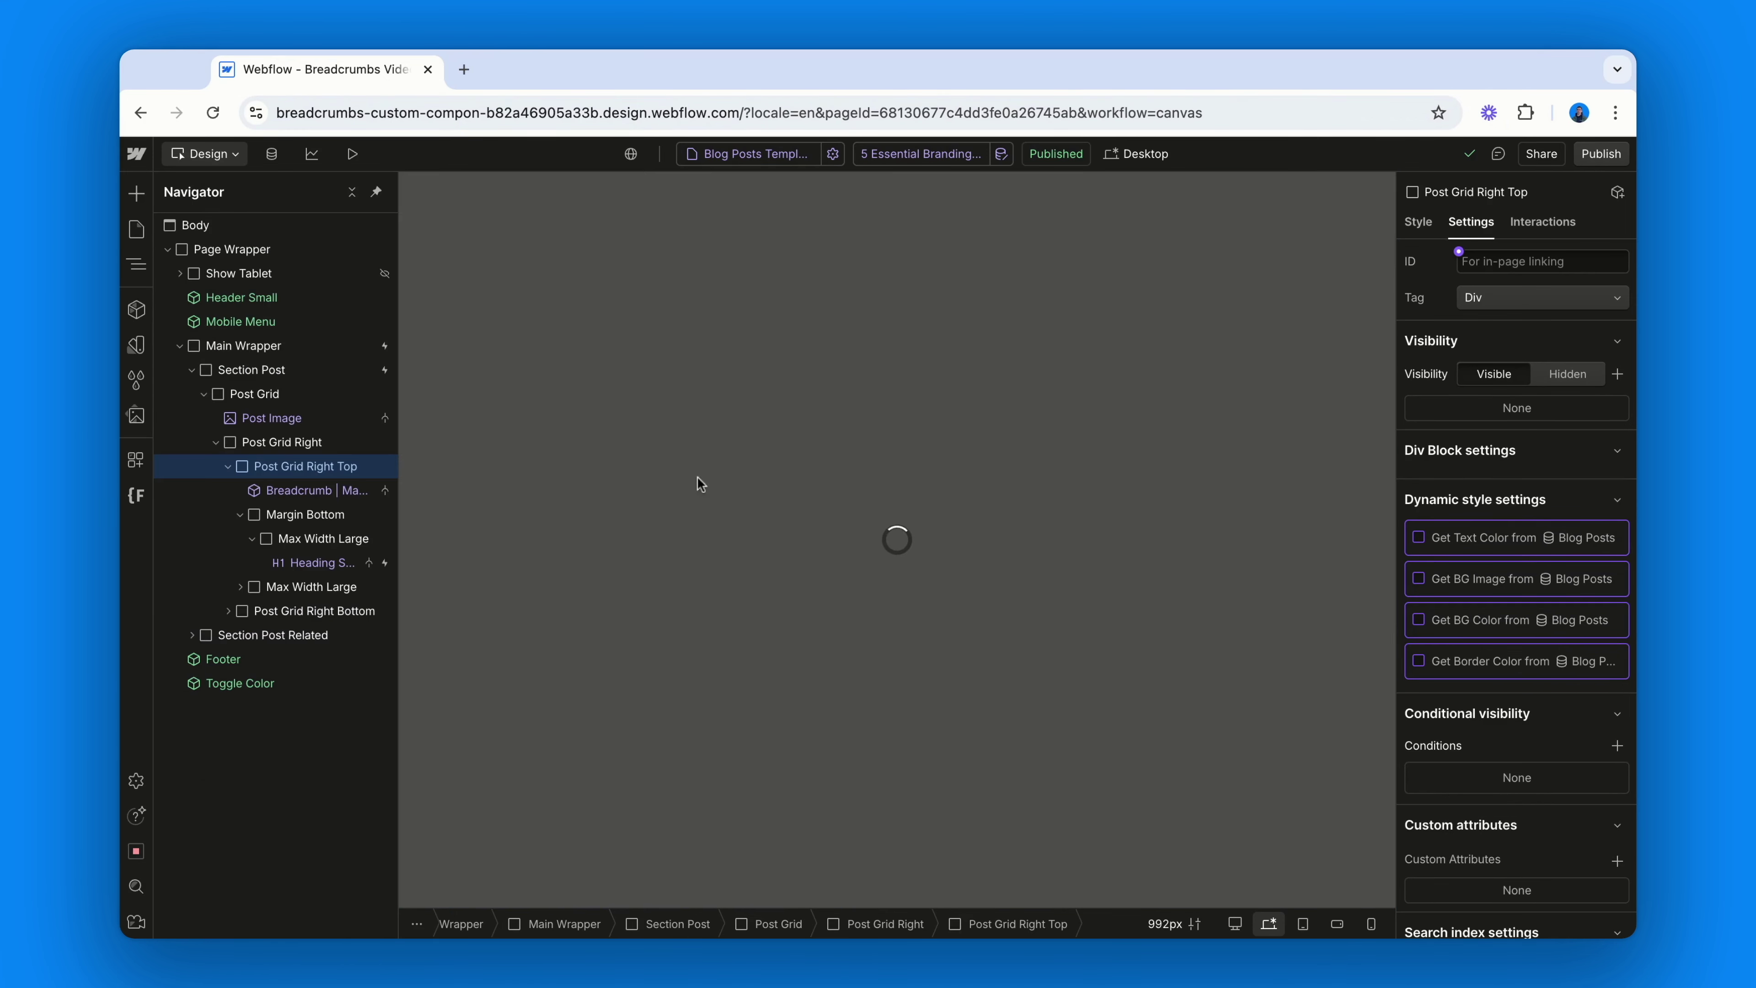
{"action": "left_click", "coordinate": [169, 251]}
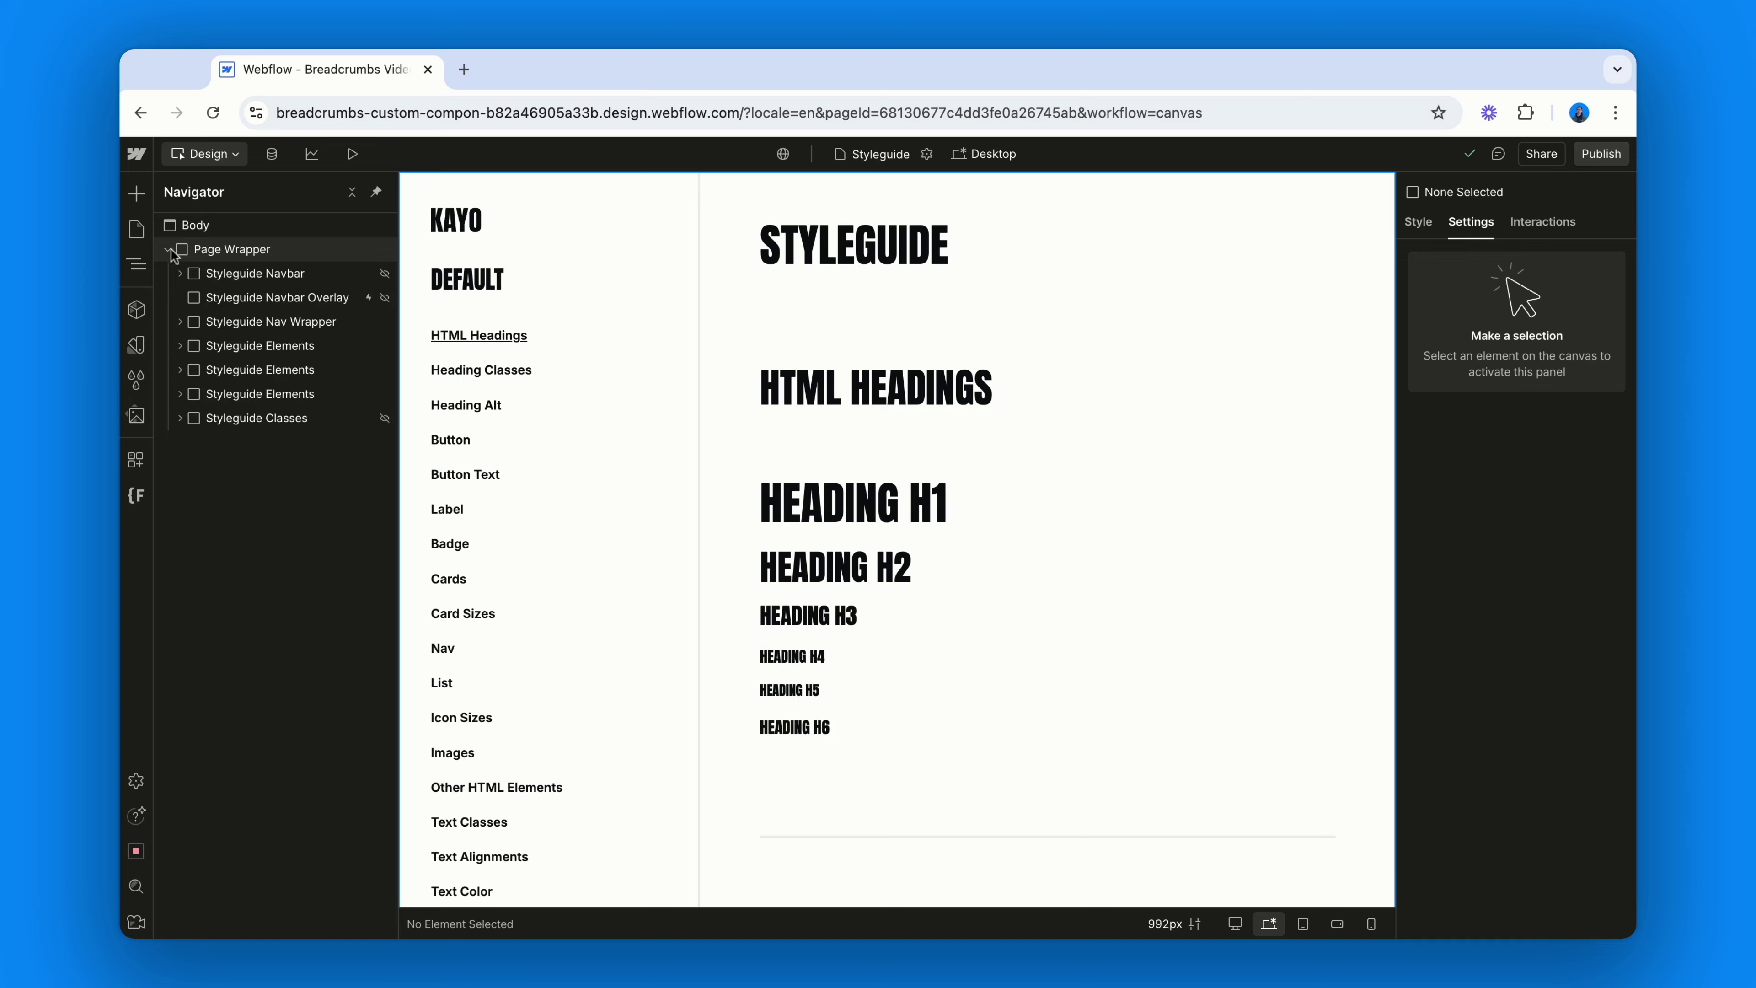
{"action": "left_click", "coordinate": [230, 409]}
{"action": "left_click", "coordinate": [300, 394]}
{"action": "scroll", "coordinate": [1004, 758], "scroll_direction": "down", "scroll_amount": 10}
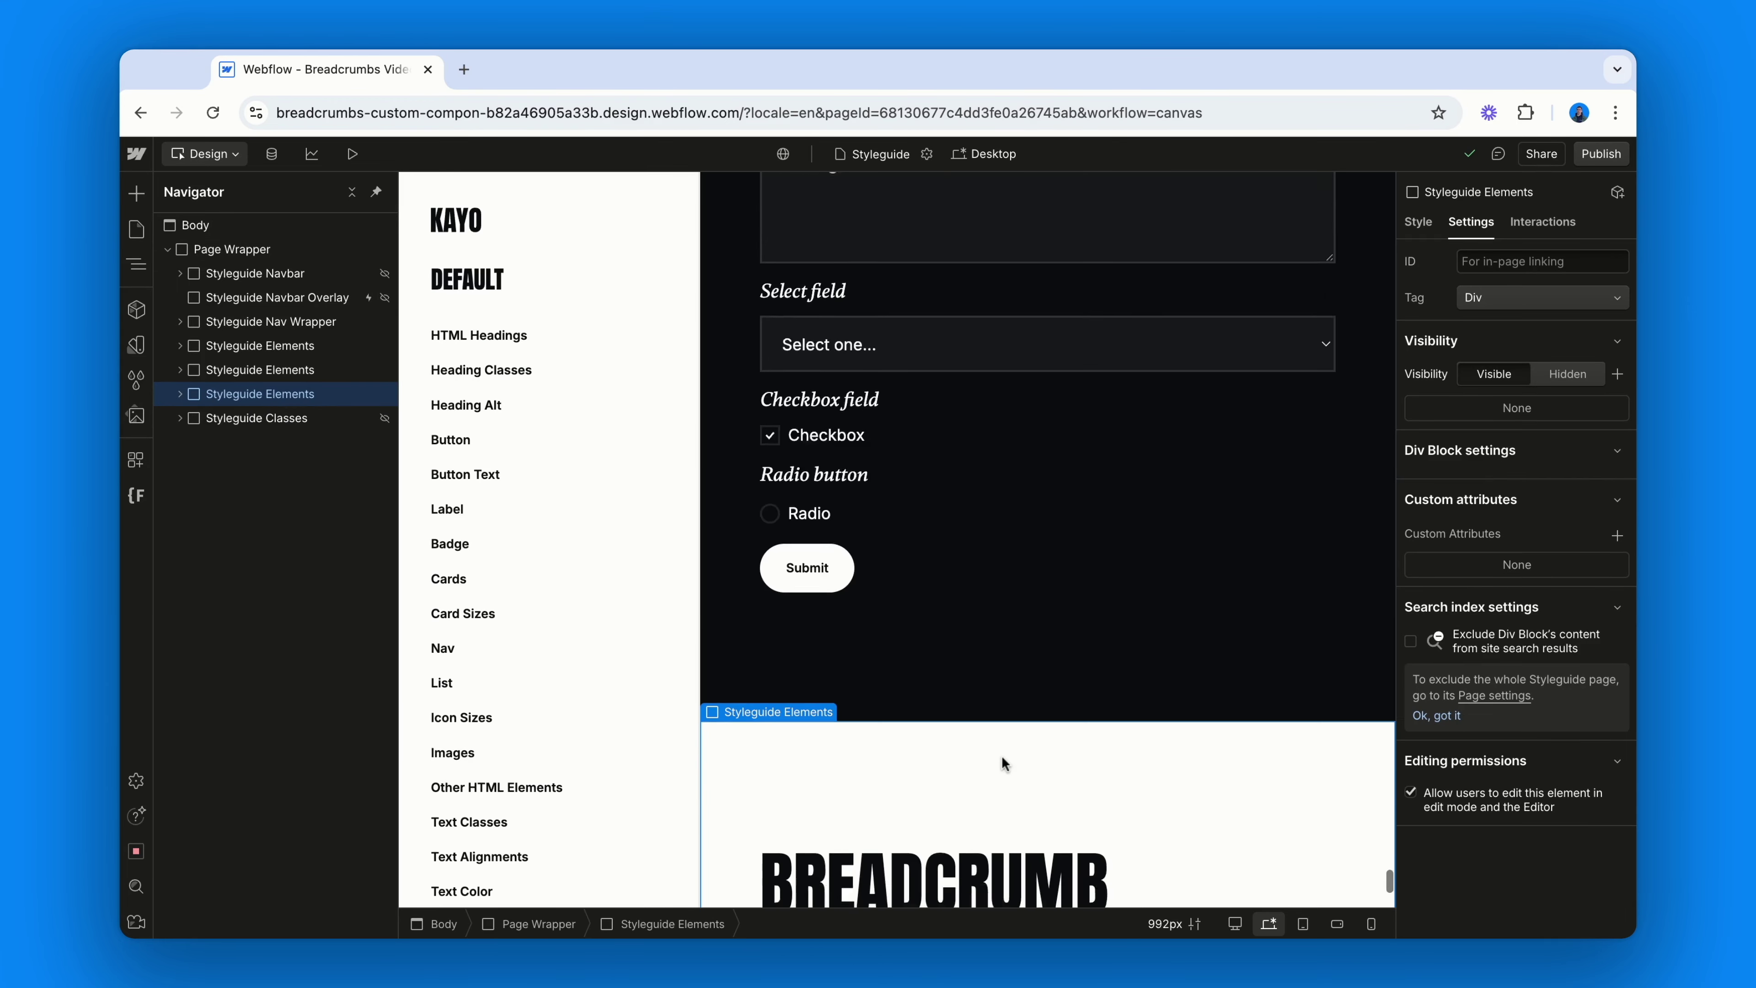
{"action": "left_click", "coordinate": [1014, 726]}
{"action": "key", "text": "super+d"}
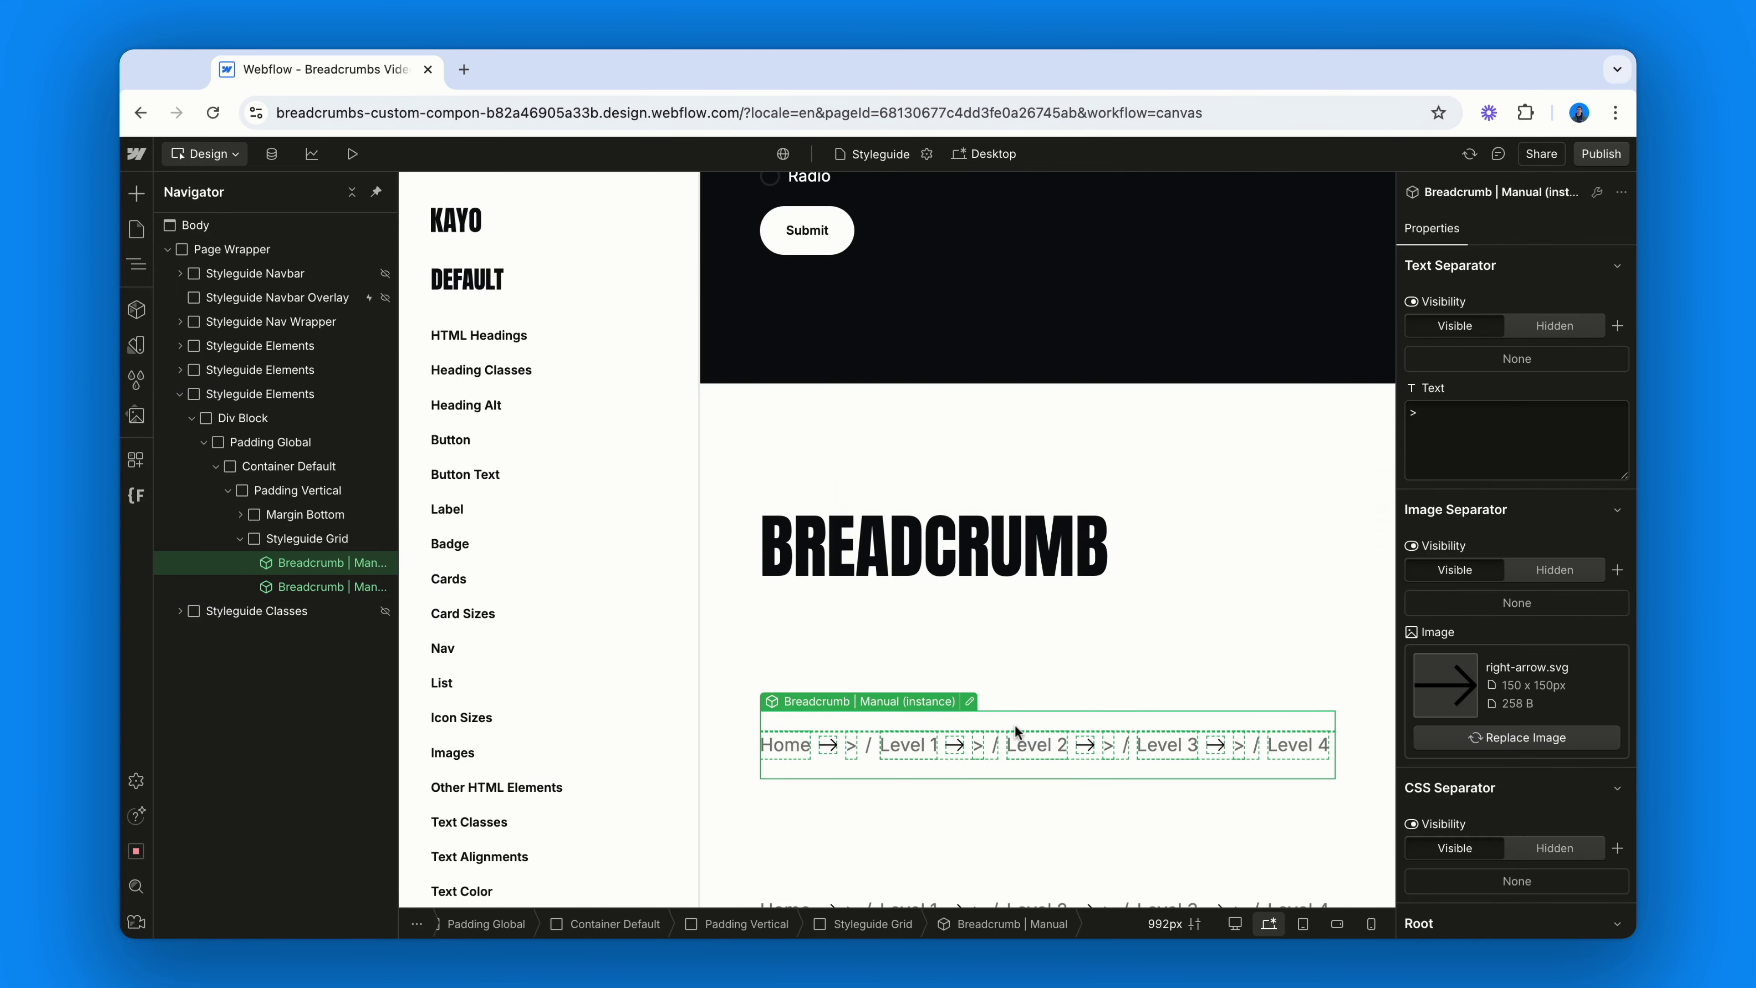
- Unlink the duplicated Breadcrumb | Manual instance from its component
{"action": "scroll", "coordinate": [1013, 725], "scroll_direction": "down", "scroll_amount": 3}
{"action": "left_click", "coordinate": [1013, 733]}
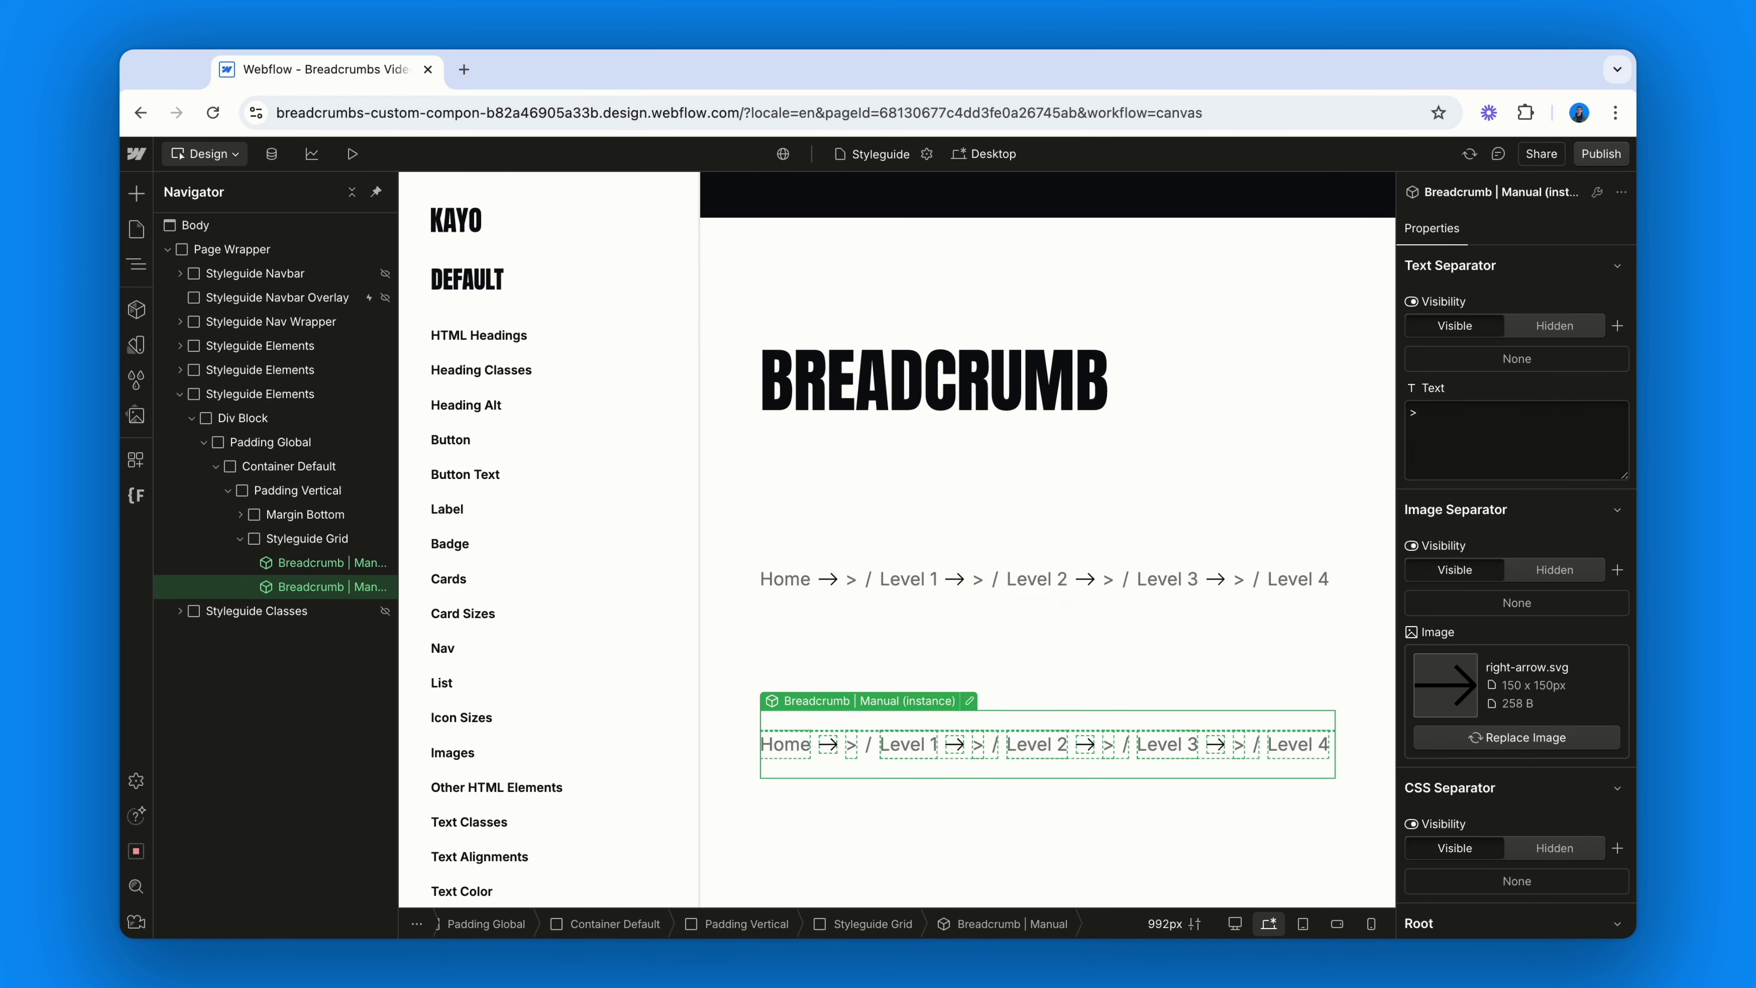
{"action": "right_click", "coordinate": [931, 714]}
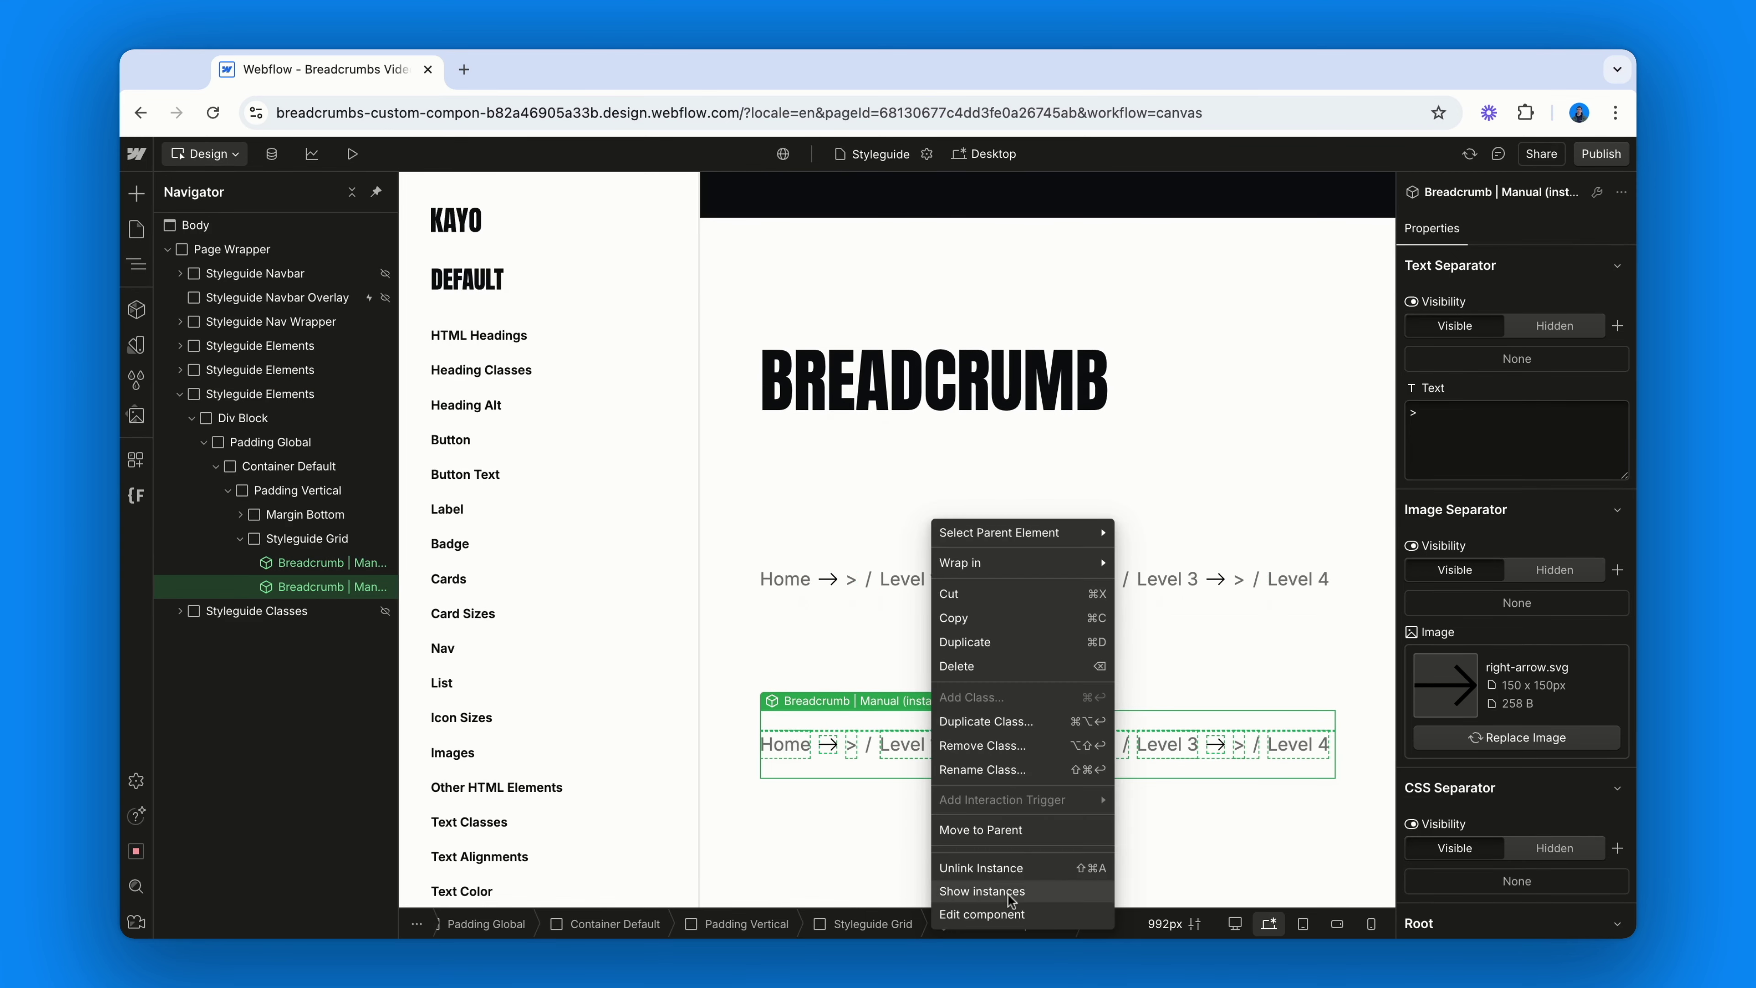
{"action": "left_click", "coordinate": [1003, 868]}
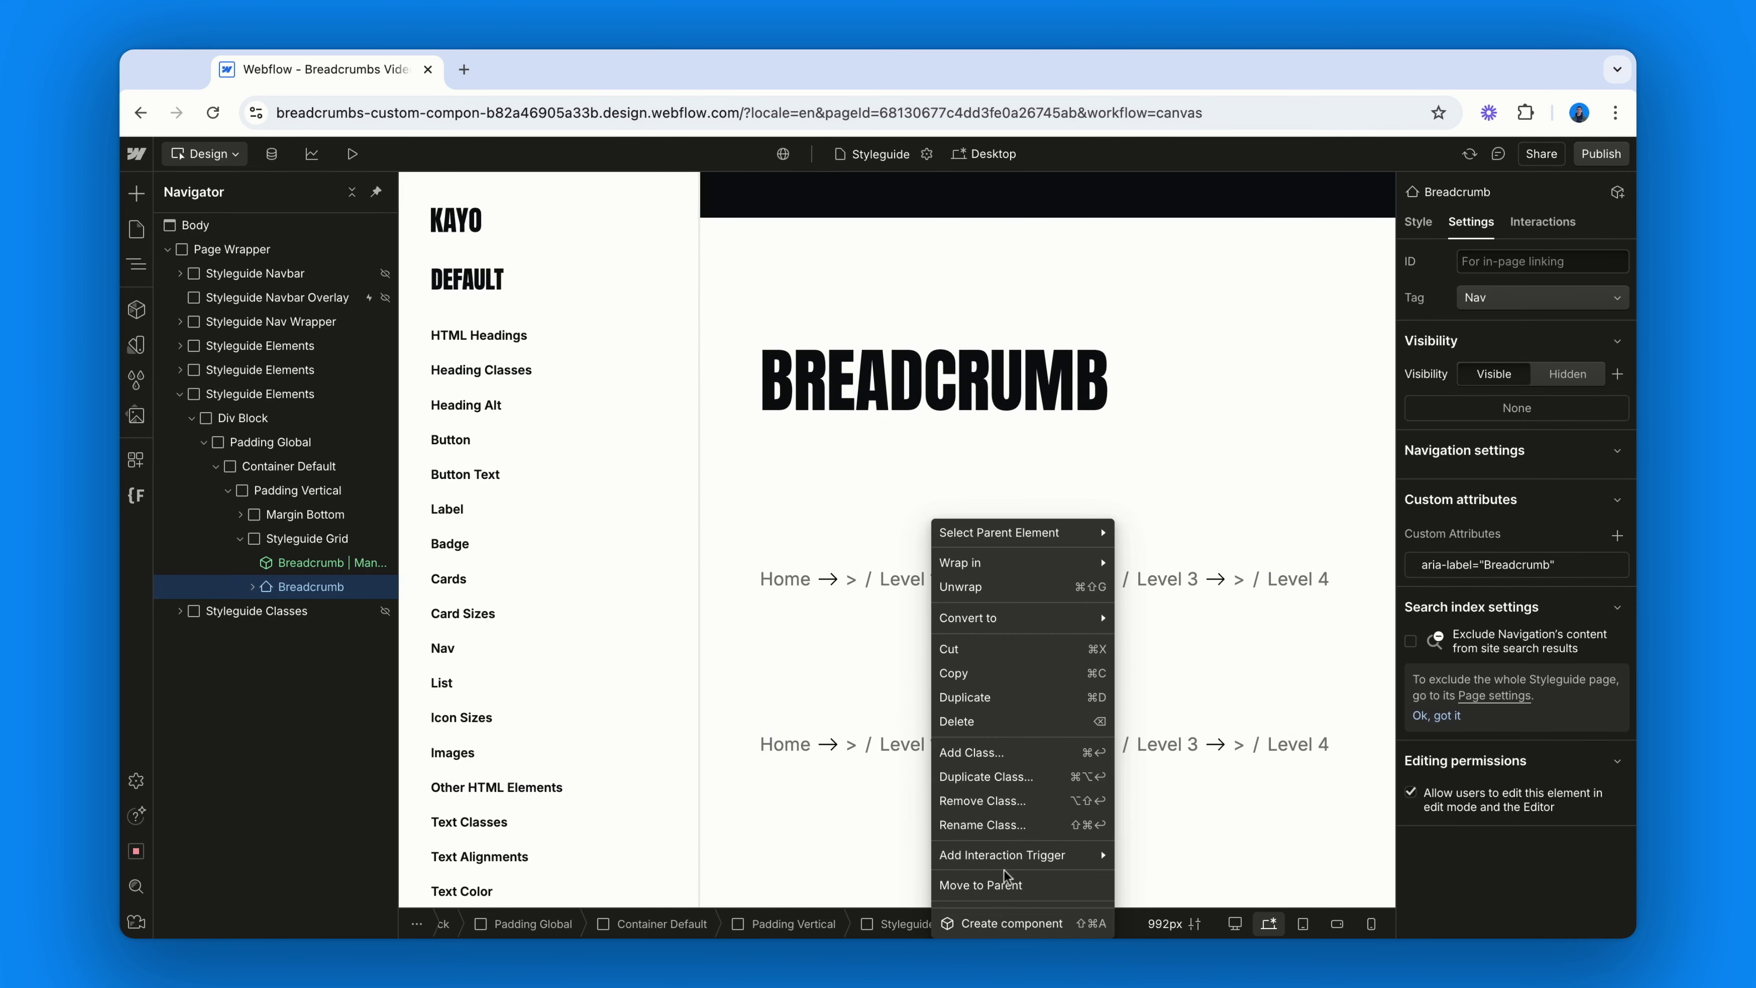
{"action": "left_click", "coordinate": [844, 759]}
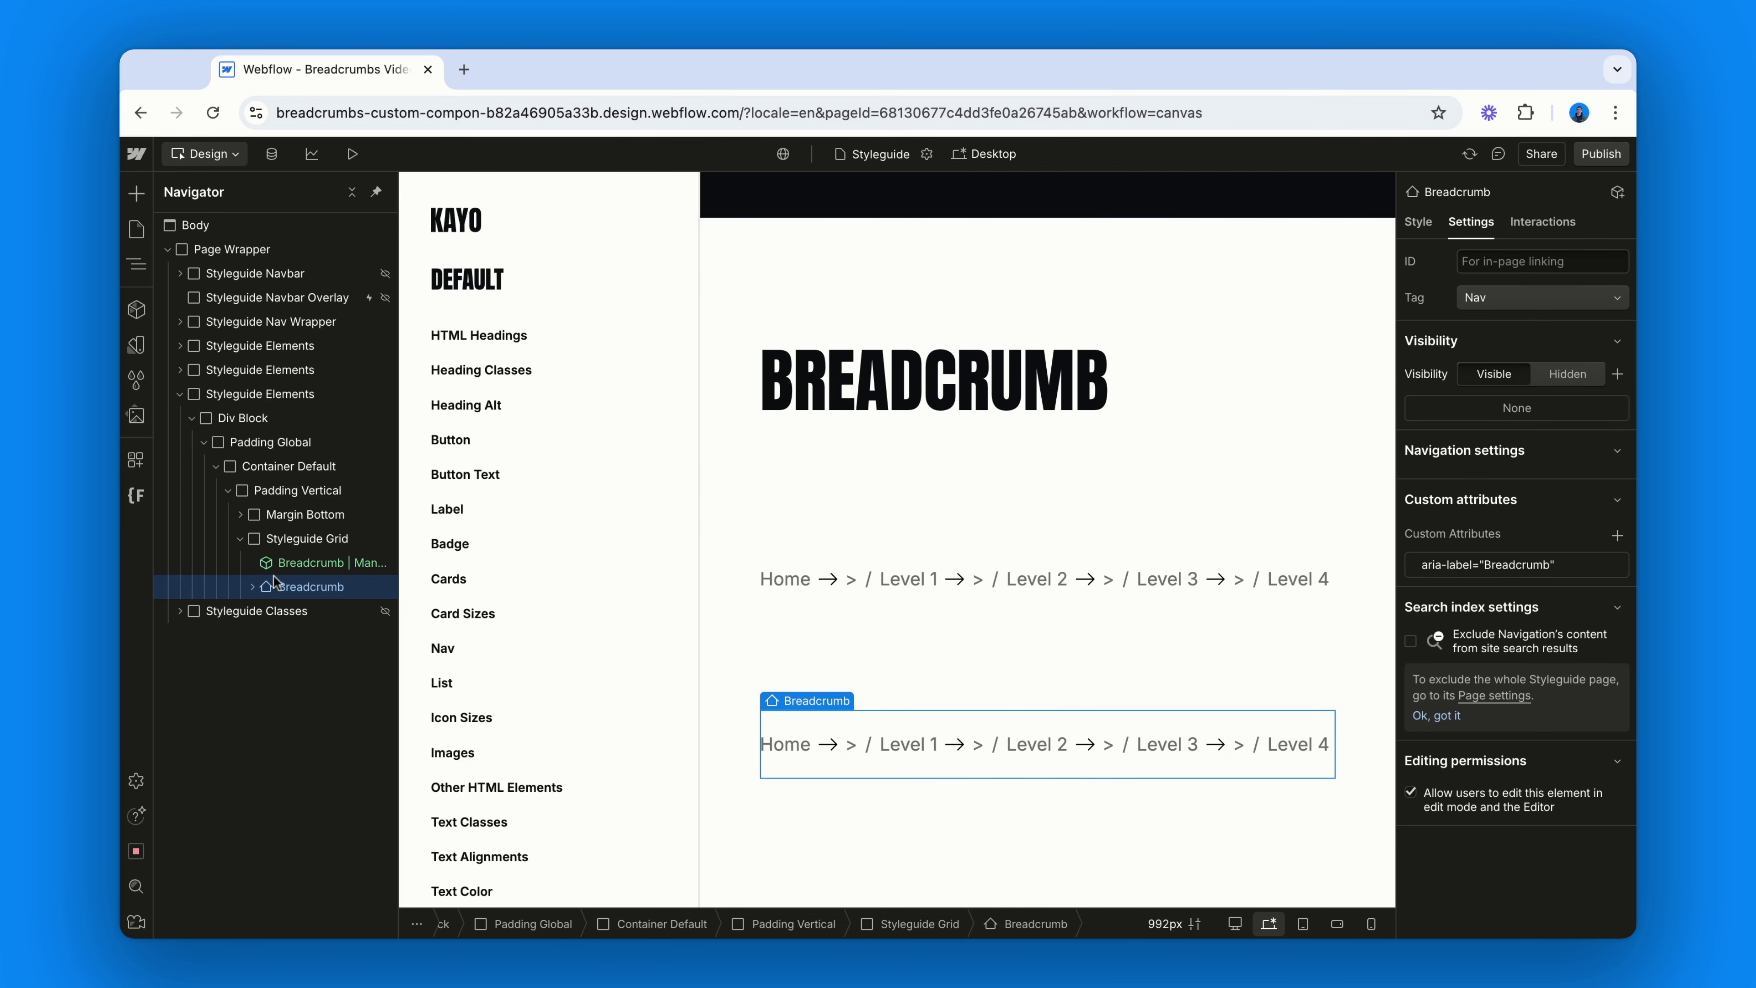
- Remove the a[aria-disabled="true"] rule from the unlinked breadcrumb's Breadcrumb Style embed and save the code
{"action": "left_click", "coordinate": [252, 587]}
{"action": "left_click", "coordinate": [318, 613]}
{"action": "double_click", "coordinate": [318, 615]}
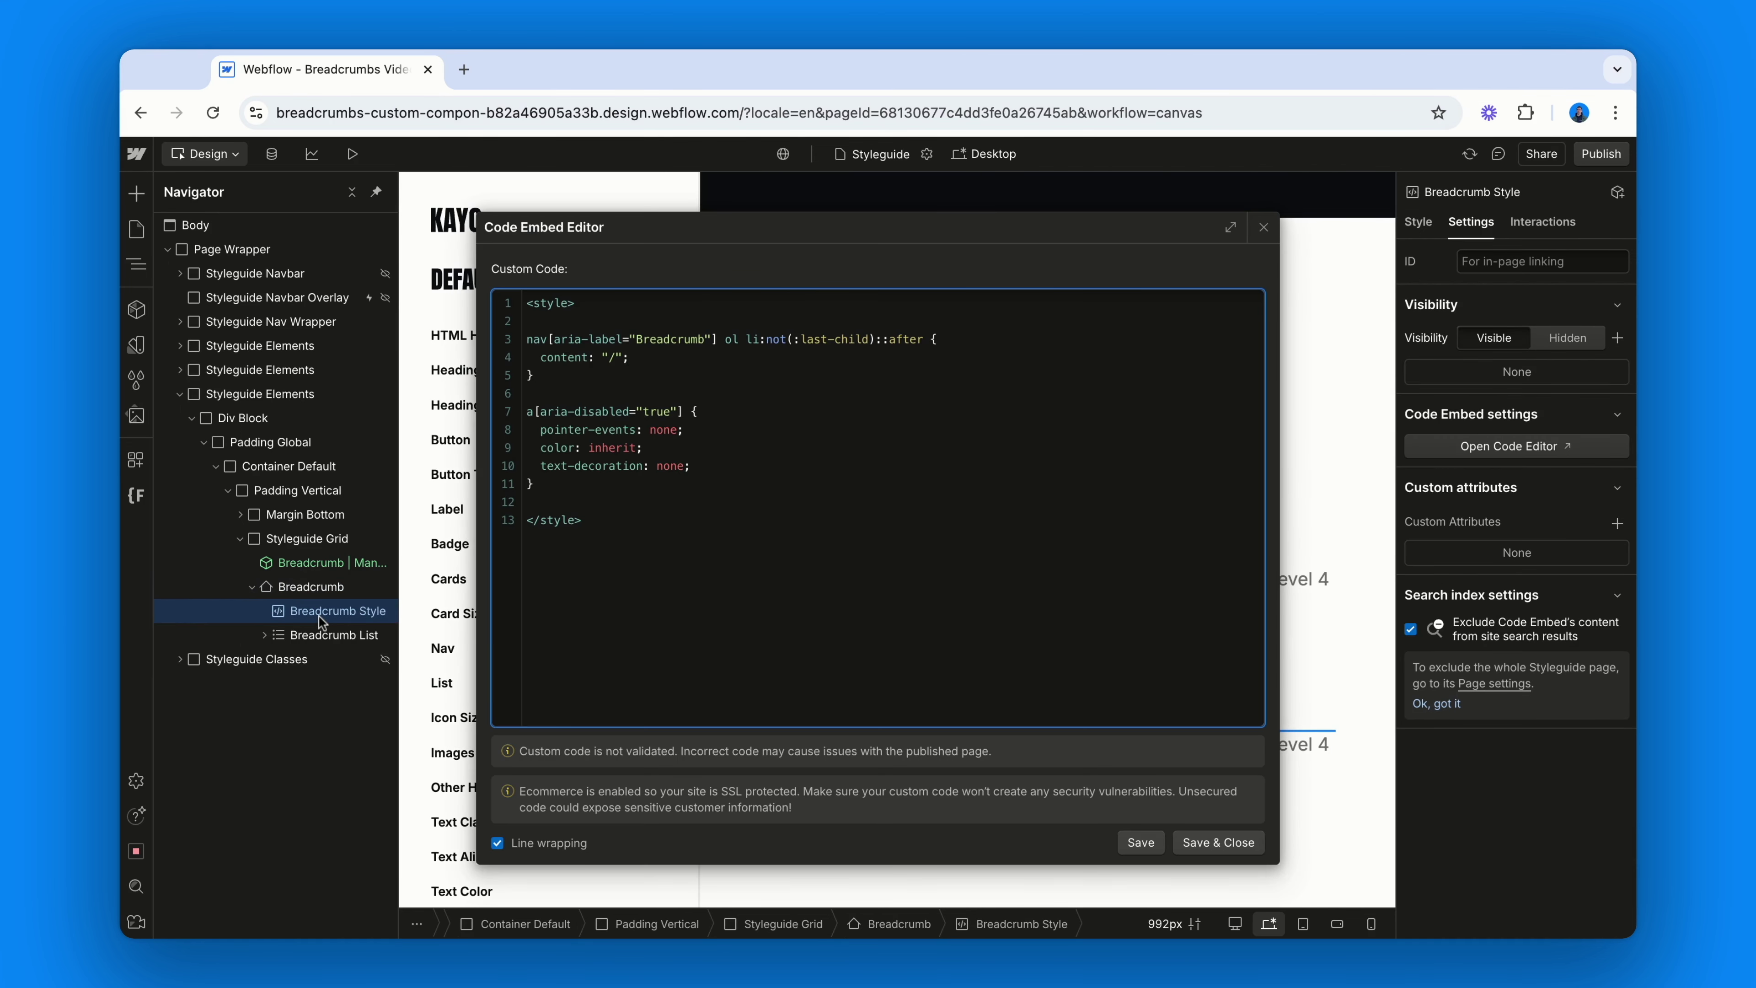
{"action": "left_click_drag", "start_coordinate": [526, 410], "coordinate": [534, 484]}
{"action": "key", "text": "BackSpace"}
{"action": "key", "text": "BackSpace"}
{"action": "key", "text": "BackSpace"}
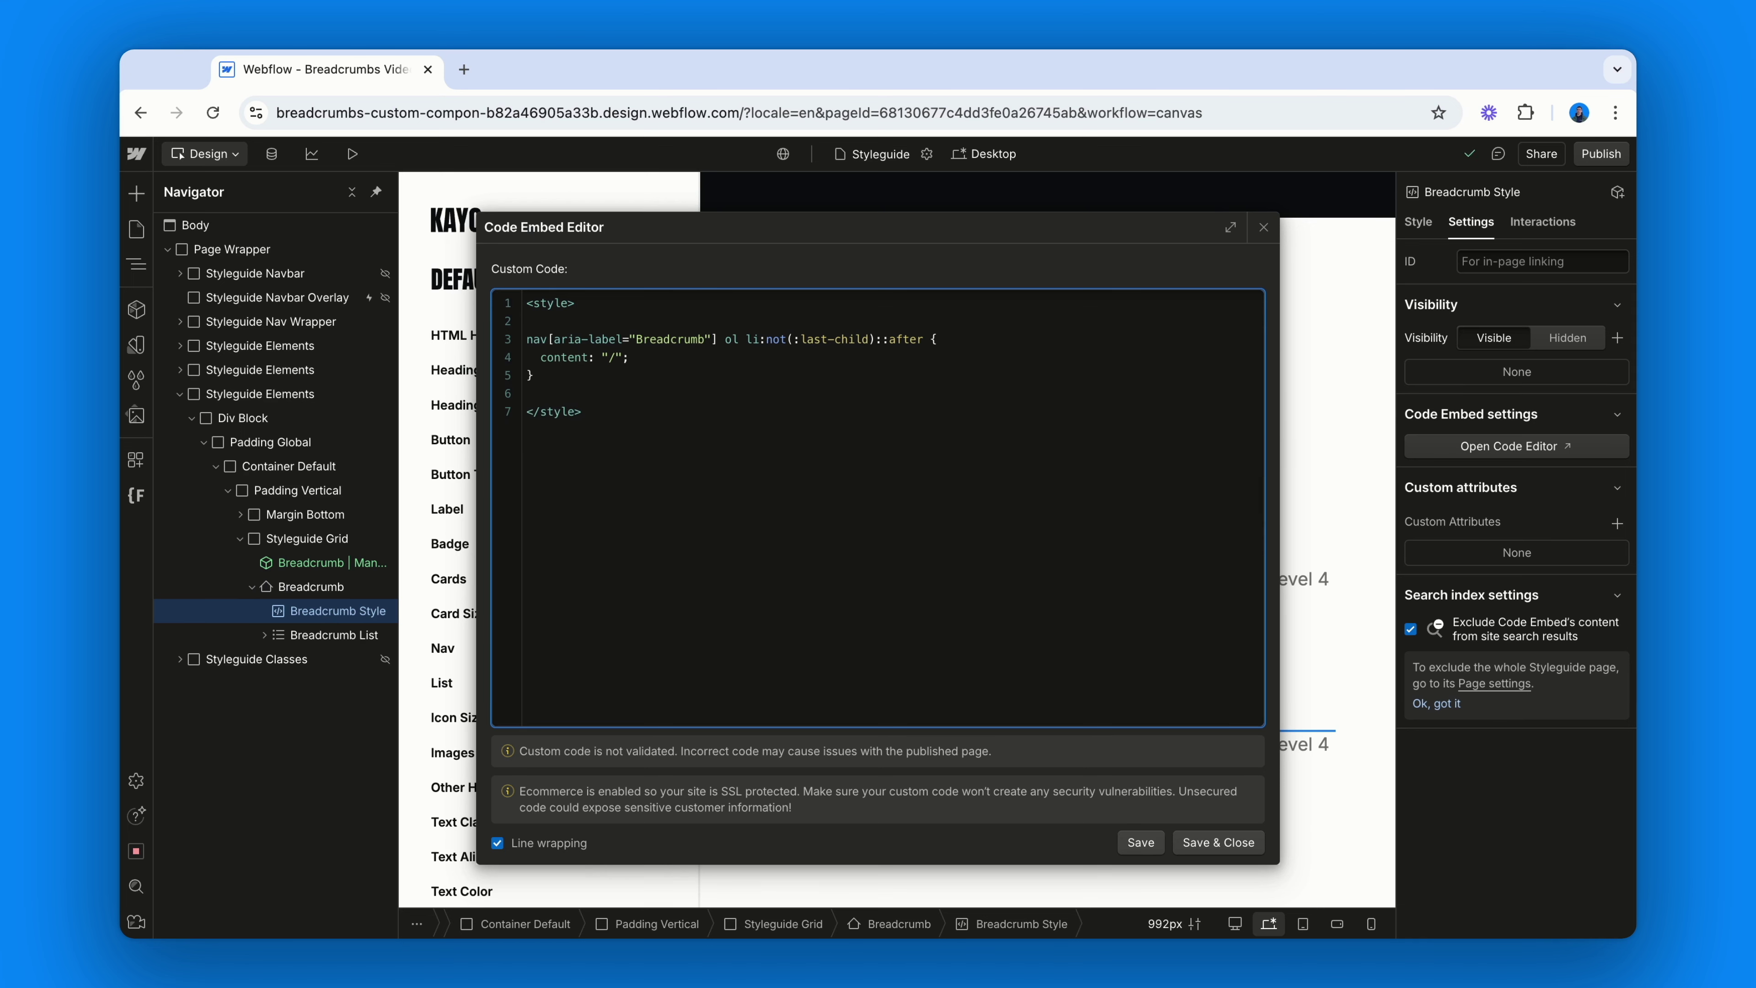
{"action": "left_click", "coordinate": [1247, 843]}
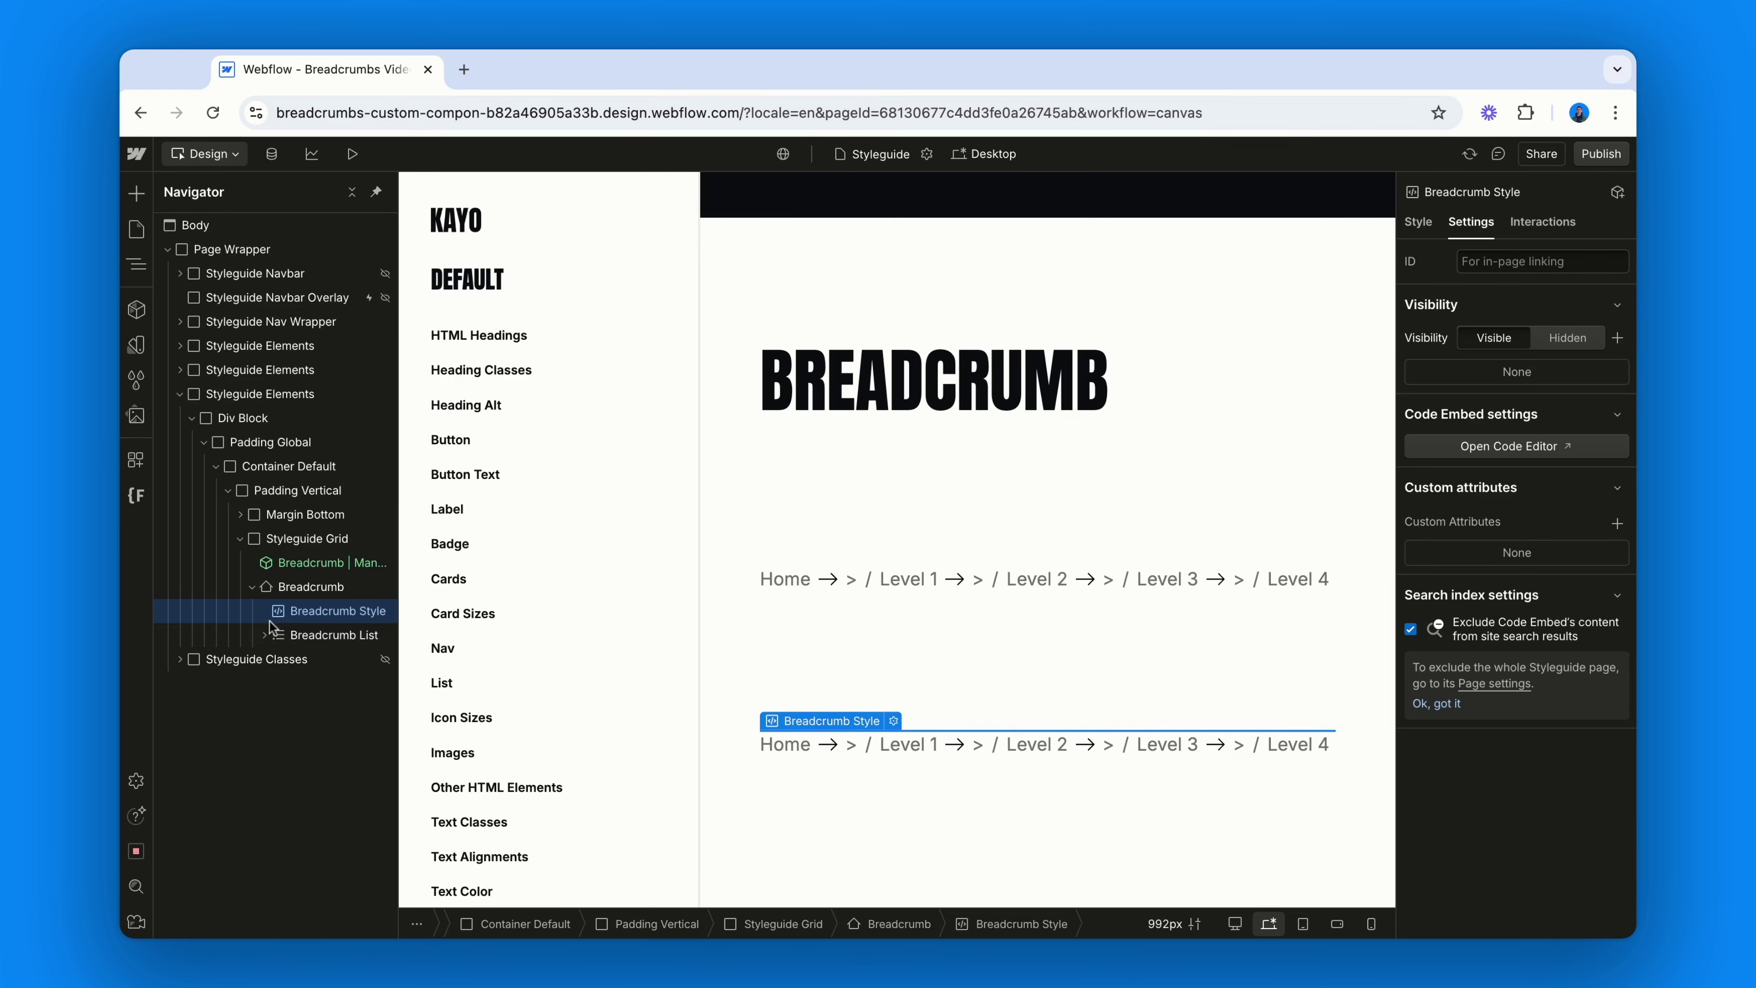
- Delete the Level 1, Level 2 and Level 3 list items from the unlinked breadcrumb's list
{"action": "left_click", "coordinate": [265, 634]}
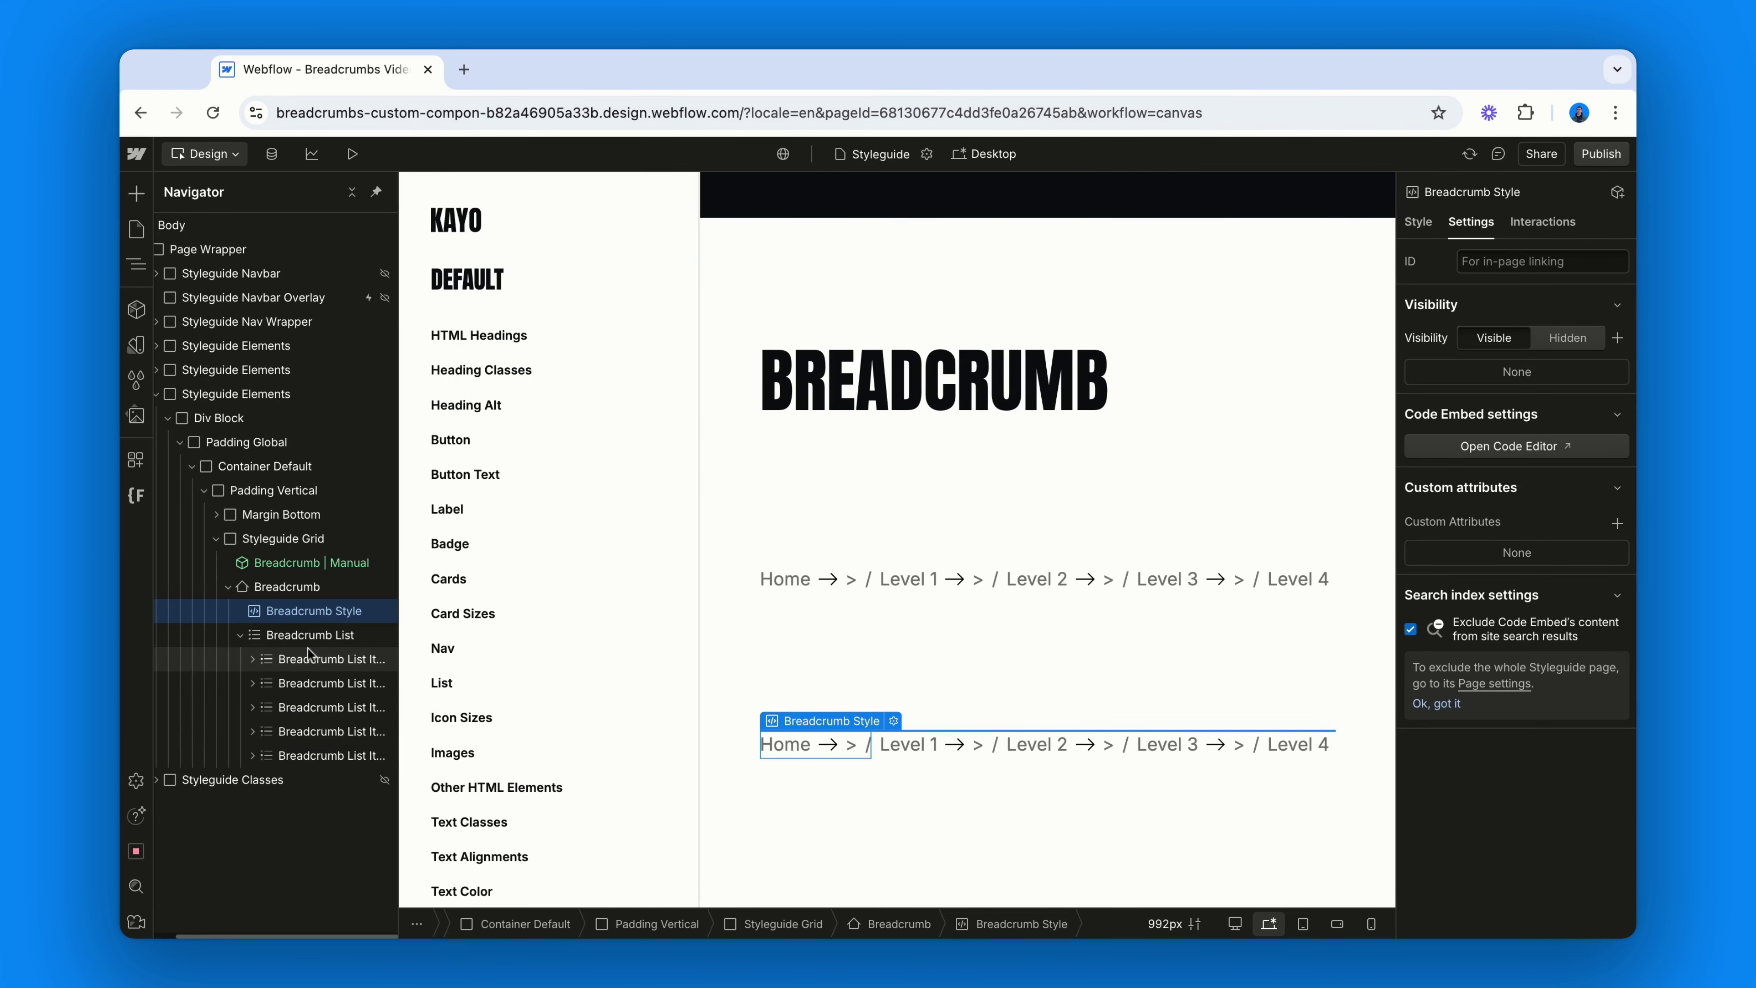
{"action": "left_click", "coordinate": [318, 684]}
{"action": "key", "text": "Delete"}
{"action": "key", "text": "Delete"}
{"action": "key", "text": "Delete"}
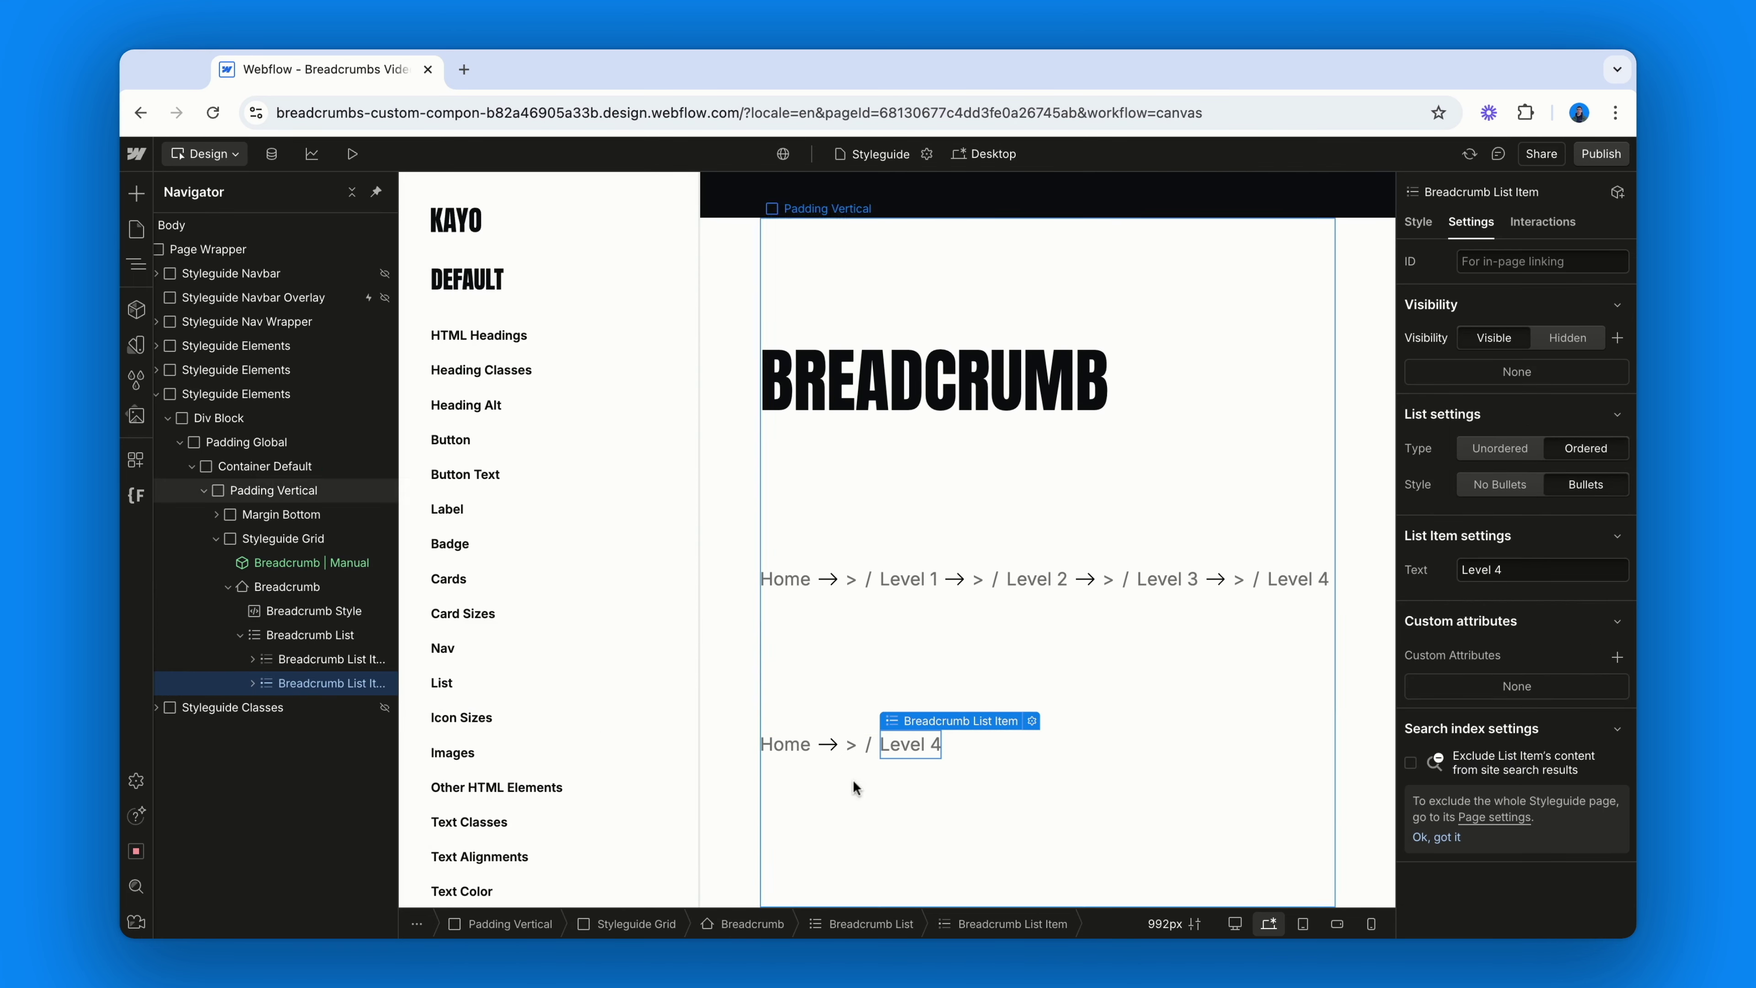
- Clear the Level 4 text from the unlinked breadcrumb's last link
{"action": "left_click", "coordinate": [905, 748]}
{"action": "double_click", "coordinate": [906, 748]}
{"action": "key", "text": "BackSpace"}
{"action": "key", "text": "Escape"}
- Add a custom attribute named fc-breadcrumb with the value component to the unlinked Breadcrumb nav
{"action": "left_click", "coordinate": [1030, 720]}
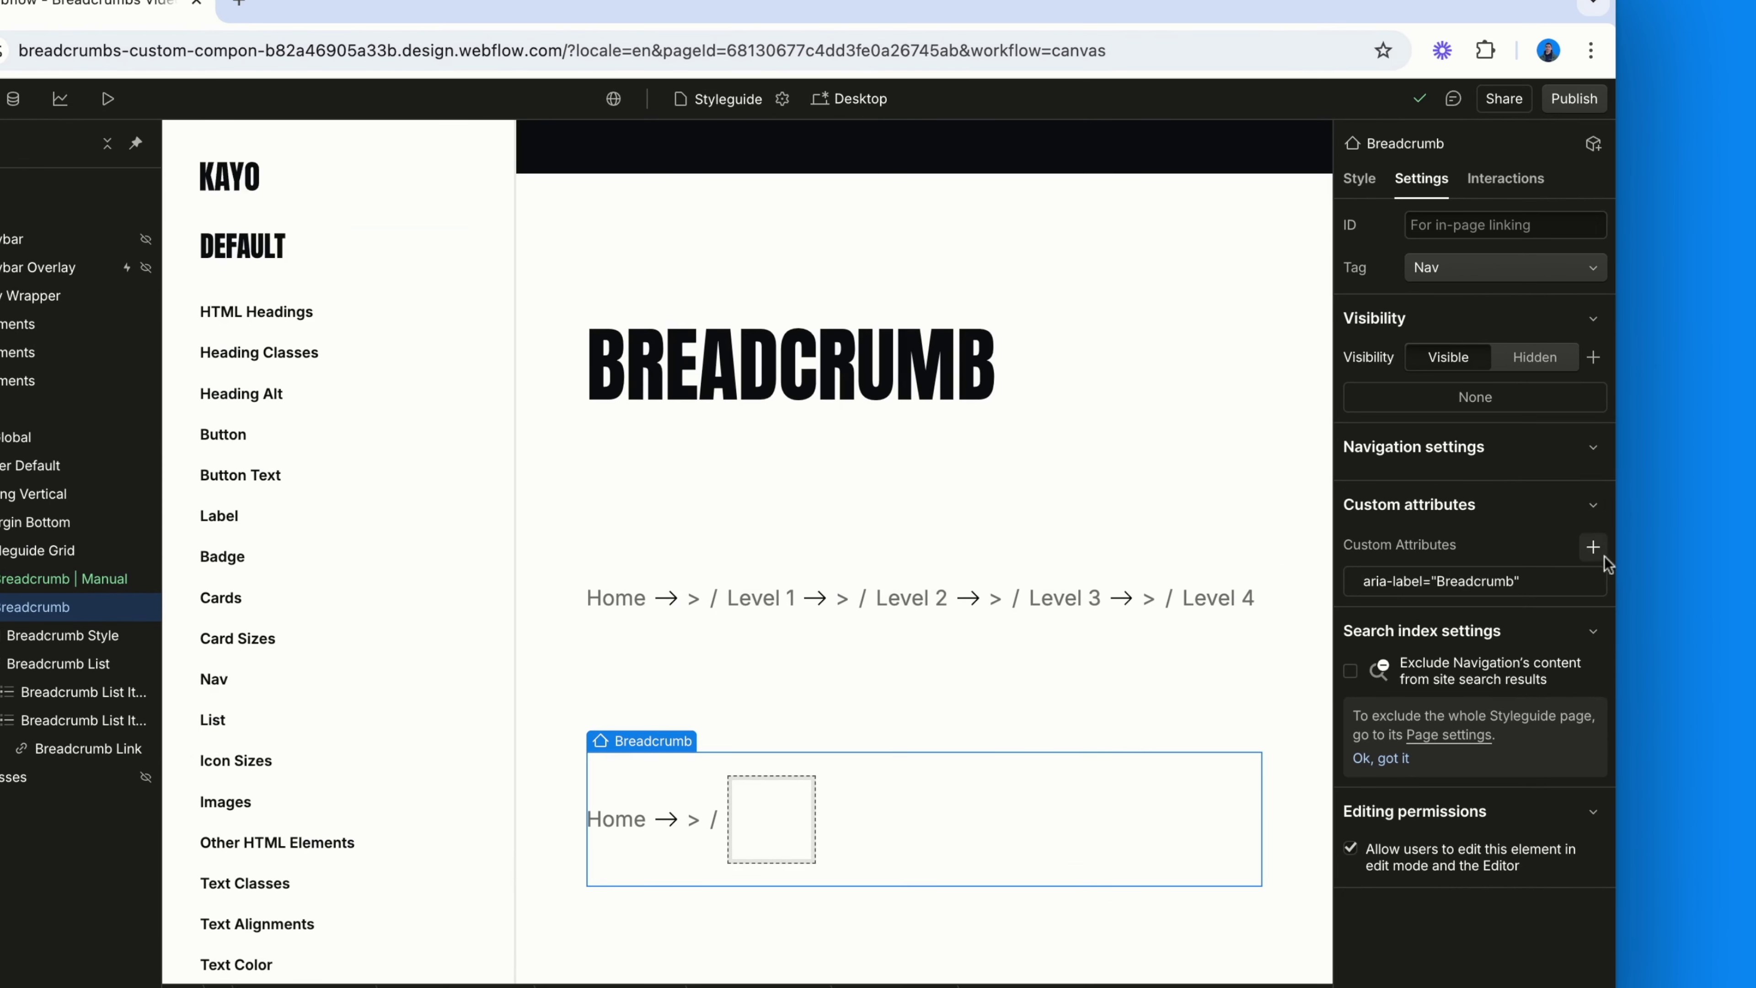
{"action": "left_click", "coordinate": [1617, 535]}
{"action": "type", "text": "fc-bre"}
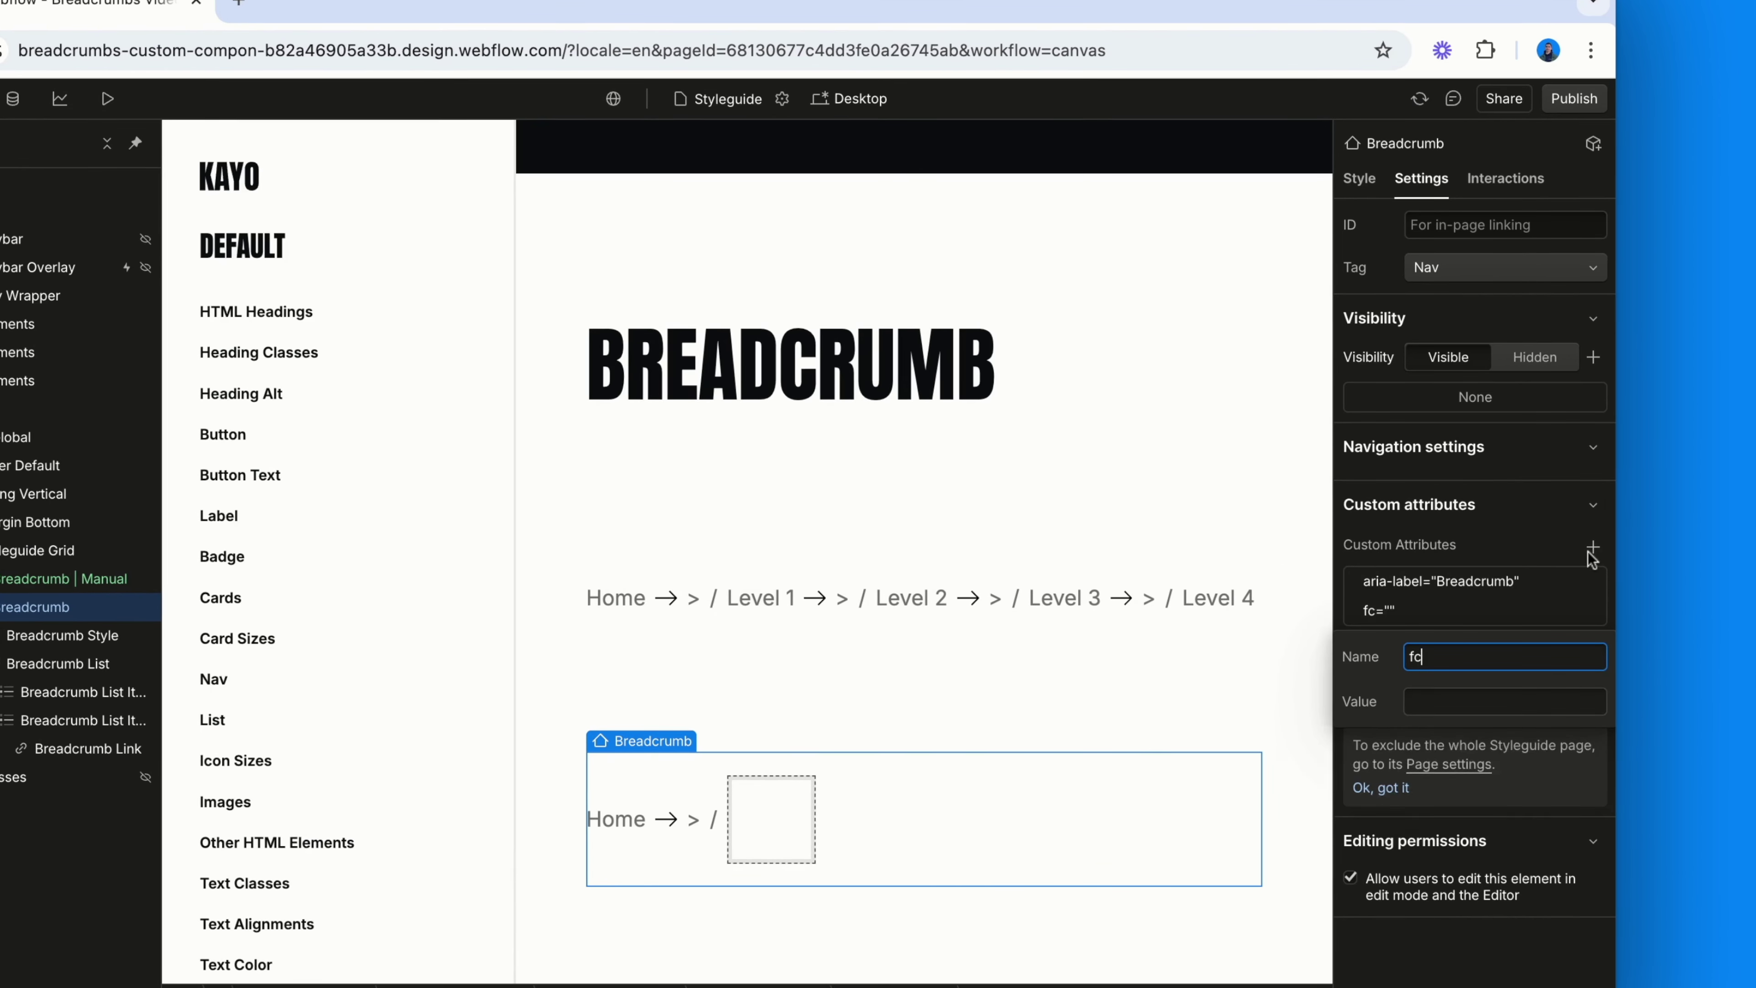
{"action": "type", "text": "adcrumb"}
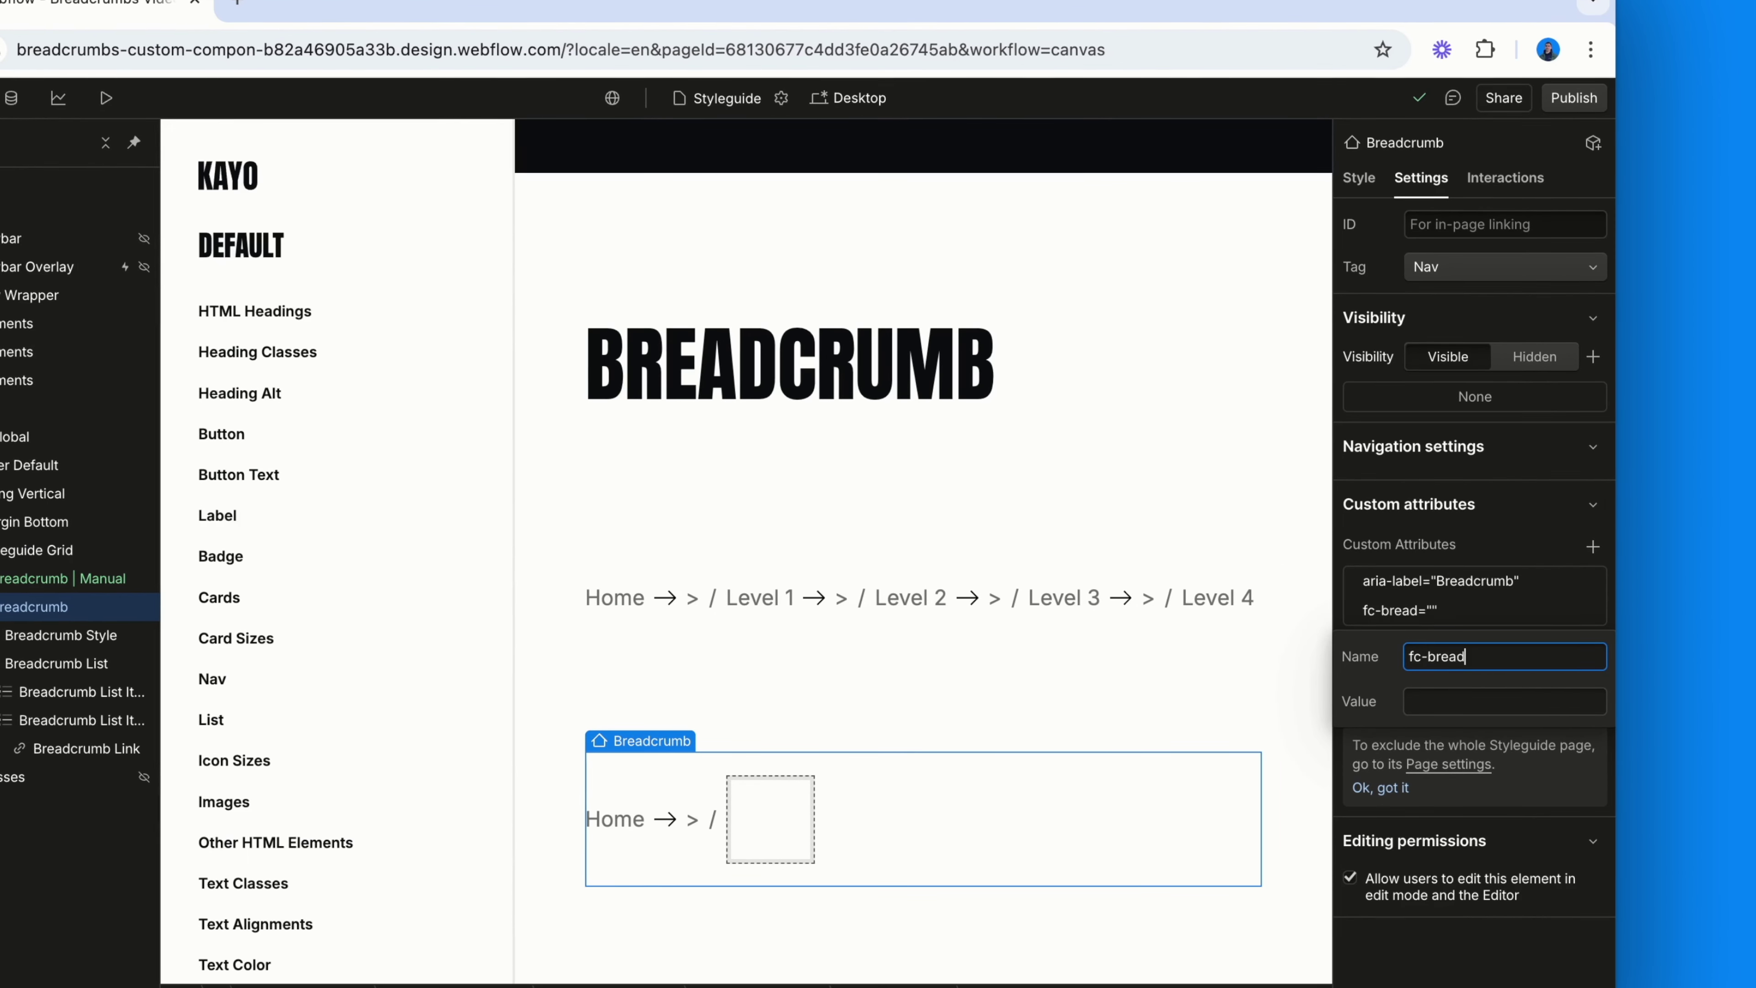
{"action": "key", "text": "Tab"}
{"action": "type", "text": "component"}
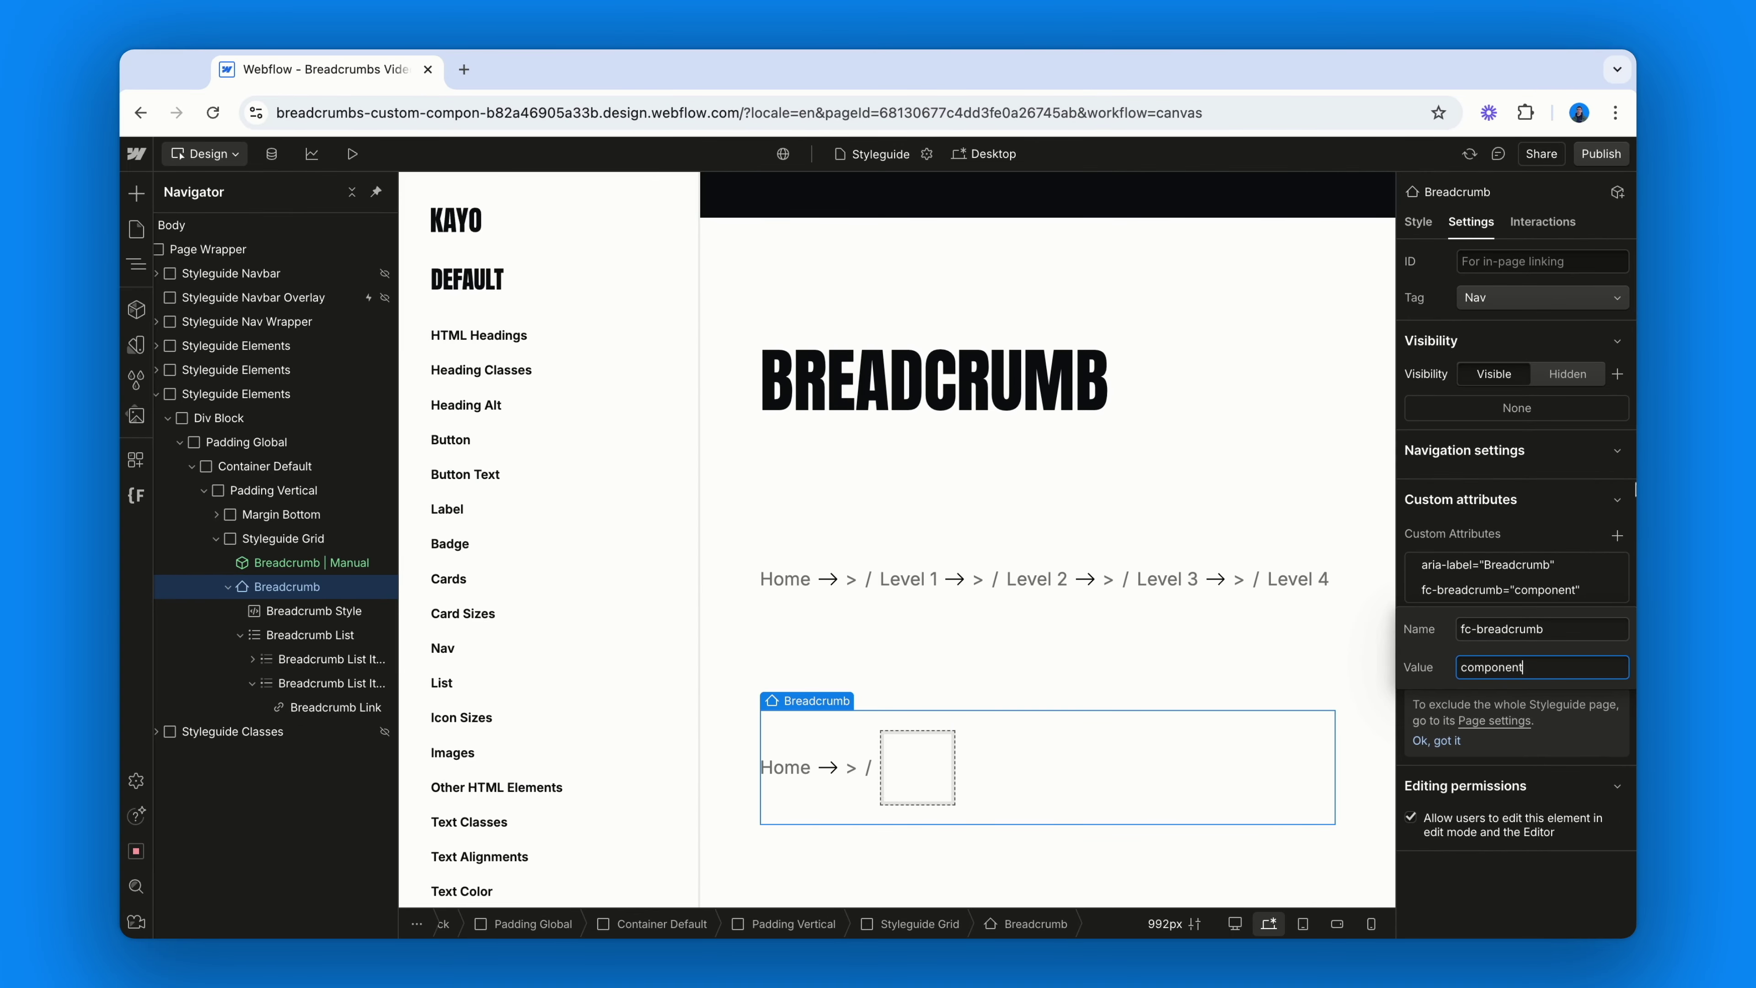
{"action": "key", "text": "Return"}
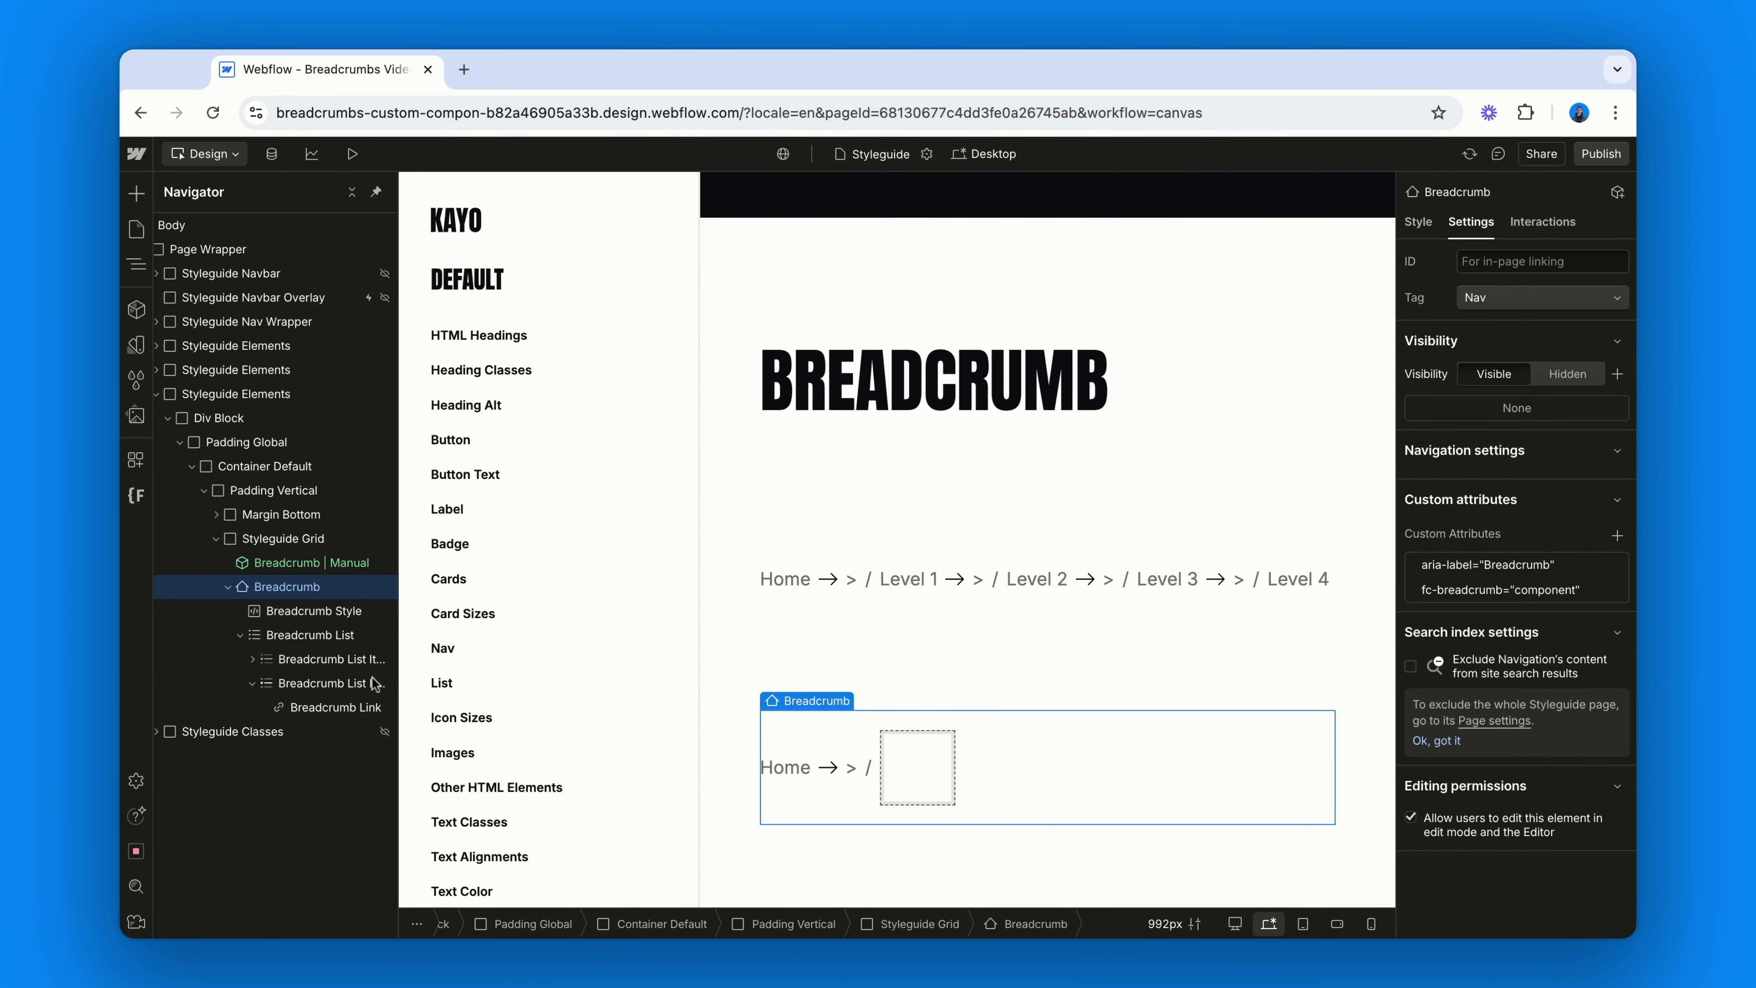
- Add a custom attribute named fc-breadcrumb with the value last-level to the unlinked breadcrumb's last list item
{"action": "left_click", "coordinate": [323, 679]}
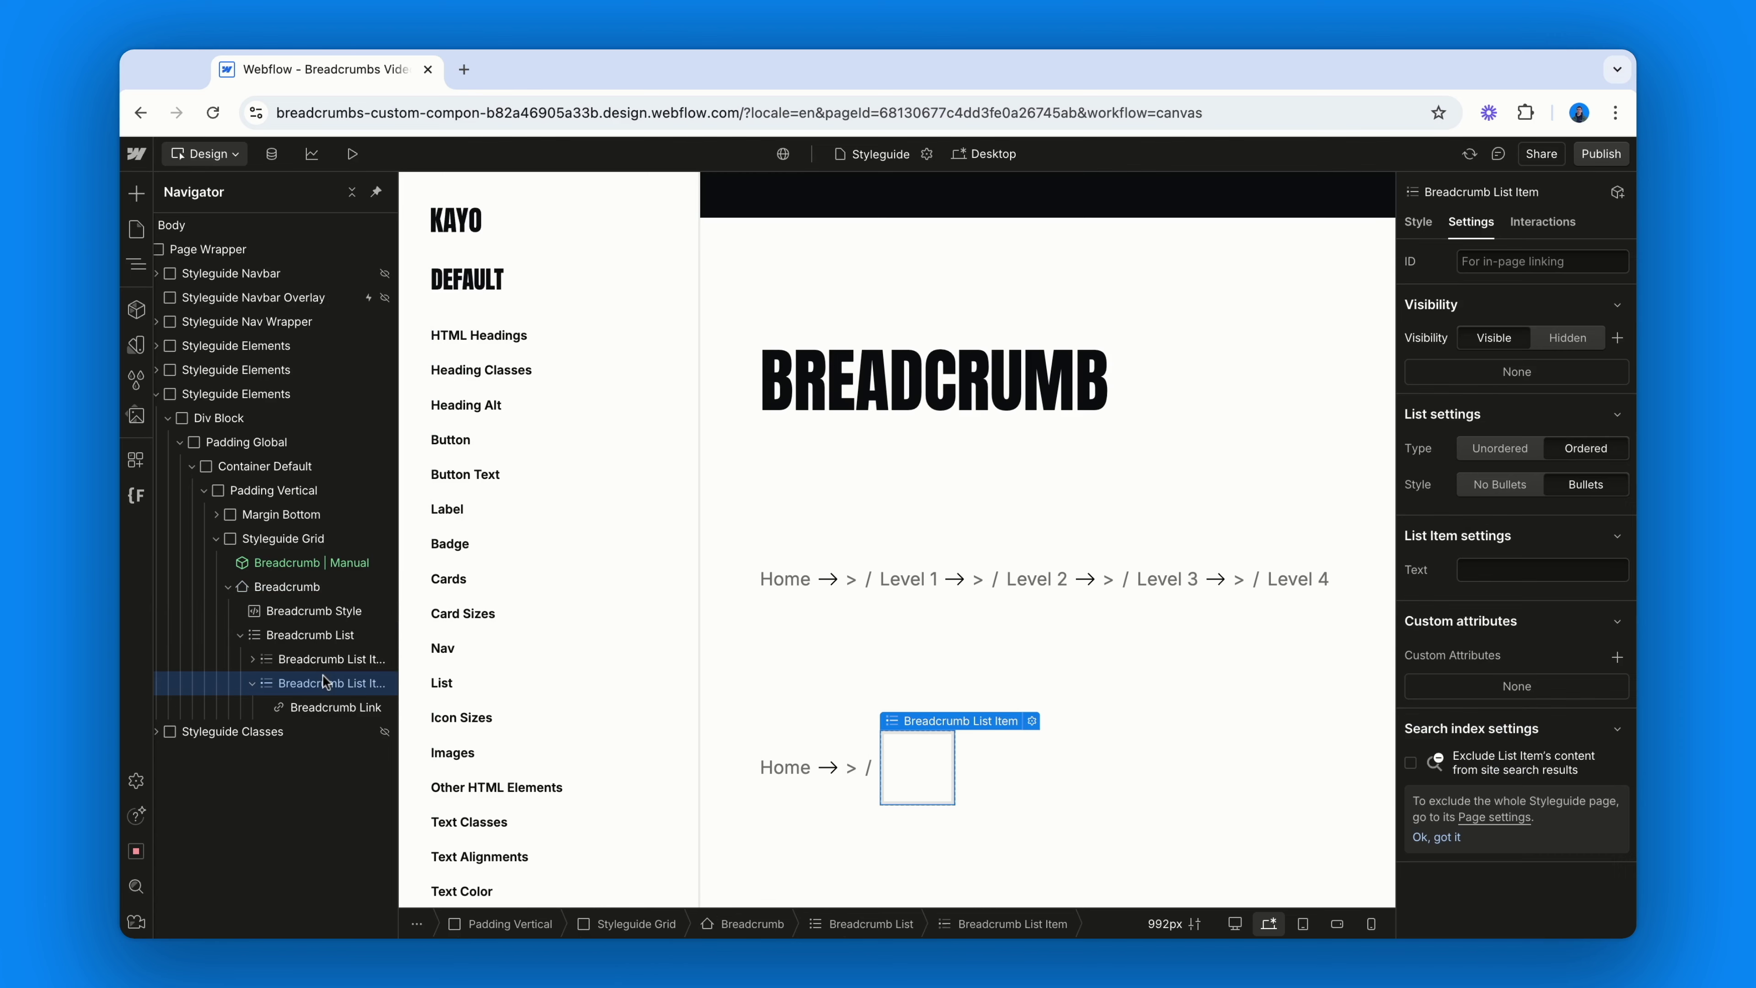
{"action": "left_click", "coordinate": [1617, 656]}
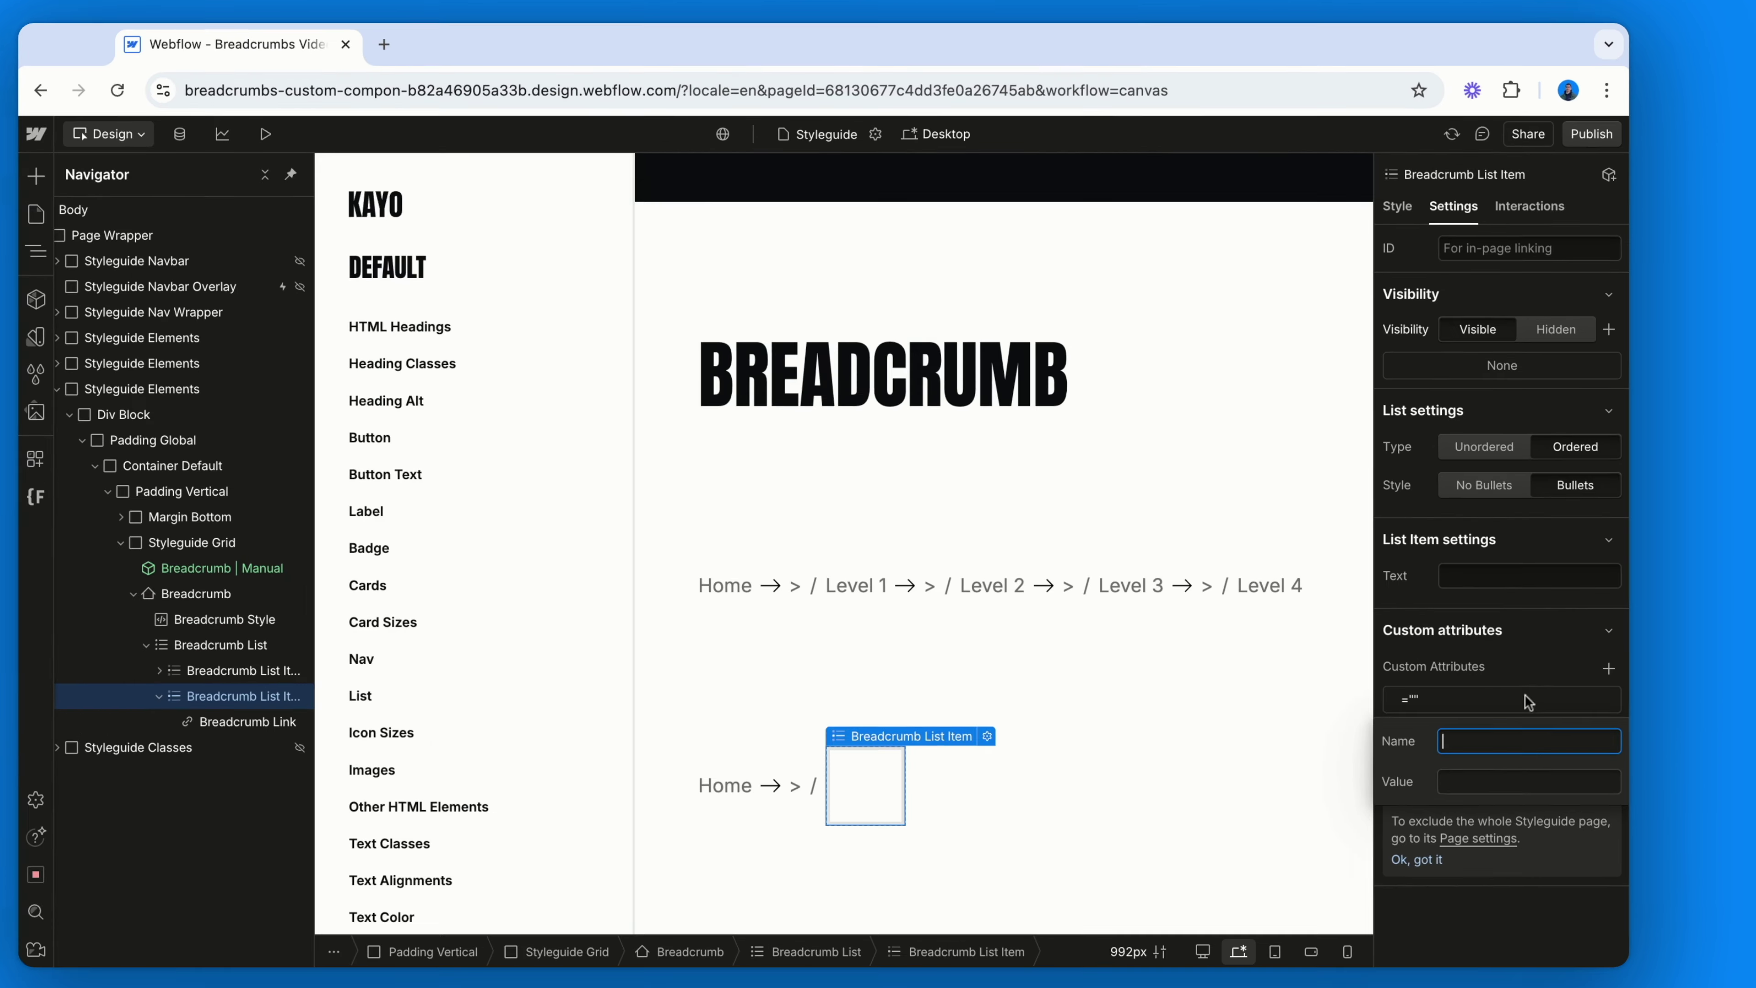
{"action": "type", "text": "fc-breadcrumb"}
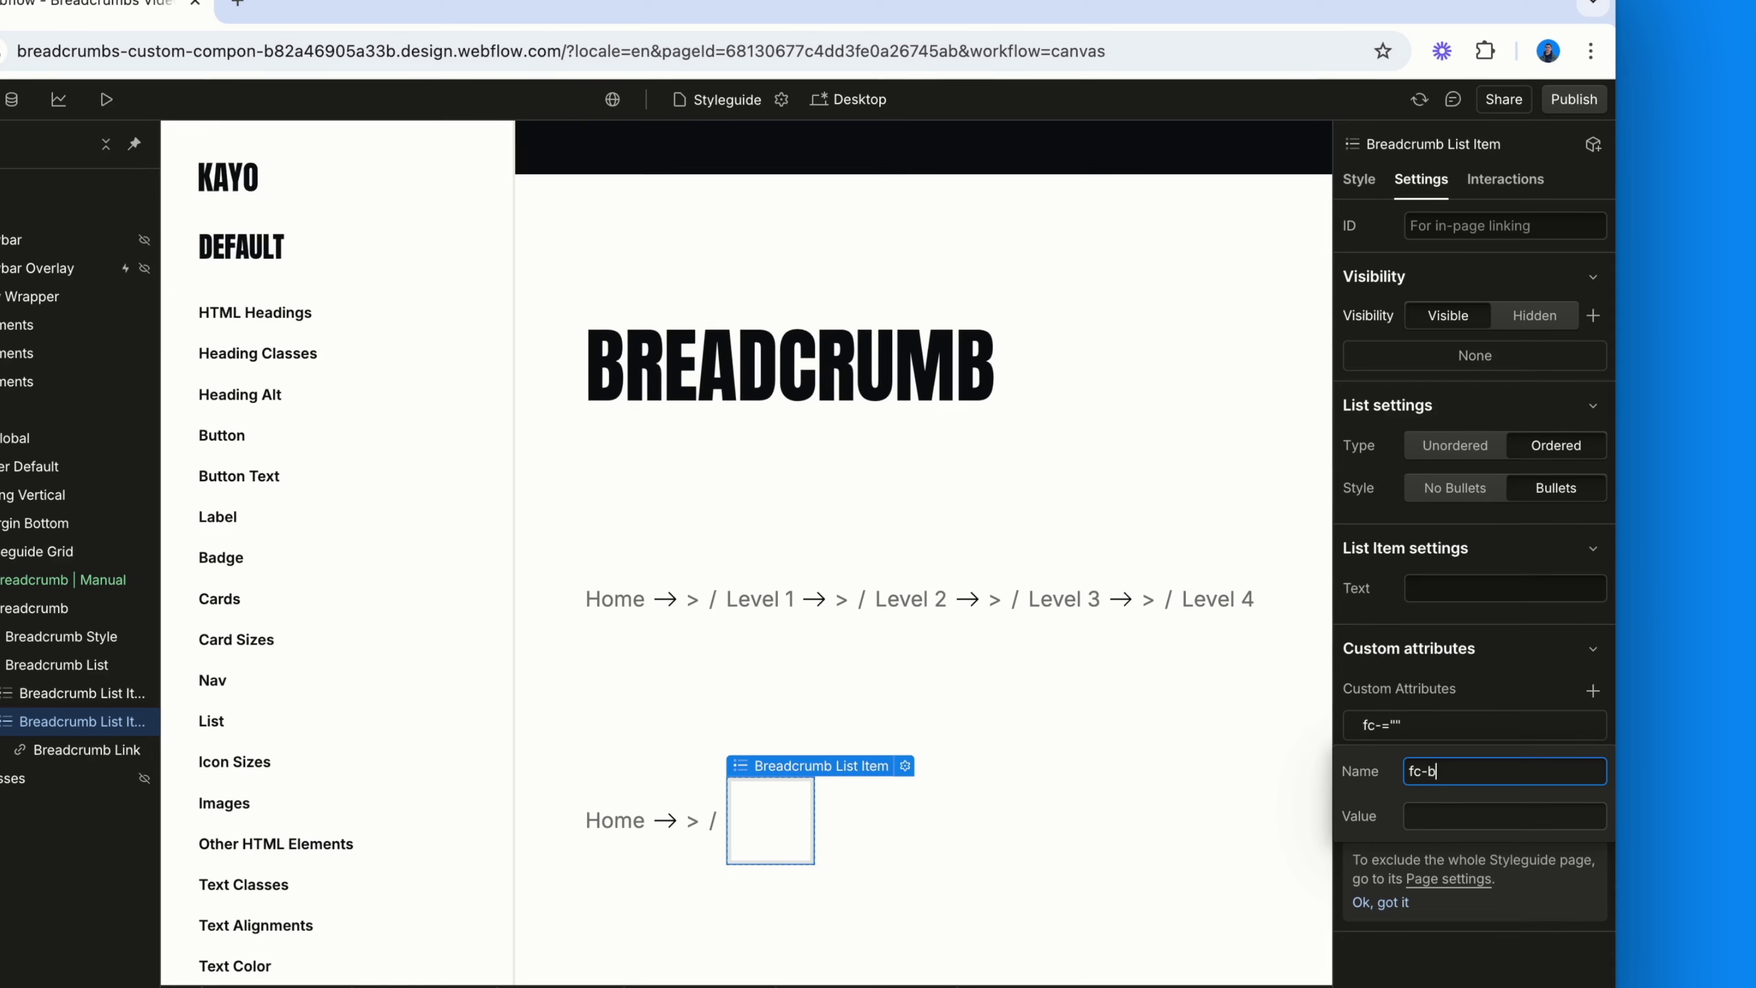
{"action": "key", "text": "Tab"}
{"action": "type", "text": "last-"}
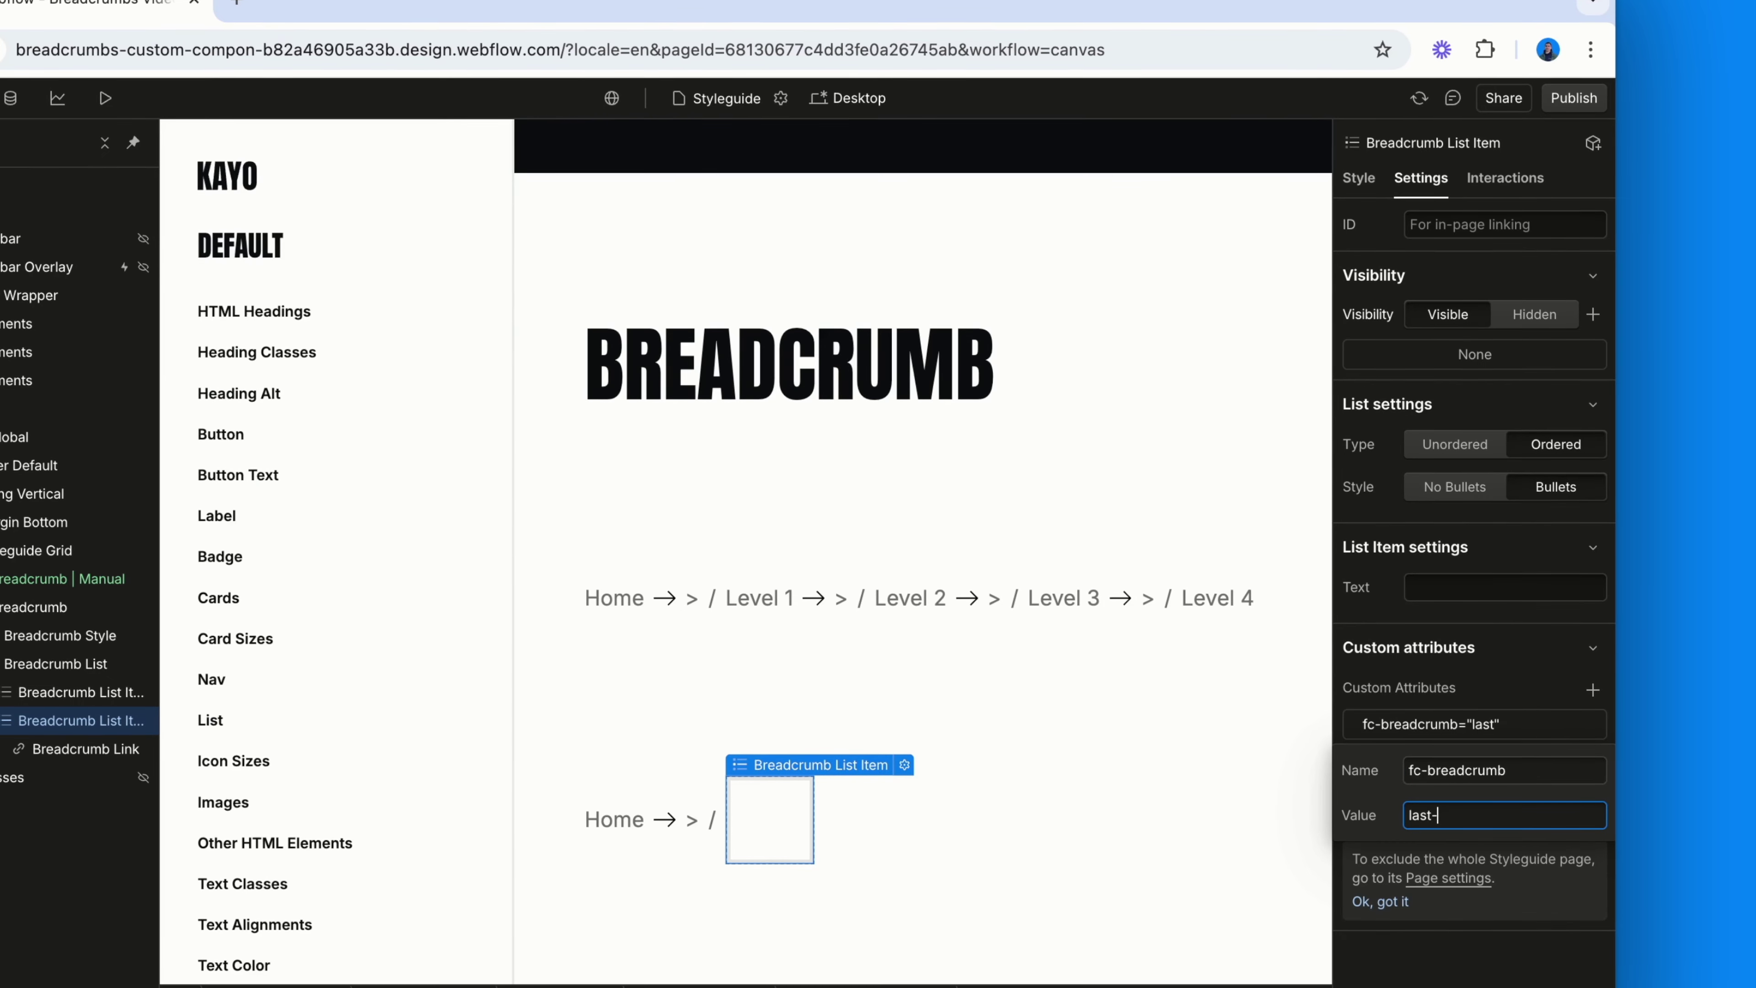
{"action": "type", "text": "level"}
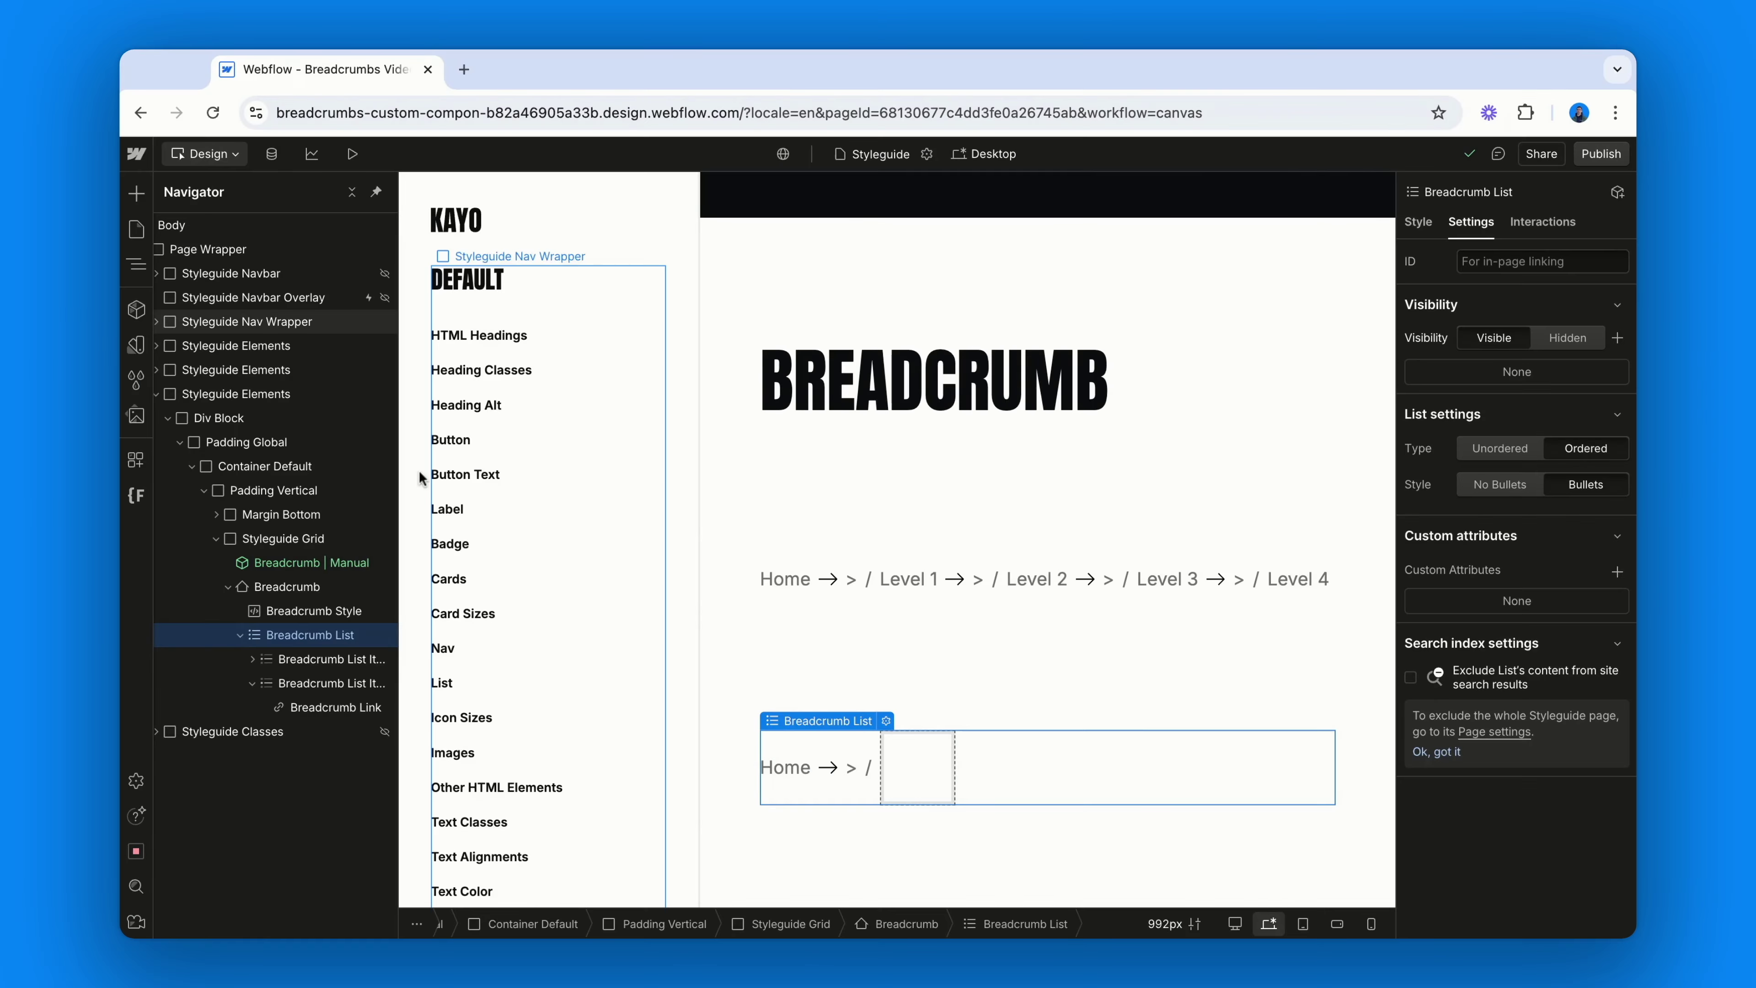
- Add a code embed at the end of the unlinked Breadcrumb nav and paste the copied breadcrumb-building script into it
{"action": "left_click", "coordinate": [286, 586]}
{"action": "key", "text": "super+e"}
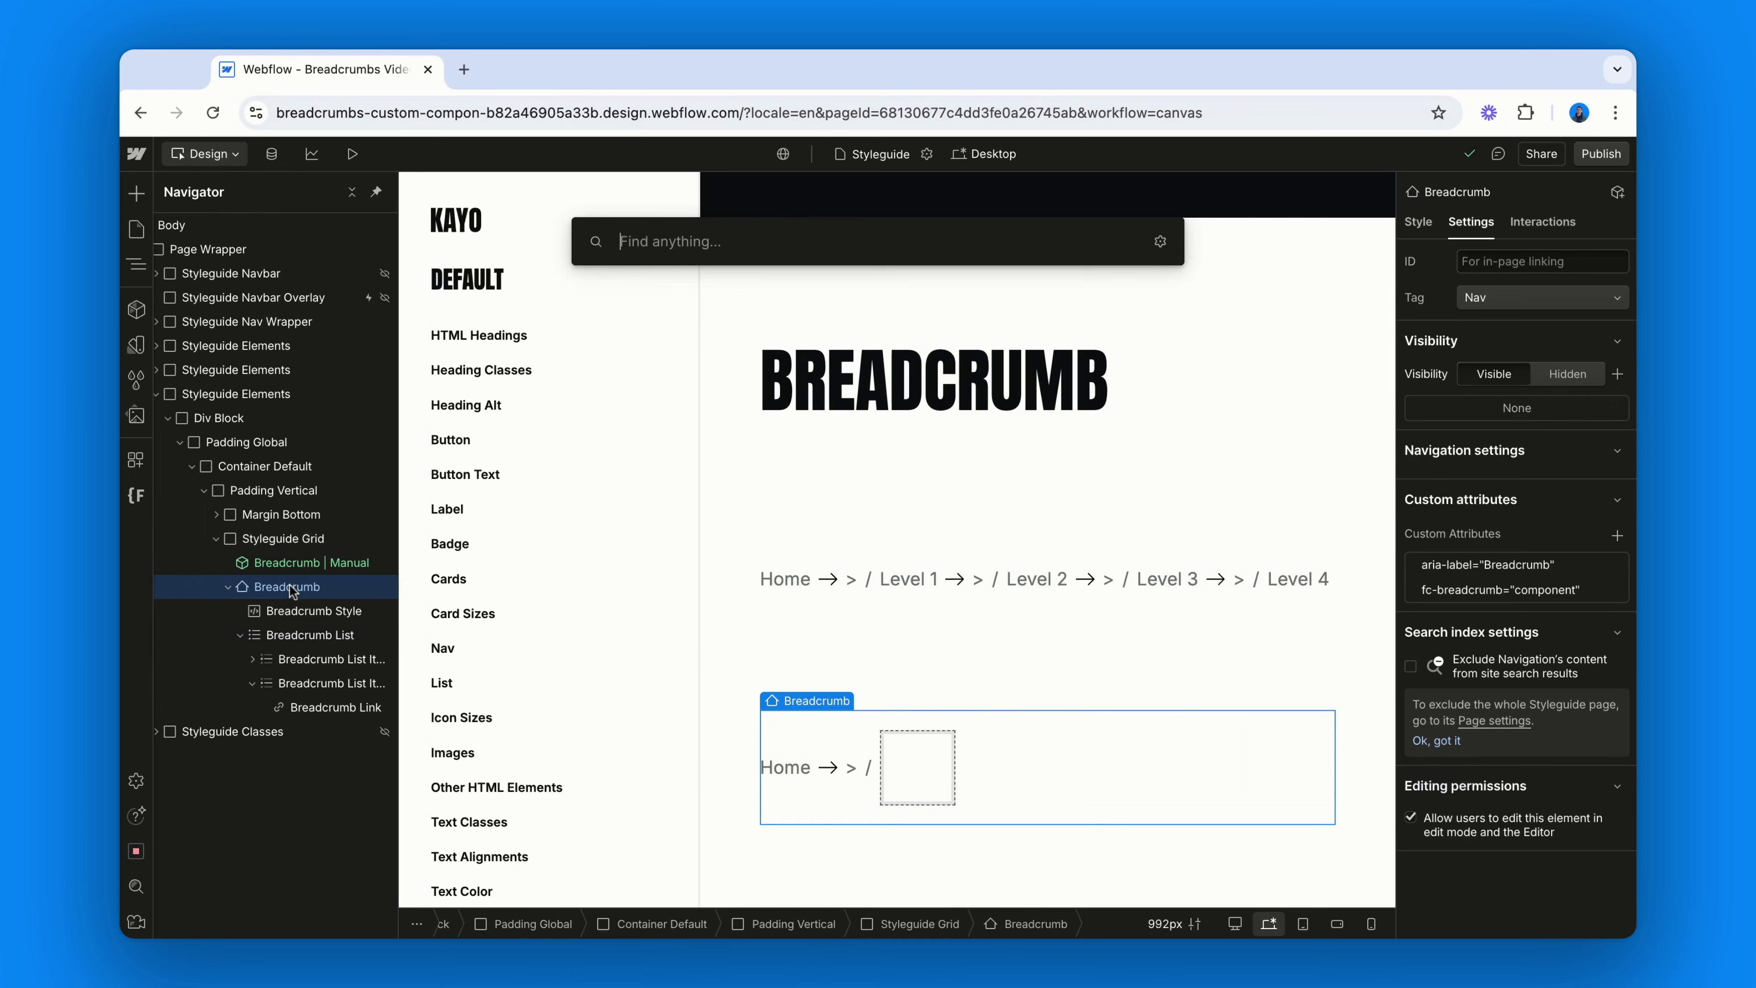
{"action": "type", "text": "embed"}
{"action": "key", "text": "Return"}
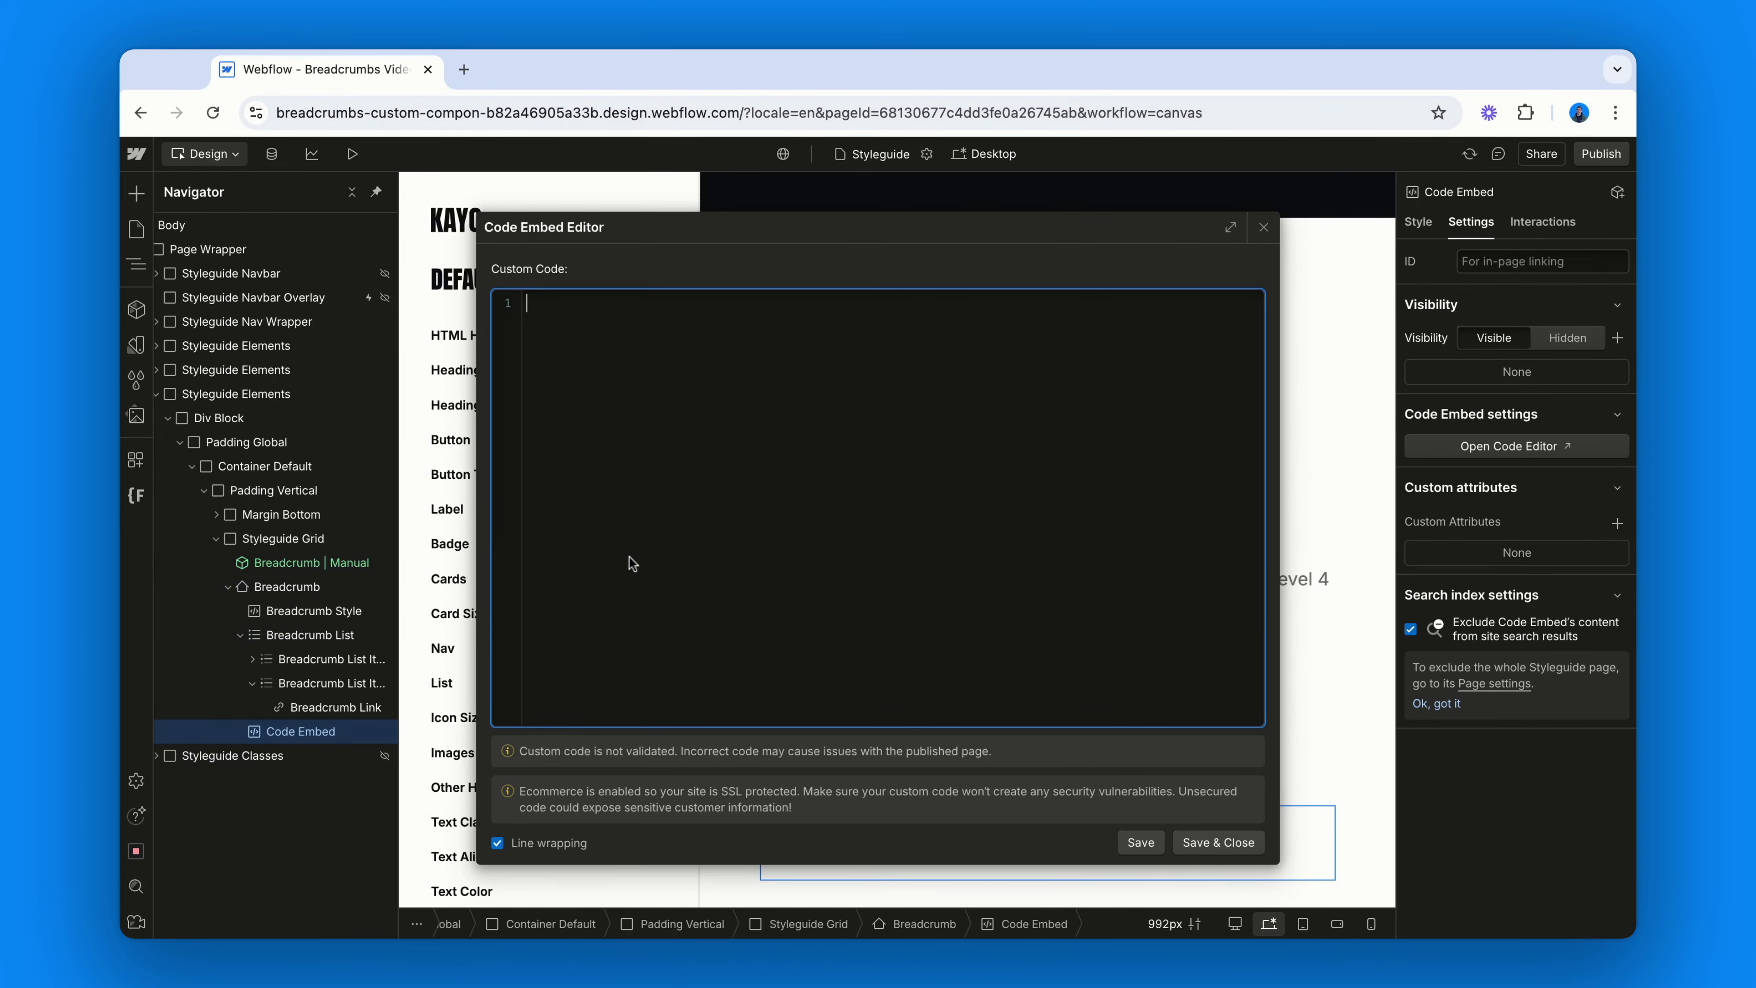
{"action": "key", "text": "super+v"}
- Read through the pasted script, from the component and path lookup to the list item creation, last-level link and checkLink function
{"action": "scroll", "coordinate": [653, 536], "scroll_direction": "up", "scroll_amount": 15}
{"action": "scroll", "coordinate": [877, 508], "scroll_direction": "up", "scroll_amount": 5}
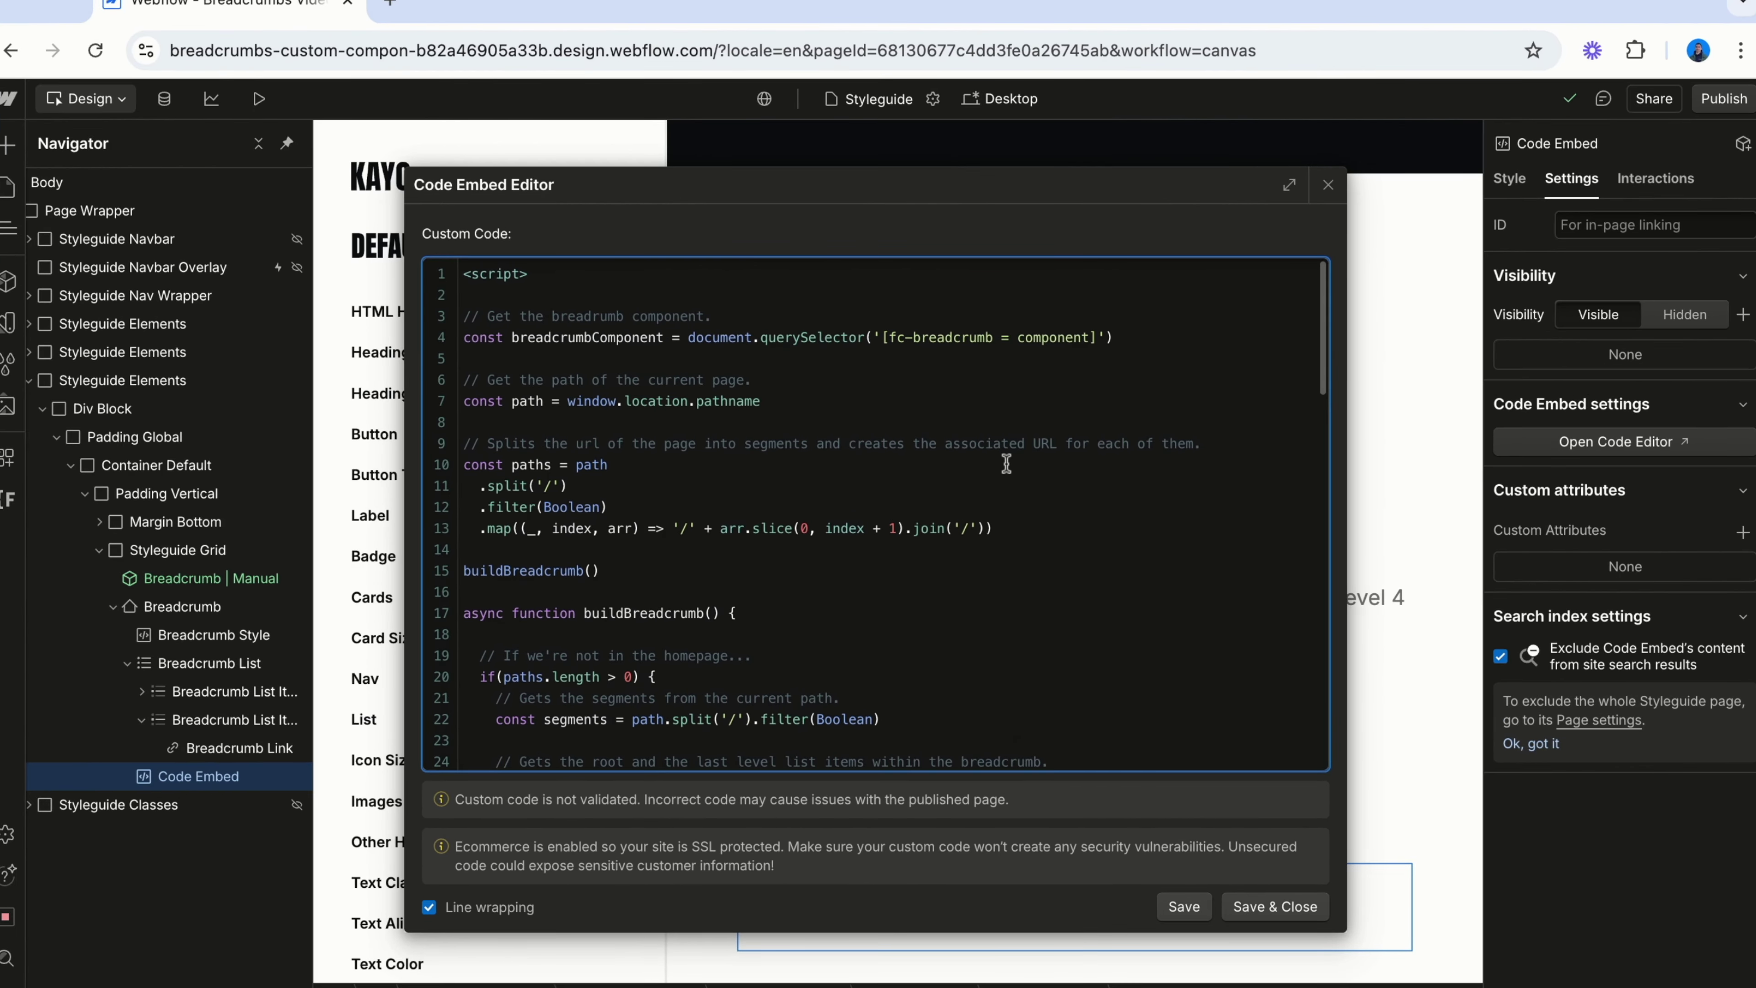
{"action": "scroll", "coordinate": [989, 464], "scroll_direction": "down", "scroll_amount": 2}
{"action": "scroll", "coordinate": [1006, 463], "scroll_direction": "down", "scroll_amount": 7}
{"action": "scroll", "coordinate": [878, 511], "scroll_direction": "down", "scroll_amount": 7}
{"action": "scroll", "coordinate": [878, 511], "scroll_direction": "down", "scroll_amount": 4}
{"action": "scroll", "coordinate": [878, 512], "scroll_direction": "up", "scroll_amount": 20}
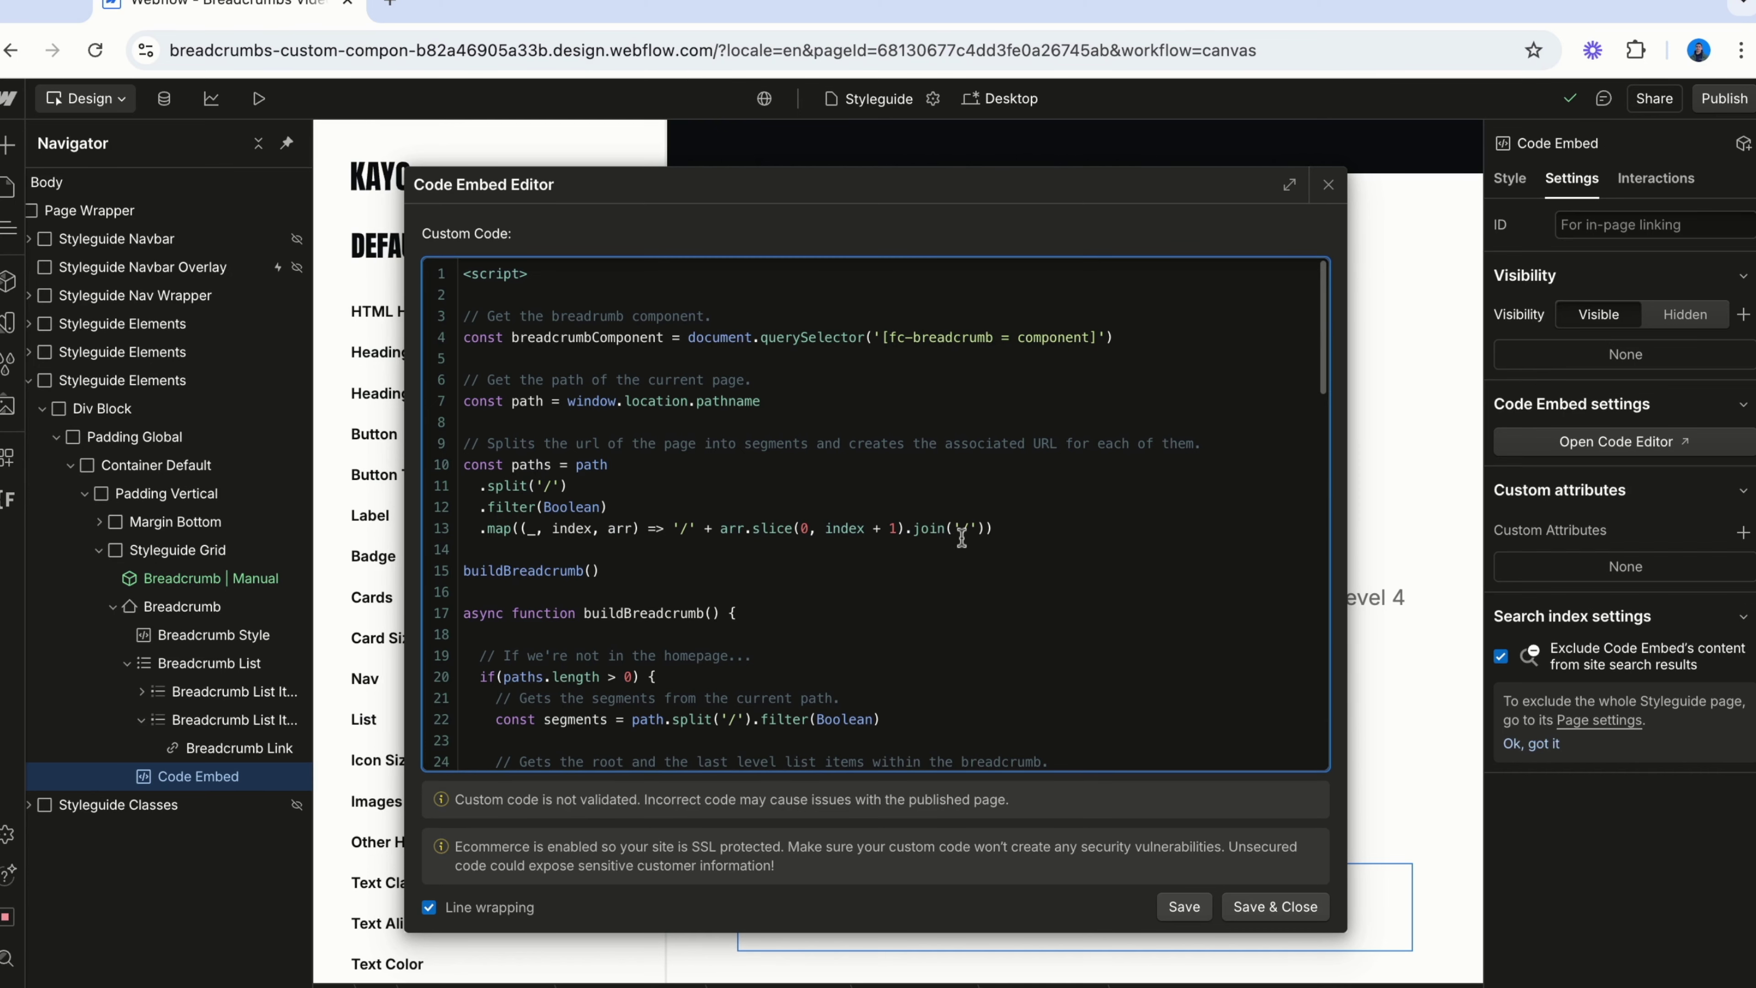
{"action": "scroll", "coordinate": [1085, 531], "scroll_direction": "down", "scroll_amount": 5}
{"action": "scroll", "coordinate": [1086, 531], "scroll_direction": "down", "scroll_amount": 4}
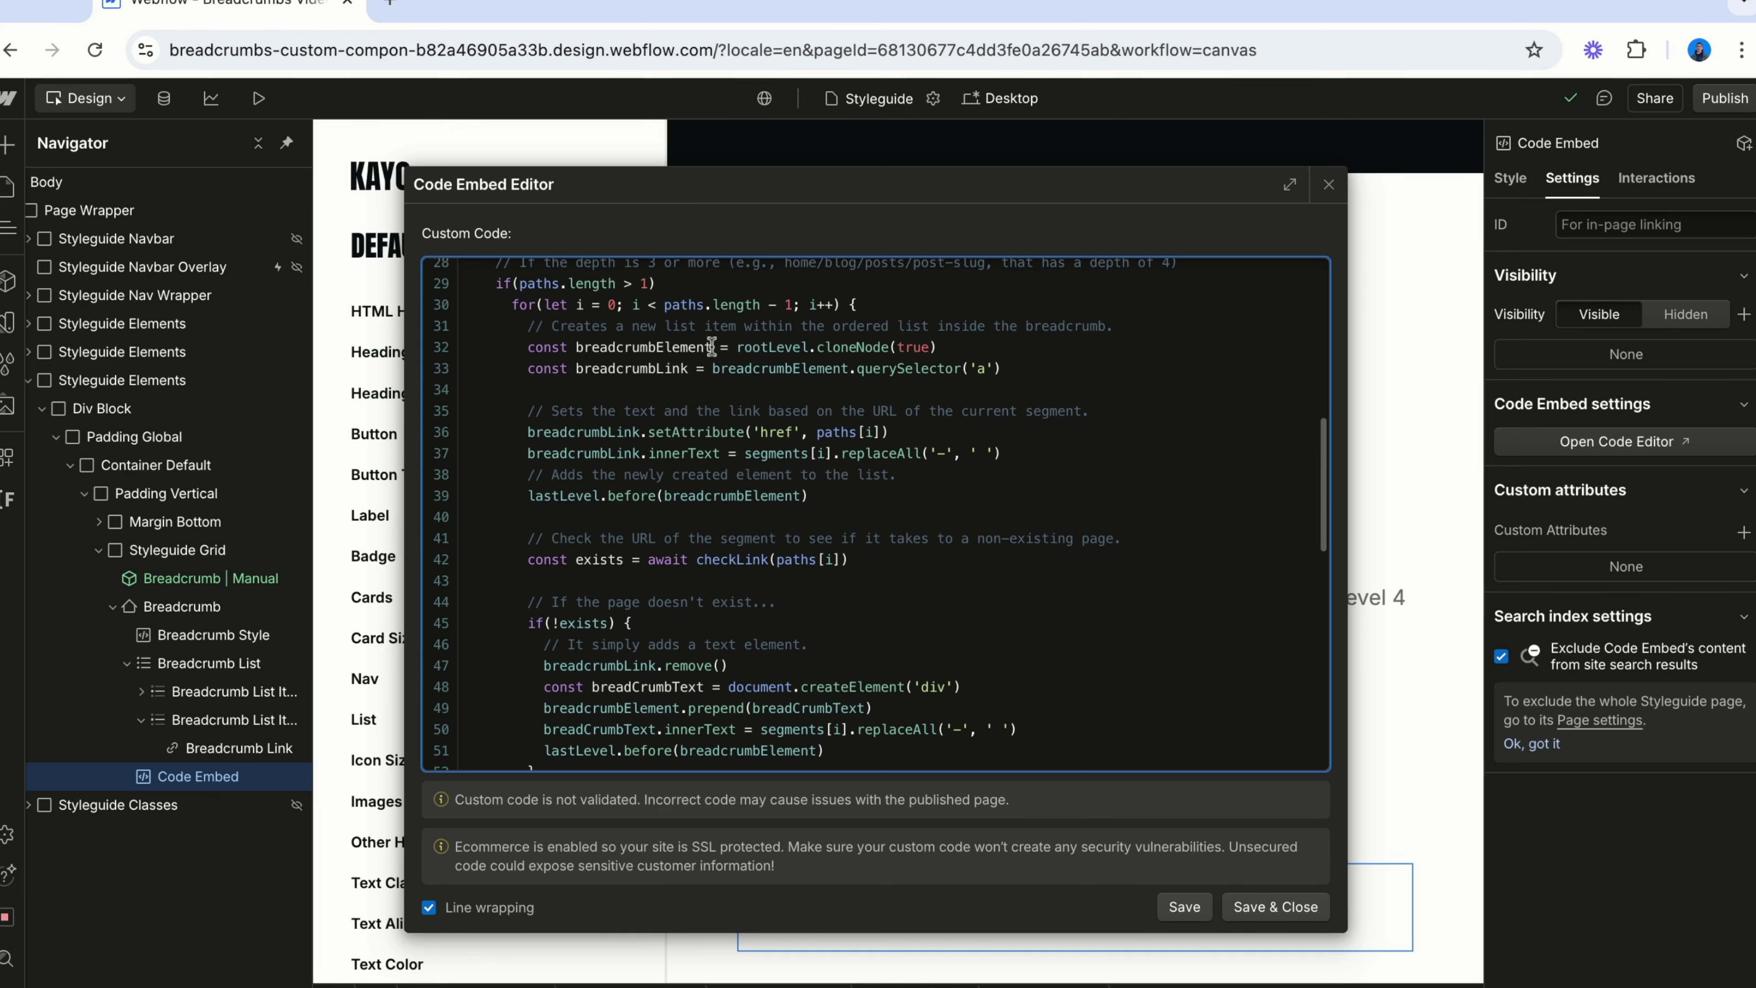
{"action": "scroll", "coordinate": [1060, 472], "scroll_direction": "down", "scroll_amount": 2}
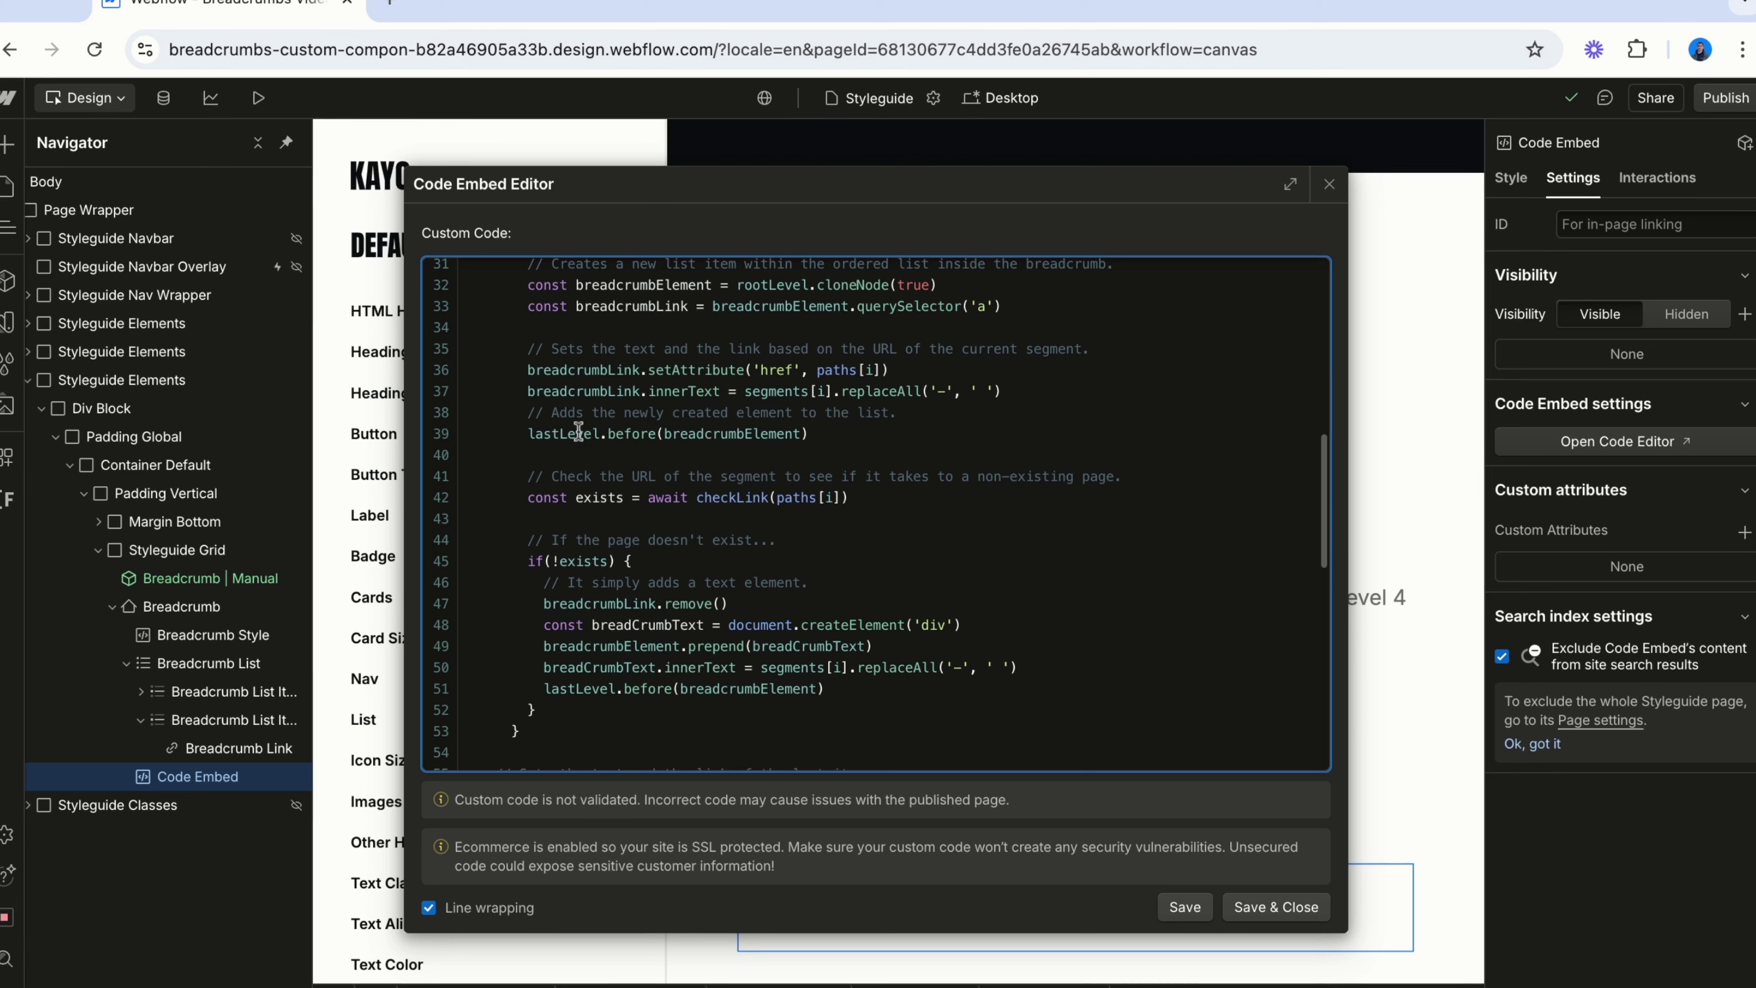
{"action": "scroll", "coordinate": [578, 431], "scroll_direction": "down", "scroll_amount": 3}
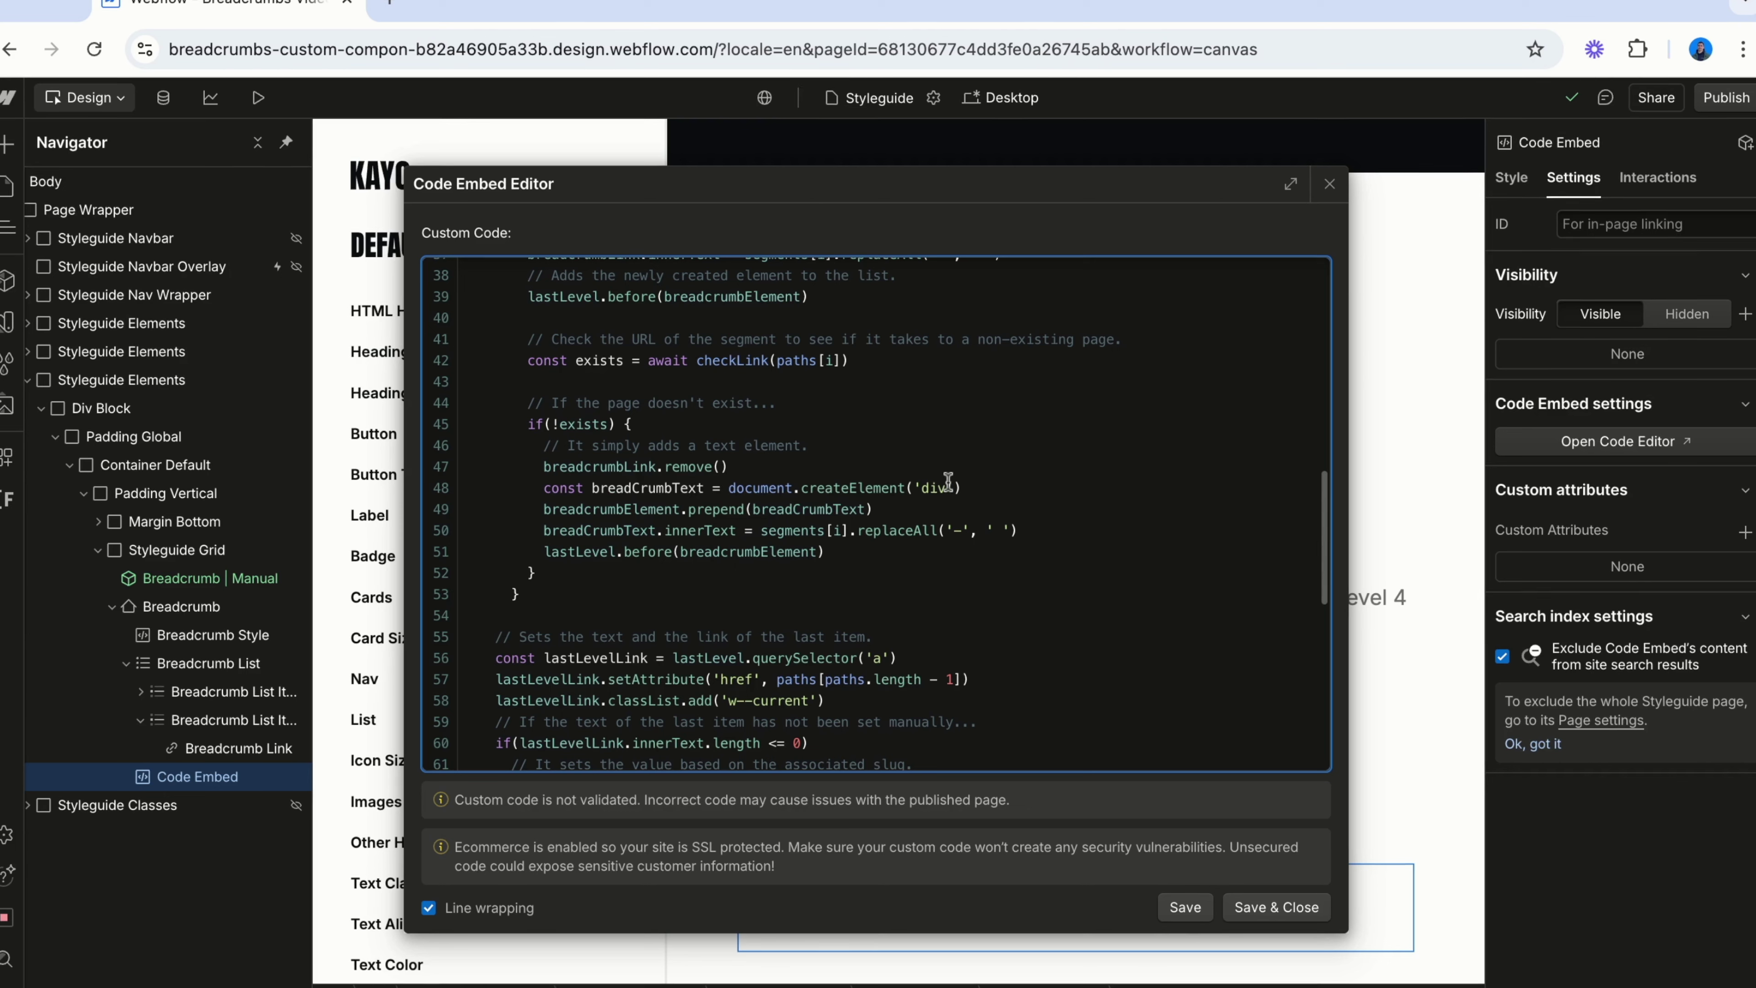
{"action": "scroll", "coordinate": [1031, 478], "scroll_direction": "down", "scroll_amount": 5}
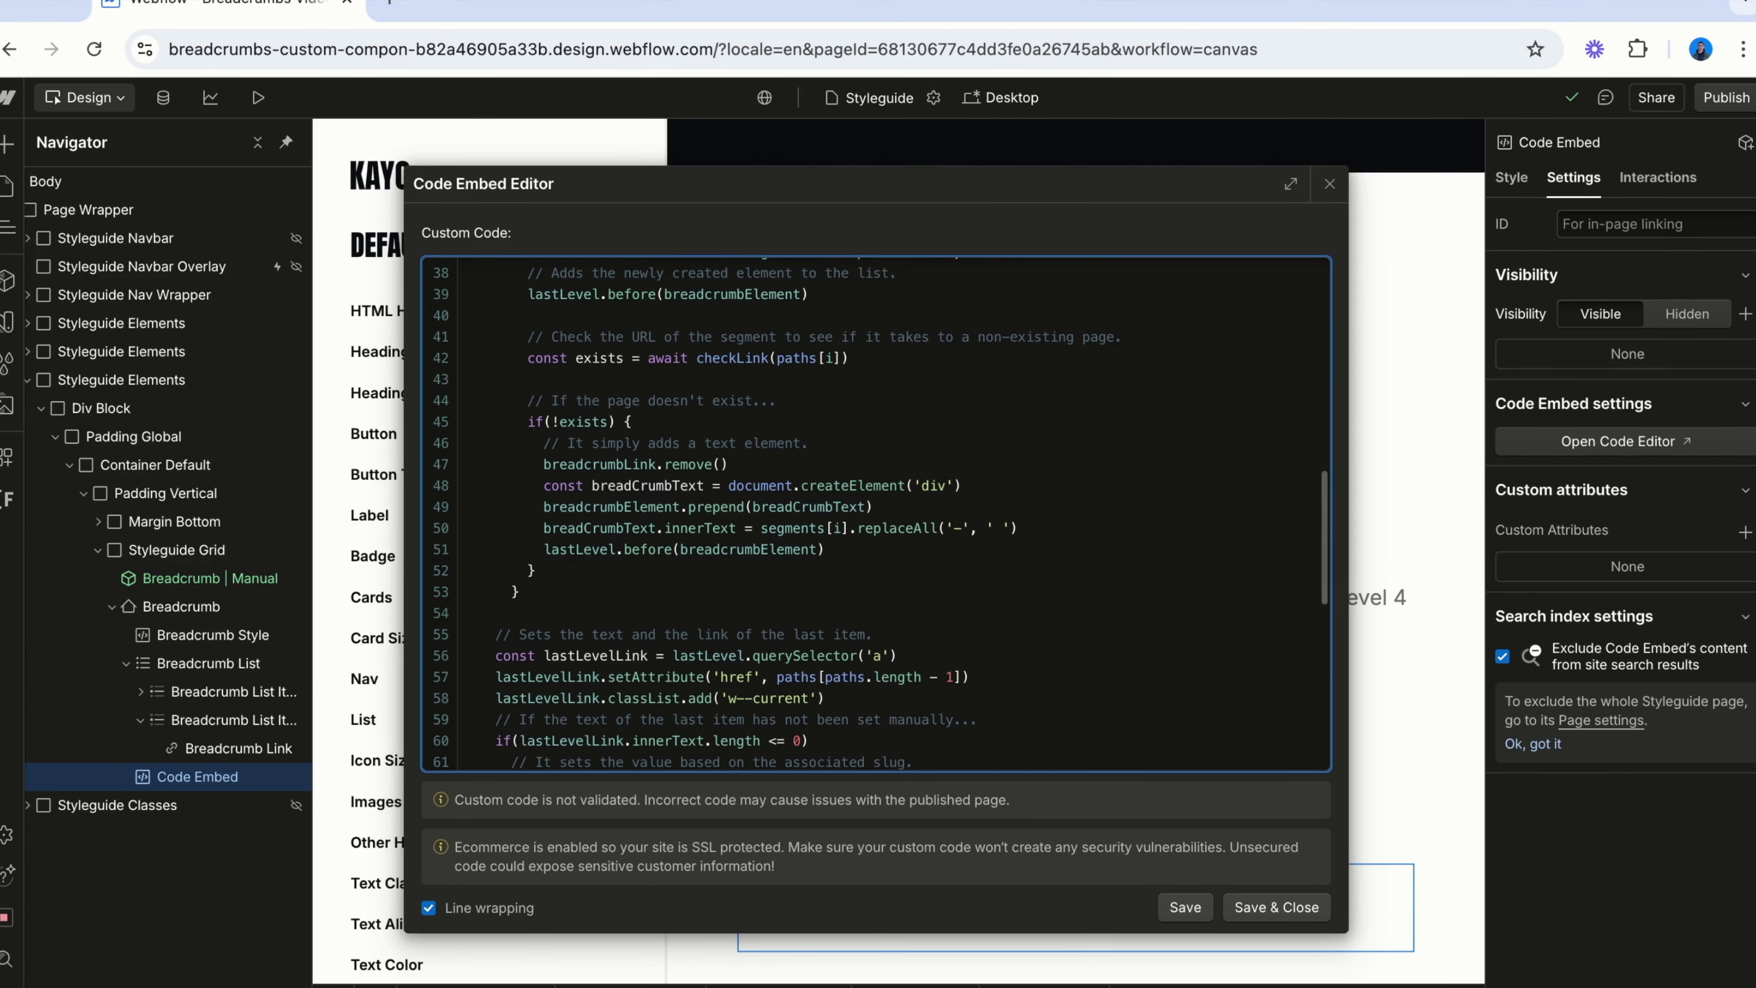
{"action": "scroll", "coordinate": [875, 513], "scroll_direction": "down", "scroll_amount": 2}
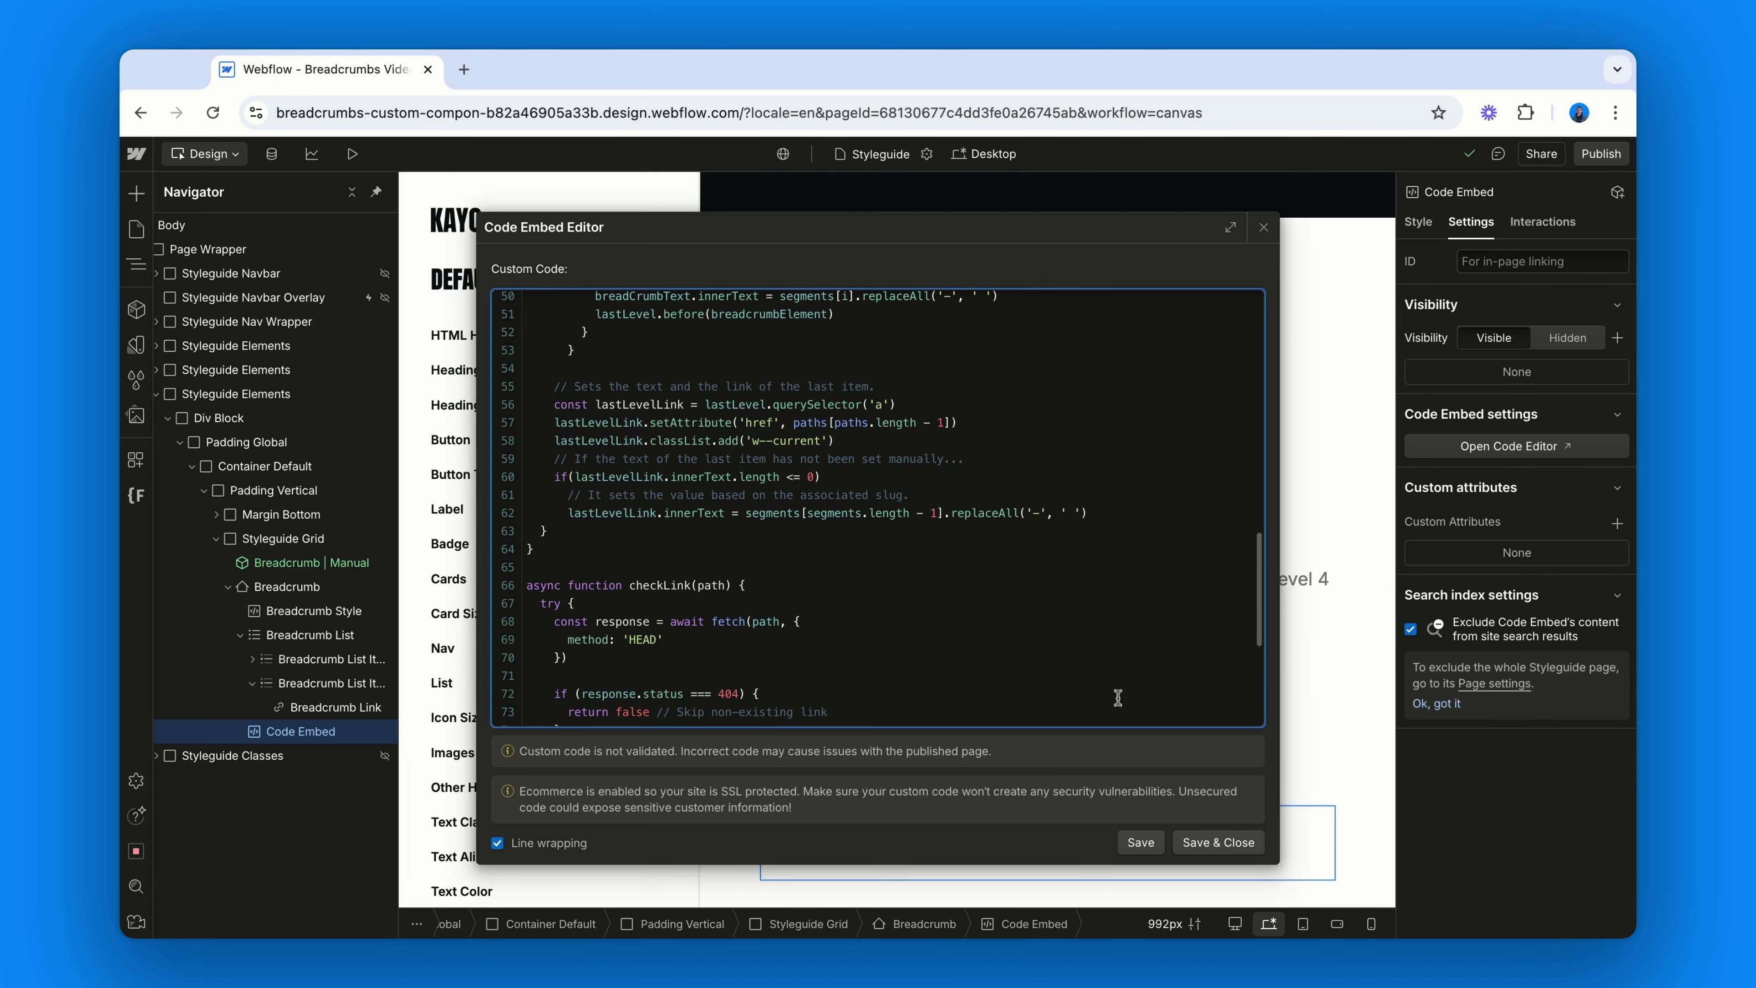
- Save the script code and give its embed a new Breadcrumb Script class with display set to None
{"action": "left_click", "coordinate": [1210, 841]}
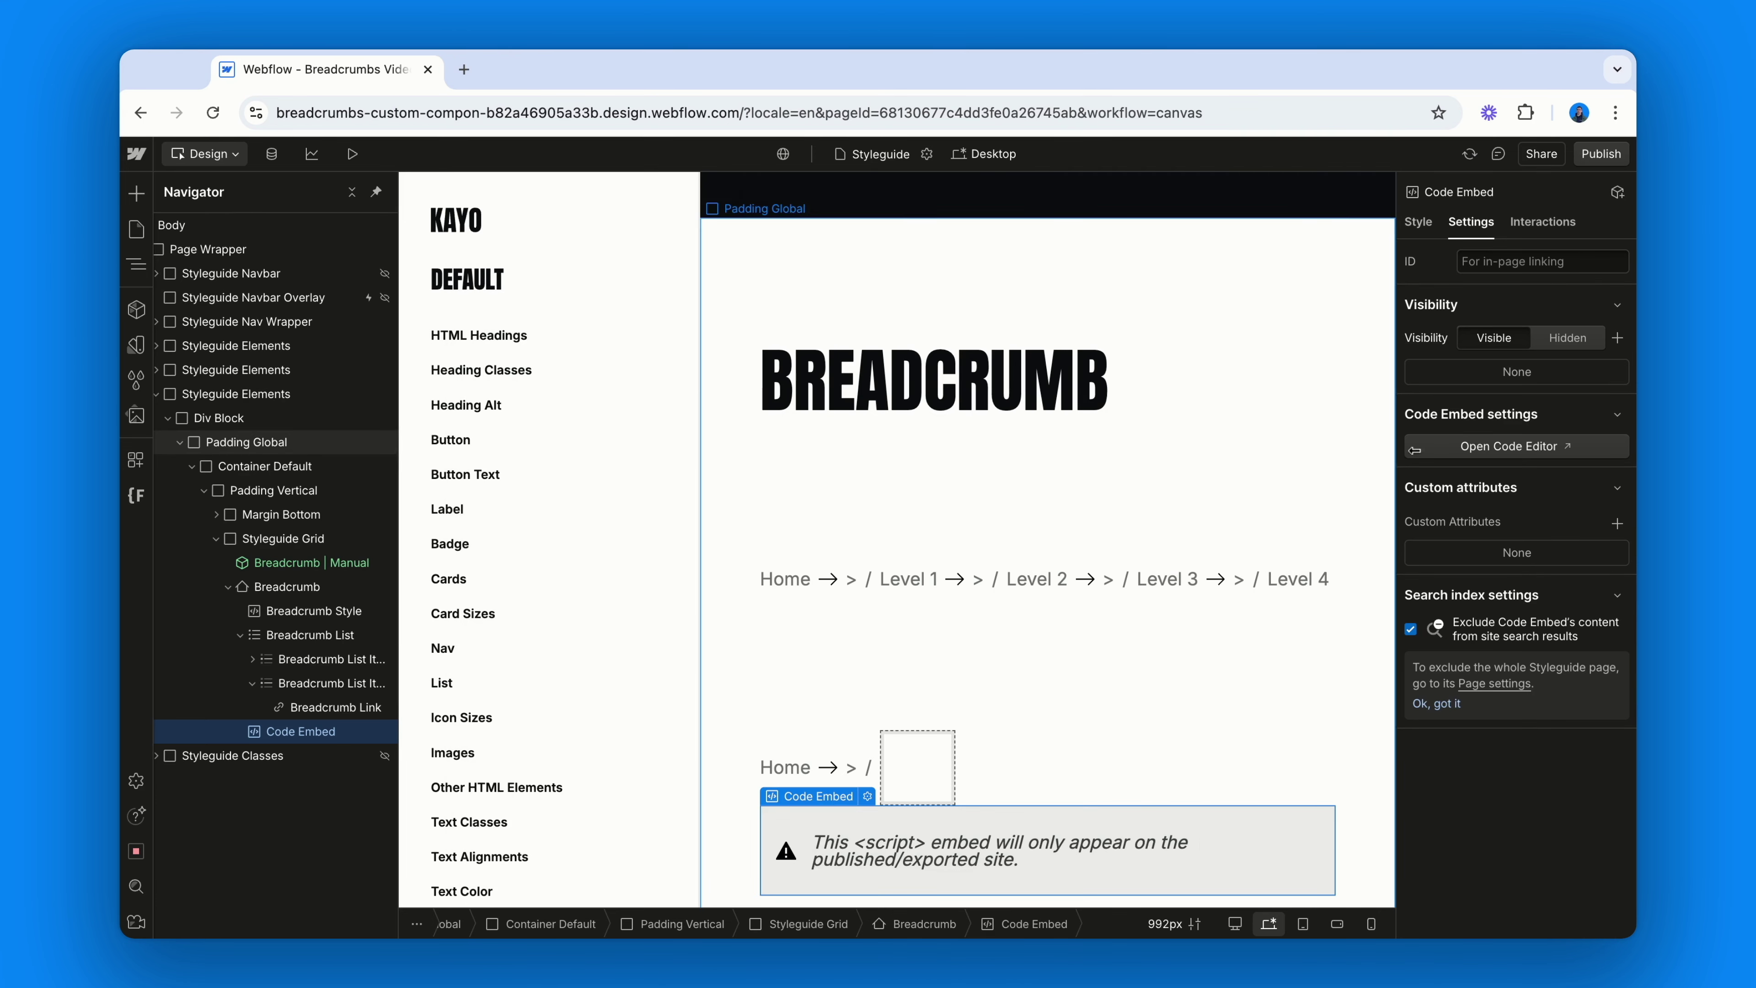
{"action": "left_click", "coordinate": [1417, 221]}
{"action": "left_click", "coordinate": [1452, 266]}
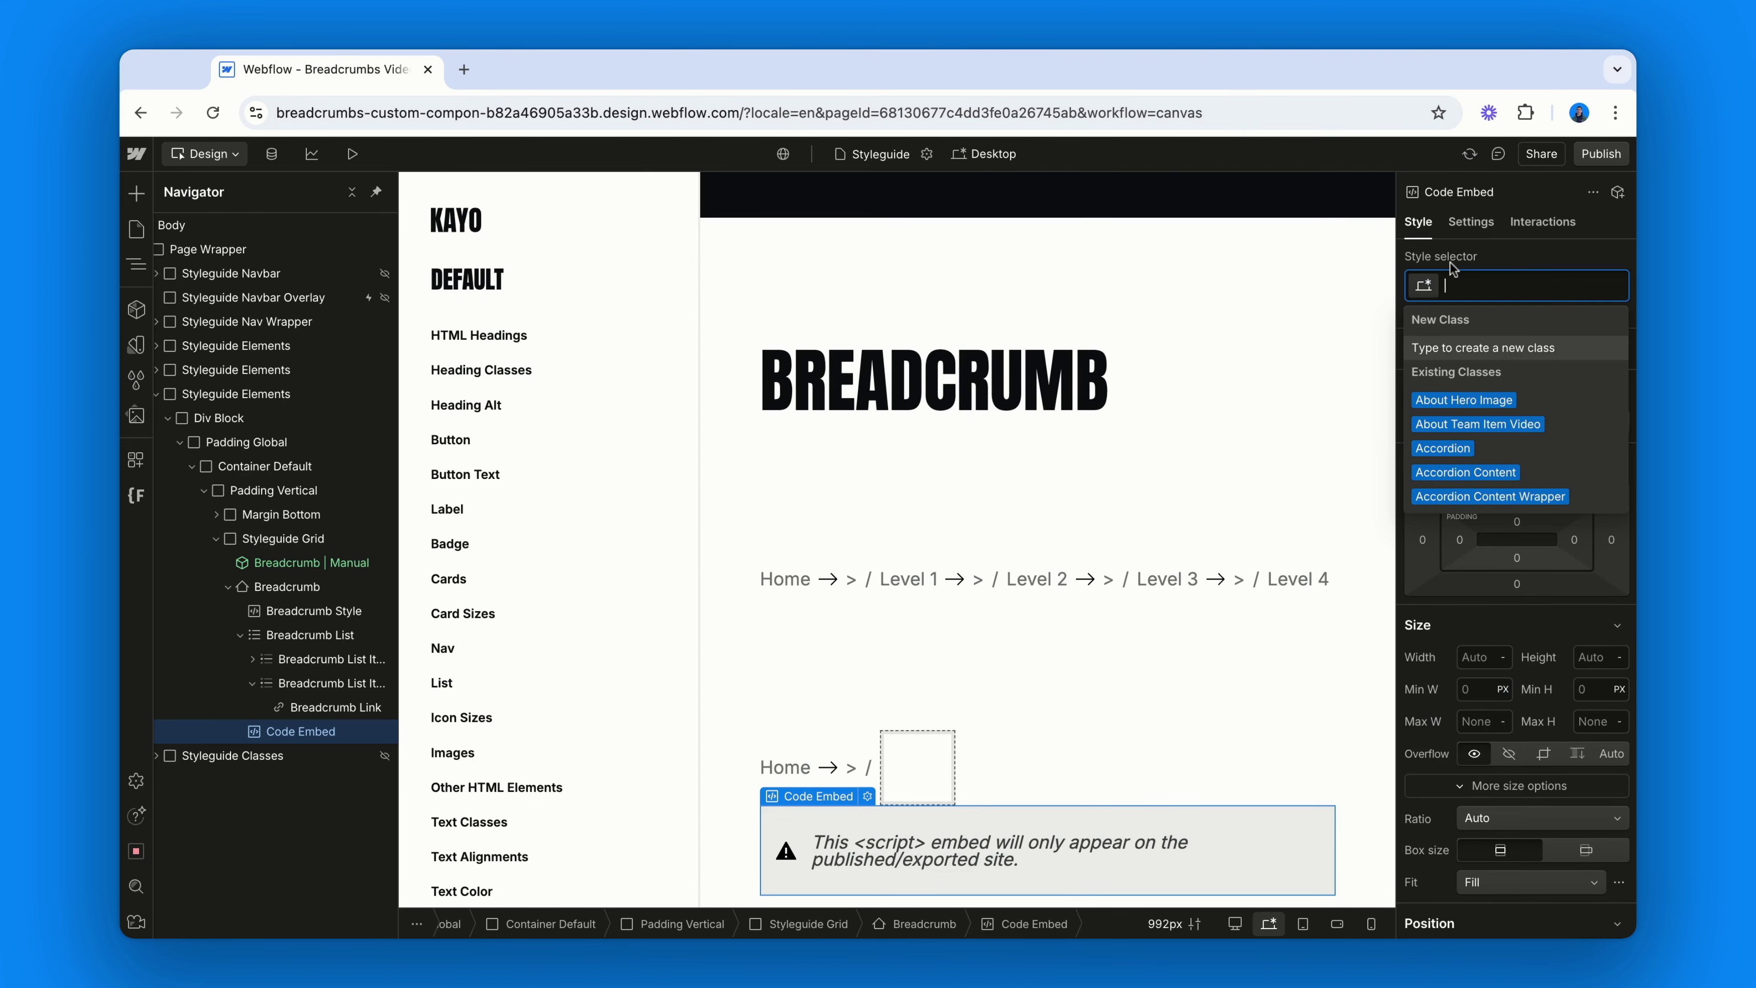
{"action": "type", "text": "Breadcr"}
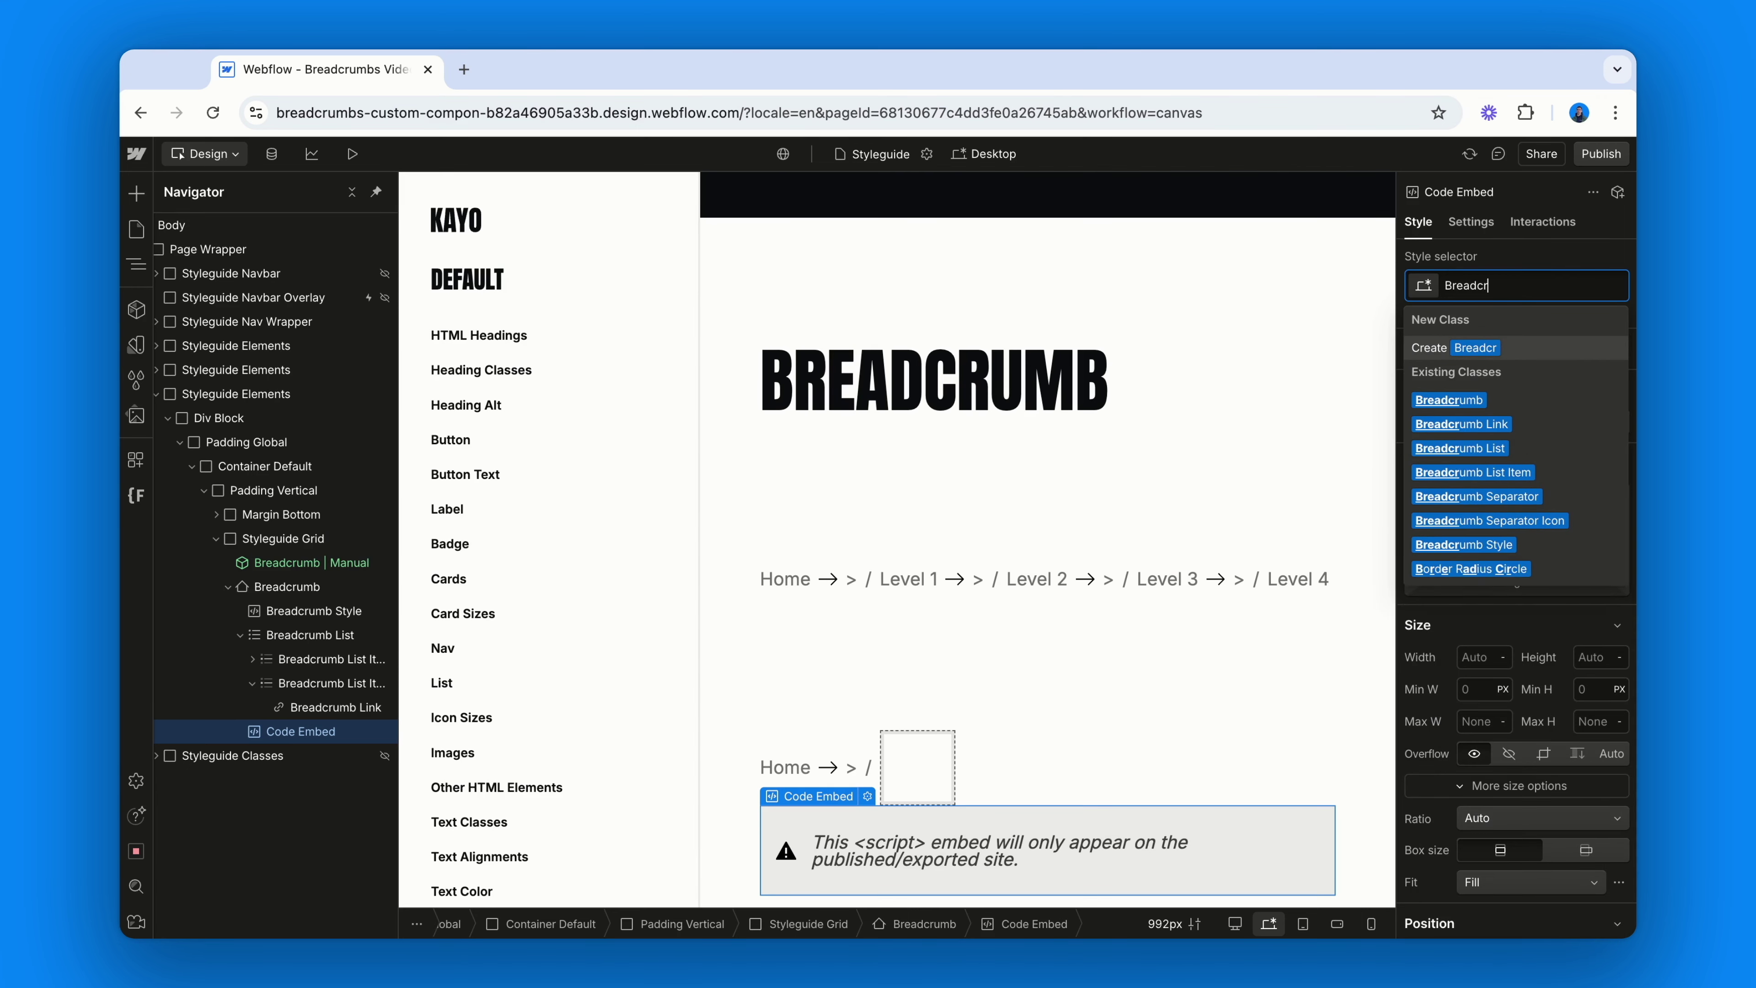
{"action": "type", "text": "umb Scrui"}
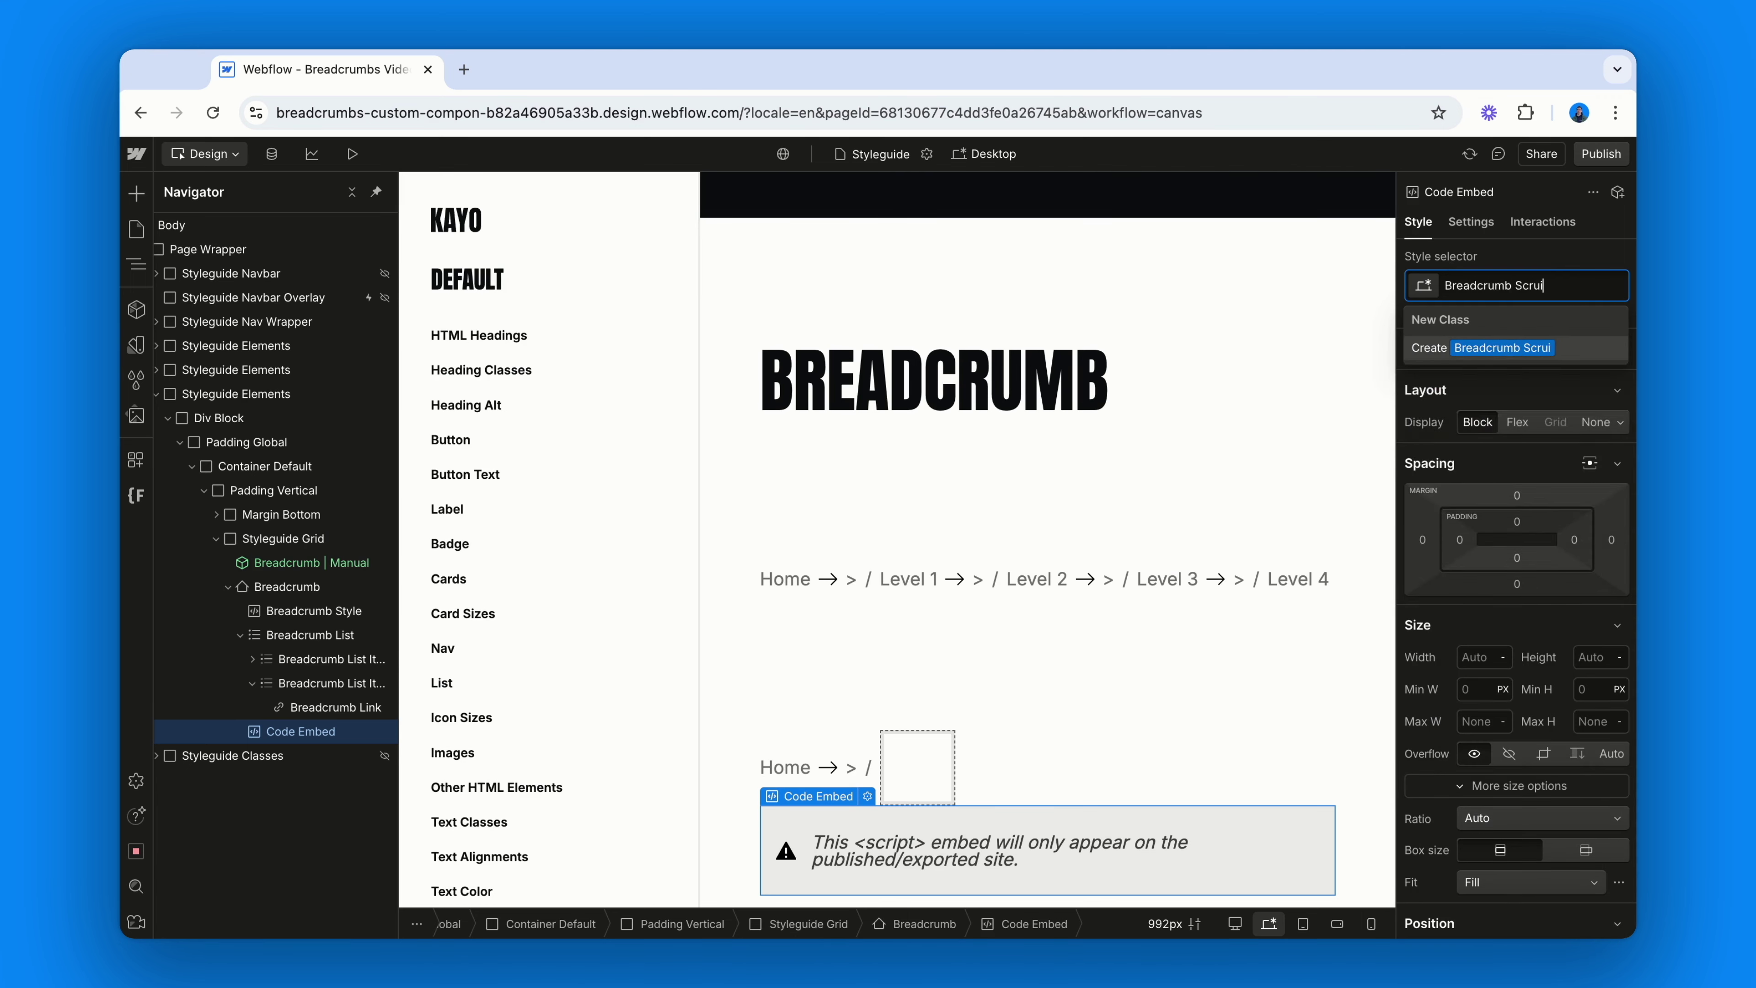
{"action": "type", "text": "pt"}
{"action": "key", "text": "Return"}
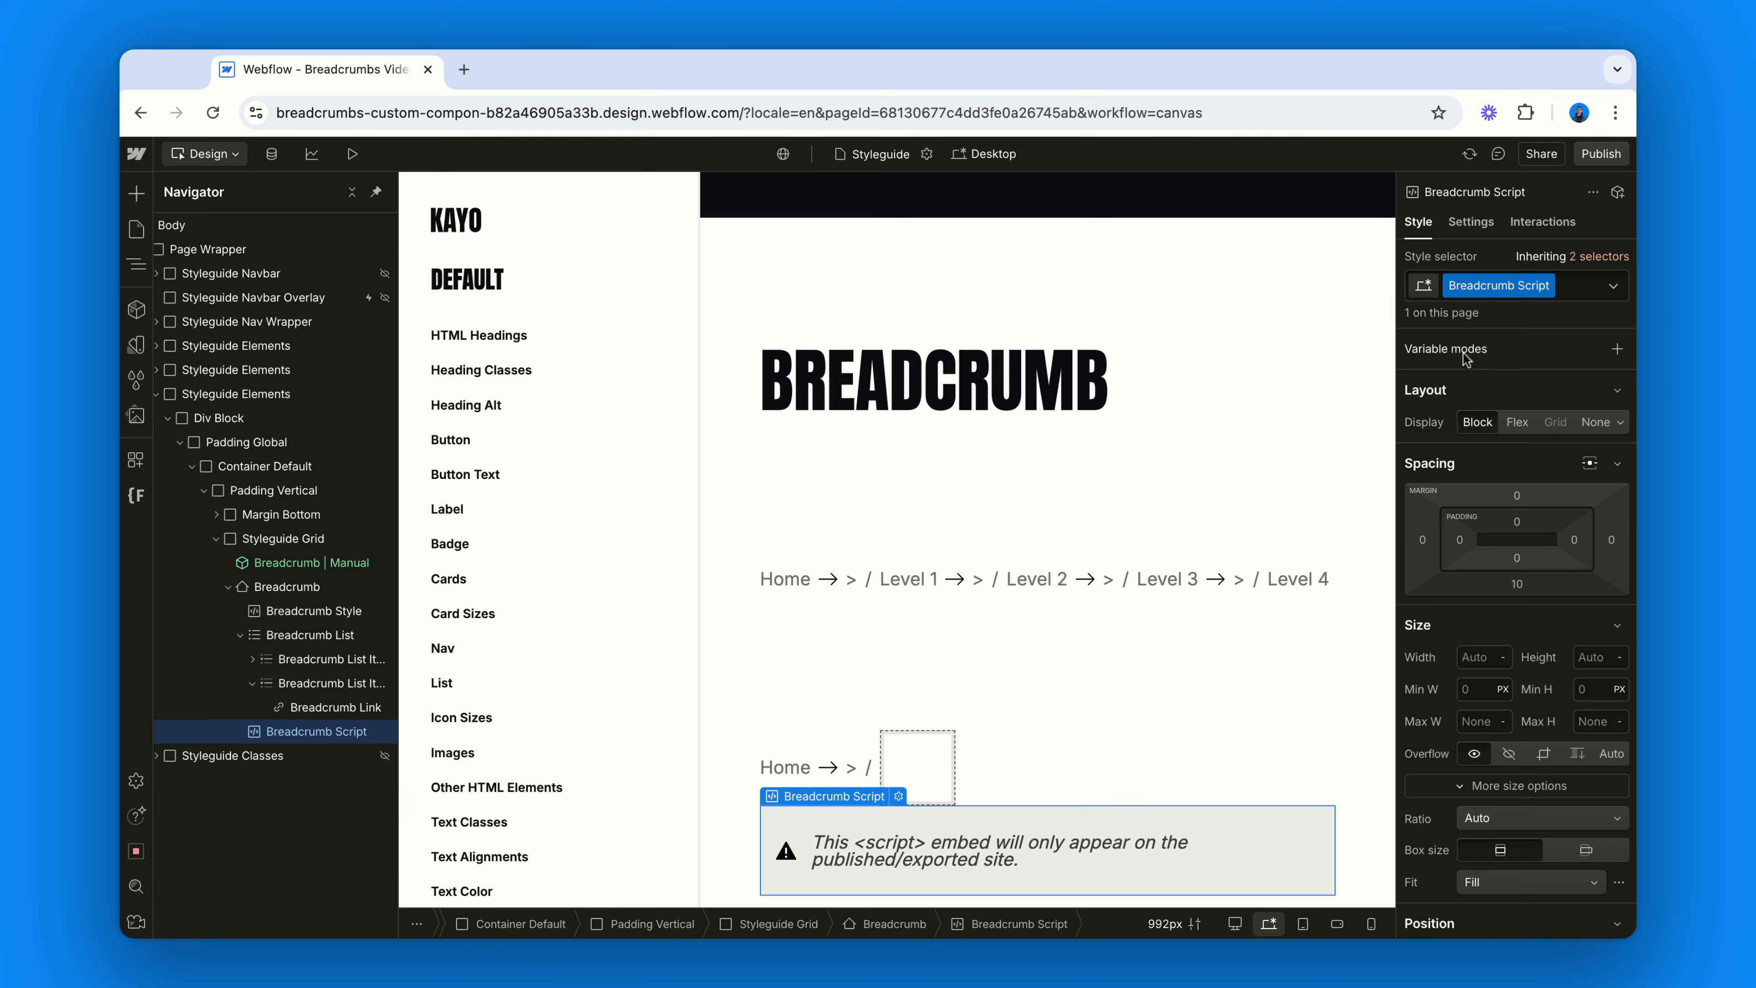
{"action": "left_click", "coordinate": [1593, 419]}
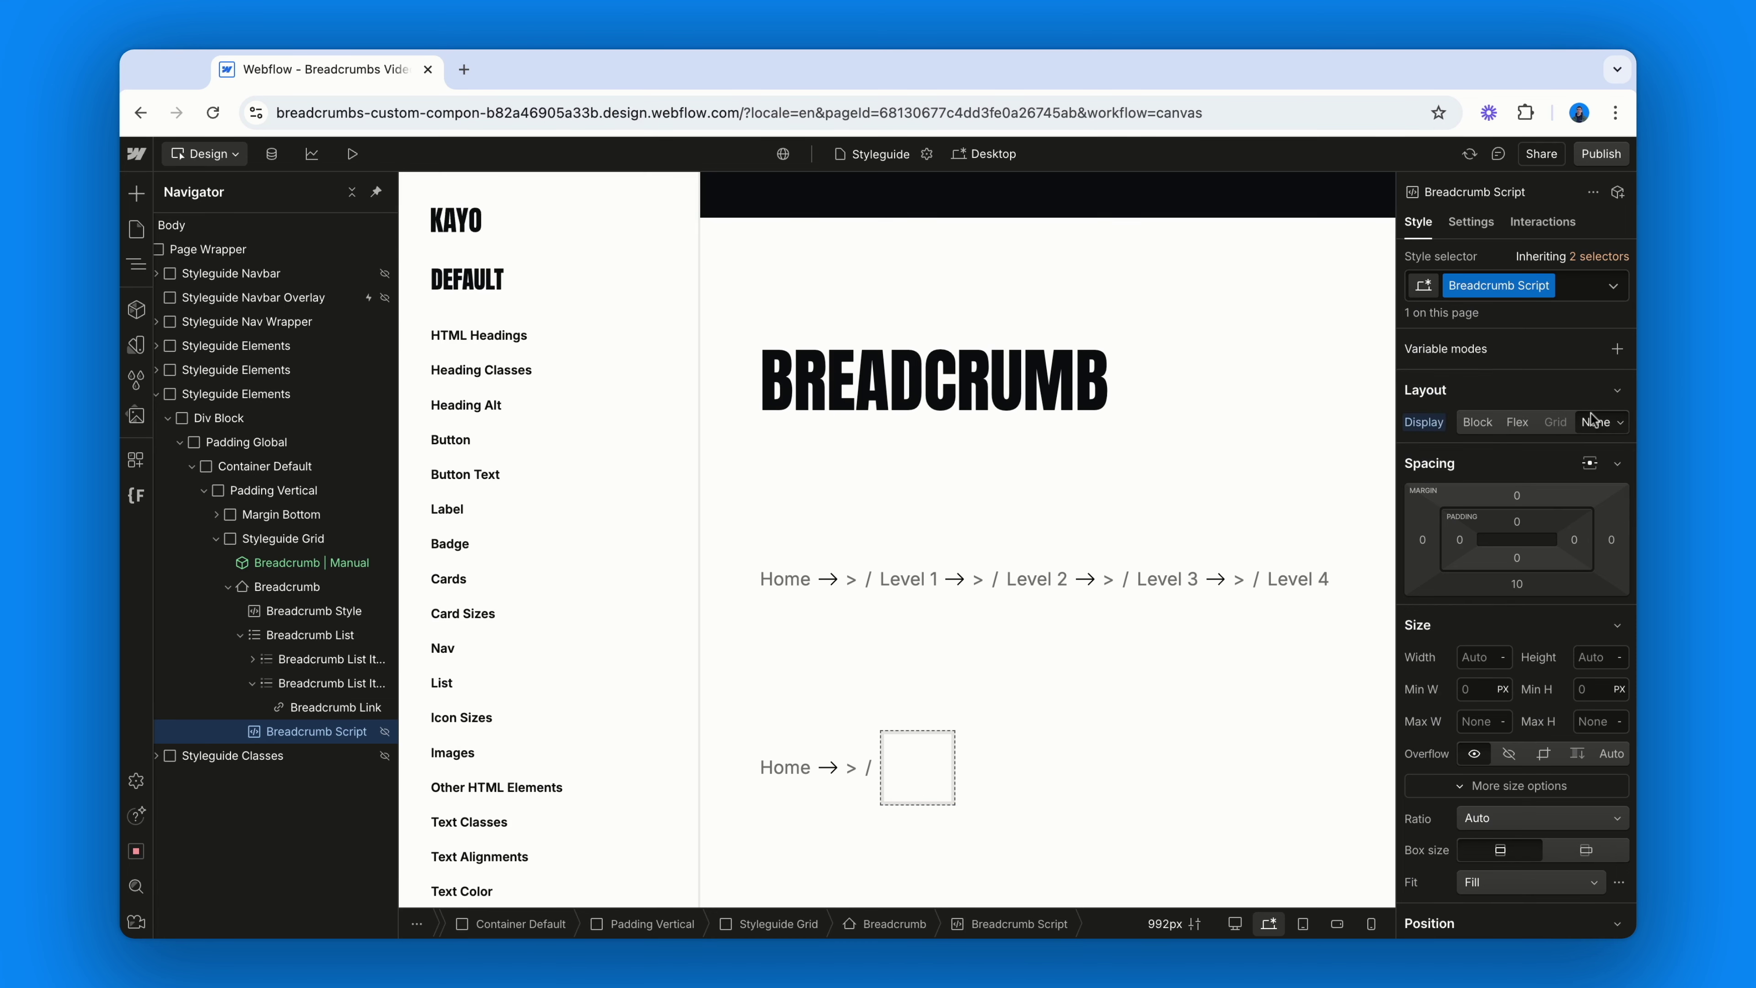
{"action": "scroll", "coordinate": [1293, 604], "scroll_direction": "down", "scroll_amount": 1}
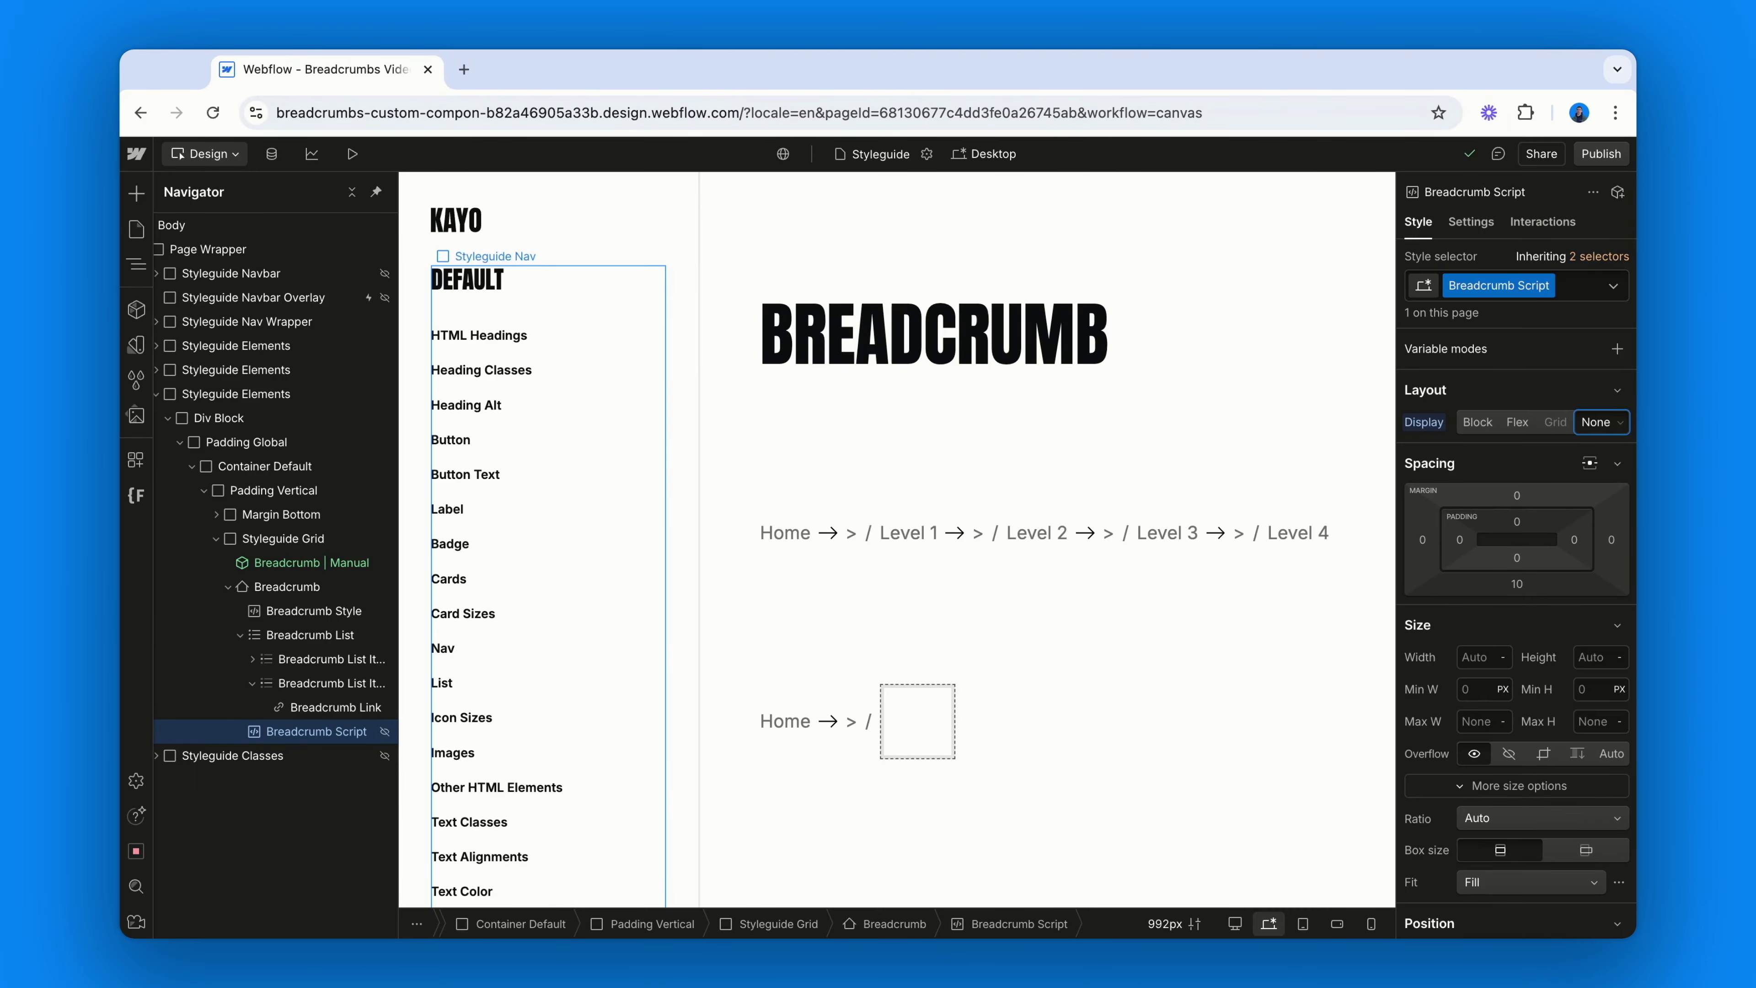
- Set up a new component from the unlinked Breadcrumb nav, named Breadcrumb | Auto, in the Breadcrumb Components group
{"action": "left_click", "coordinate": [306, 586]}
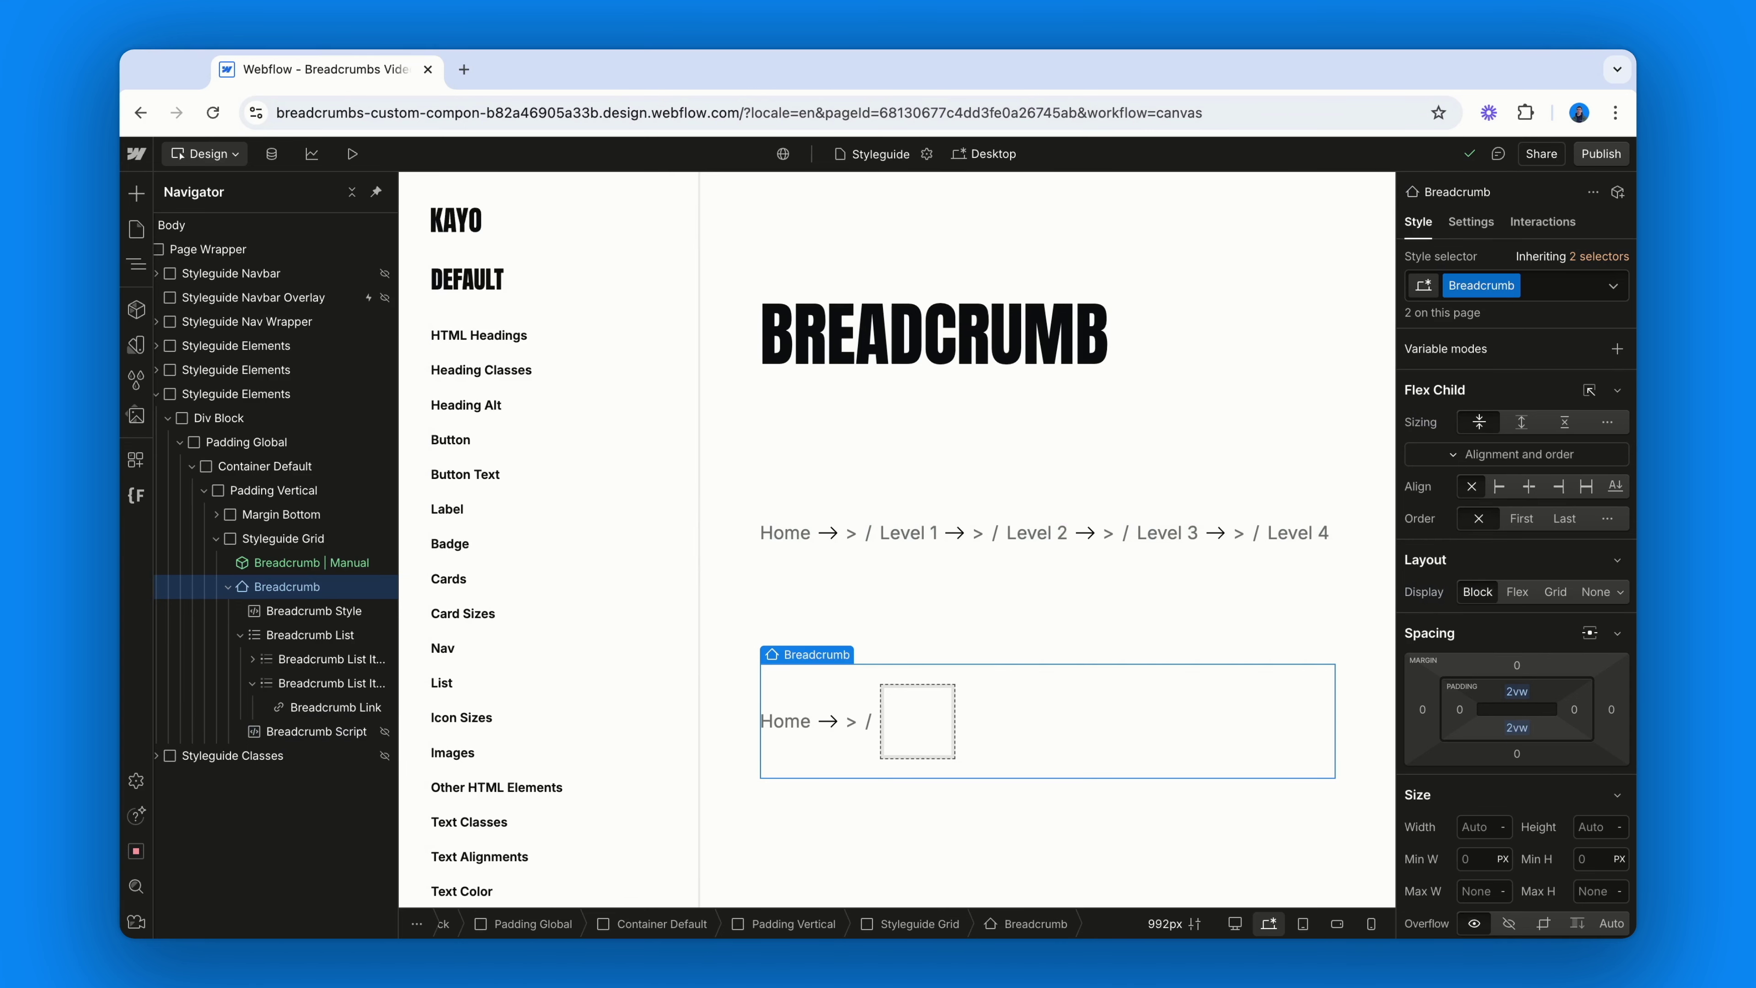
{"action": "key", "text": "super+alt+k"}
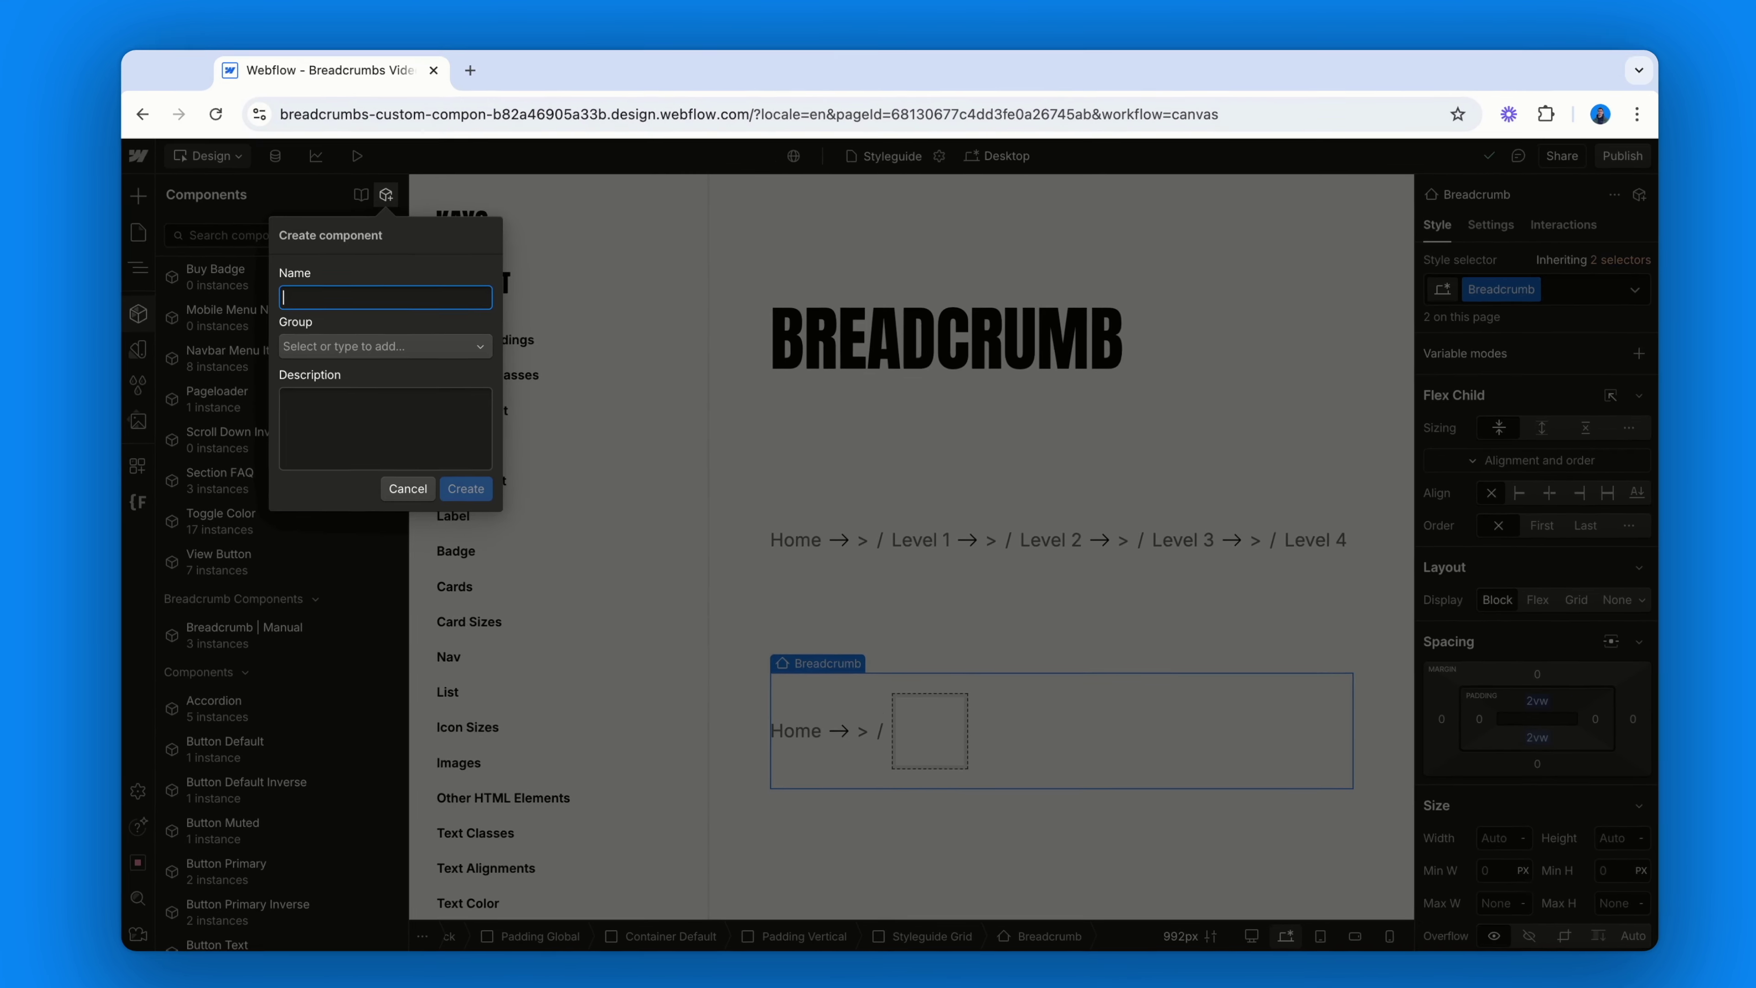
{"action": "type", "text": "Breadcrum"}
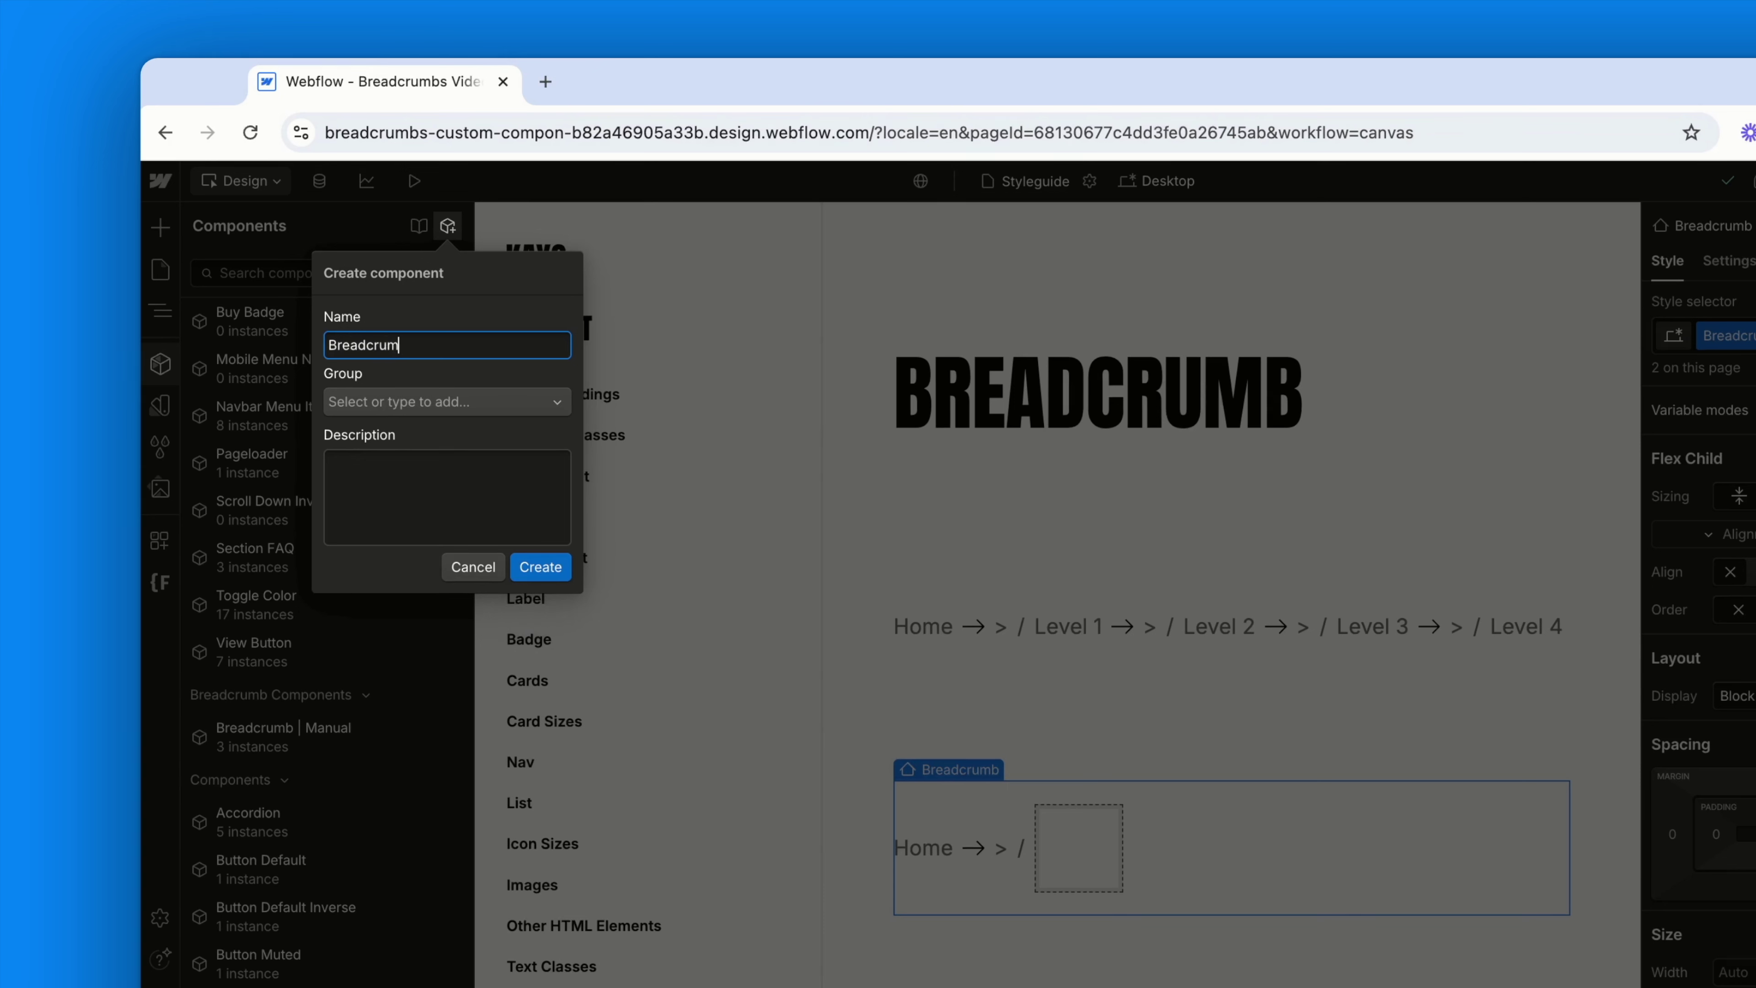
{"action": "type", "text": "b | Auto"}
{"action": "left_click", "coordinate": [371, 410]}
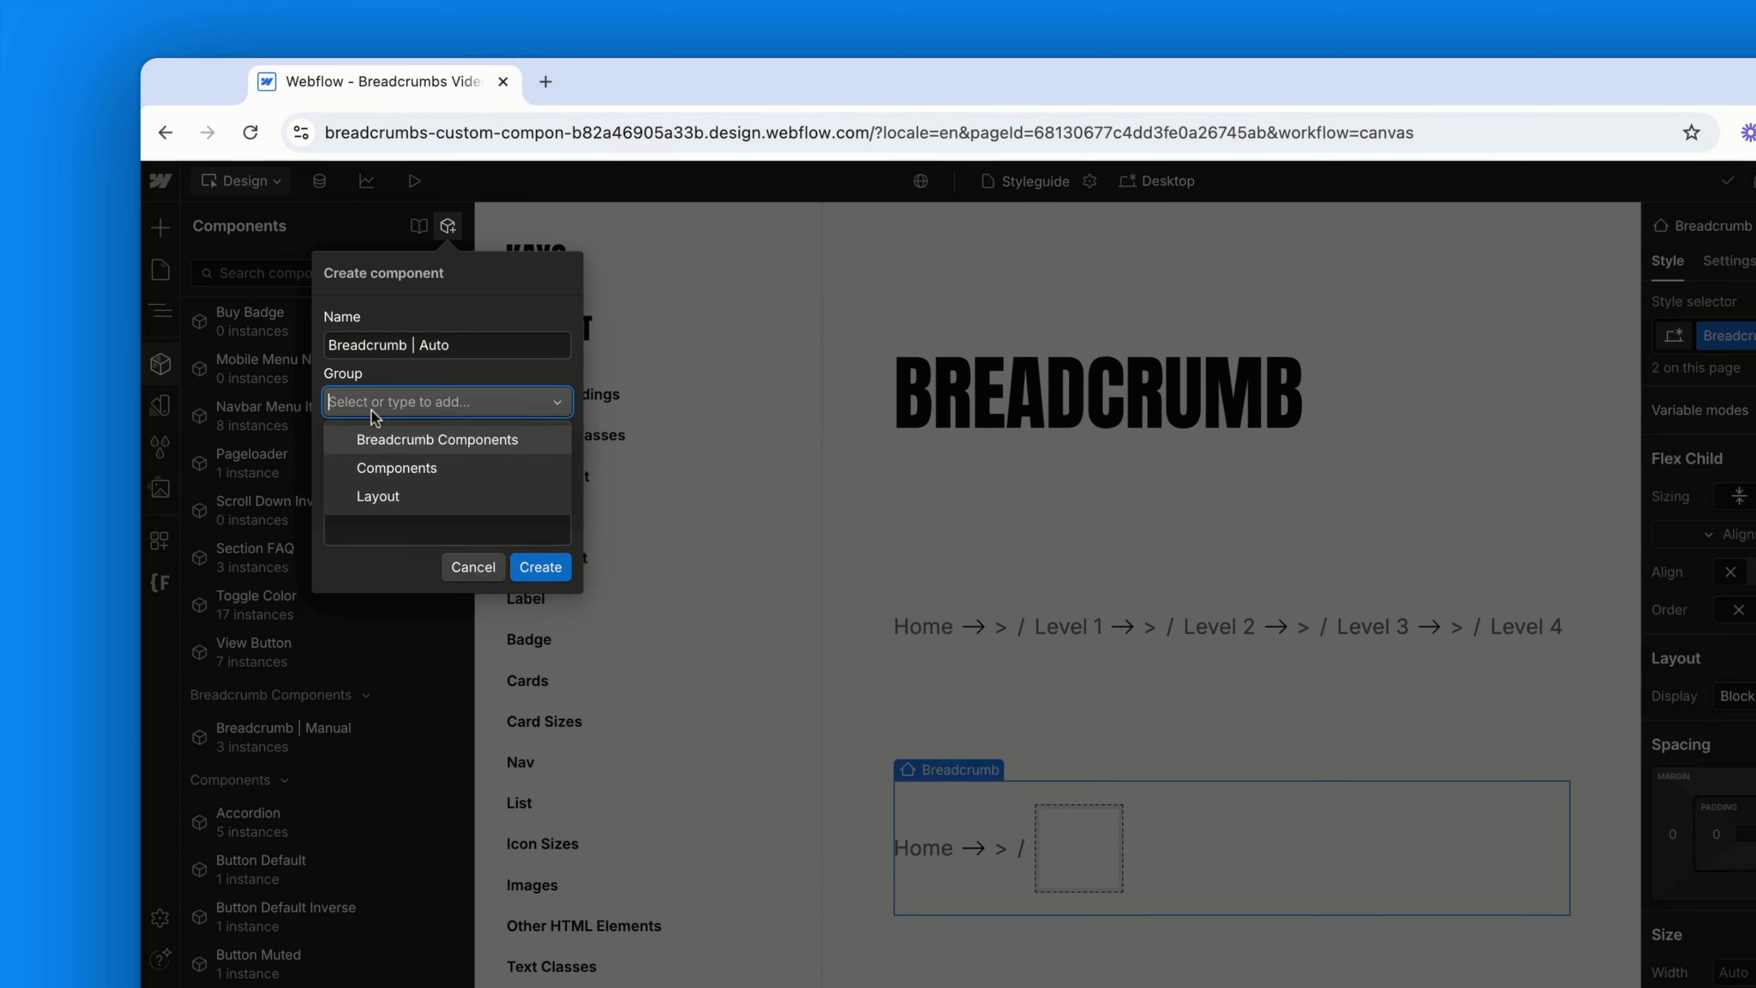
{"action": "left_click", "coordinate": [445, 438]}
- Describe the component as "Automatically set the copy and the link of each navigation item." and create it
{"action": "left_click", "coordinate": [462, 483]}
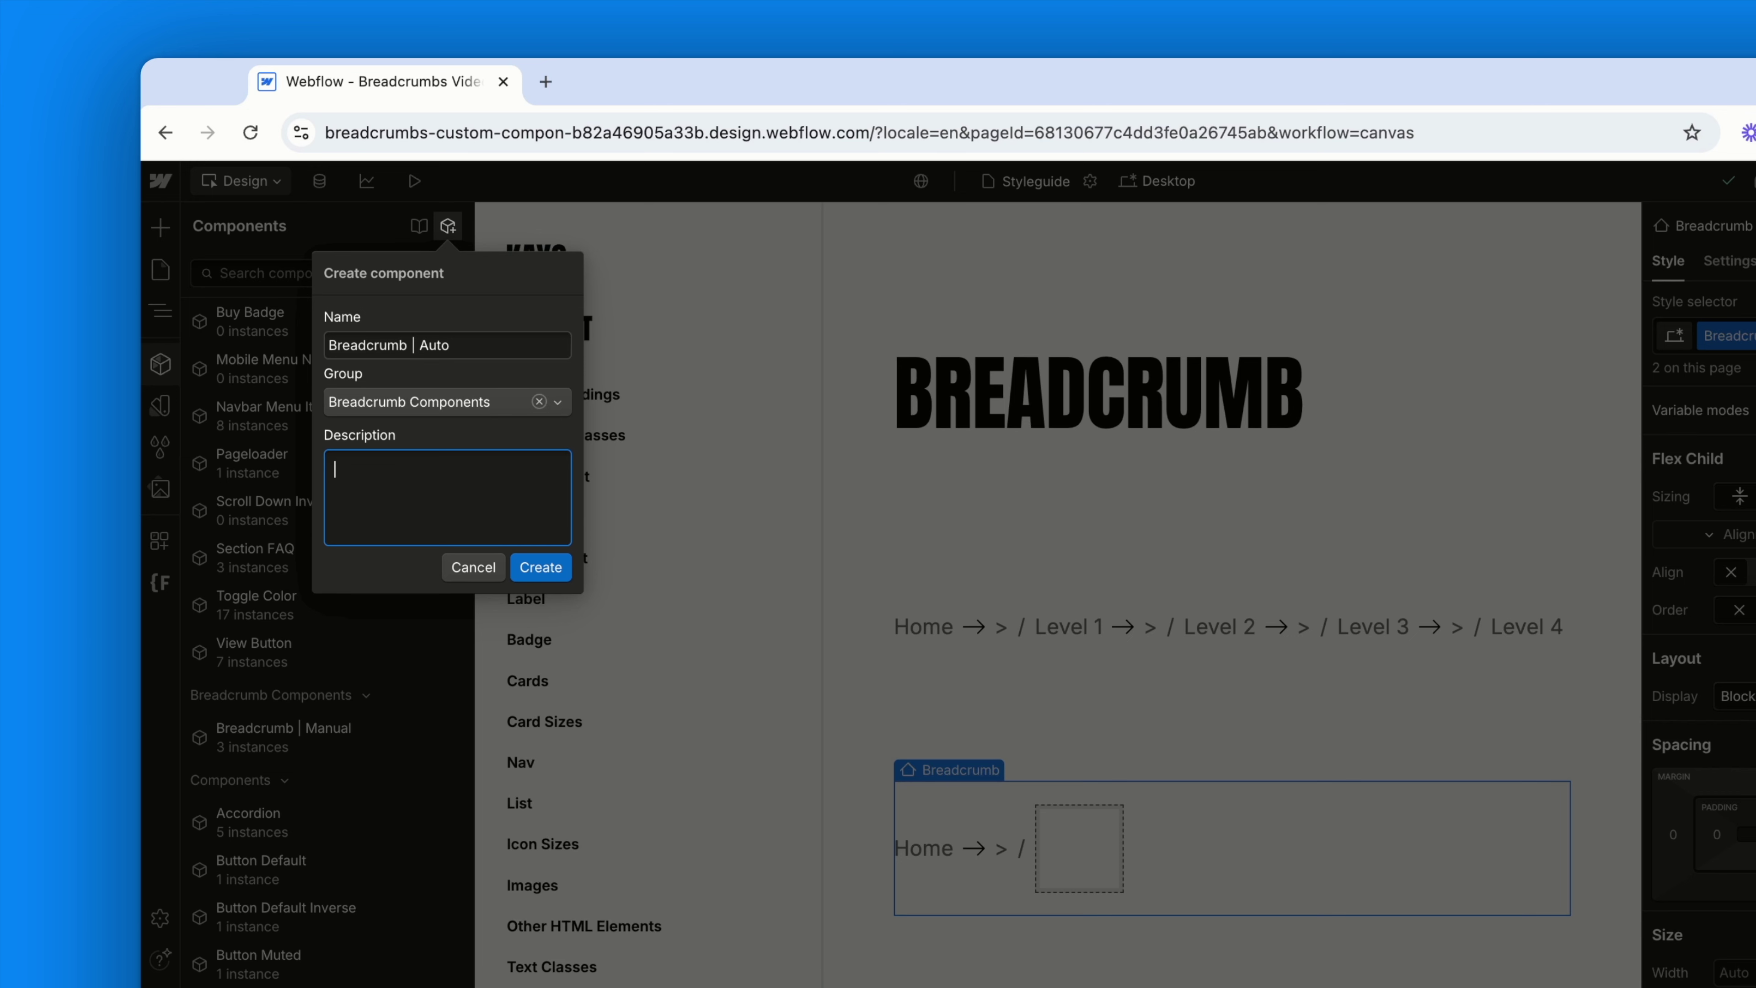
{"action": "type", "text": "Automatically set the copy and the link od each navigation item."}
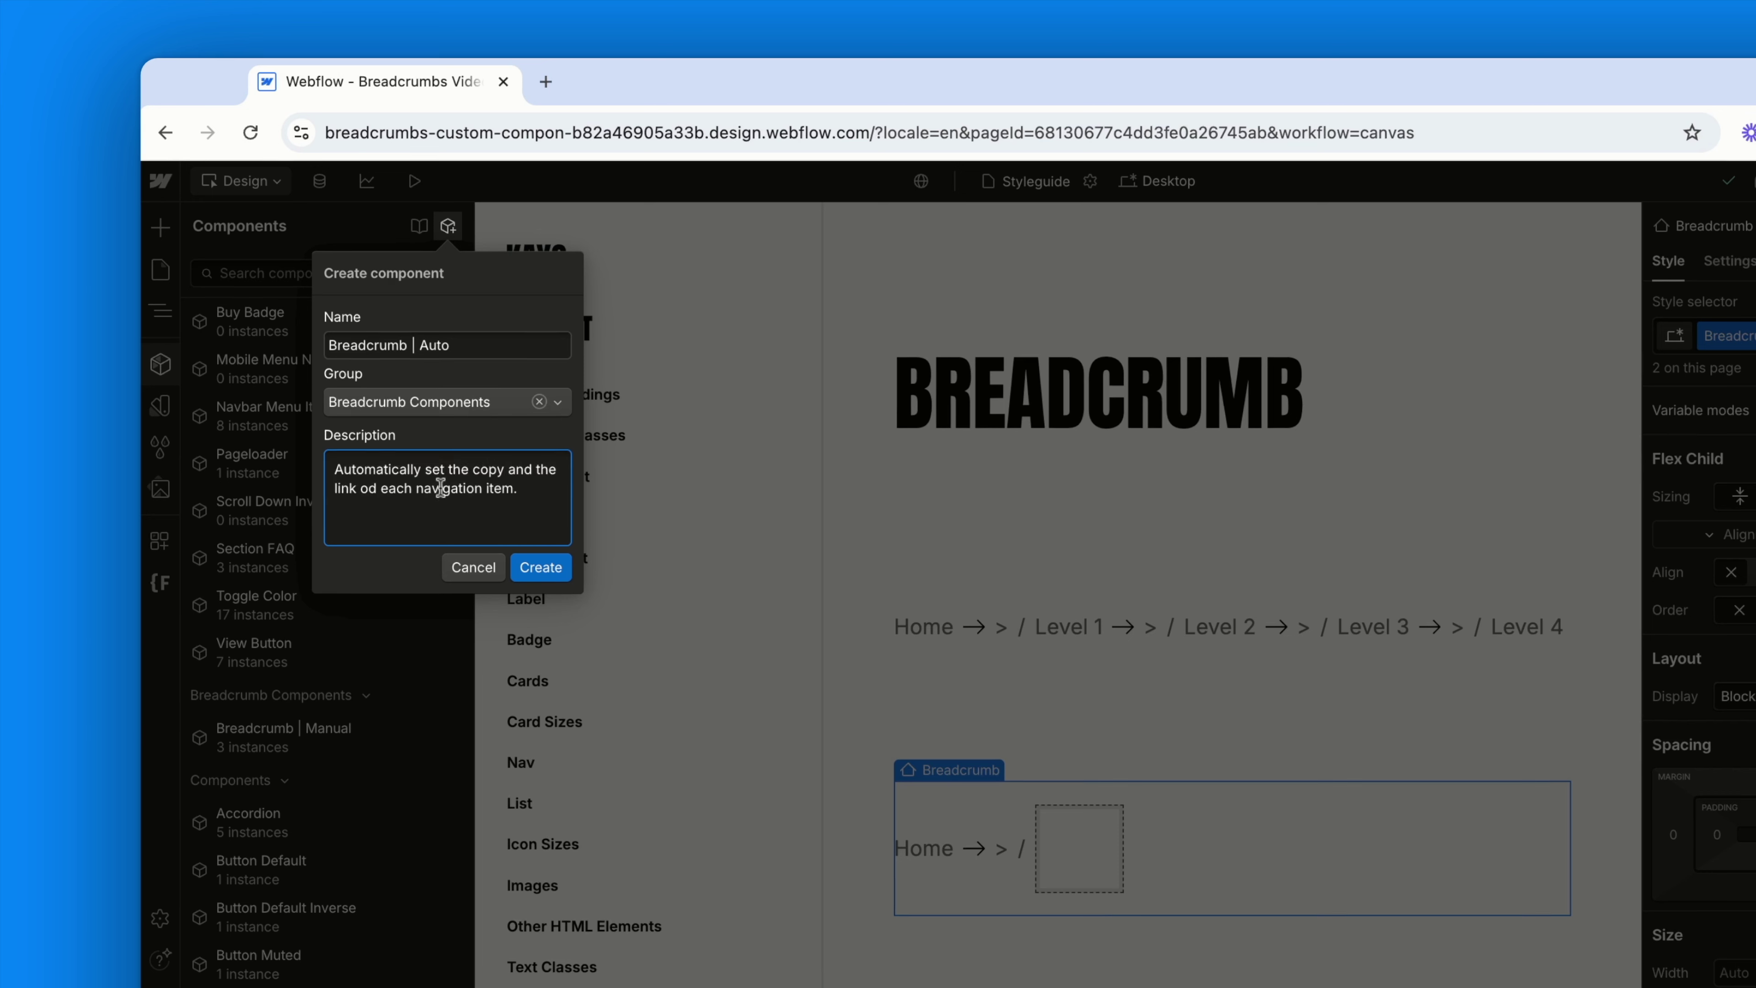
{"action": "left_click", "coordinate": [374, 489]}
{"action": "key", "text": "BackSpace"}
{"action": "type", "text": "f"}
{"action": "left_click", "coordinate": [540, 567]}
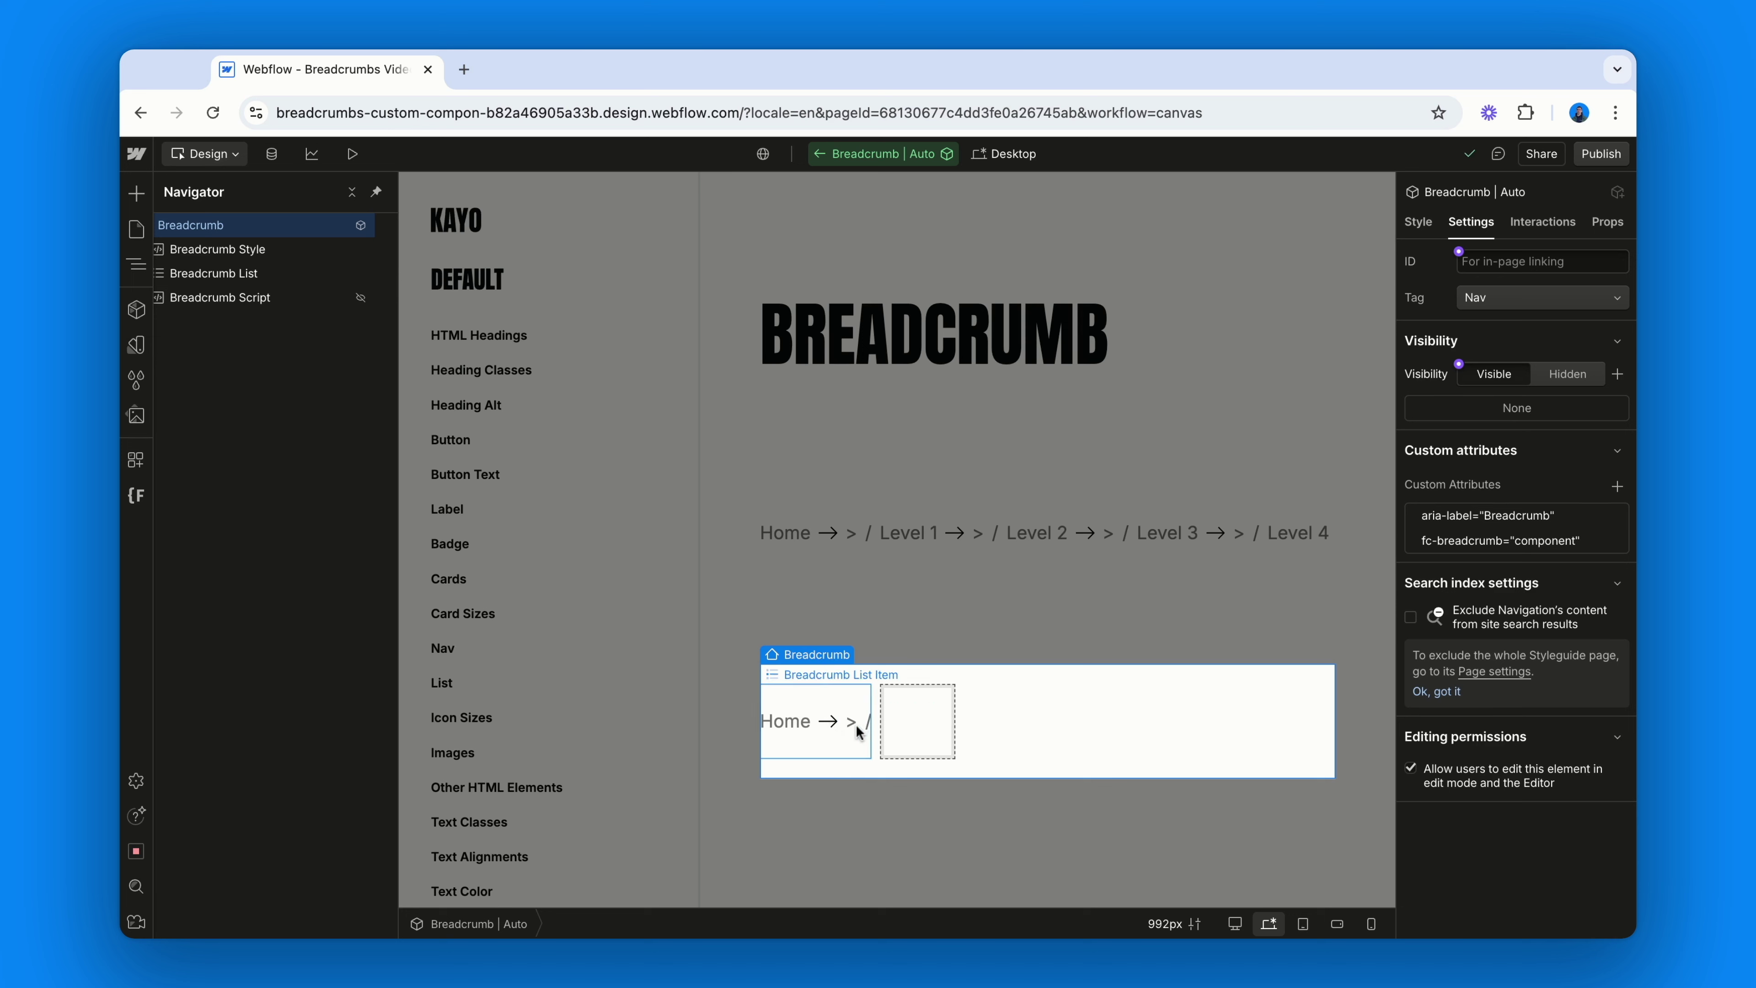
- Create a Visibility property for the Breadcrumb Style embed of Breadcrumb | Auto in a new CSS Separator group
{"action": "left_click", "coordinate": [275, 252]}
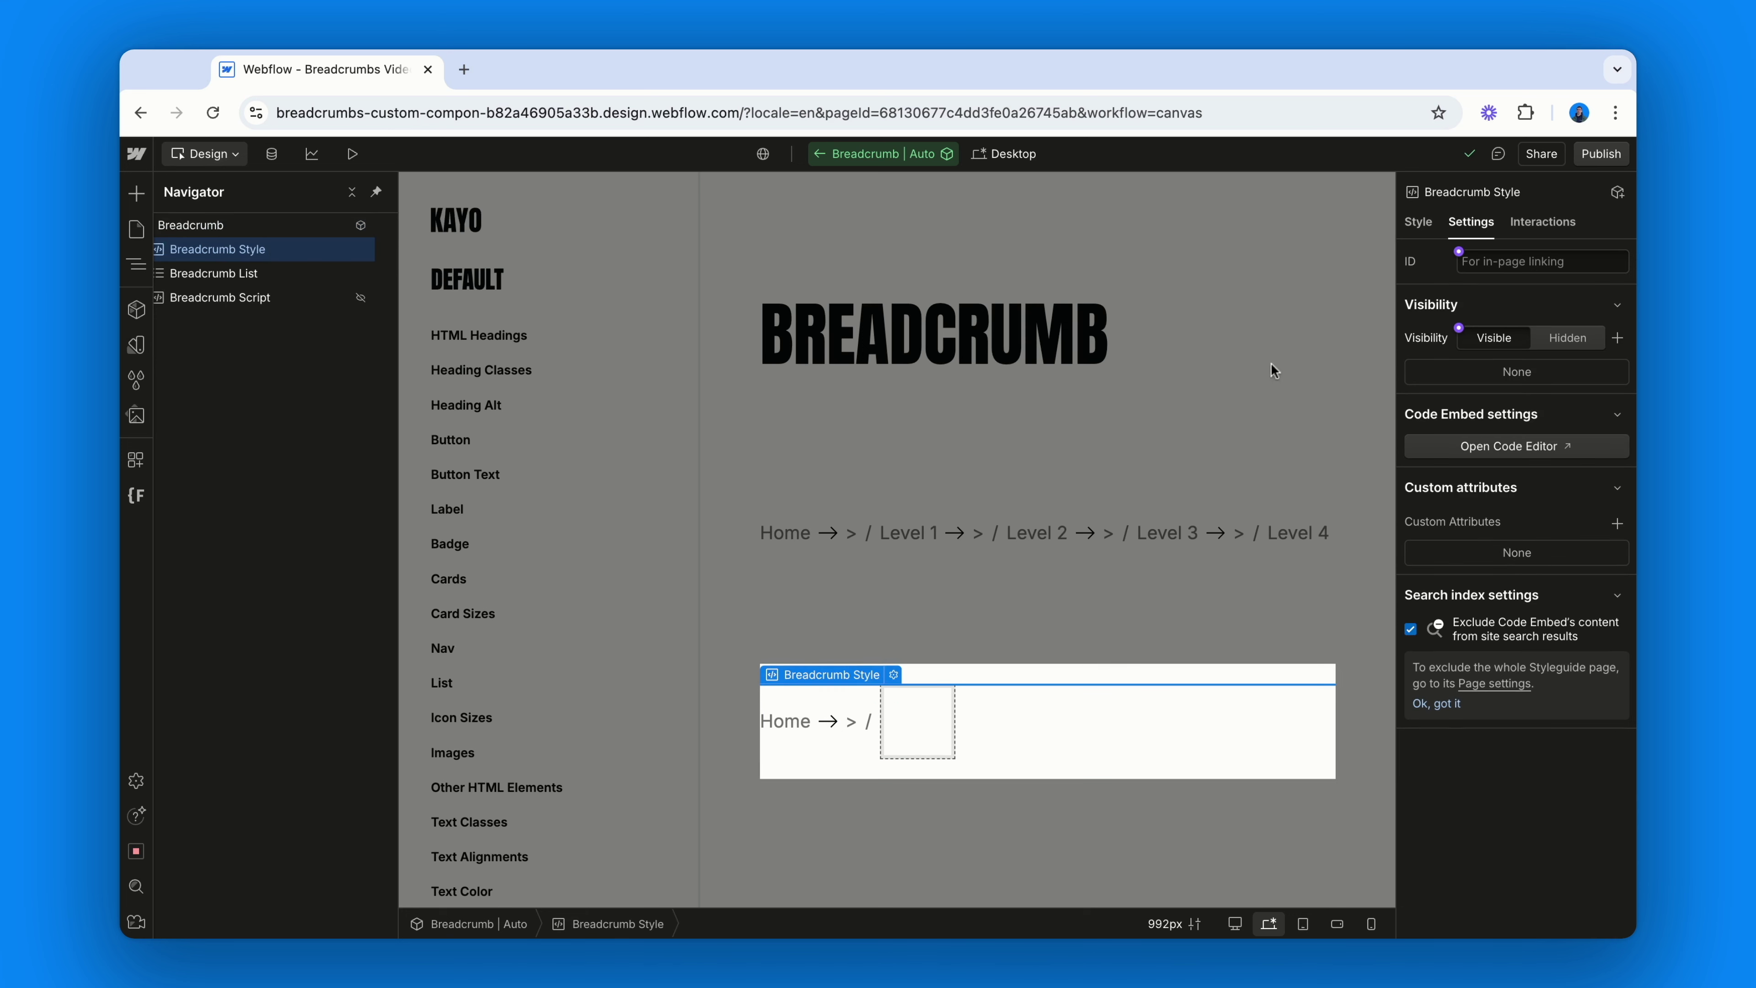
{"action": "left_click", "coordinate": [1459, 328]}
{"action": "left_click", "coordinate": [1484, 369]}
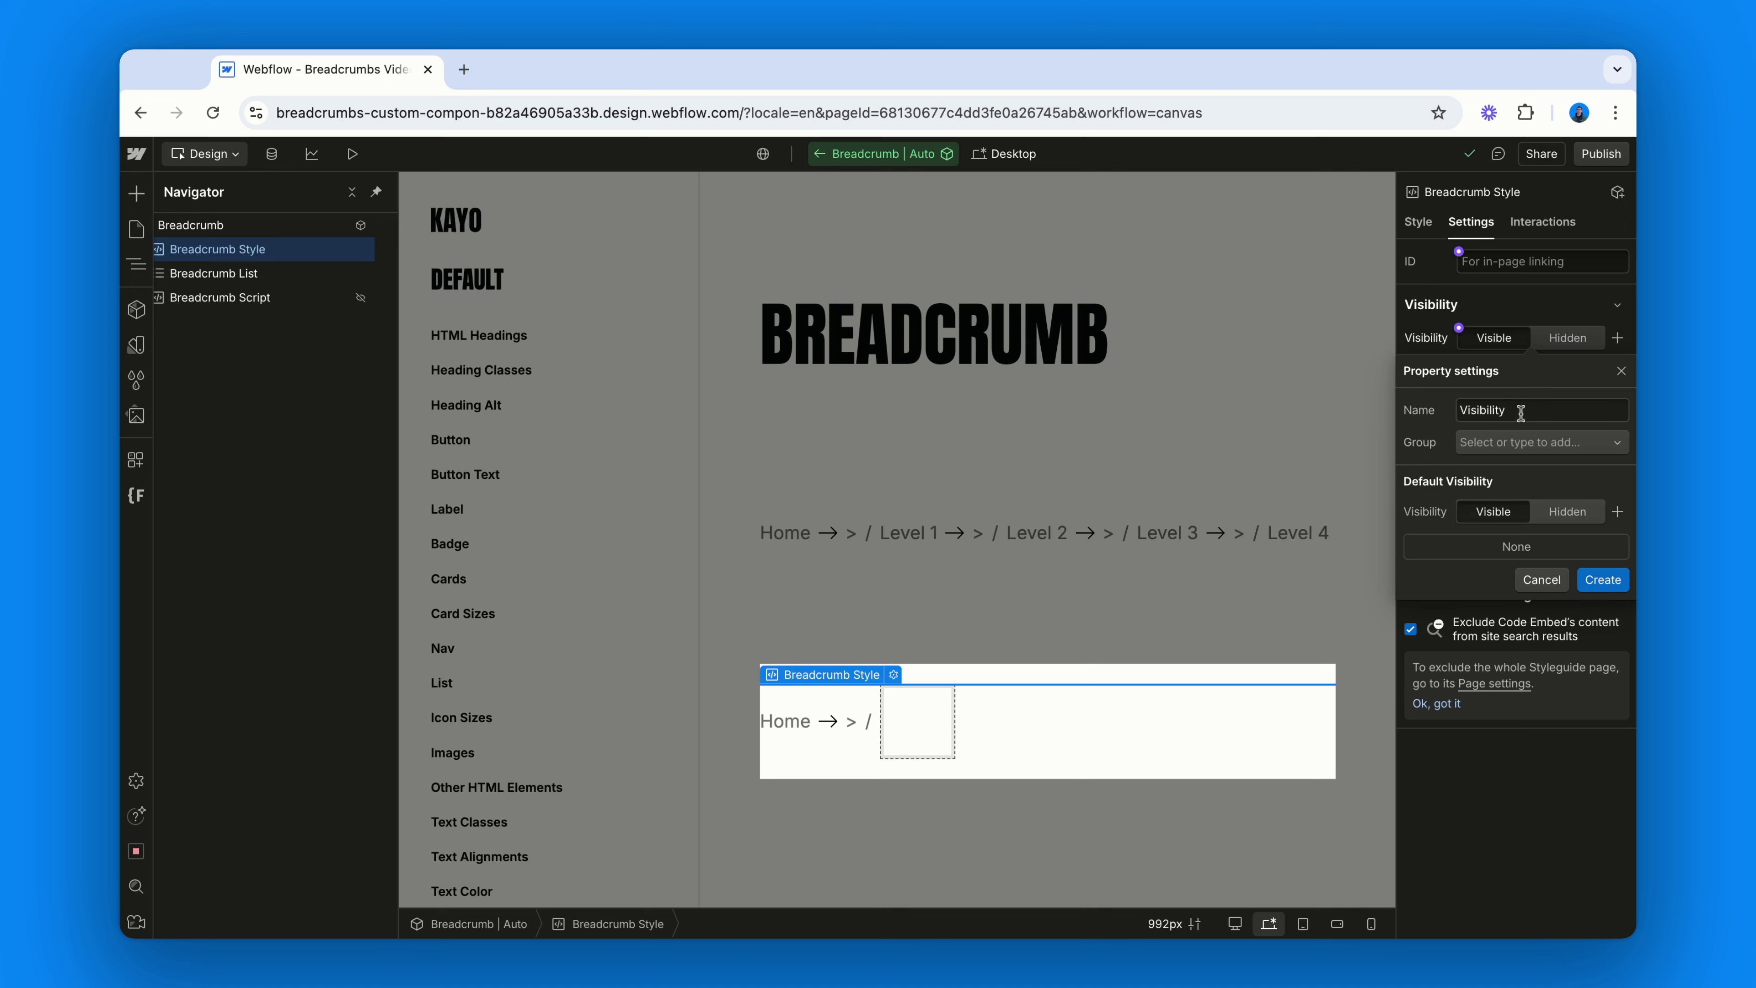
{"action": "left_click", "coordinate": [1521, 442]}
{"action": "type", "text": "C"}
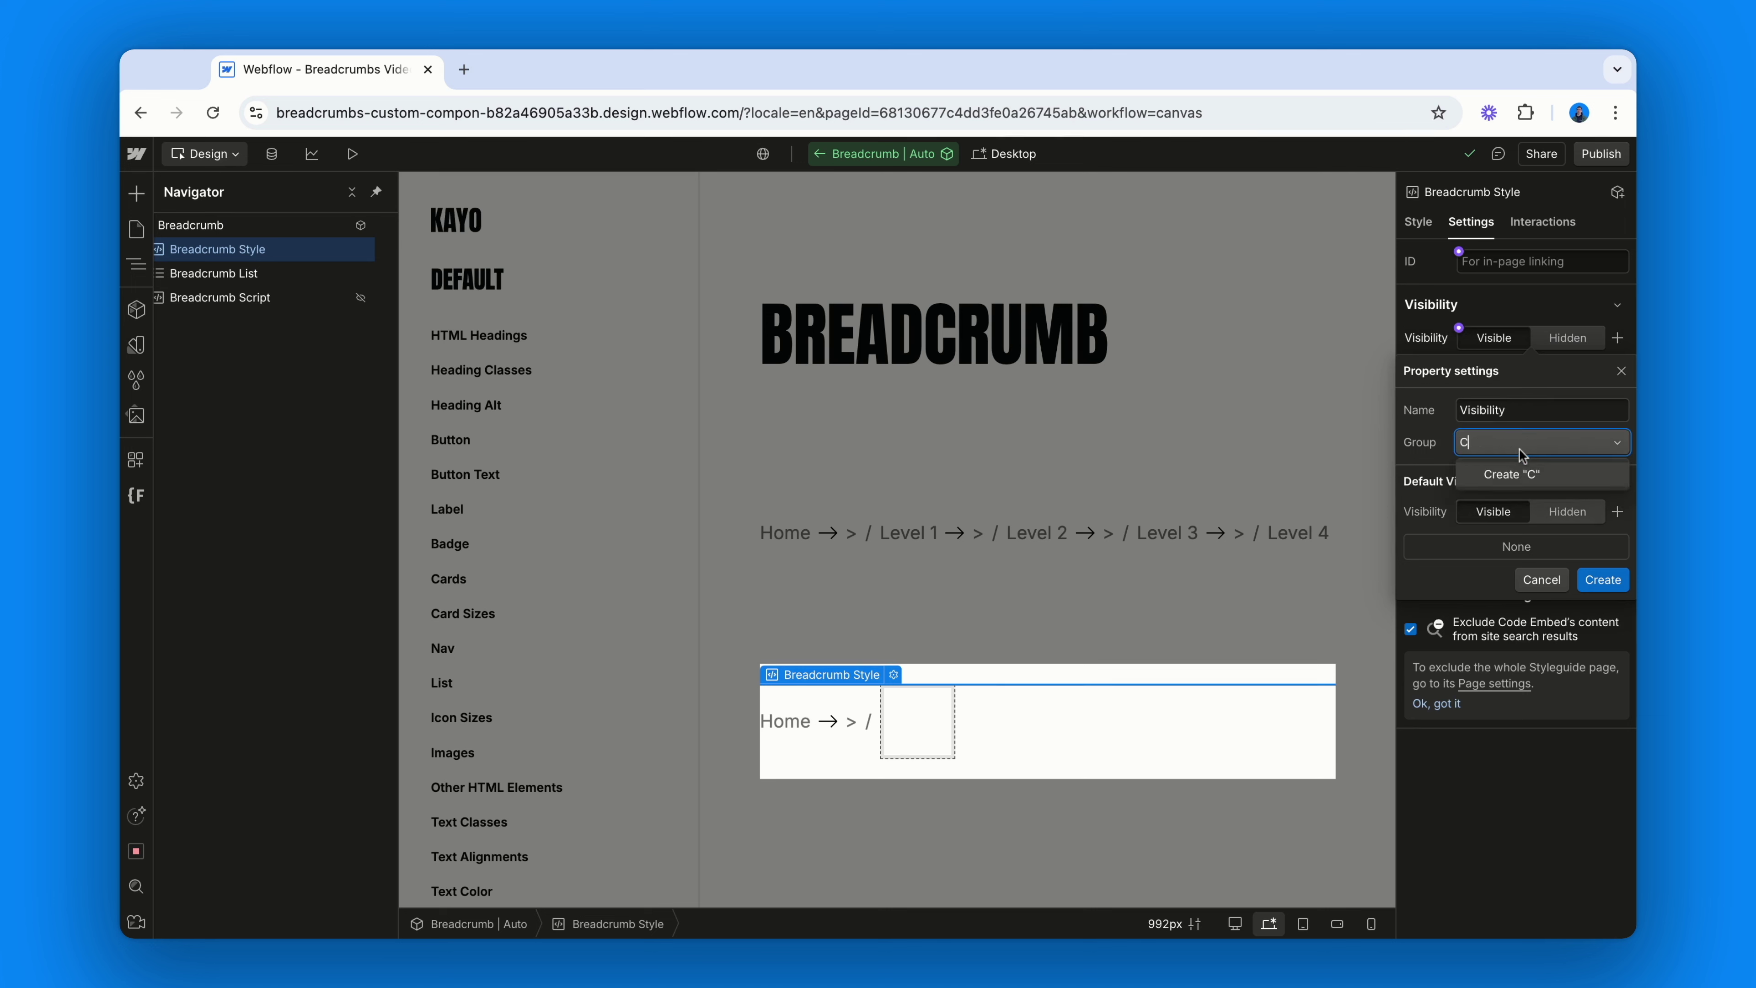
{"action": "type", "text": "SS Separator"}
{"action": "key", "text": "Return"}
{"action": "left_click", "coordinate": [1602, 580]}
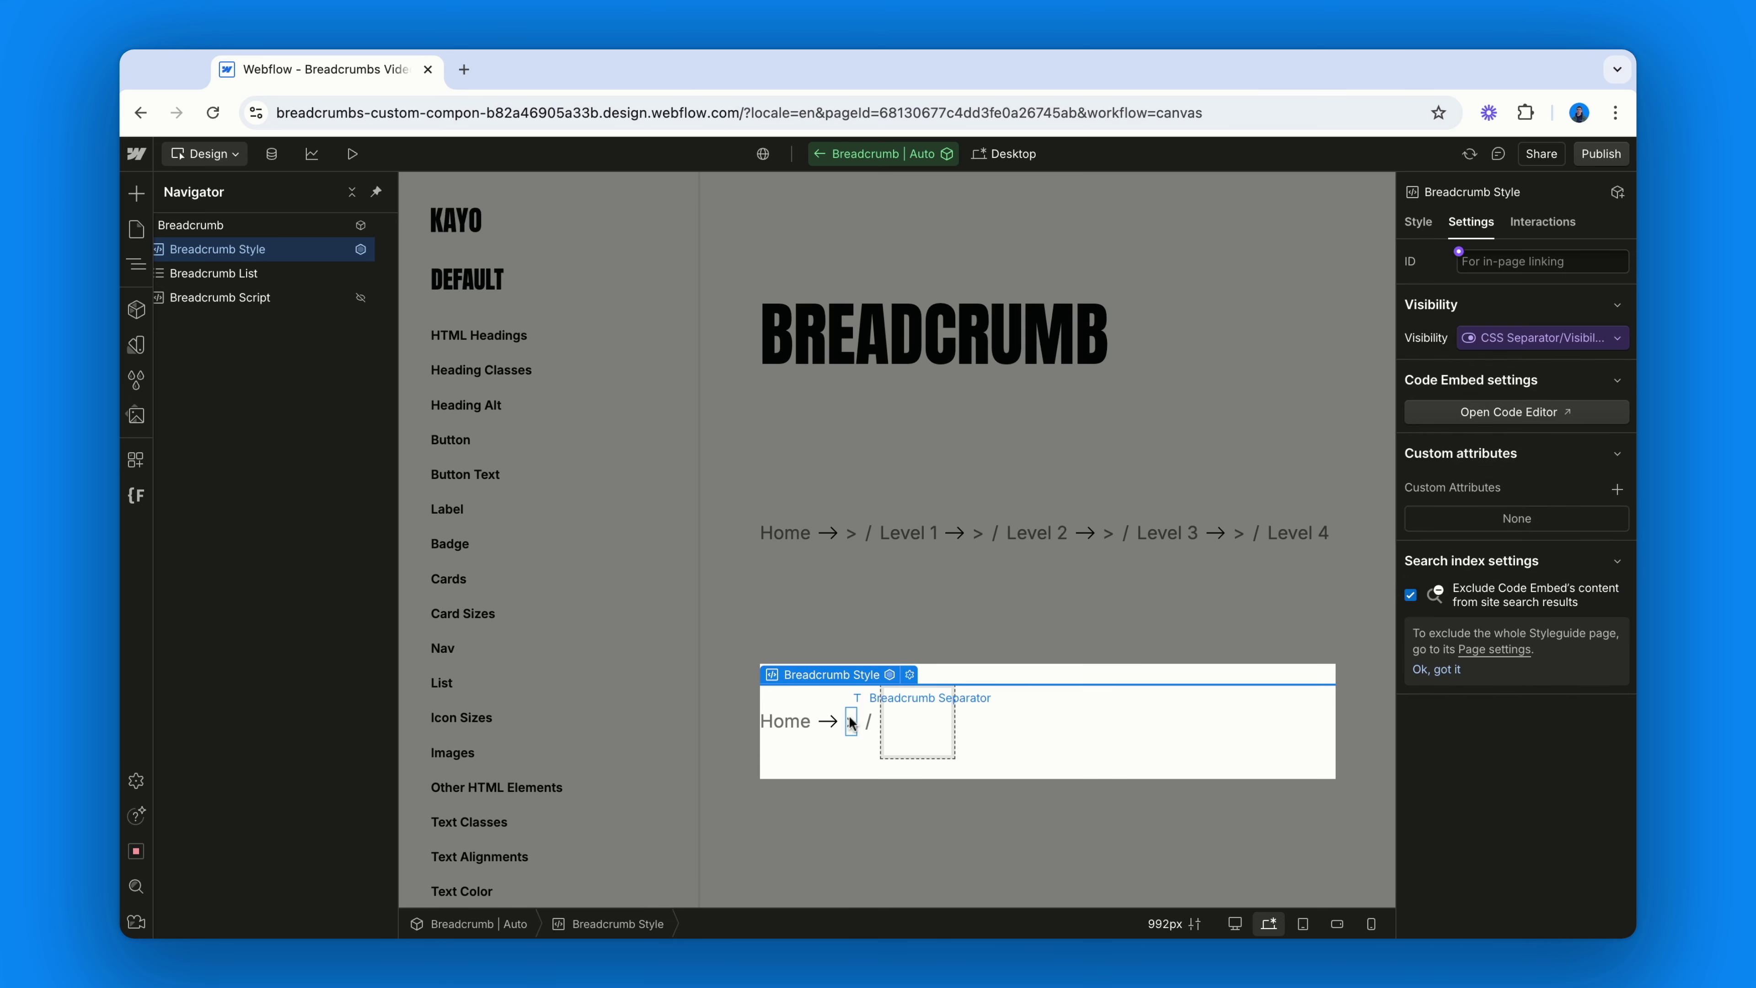
- Create a Text property for the Home breadcrumb link in a new Root group
{"action": "left_click", "coordinate": [788, 723]}
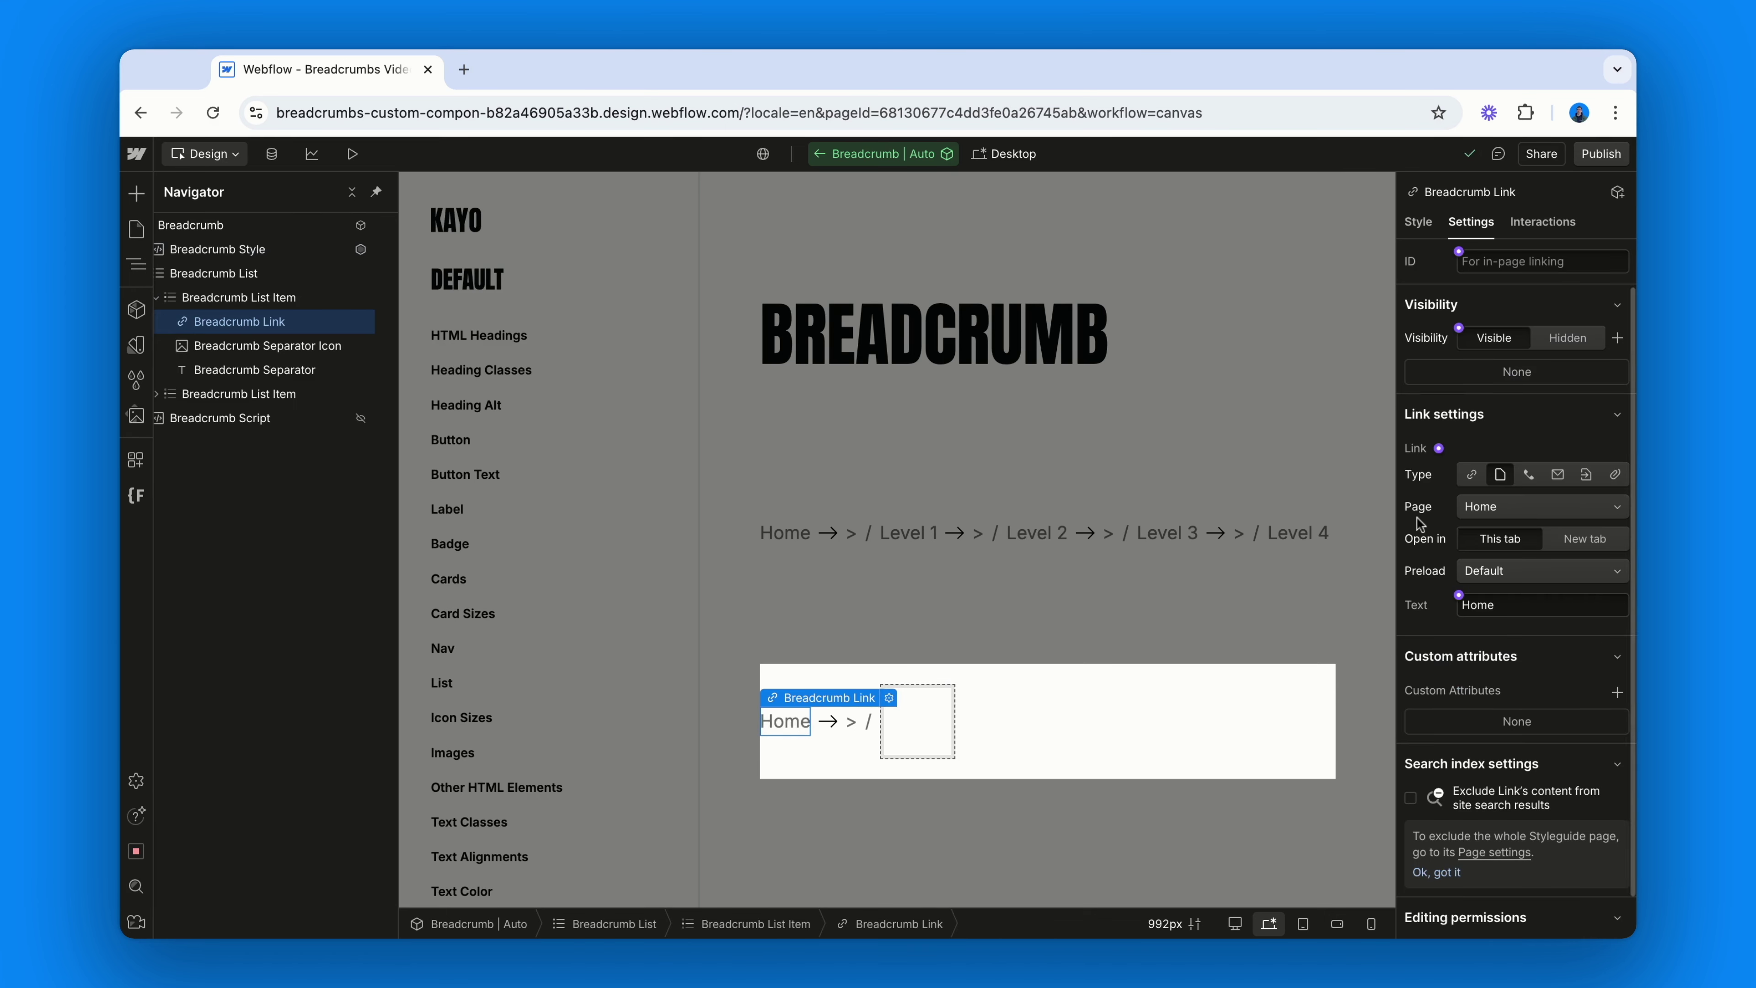
{"action": "left_click", "coordinate": [1459, 595]}
{"action": "left_click", "coordinate": [1486, 631]}
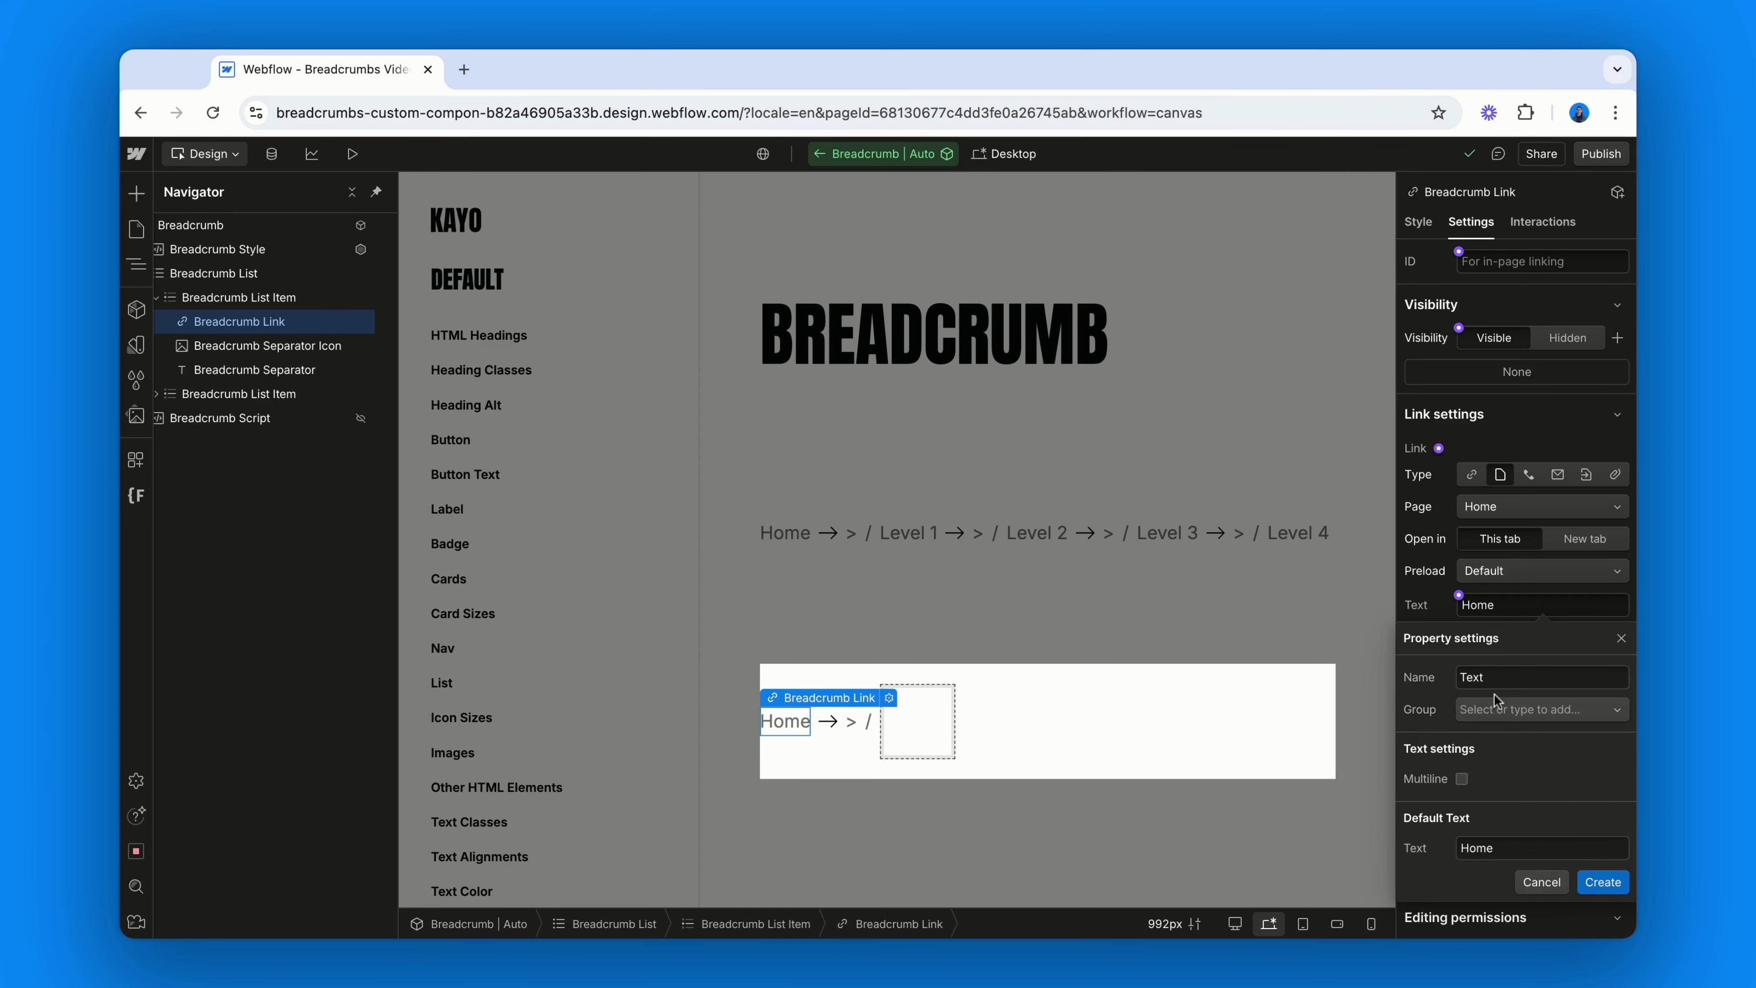
{"action": "left_click", "coordinate": [1501, 713]}
{"action": "type", "text": "R"}
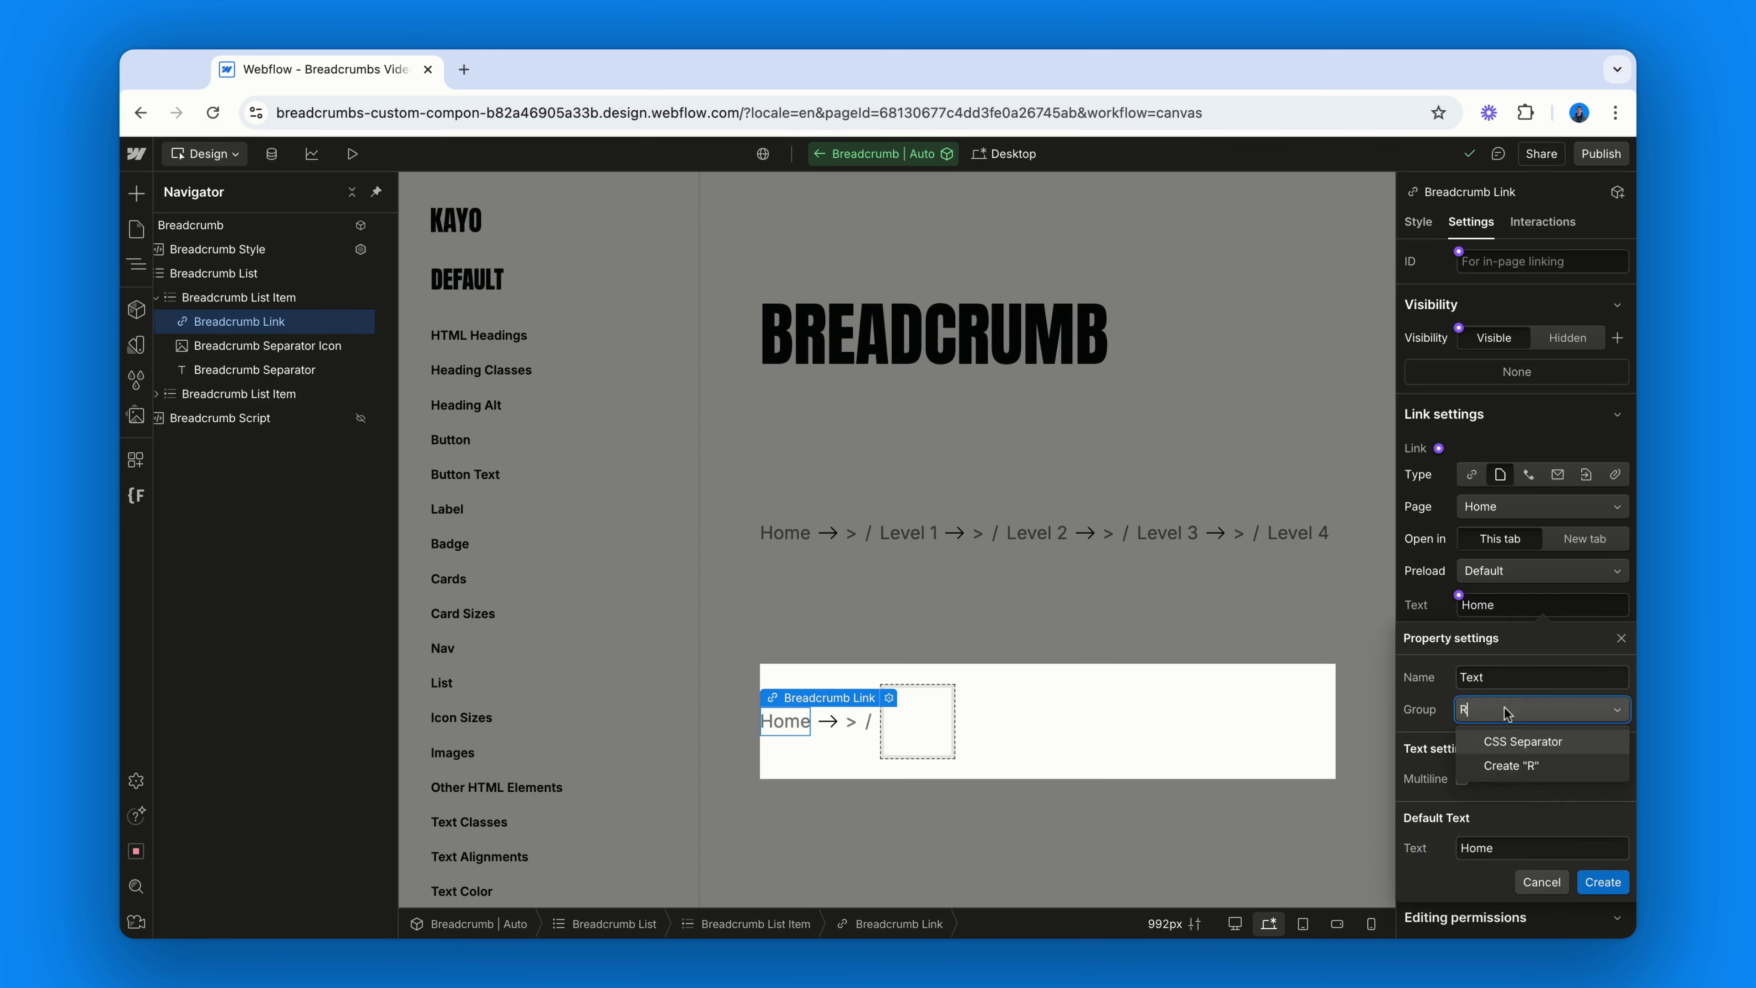
{"action": "type", "text": "oot"}
{"action": "left_click", "coordinate": [1526, 739]}
{"action": "left_click", "coordinate": [1601, 880]}
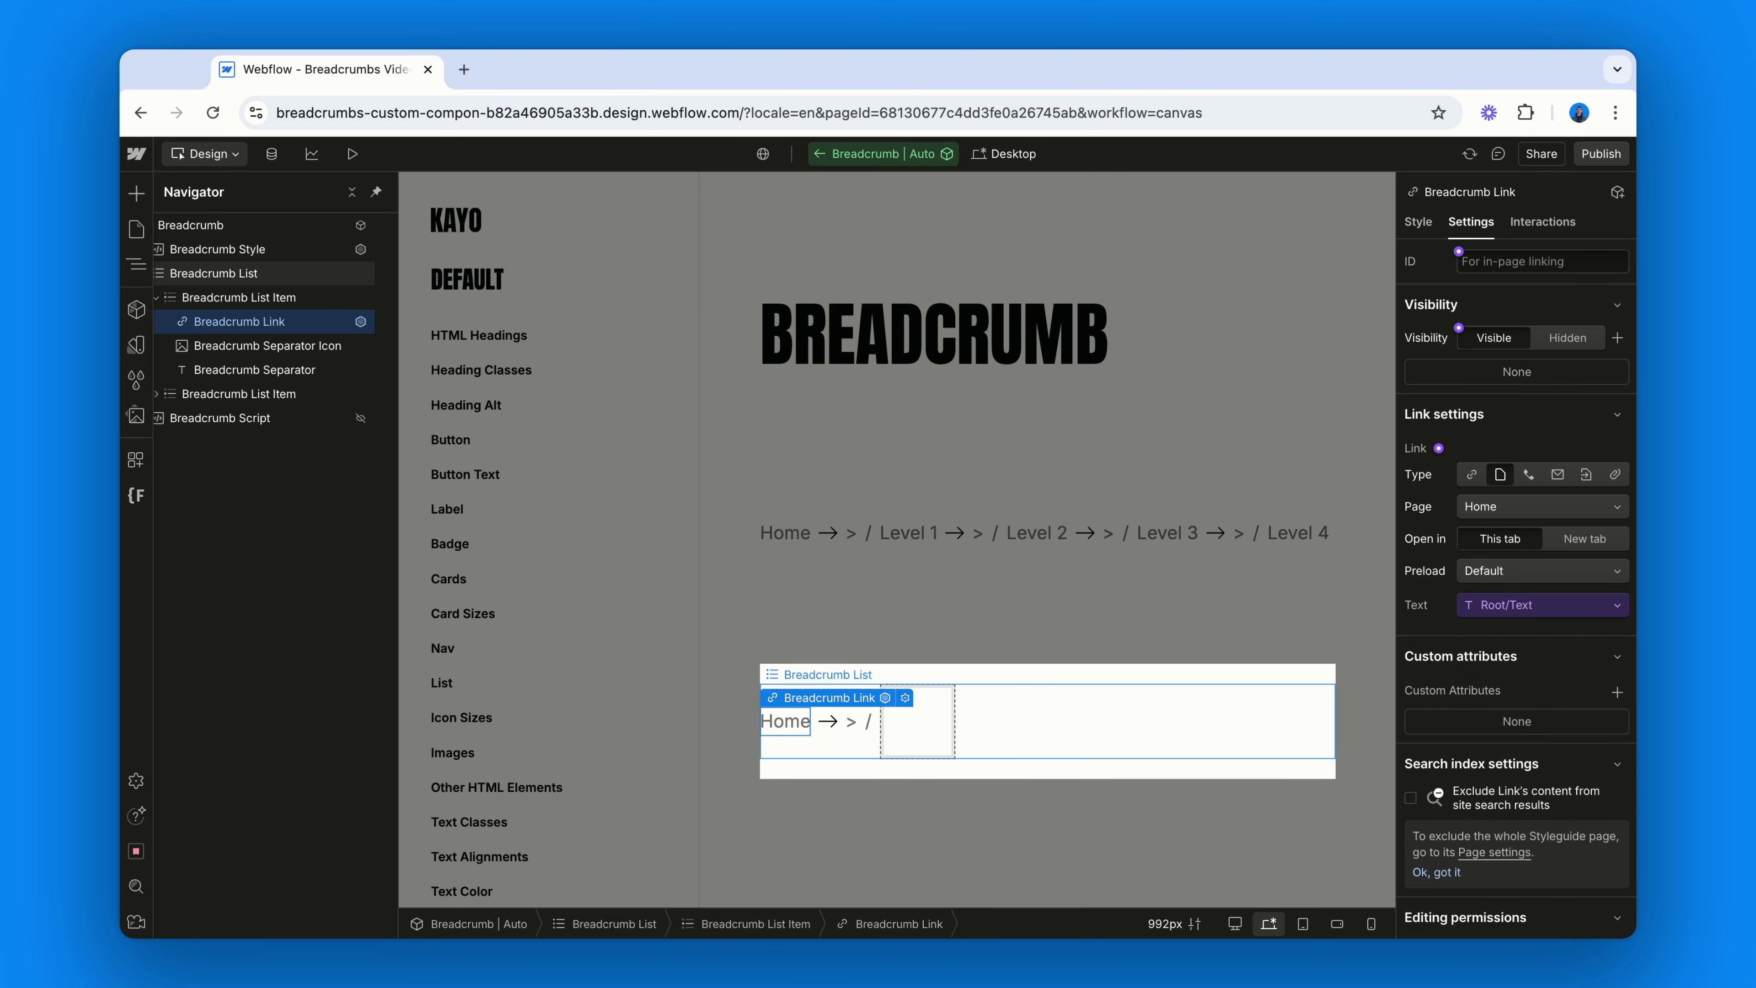
- Create a Visibility property for the Breadcrumb Separator text block in a new Text Separator group
{"action": "left_click", "coordinate": [297, 372]}
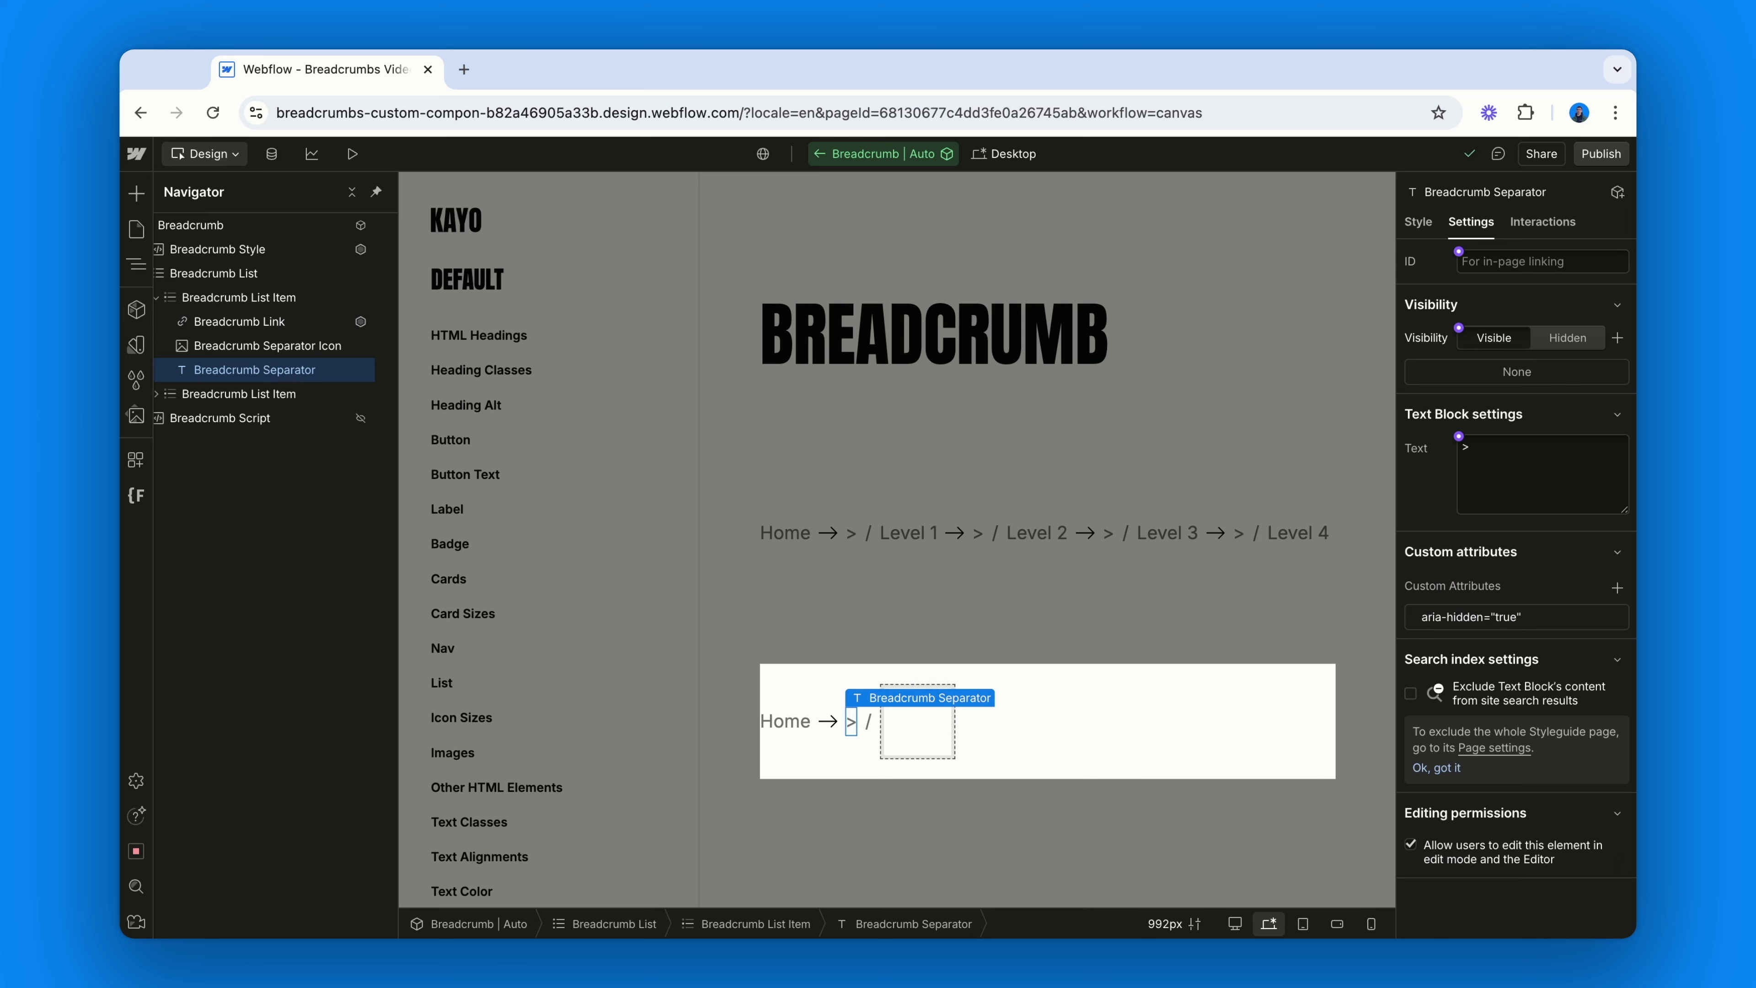
{"action": "left_click", "coordinate": [1459, 328]}
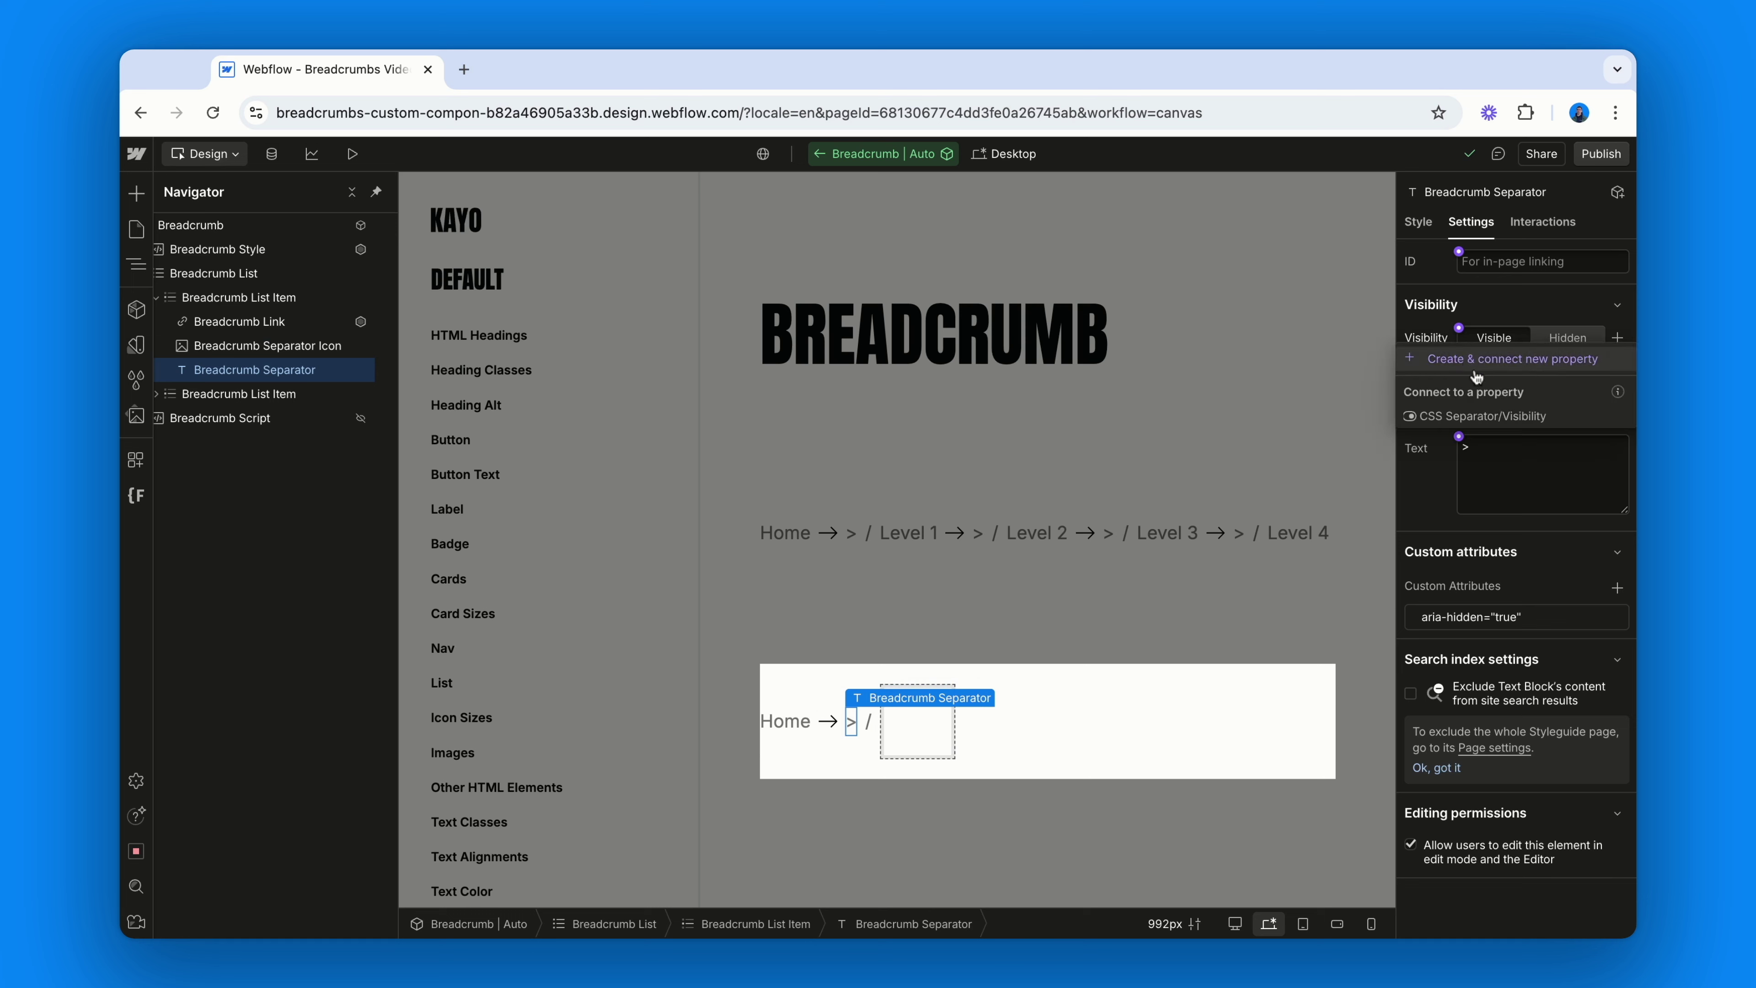
{"action": "left_click", "coordinate": [1475, 367]}
{"action": "left_click", "coordinate": [1498, 442]}
{"action": "type", "text": "T"}
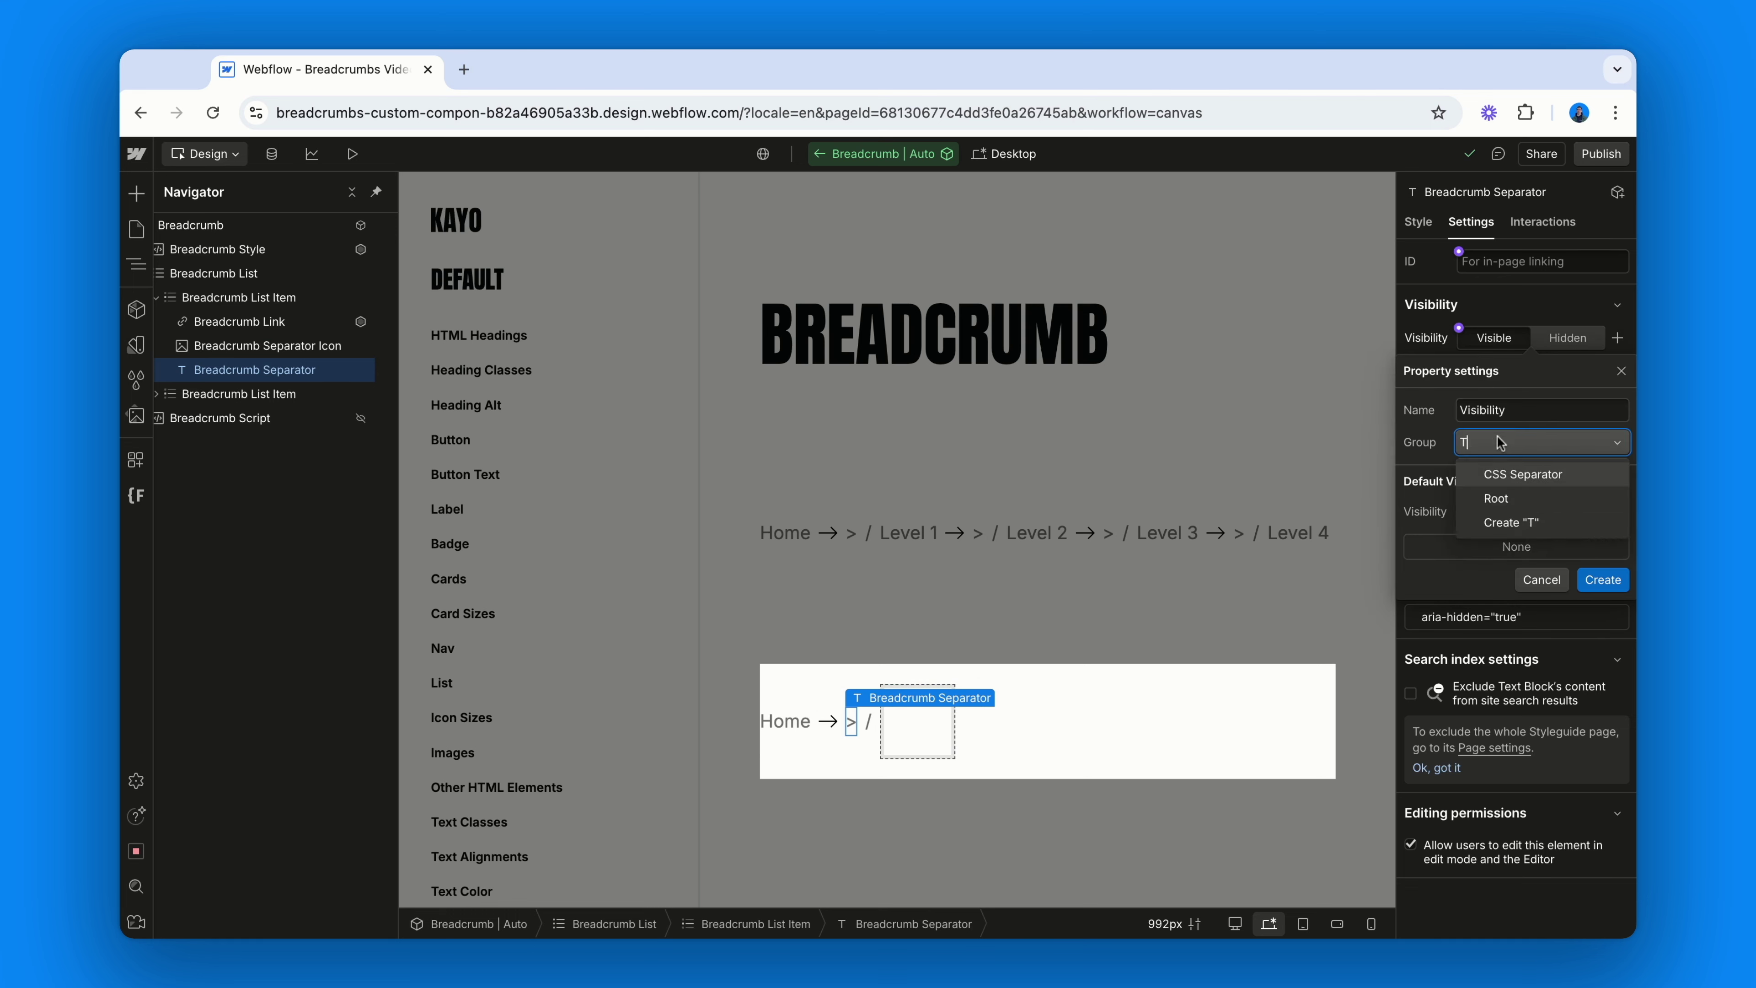
{"action": "type", "text": "ext Sep"}
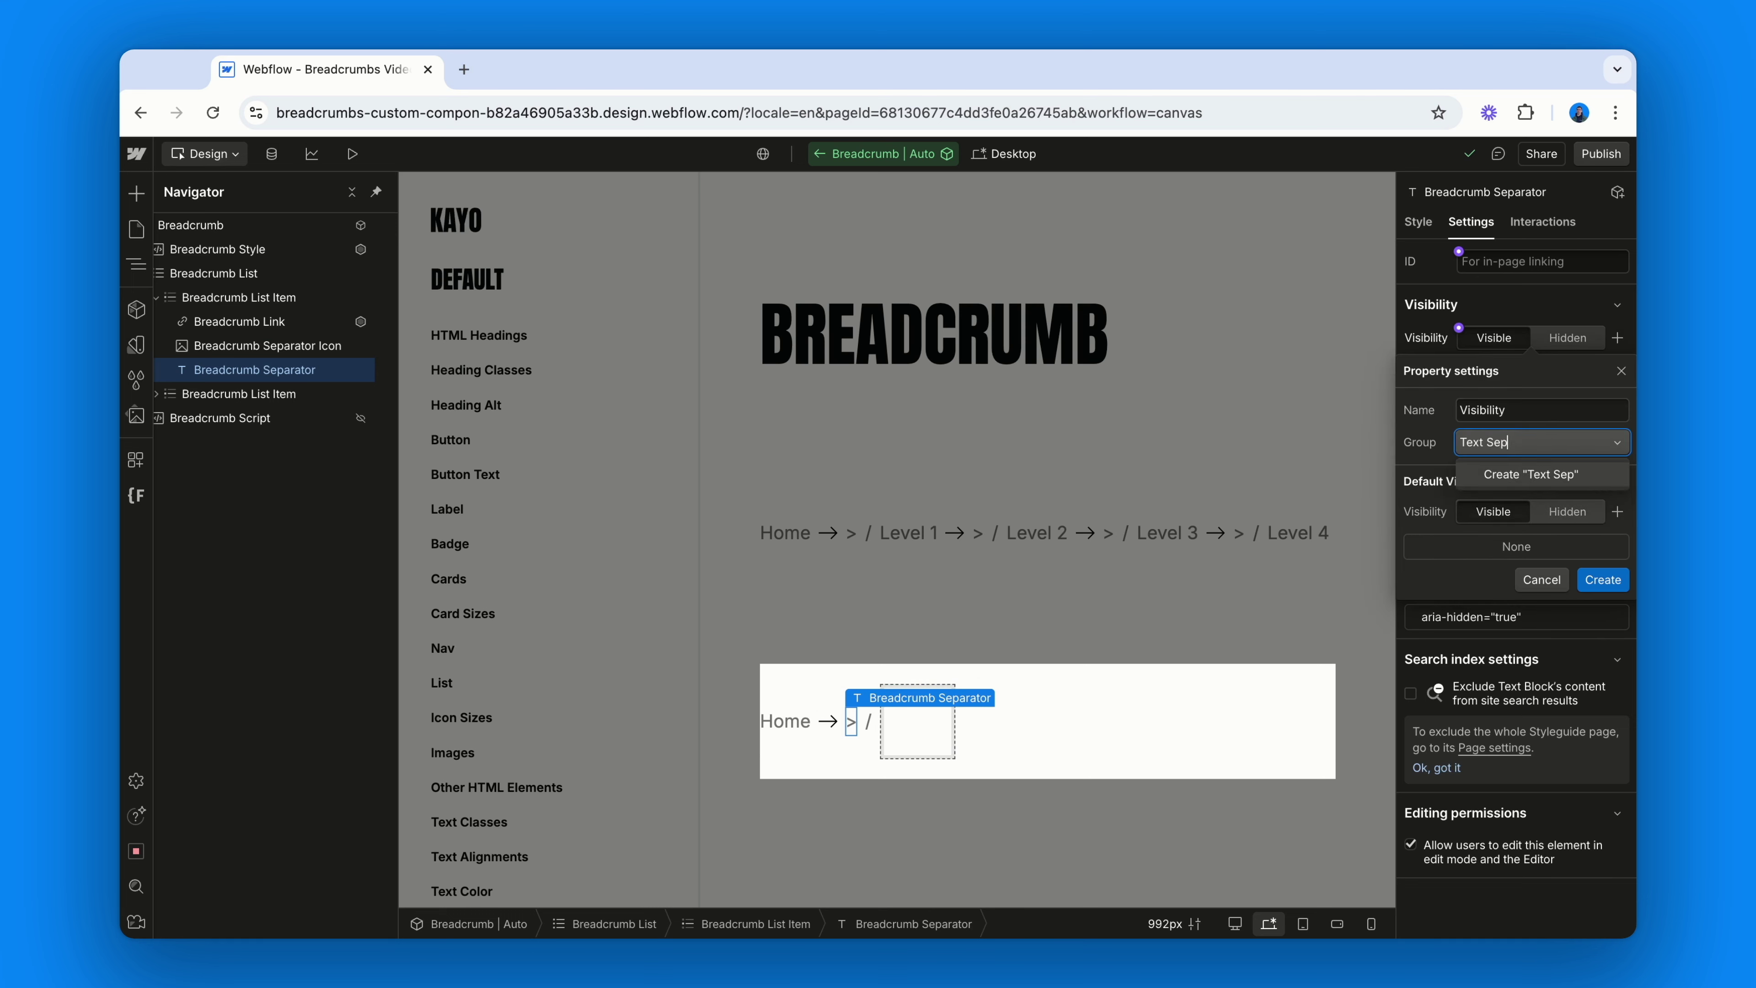
{"action": "type", "text": "or"}
{"action": "key", "text": "Return"}
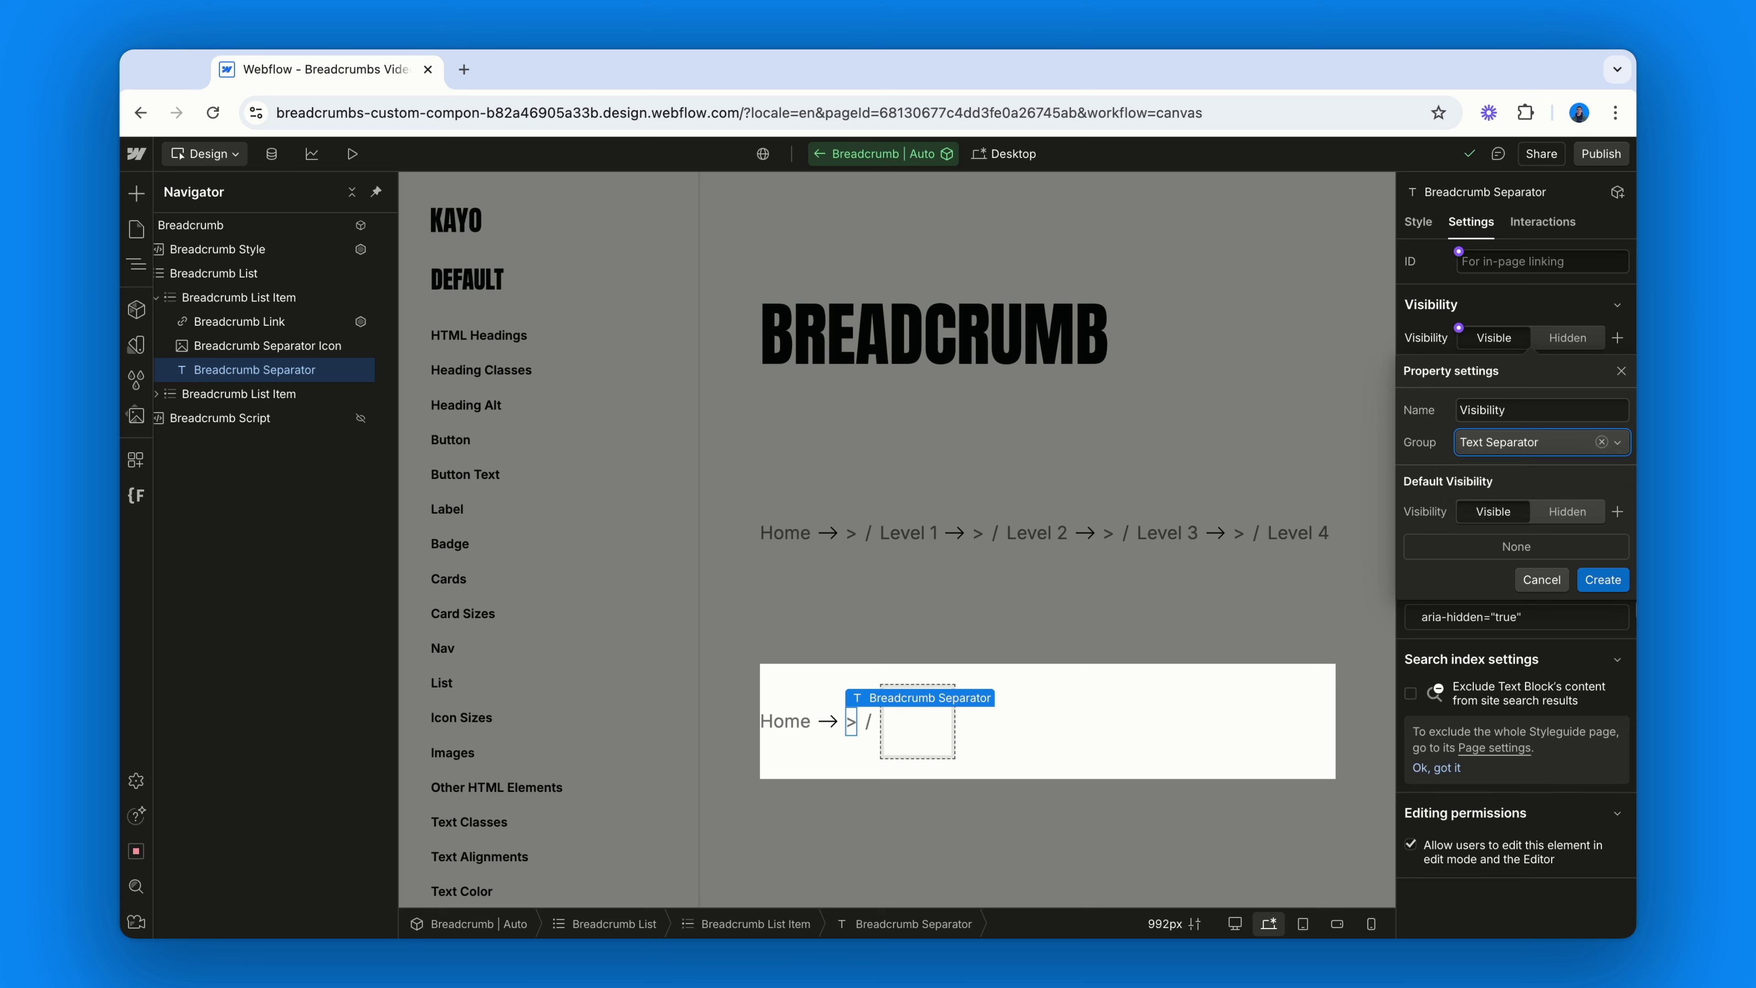
{"action": "left_click", "coordinate": [1603, 580]}
- Create a Text property for the Breadcrumb Separator's content in the existing Text Separator group
{"action": "left_click", "coordinate": [1459, 402]}
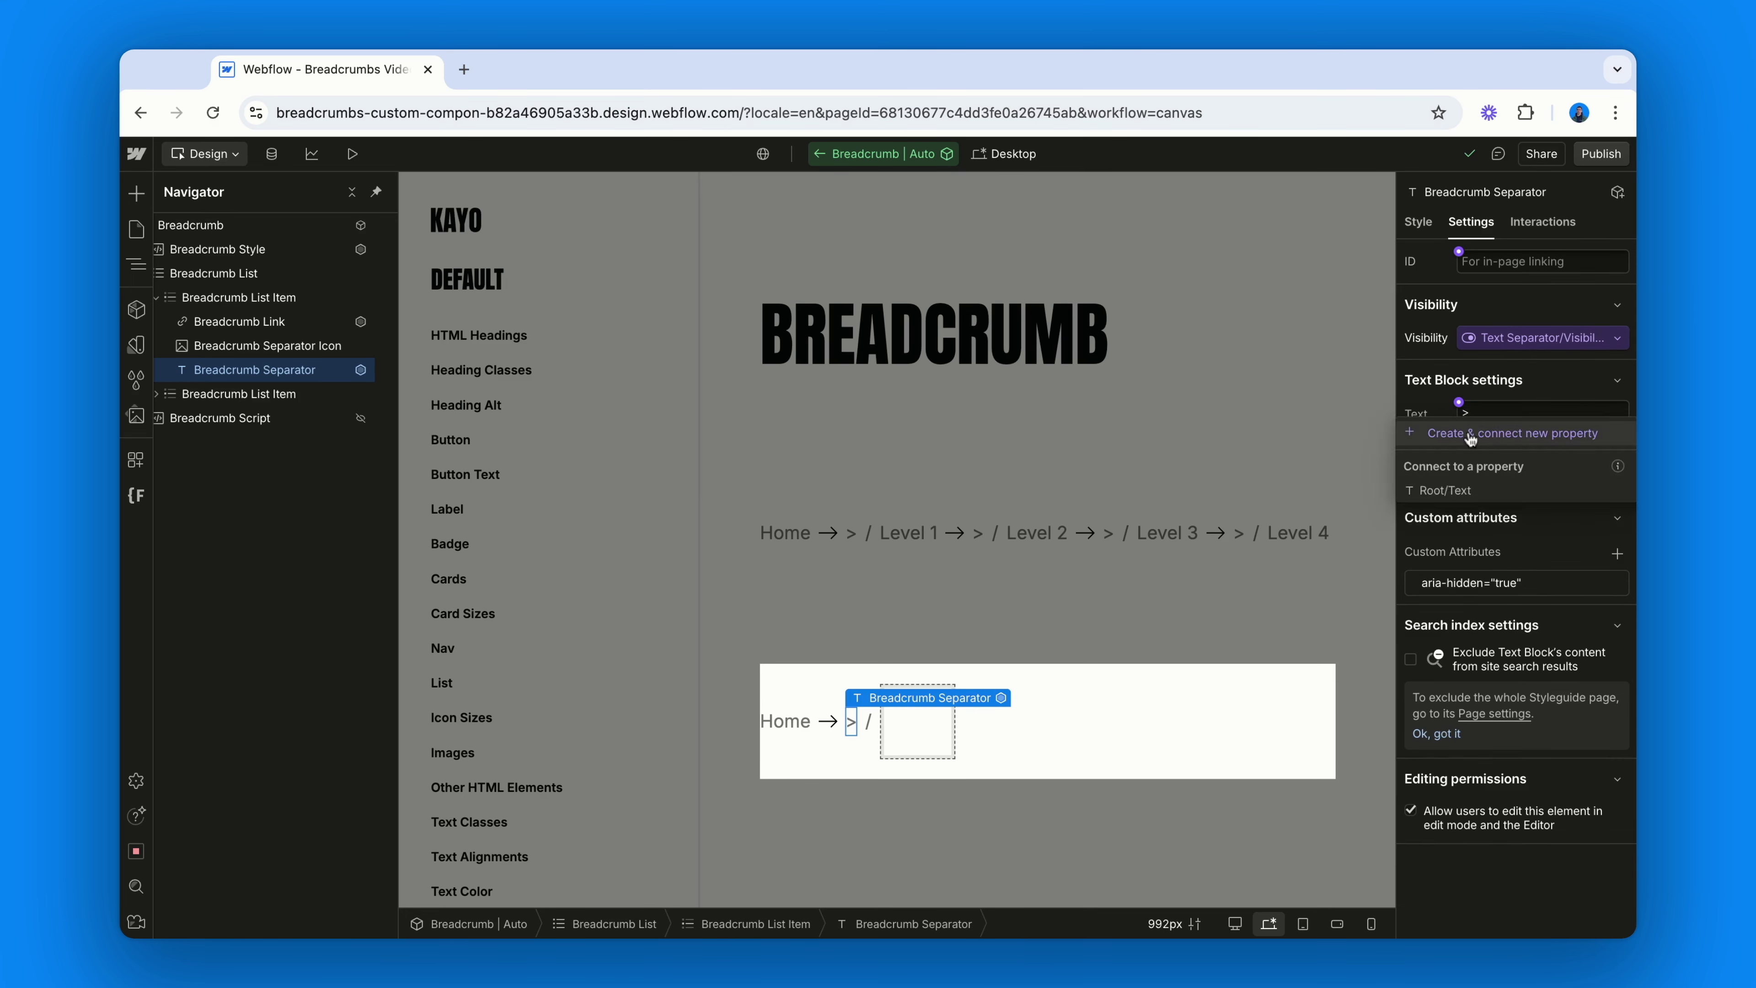
{"action": "left_click", "coordinate": [1471, 443]}
{"action": "left_click", "coordinate": [1486, 573]}
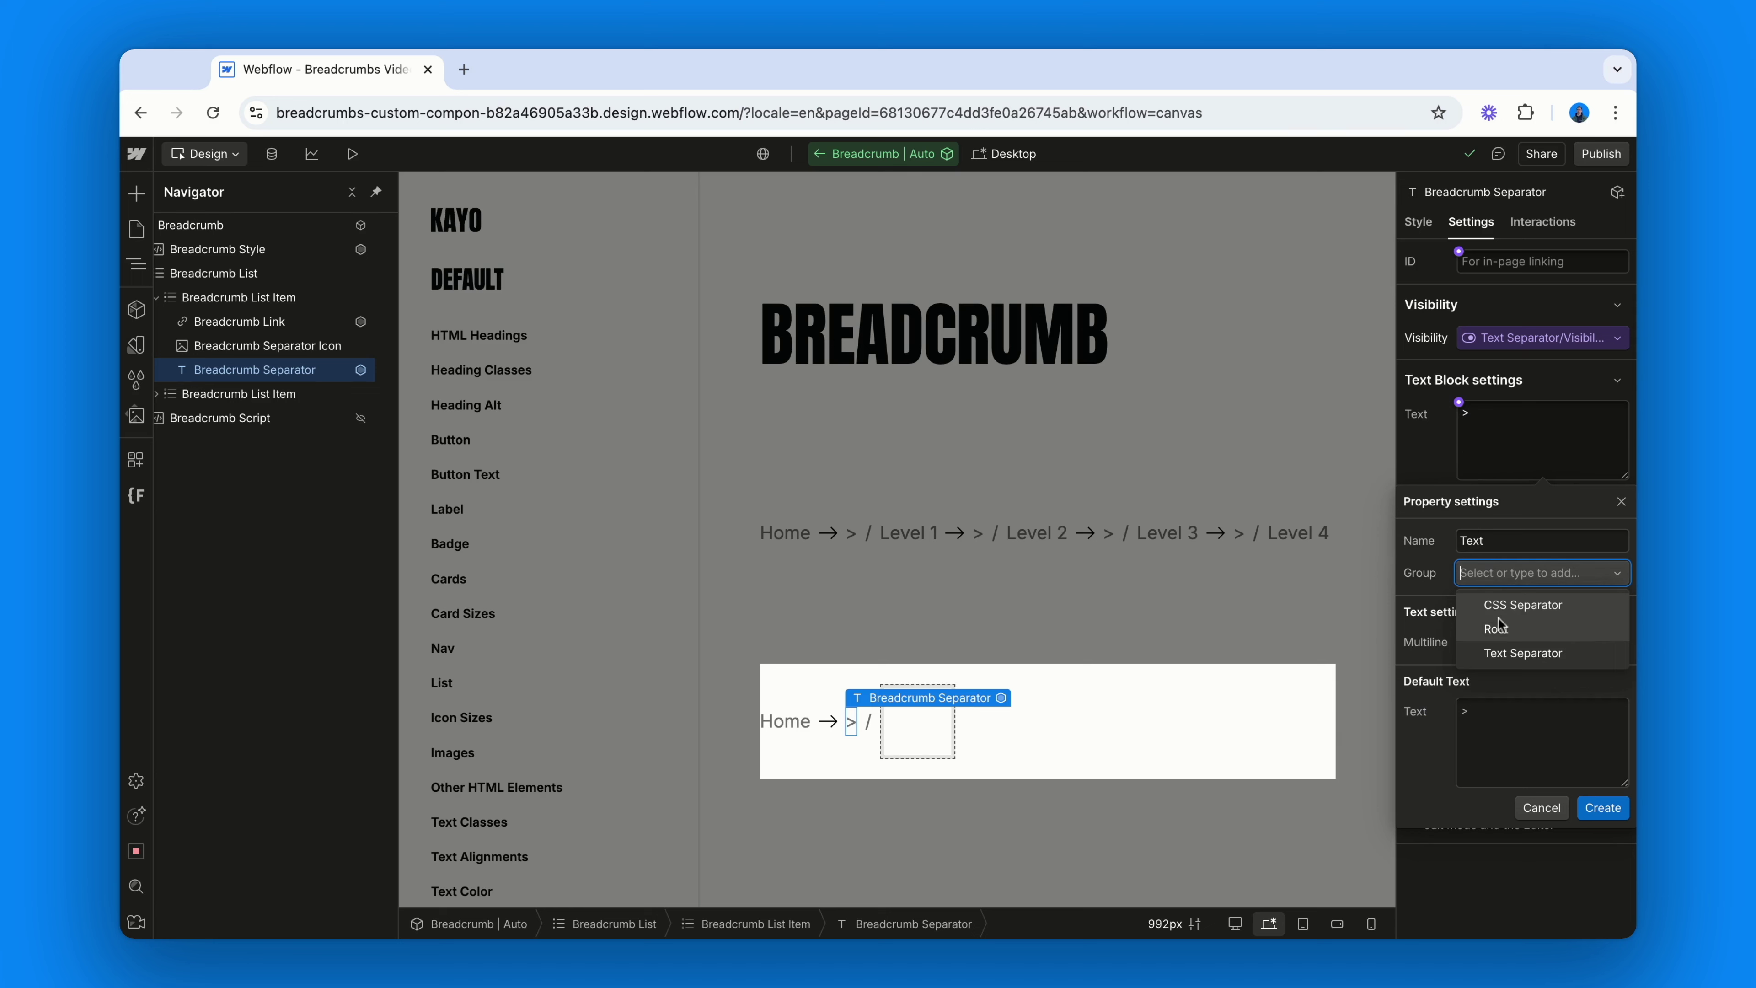
{"action": "left_click", "coordinate": [1510, 653]}
{"action": "left_click", "coordinate": [1602, 807]}
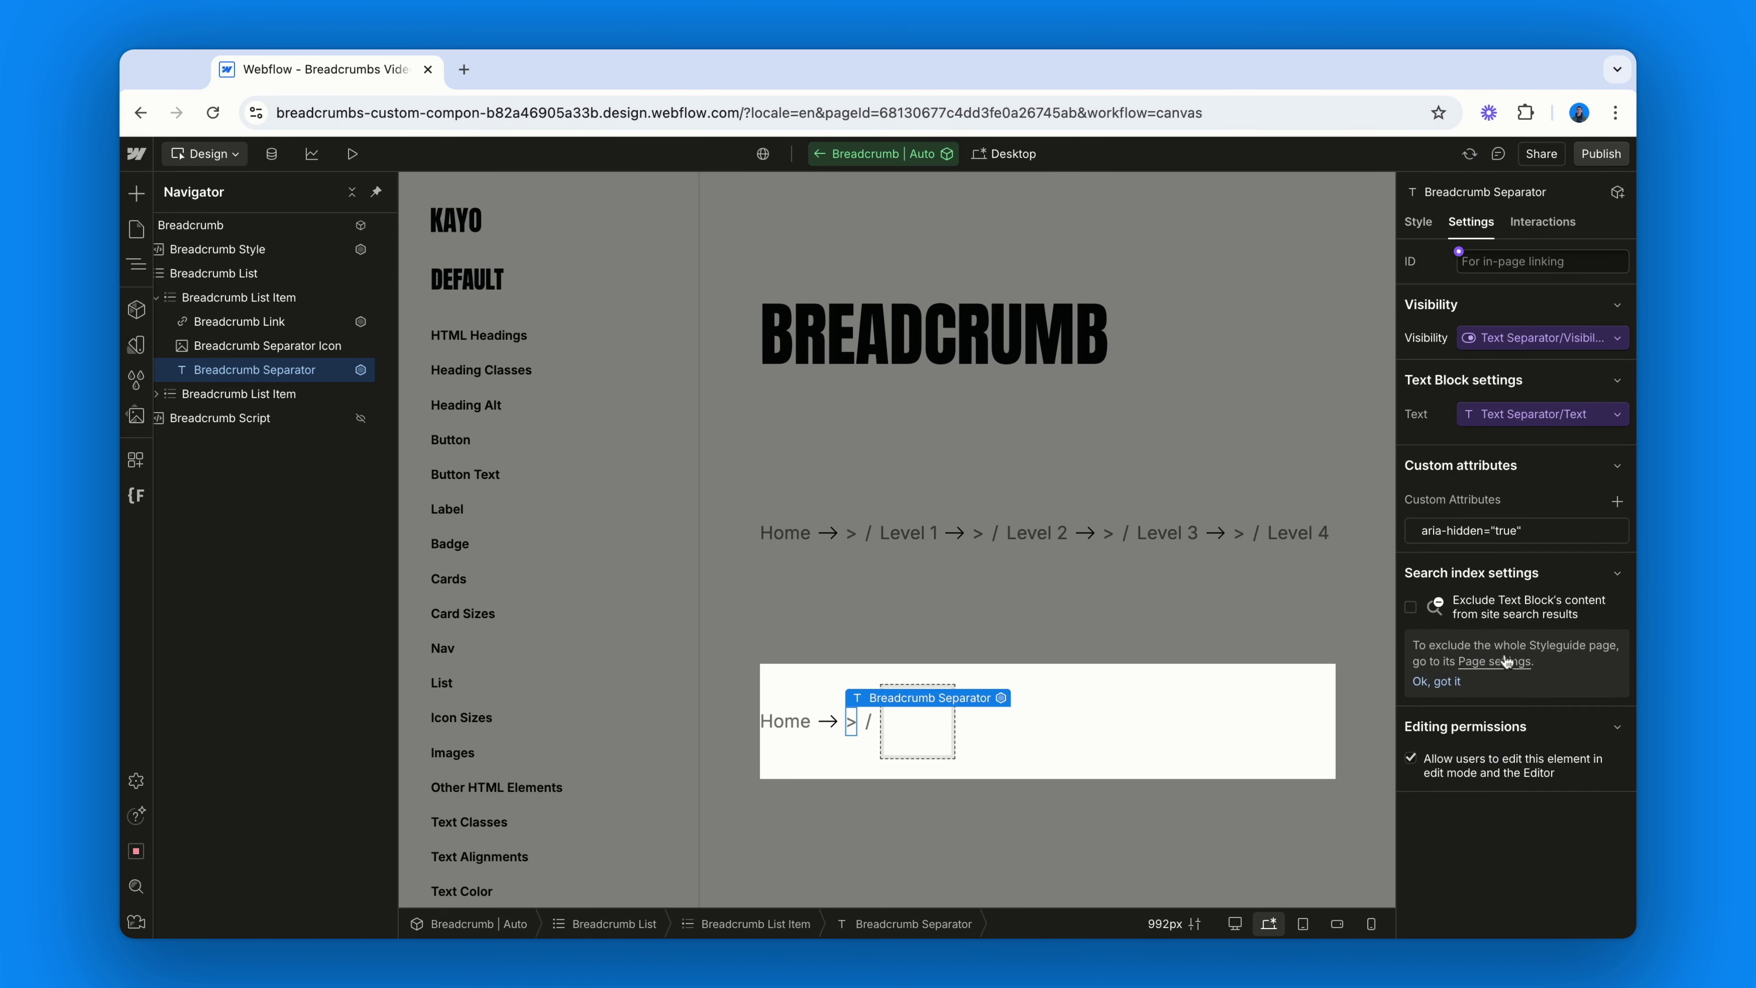
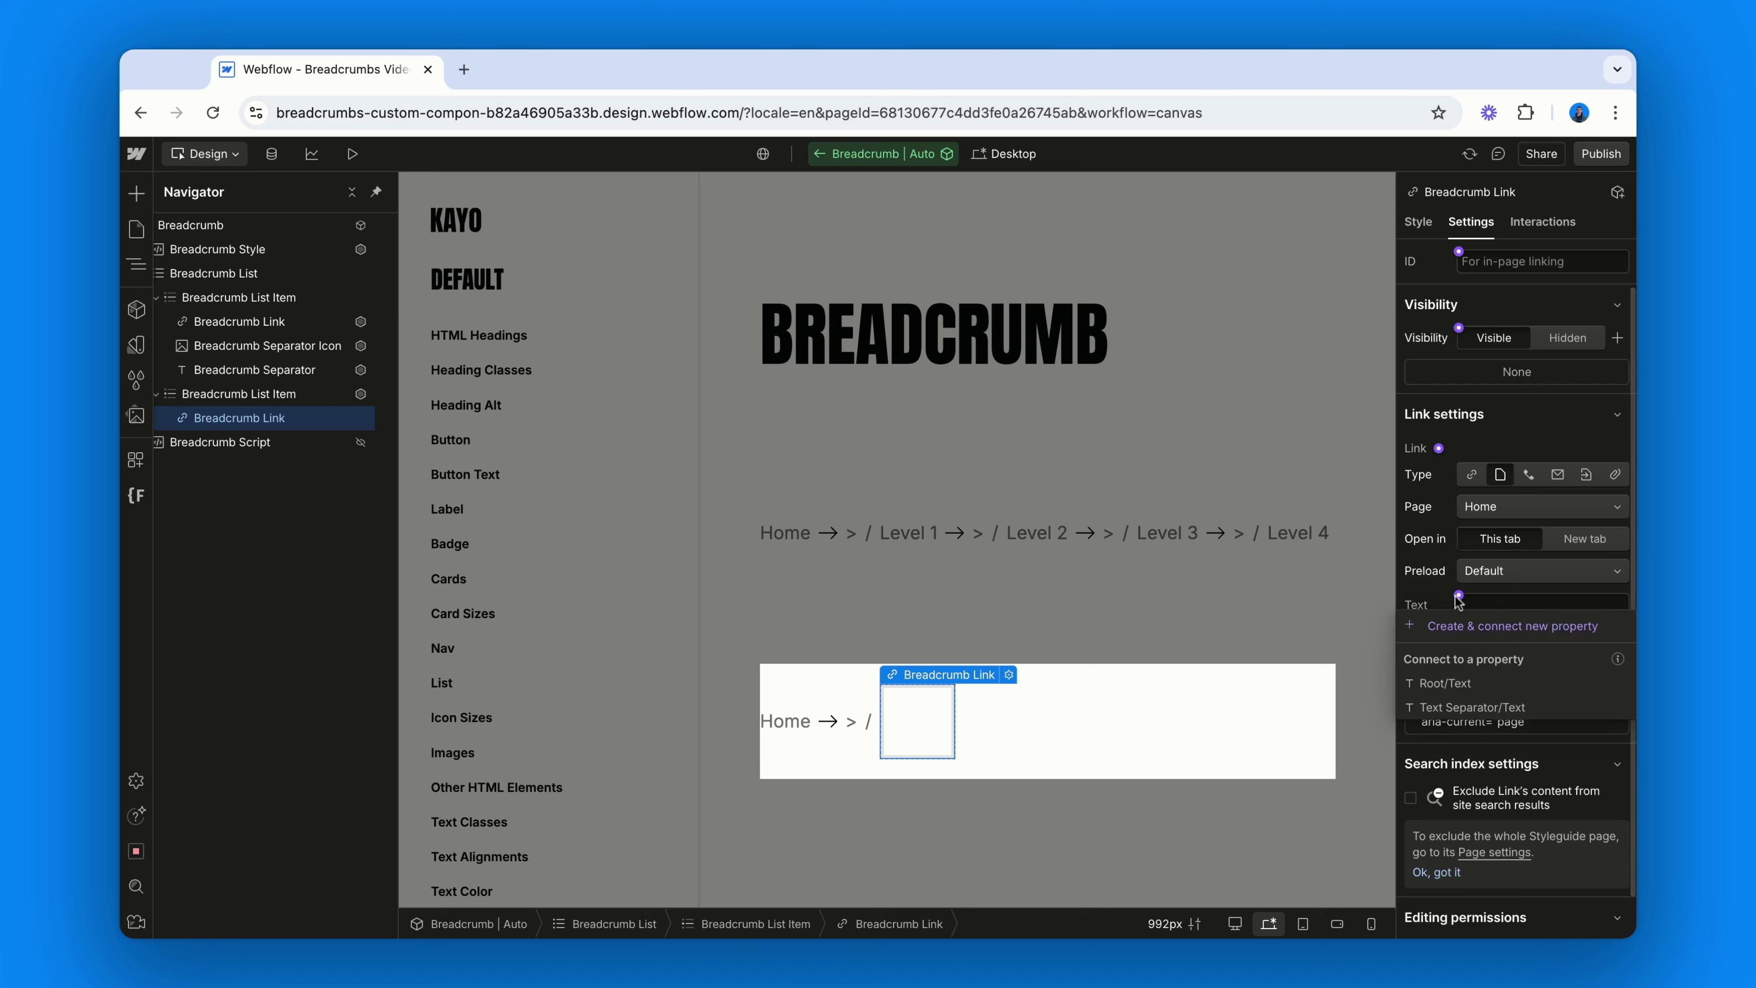
- Create a Text property for the last list item's Breadcrumb Link in the Last Level group and exit the component
{"action": "left_click", "coordinate": [1500, 630]}
{"action": "left_click", "coordinate": [1500, 711]}
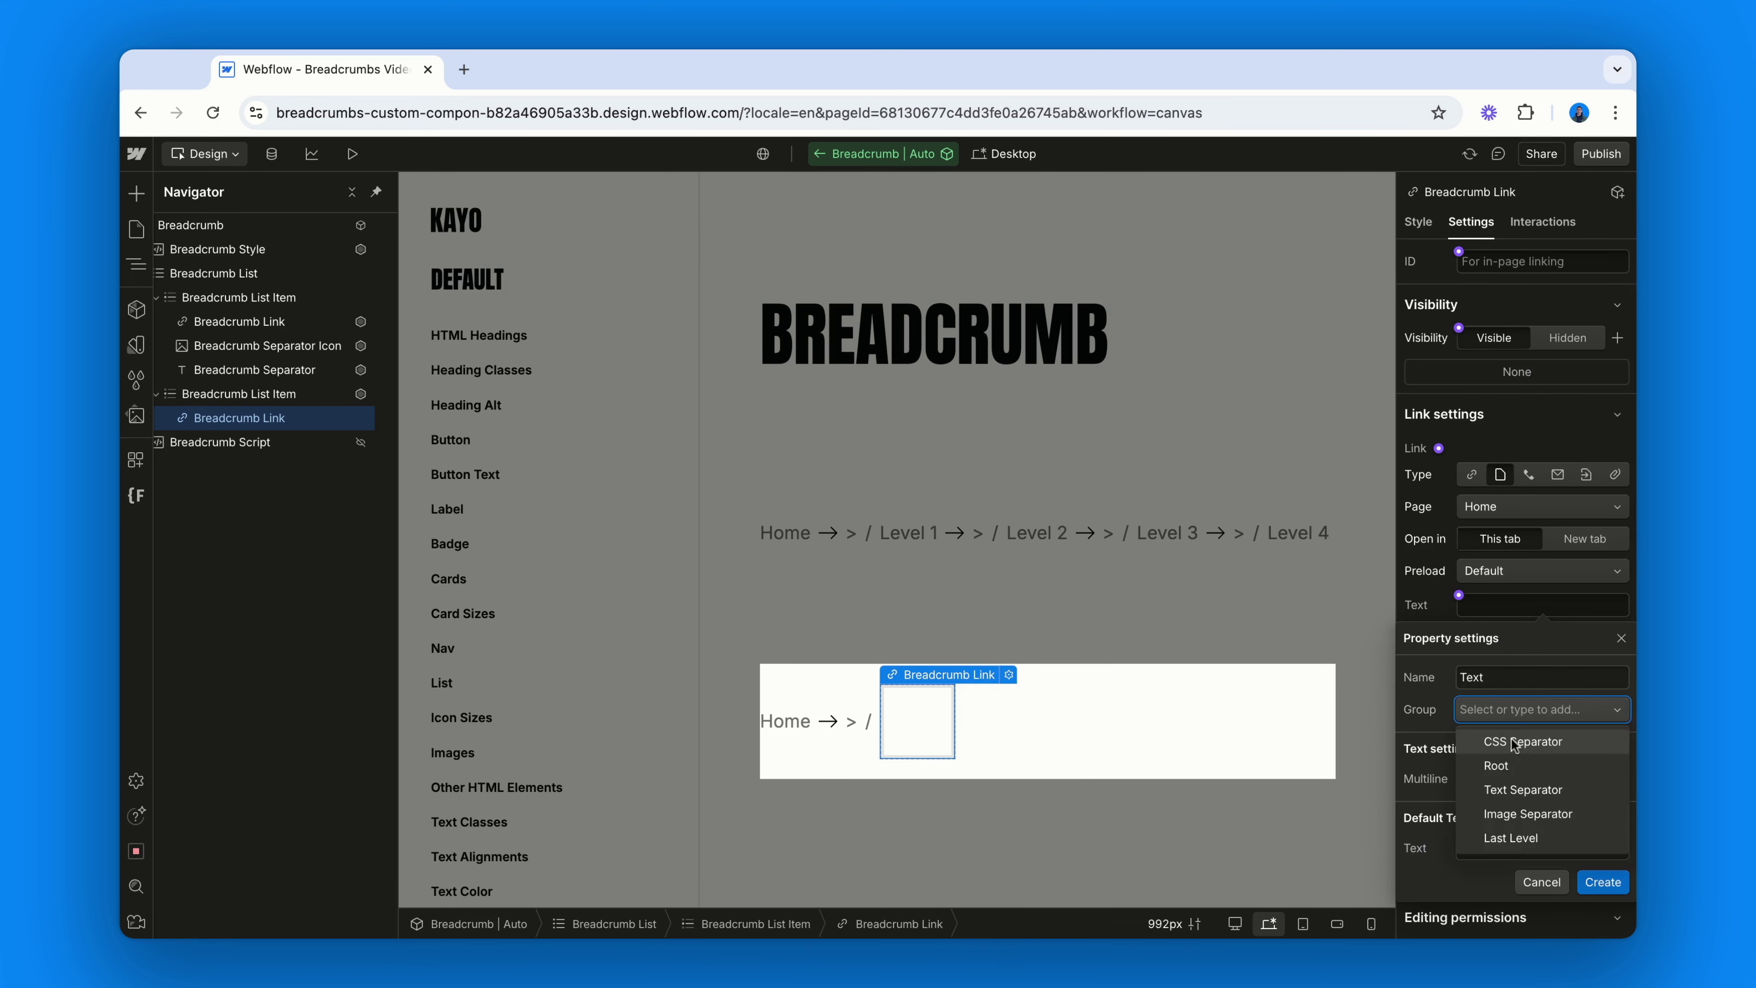
{"action": "left_click", "coordinate": [1519, 837]}
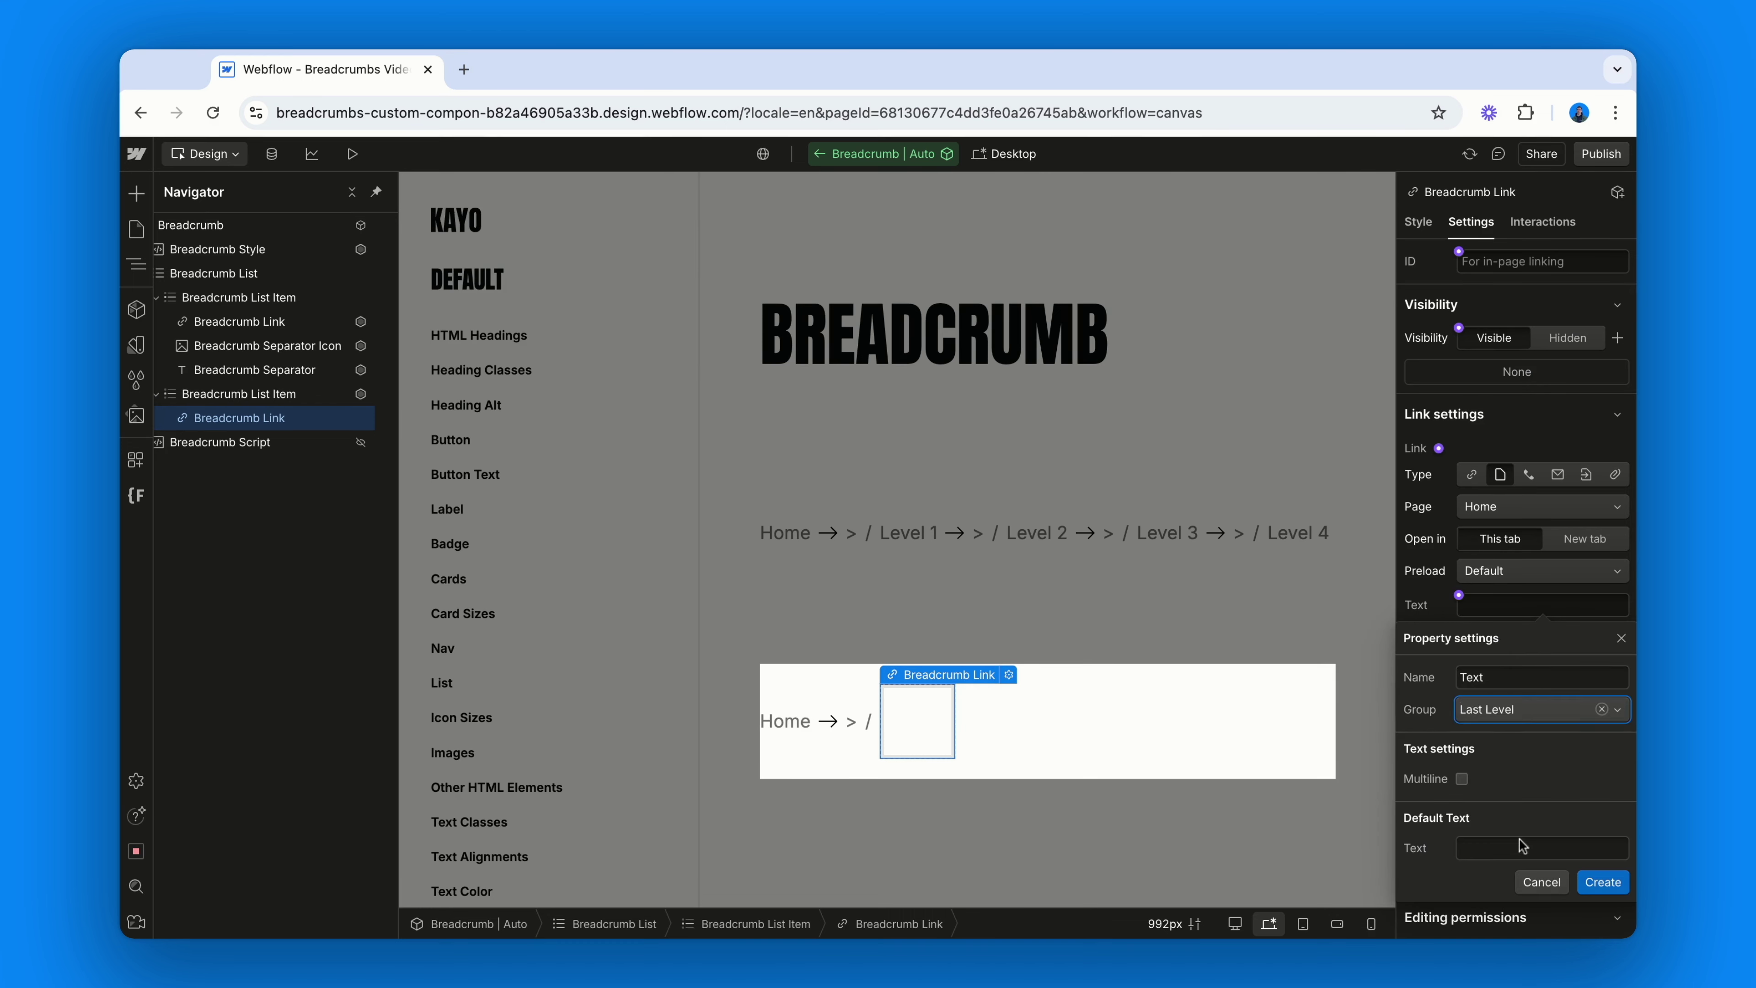
{"action": "left_click", "coordinate": [1602, 882]}
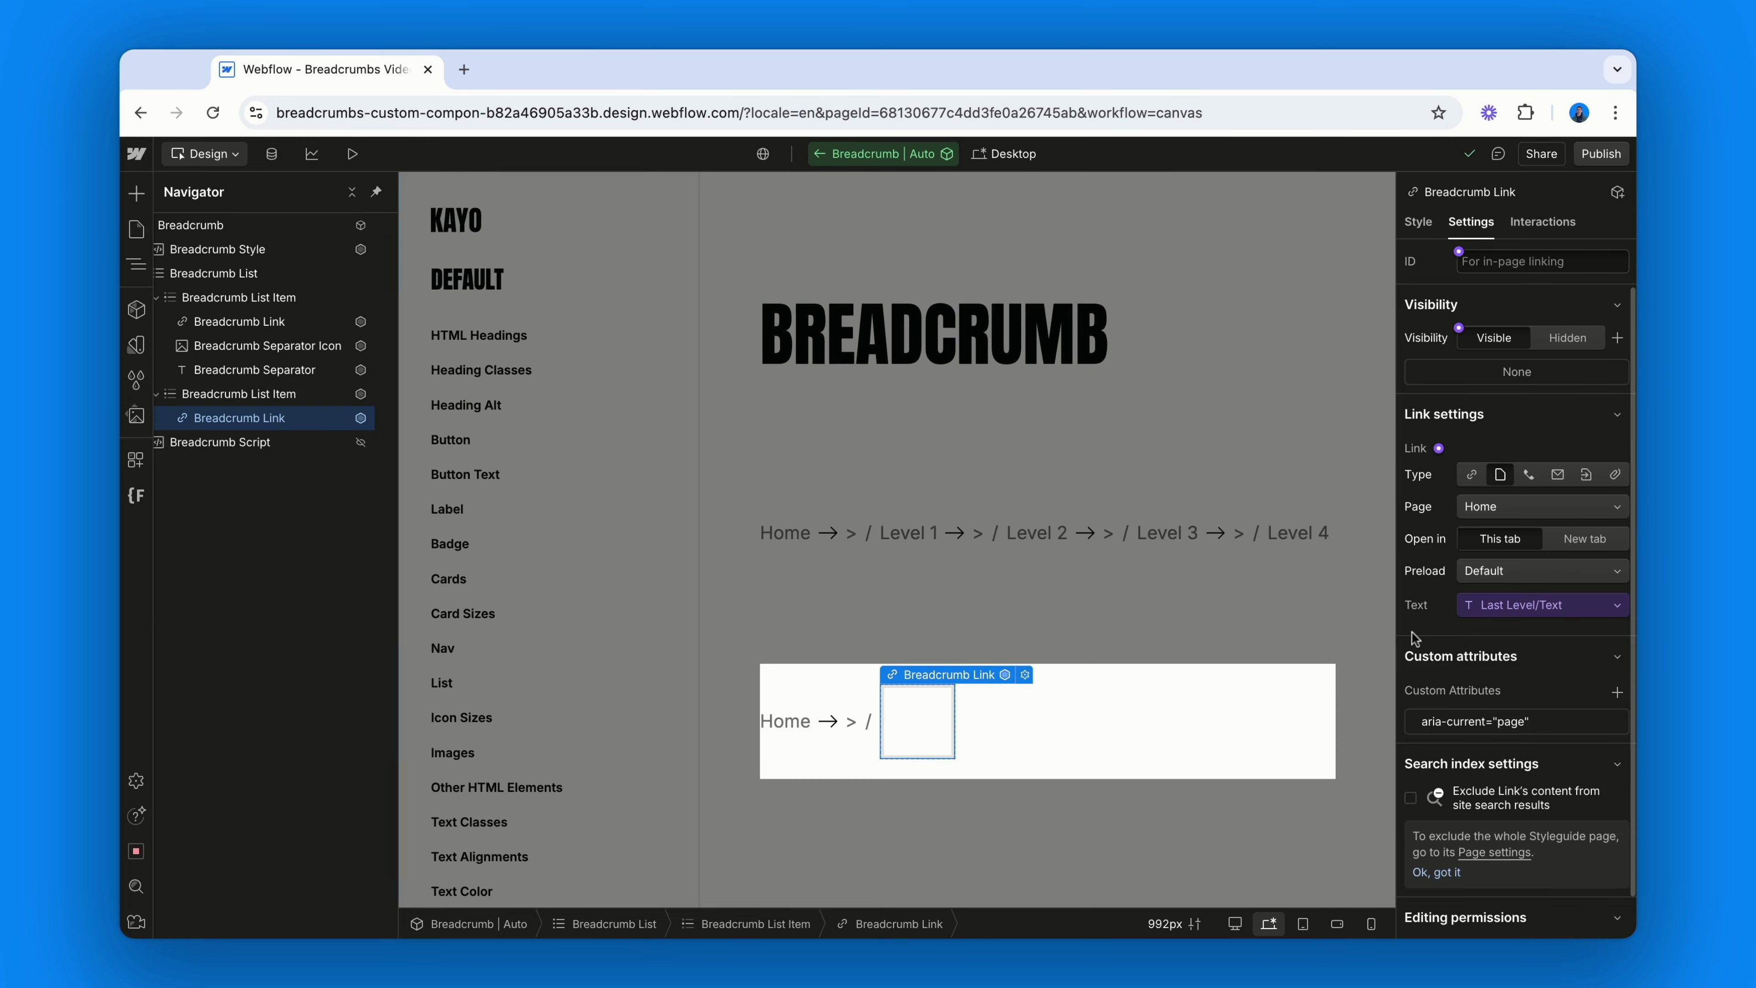
{"action": "double_click", "coordinate": [1346, 635]}
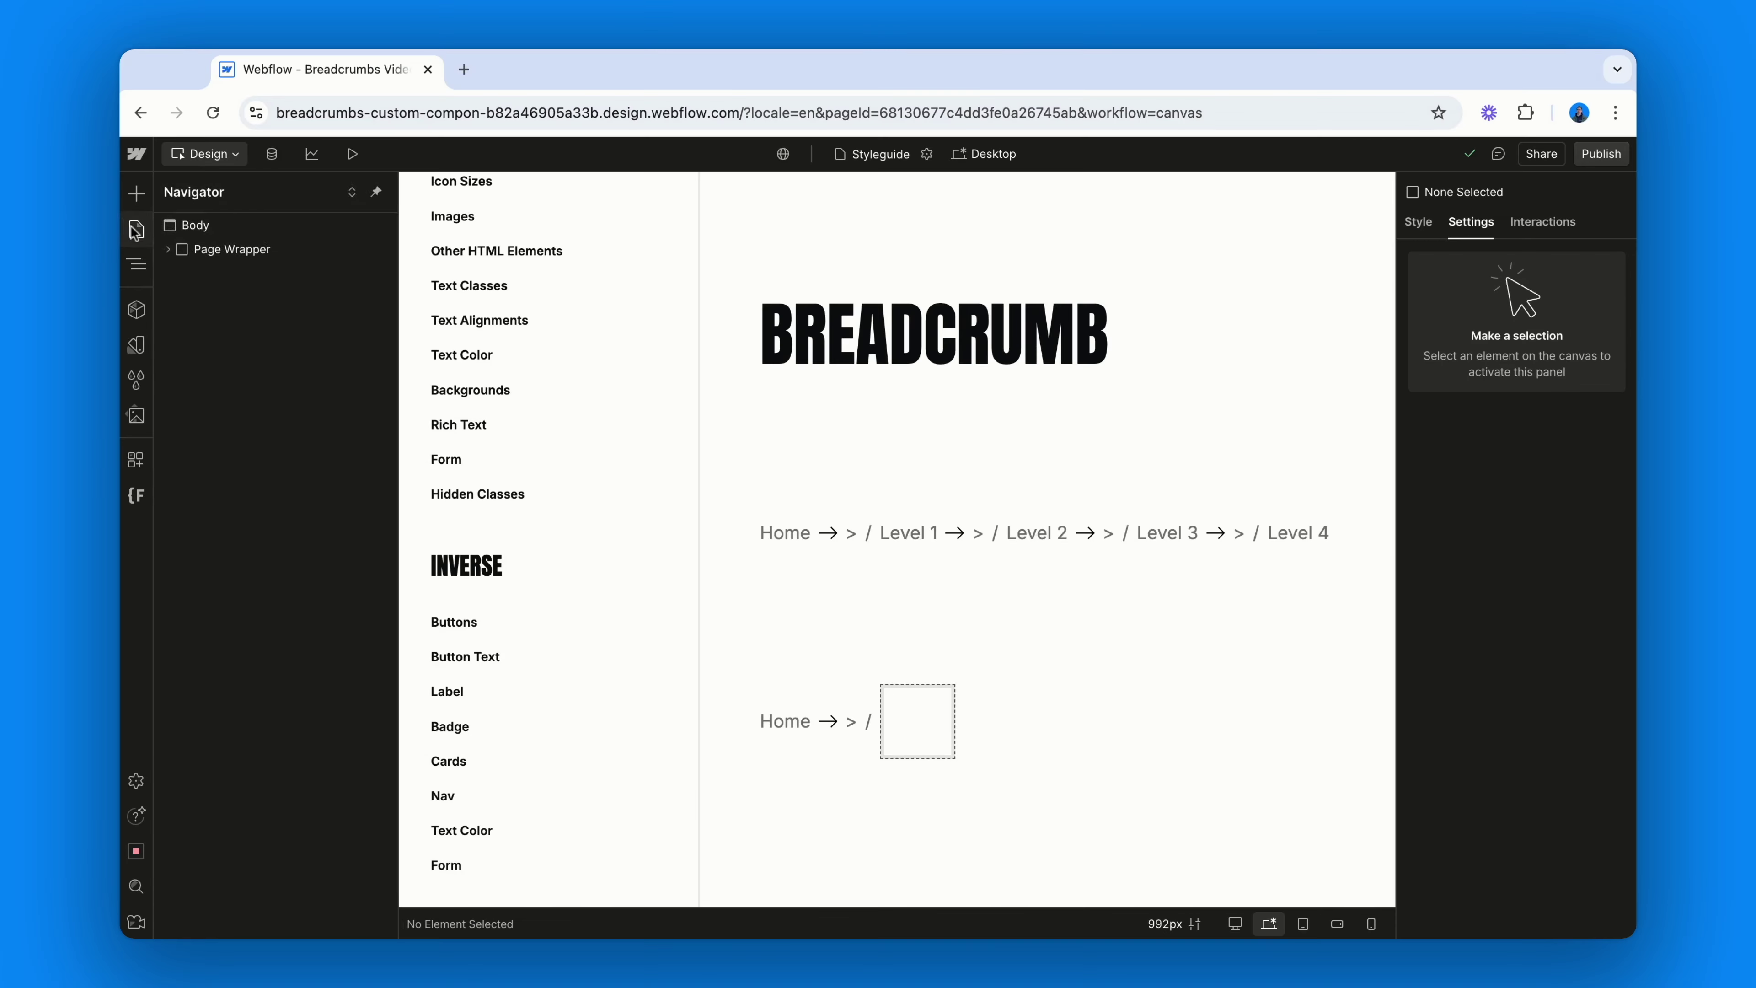
- On the Blog page, insert a Breadcrumb | Auto instance as the first element inside Section Blog Posts Top, above Margin Bottom
{"action": "left_click", "coordinate": [136, 229]}
{"action": "left_click", "coordinate": [294, 421]}
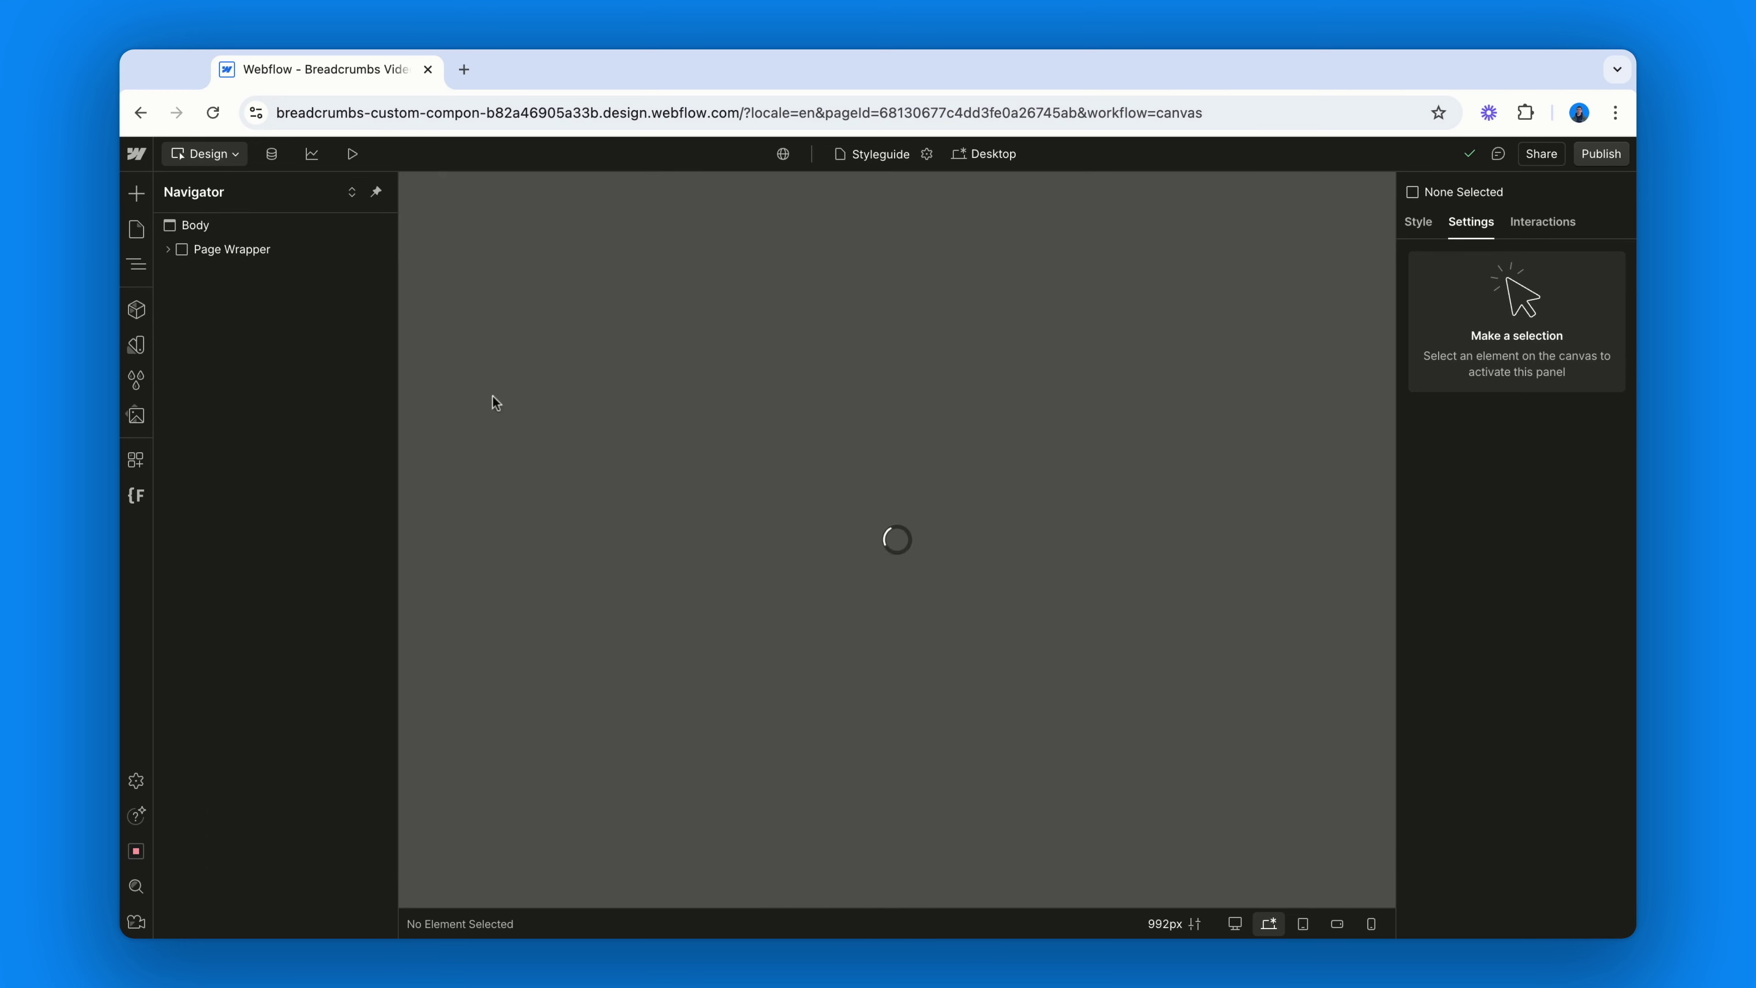
{"action": "left_click", "coordinate": [900, 448]}
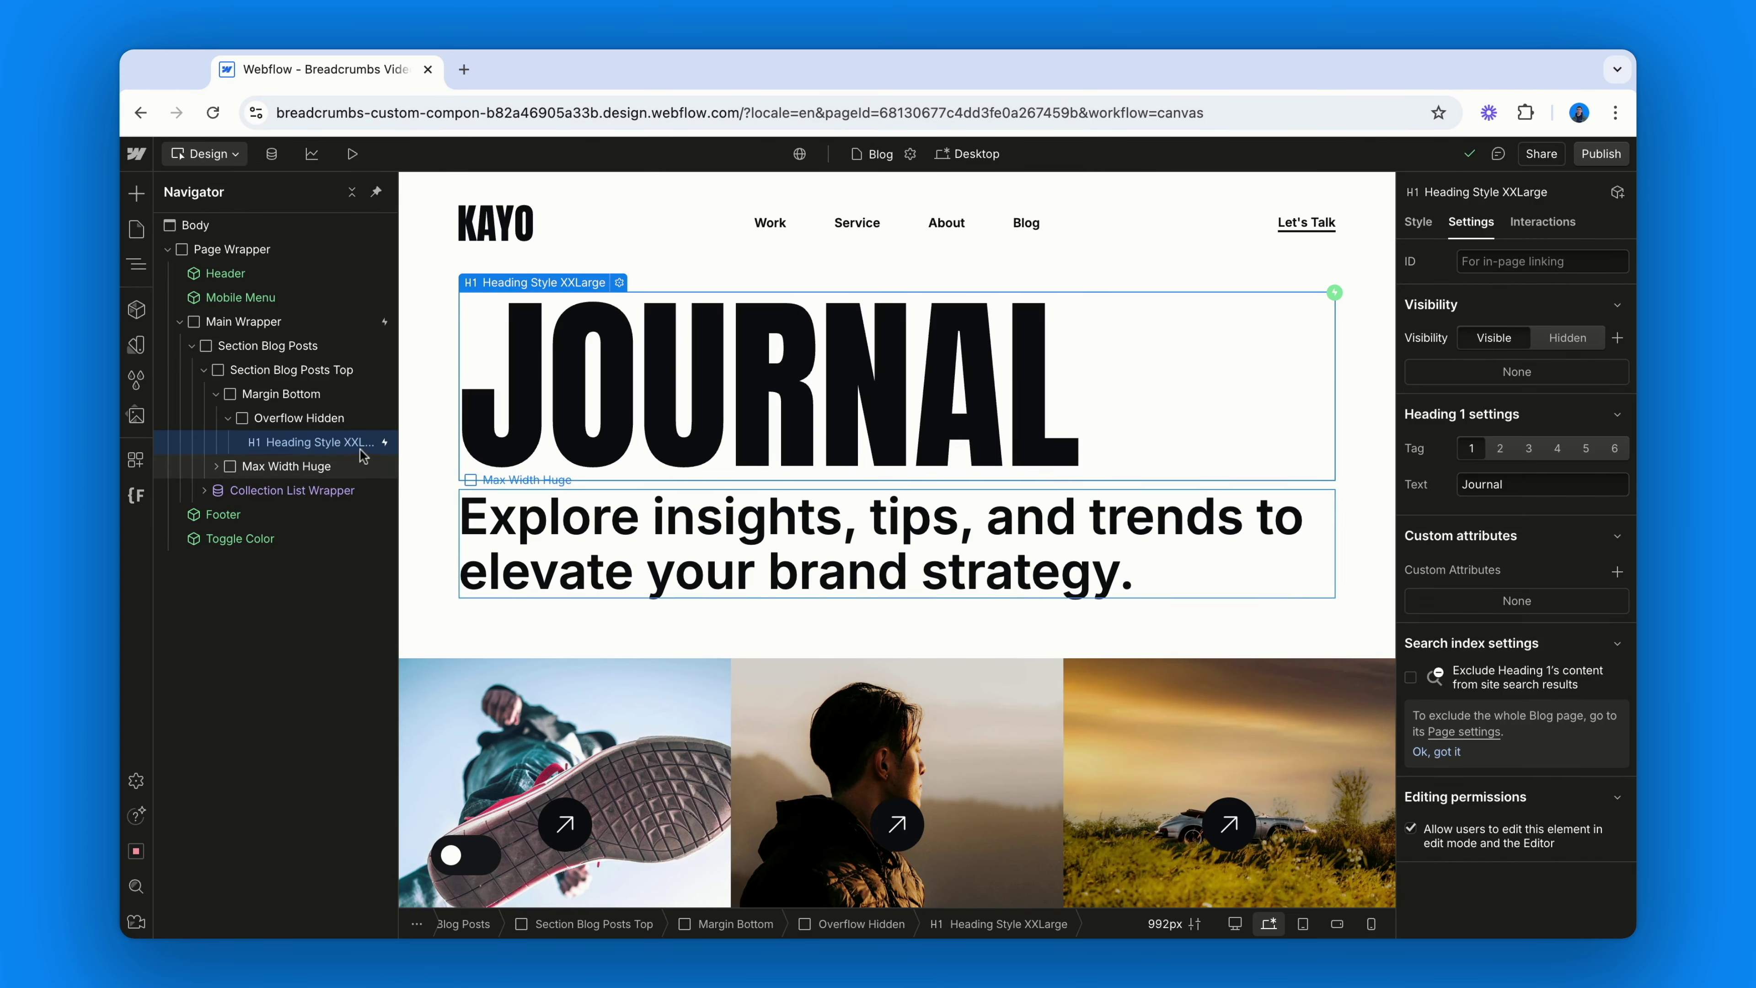
{"action": "left_click", "coordinate": [314, 374]}
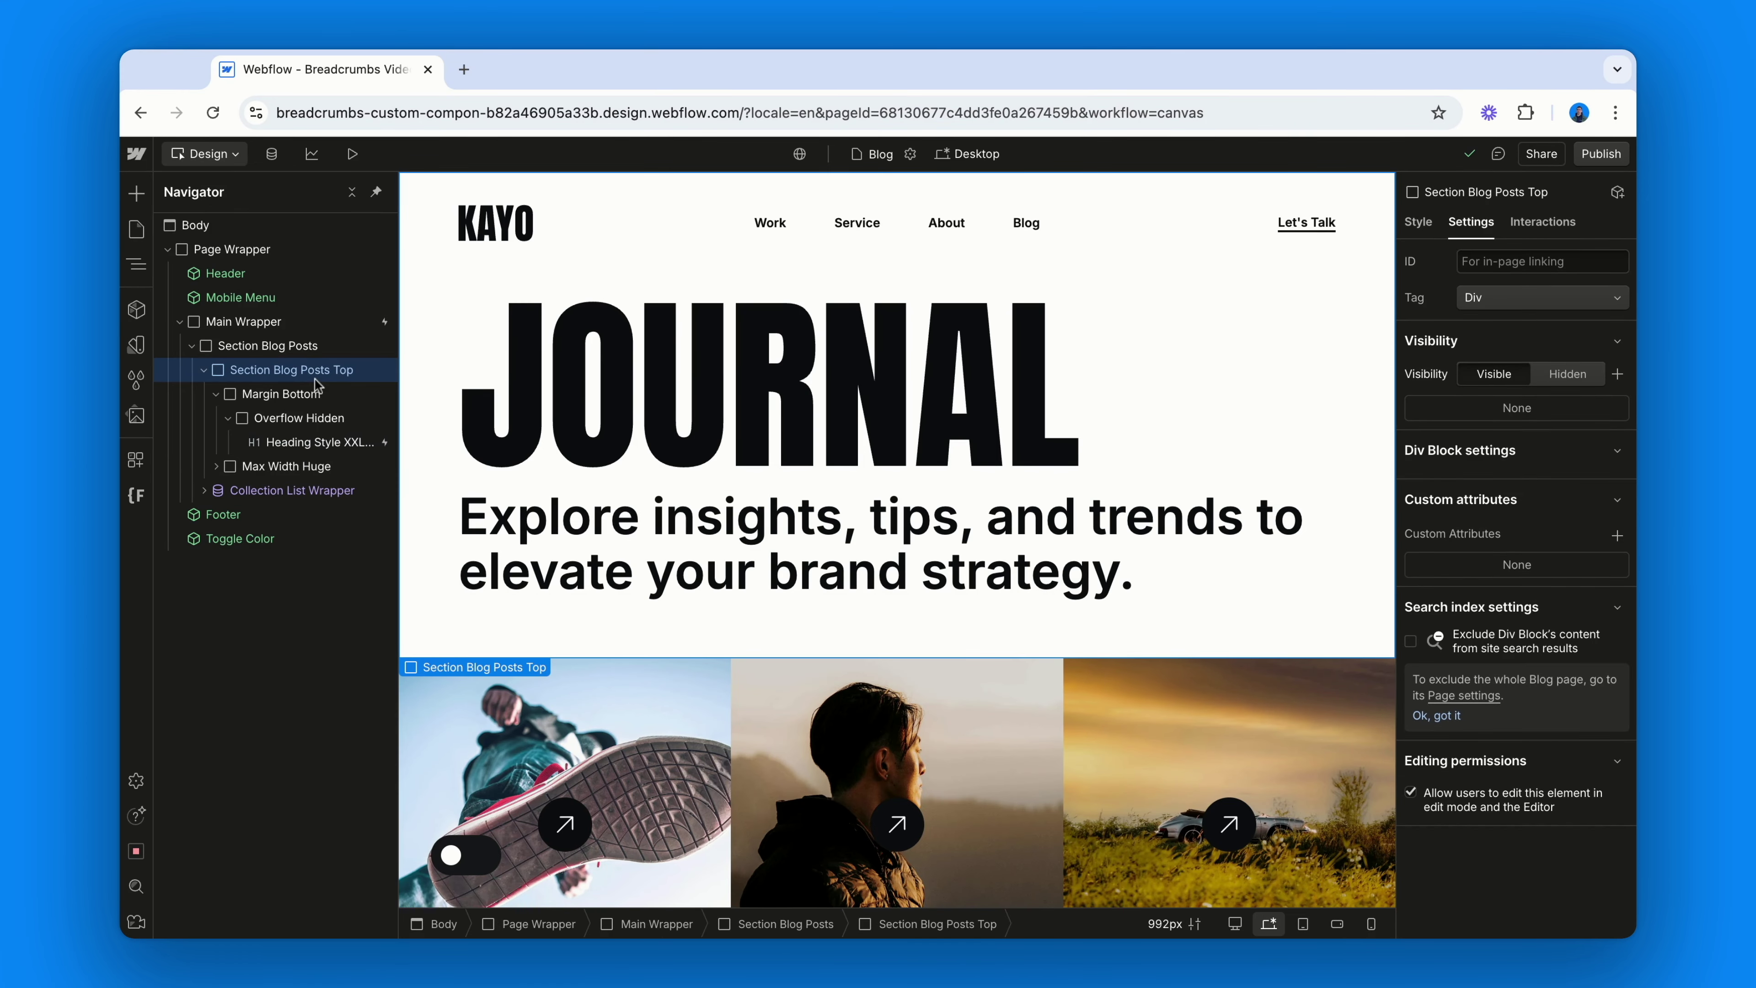
{"action": "key", "text": "shift+a"}
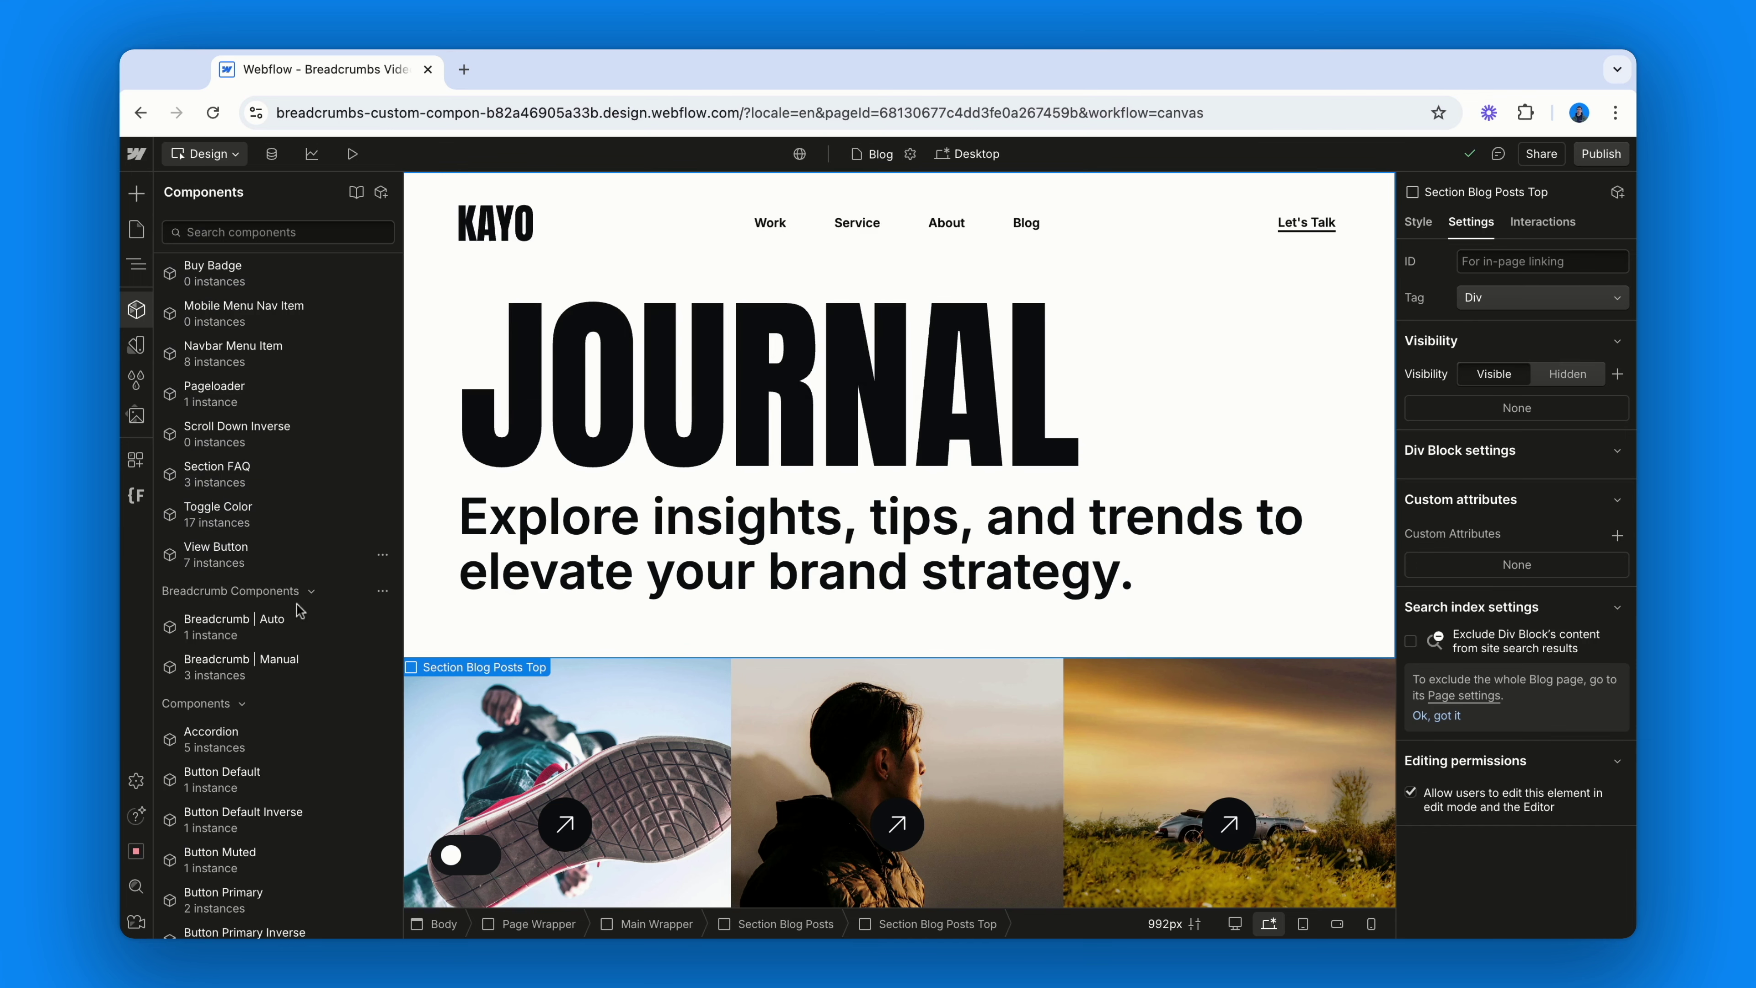
{"action": "left_click_drag", "start_coordinate": [232, 626], "coordinate": [529, 645]}
{"action": "left_click_drag", "start_coordinate": [318, 490], "coordinate": [314, 408]}
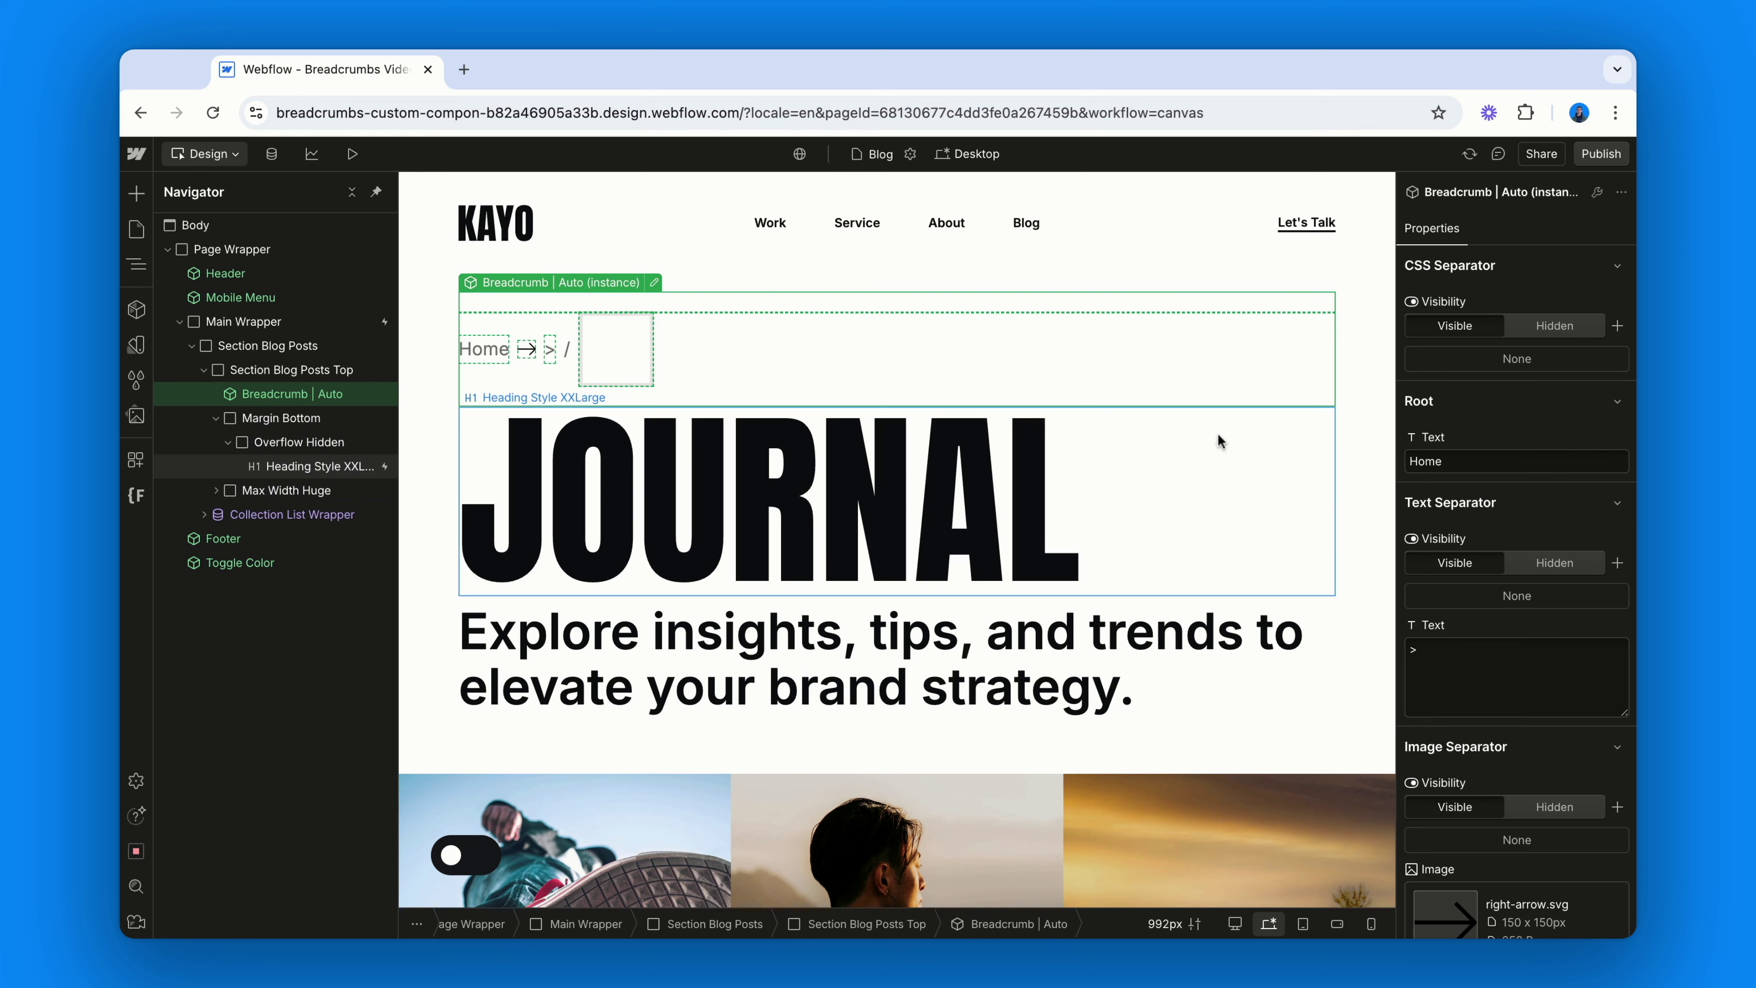
- Set the visibility of both the Text Separator and the Image Separator to Hidden on the Blog page's breadcrumb instance
{"action": "scroll", "coordinate": [1491, 500], "scroll_direction": "down", "scroll_amount": 3}
{"action": "left_click", "coordinate": [1555, 440]}
{"action": "scroll", "coordinate": [1513, 527], "scroll_direction": "down", "scroll_amount": 3}
{"action": "left_click", "coordinate": [1555, 553]}
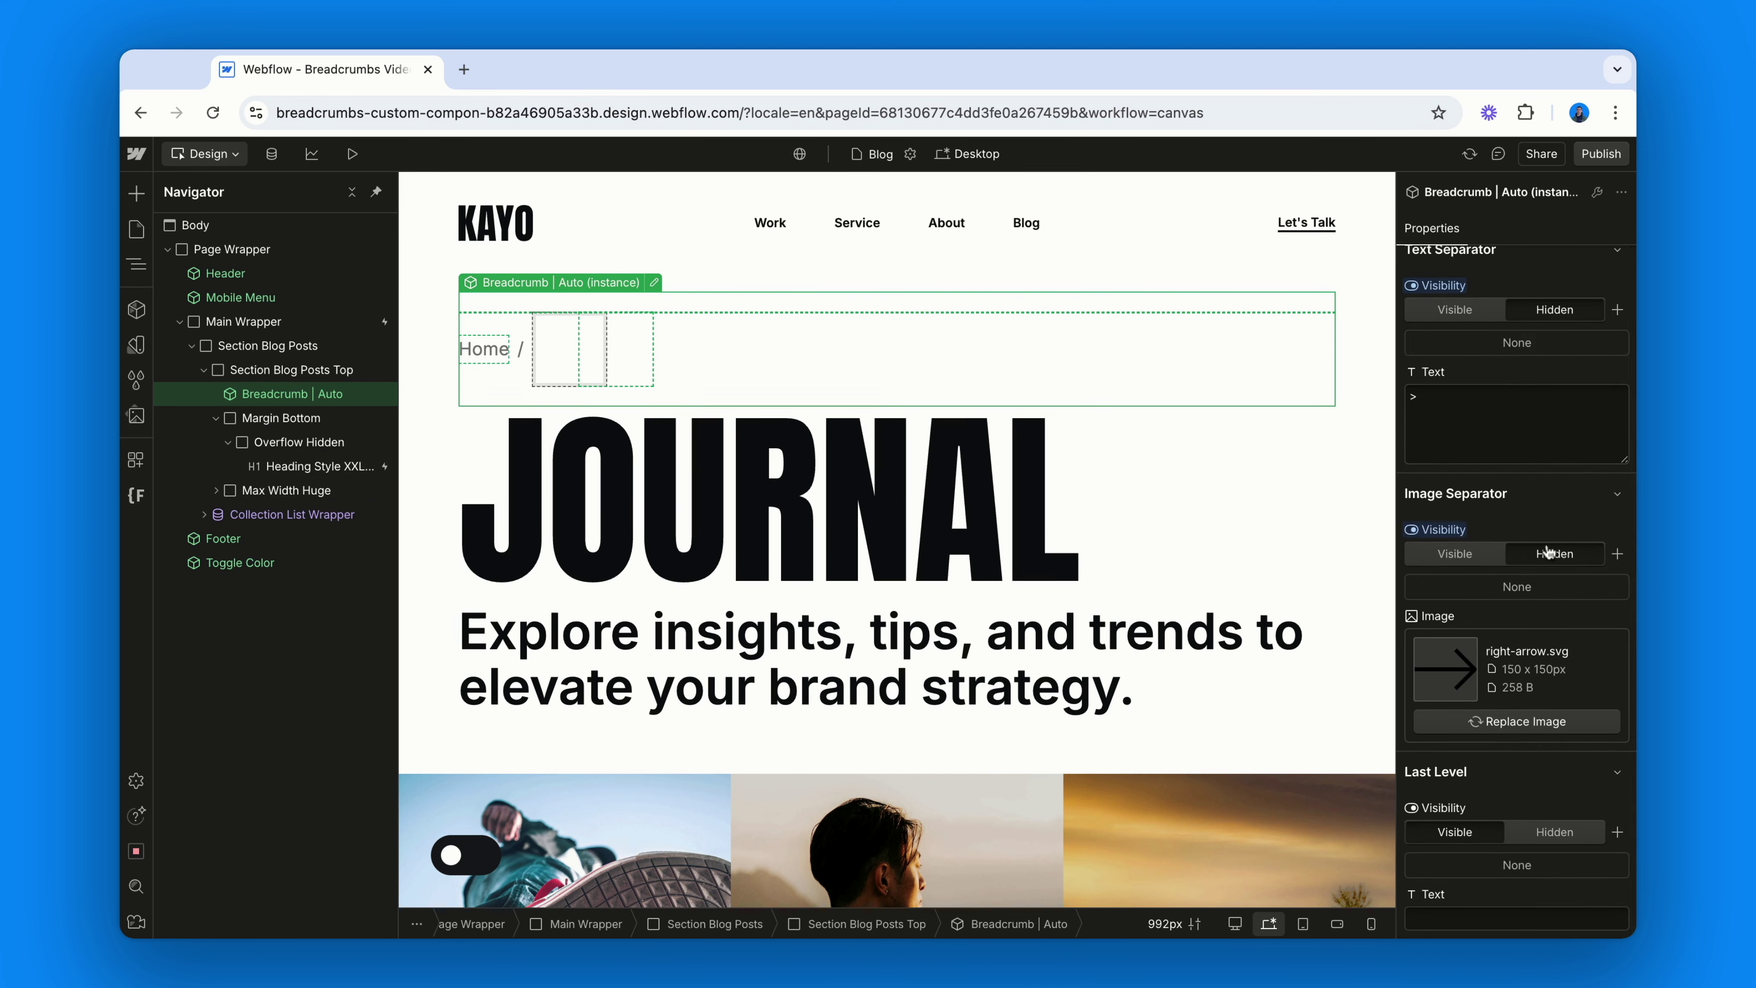
- Publish the site to the staging domain and open the published Blog page
{"action": "left_click", "coordinate": [1602, 156]}
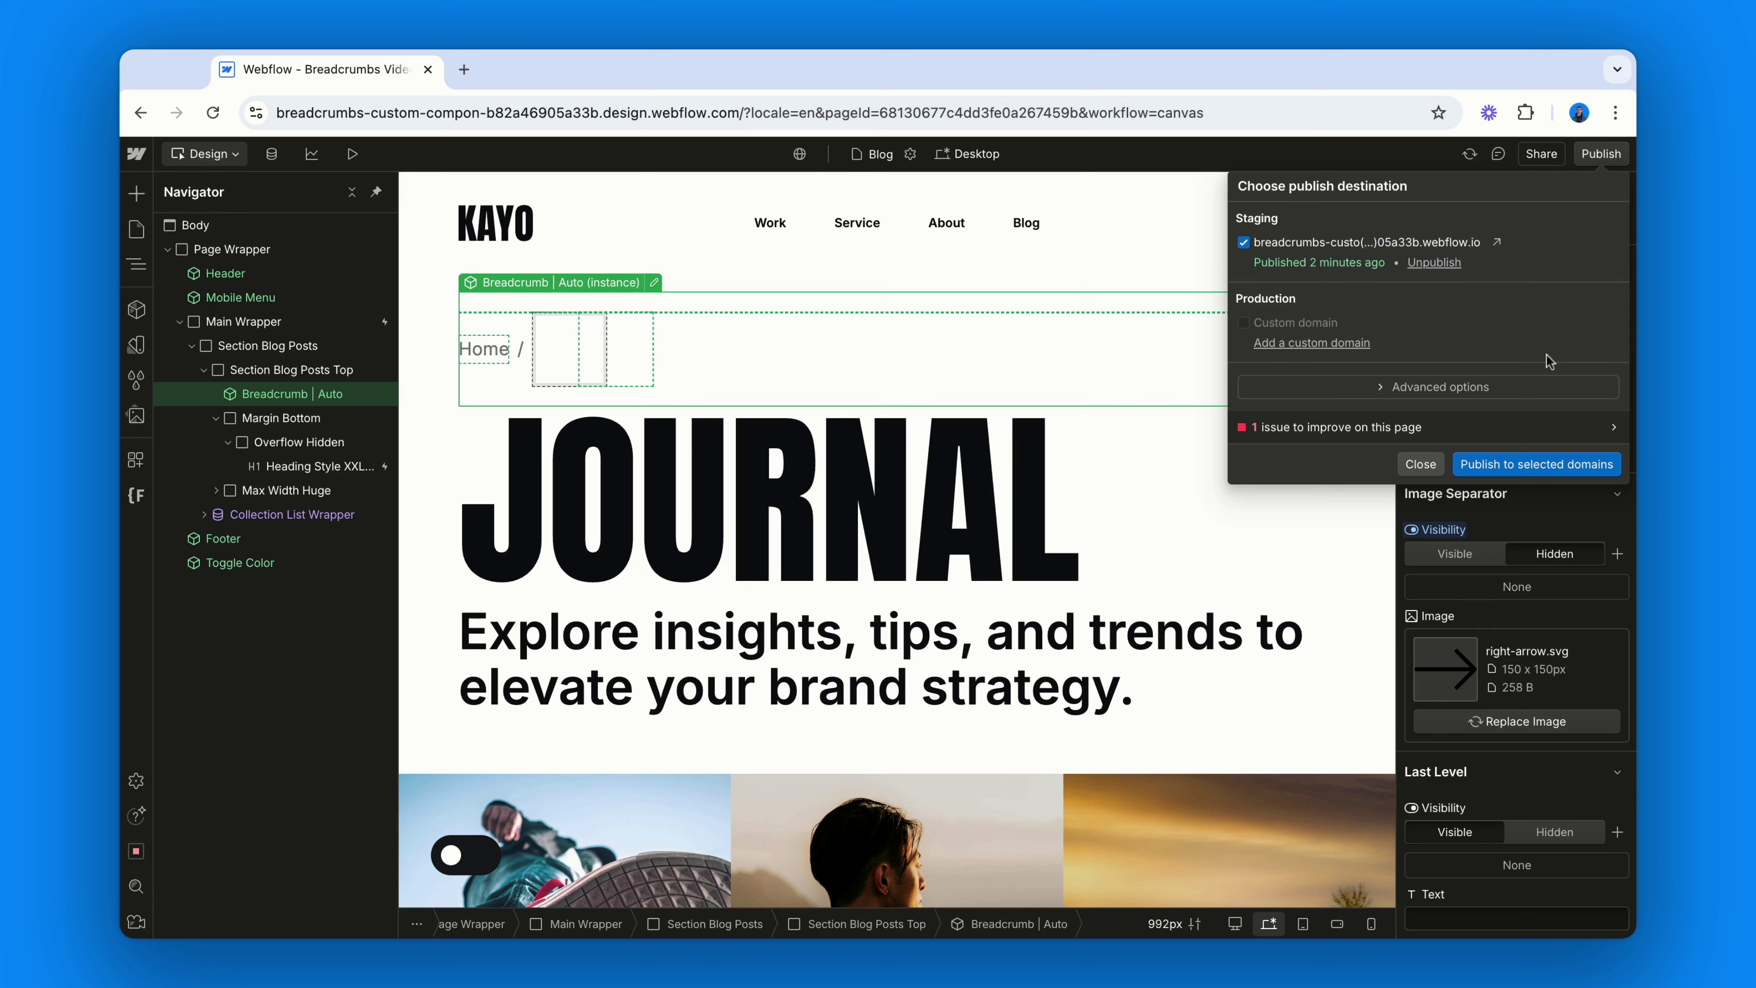
{"action": "left_click", "coordinate": [1538, 461]}
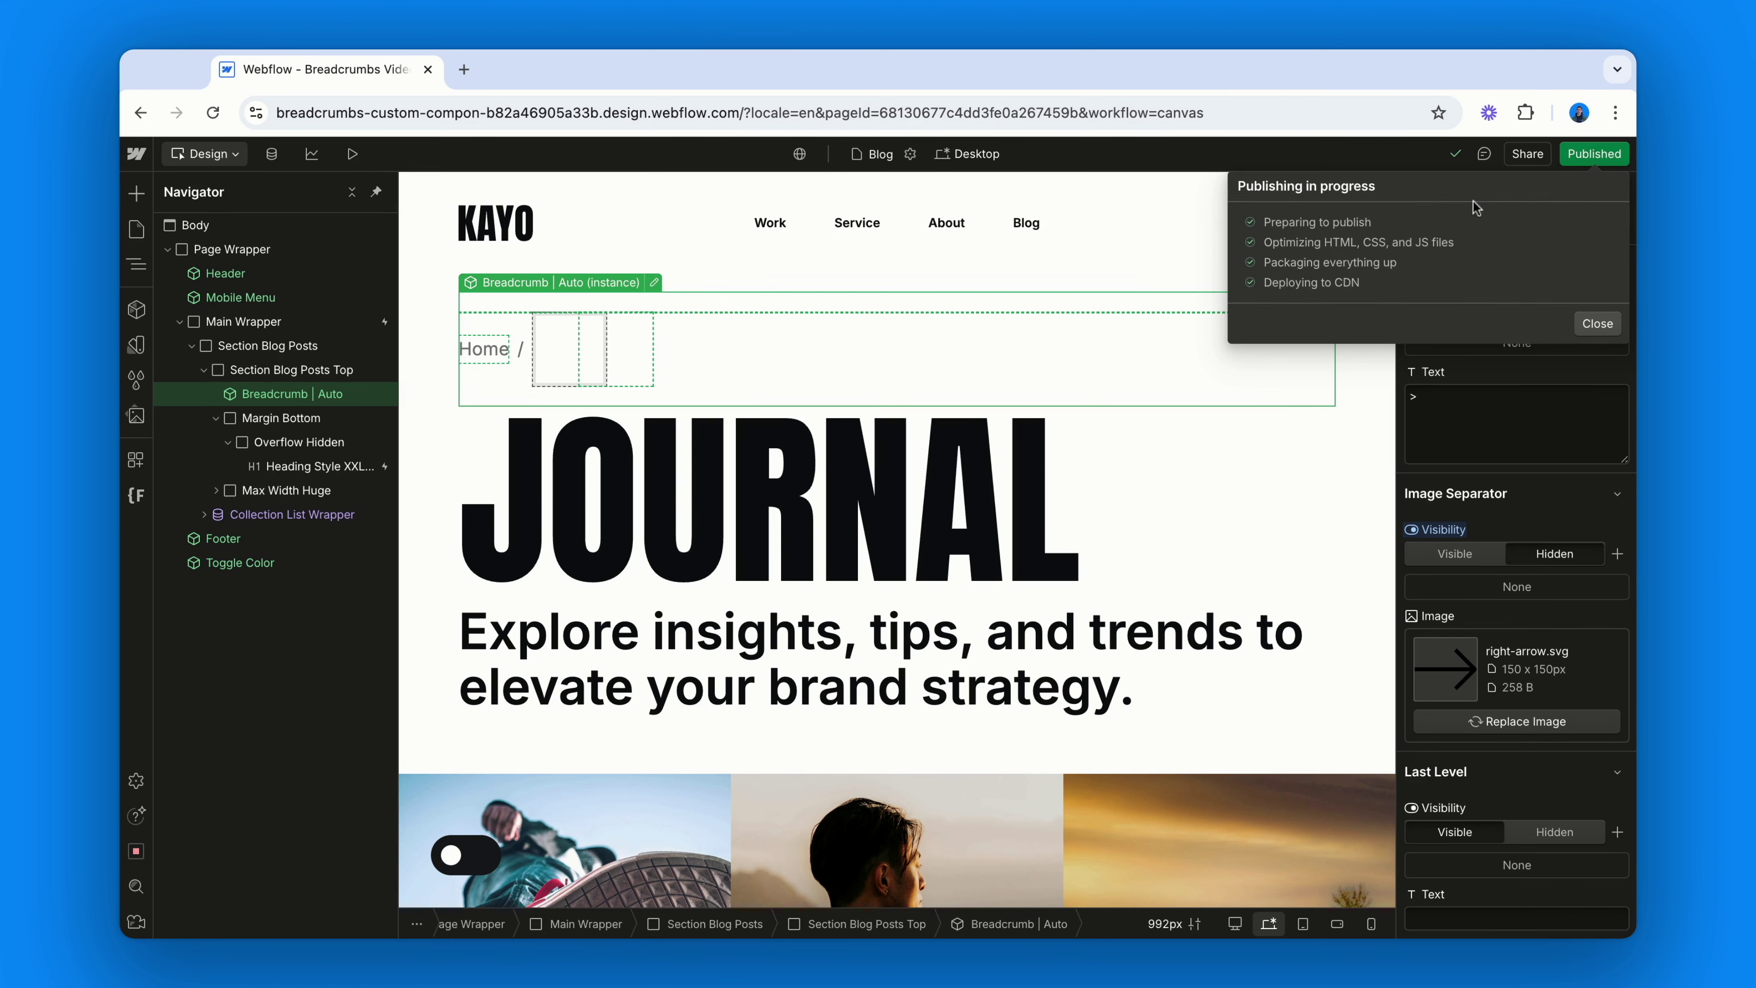
{"action": "left_click", "coordinate": [1496, 241]}
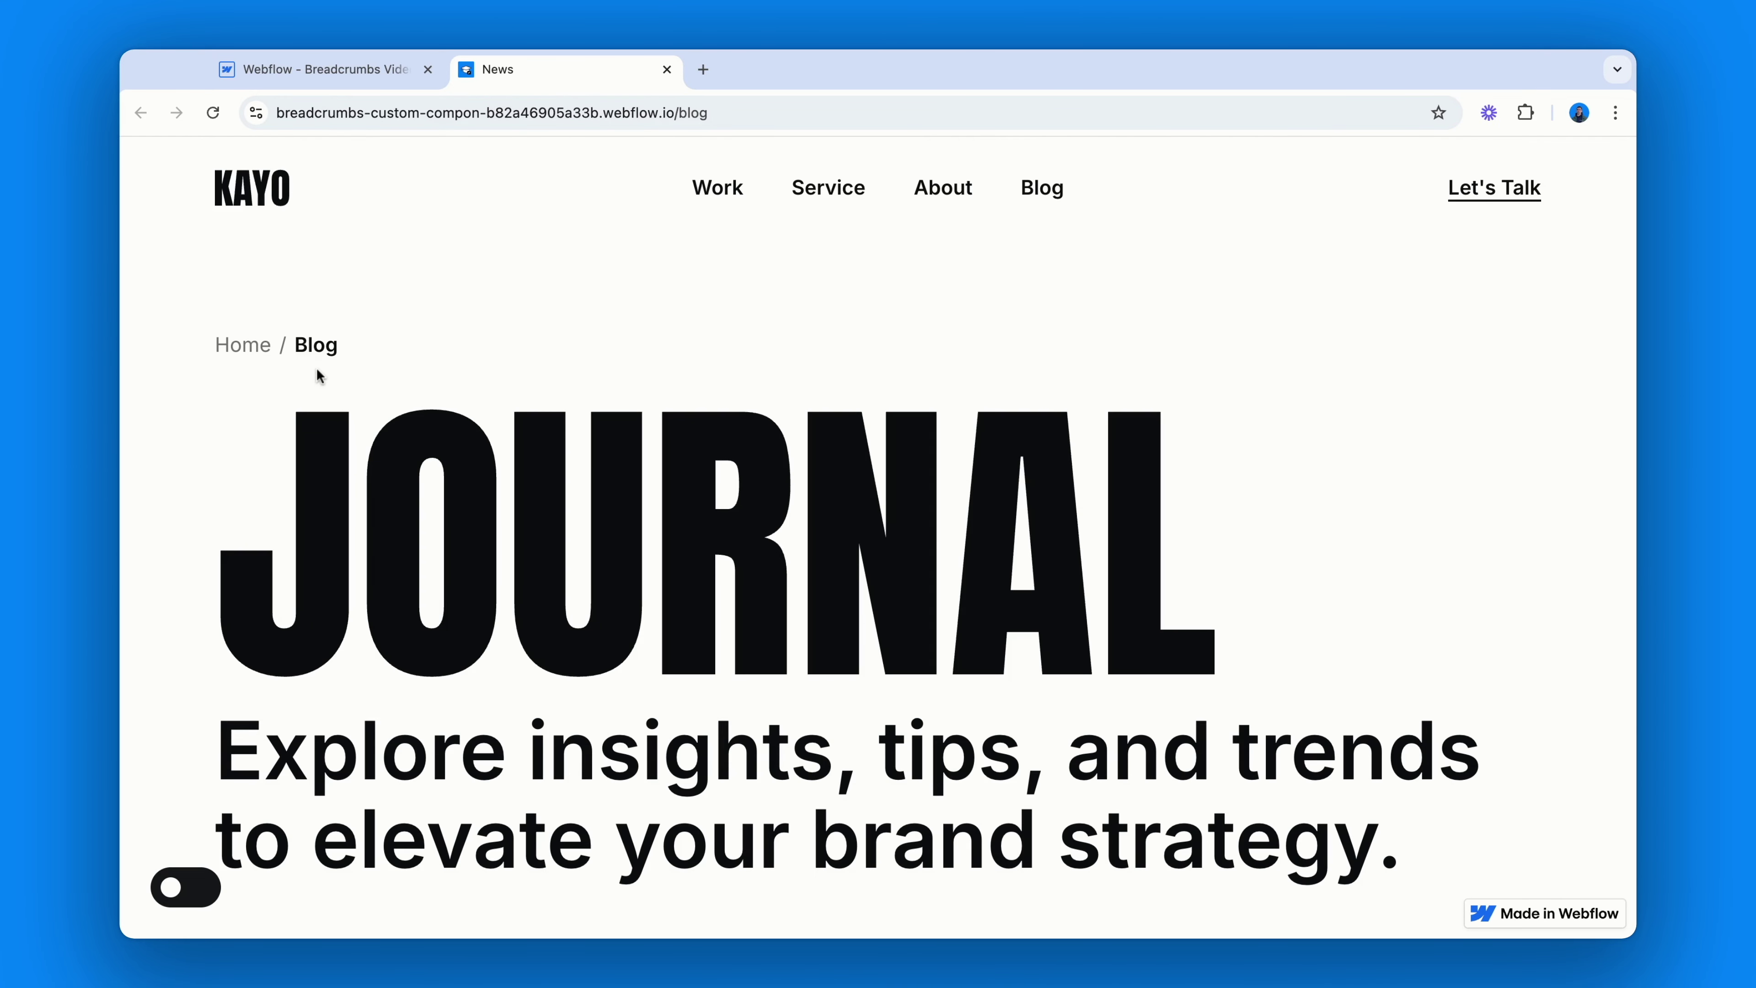
- Compare the published Blog breadcrumb with the page URL, test navigation to the home page and back, and return to the Designer
{"action": "left_click_drag", "start_coordinate": [679, 112], "coordinate": [719, 112]}
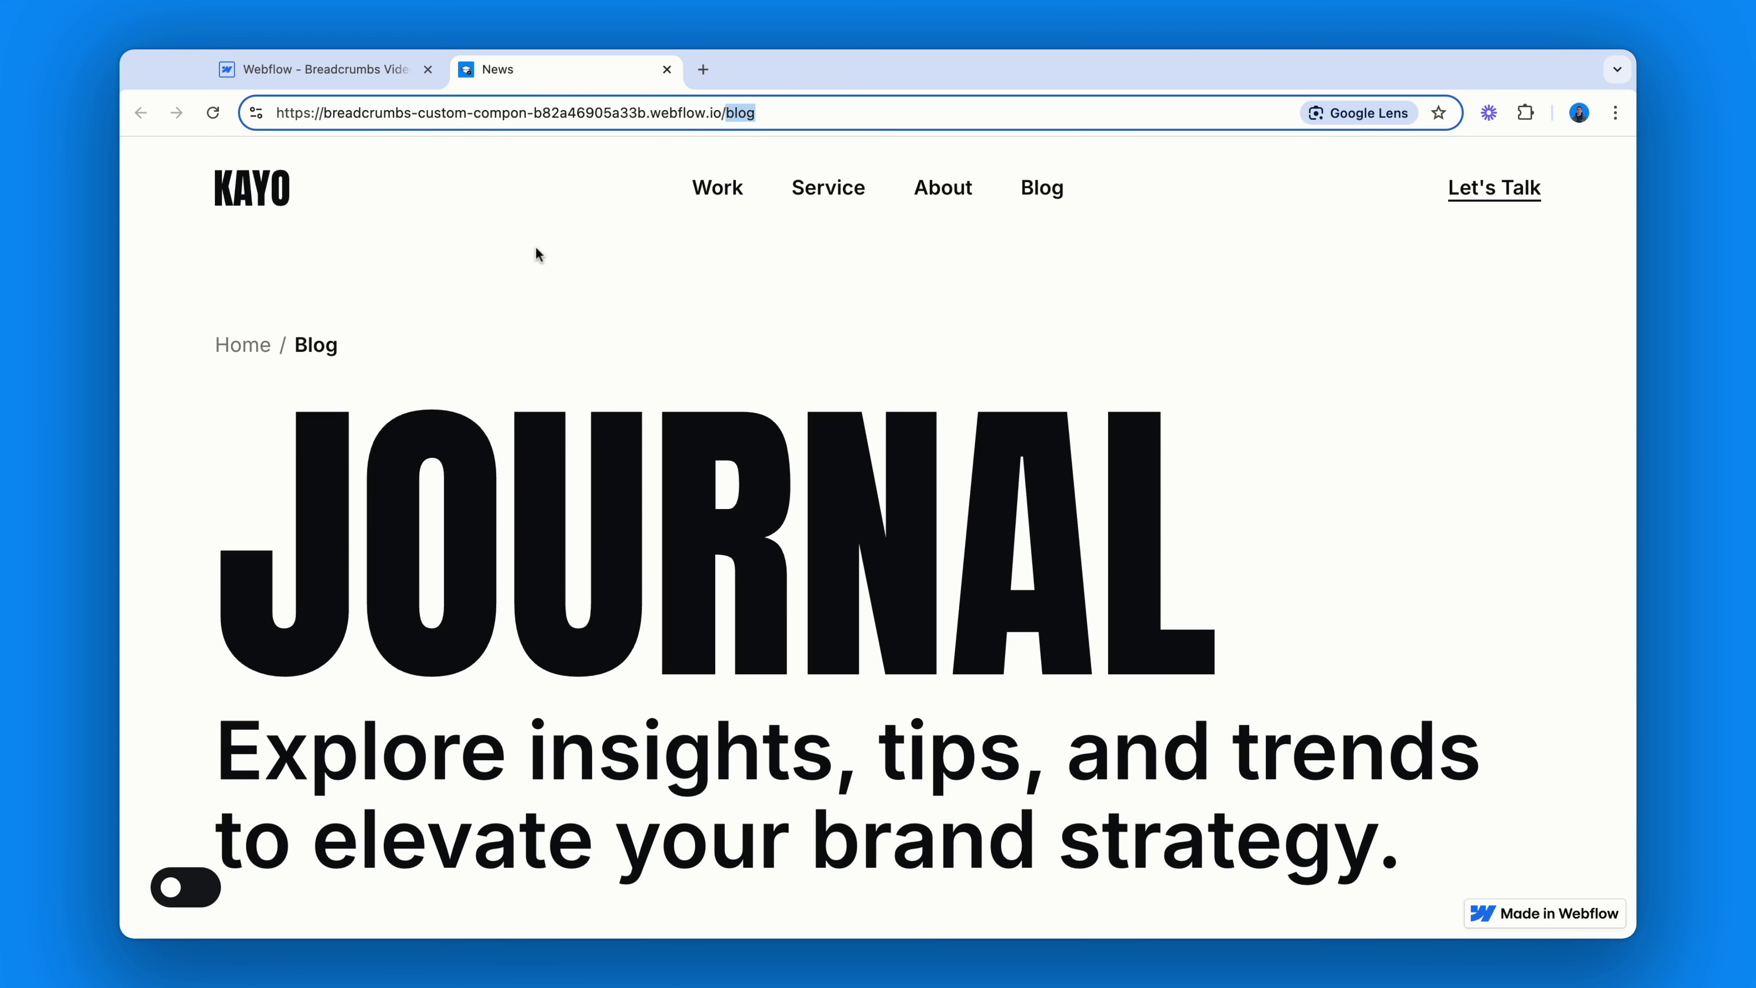
{"action": "key", "text": "Return"}
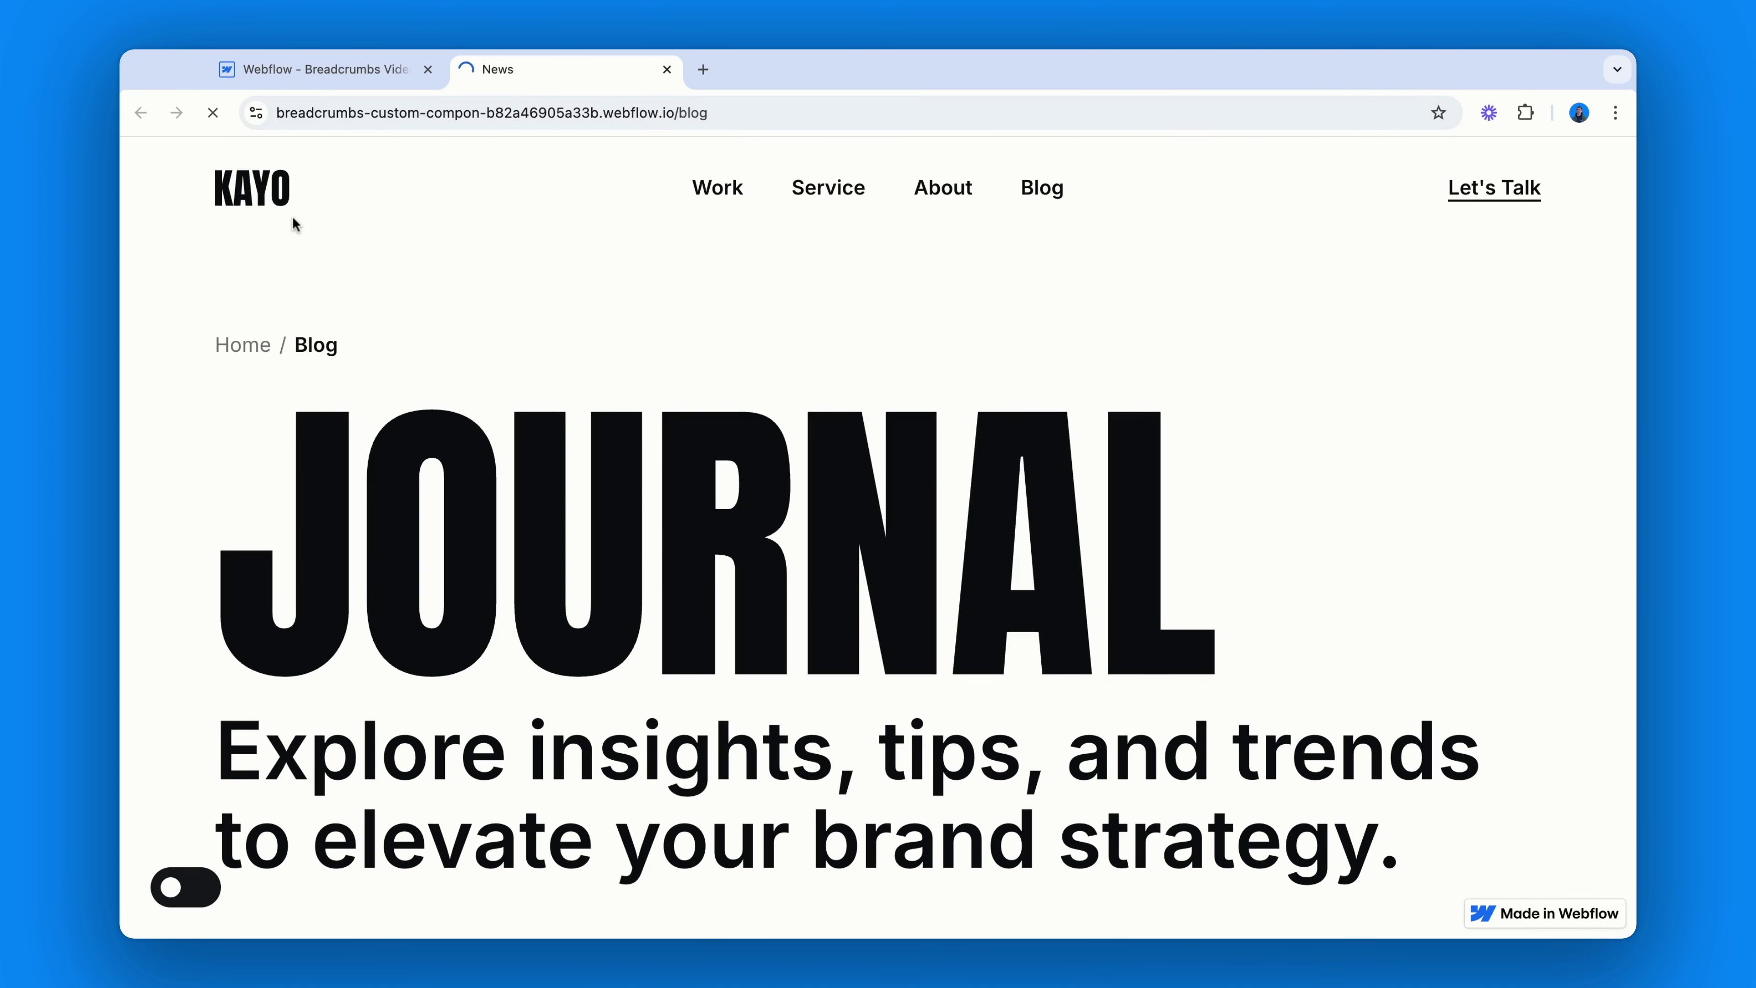
{"action": "left_click", "coordinate": [292, 216]}
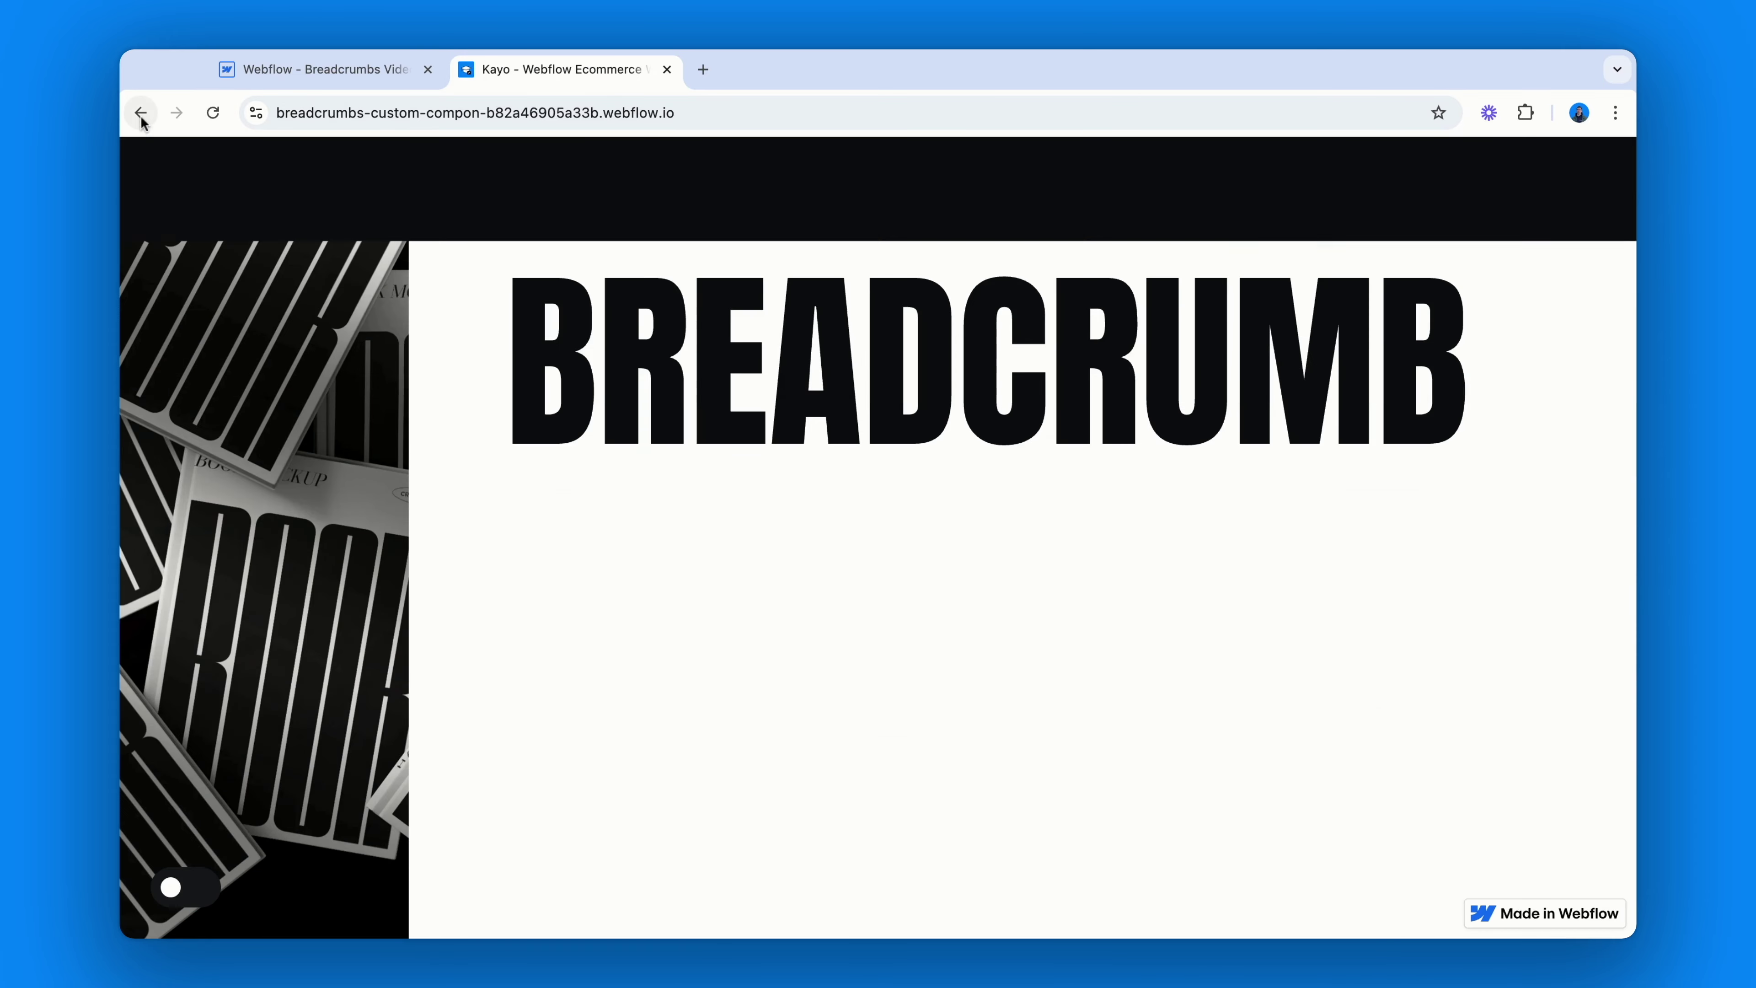
{"action": "left_click", "coordinate": [141, 113]}
{"action": "left_click", "coordinate": [319, 348]}
{"action": "left_click", "coordinate": [319, 348]}
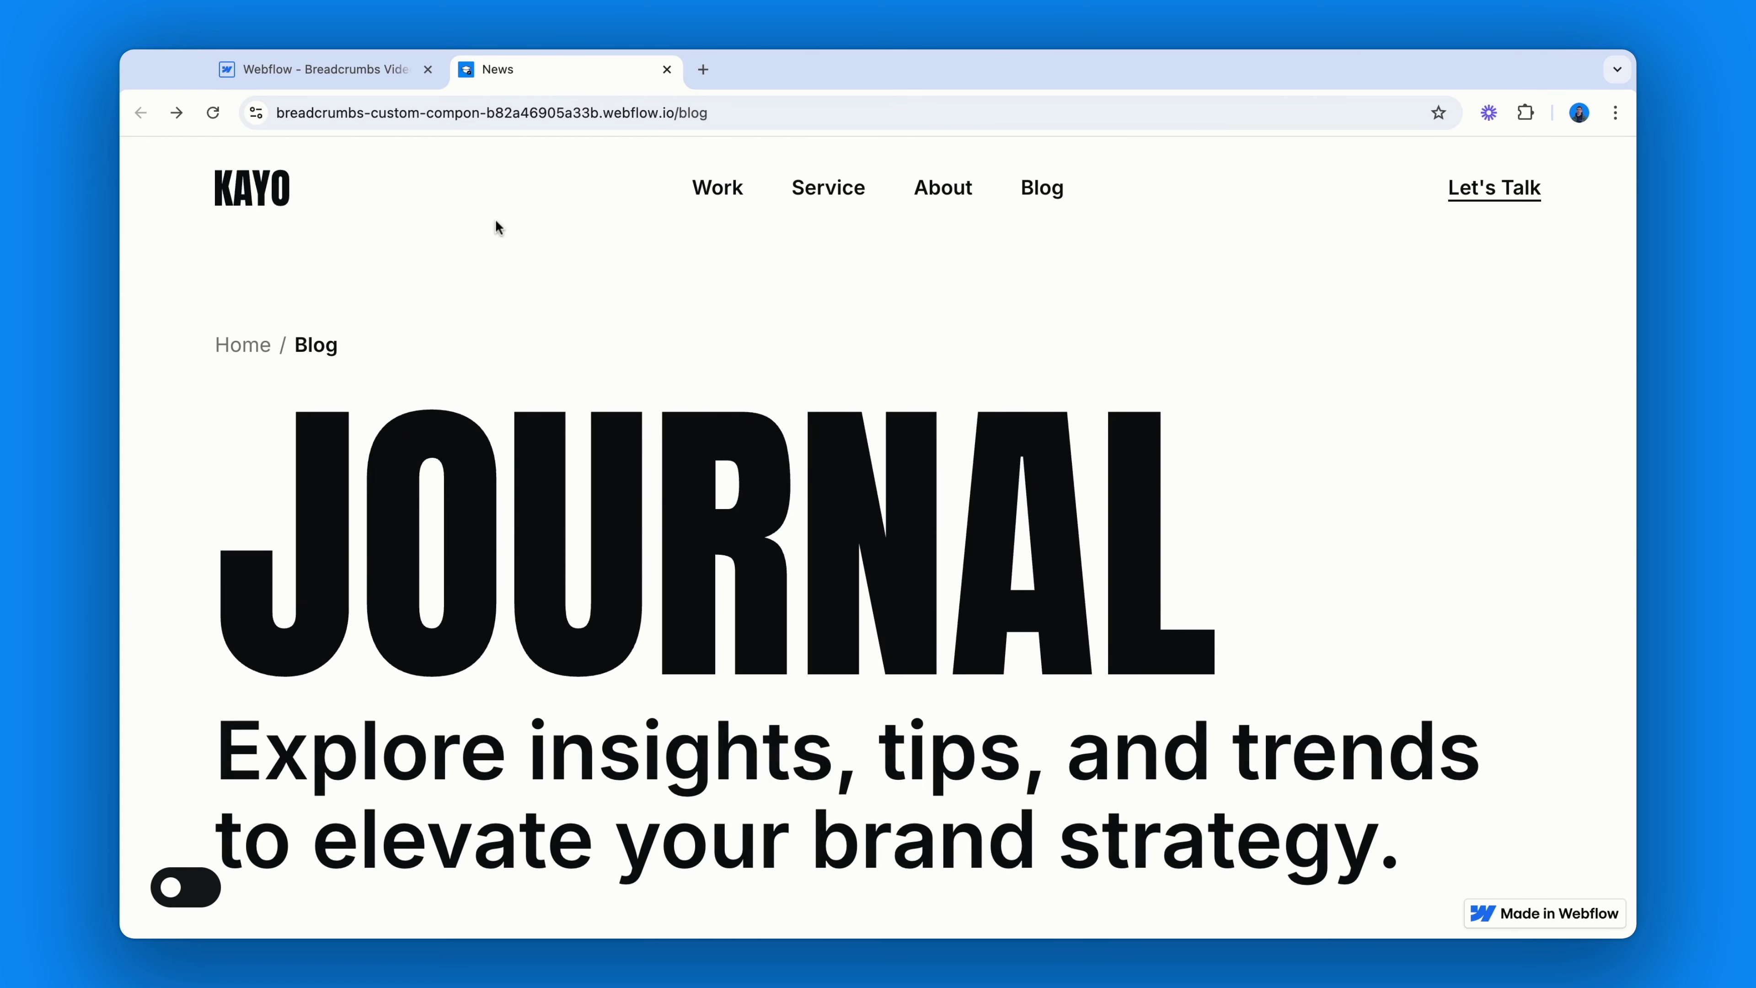
{"action": "left_click", "coordinate": [668, 69]}
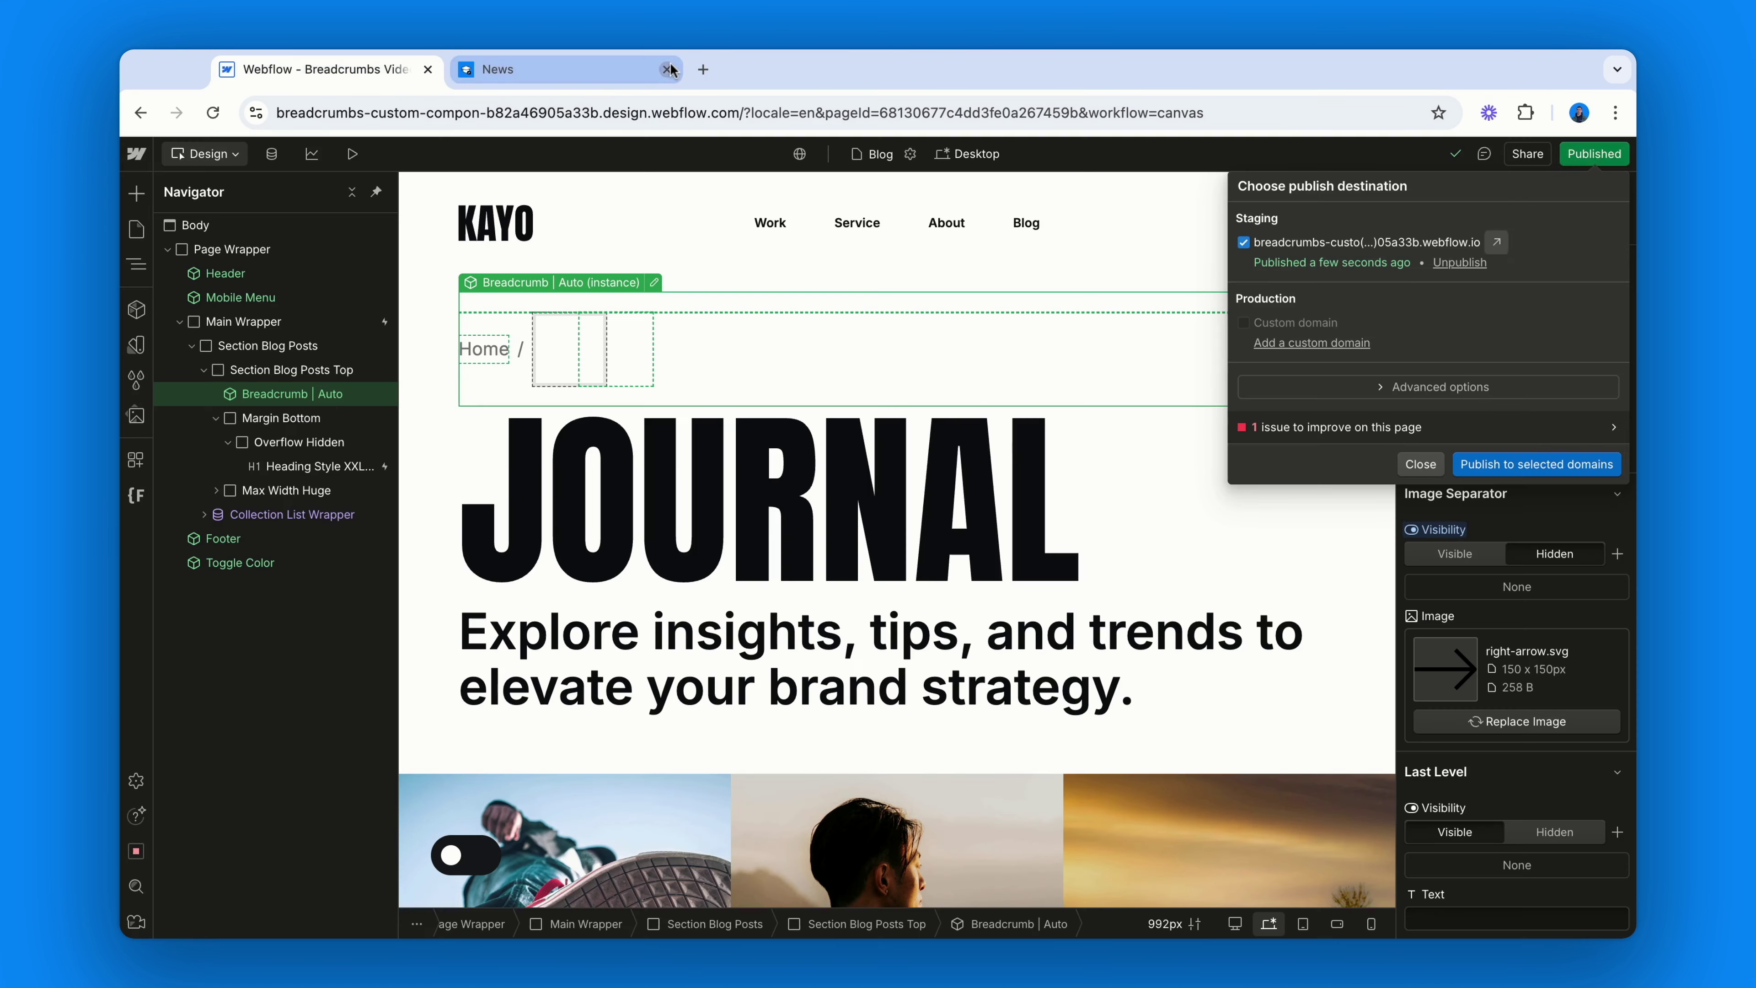
{"action": "left_click", "coordinate": [689, 261]}
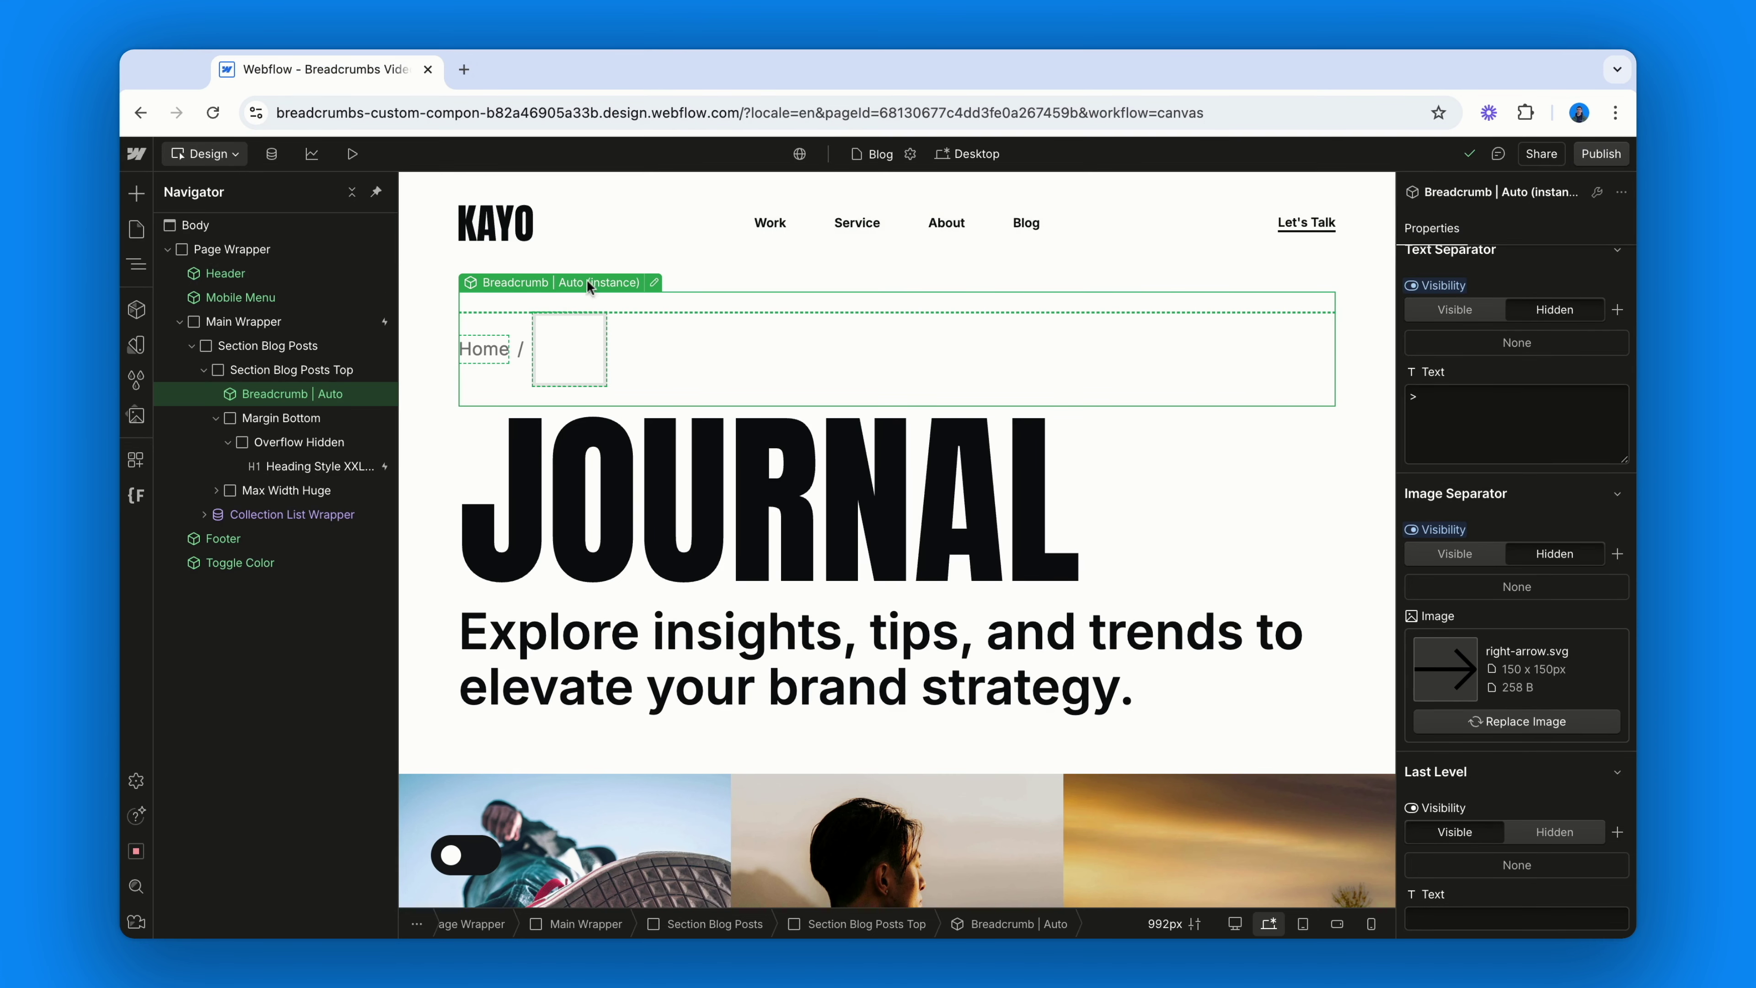
- Open the Blog Posts Template and insert a Breadcrumb | Auto instance in Post Grid Right Top, directly below the Breadcrumb | Manual instance
{"action": "left_click", "coordinate": [136, 228]}
{"action": "scroll", "coordinate": [303, 523], "scroll_direction": "down", "scroll_amount": 5}
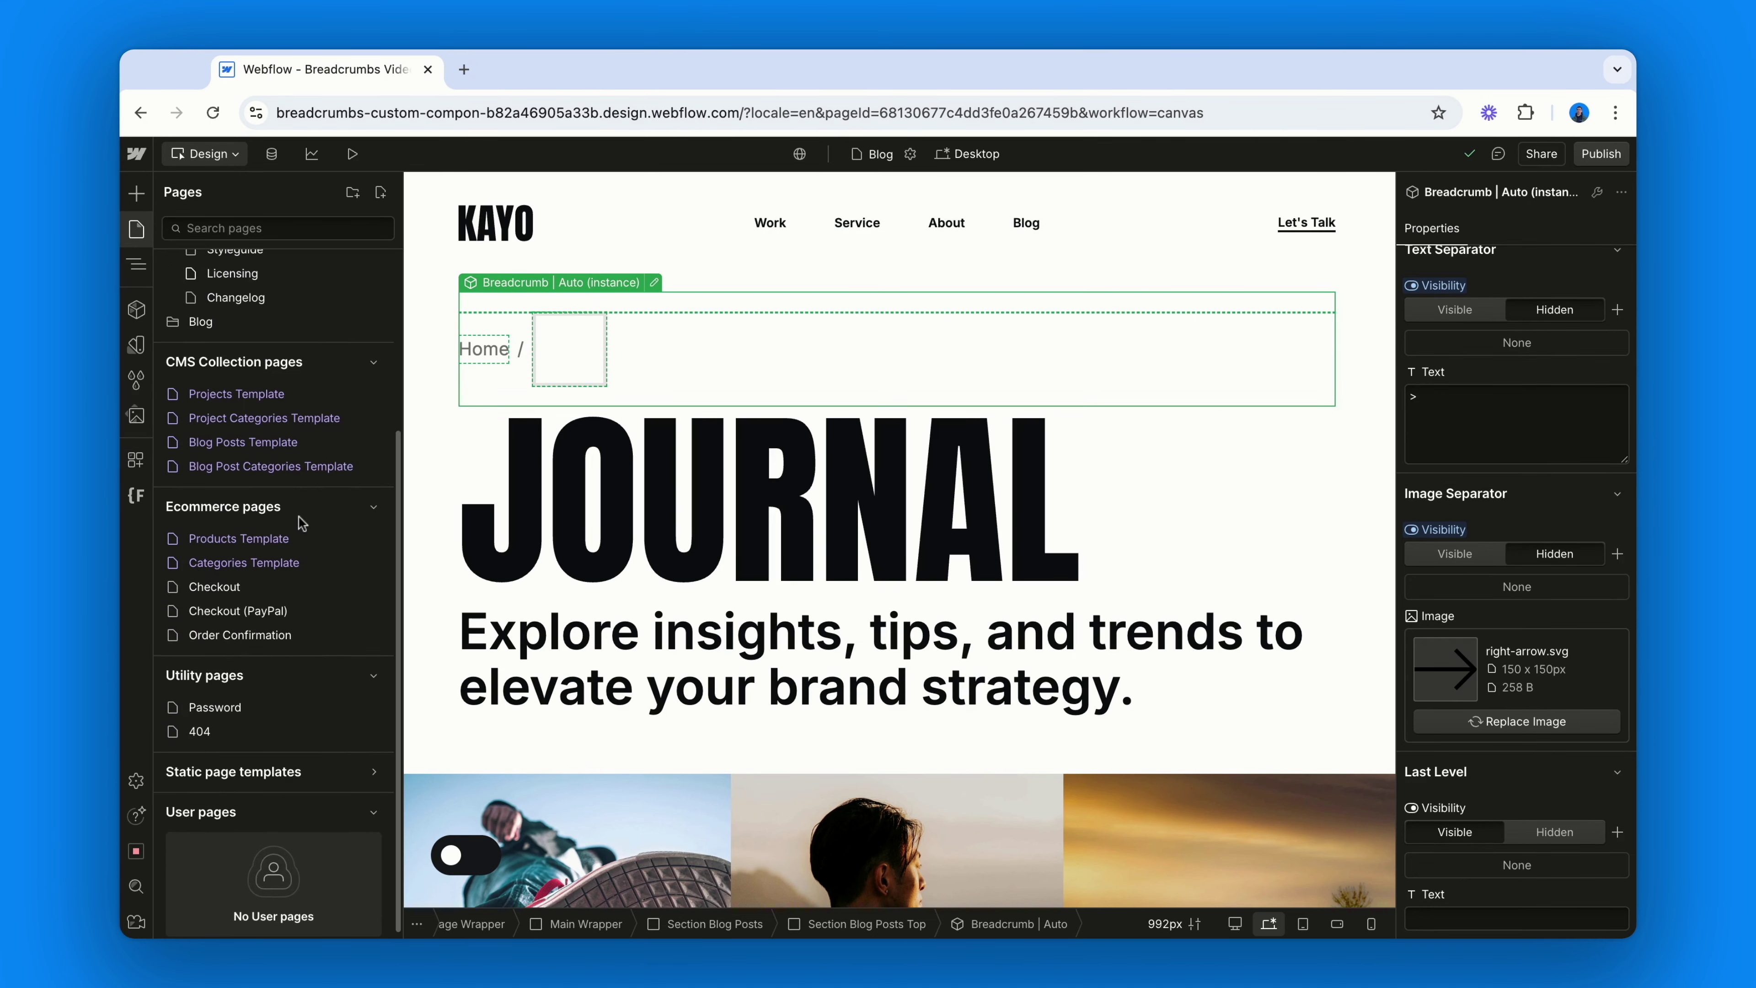
{"action": "left_click", "coordinate": [289, 450]}
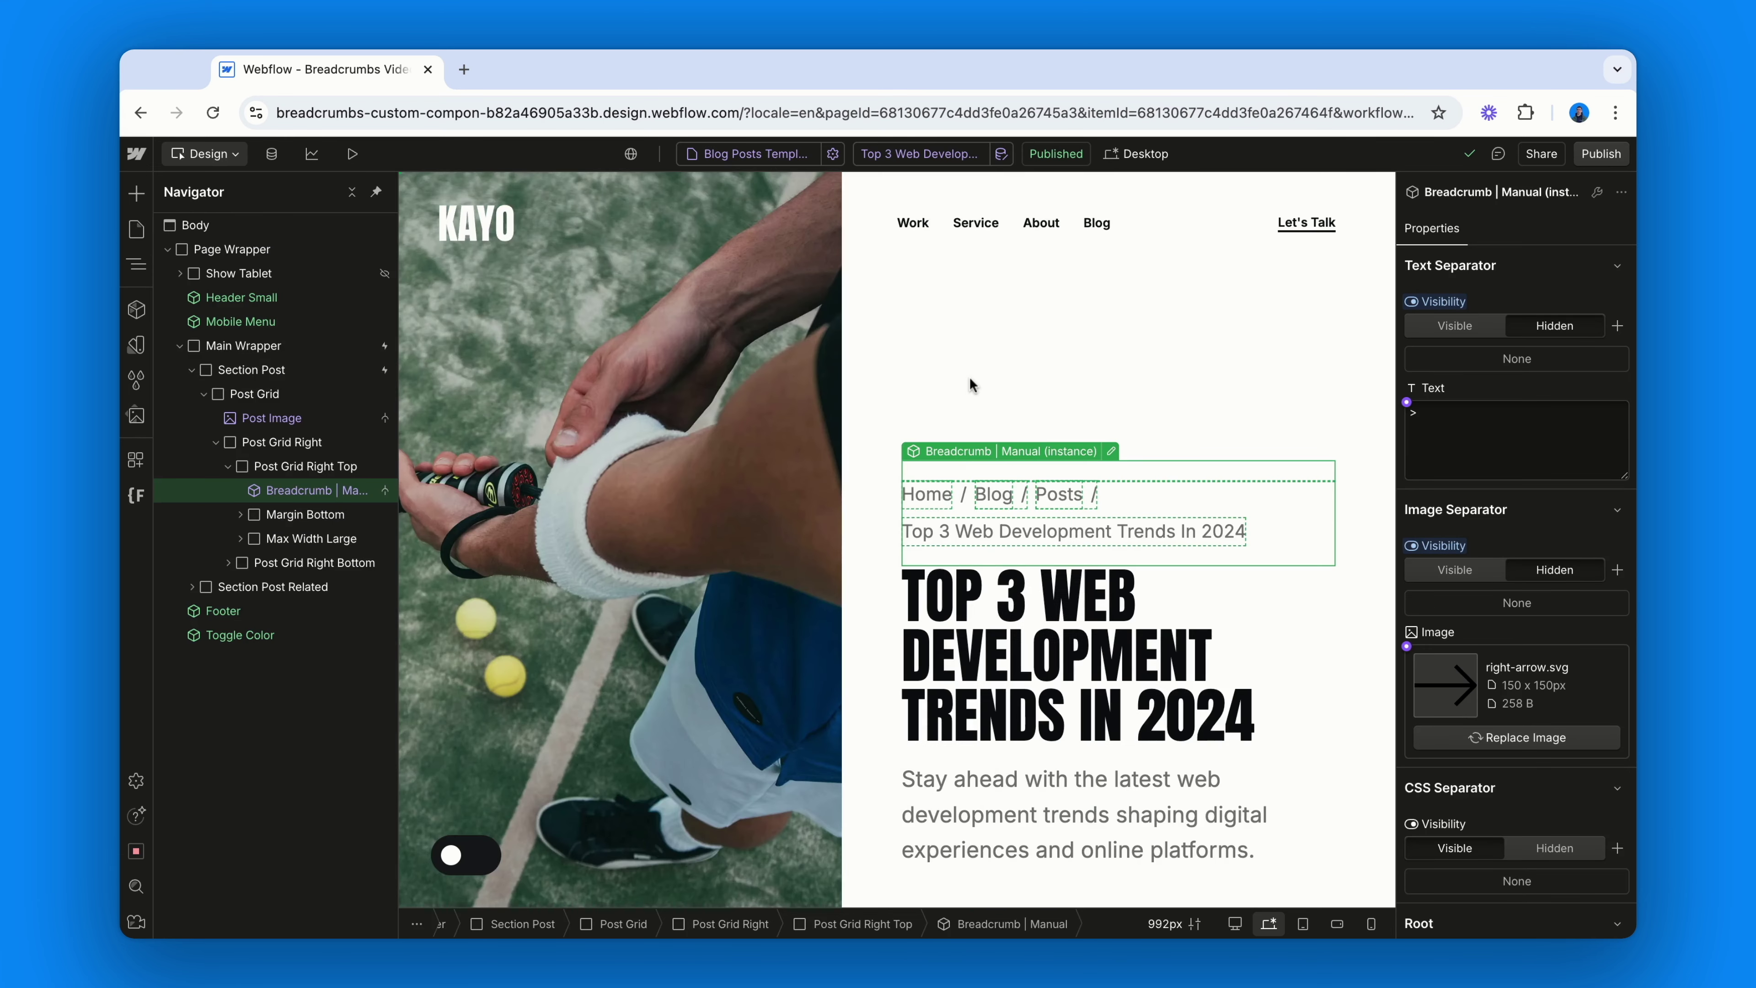
{"action": "key", "text": "shift+a"}
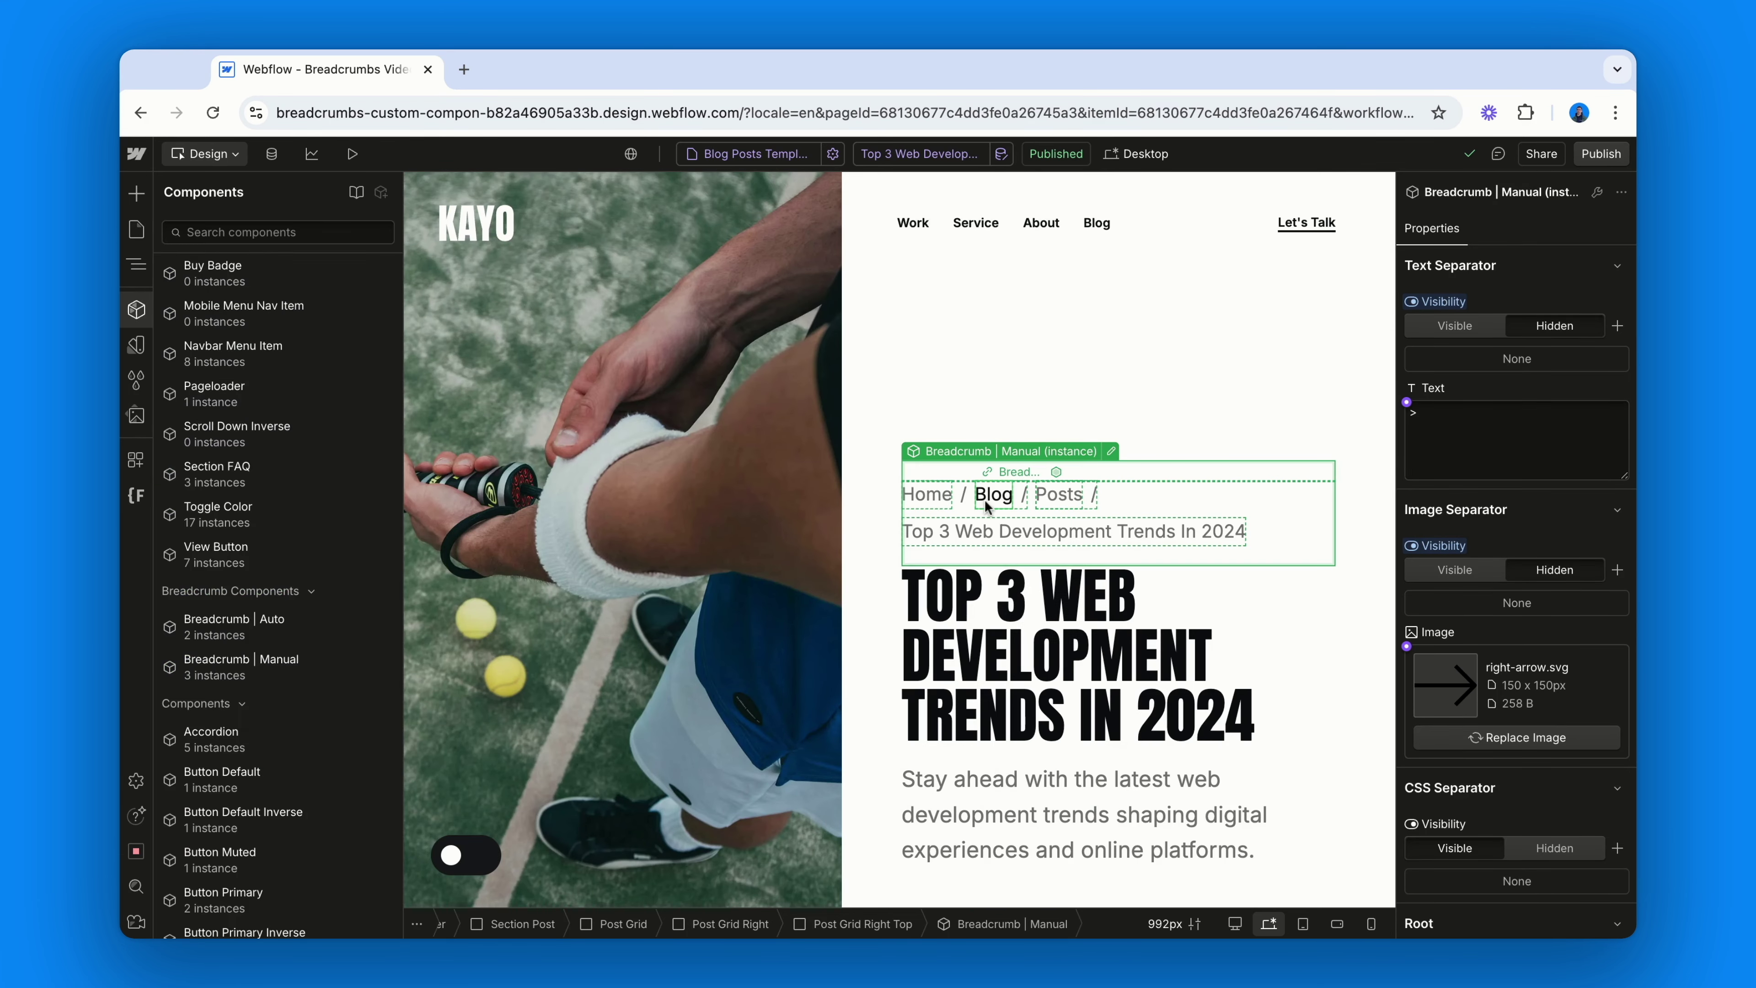
{"action": "mouse_move", "coordinate": [304, 631]}
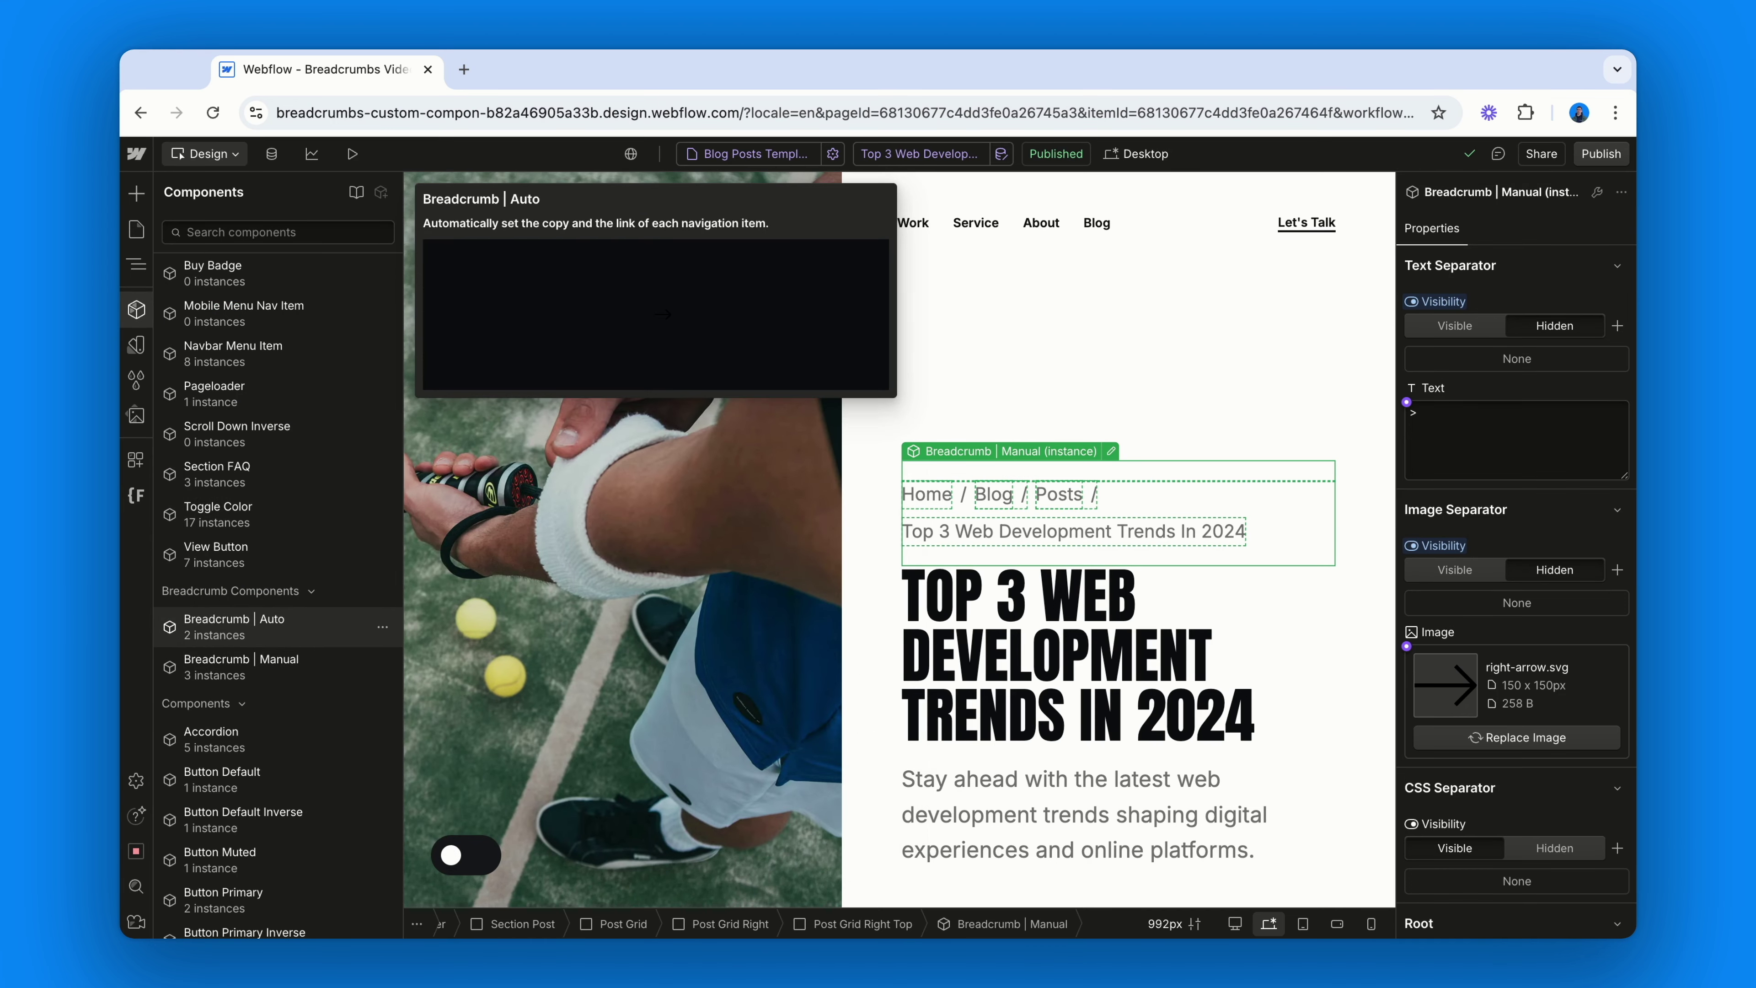
{"action": "left_click_drag", "start_coordinate": [304, 626], "coordinate": [975, 554]}
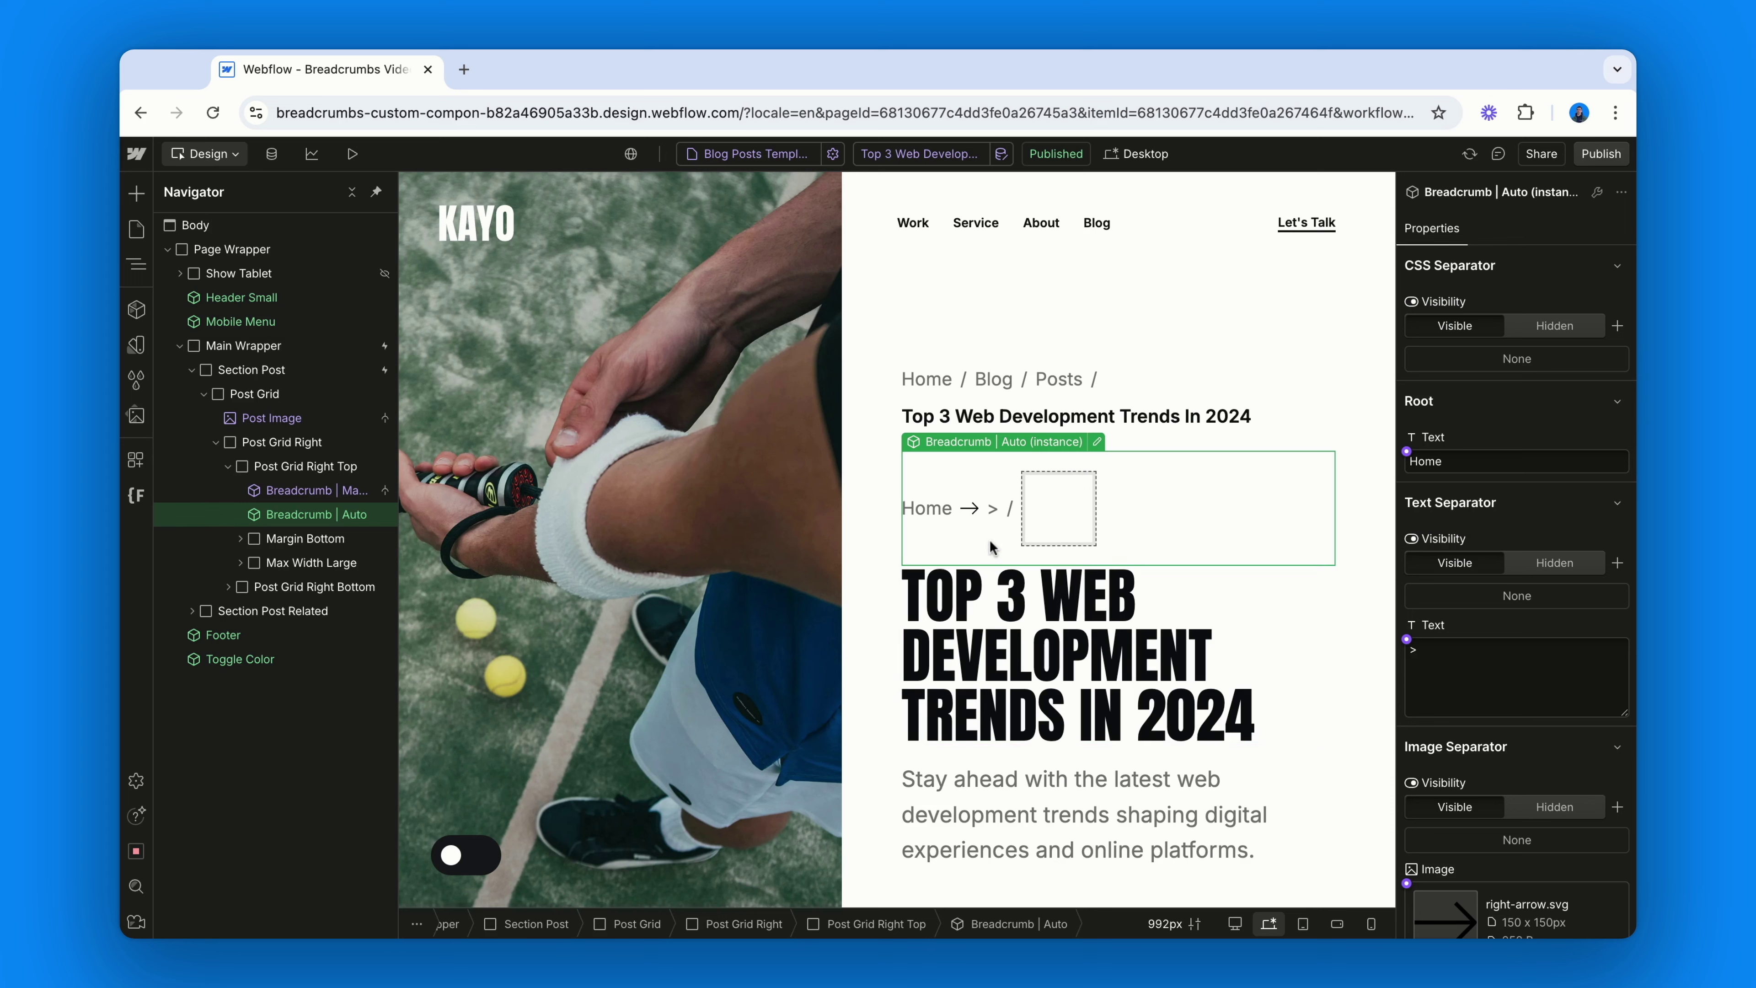
- Set the visibility of the Text Separator and the Image Separator to Hidden on the template's Breadcrumb | Auto instance
{"action": "scroll", "coordinate": [1521, 761], "scroll_direction": "down", "scroll_amount": 3}
{"action": "left_click", "coordinate": [1554, 404]}
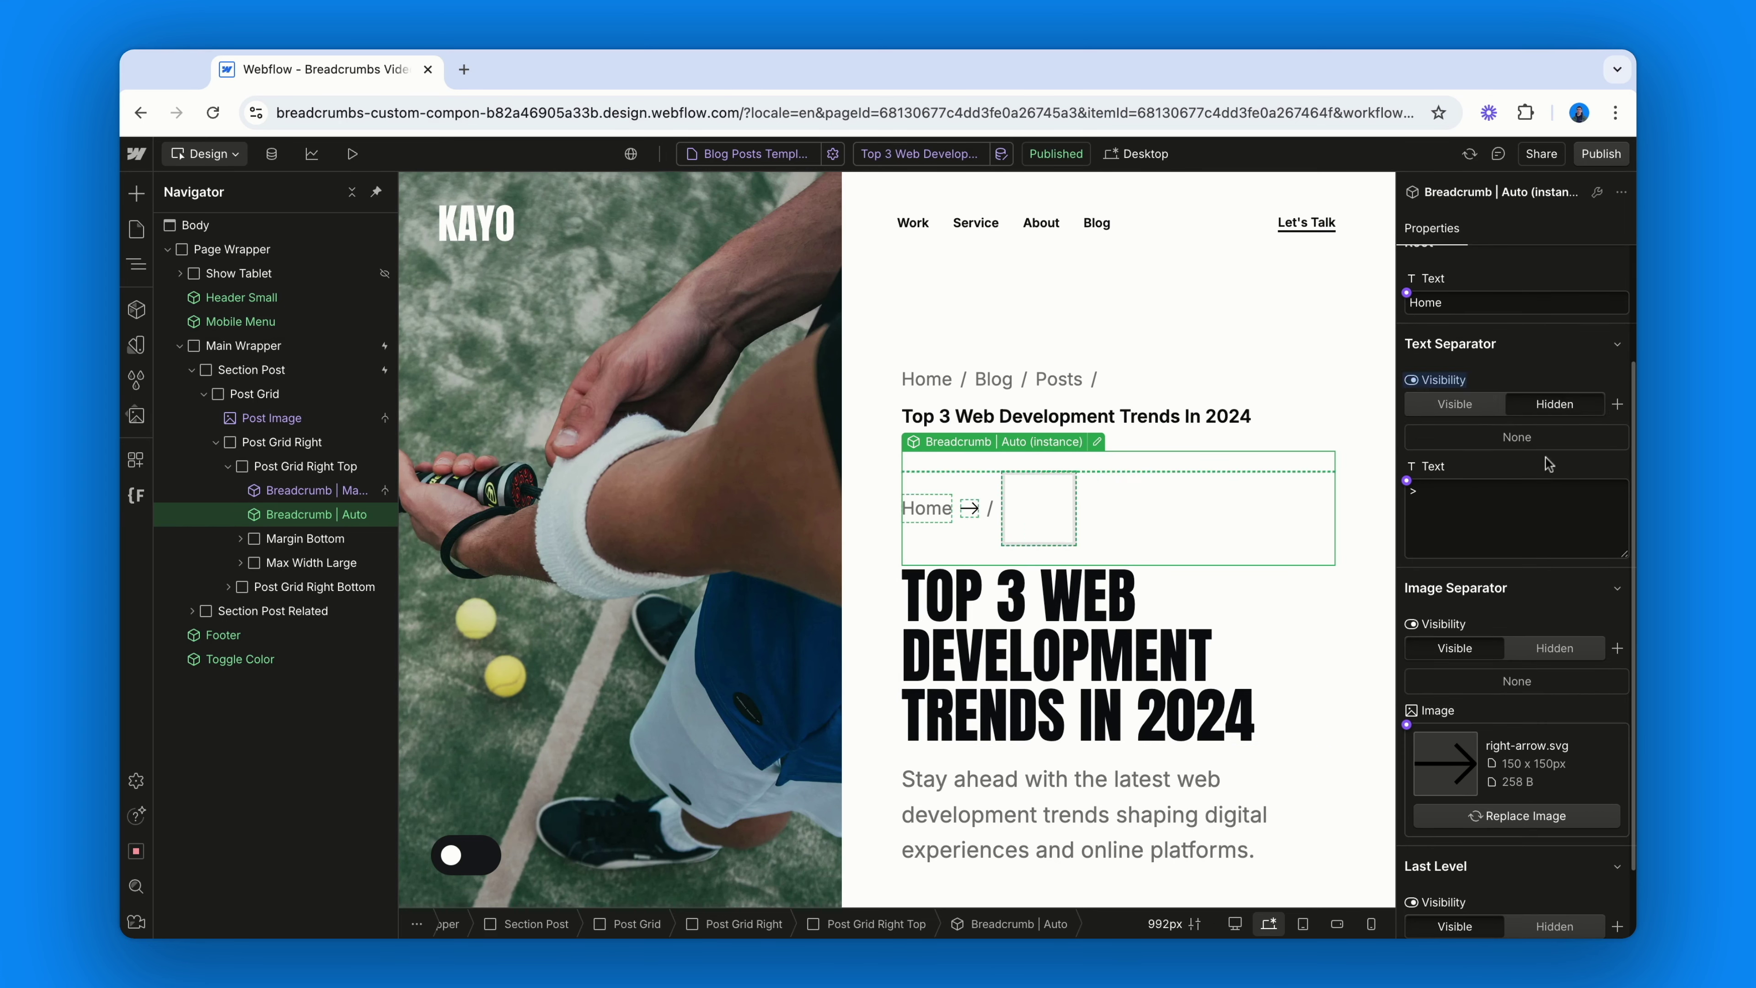
{"action": "scroll", "coordinate": [1555, 436], "scroll_direction": "down", "scroll_amount": 2}
{"action": "left_click", "coordinate": [1555, 553]}
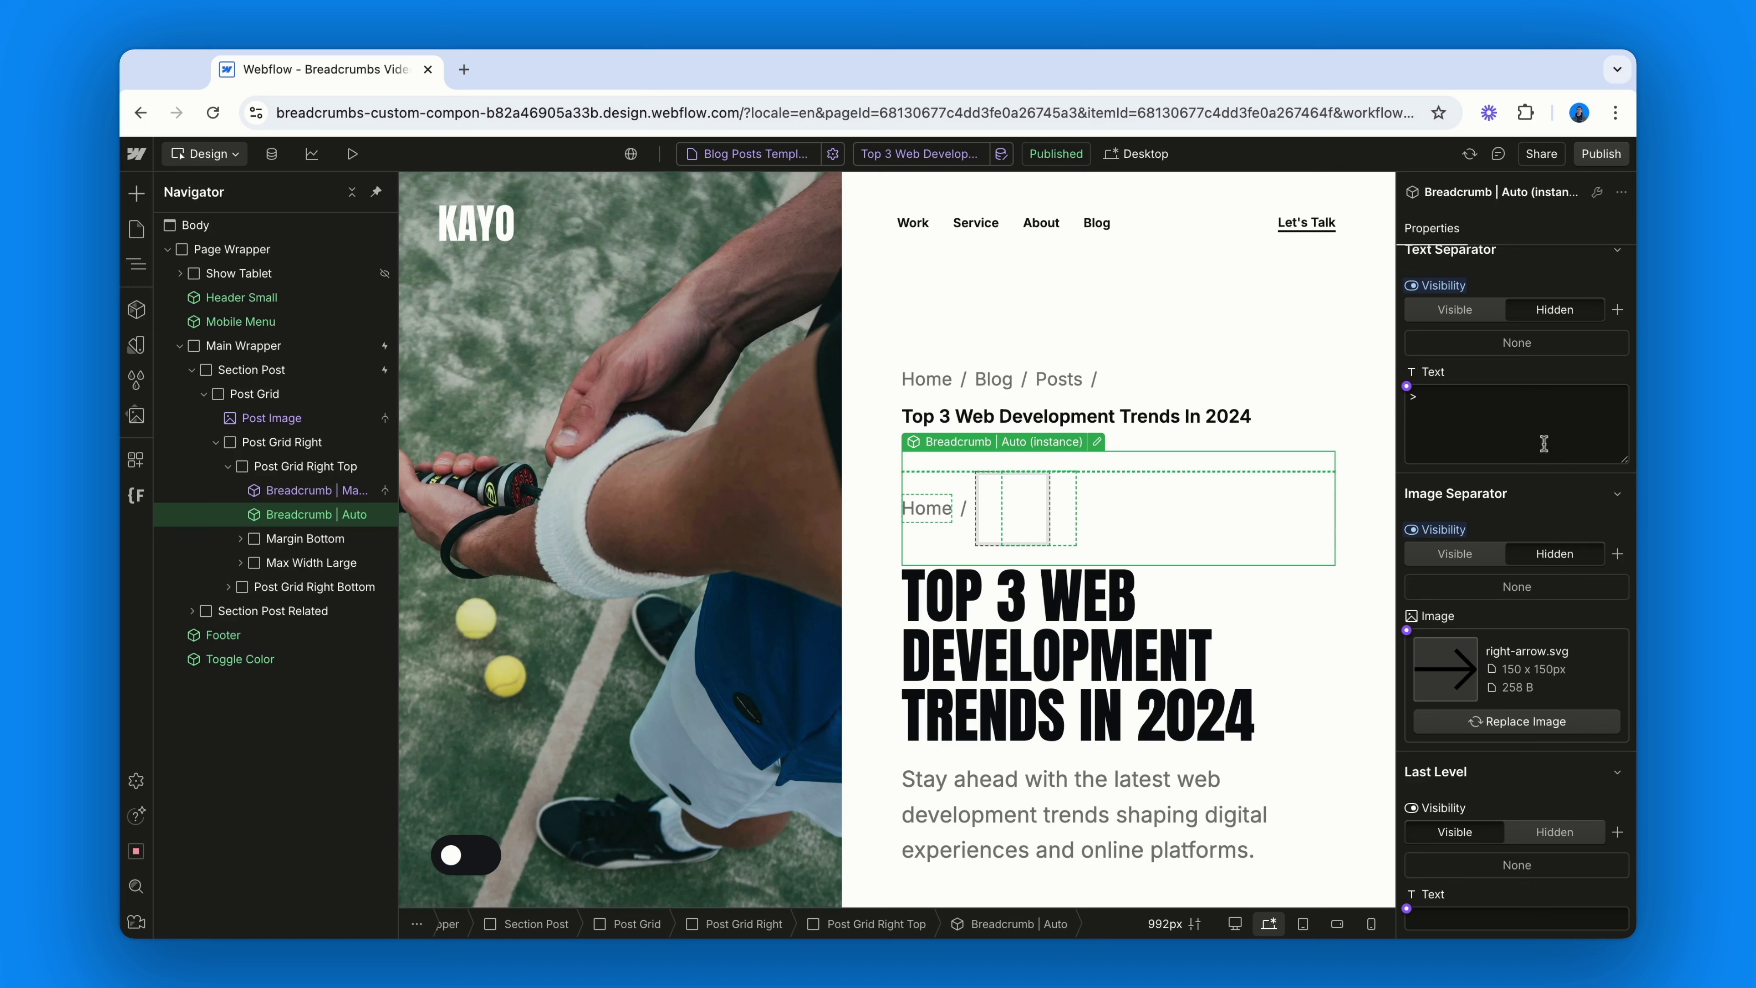
- Publish the site to the staging domain and open the published blog post page
{"action": "left_click", "coordinate": [1601, 153]}
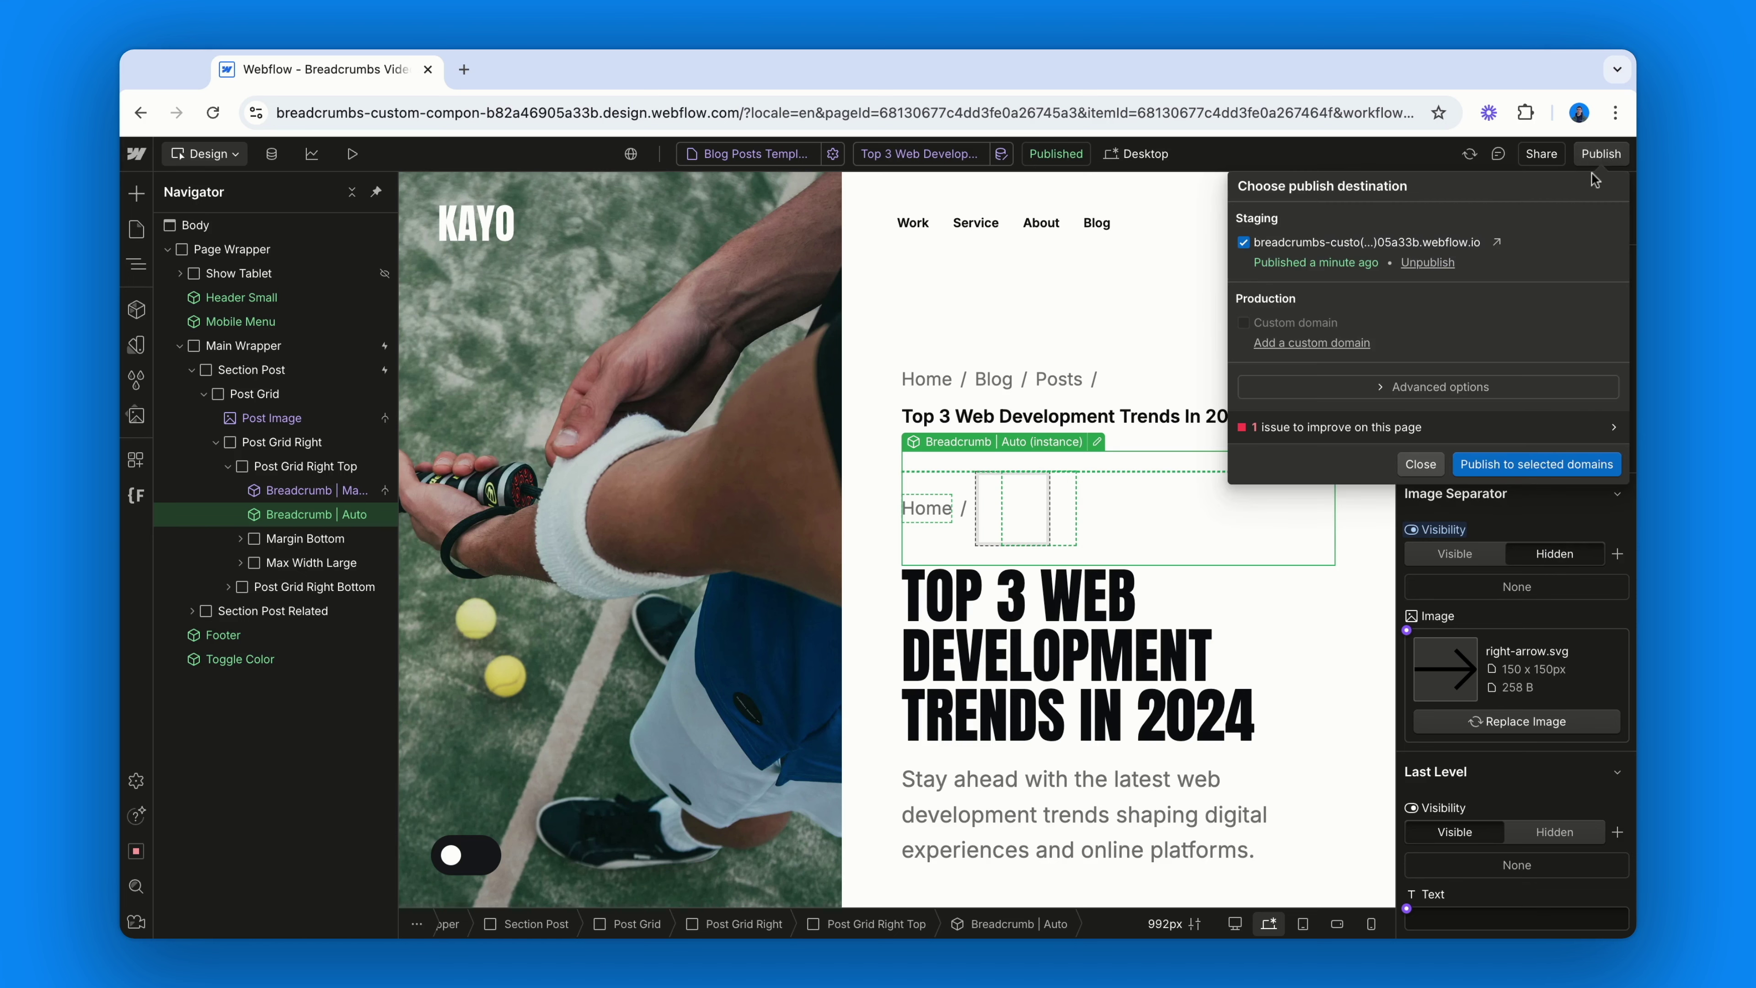
{"action": "left_click", "coordinate": [1504, 468]}
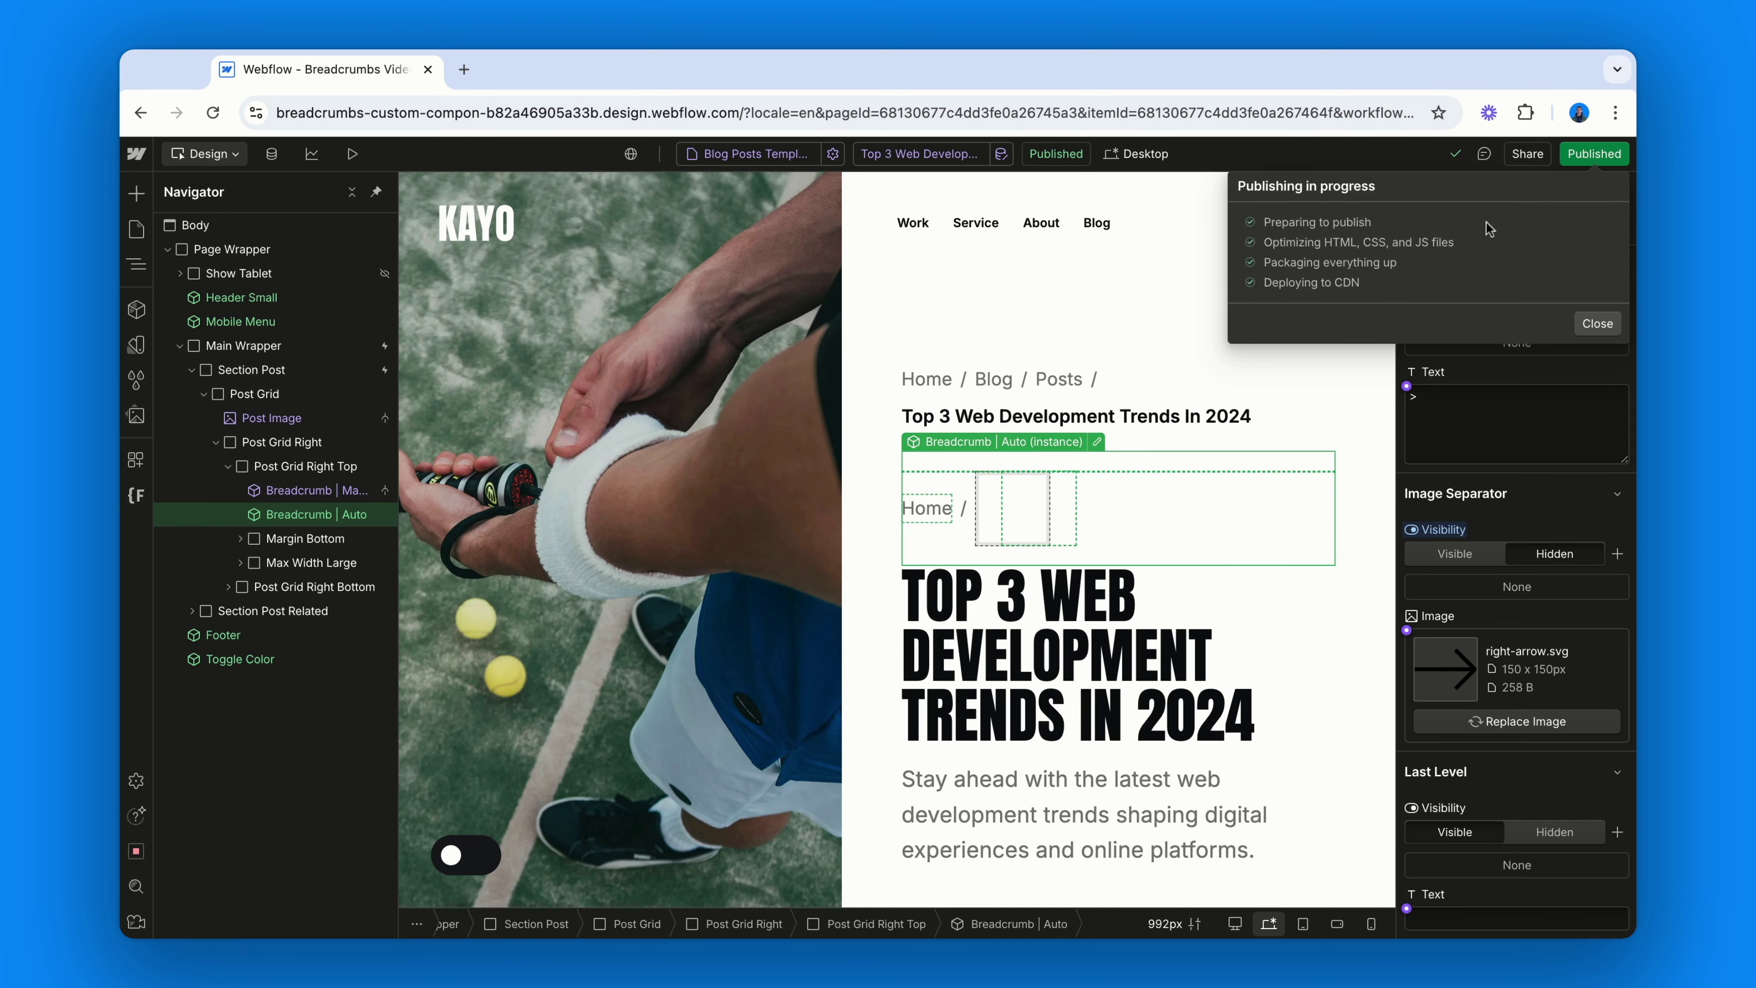
{"action": "left_click", "coordinate": [1495, 235]}
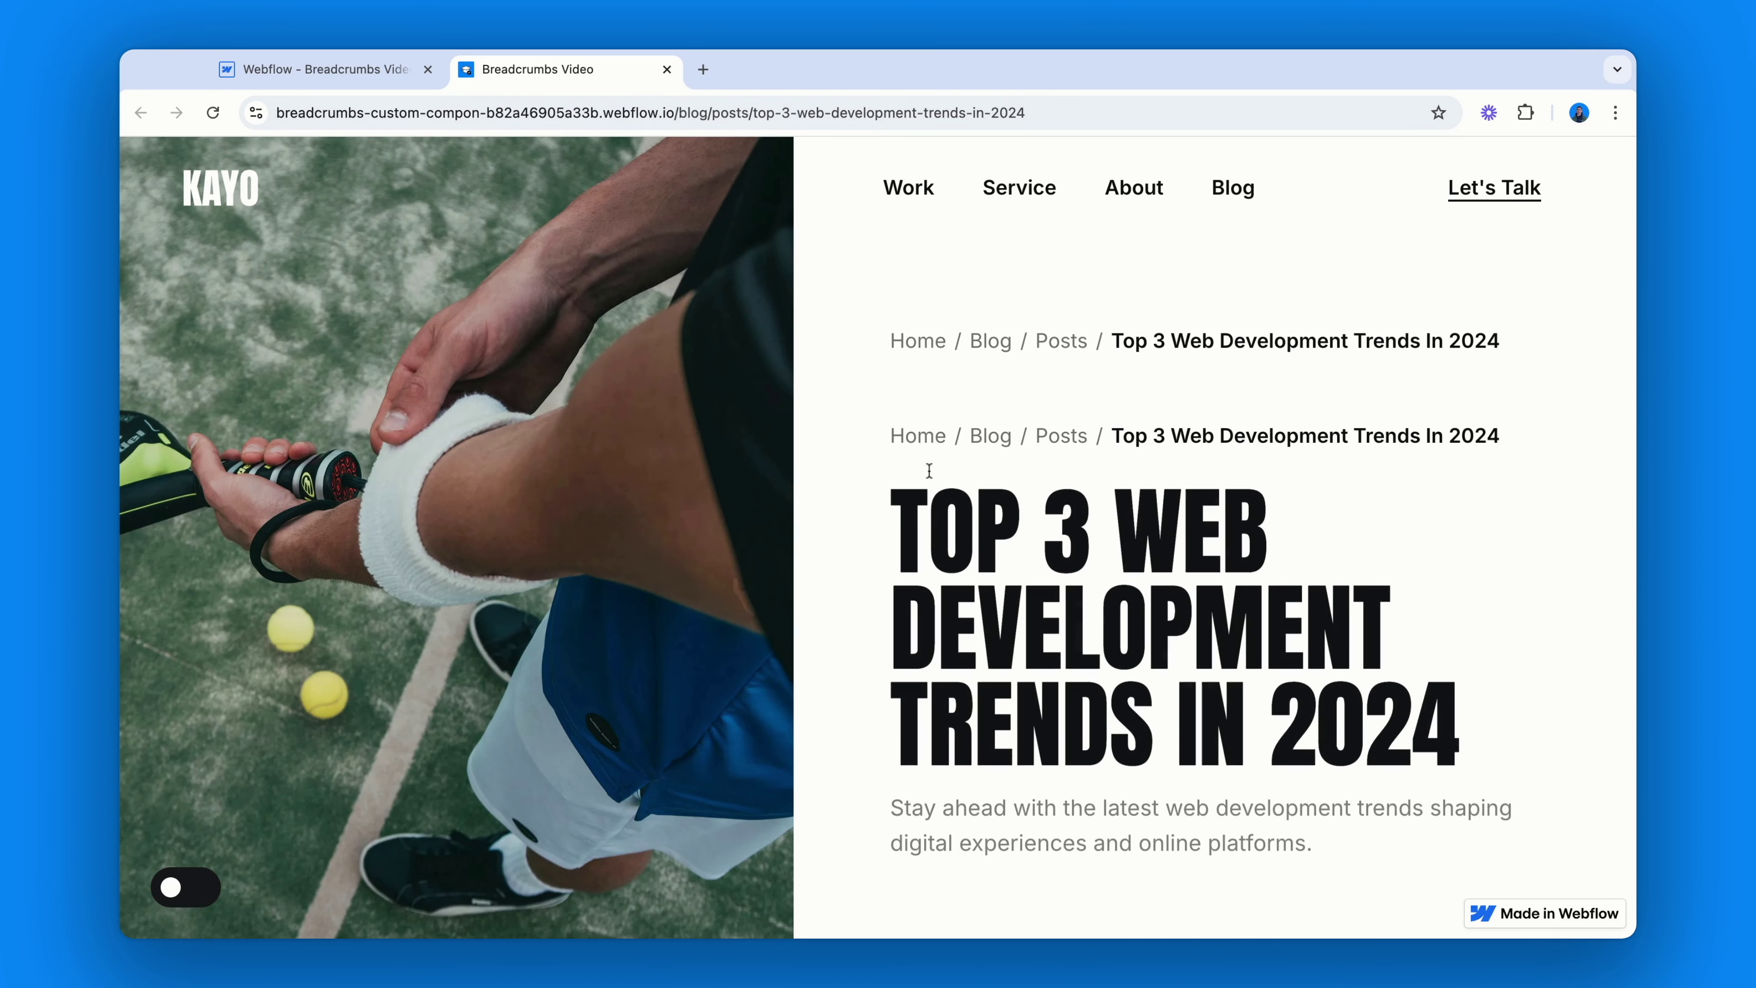
- Check whether the Posts level in the published post's automatic breadcrumb is a link or plain text
{"action": "left_click_drag", "start_coordinate": [1040, 442], "coordinate": [1067, 442]}
{"action": "double_click", "coordinate": [1066, 442]}
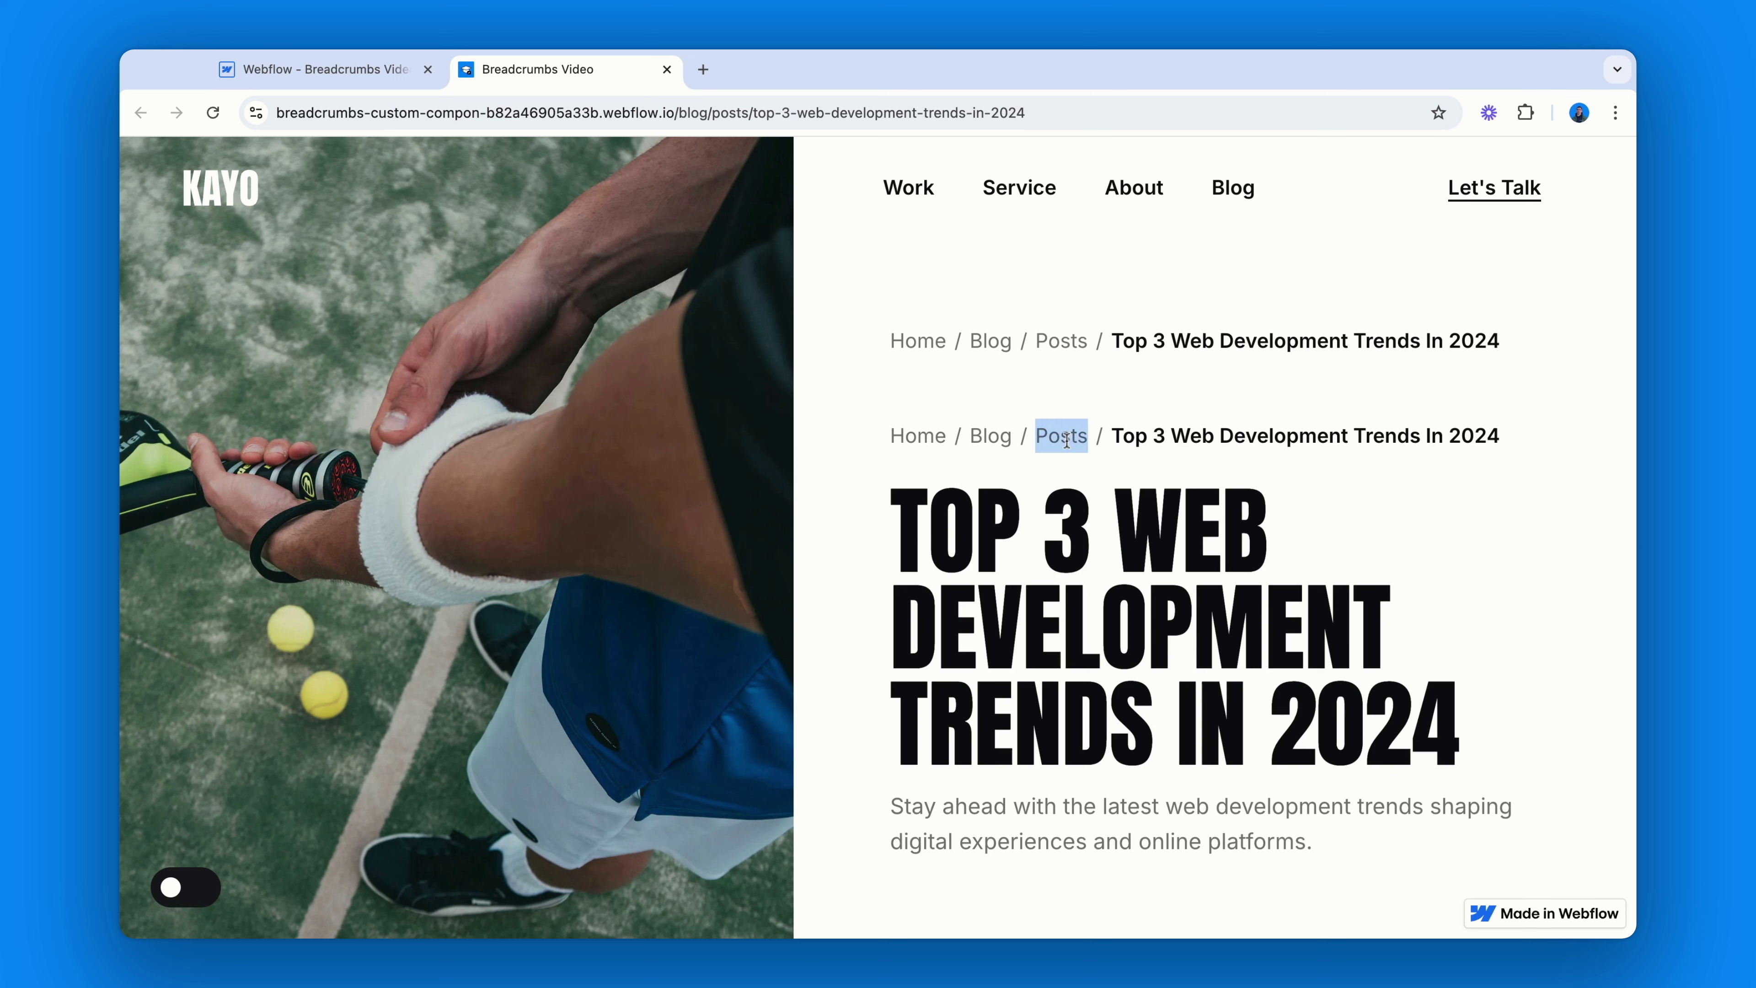
{"action": "left_click", "coordinate": [1067, 441]}
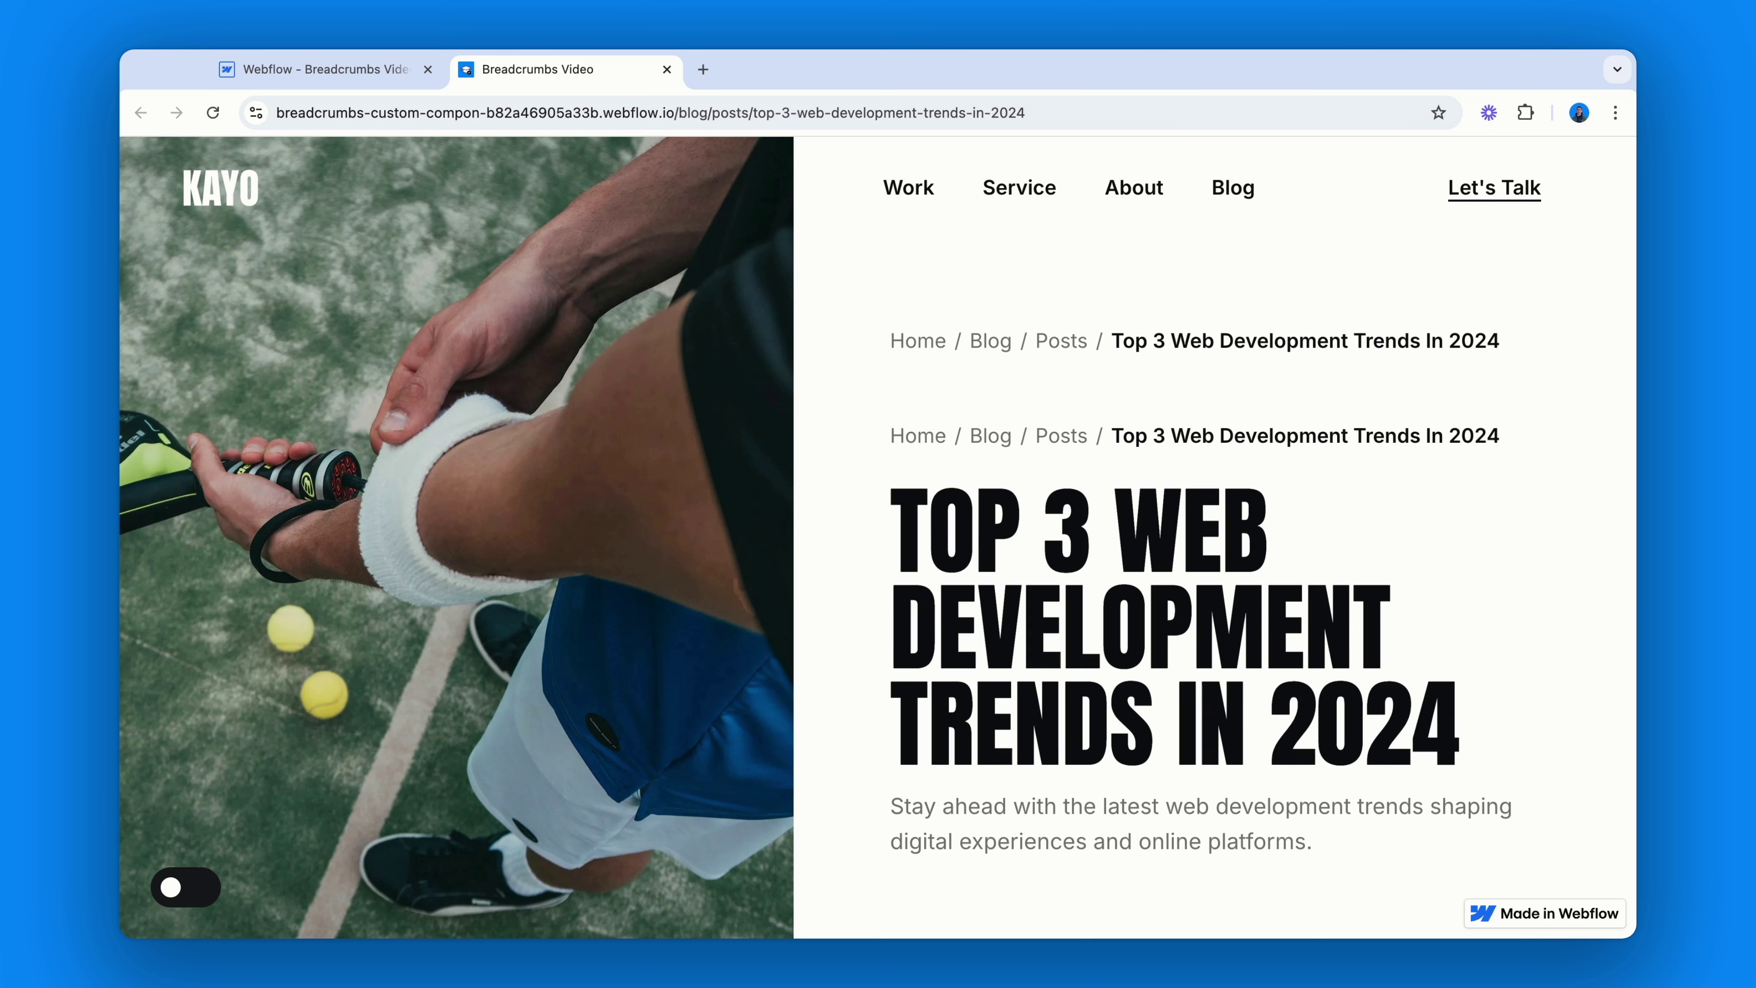
{"action": "double_click", "coordinate": [1061, 433]}
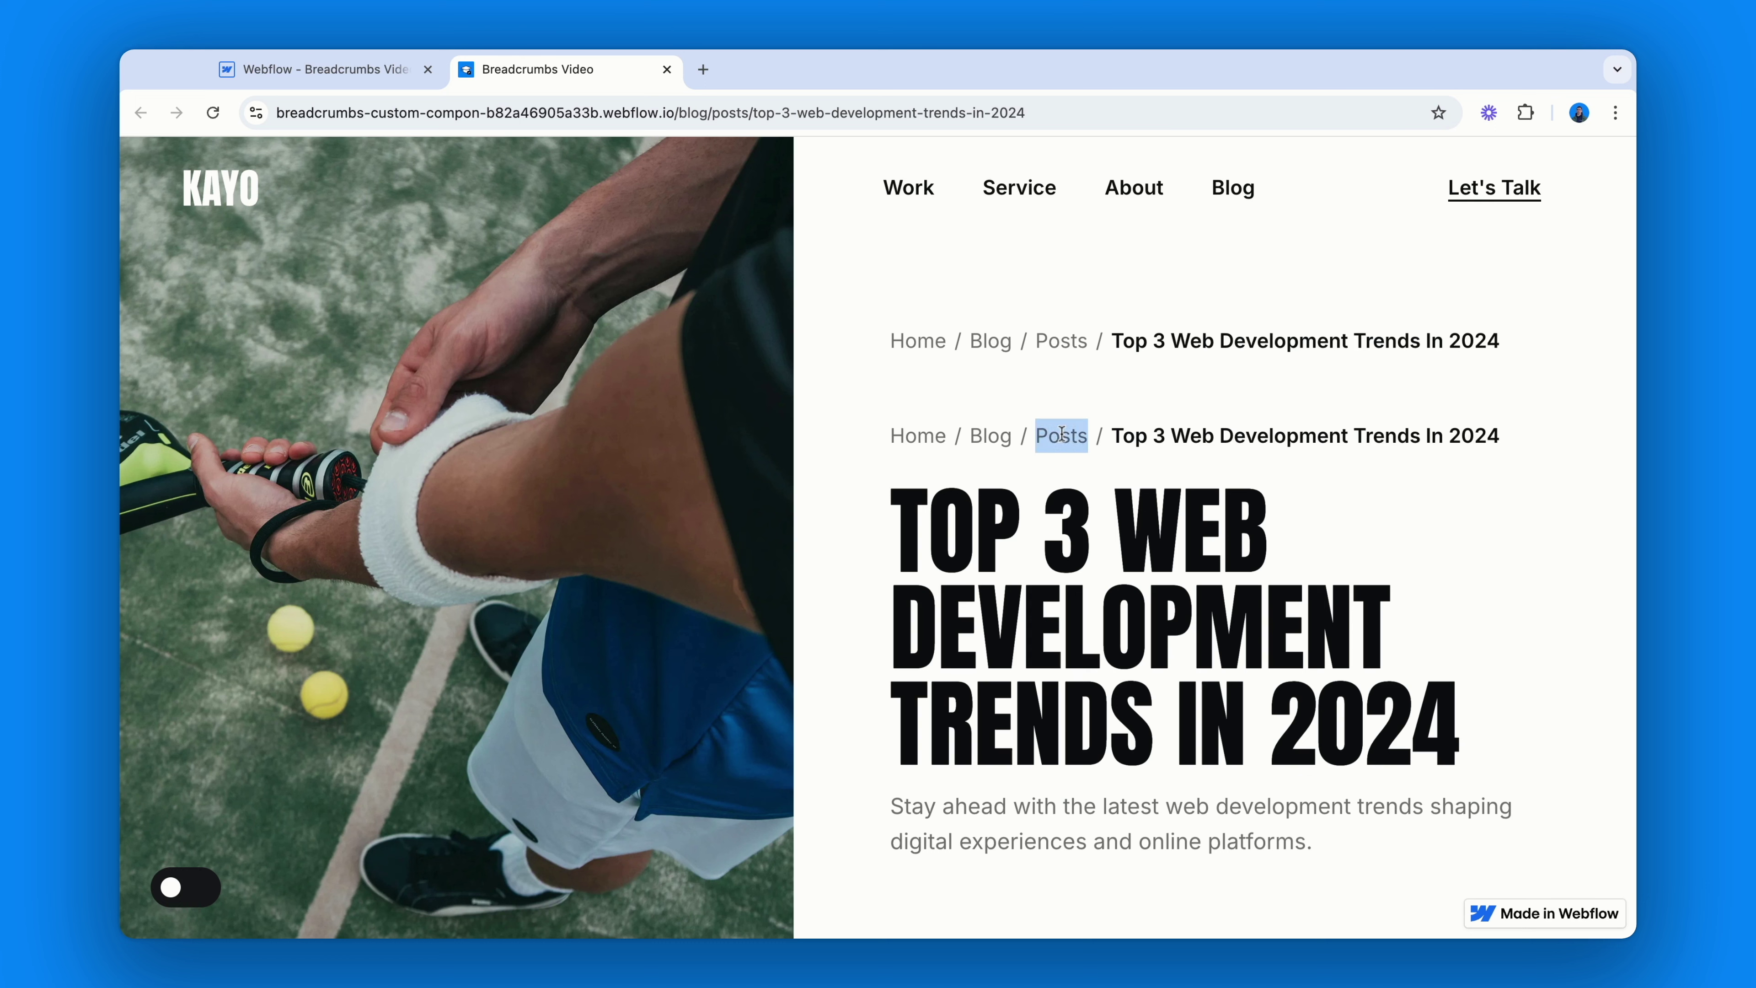
{"action": "left_click", "coordinate": [1062, 458]}
{"action": "double_click", "coordinate": [1061, 434]}
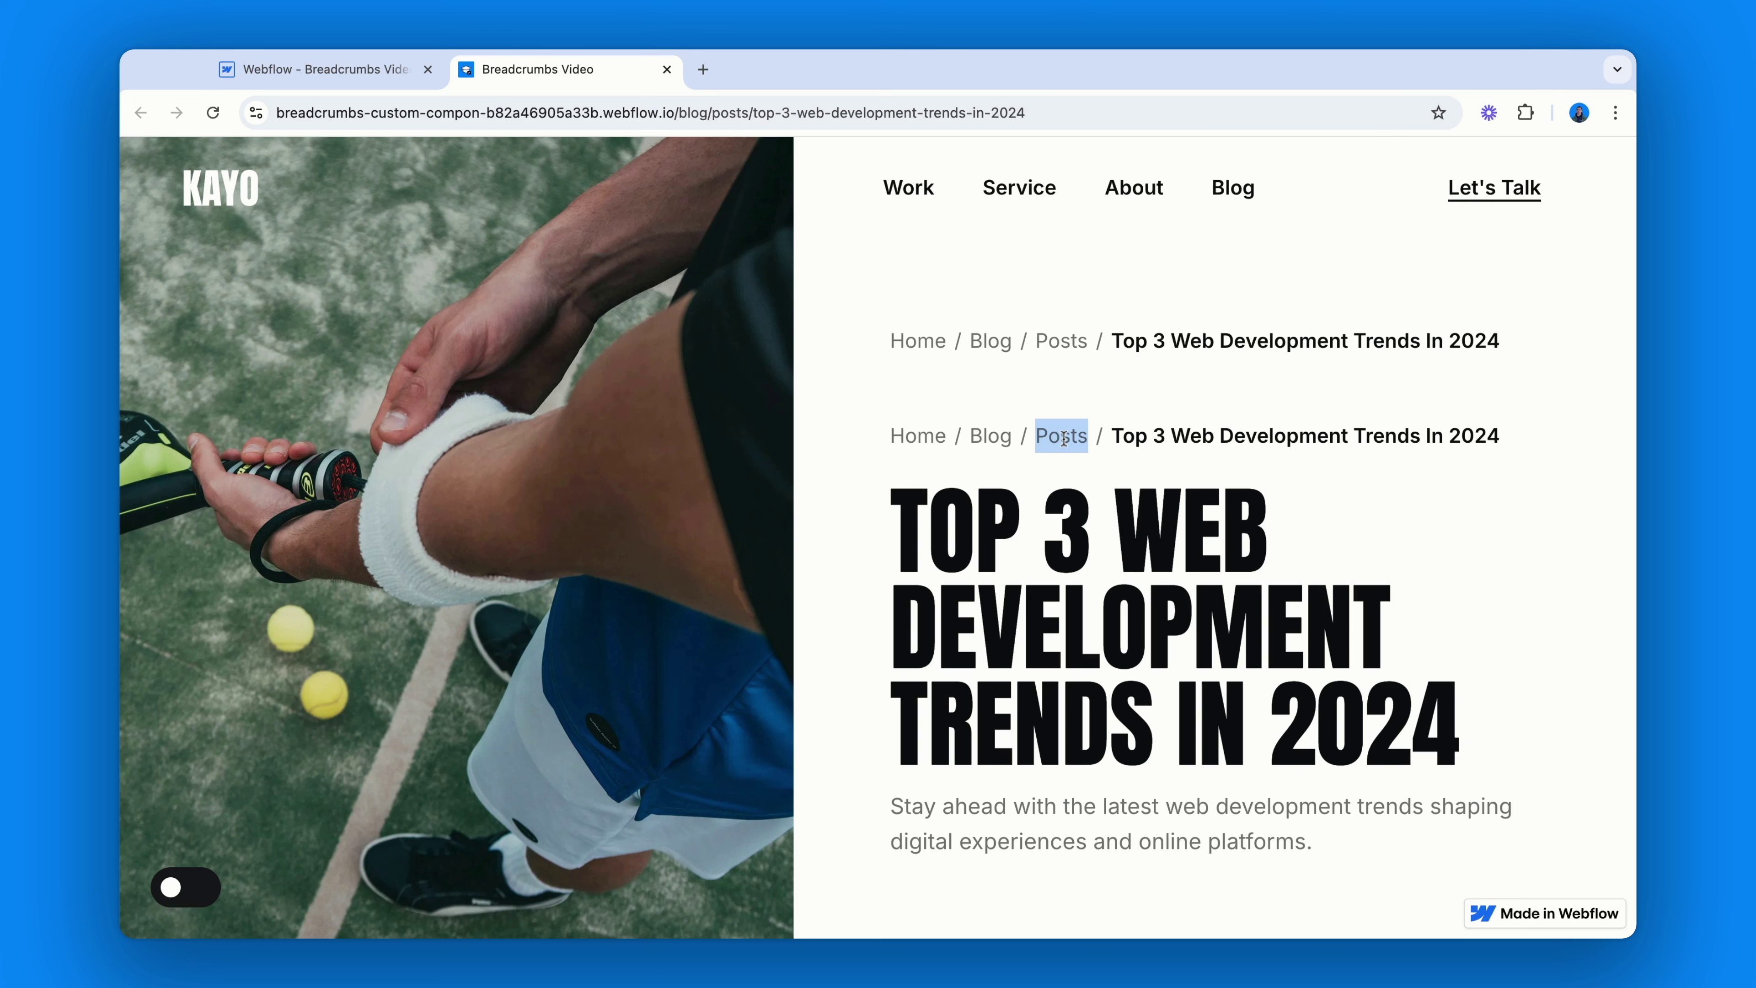
{"action": "left_click", "coordinate": [1063, 486]}
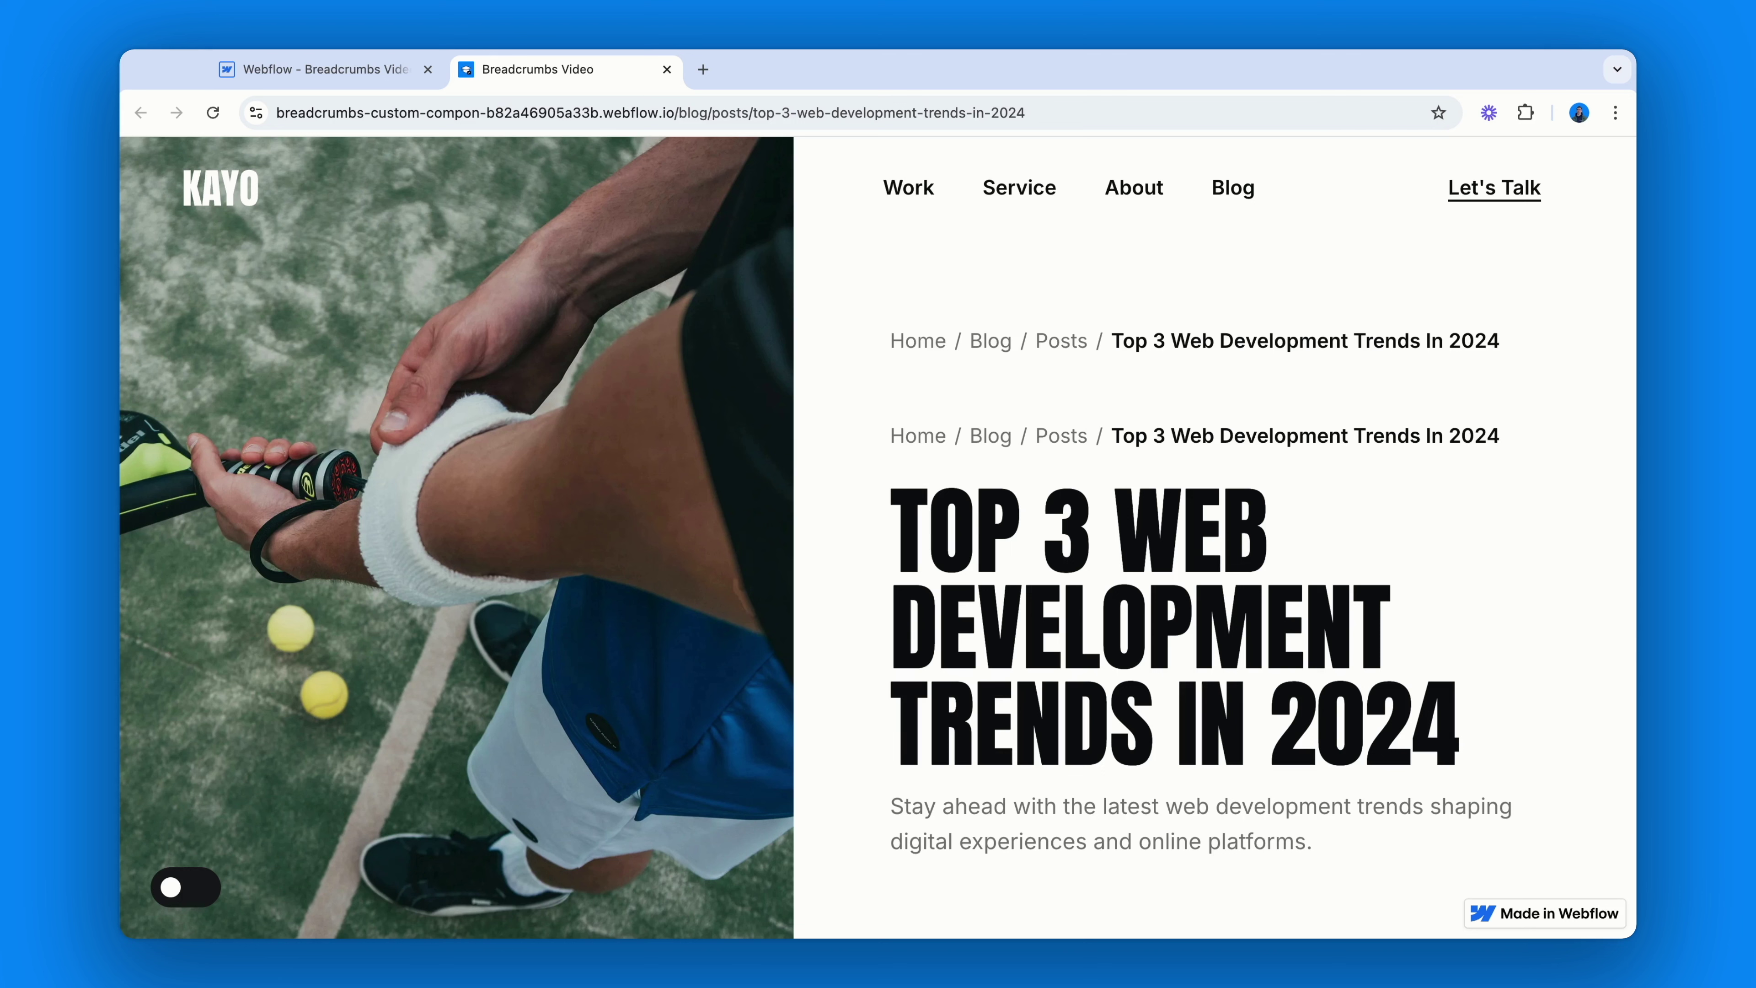
{"action": "mouse_move", "coordinate": [1035, 434]}
{"action": "left_mouse_down"}
{"action": "mouse_move", "coordinate": [1089, 436]}
{"action": "mouse_move", "coordinate": [1038, 439]}
{"action": "left_mouse_up"}
- Test the Home and Blog links in the automatic breadcrumb, recheck Posts and the last level, and return to the Designer
{"action": "left_click", "coordinate": [917, 435]}
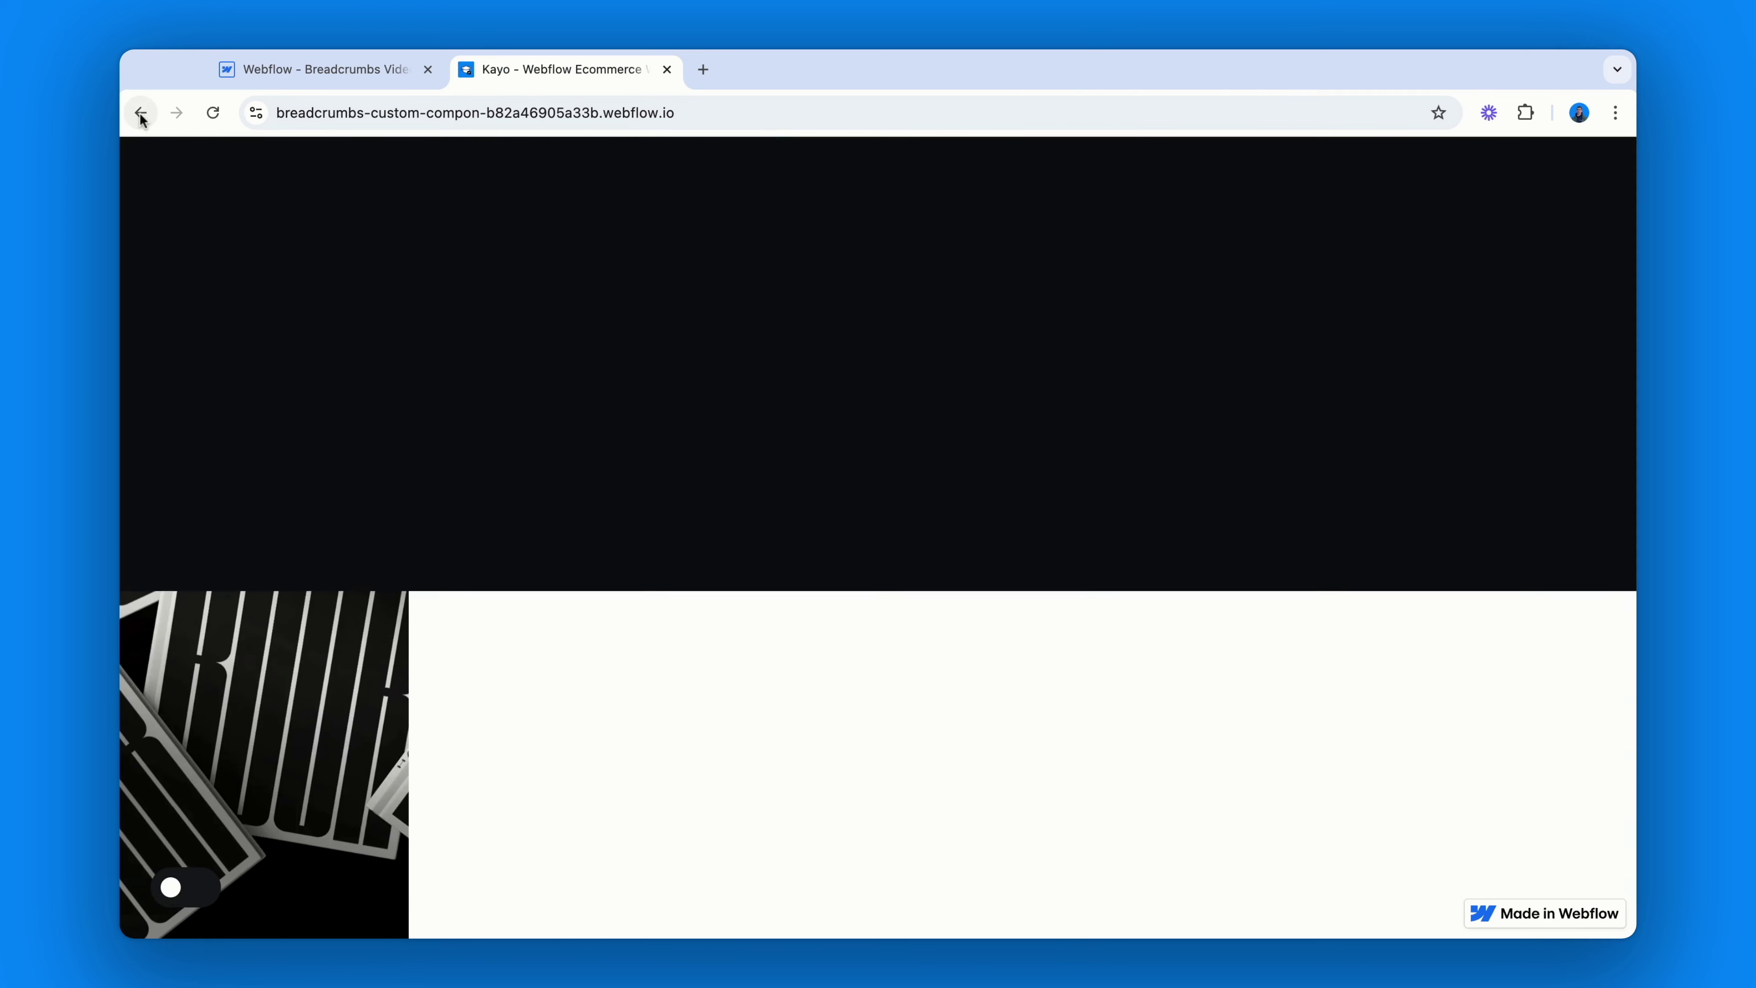
{"action": "left_click", "coordinate": [141, 114]}
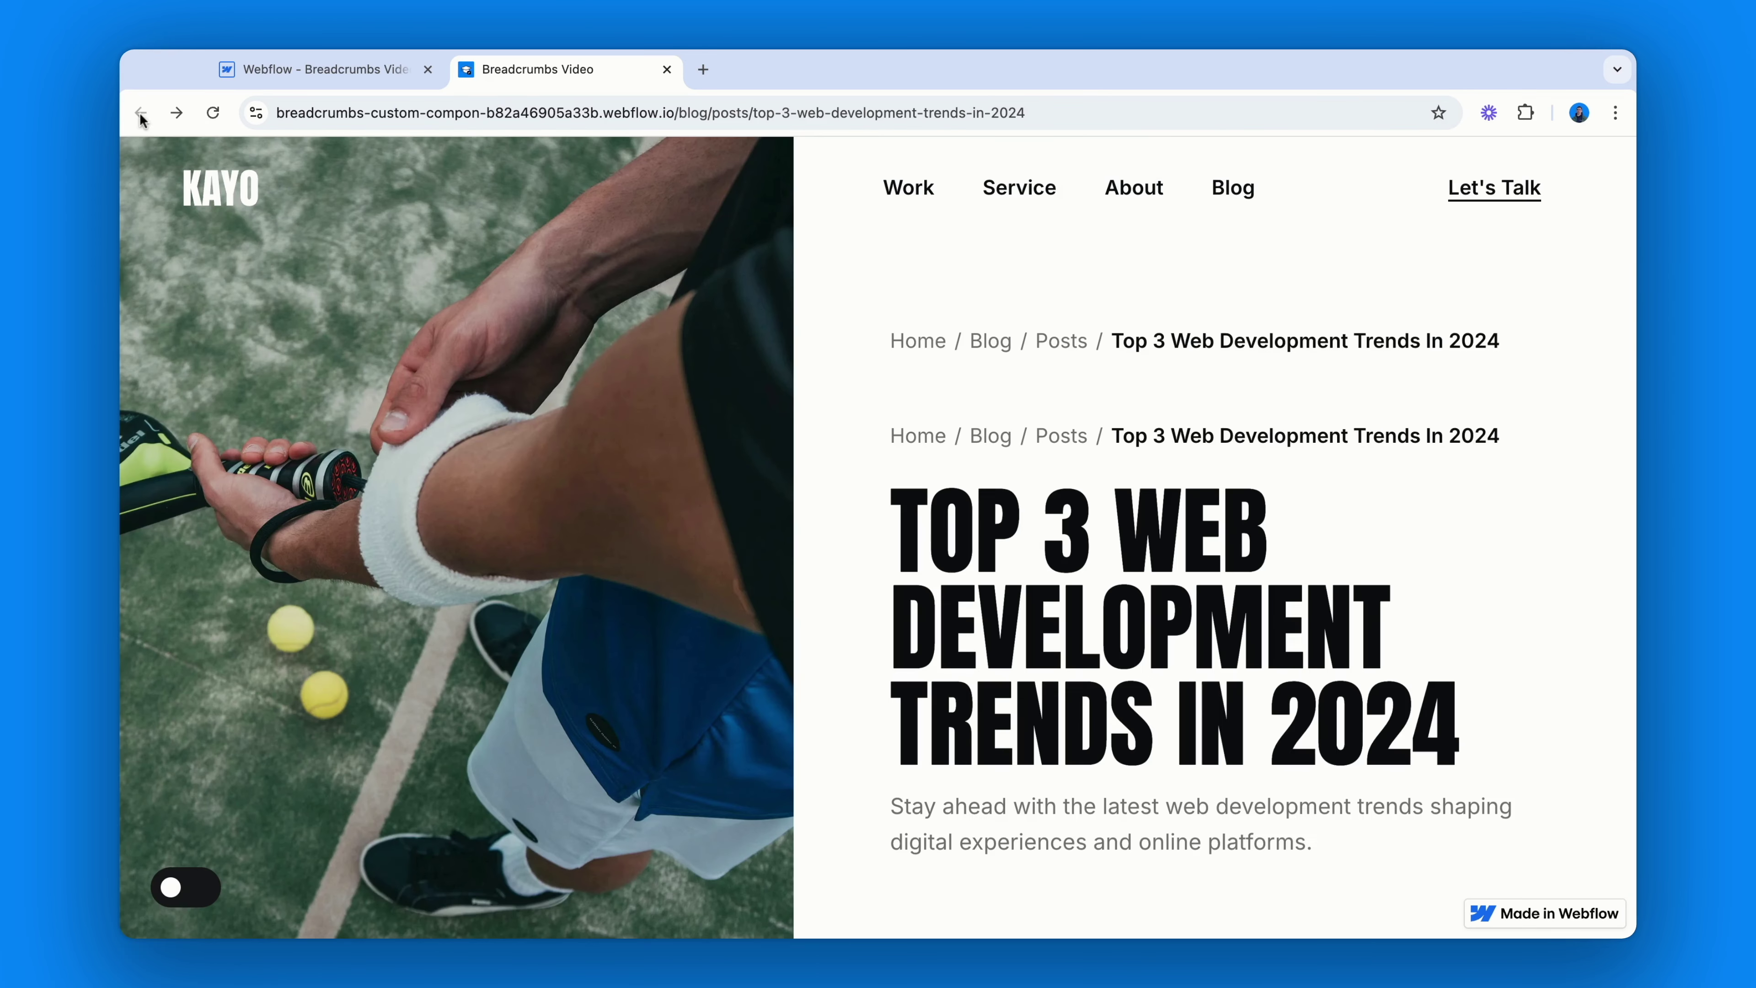
{"action": "left_click", "coordinate": [975, 437]}
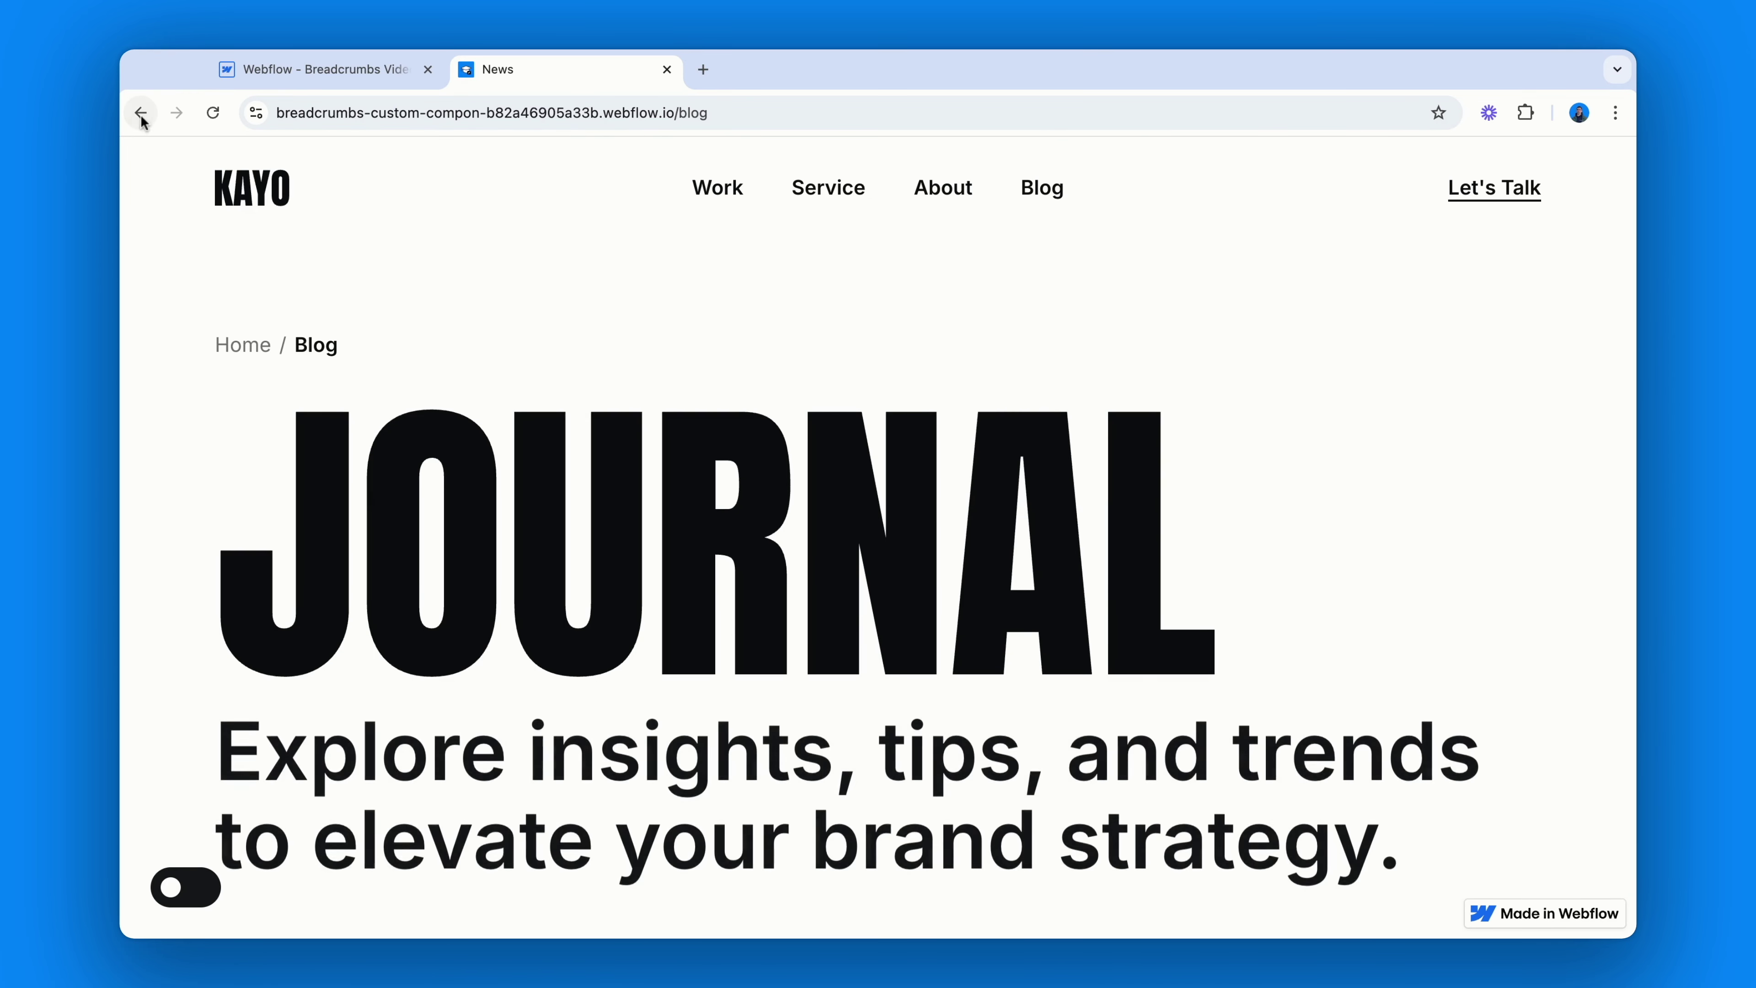
{"action": "left_click", "coordinate": [141, 116]}
{"action": "double_click", "coordinate": [1062, 437]}
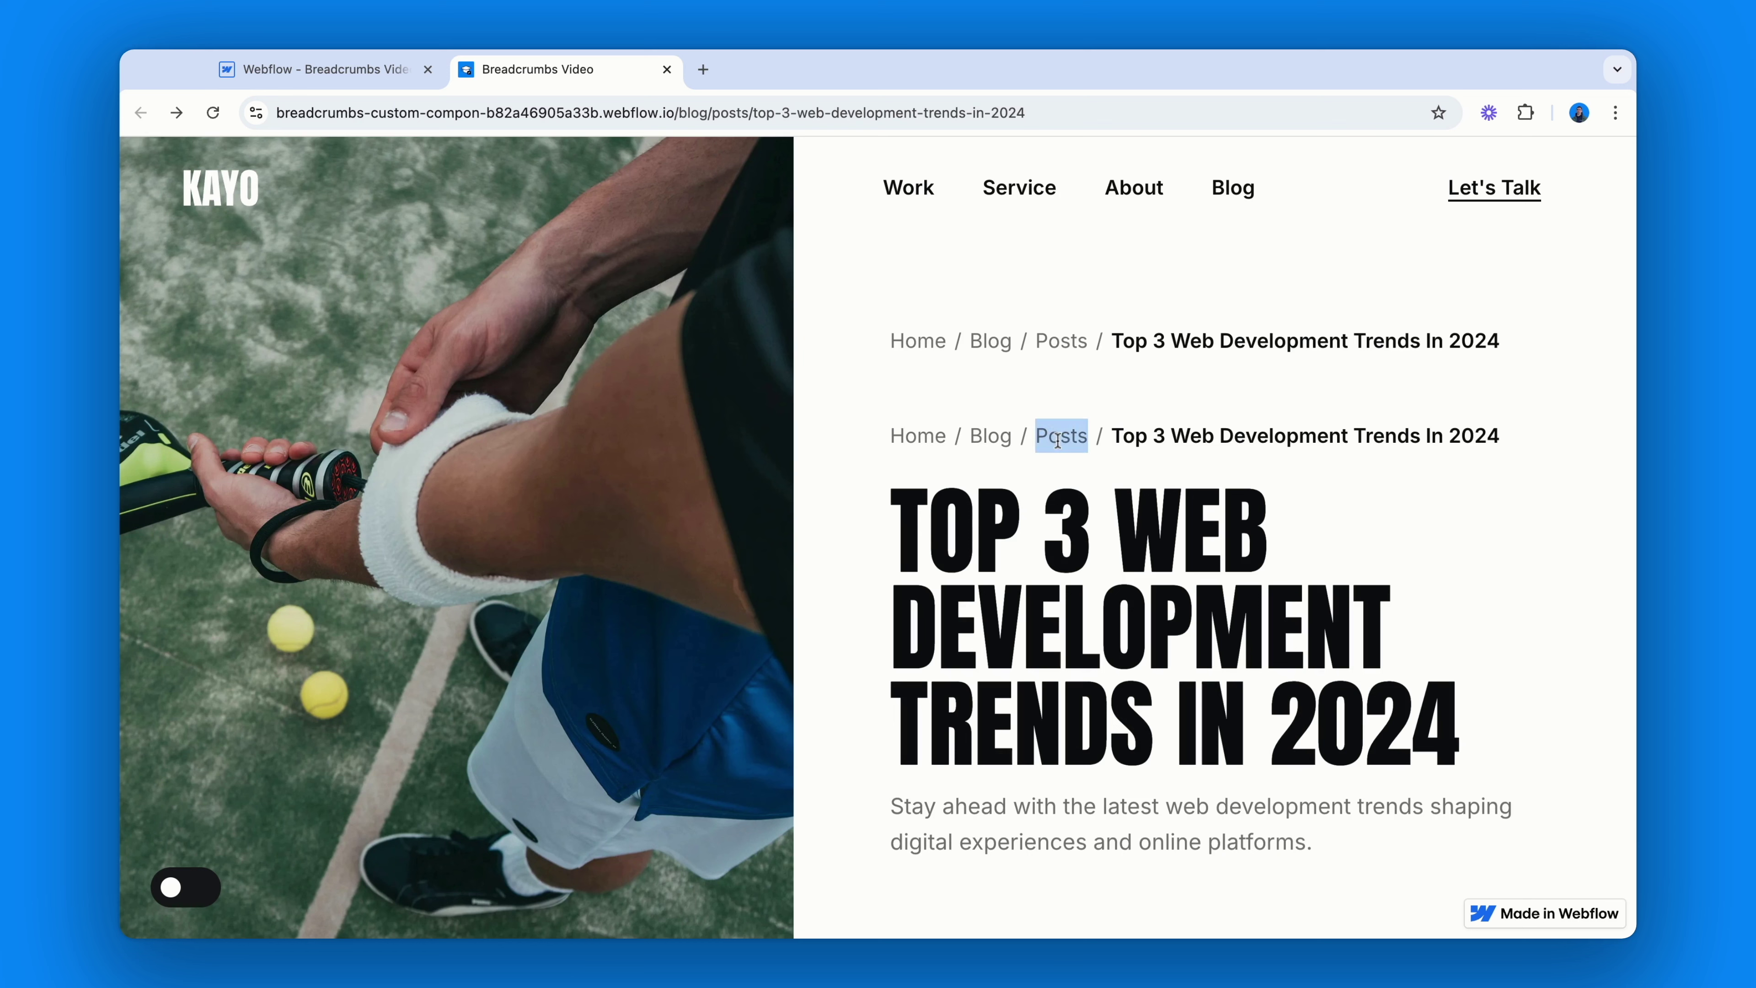
{"action": "left_click", "coordinate": [1064, 468]}
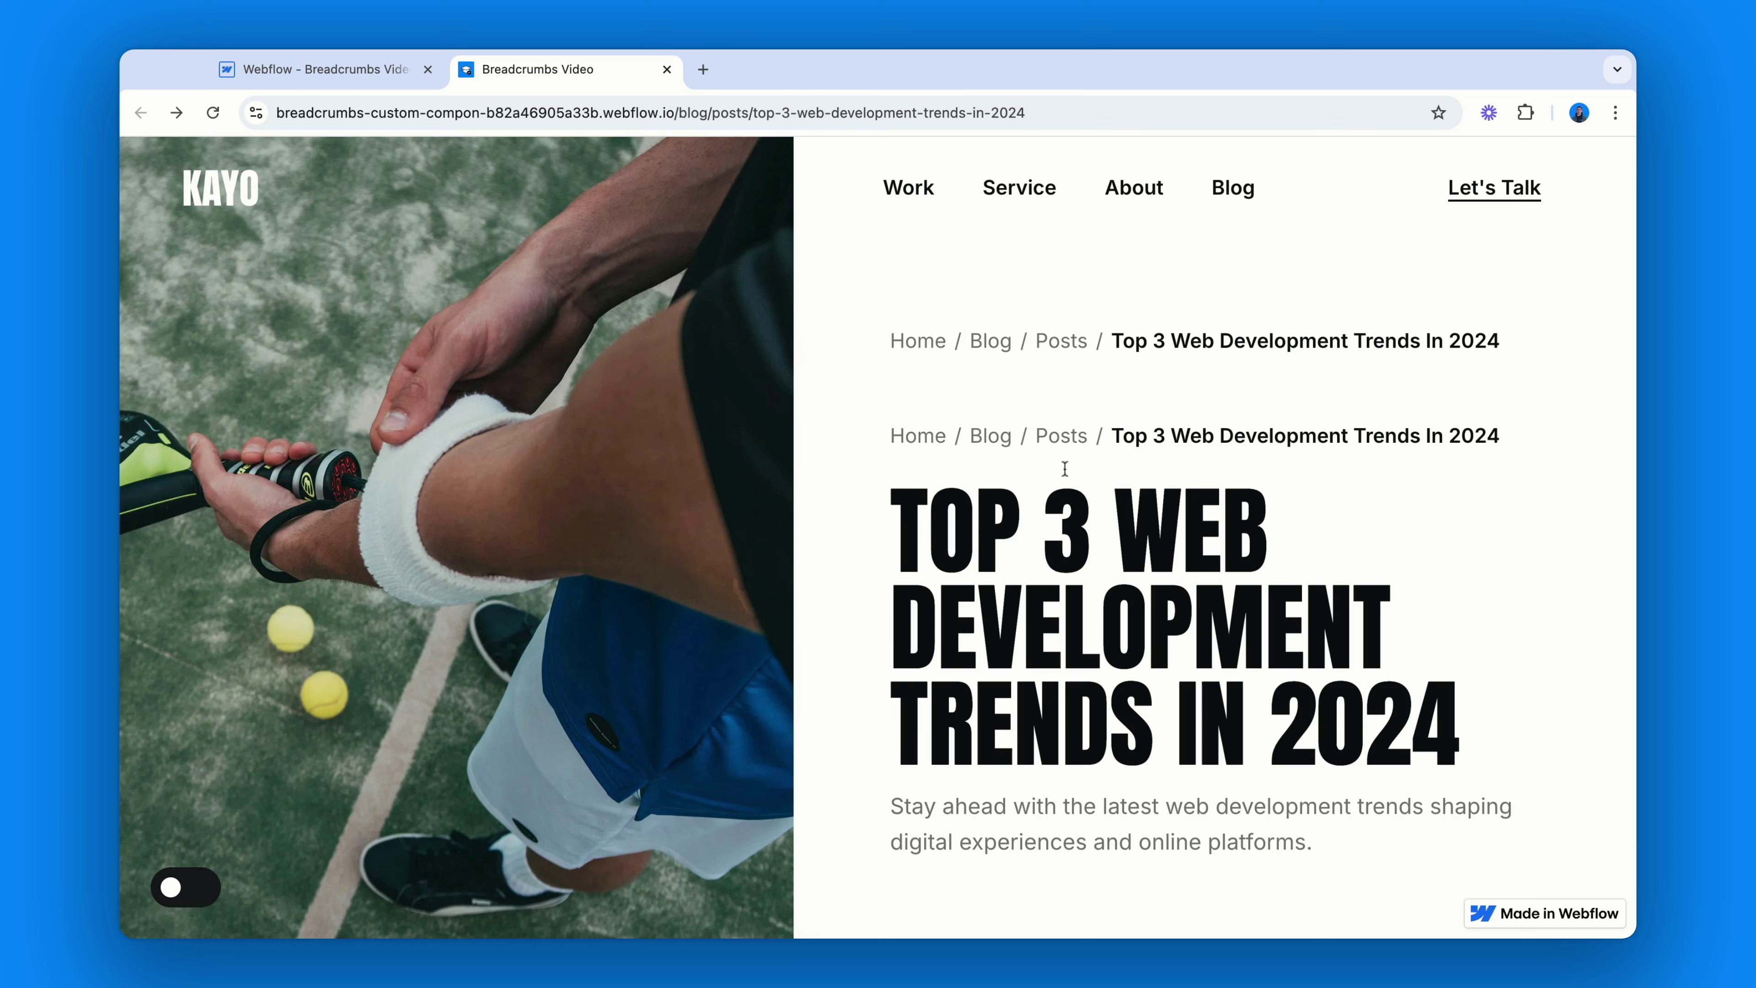
{"action": "left_click", "coordinate": [1315, 449]}
{"action": "left_click", "coordinate": [1316, 449]}
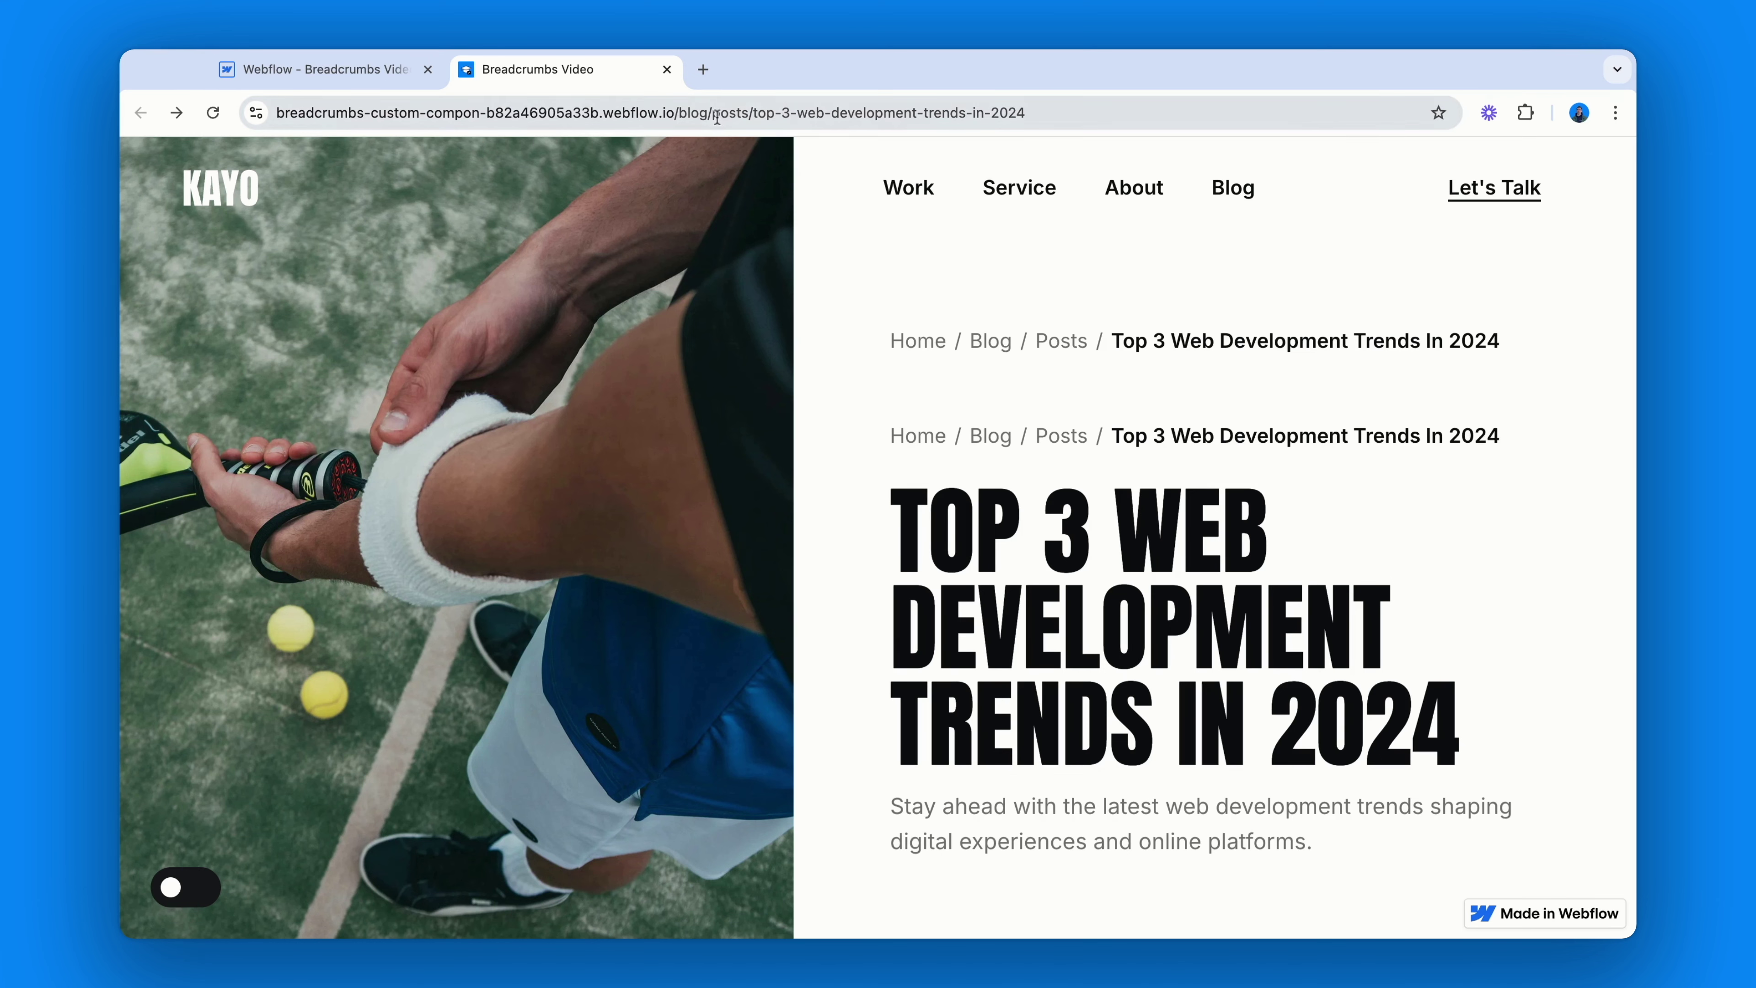
{"action": "left_click", "coordinate": [666, 70]}
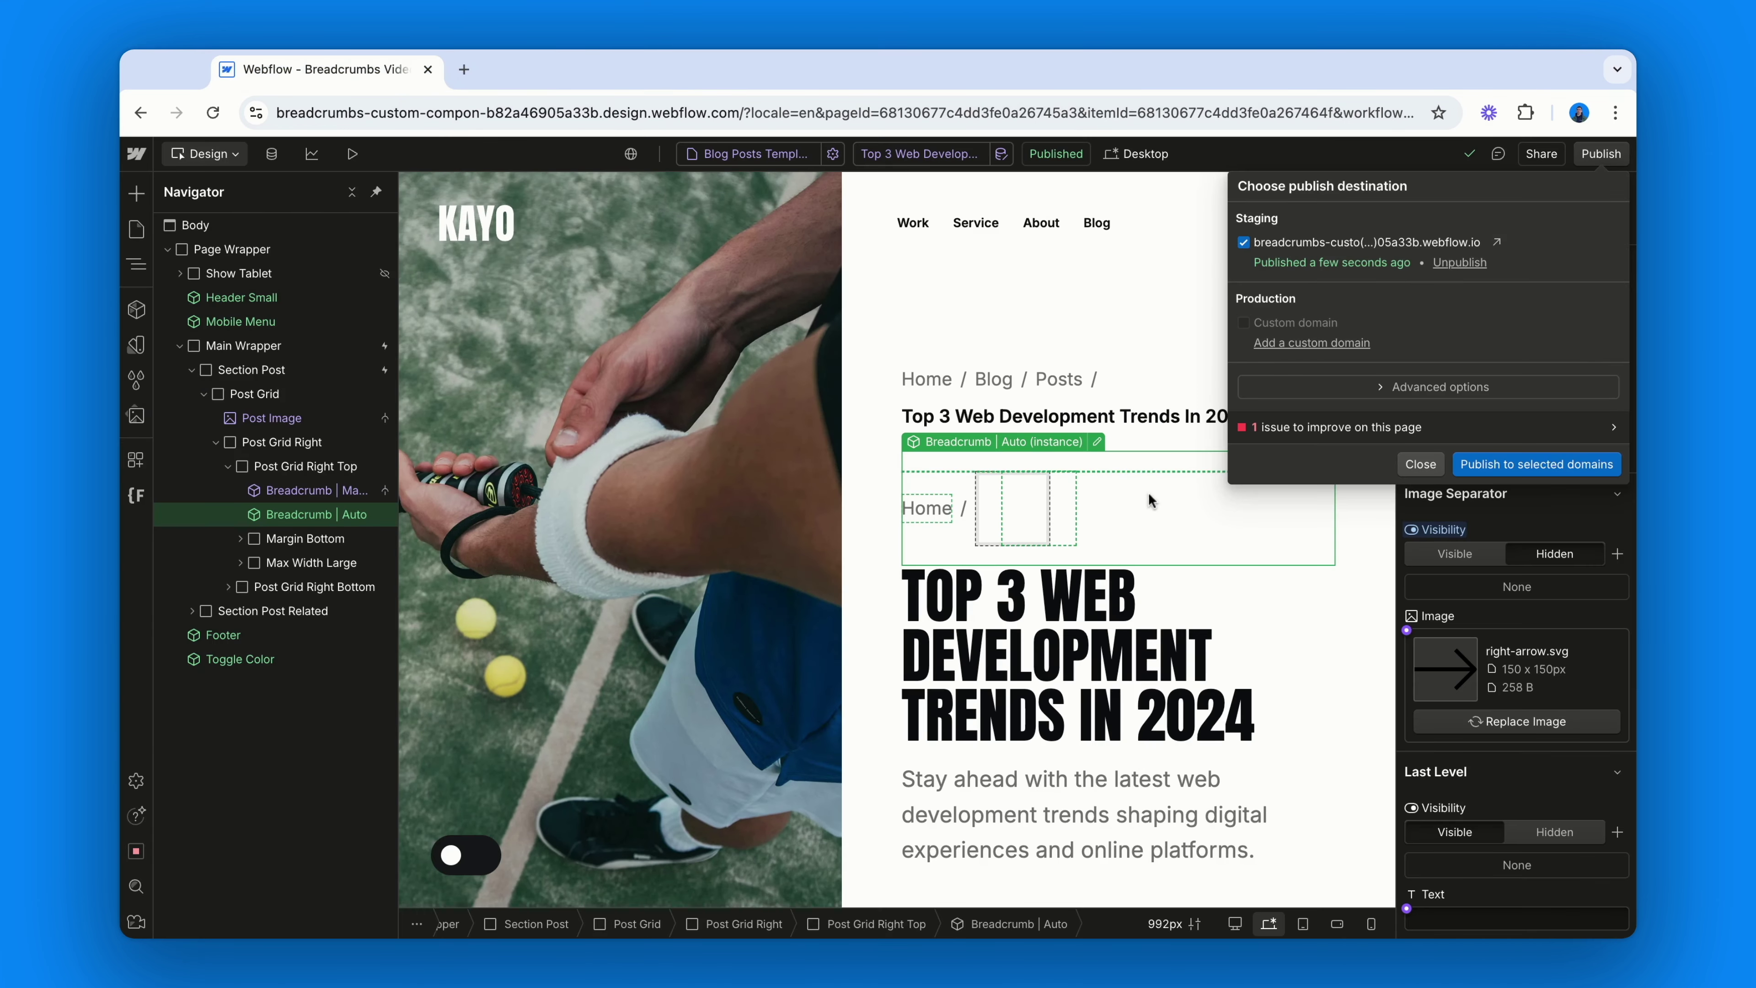
{"action": "left_click", "coordinate": [1172, 511]}
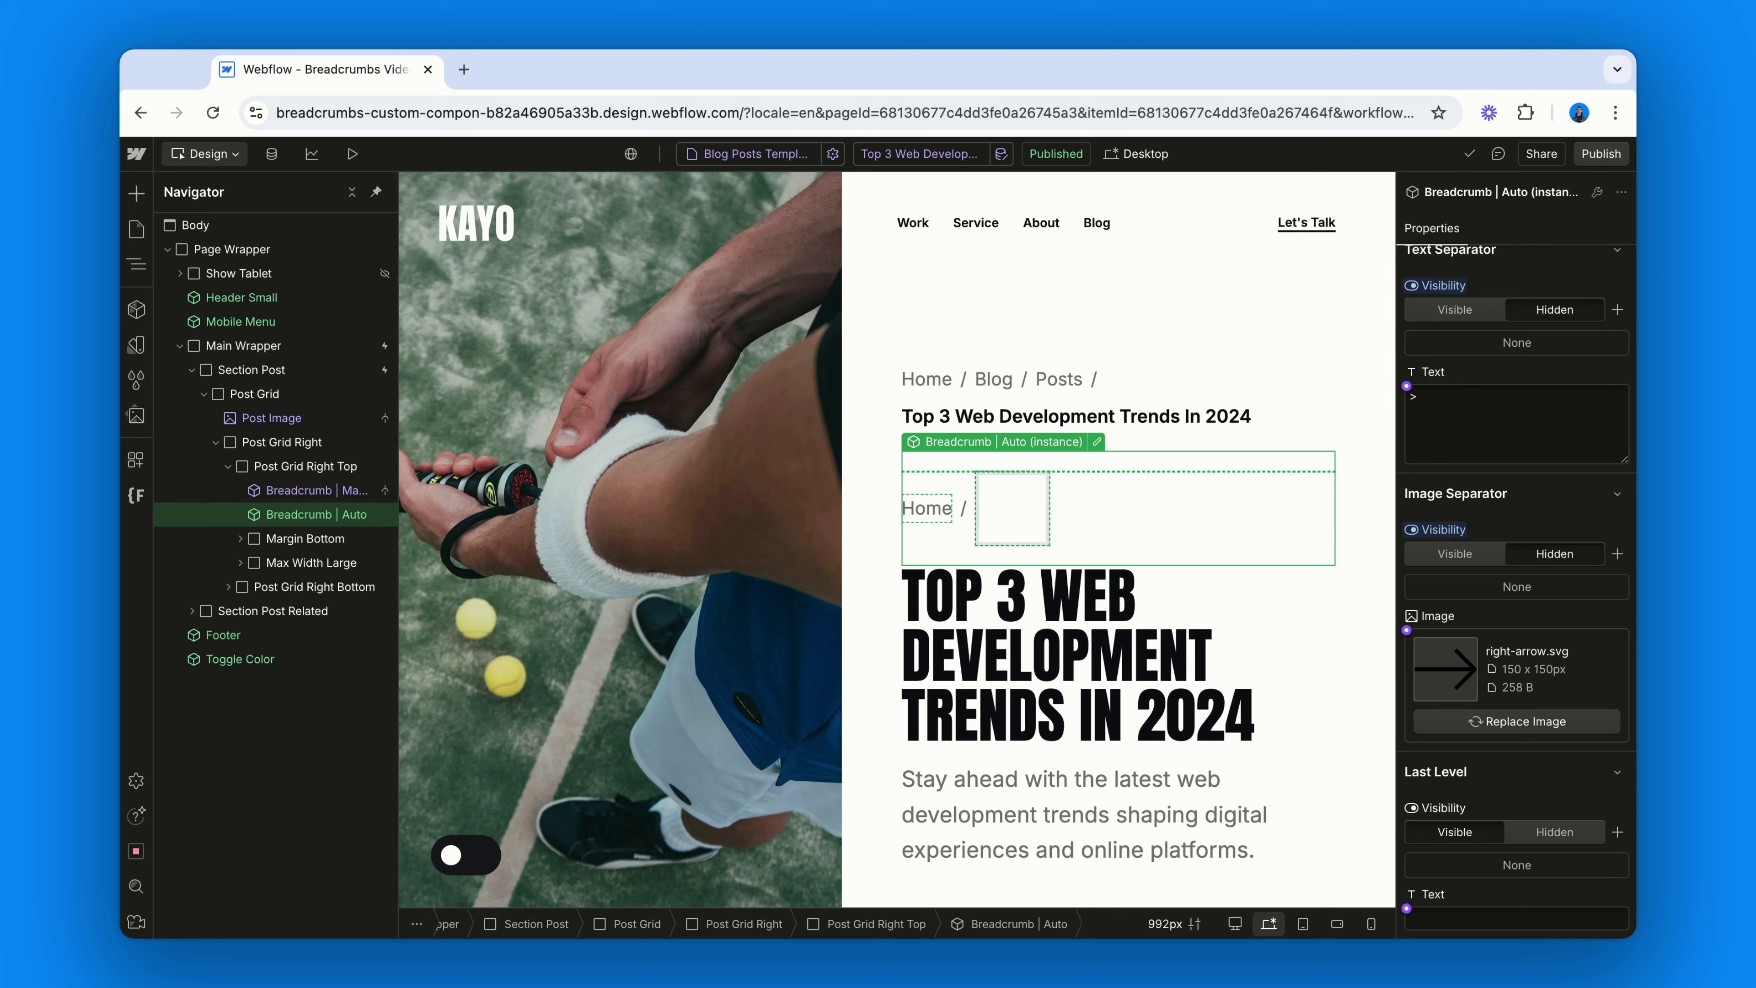
- Set the Last Level text of the template's Breadcrumb | Auto instance to "Top 3 Trends"
{"action": "left_click", "coordinate": [1463, 919]}
{"action": "type", "text": "Top 3 "}
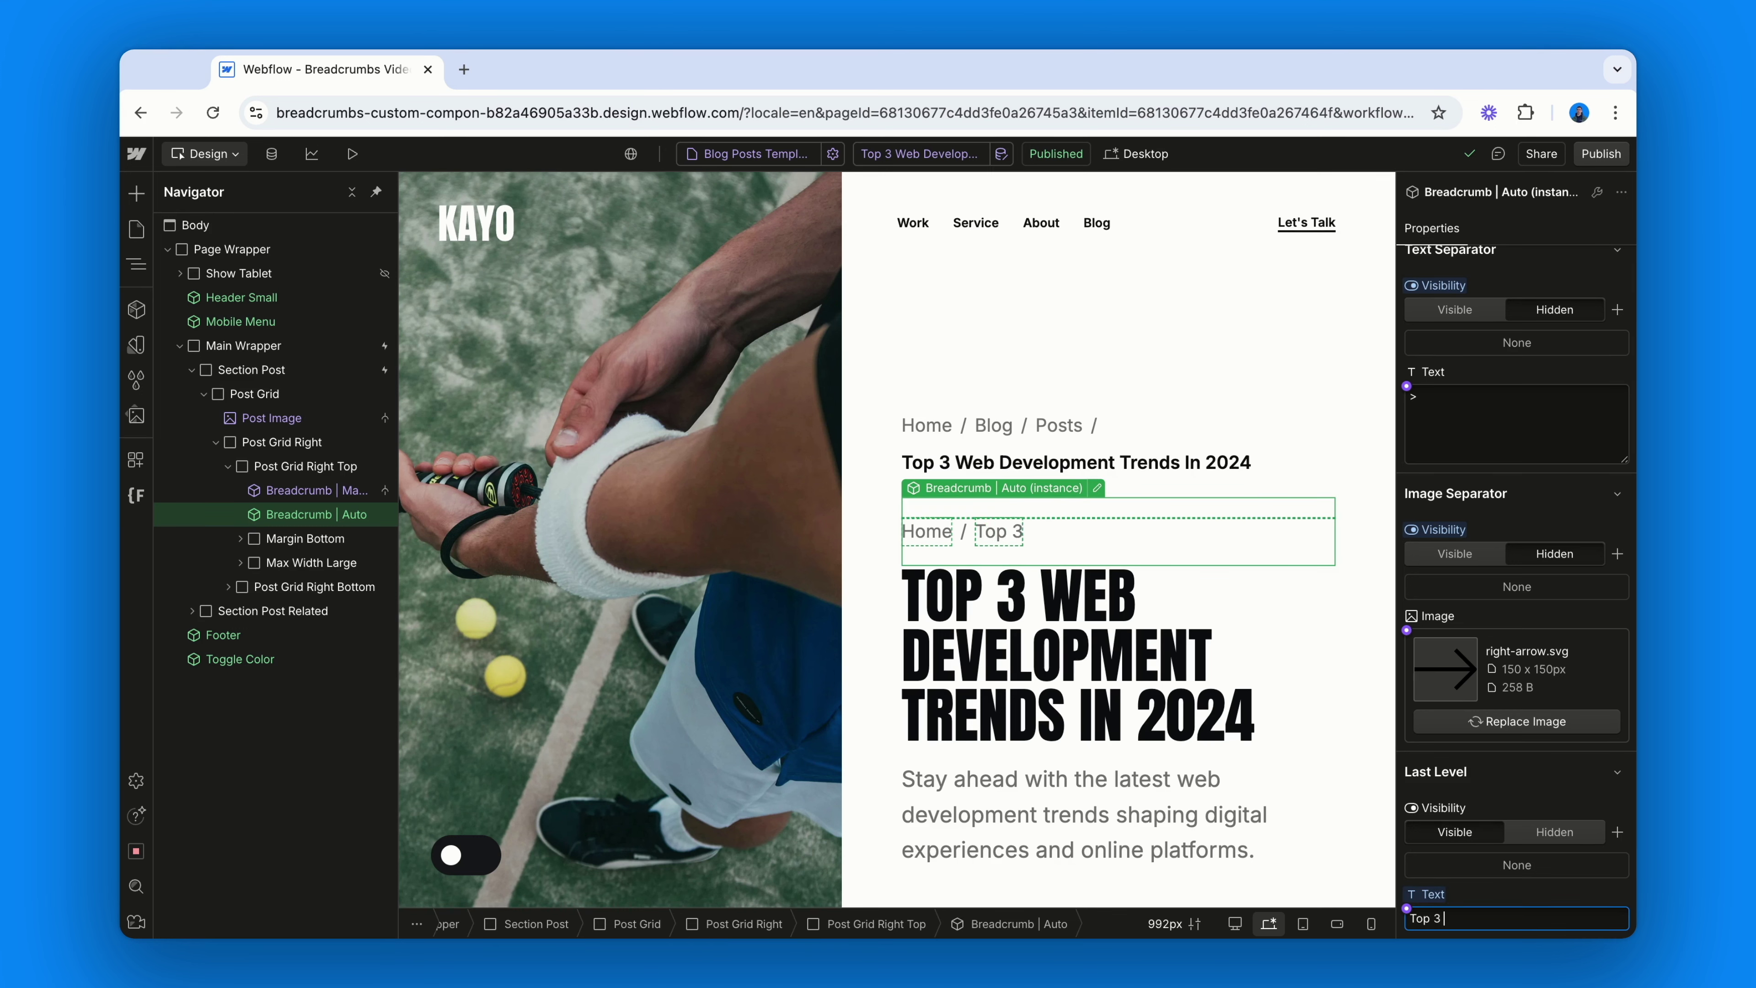
{"action": "type", "text": "Trends"}
{"action": "left_click", "coordinate": [1470, 896]}
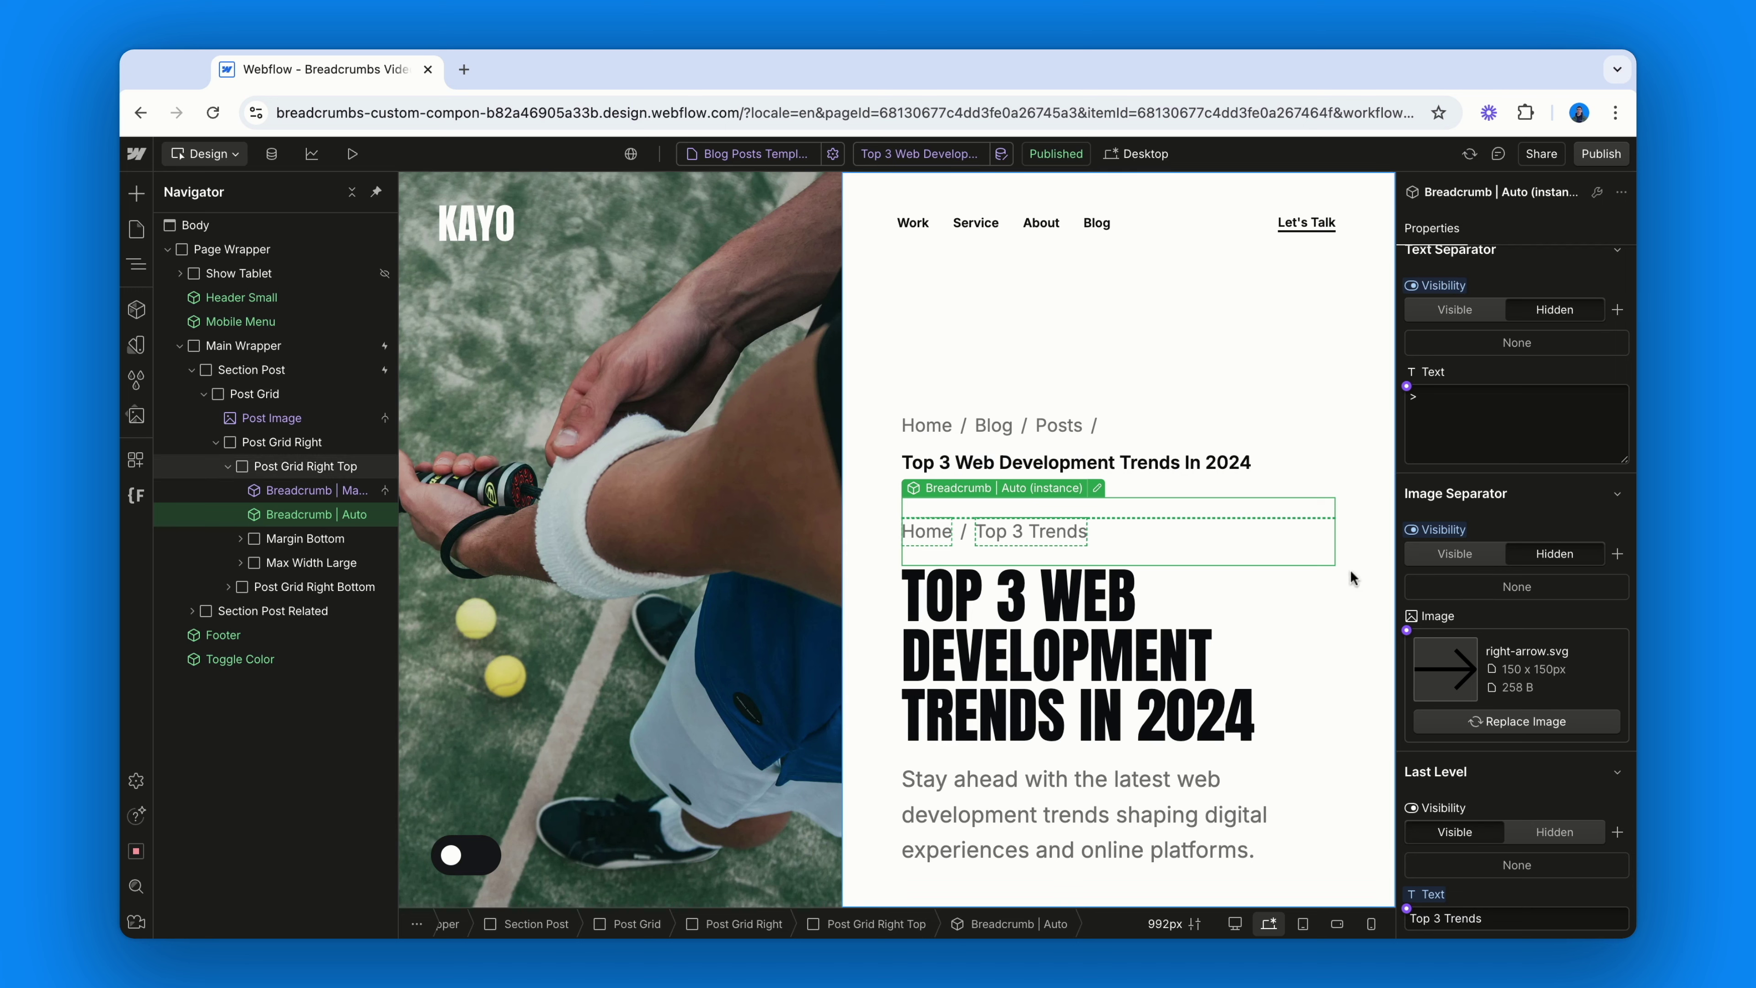
- Republish the site to staging with the custom last-level text and open the published blog post
{"action": "left_click", "coordinate": [1590, 154]}
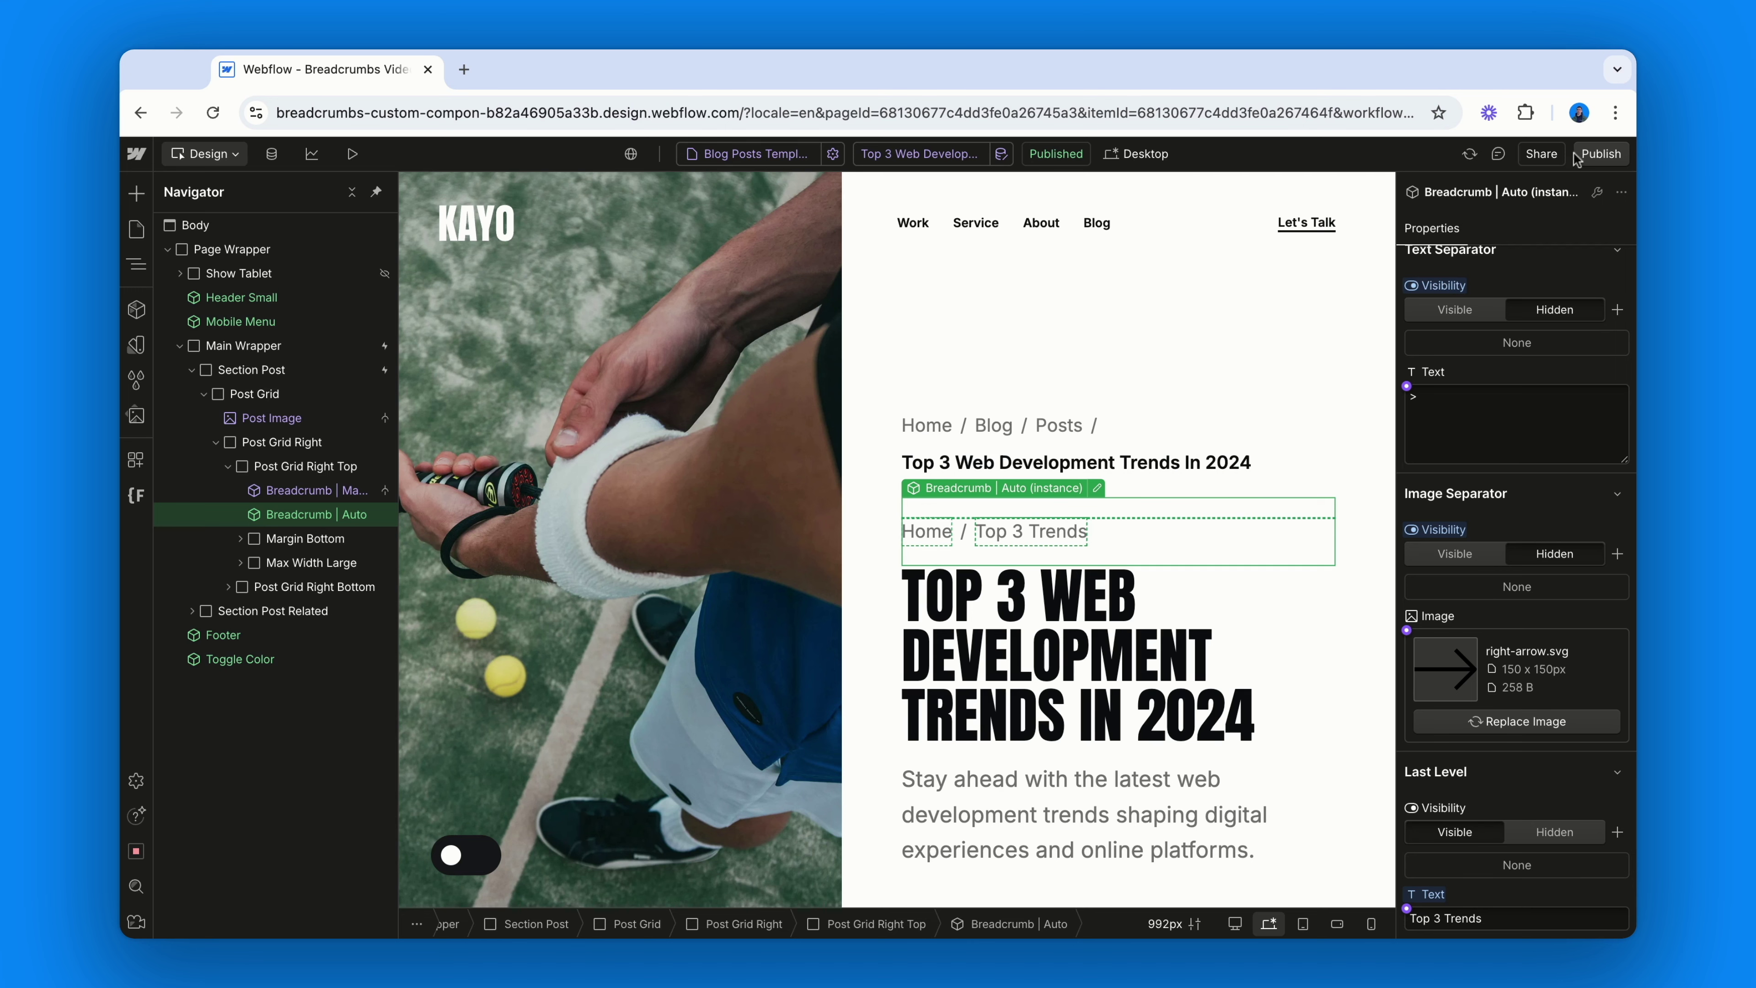
{"action": "left_click", "coordinate": [1532, 460]}
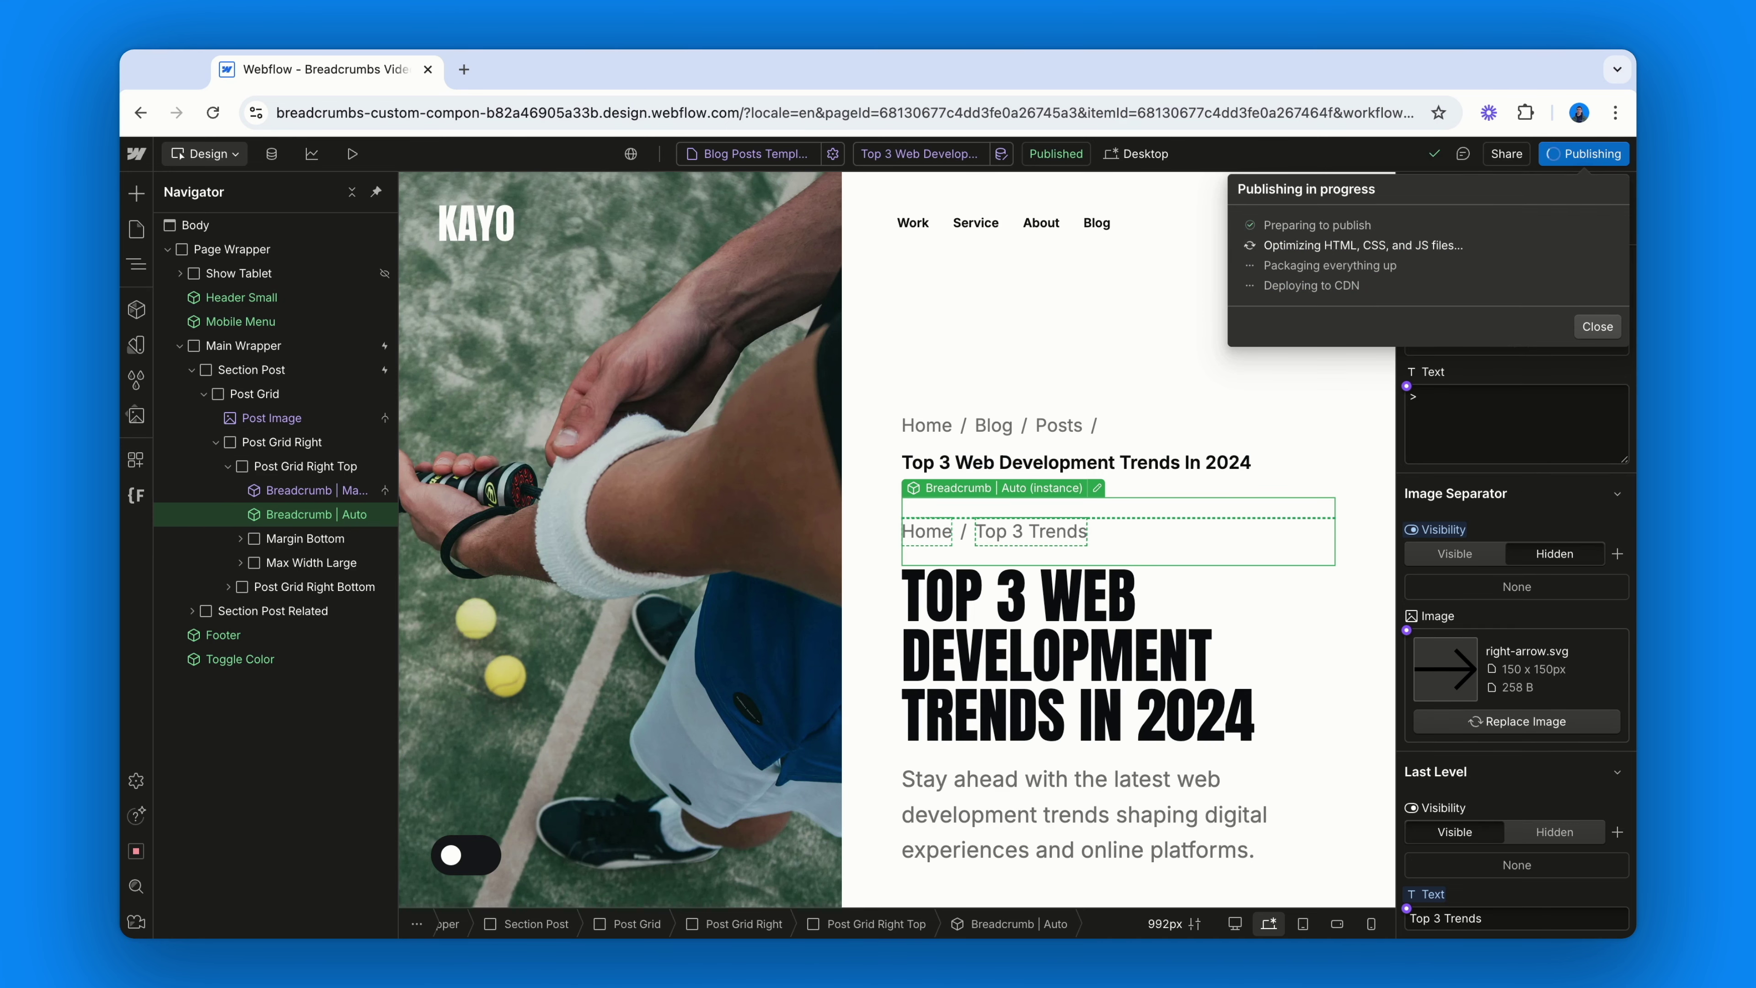
{"action": "left_click", "coordinate": [1334, 248]}
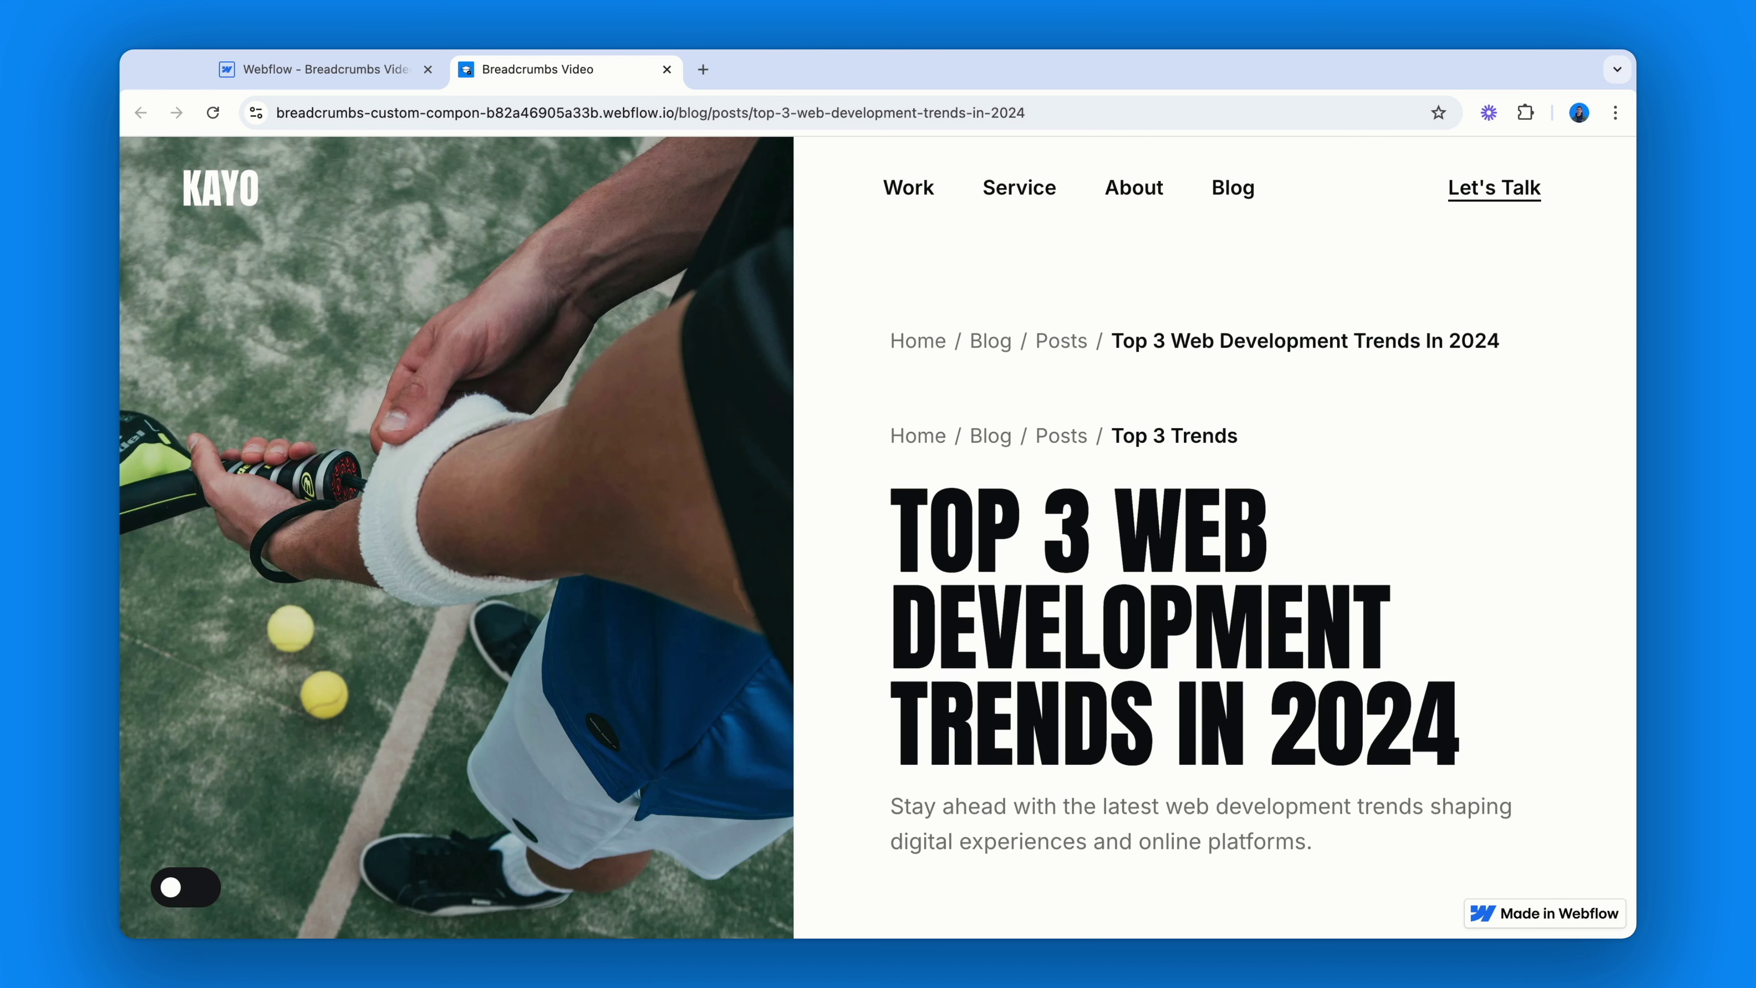
- Examine the published post's browser console for errors, then close the page and return to the Designer
{"action": "key", "text": "super+alt+i"}
{"action": "left_click", "coordinate": [1401, 243]}
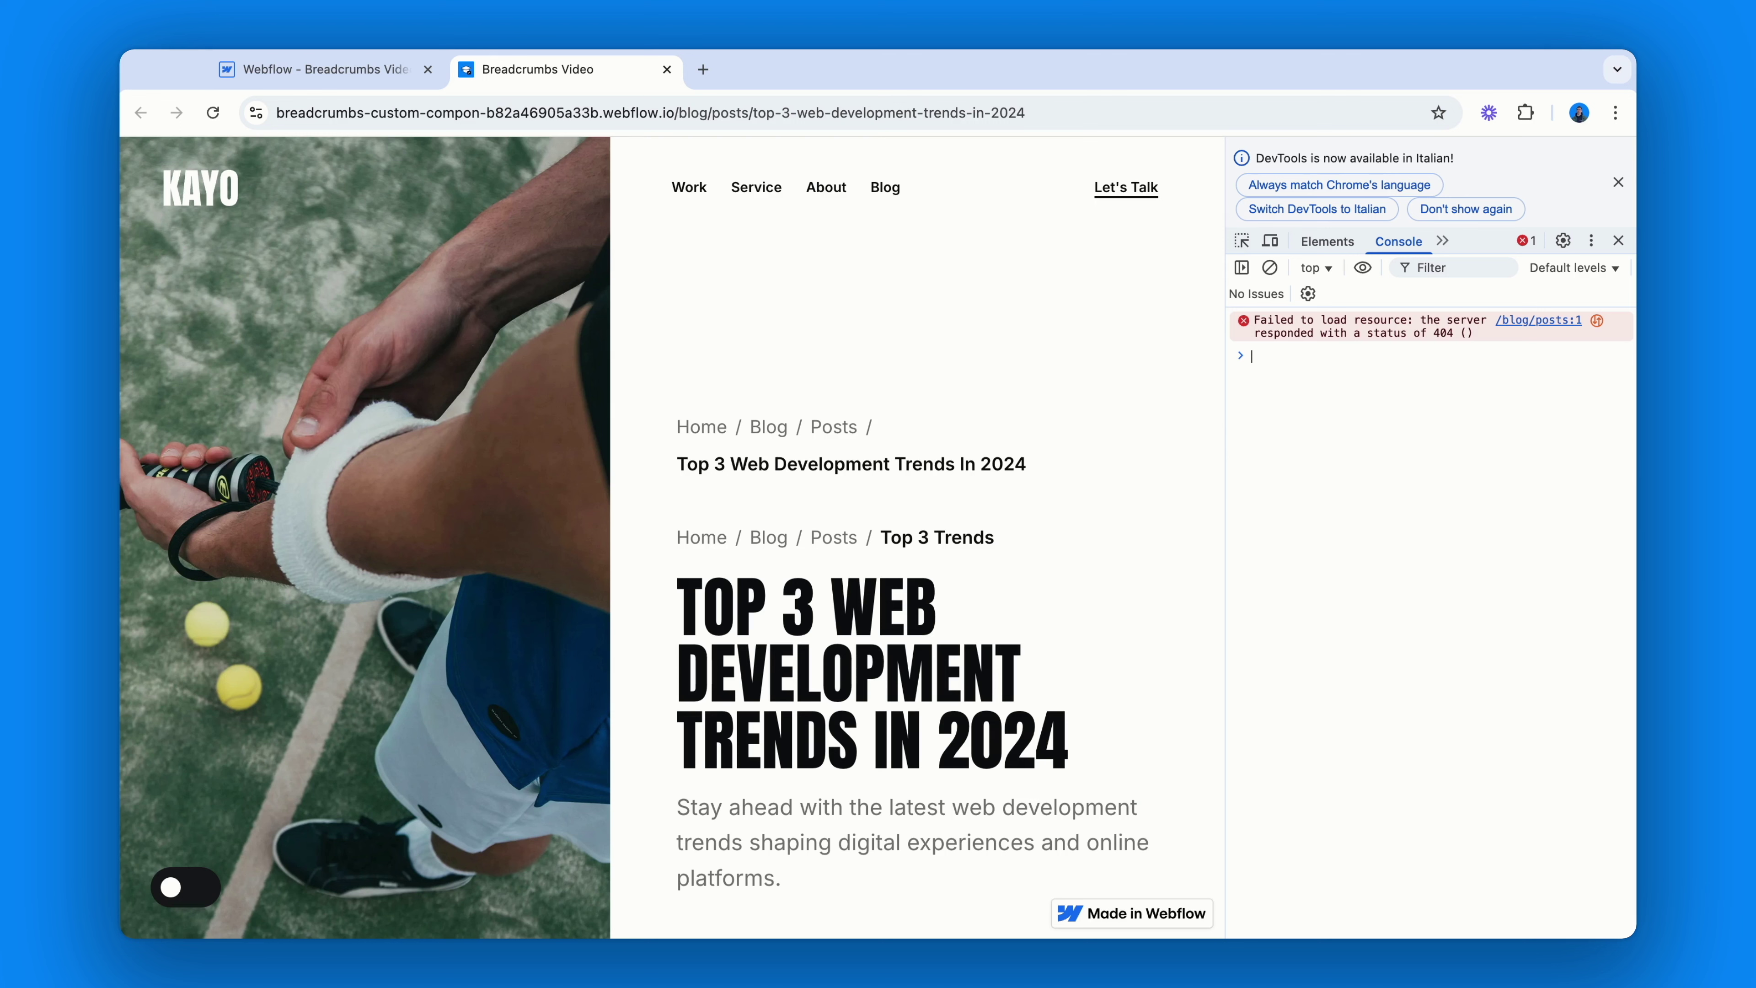
{"action": "left_click", "coordinate": [666, 69]}
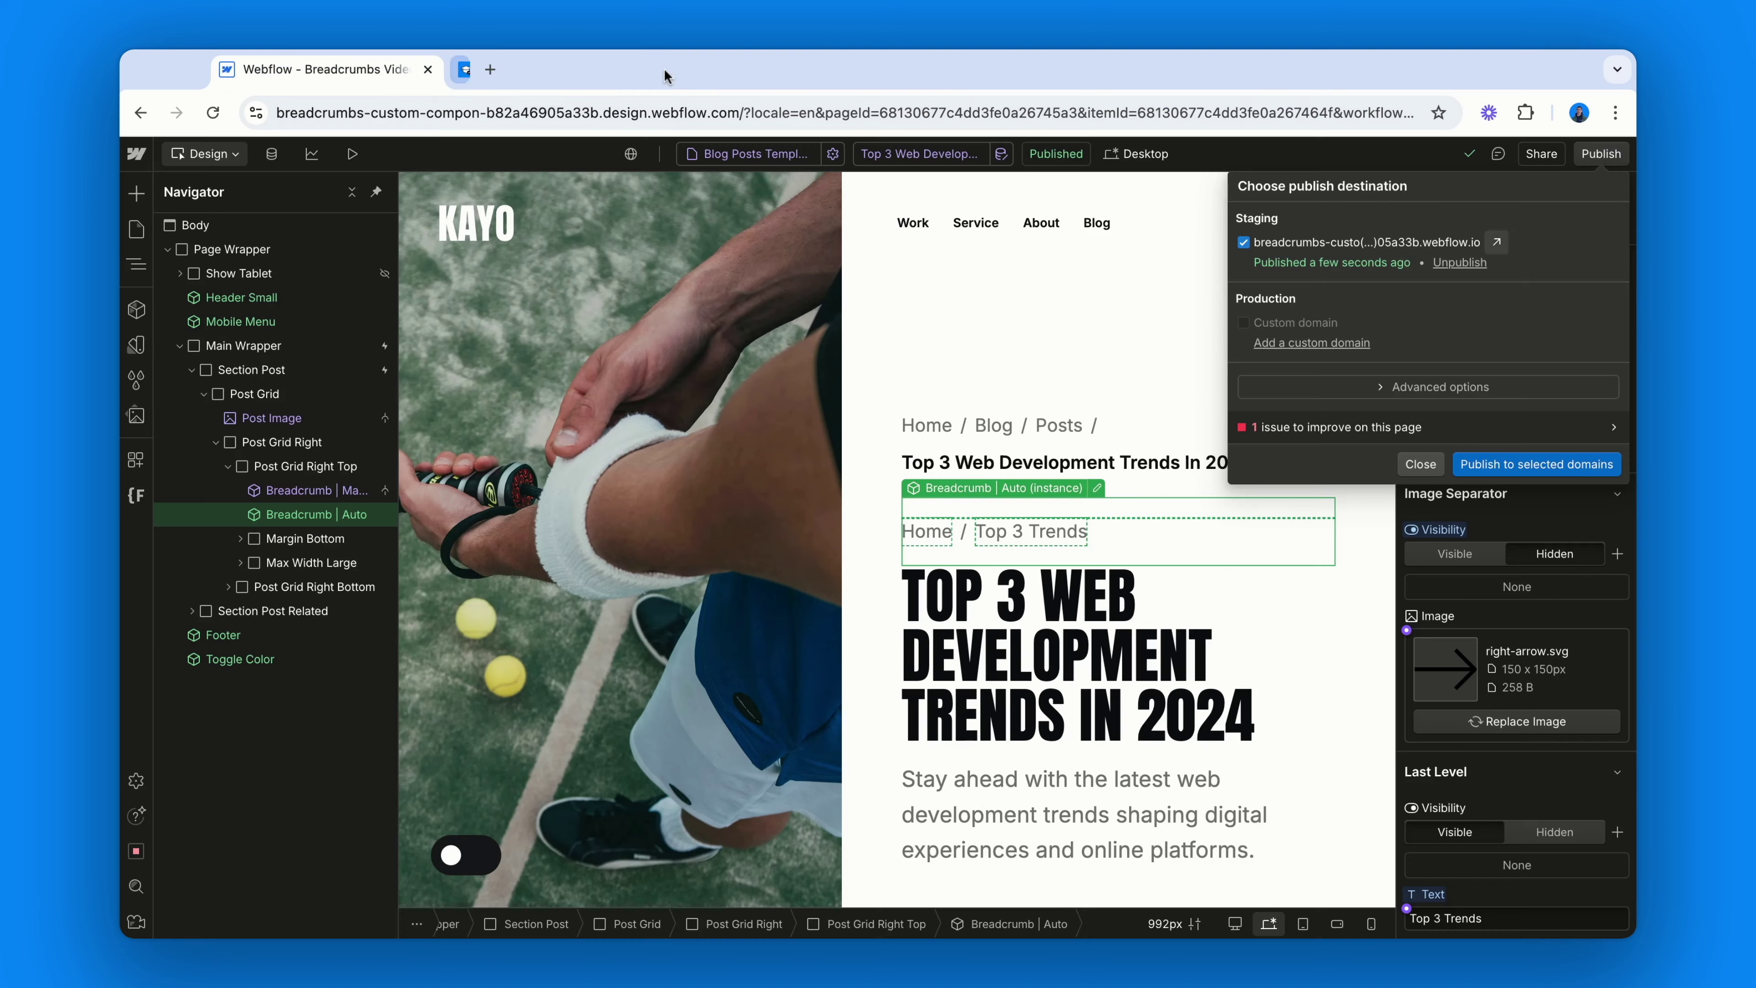